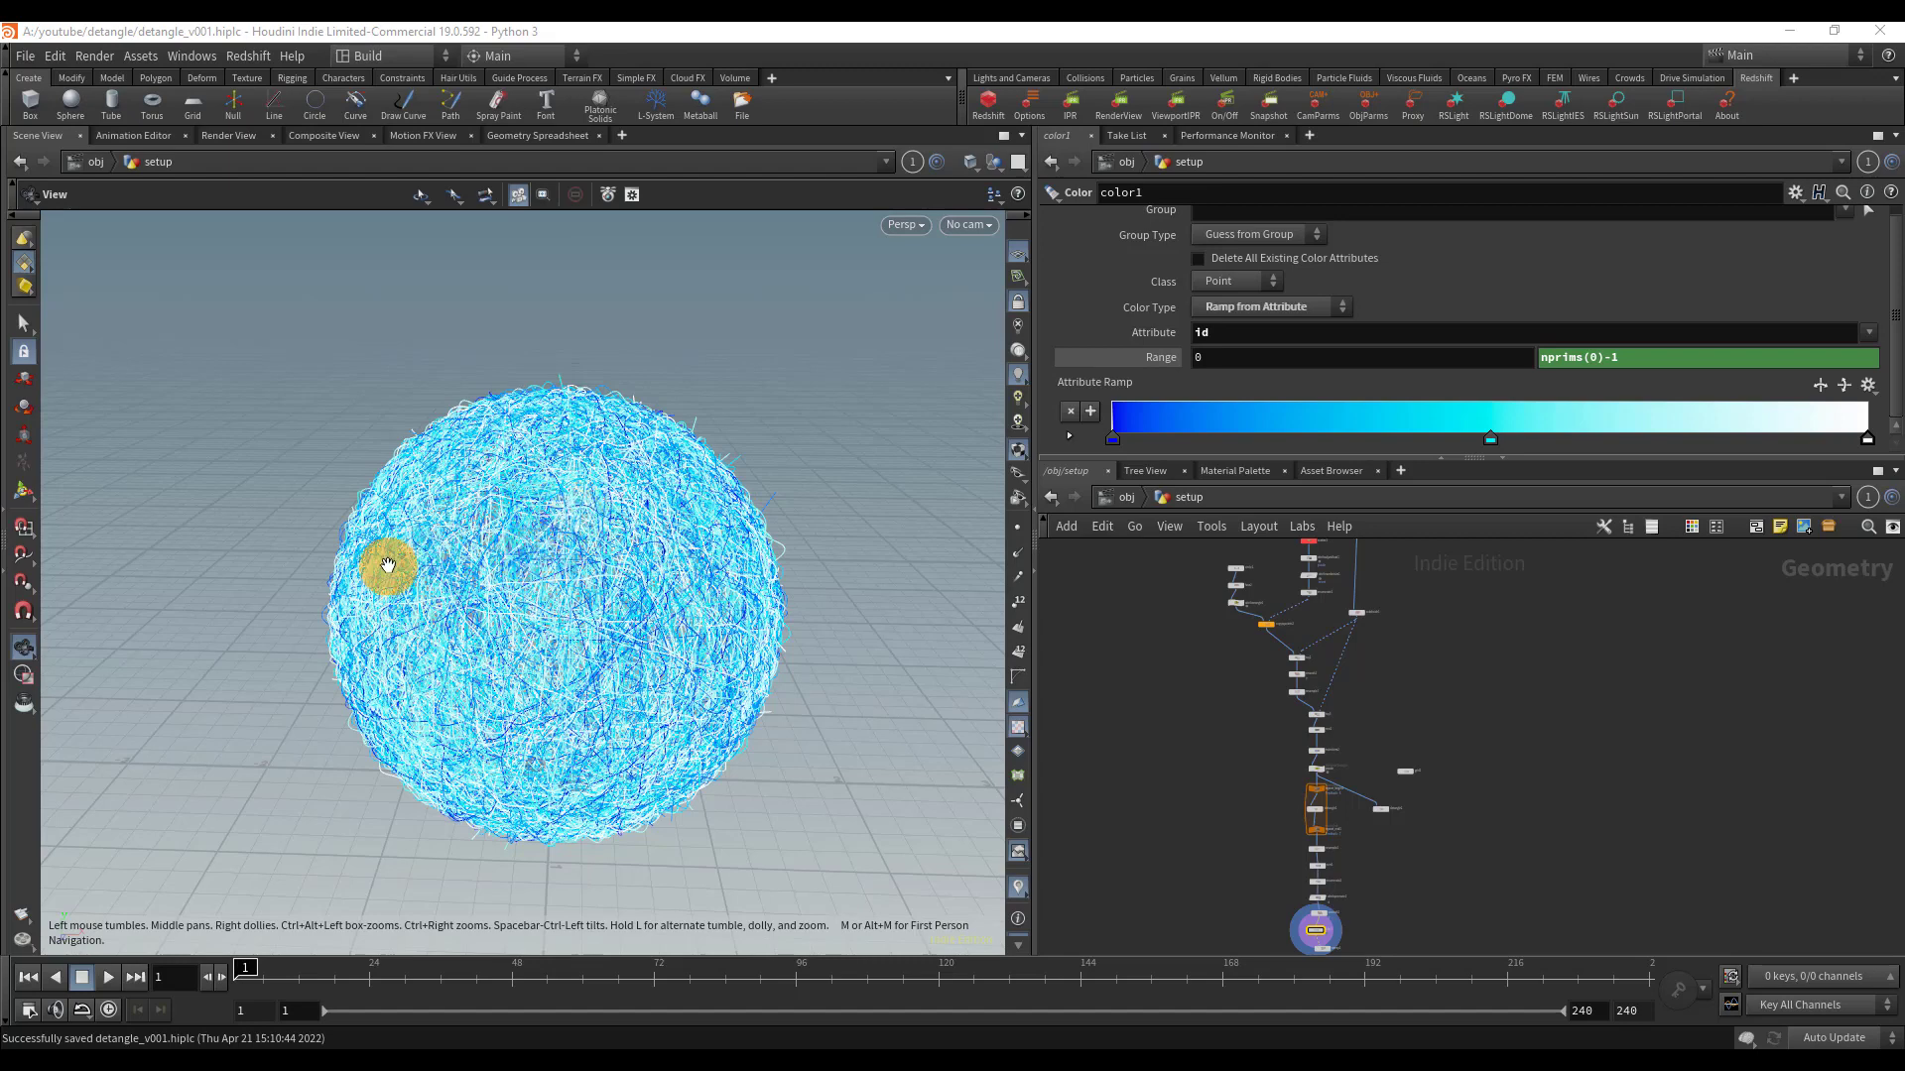
- Go up to the object level, create a new Geometry object below setup, and enter it
{"action": "left_click", "coordinate": [1126, 497]}
{"action": "right_click", "coordinate": [1405, 728]}
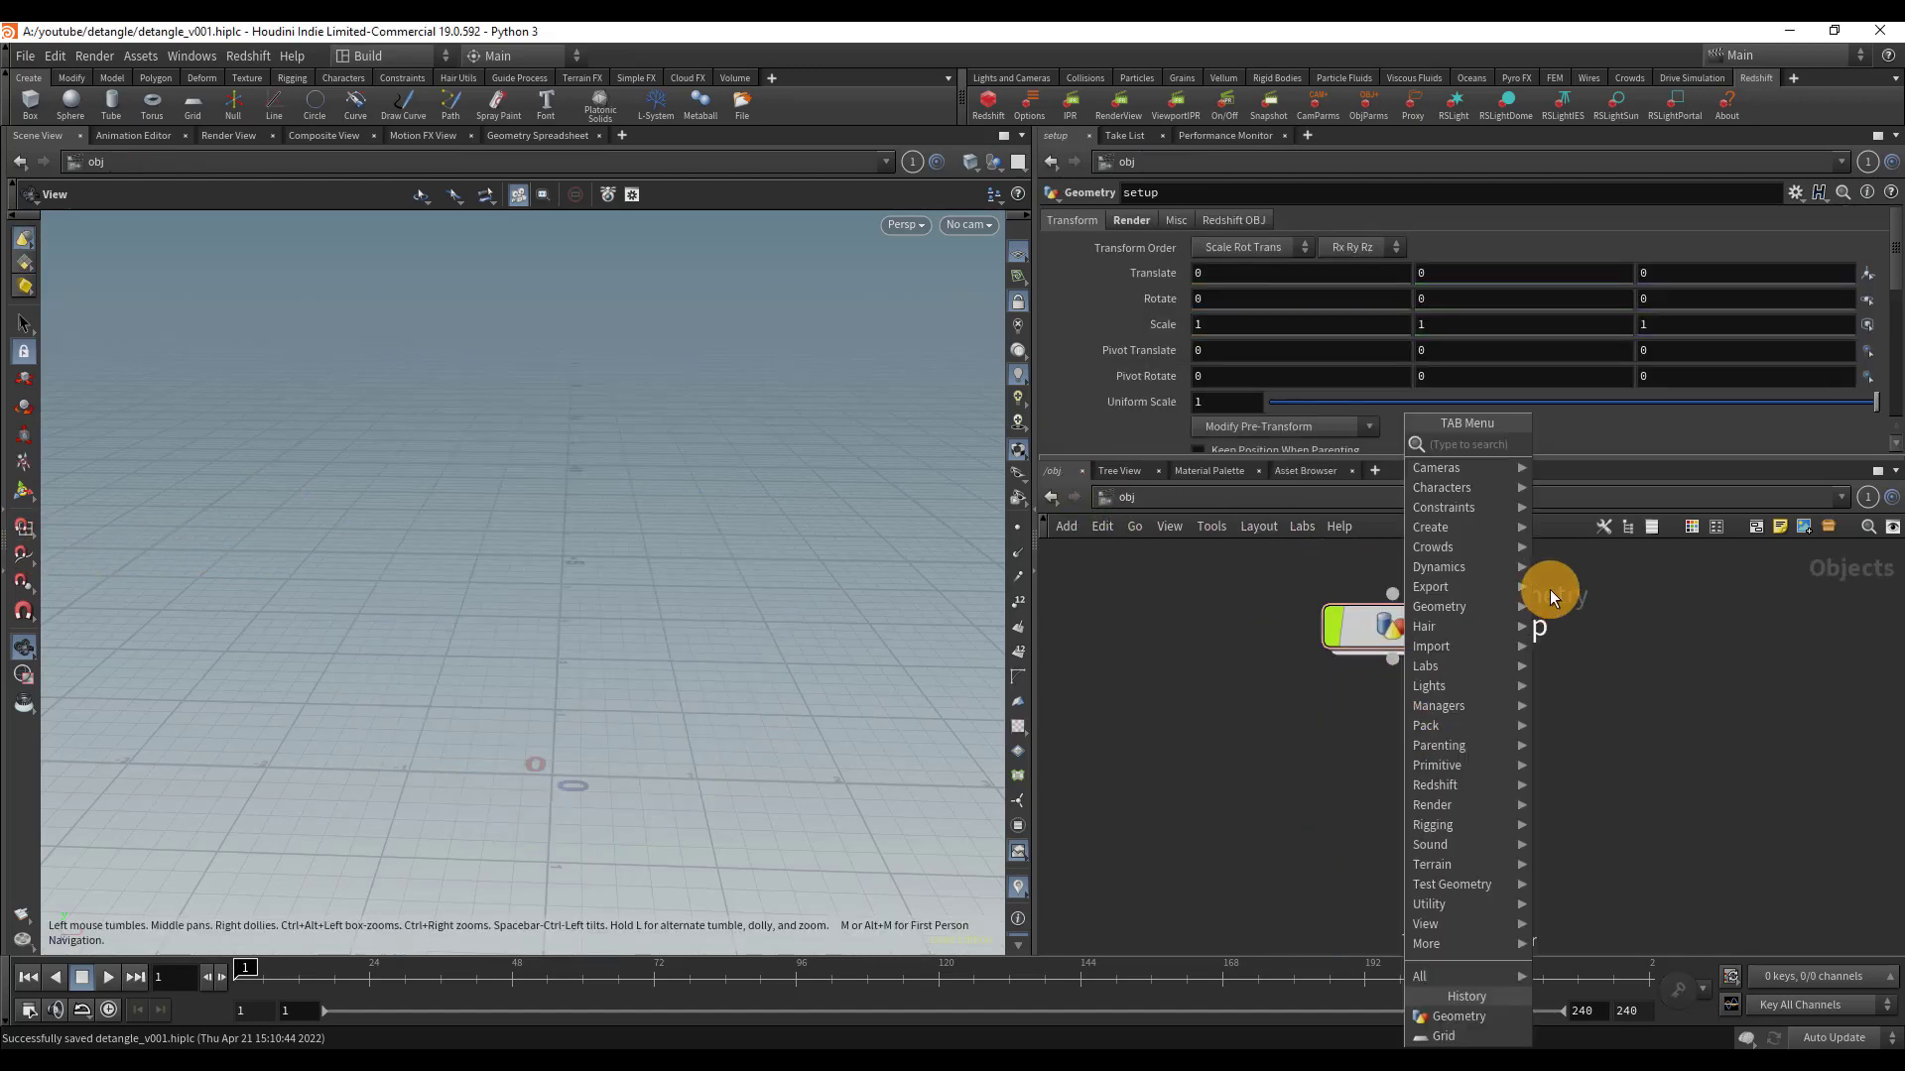
{"action": "left_click", "coordinate": [1556, 444]}
{"action": "left_click", "coordinate": [1389, 764]}
{"action": "double_click", "coordinate": [1388, 764]}
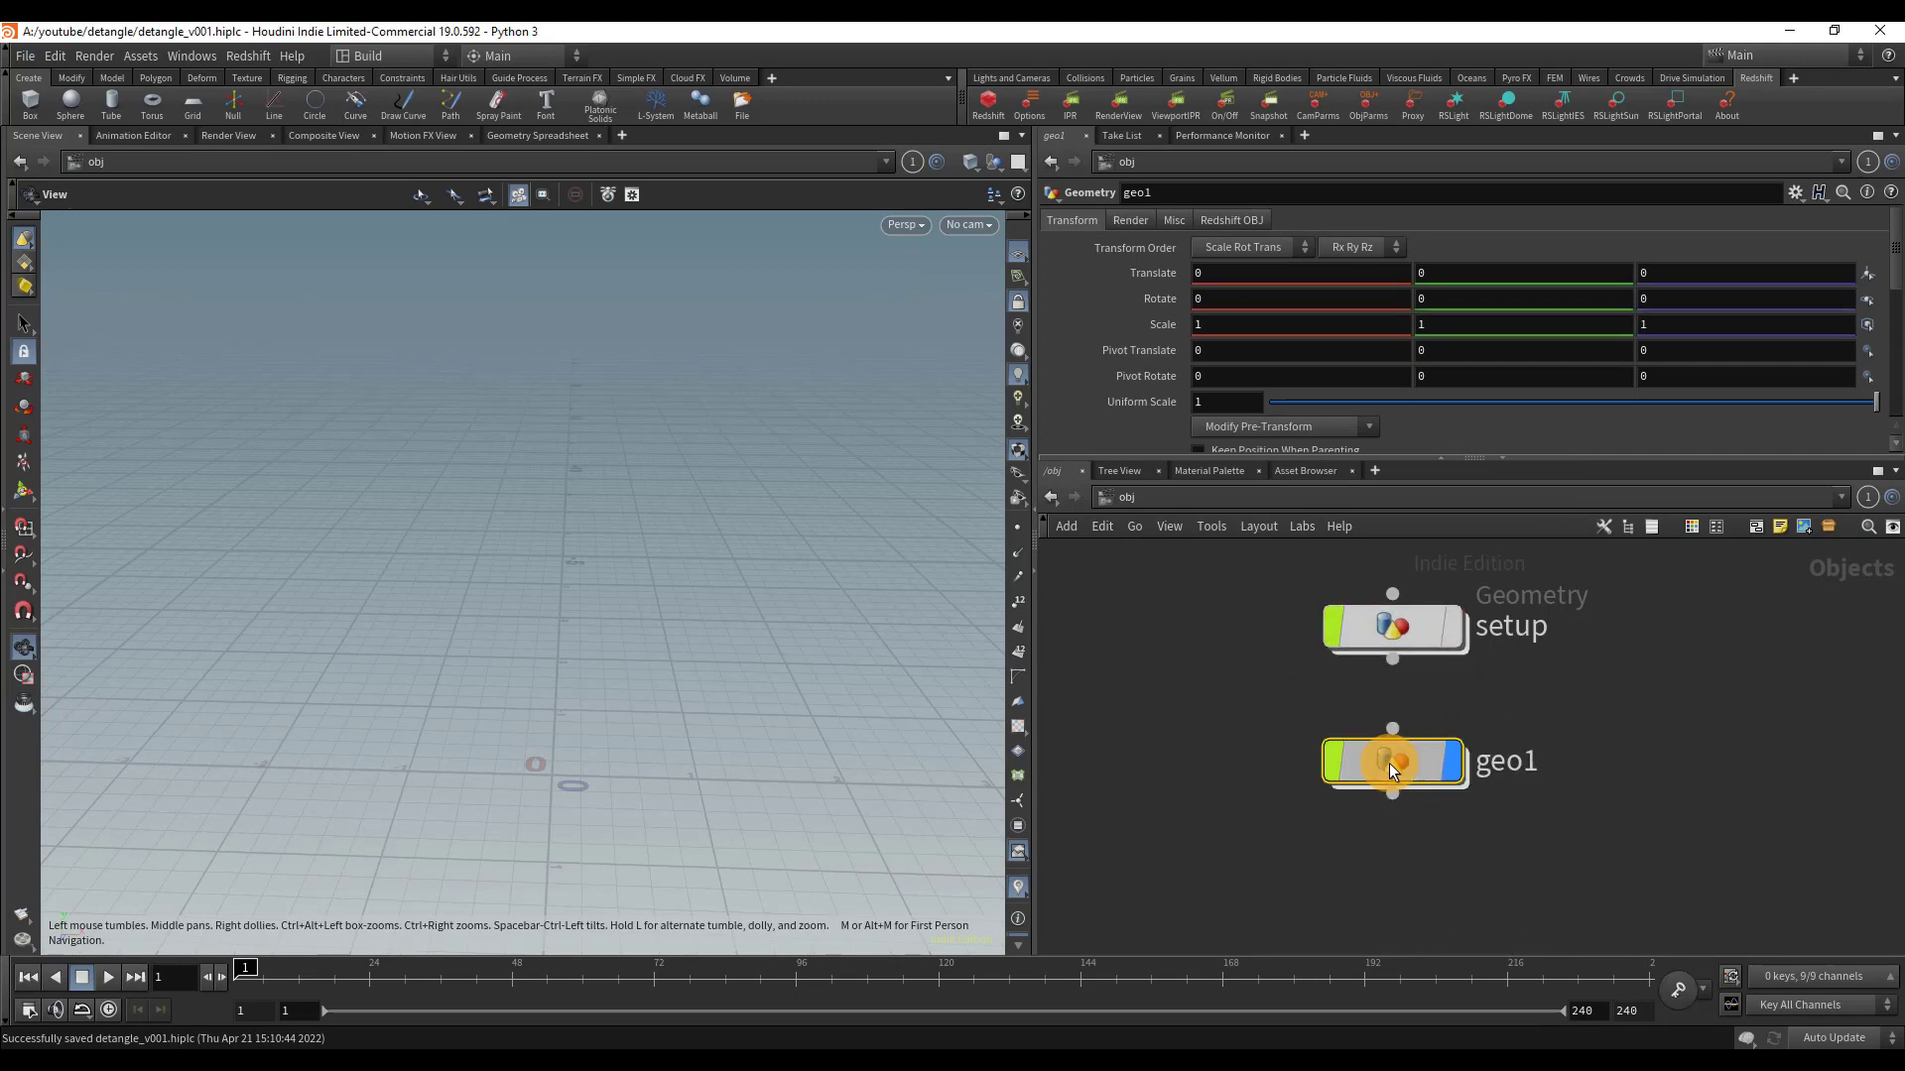
- Add a Sphere node to the empty network as a Polygon Mesh with a radius of 0.5 on all axes
{"action": "key", "text": "Tab"}
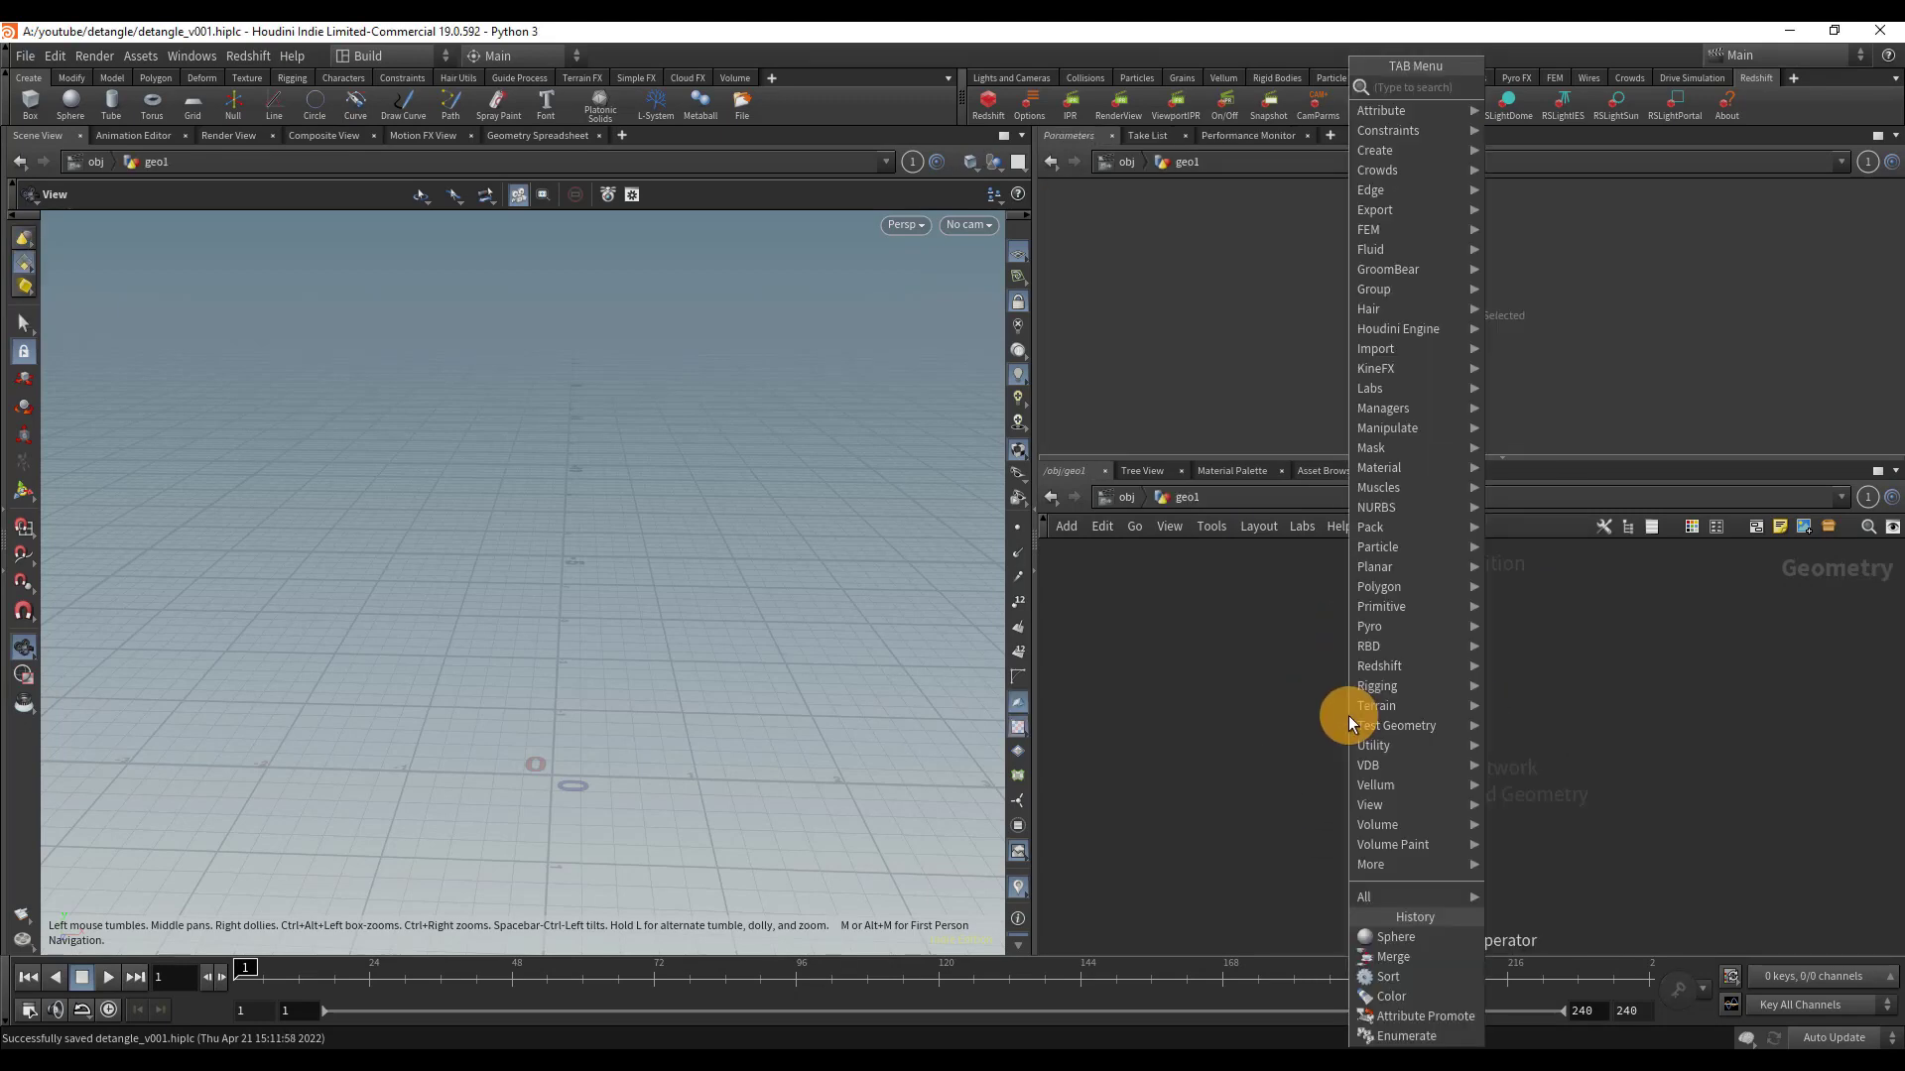
{"action": "type", "text": "spher"}
{"action": "key", "text": "Return"}
{"action": "left_click", "coordinate": [1353, 711]}
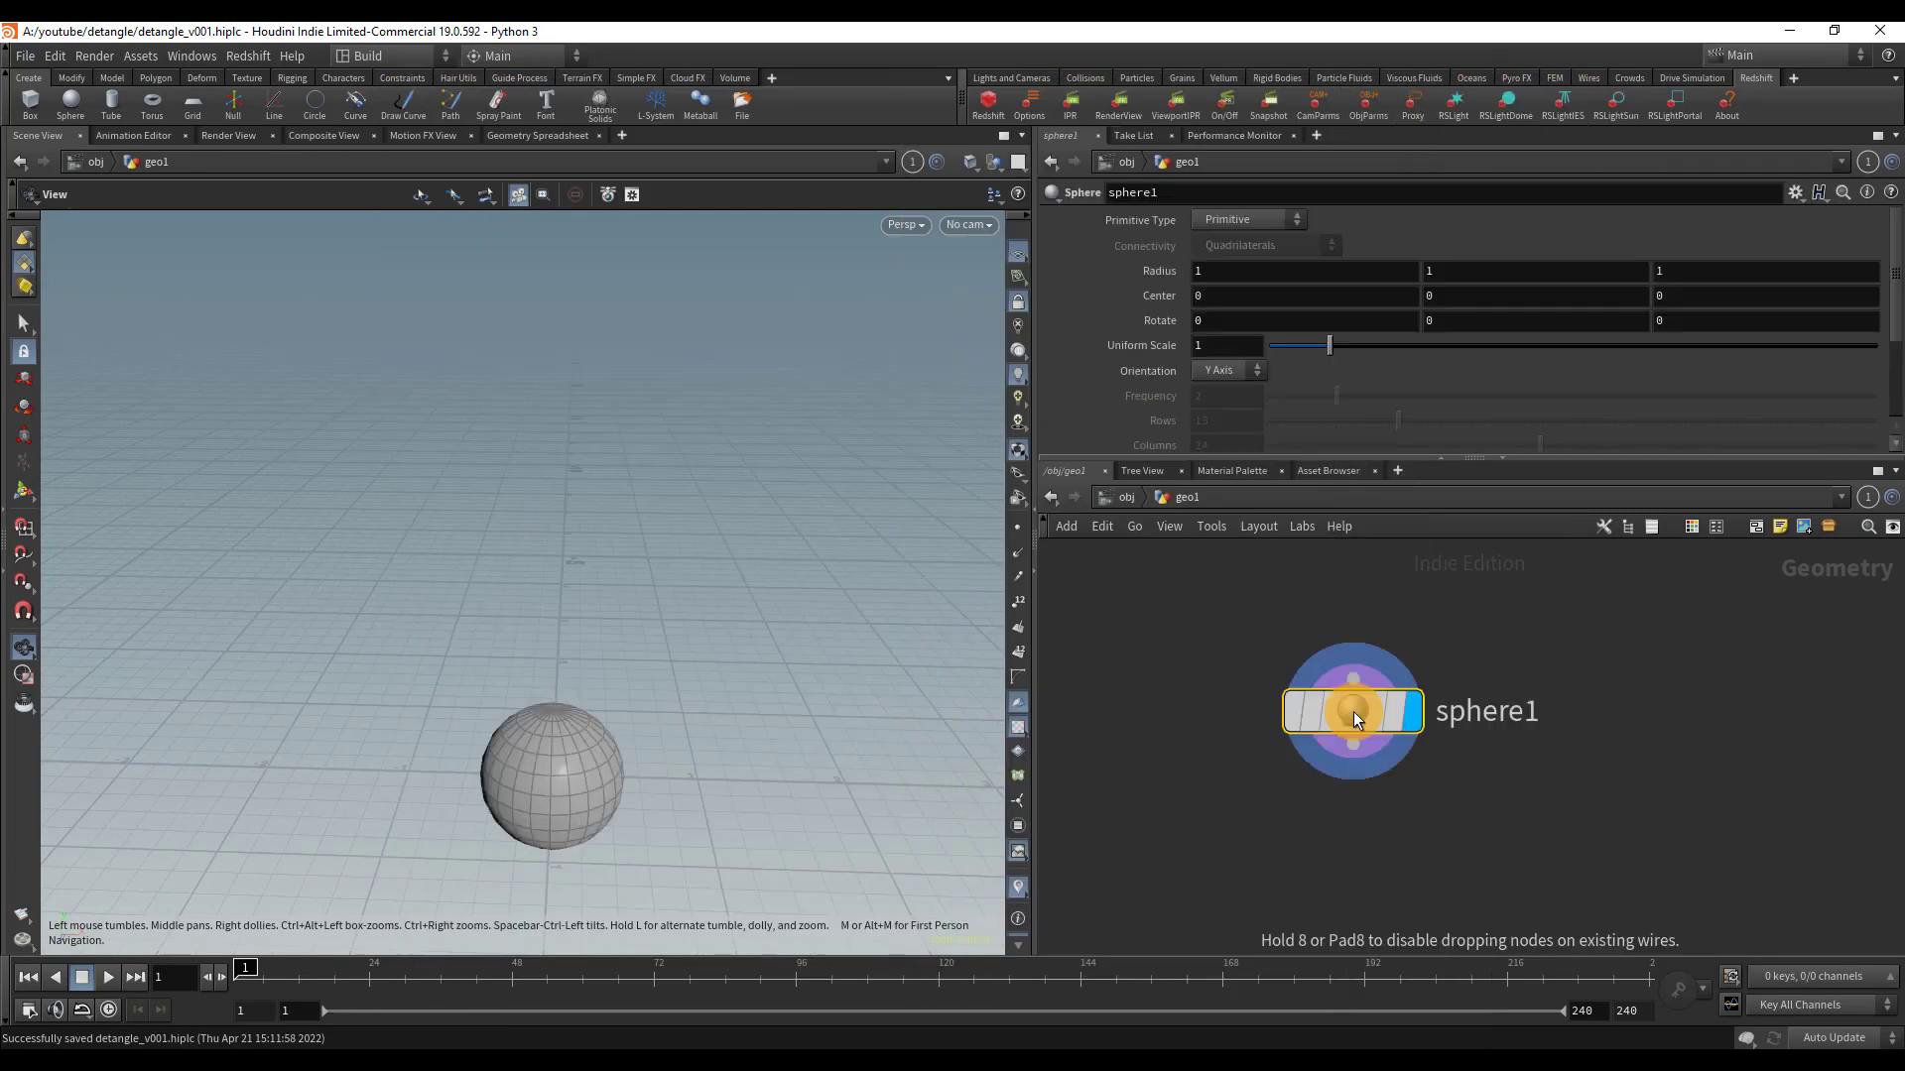
{"action": "left_click_drag", "start_coordinate": [728, 671], "coordinate": [688, 699]}
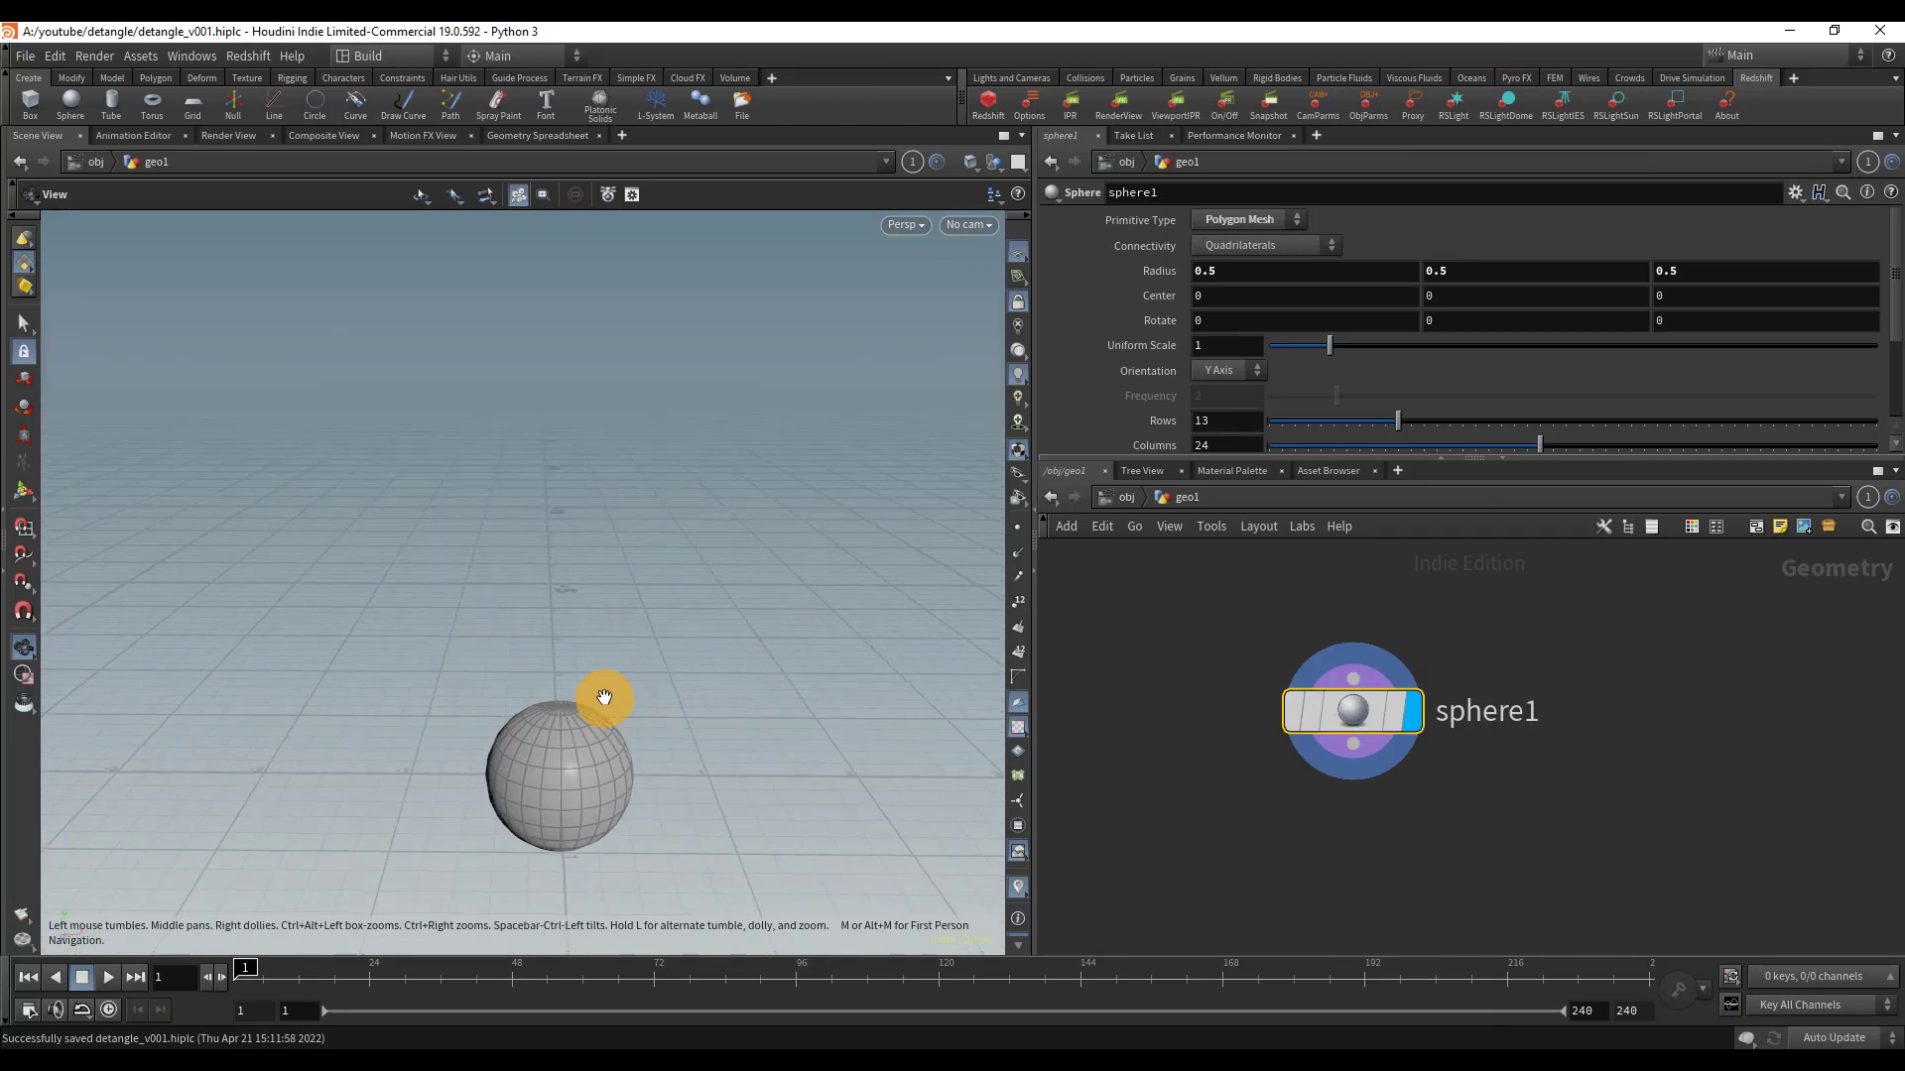
- Raise the sphere by setting its Y center to 1
{"action": "left_click_drag", "start_coordinate": [604, 694], "coordinate": [311, 519]}
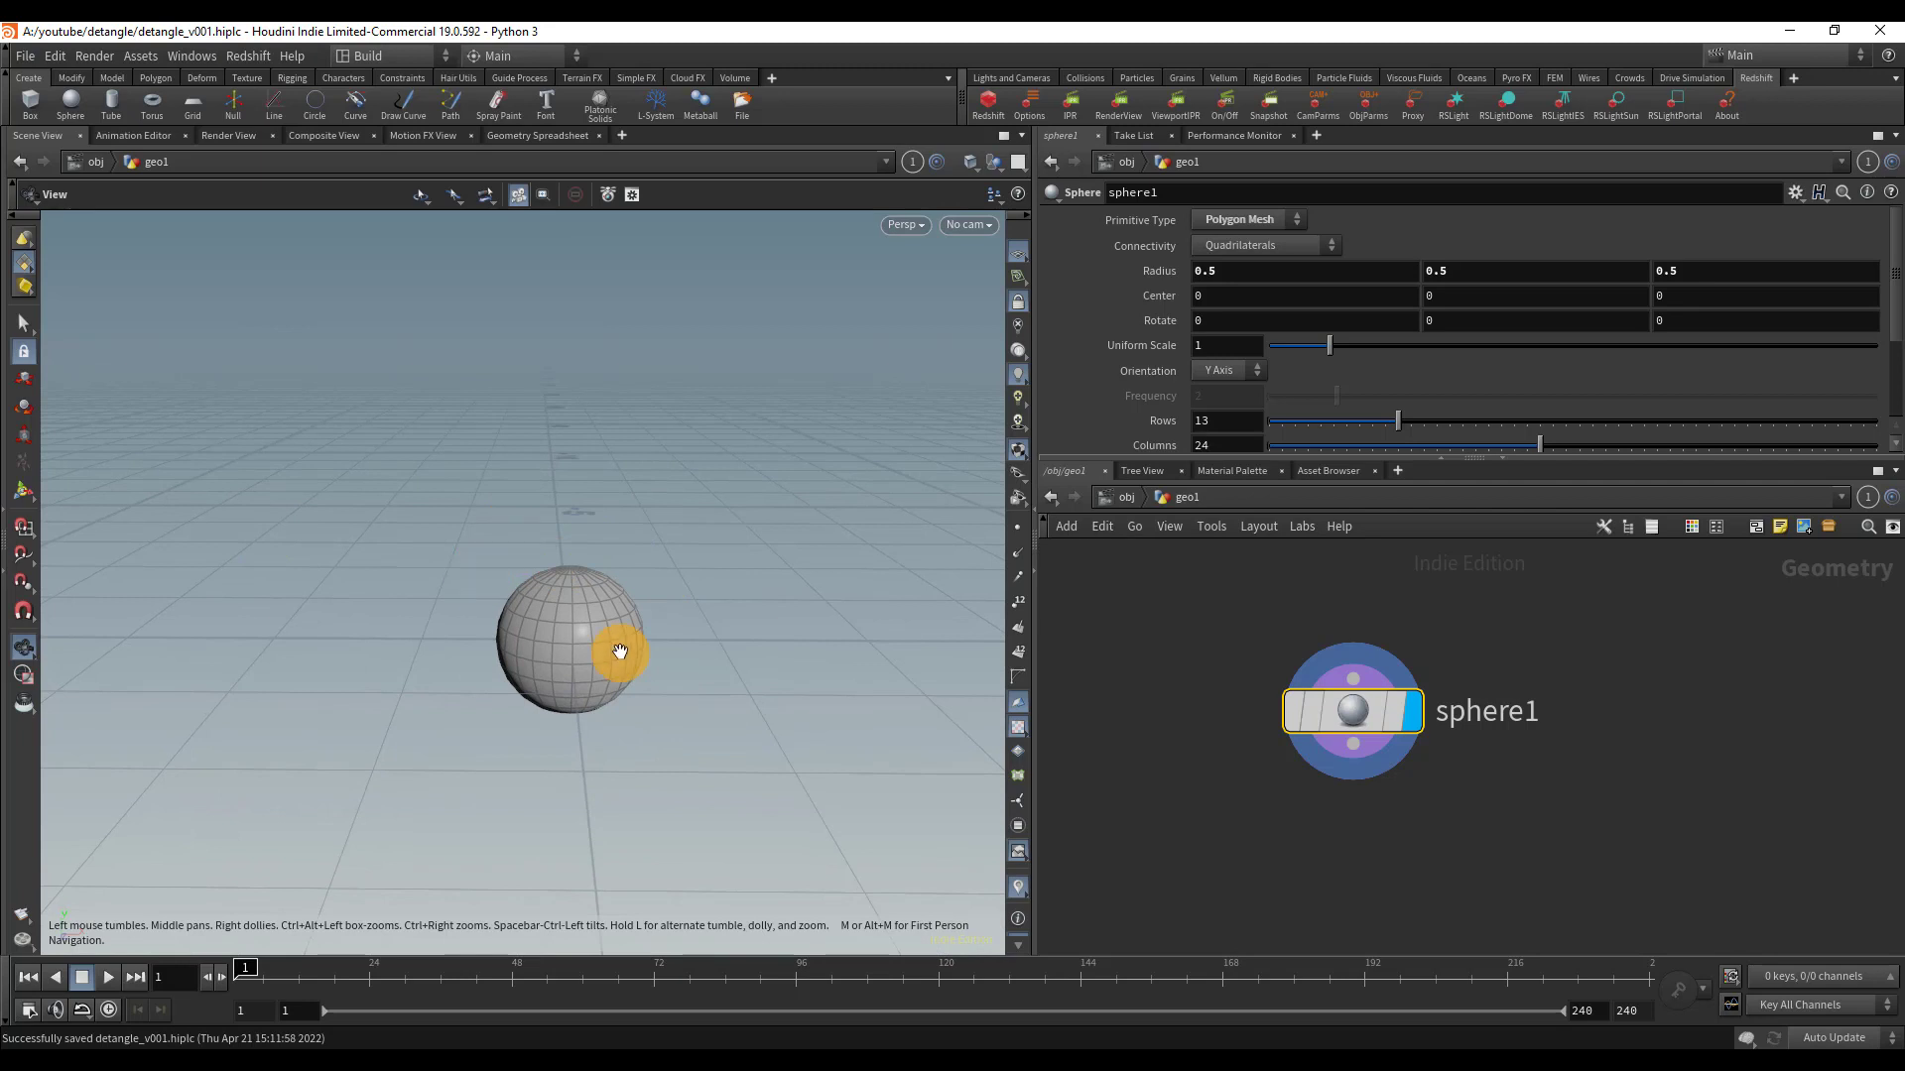
{"action": "right_click_drag", "start_coordinate": [616, 651], "coordinate": [775, 628]}
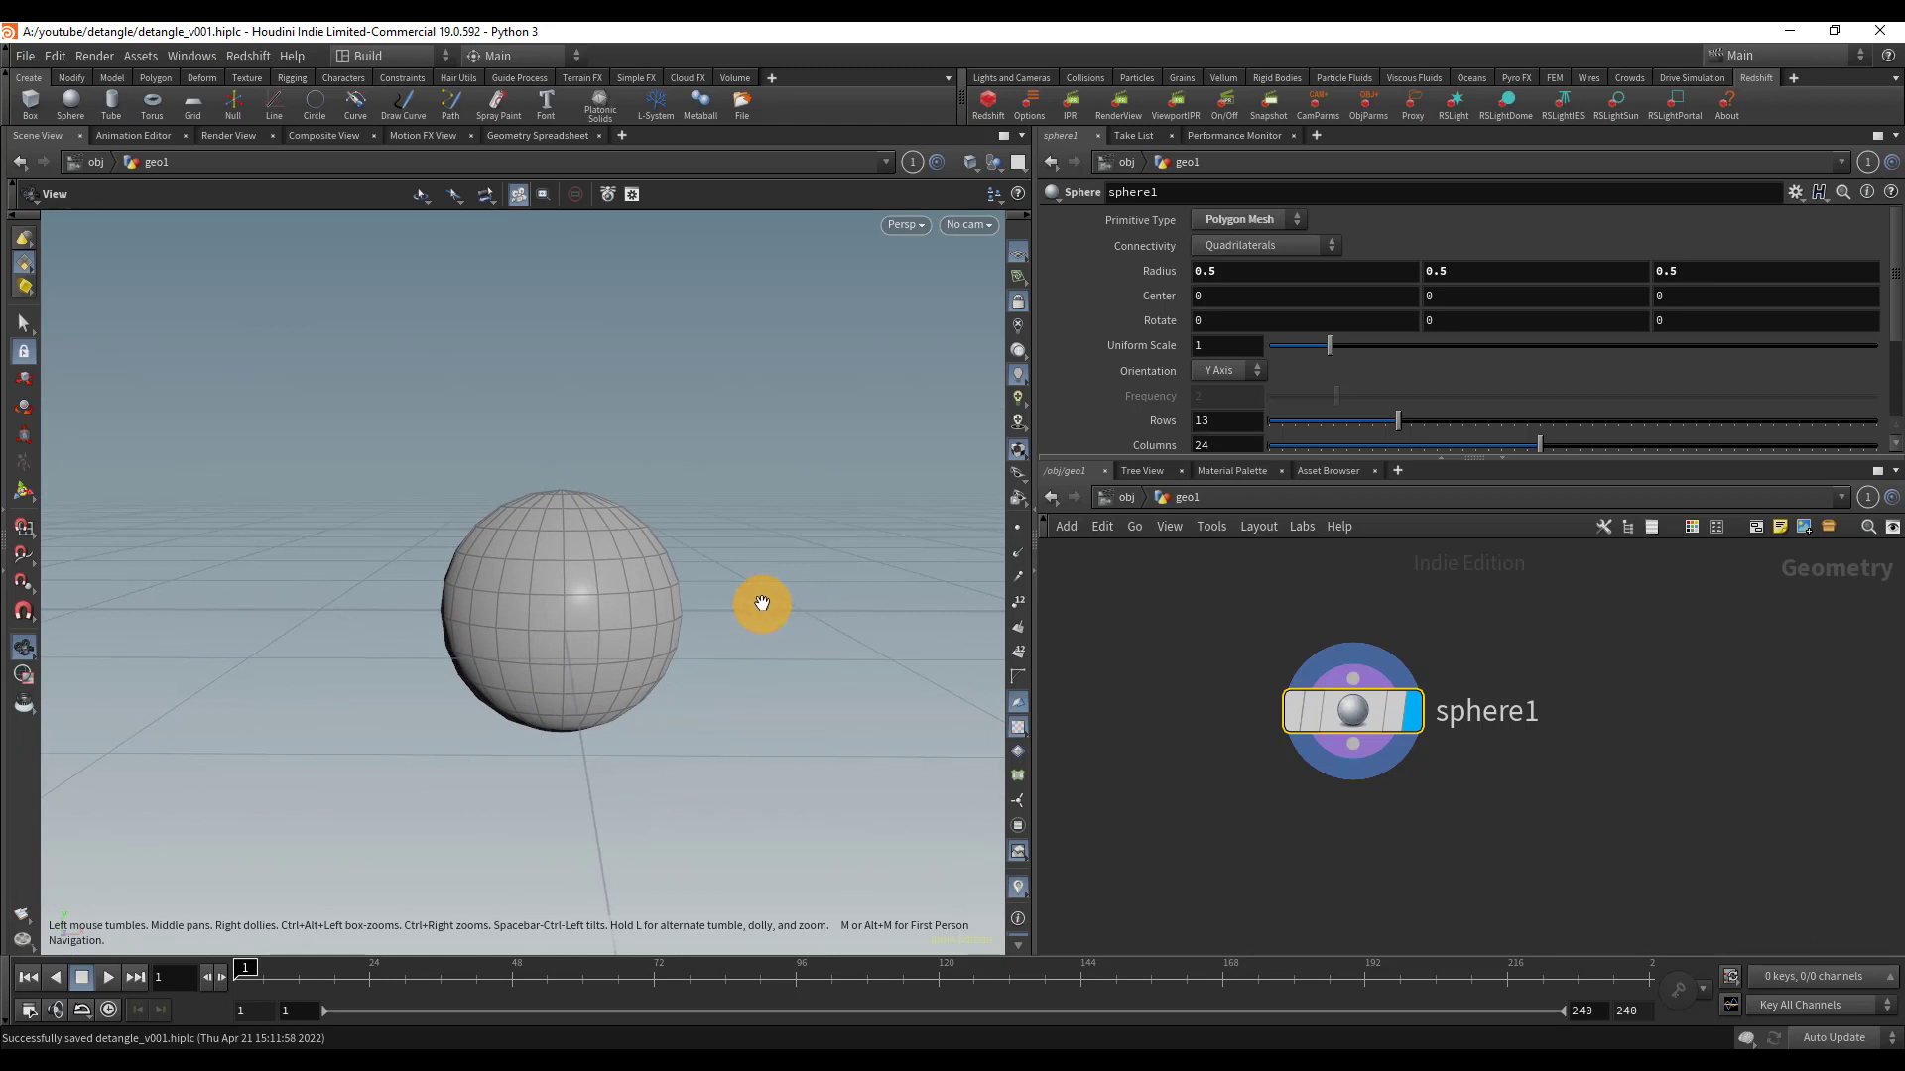
{"action": "left_click_drag", "start_coordinate": [757, 599], "coordinate": [952, 515]}
{"action": "left_click", "coordinate": [1472, 294]}
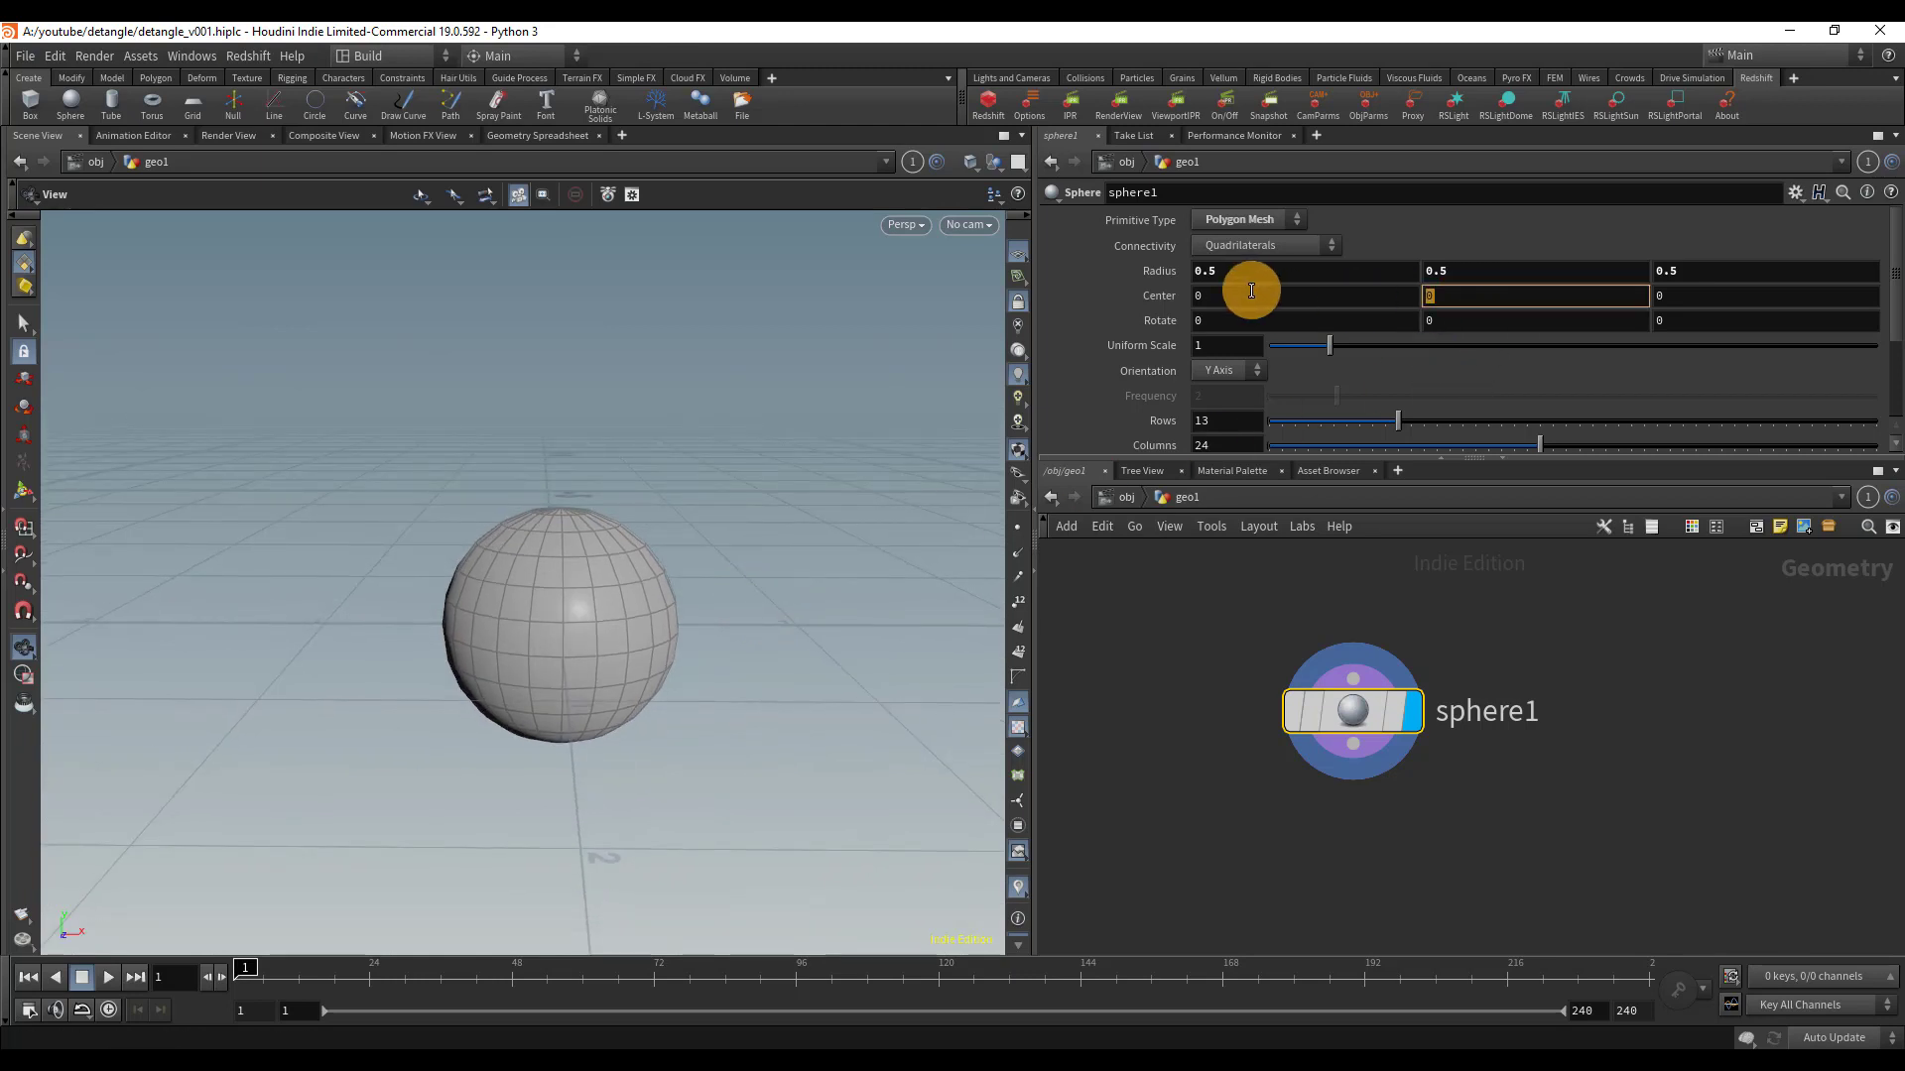
{"action": "type", "text": "1"}
{"action": "key", "text": "Return"}
- Change the sphere's primitive type to Polygon, set its frequency to 30, and frame it in the viewport
{"action": "left_click_drag", "start_coordinate": [601, 453], "coordinate": [575, 482]}
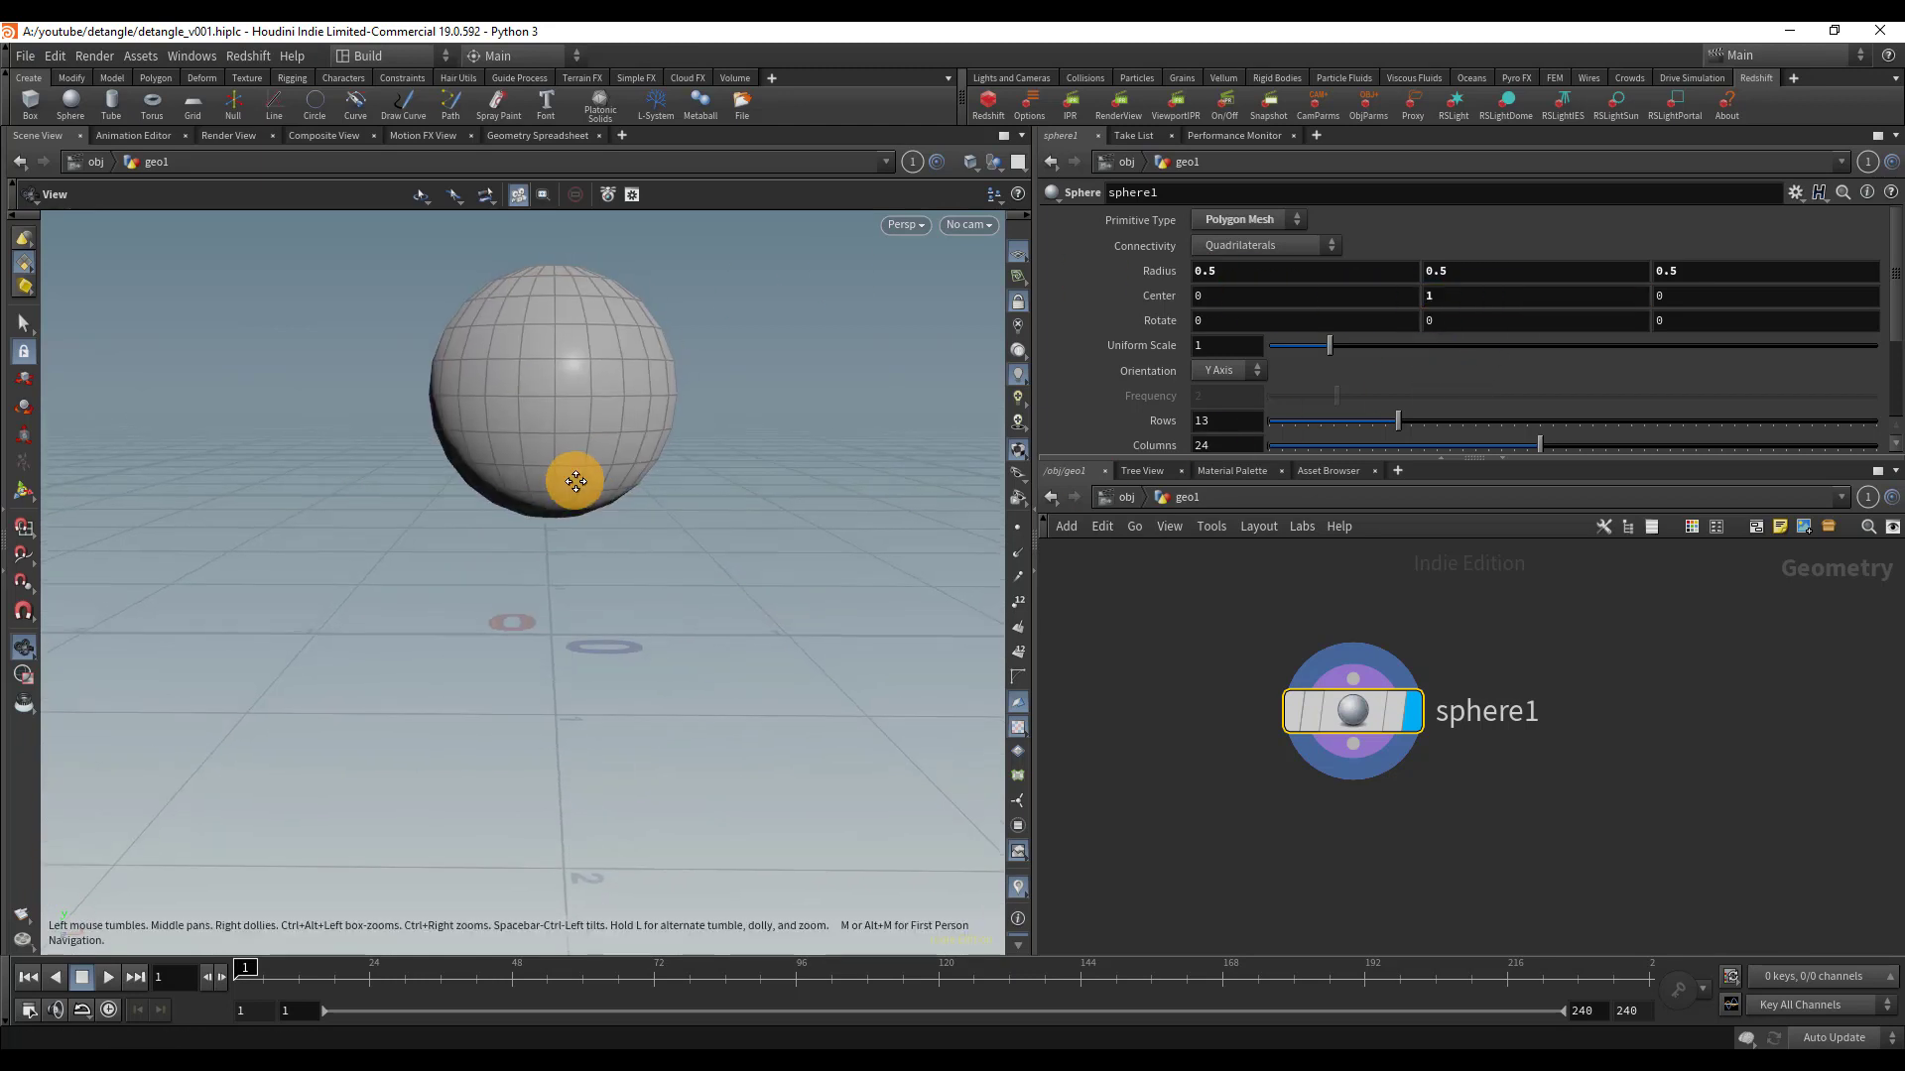
{"action": "left_click_drag", "start_coordinate": [571, 589], "coordinate": [572, 567]}
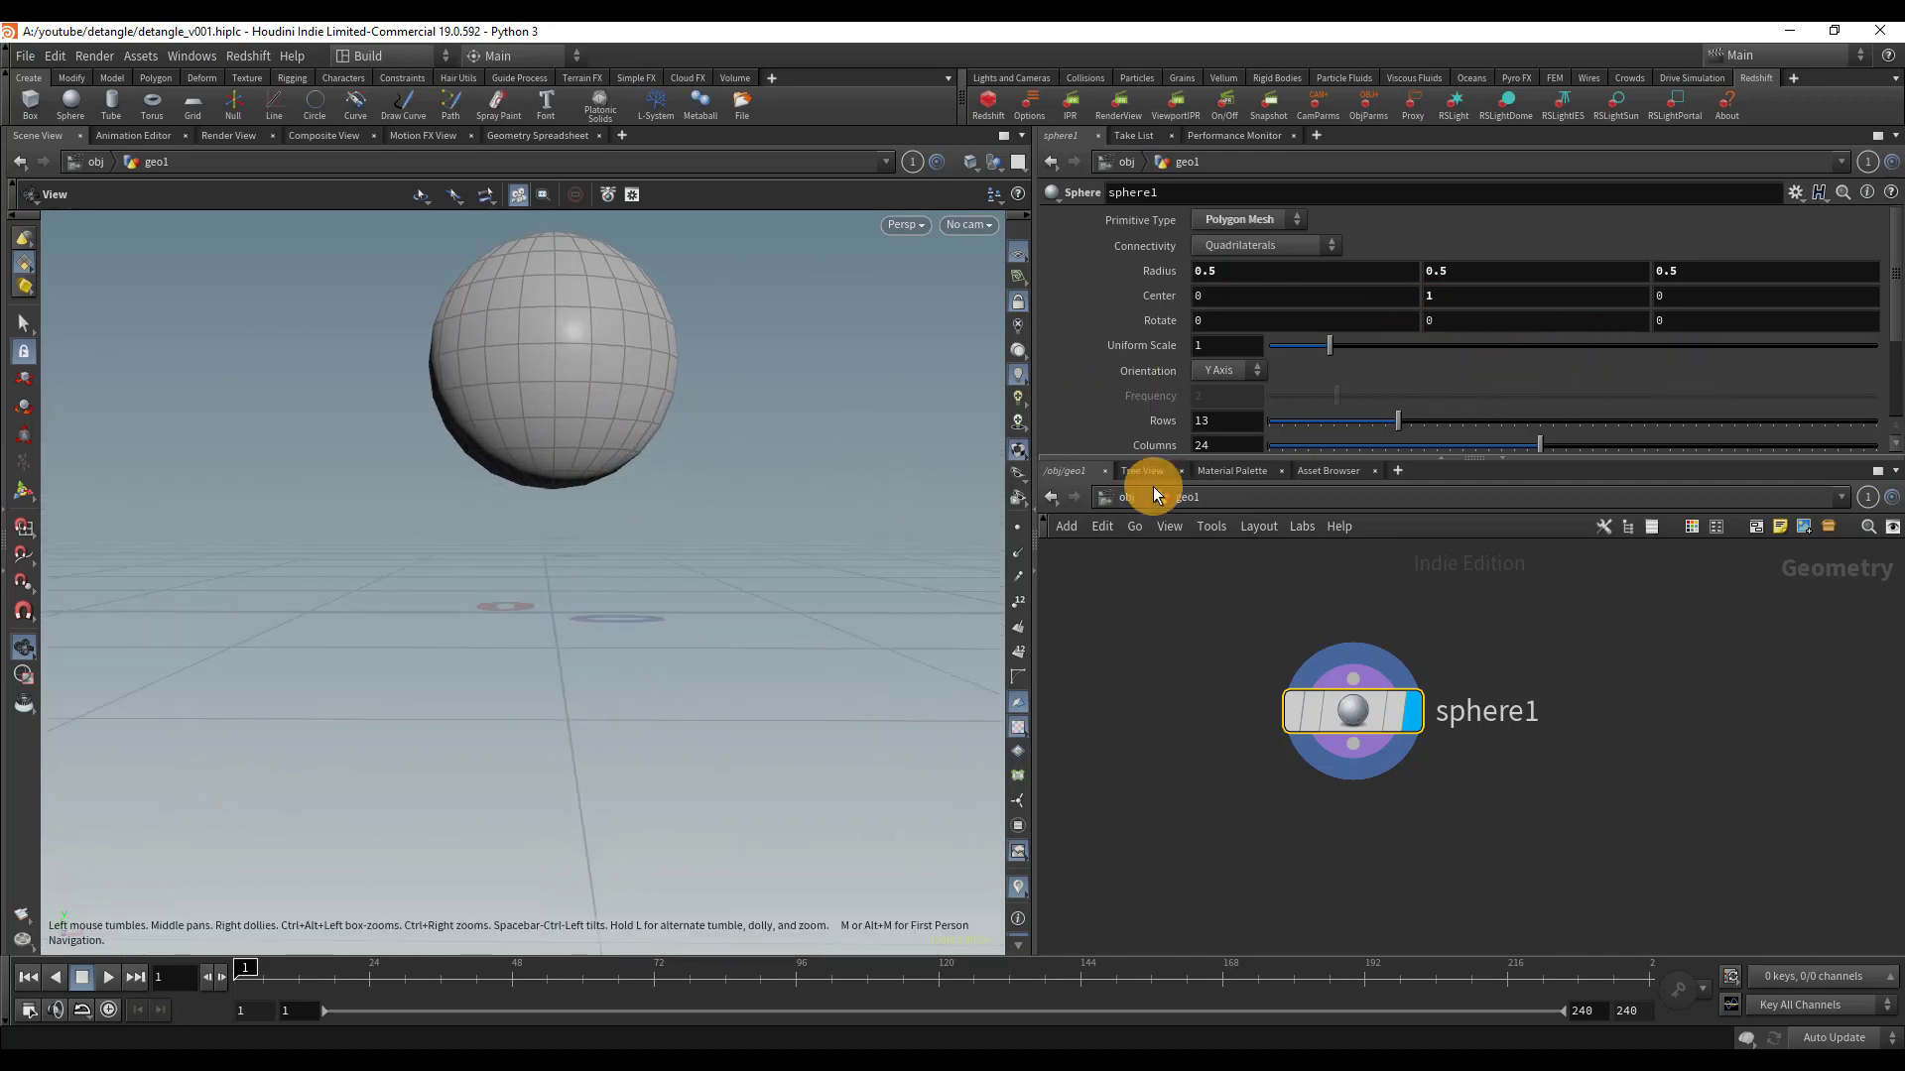
{"action": "left_click", "coordinate": [1256, 220]}
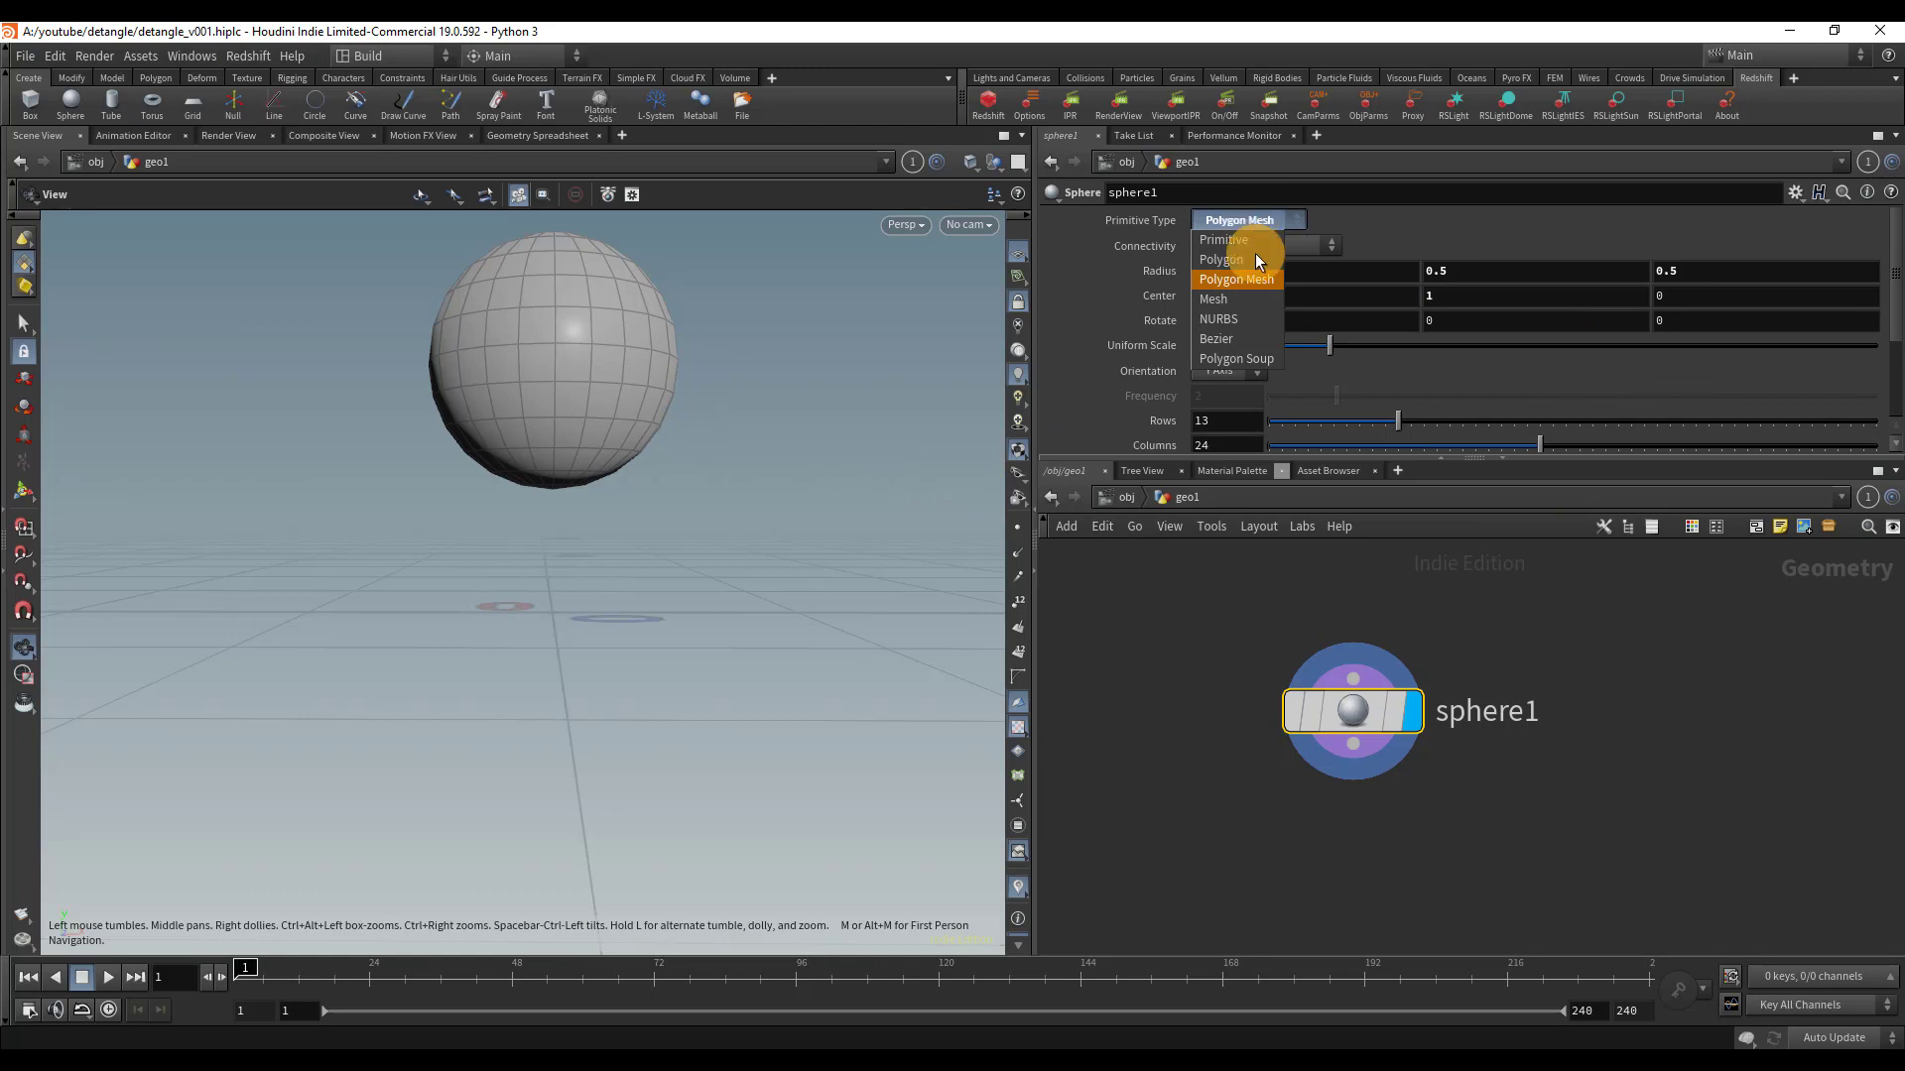
{"action": "left_click", "coordinate": [1260, 253]}
{"action": "left_click", "coordinate": [1236, 397]}
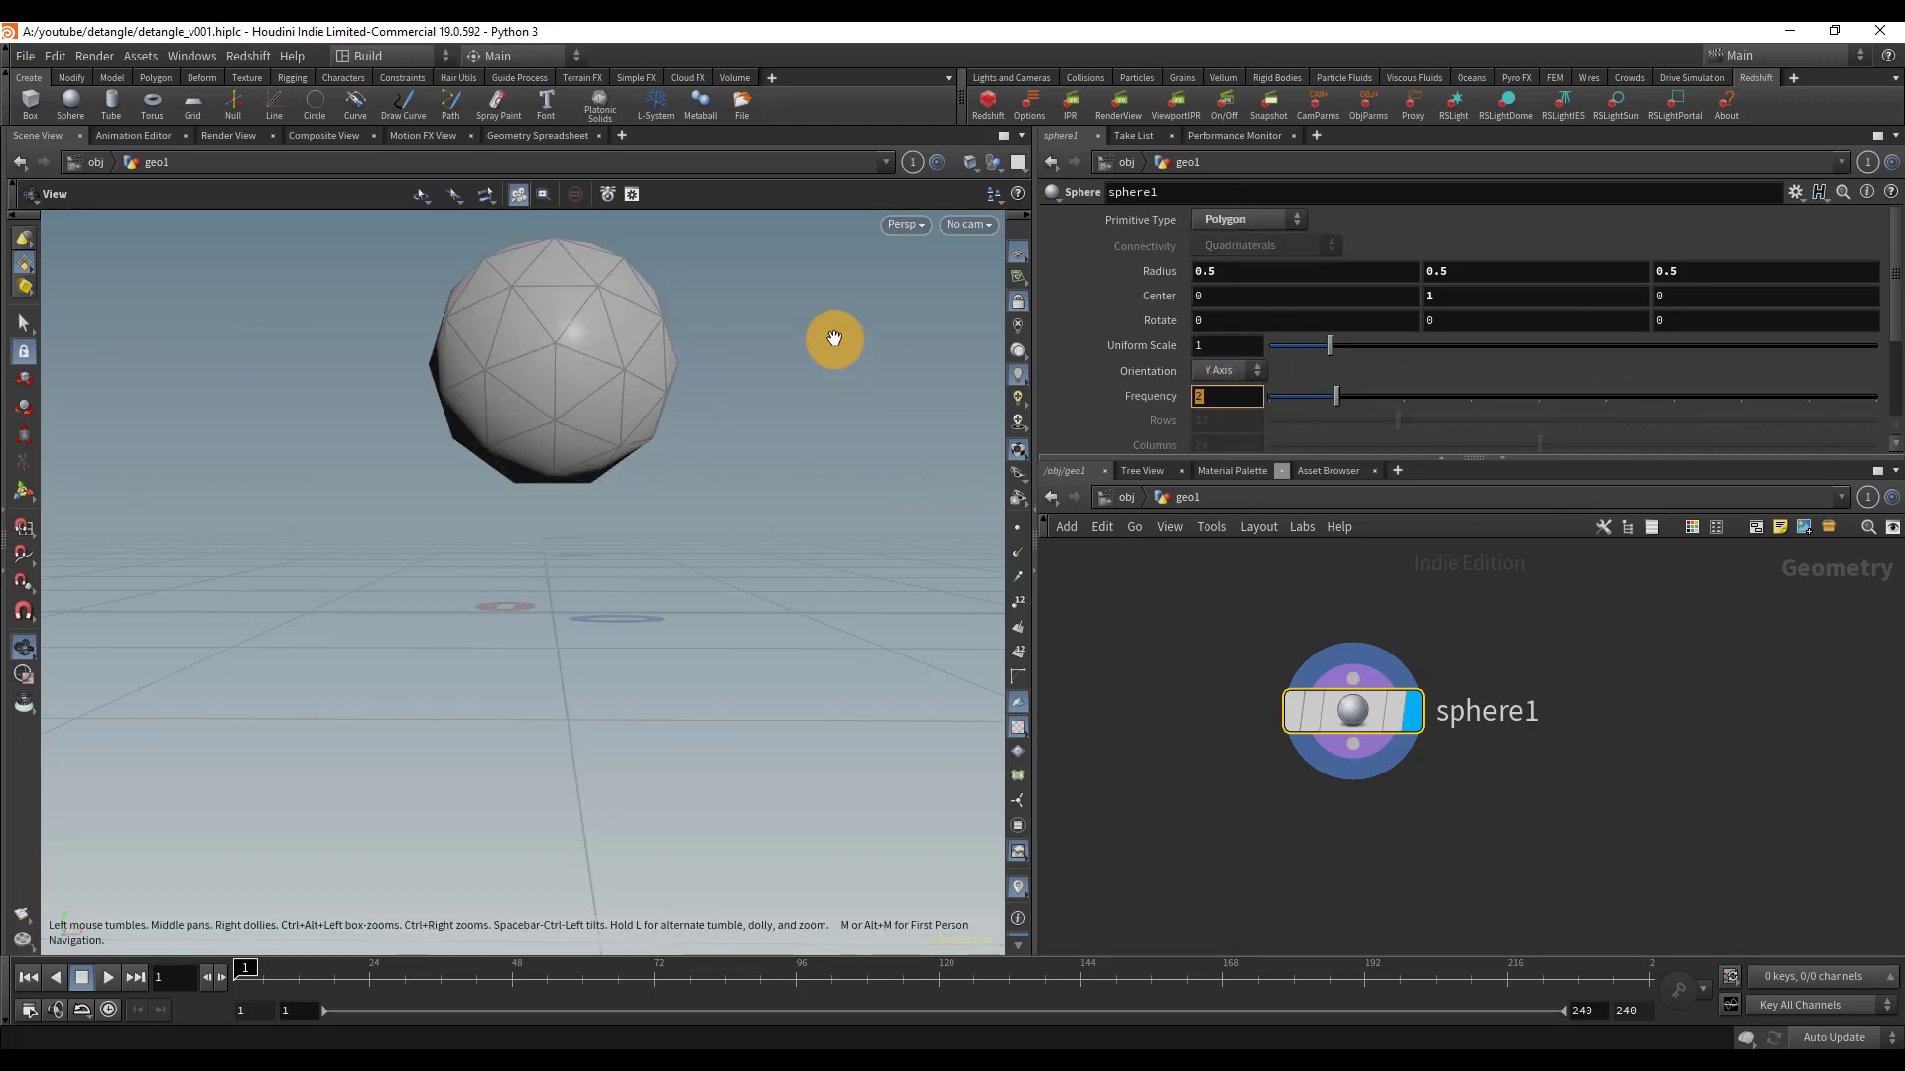
{"action": "key", "text": "Return"}
{"action": "left_click_drag", "start_coordinate": [617, 395], "coordinate": [608, 421]}
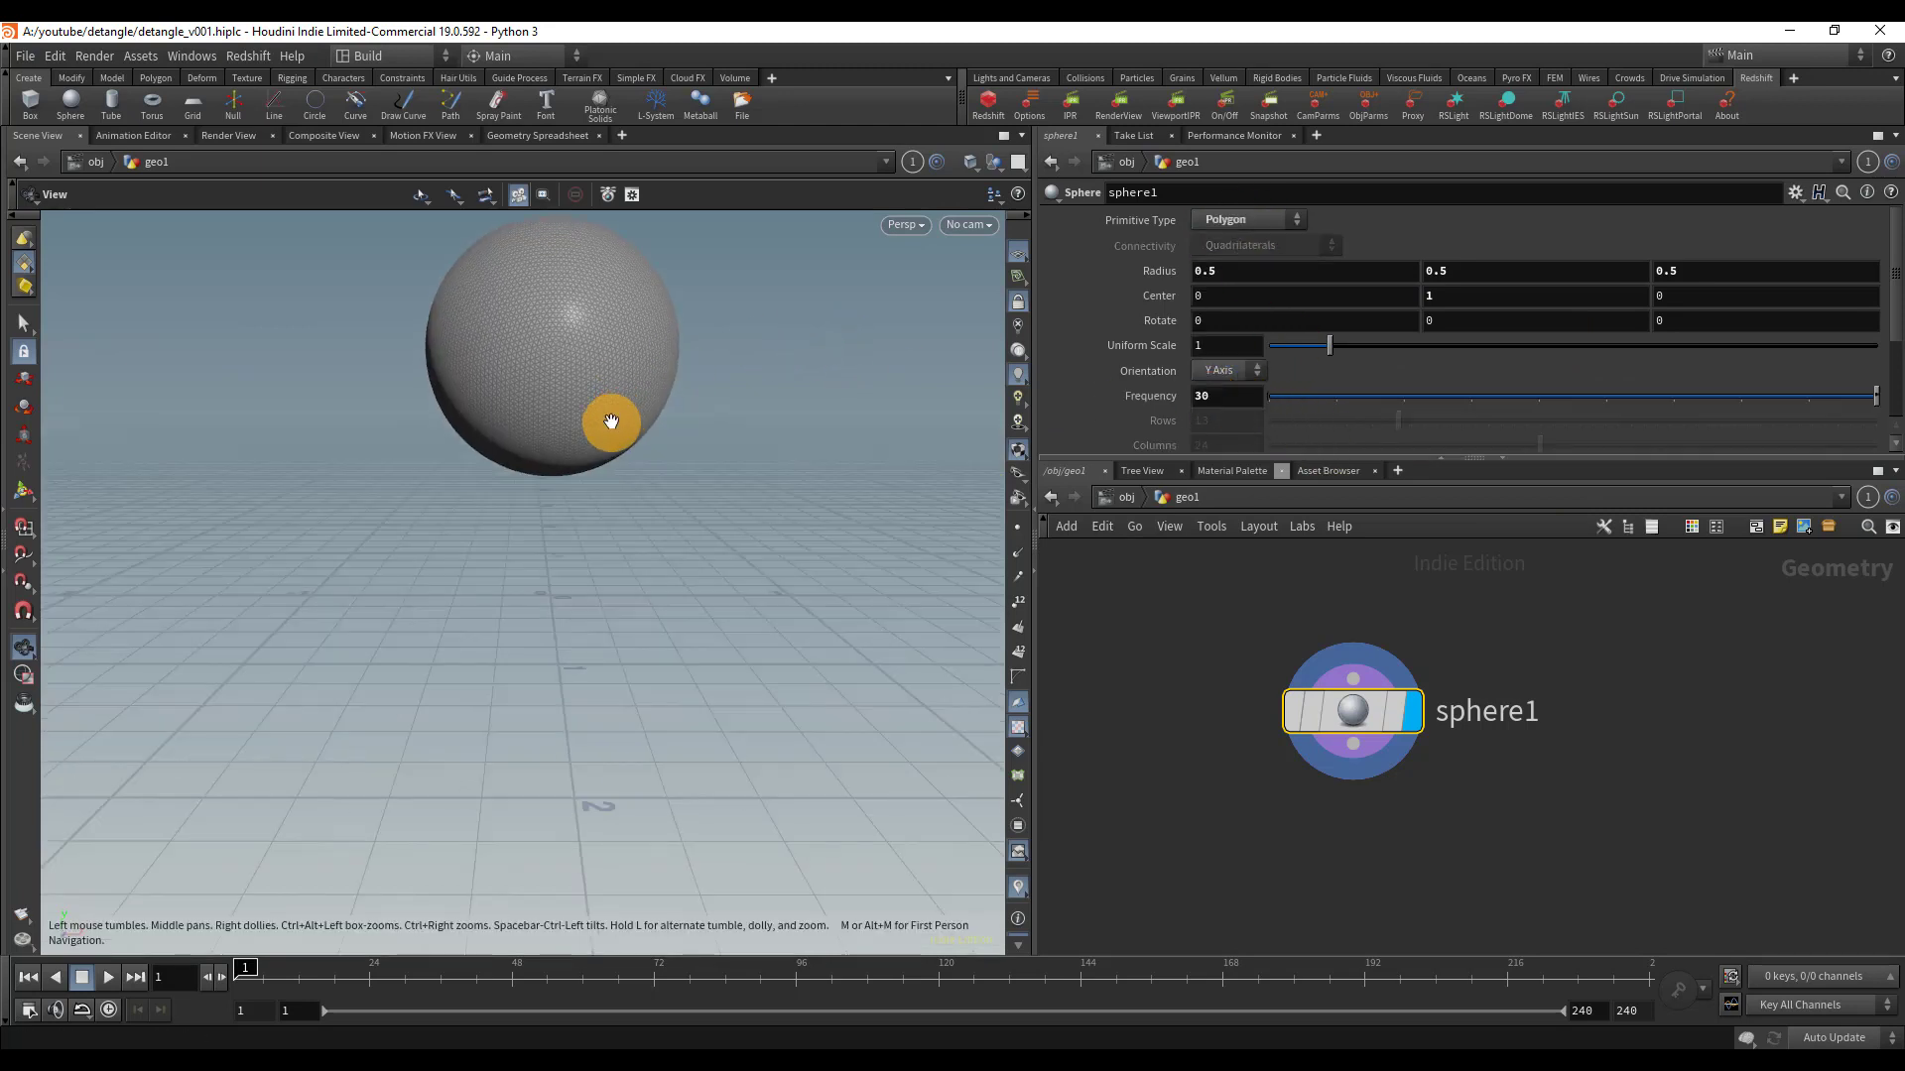
{"action": "key", "text": "h"}
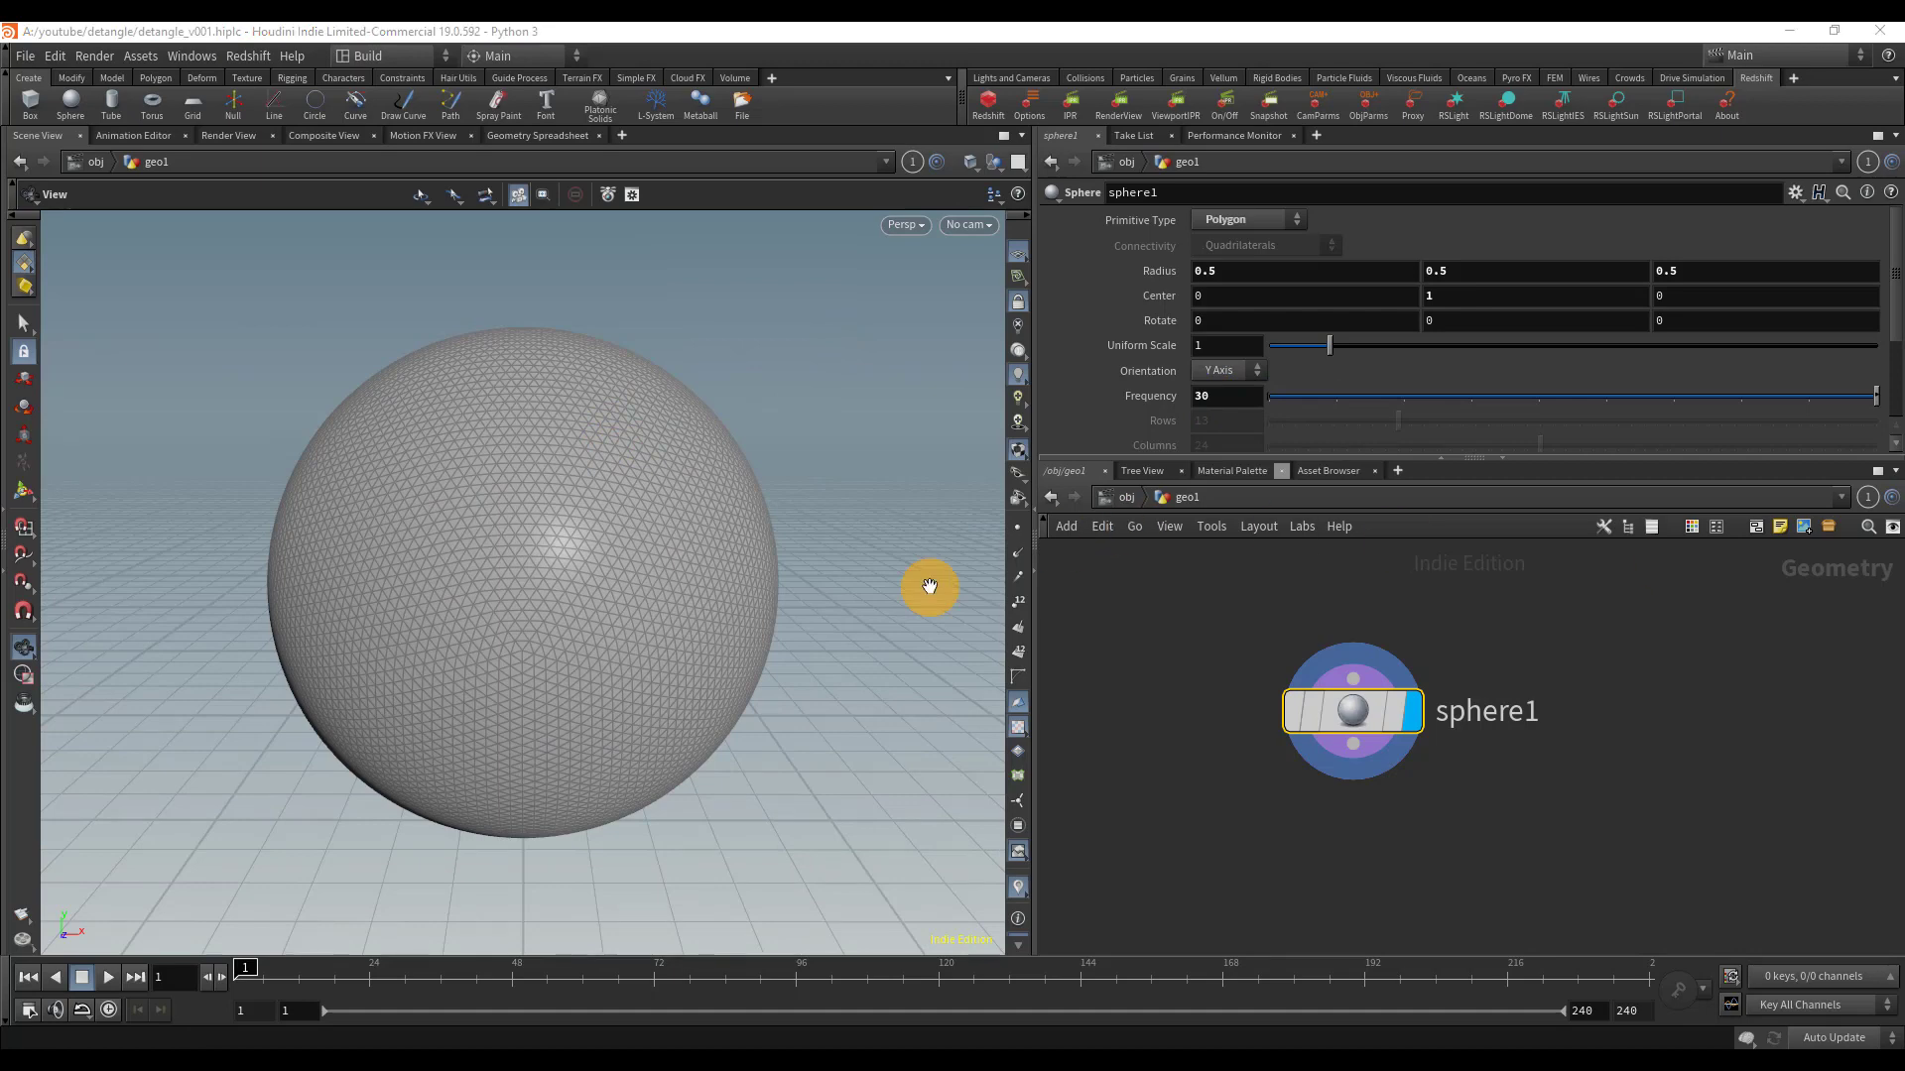
- Add a Transform node below the sphere, connected to its output, and make it the displayed node
{"action": "right_click_drag", "start_coordinate": [578, 557], "coordinate": [413, 586]}
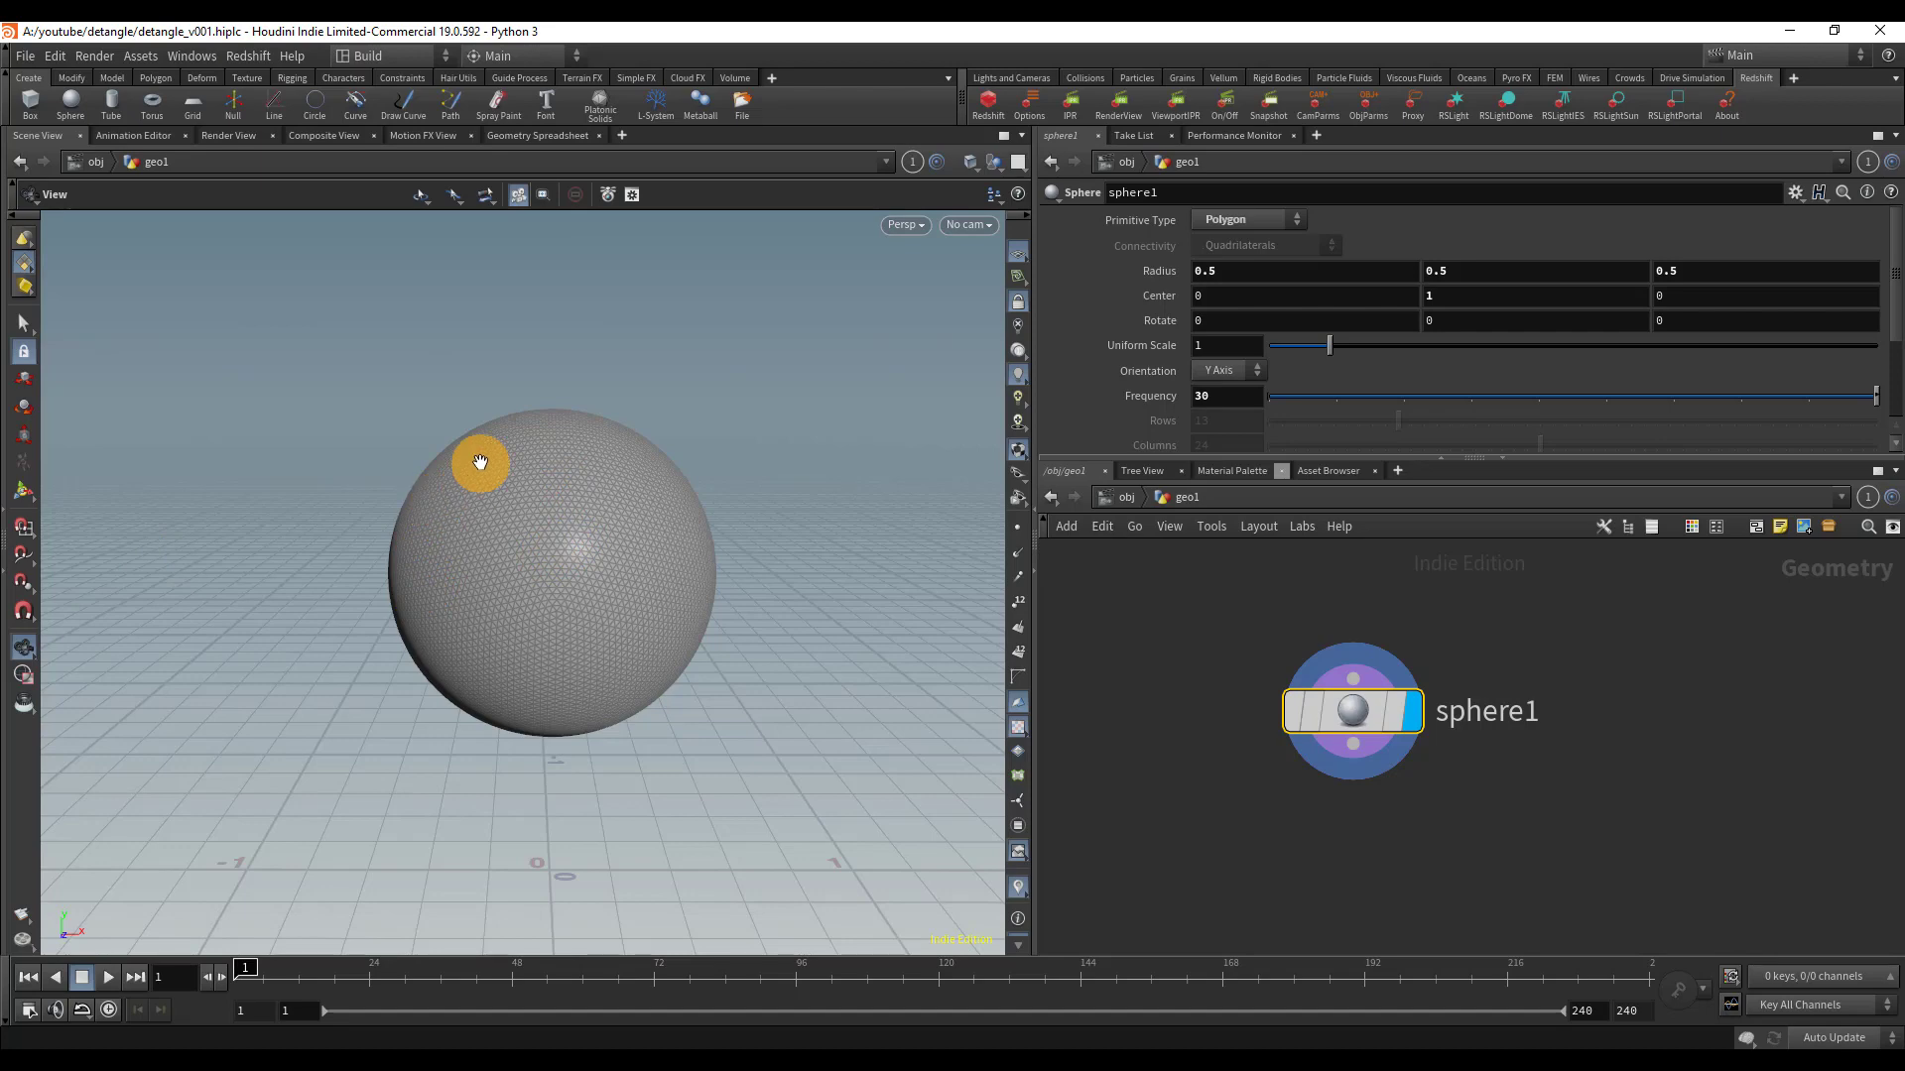
{"action": "left_click_drag", "start_coordinate": [480, 463], "coordinate": [540, 510]}
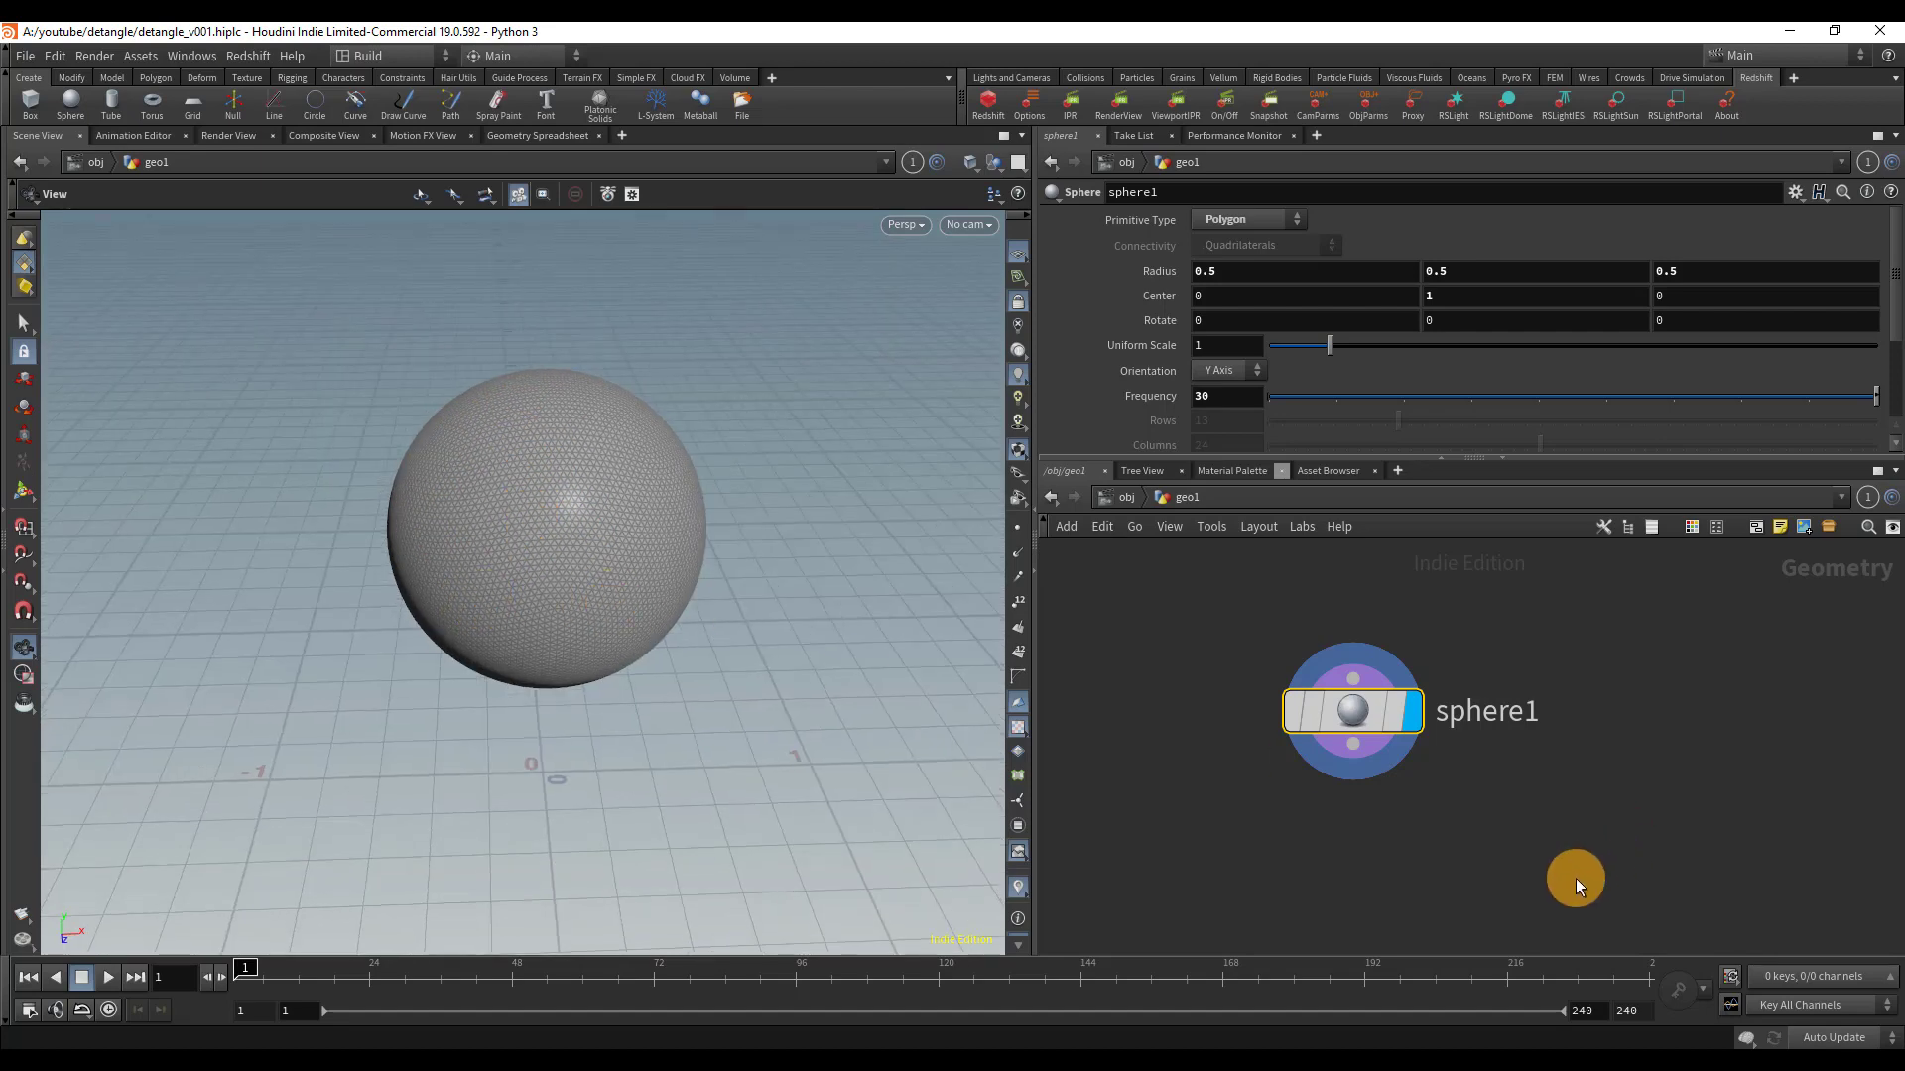
{"action": "middle_click_drag", "start_coordinate": [1574, 880], "coordinate": [1615, 795]}
{"action": "key", "text": "Tab"}
{"action": "type", "text": "tra"}
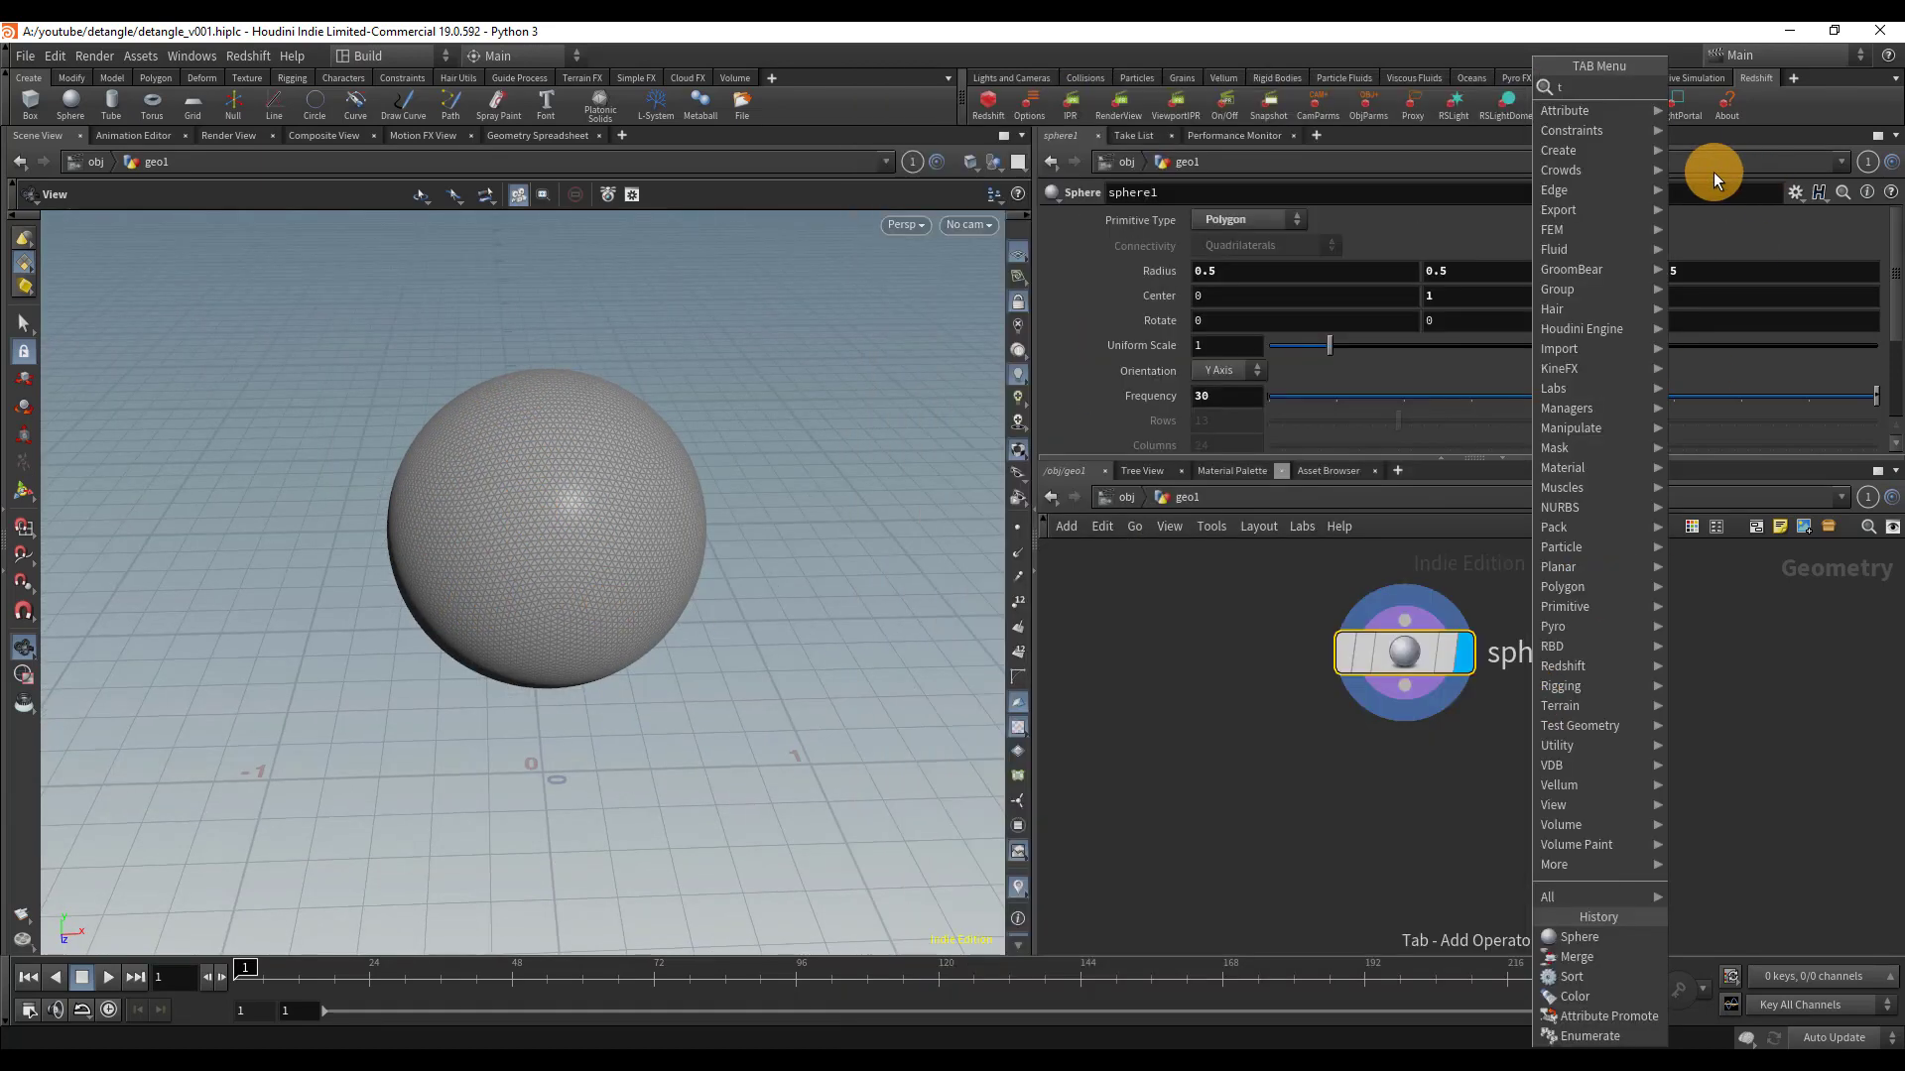
{"action": "left_click", "coordinate": [1710, 125]}
{"action": "left_click", "coordinate": [1402, 792]}
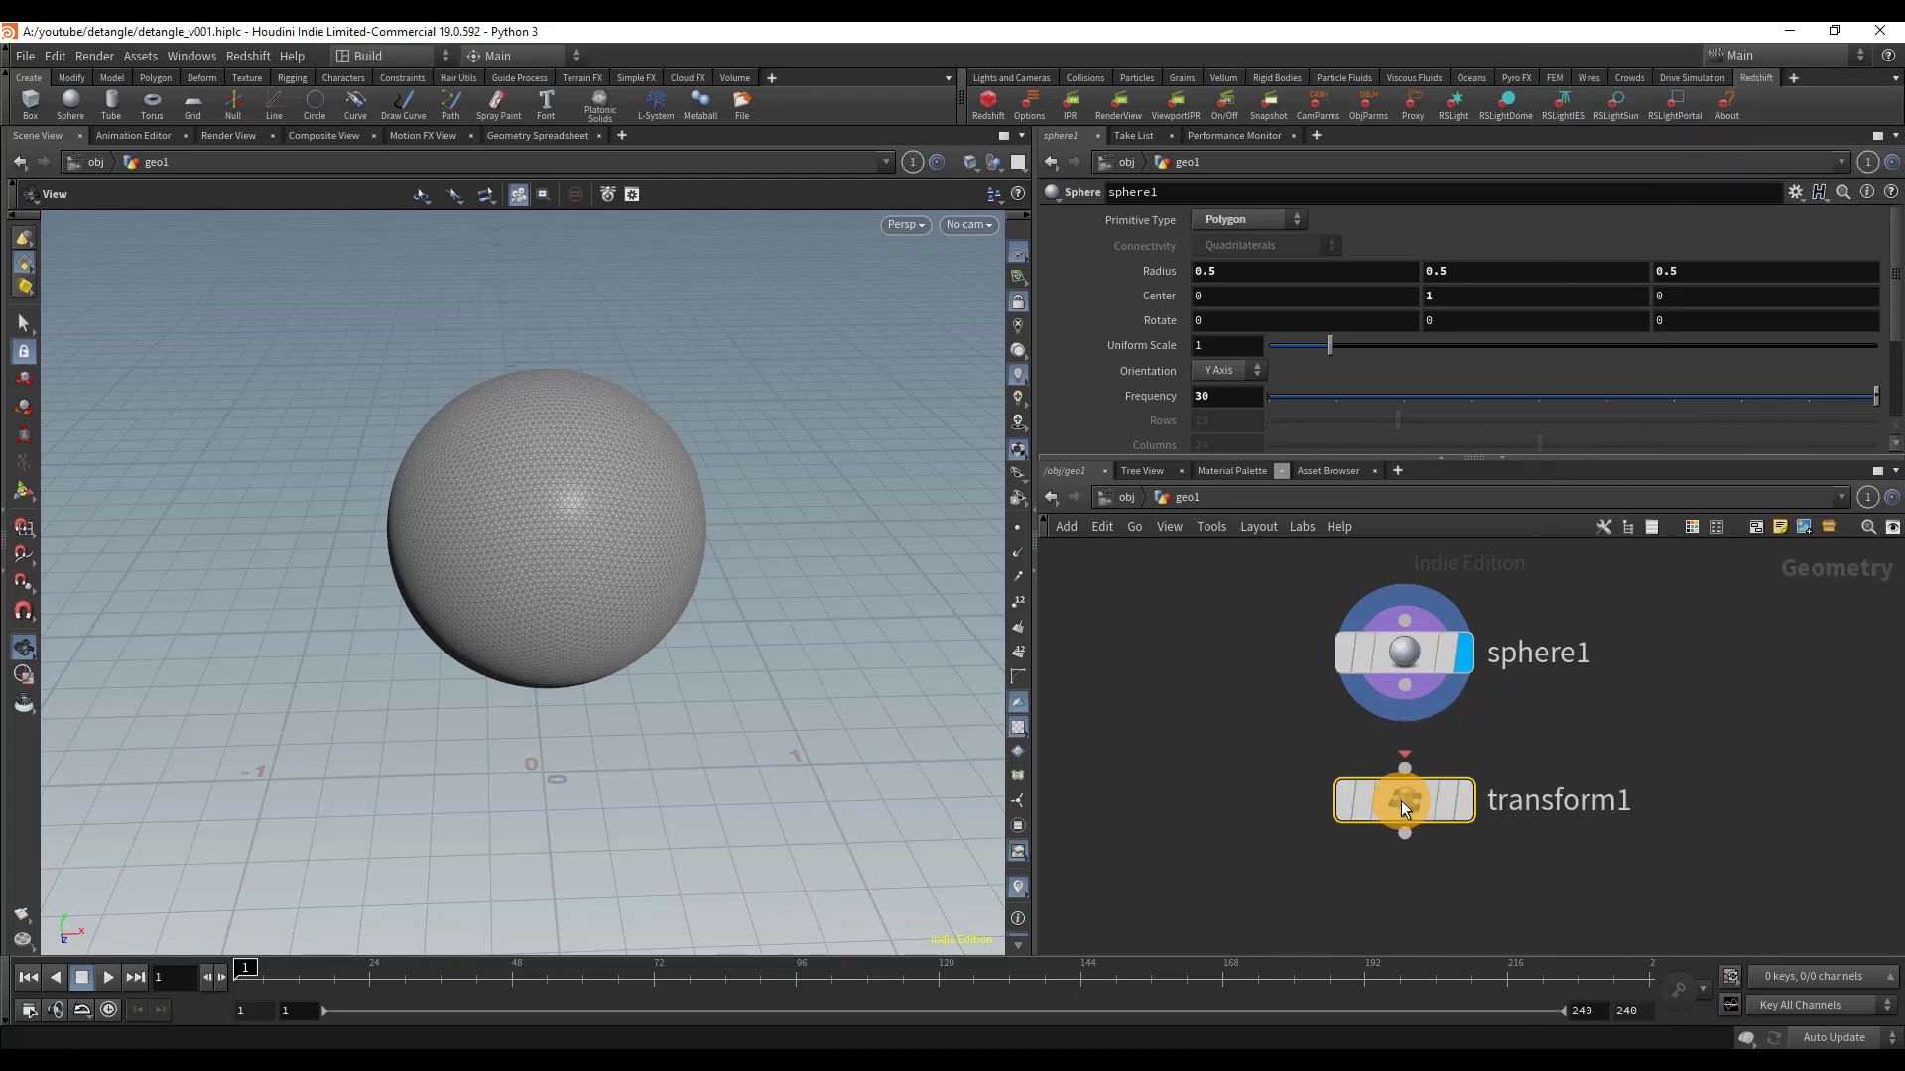
{"action": "left_click", "coordinate": [1474, 799]}
- Try scaling the sphere with the Transform node's uniform scale up to 3.71, and reset the scale to 1
{"action": "left_click_drag", "start_coordinate": [744, 460], "coordinate": [843, 451]}
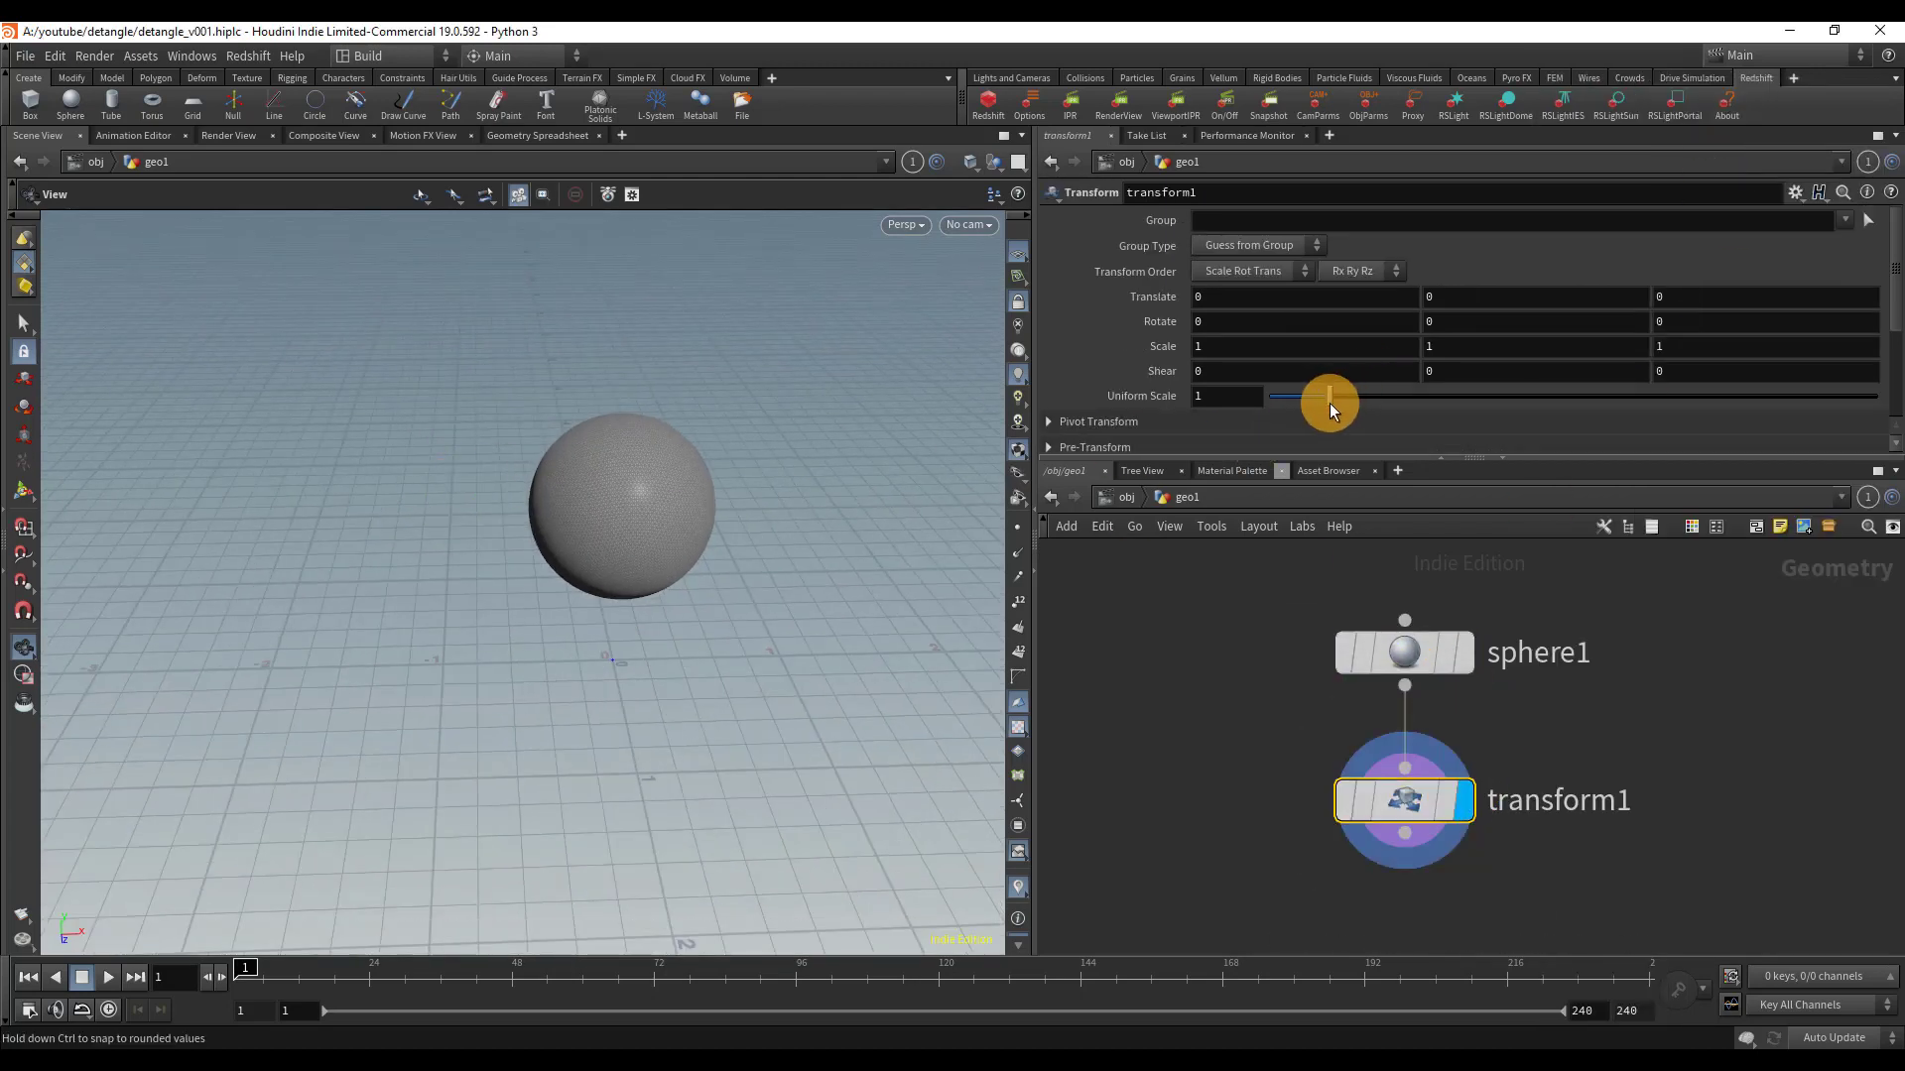
{"action": "left_click_drag", "start_coordinate": [1329, 402], "coordinate": [1494, 417]}
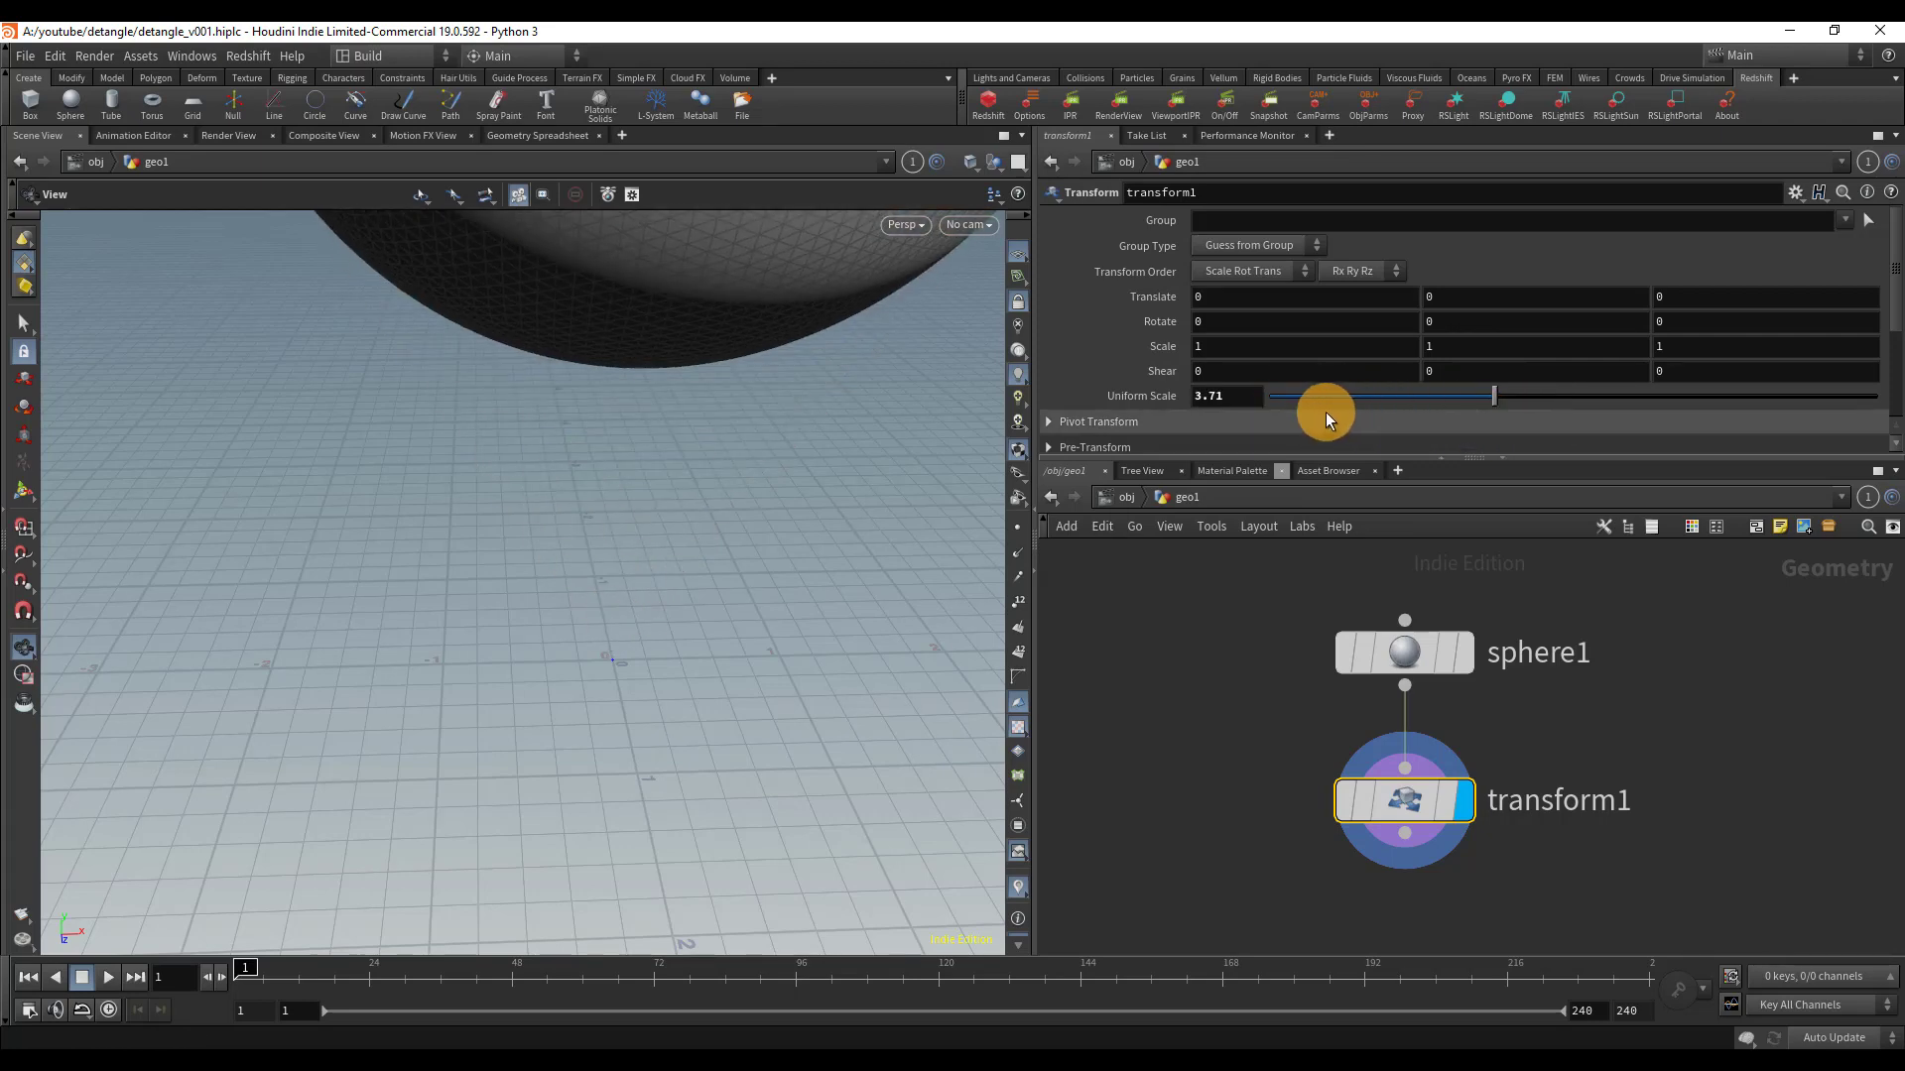
{"action": "left_click", "coordinate": [1325, 413], "text": "ctrl"}
- Apply the saved centroid preset to the Transform node, show its pivot as evaluated values, and set the uniform scale to 0.9
{"action": "left_click", "coordinate": [1795, 192]}
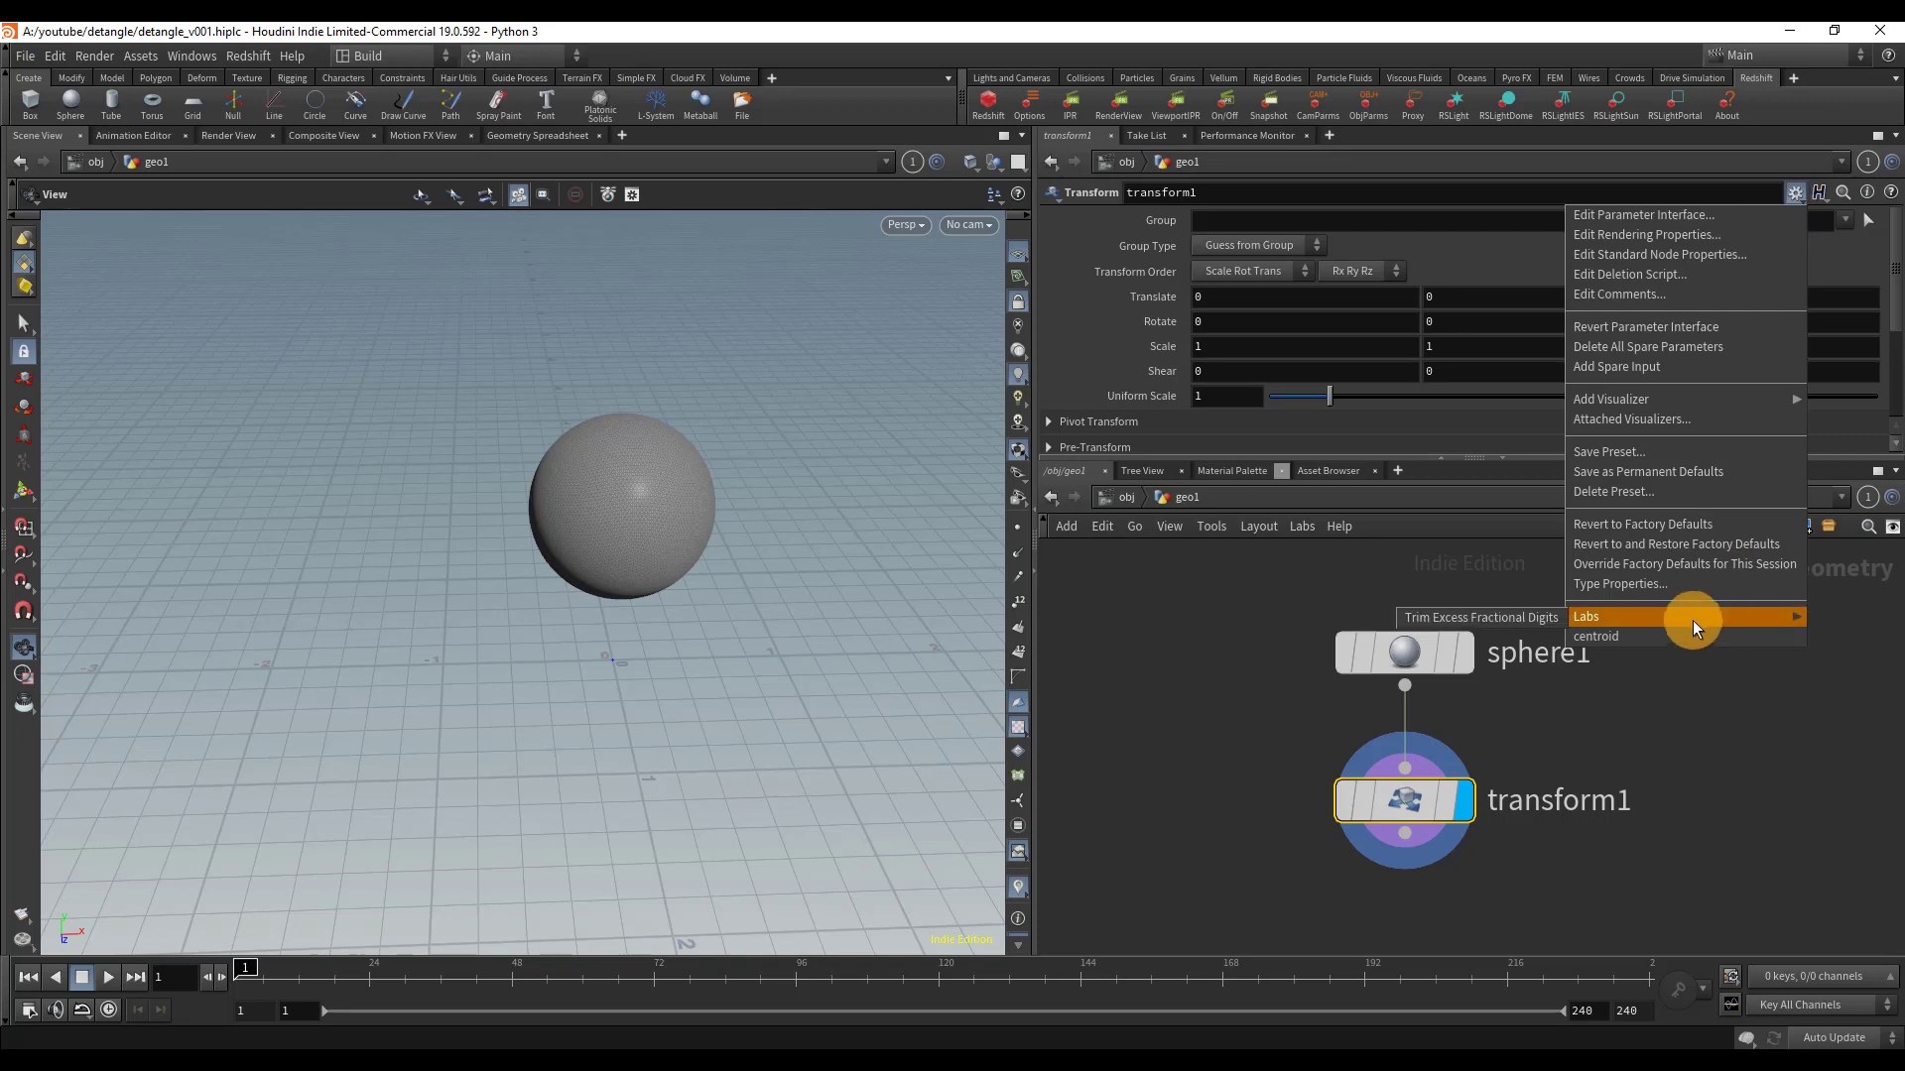
{"action": "left_click", "coordinate": [1667, 636]}
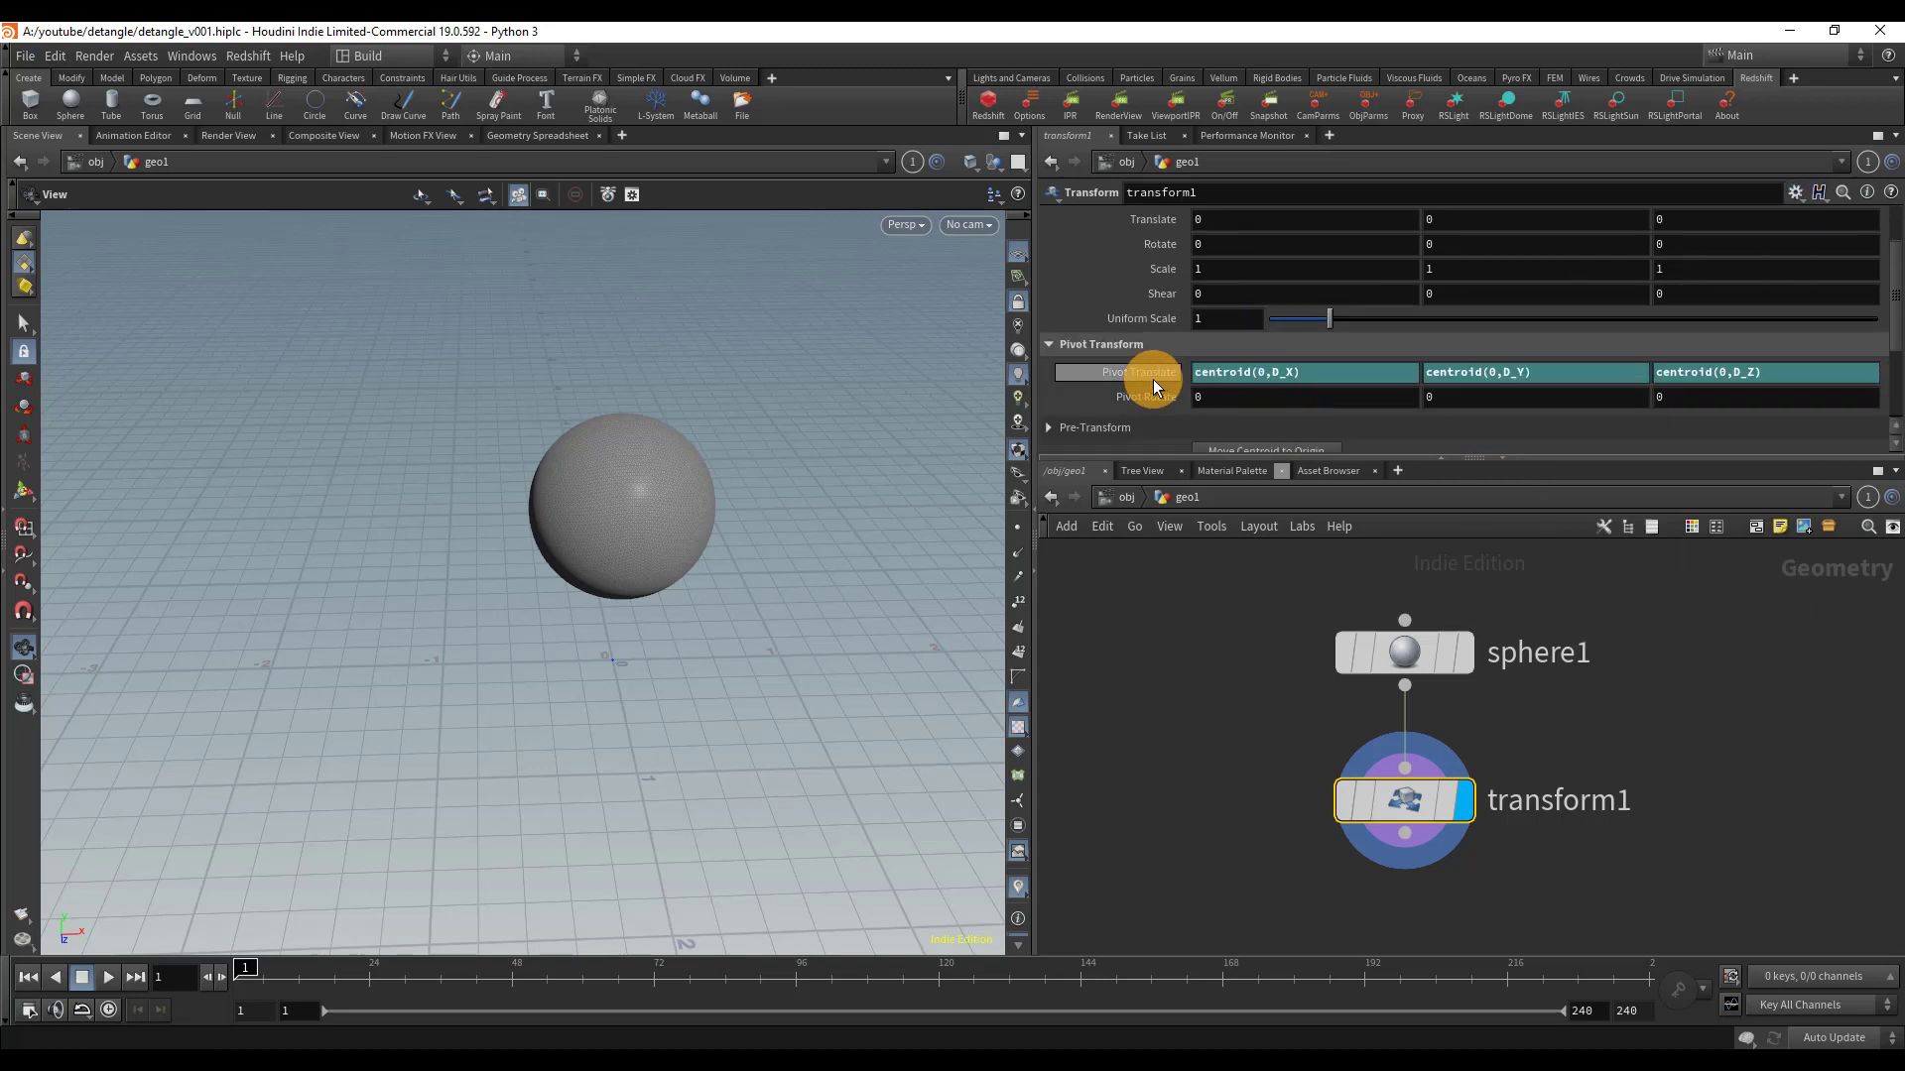
{"action": "left_click", "coordinate": [1152, 379]}
{"action": "mouse_move", "coordinate": [1330, 319]}
{"action": "left_mouse_down"}
{"action": "mouse_move", "coordinate": [1288, 324]}
{"action": "mouse_move", "coordinate": [1343, 331]}
{"action": "mouse_move", "coordinate": [1324, 333]}
{"action": "left_mouse_up"}
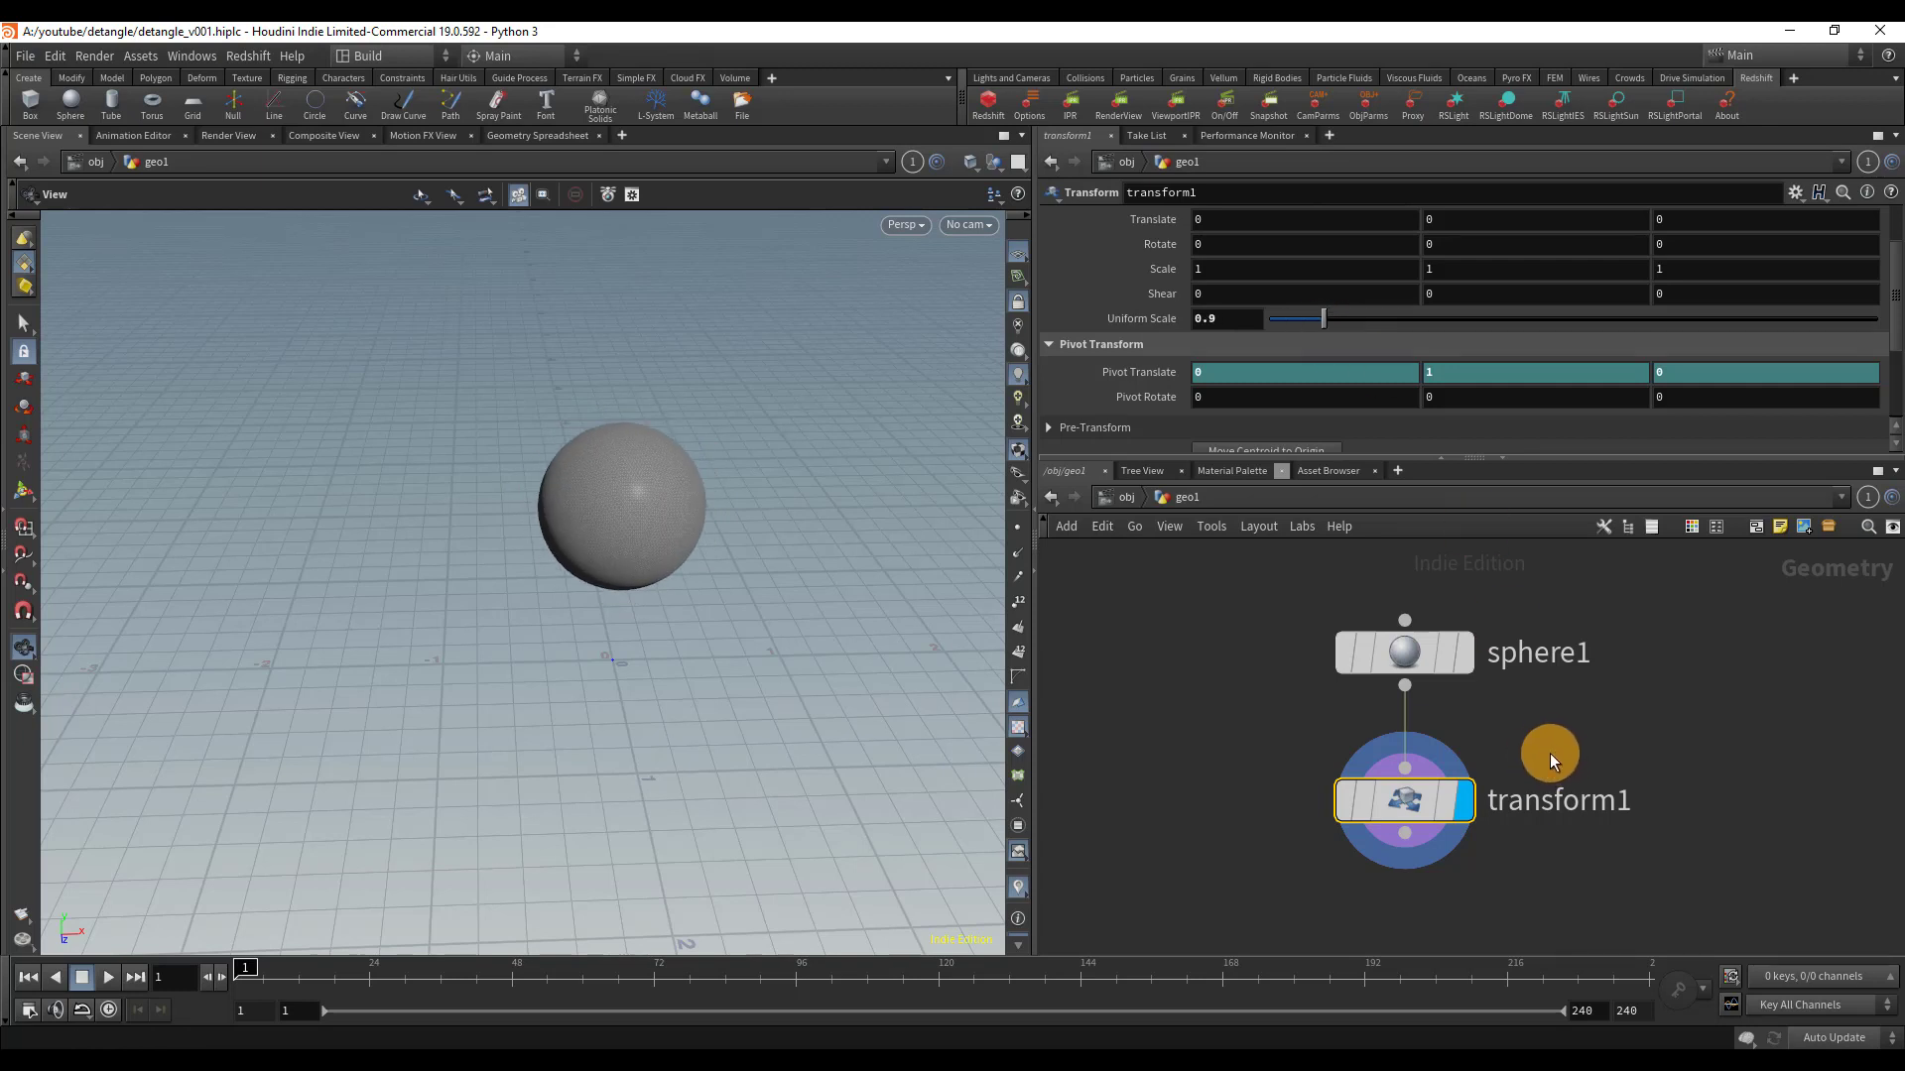
- Undo the uniform scale change and the centroid preset on the Transform node
{"action": "key", "text": "ctrl+z"}
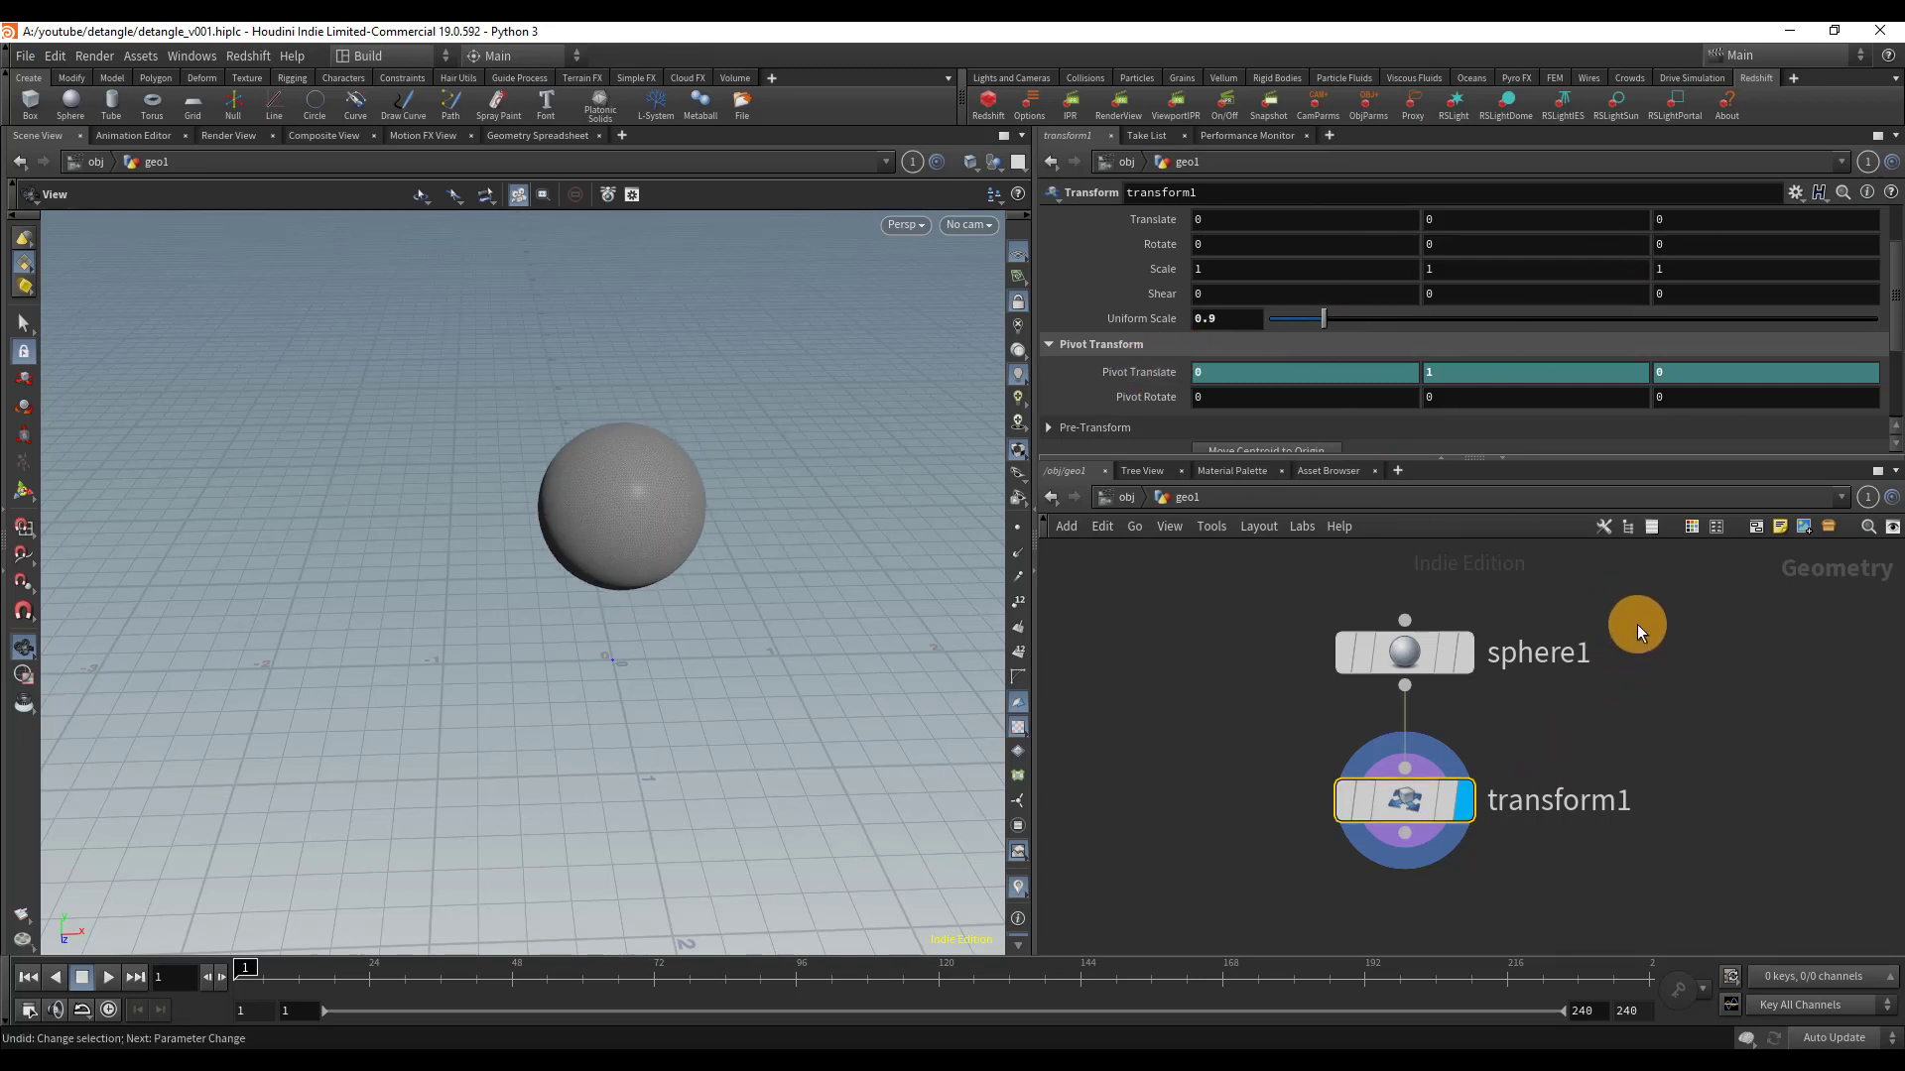
{"action": "key", "text": "ctrl+z"}
{"action": "key", "text": "ctrl+z"}
{"action": "key", "text": "ctrl+z"}
{"action": "key", "text": "ctrl+z"}
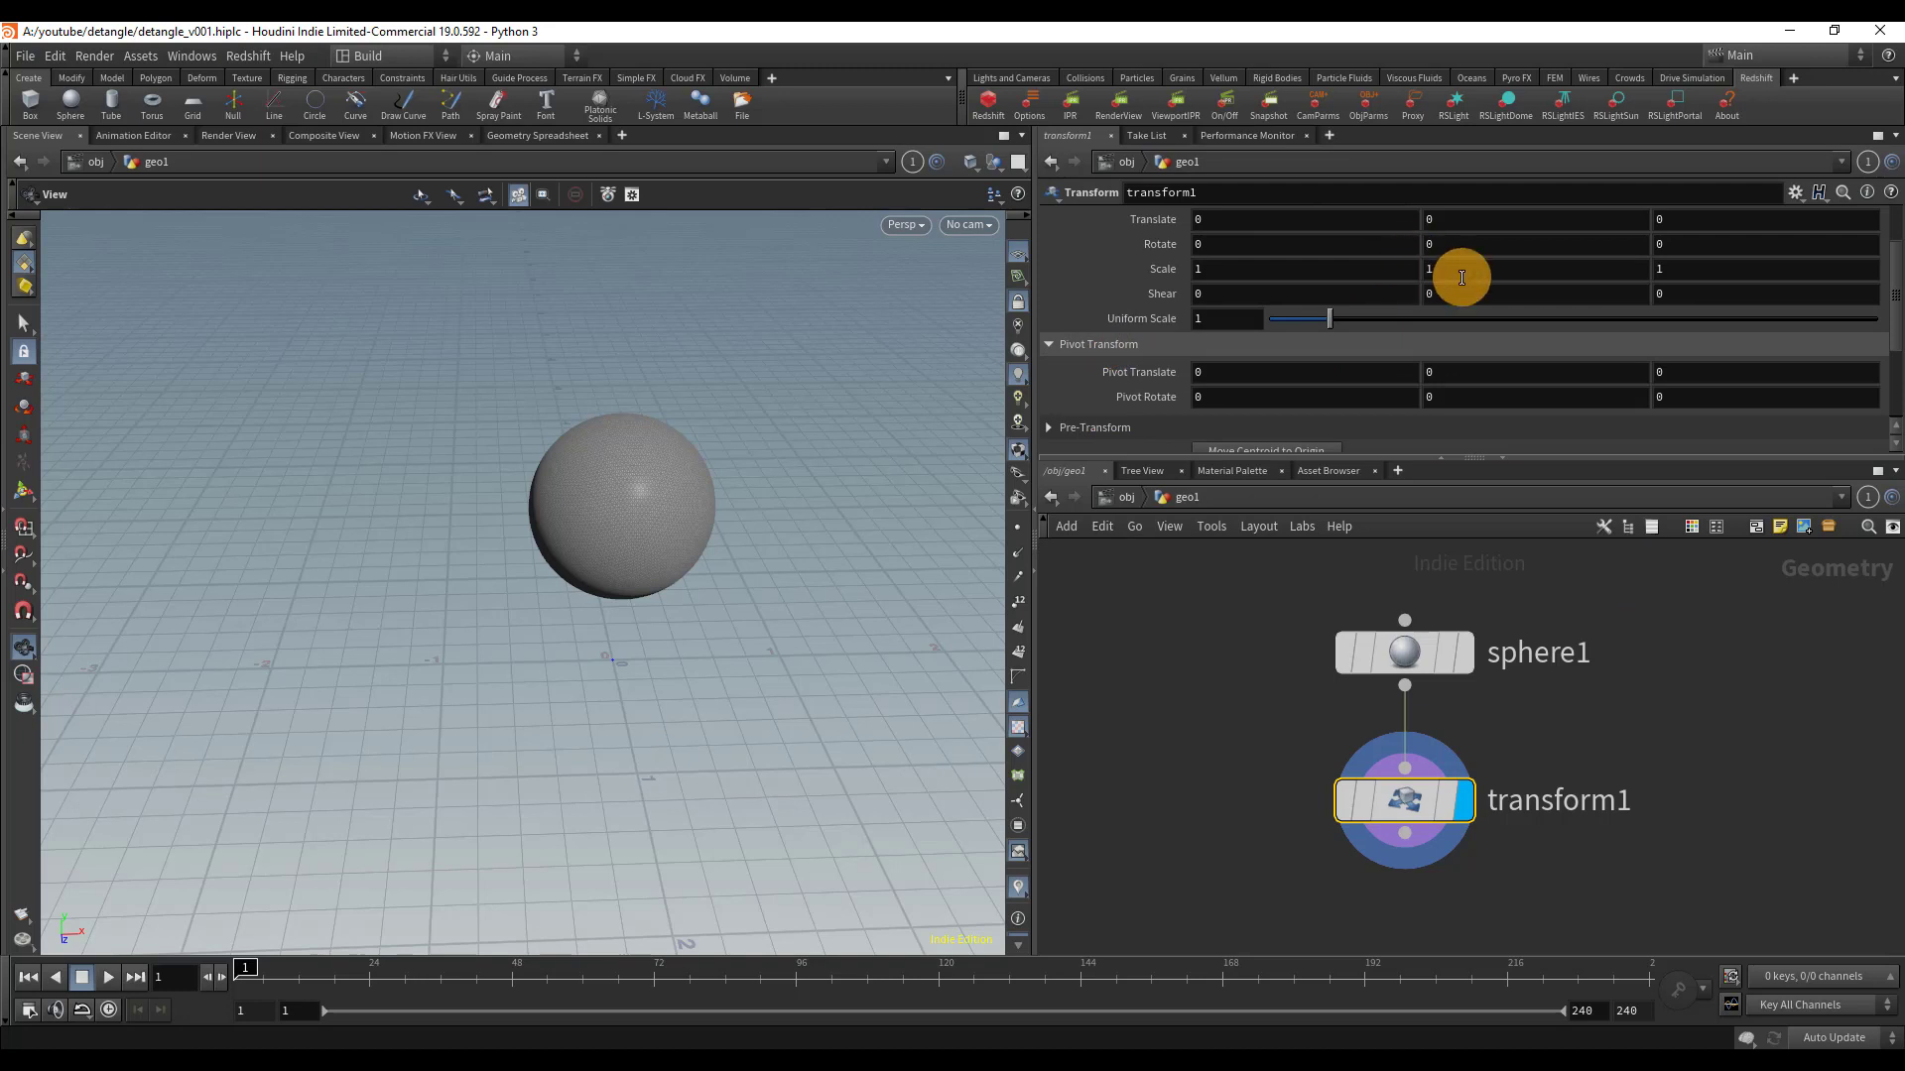
{"action": "left_click", "coordinate": [1794, 193]}
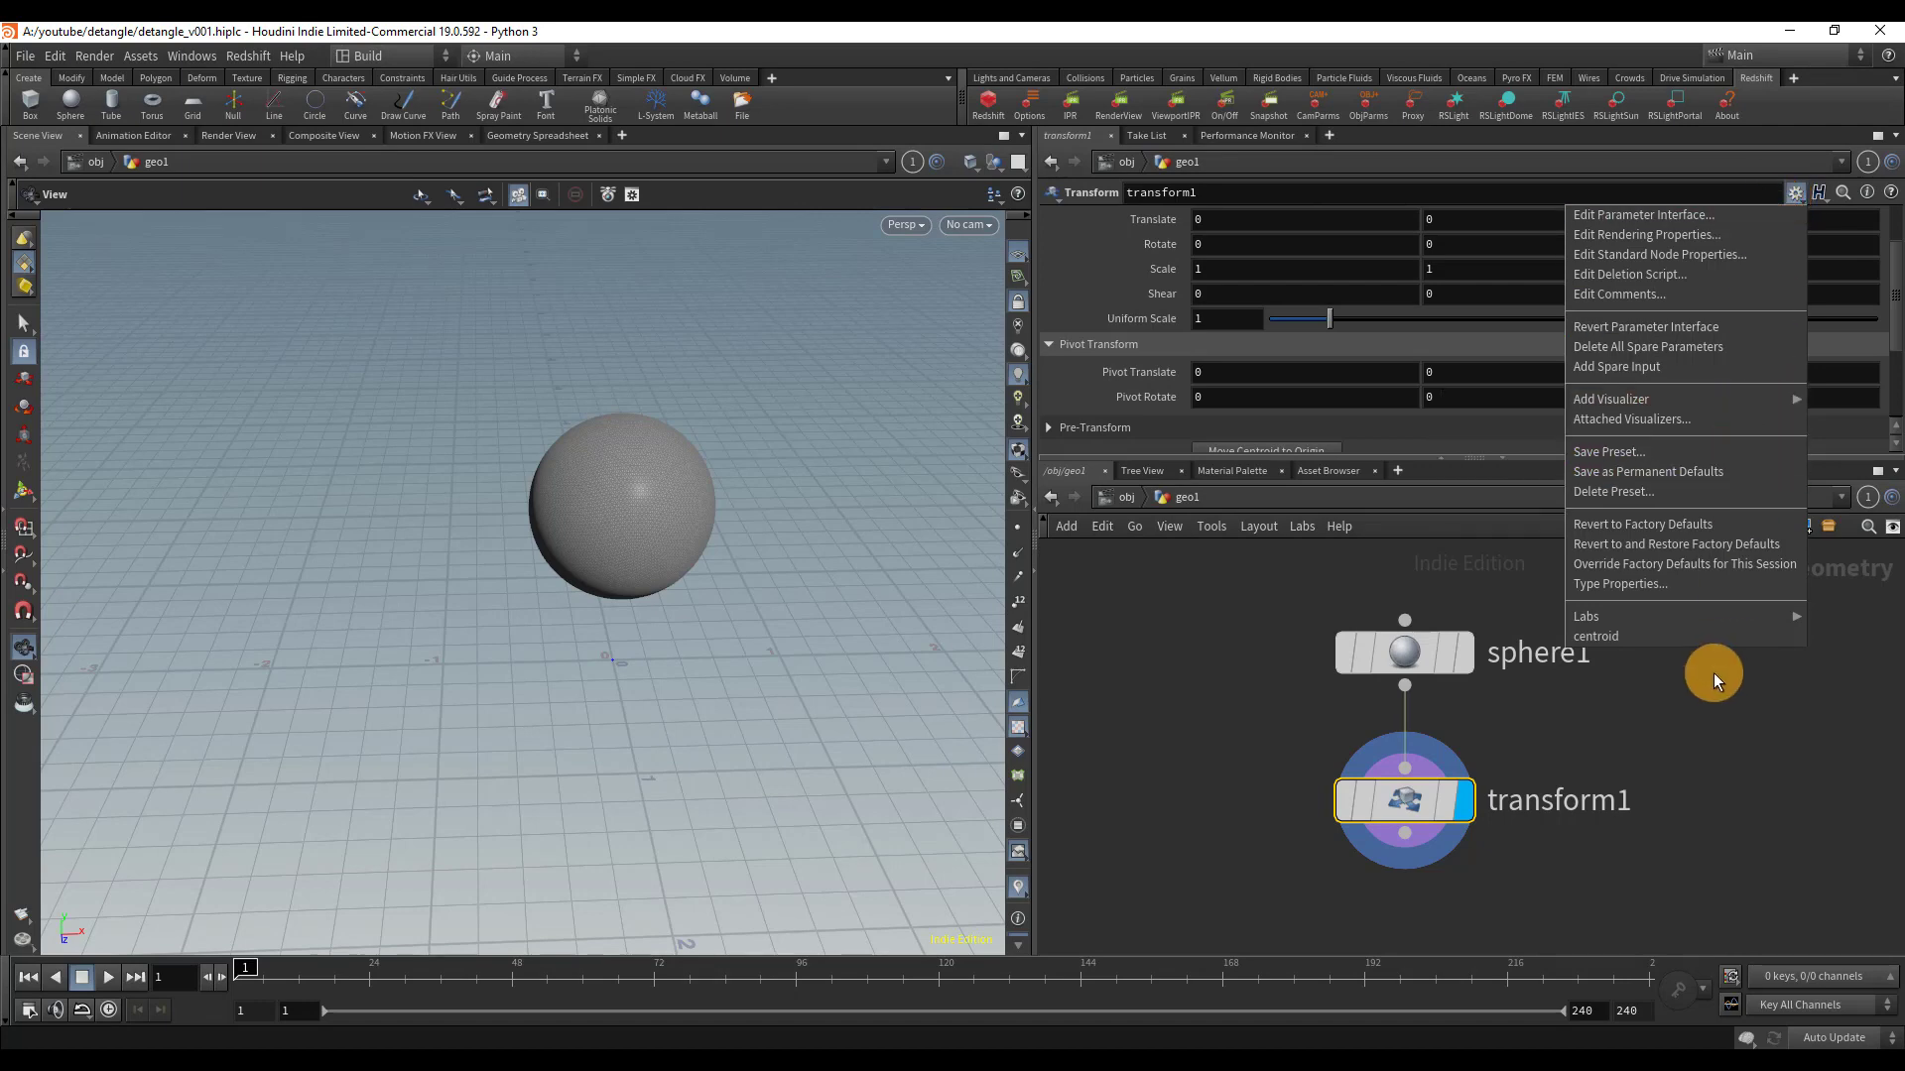
{"action": "left_click", "coordinate": [1703, 640]}
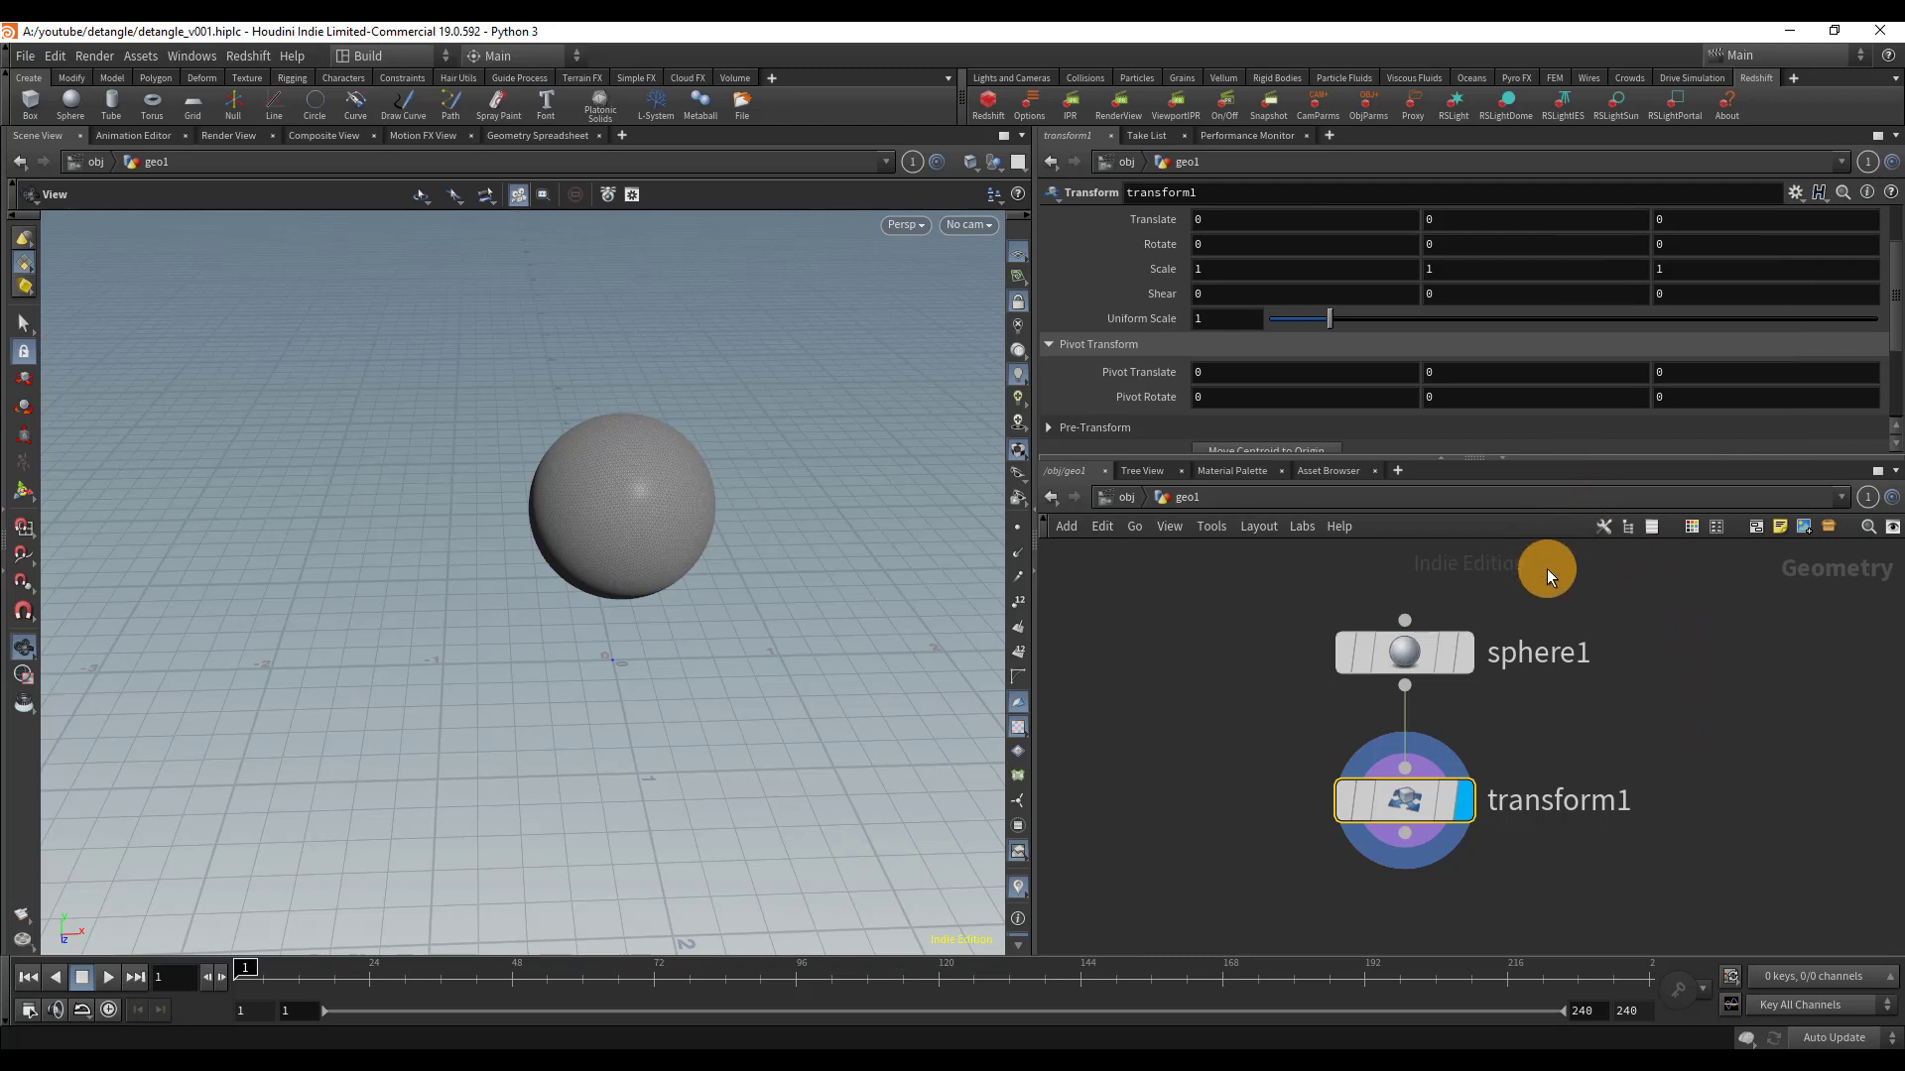
- Enter the expression centroid(0,D_X) for the X component of the Transform node's Pivot Translate
{"action": "mouse_move", "coordinate": [1558, 772]}
{"action": "left_click", "coordinate": [1216, 374]}
{"action": "type", "text": "cen"}
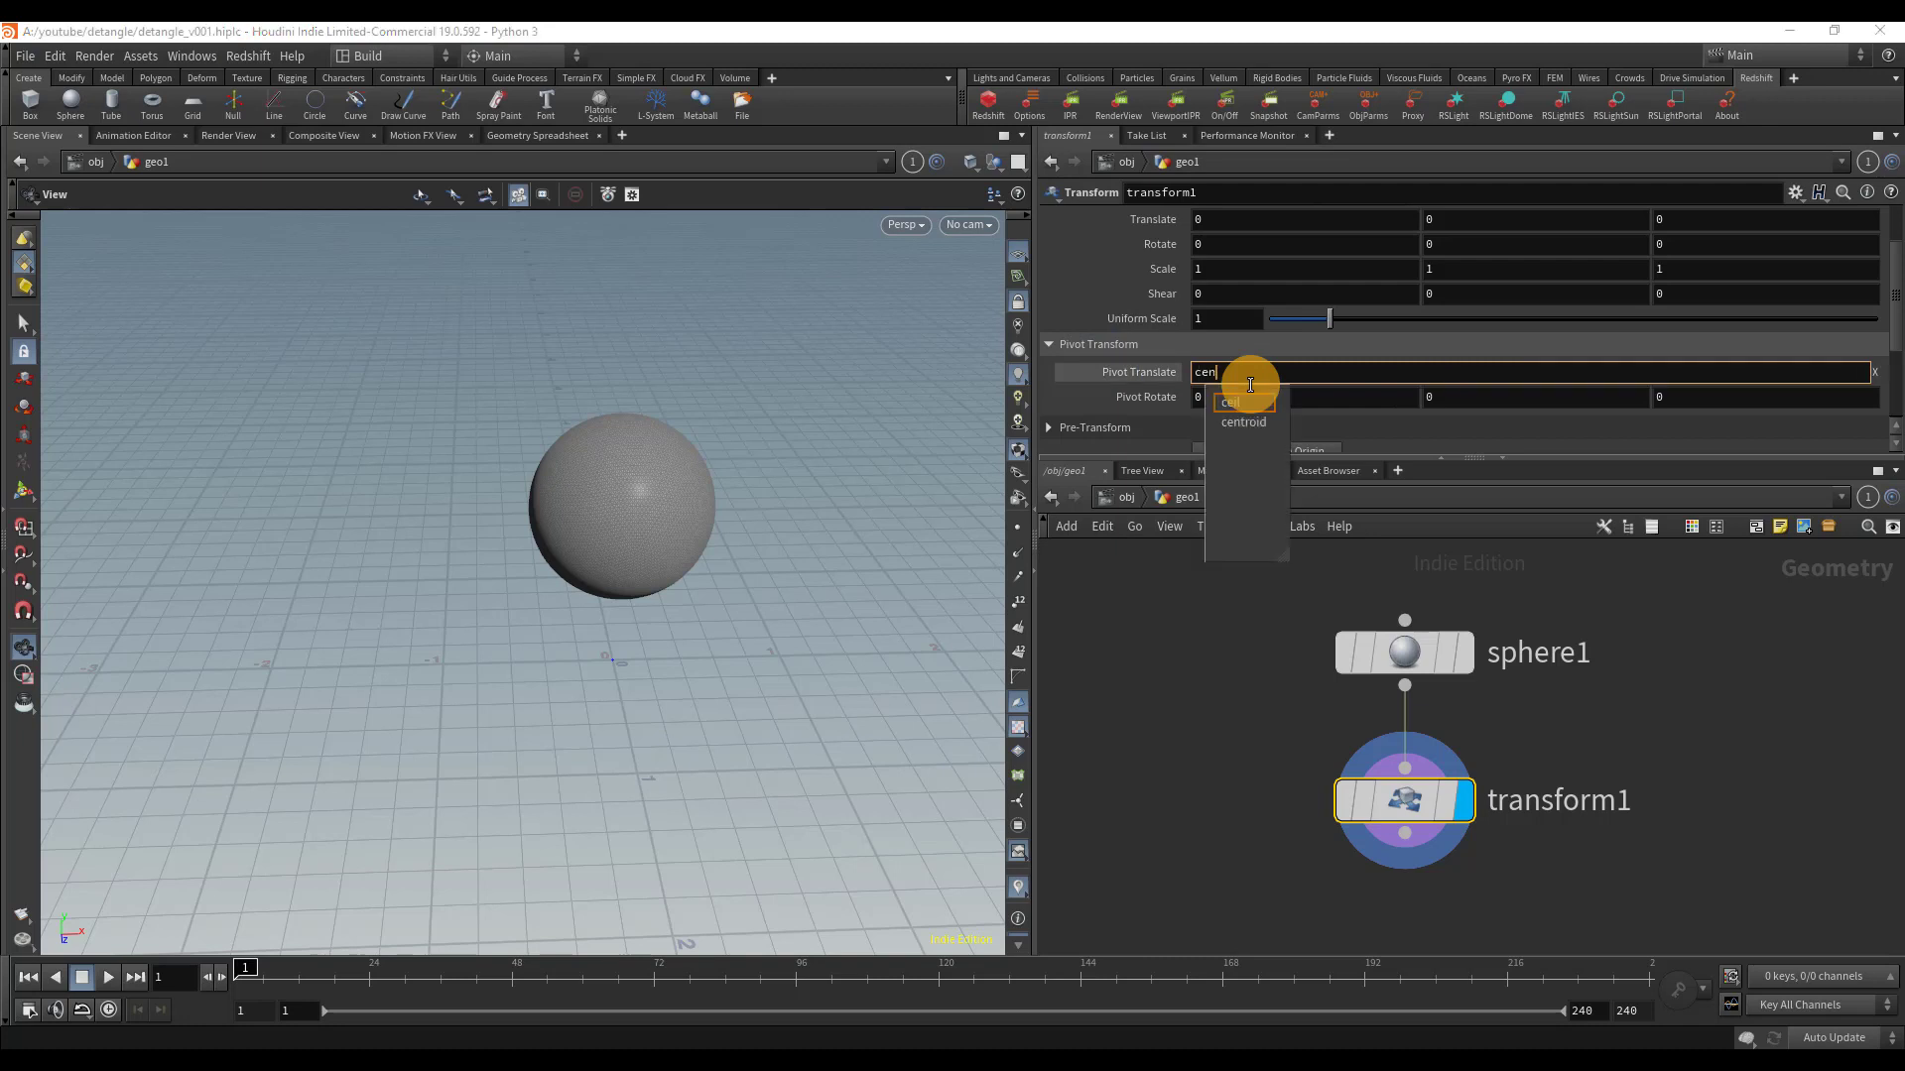
{"action": "key", "text": "Return"}
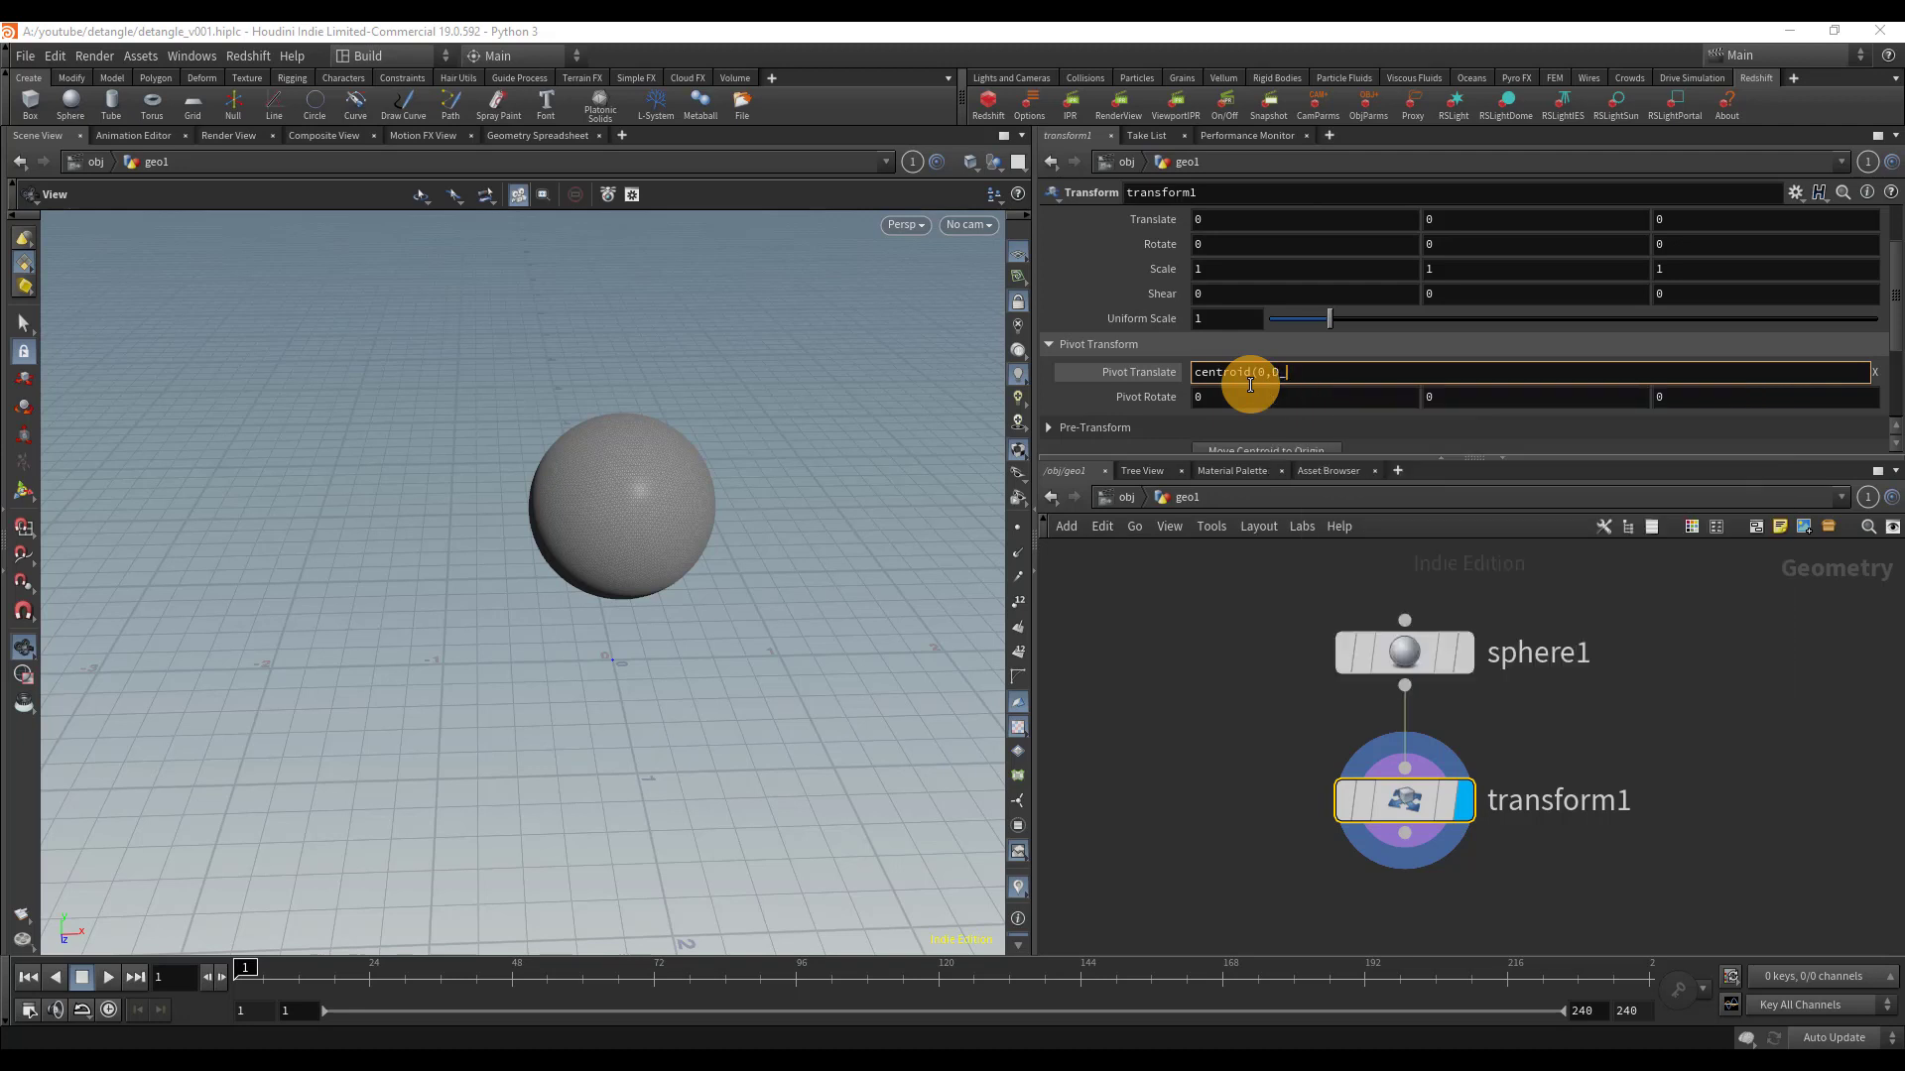
{"action": "key", "text": "Return"}
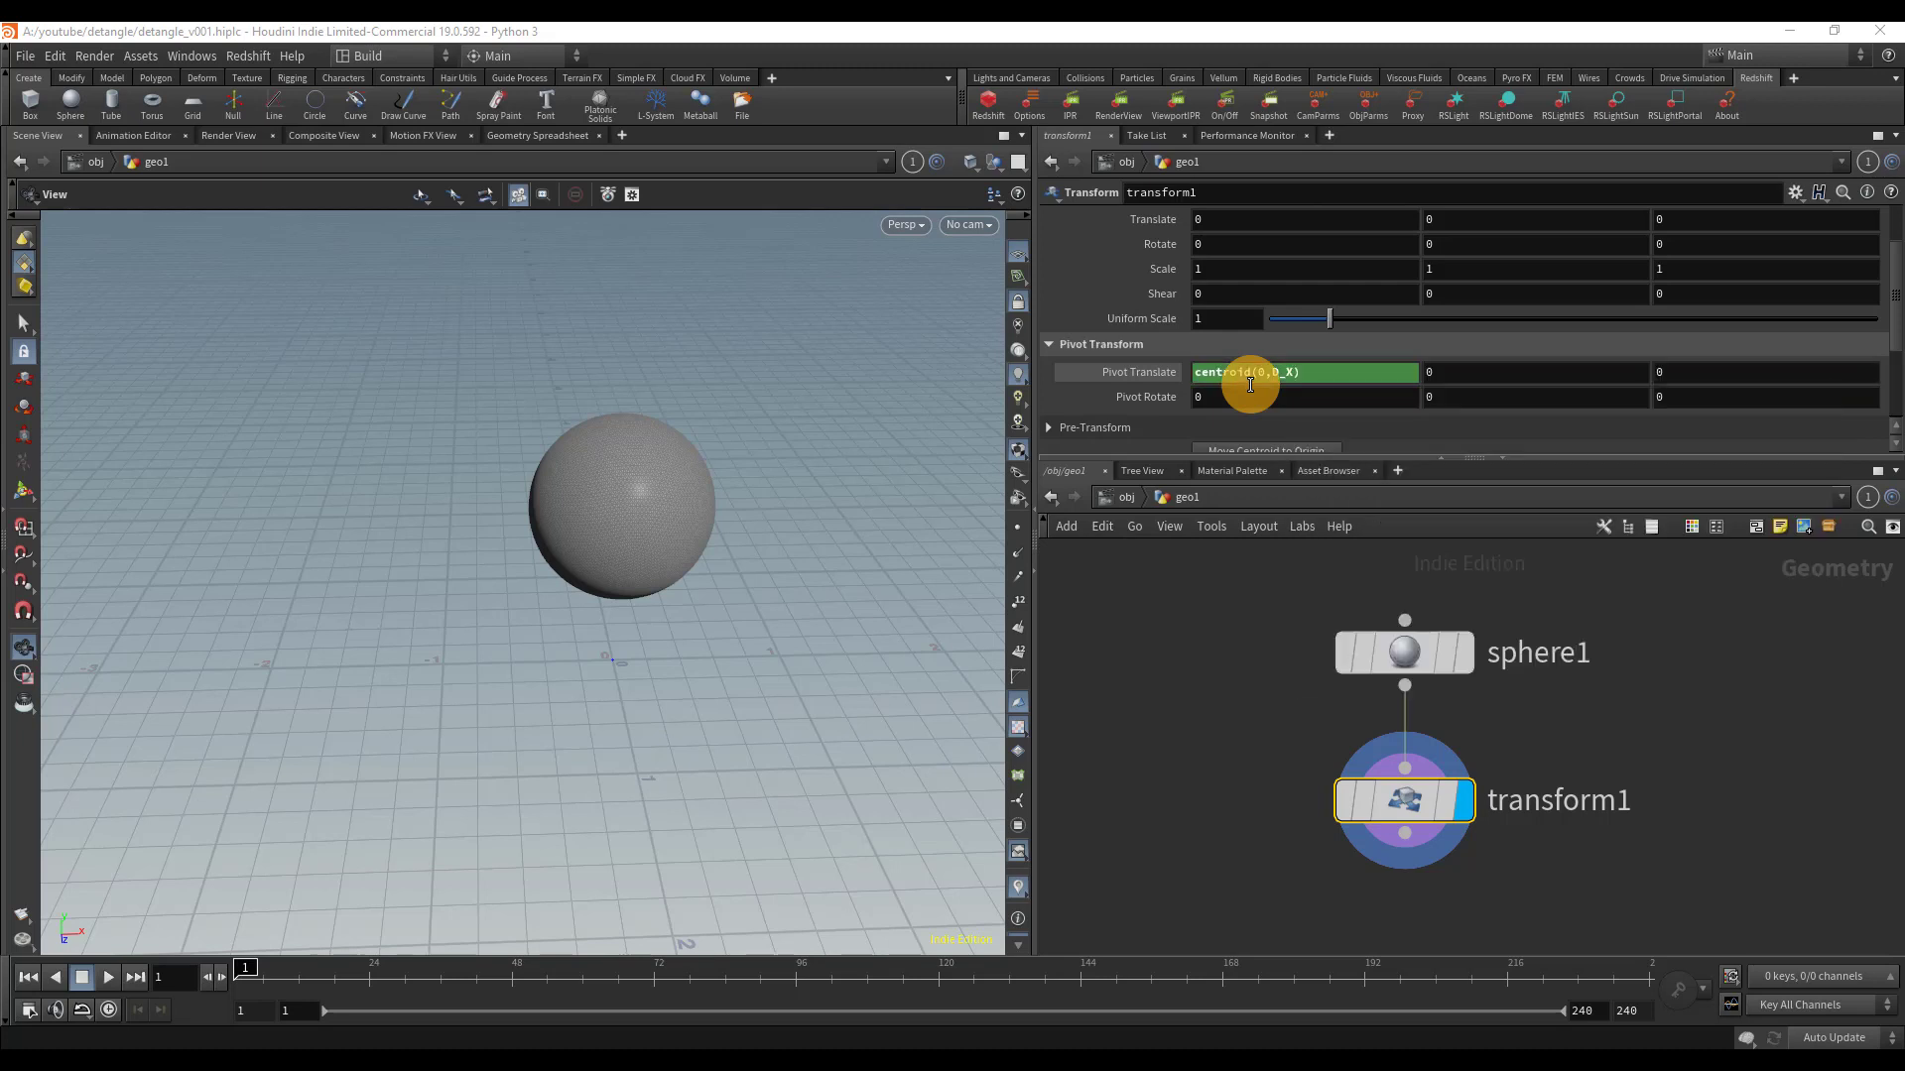
- Delete the Pivot Translate expression and undo the deletion
{"action": "left_click", "coordinate": [1151, 371]}
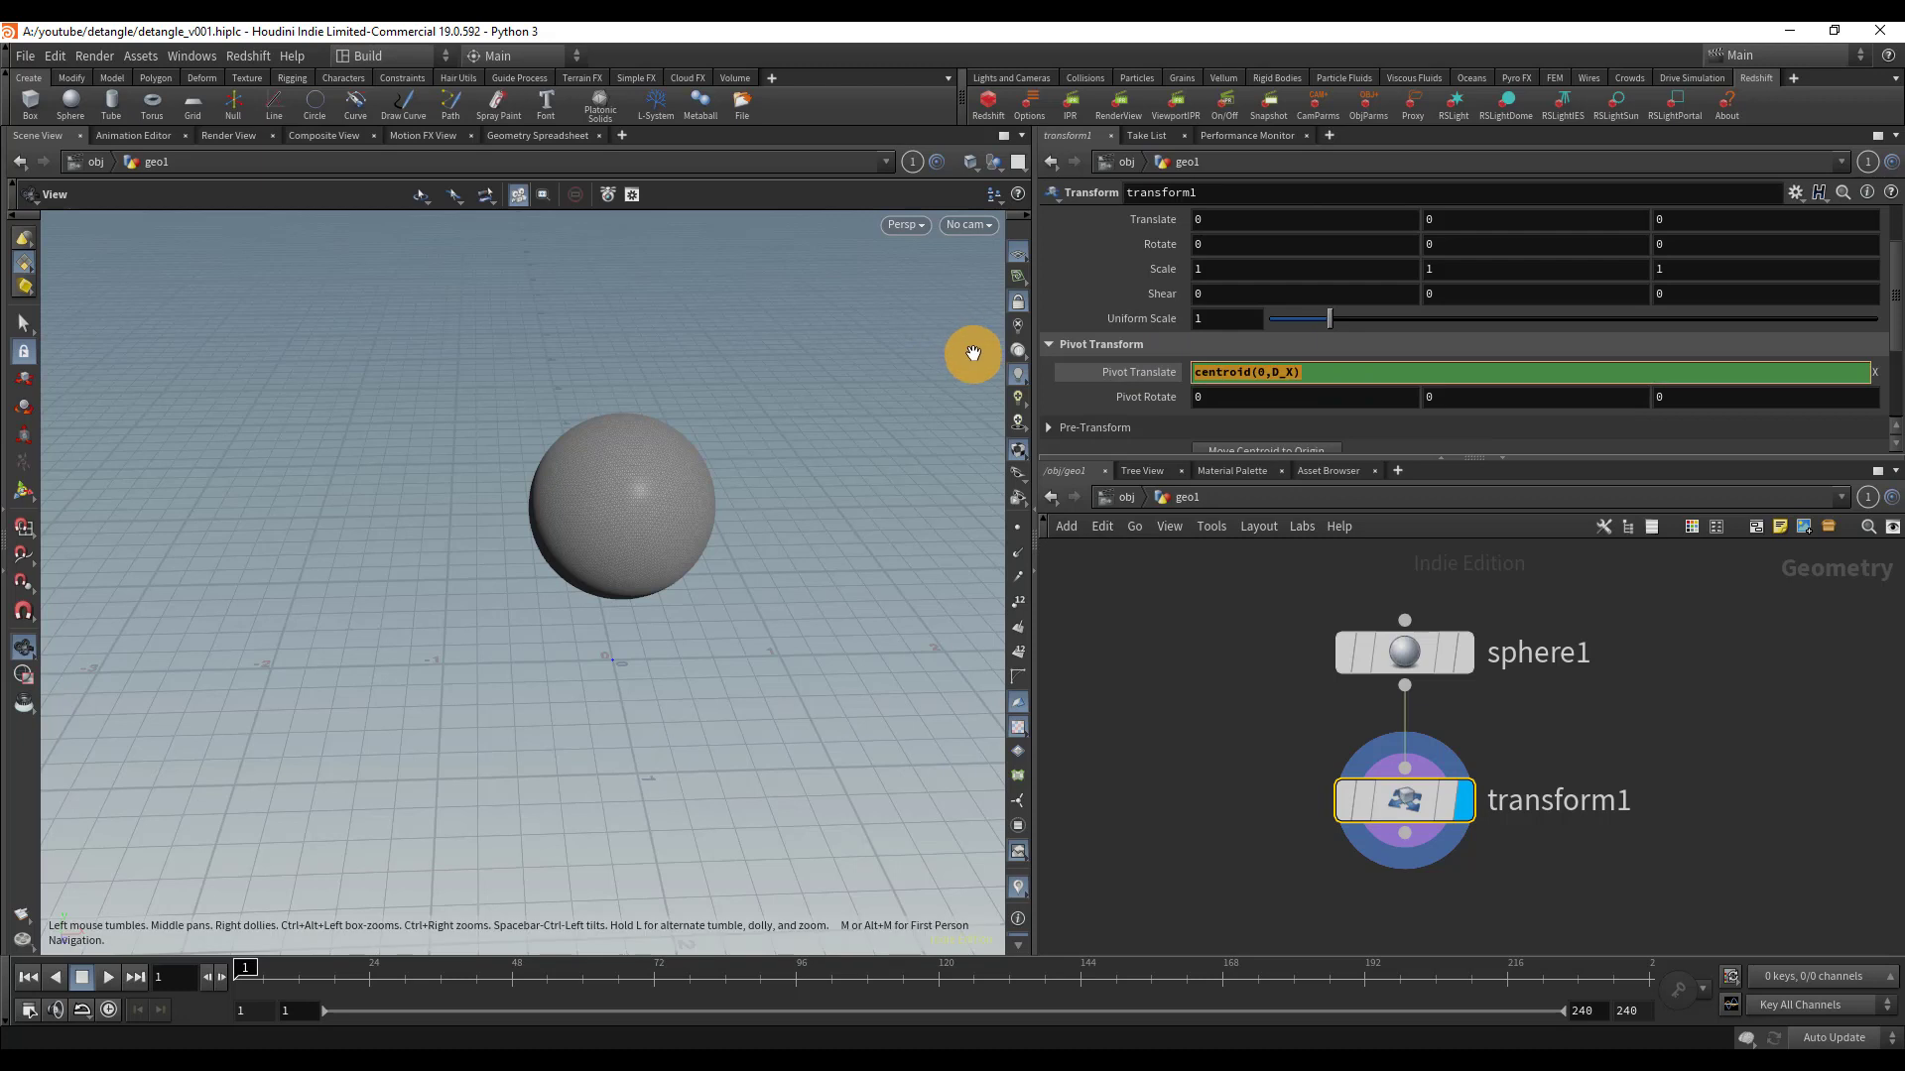
{"action": "middle_click", "coordinate": [1135, 373], "text": "ctrl"}
{"action": "key", "text": "ctrl+z"}
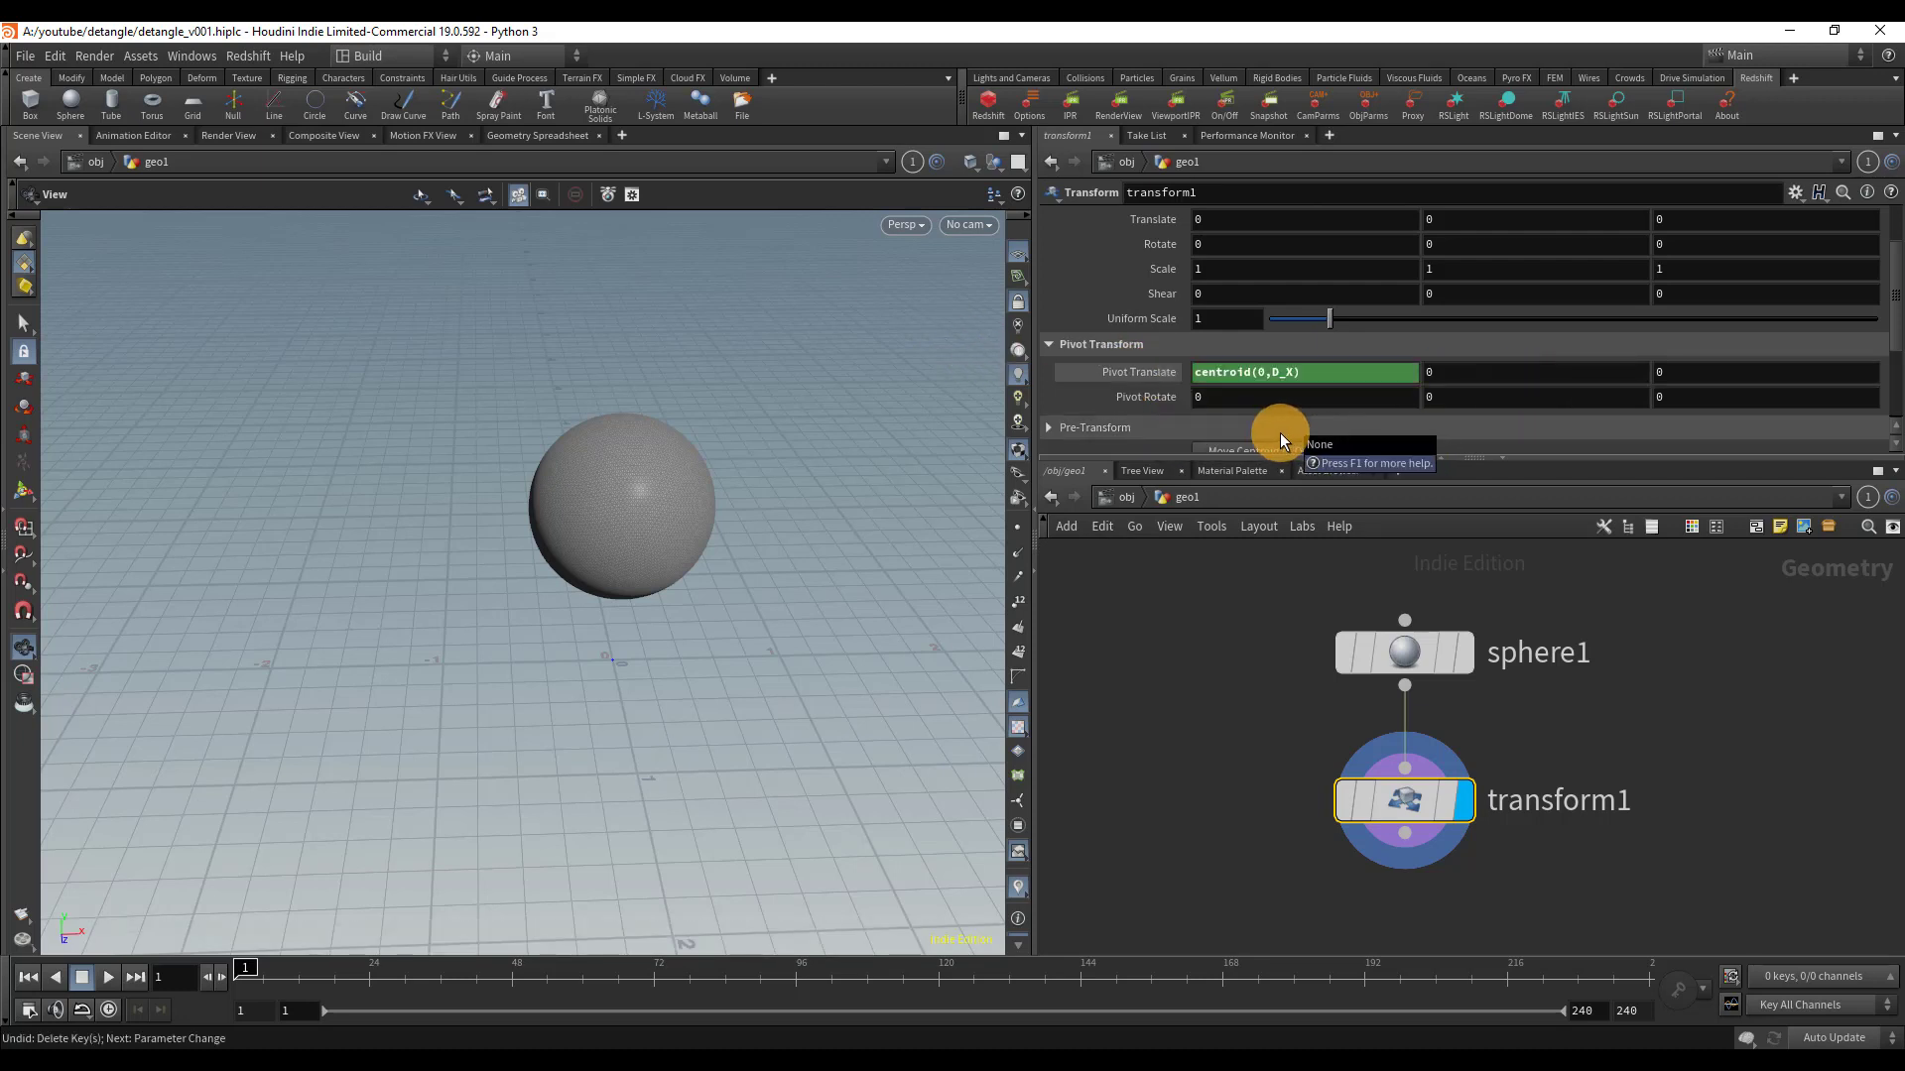
- Copy the centroid expression into the Transform node's Pivot Translate Y and Z components as centroid(0,D_Y) and centroid(0,D_Z)
{"action": "left_click", "coordinate": [1198, 369]}
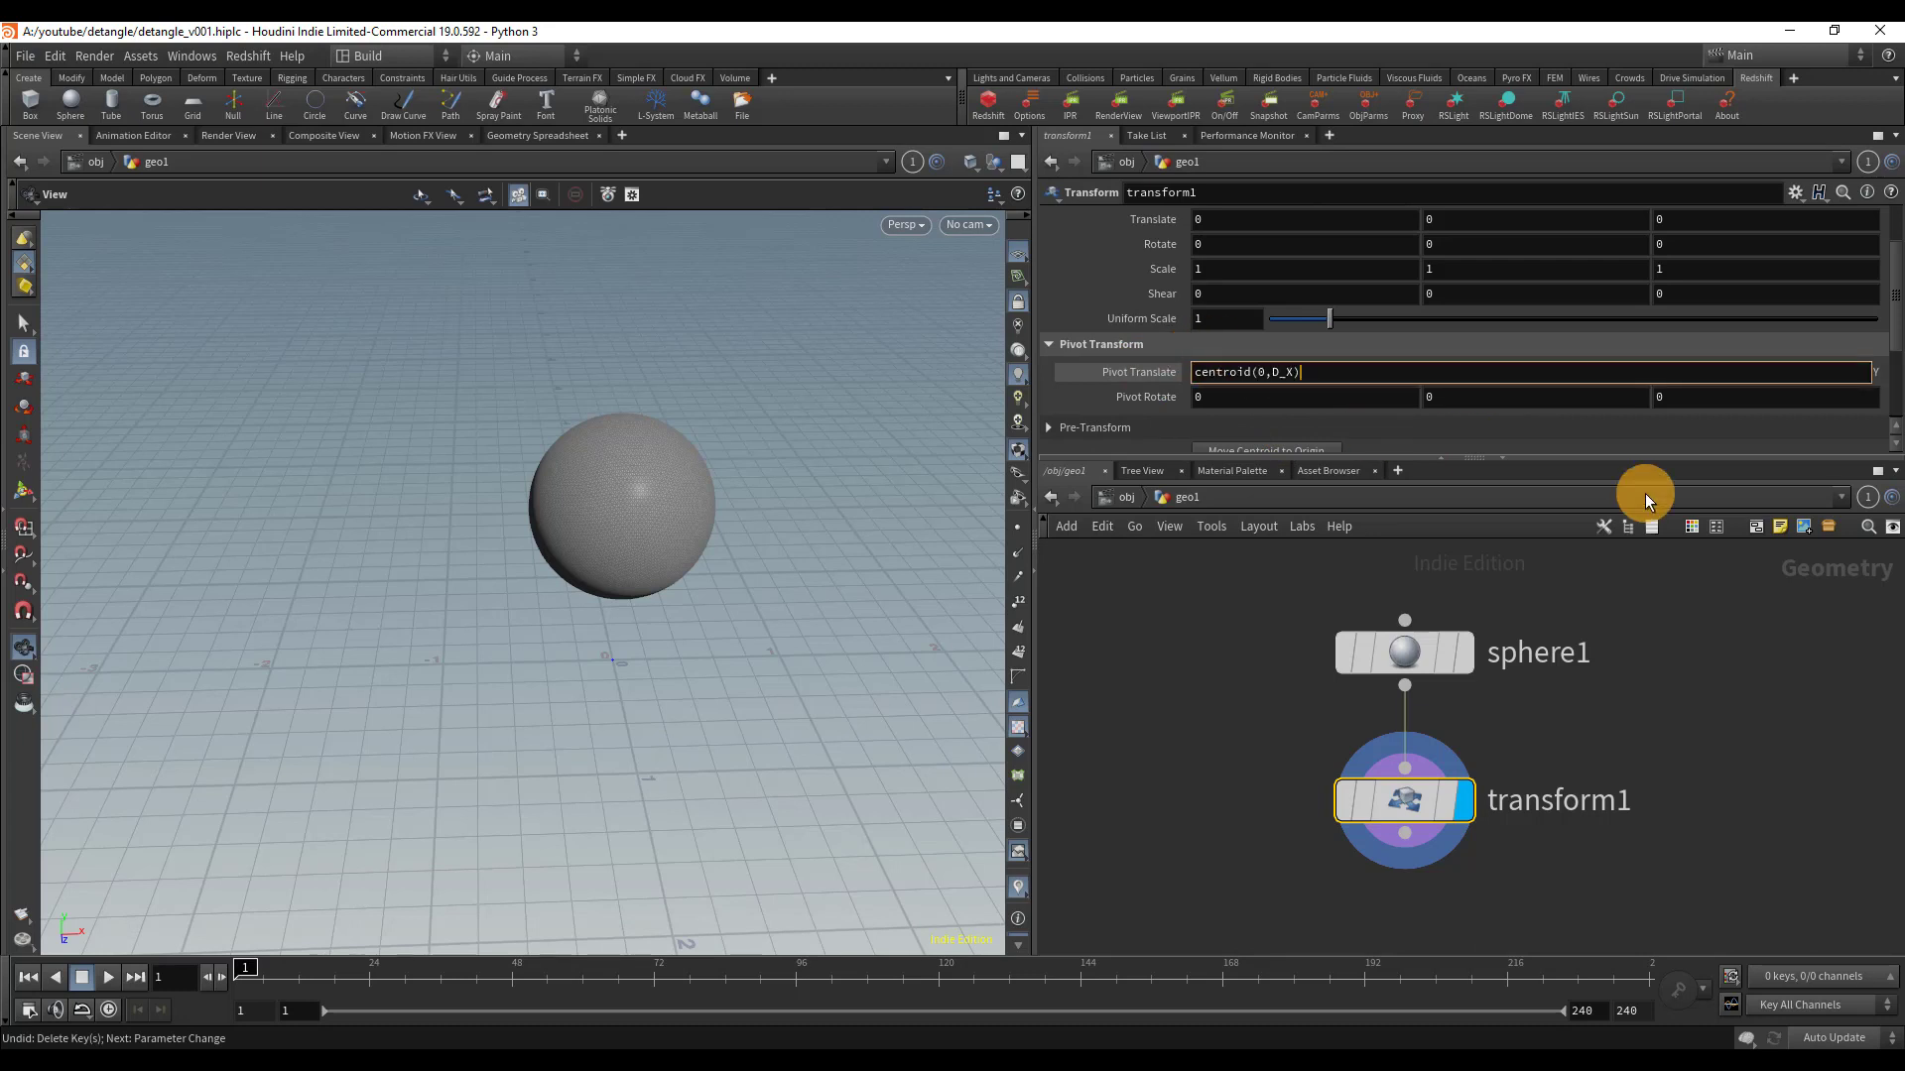
{"action": "key", "text": "Tab"}
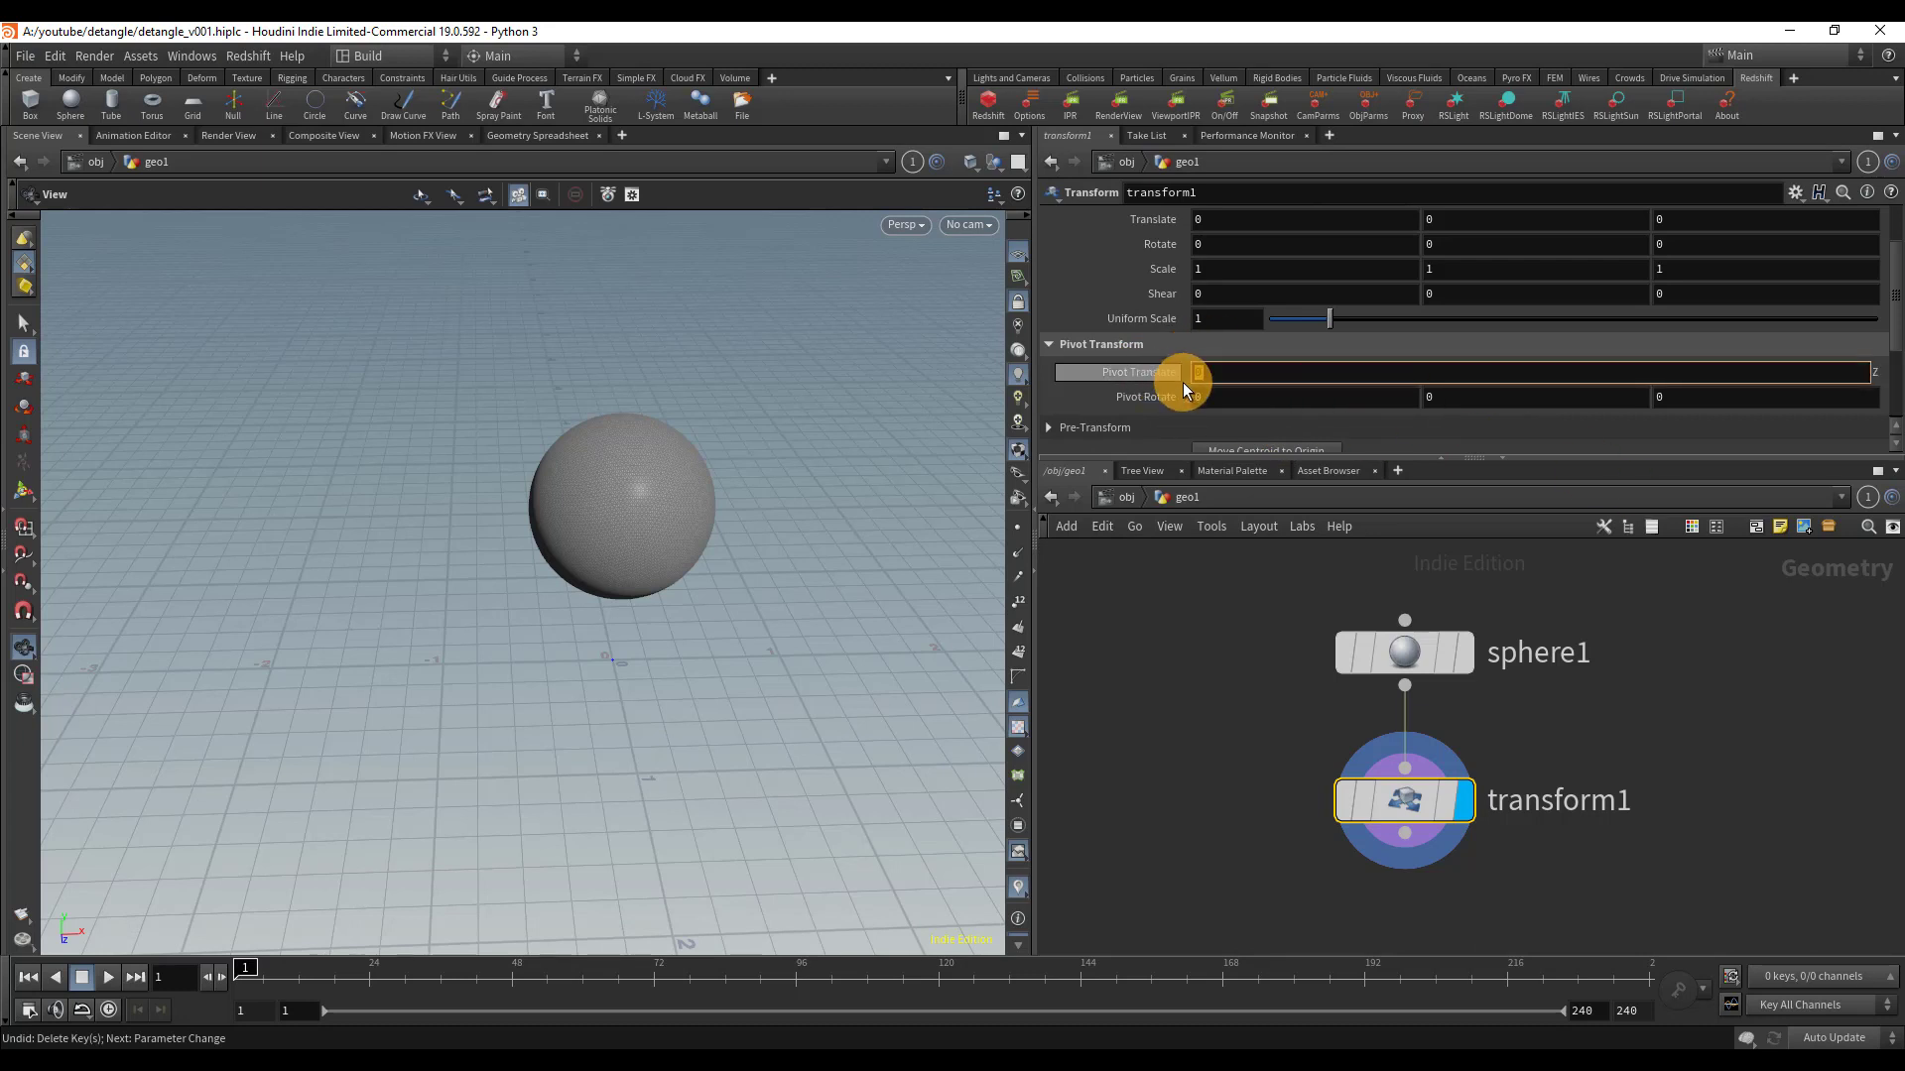
{"action": "type", "text": "centroid(0,D_X)"}
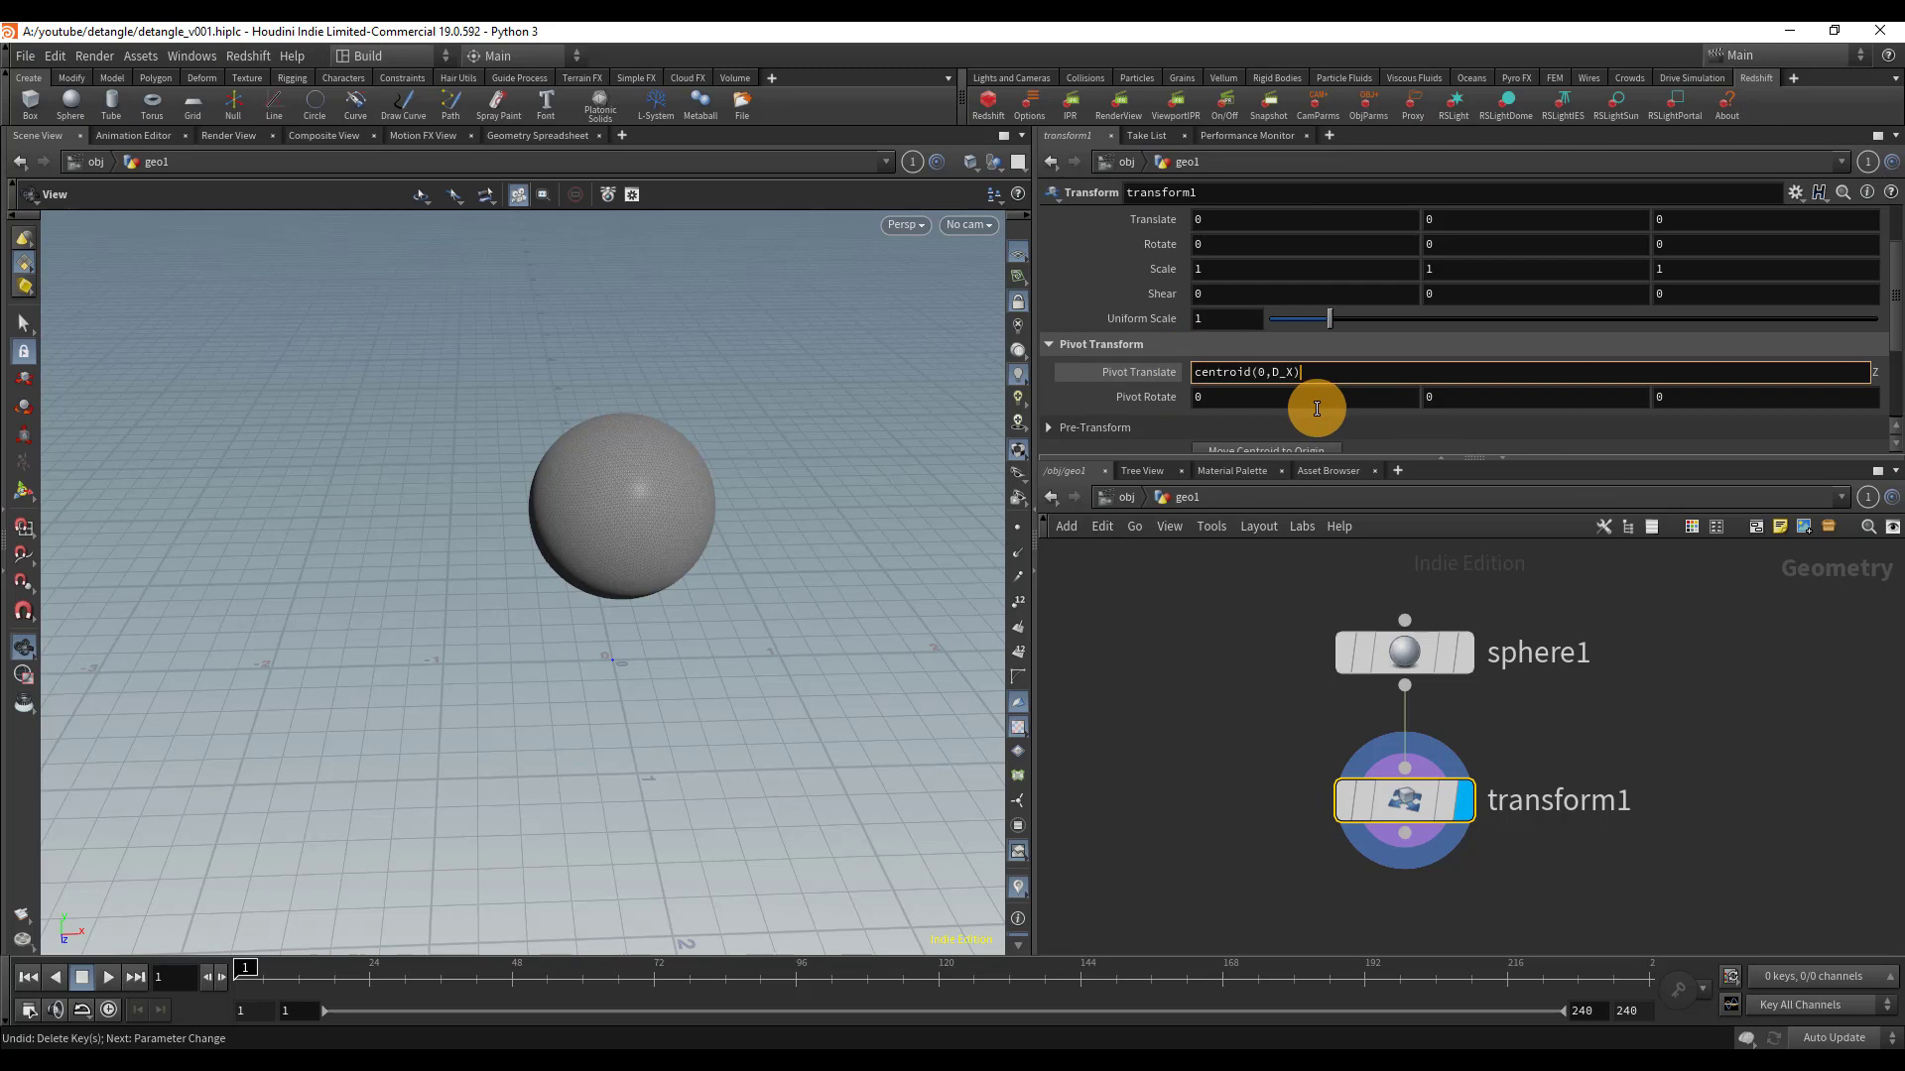
{"action": "key", "text": "Return"}
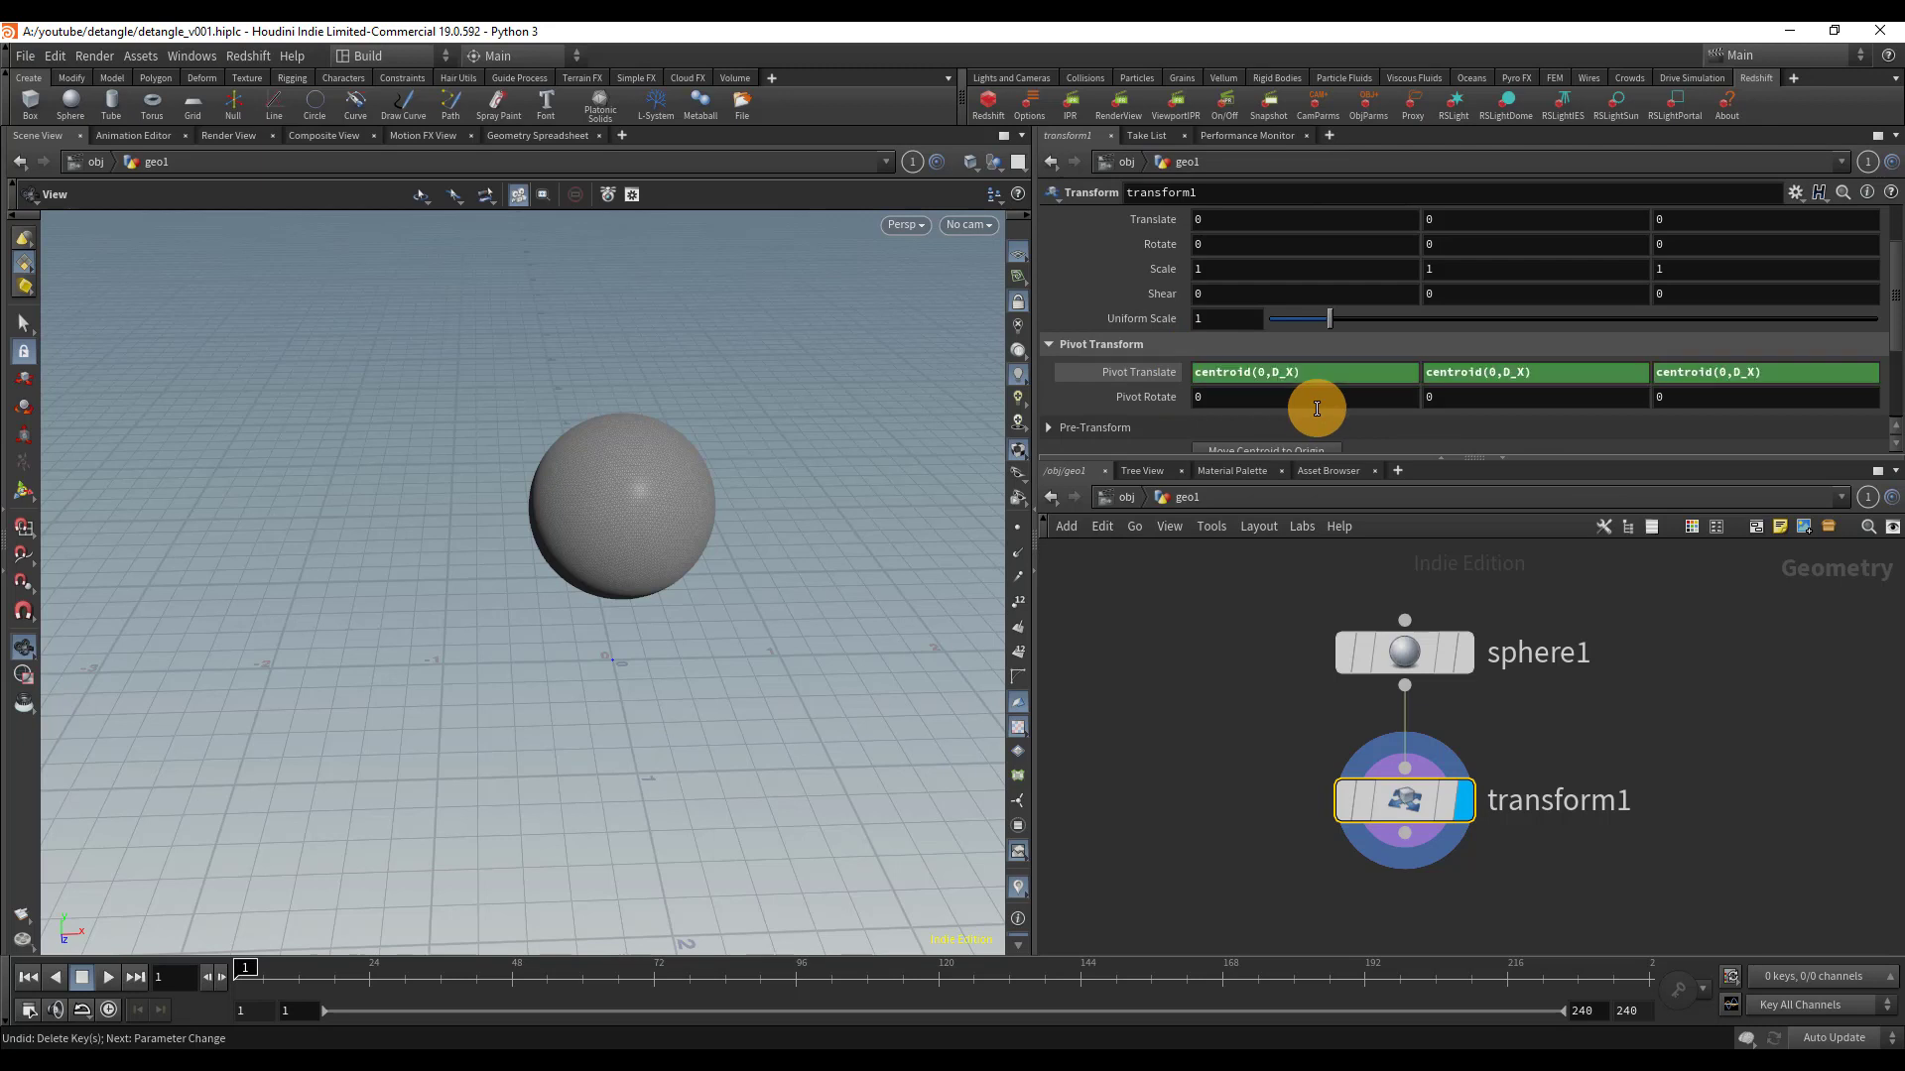
{"action": "left_click", "coordinate": [1537, 371]}
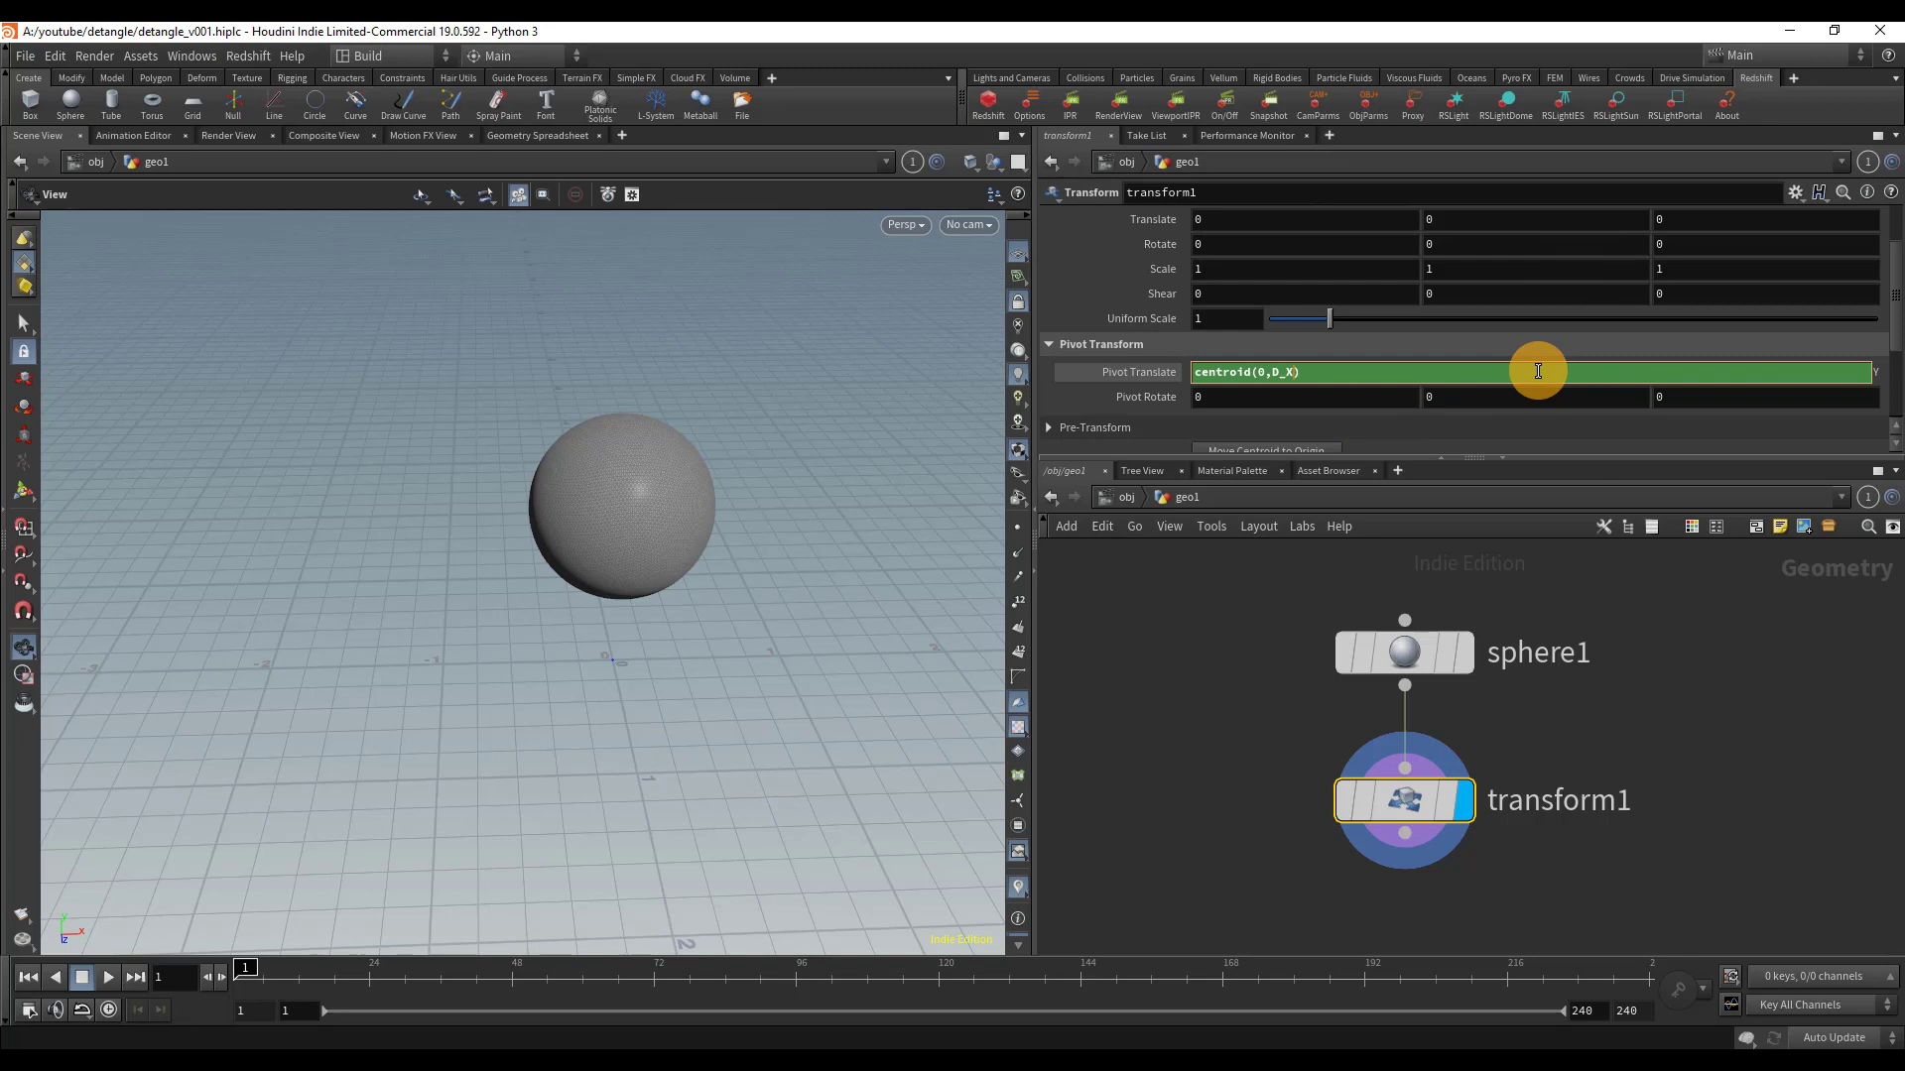
{"action": "key", "text": "Return"}
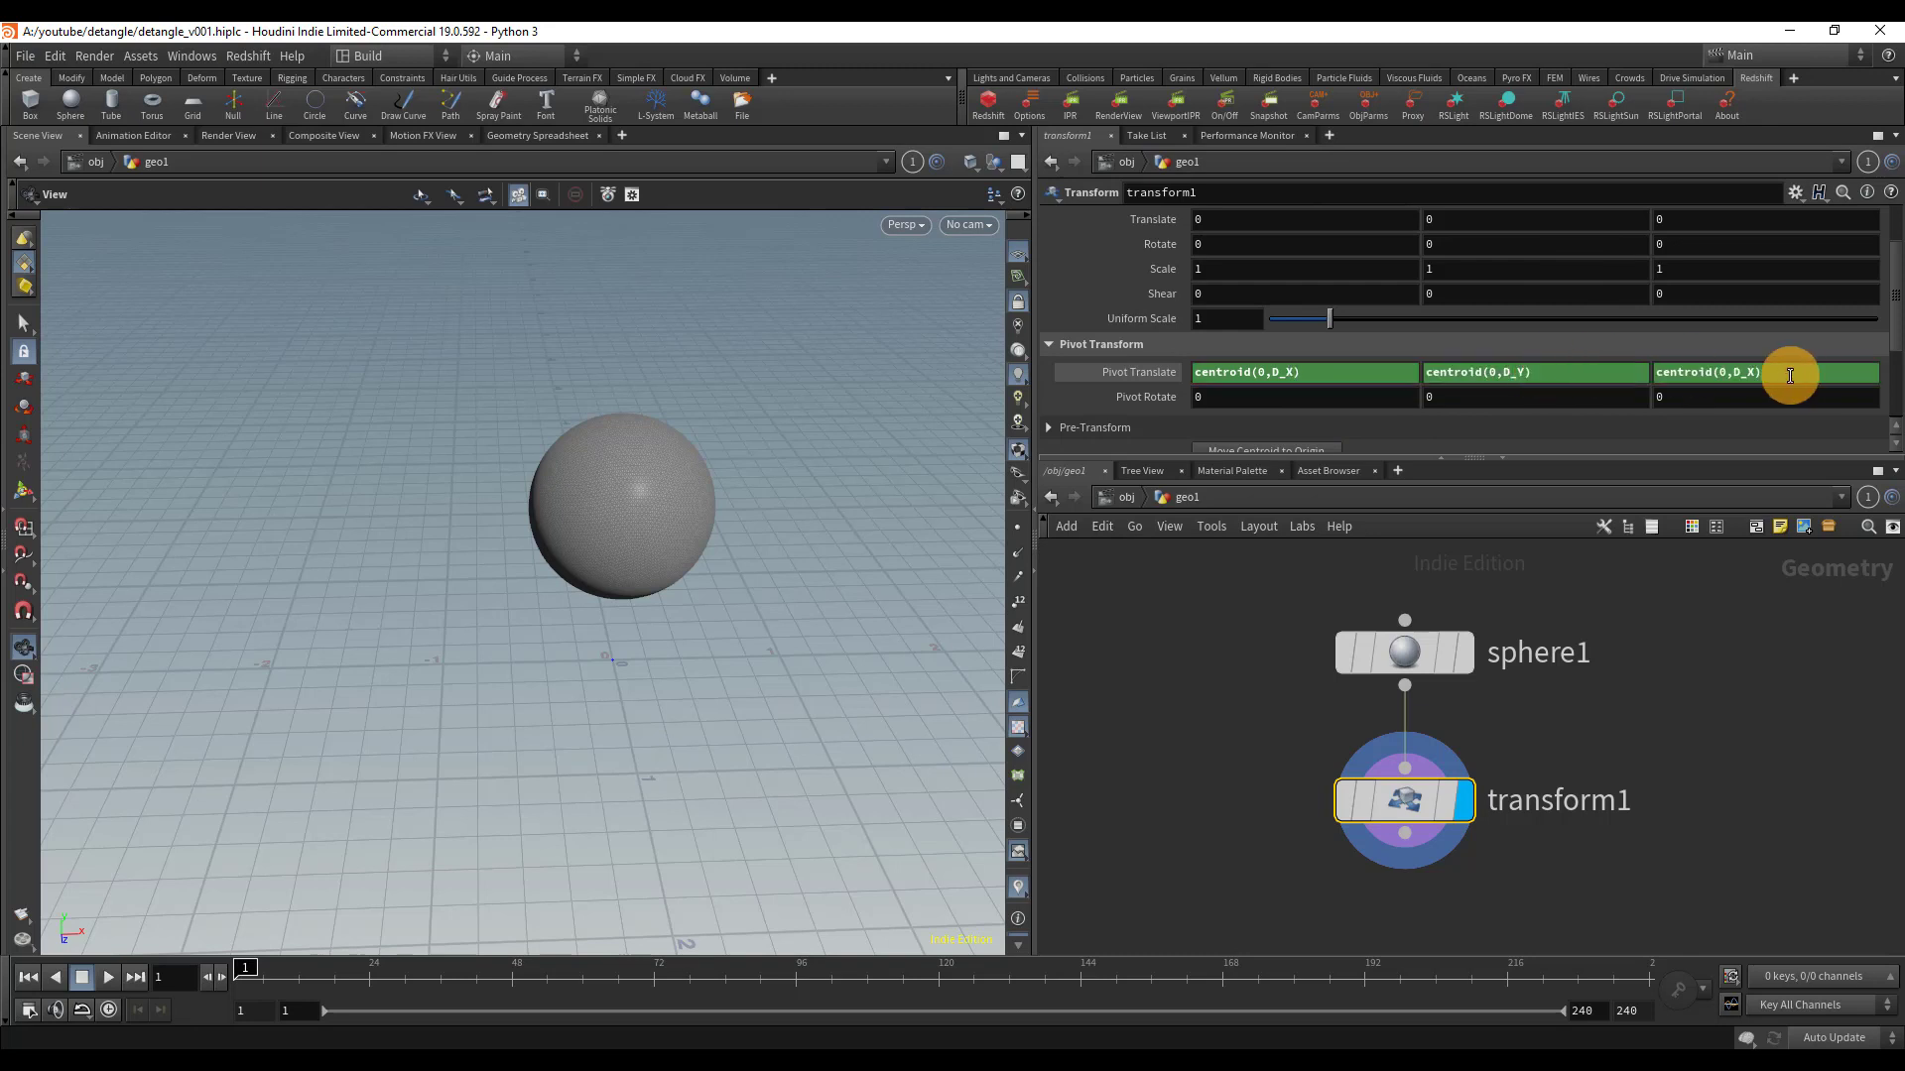
{"action": "left_click", "coordinate": [1753, 369]}
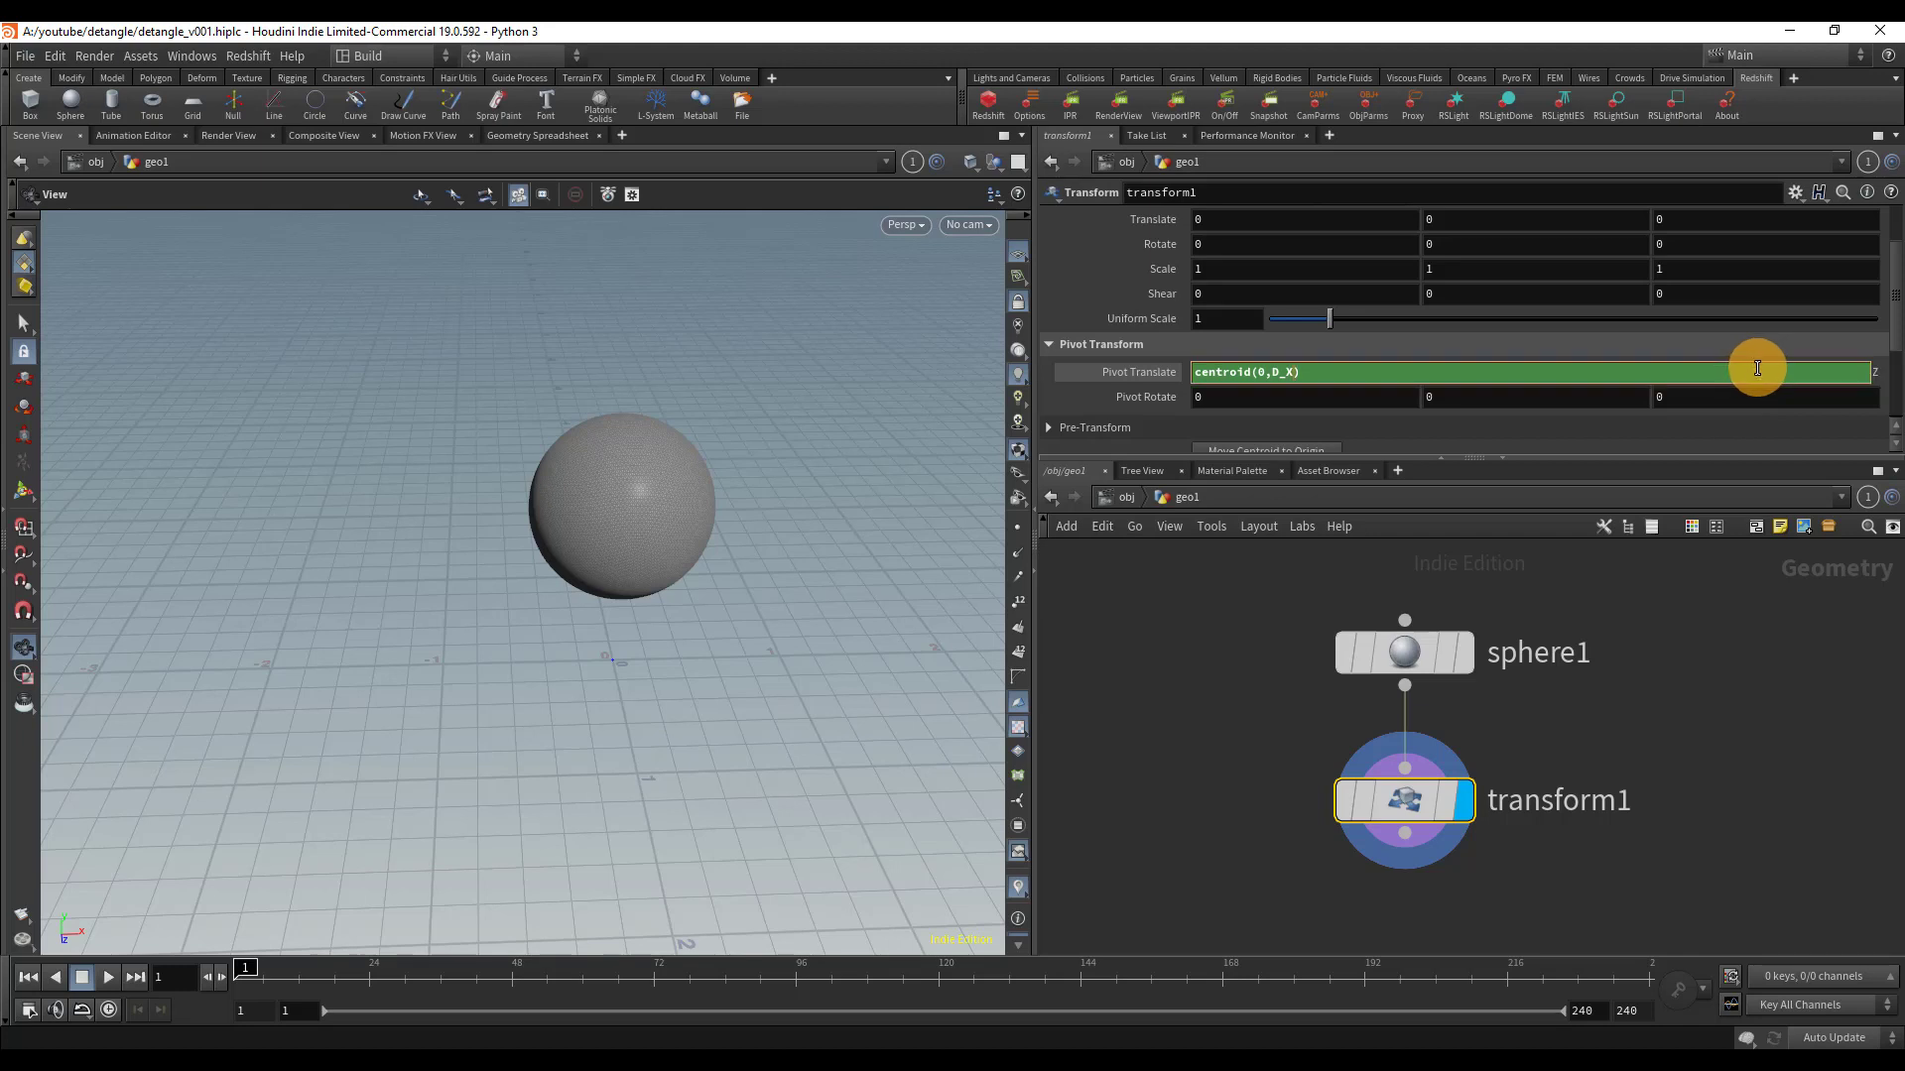
{"action": "key", "text": "Return"}
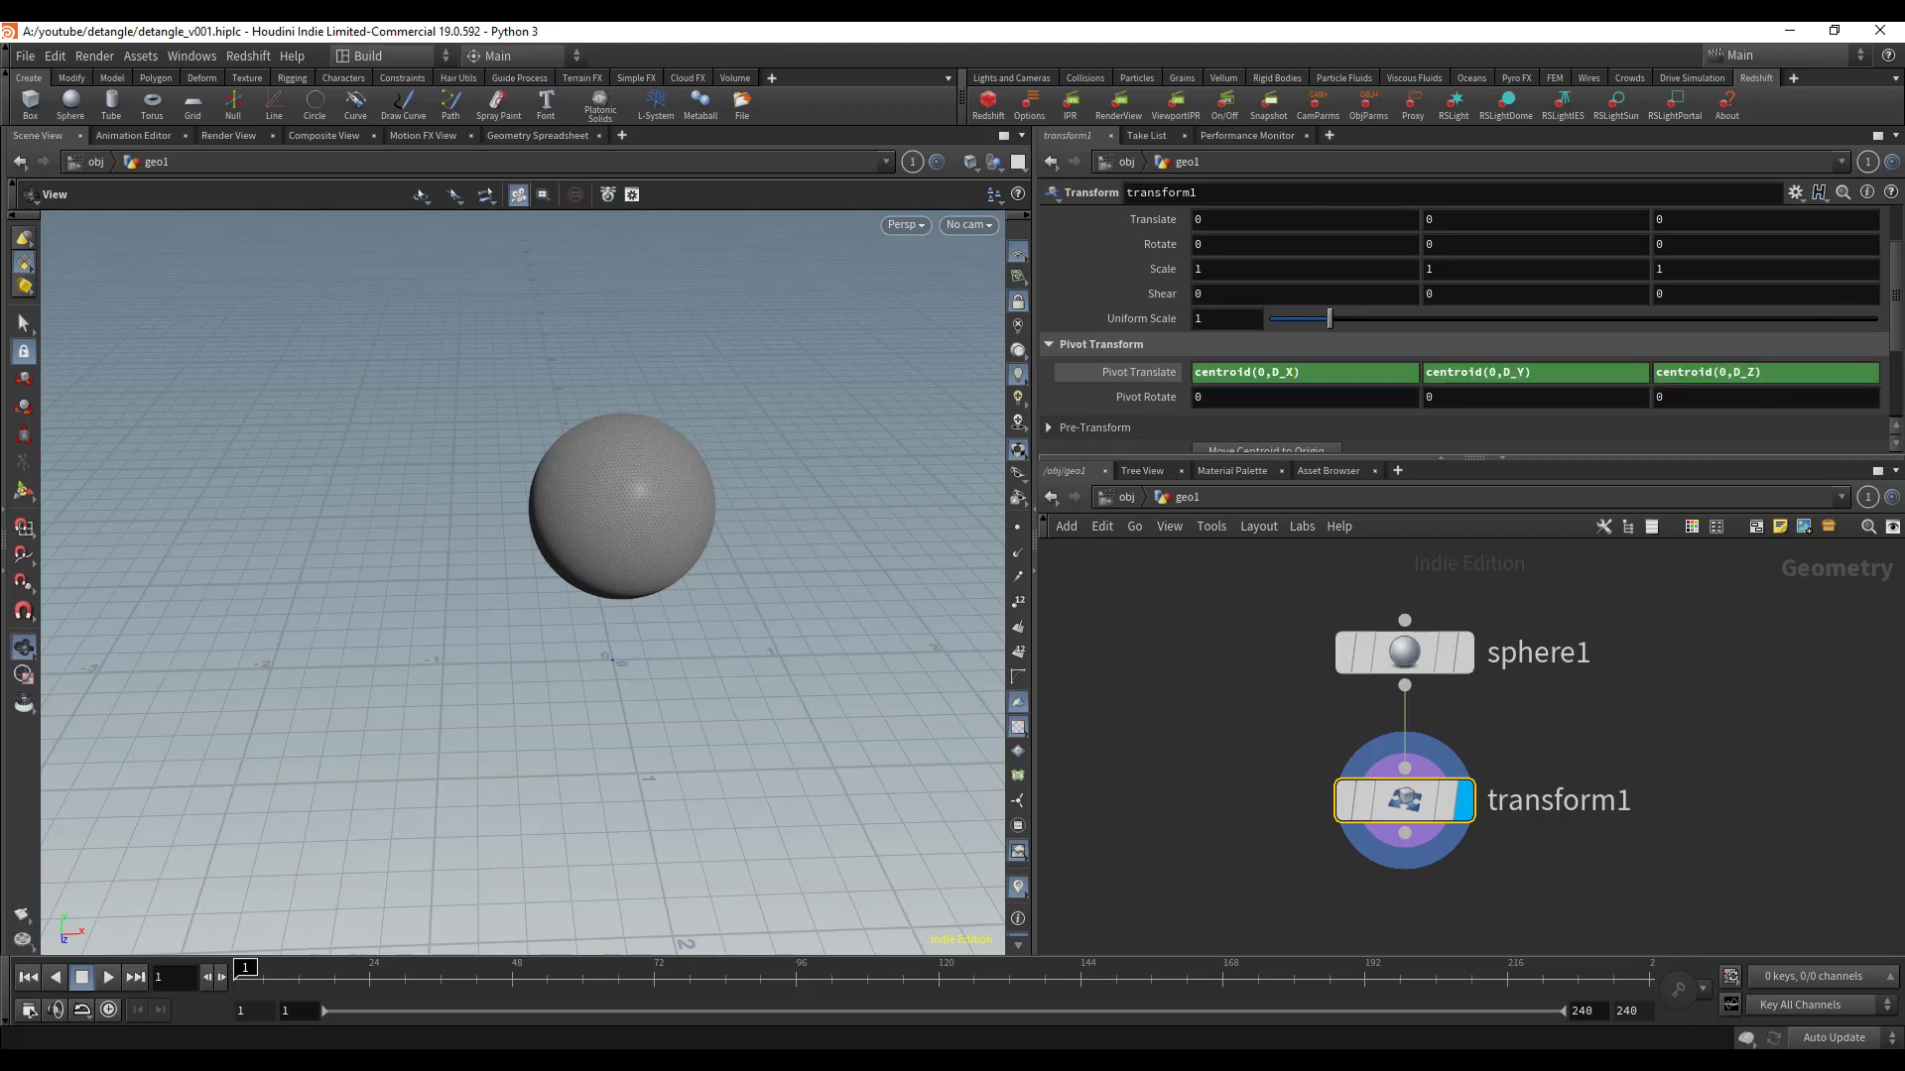
- Show the Pivot Translate expressions as evaluated values, display the transform handles in the viewport, and check the Transform node's preset list
{"action": "left_click", "coordinate": [1135, 372]}
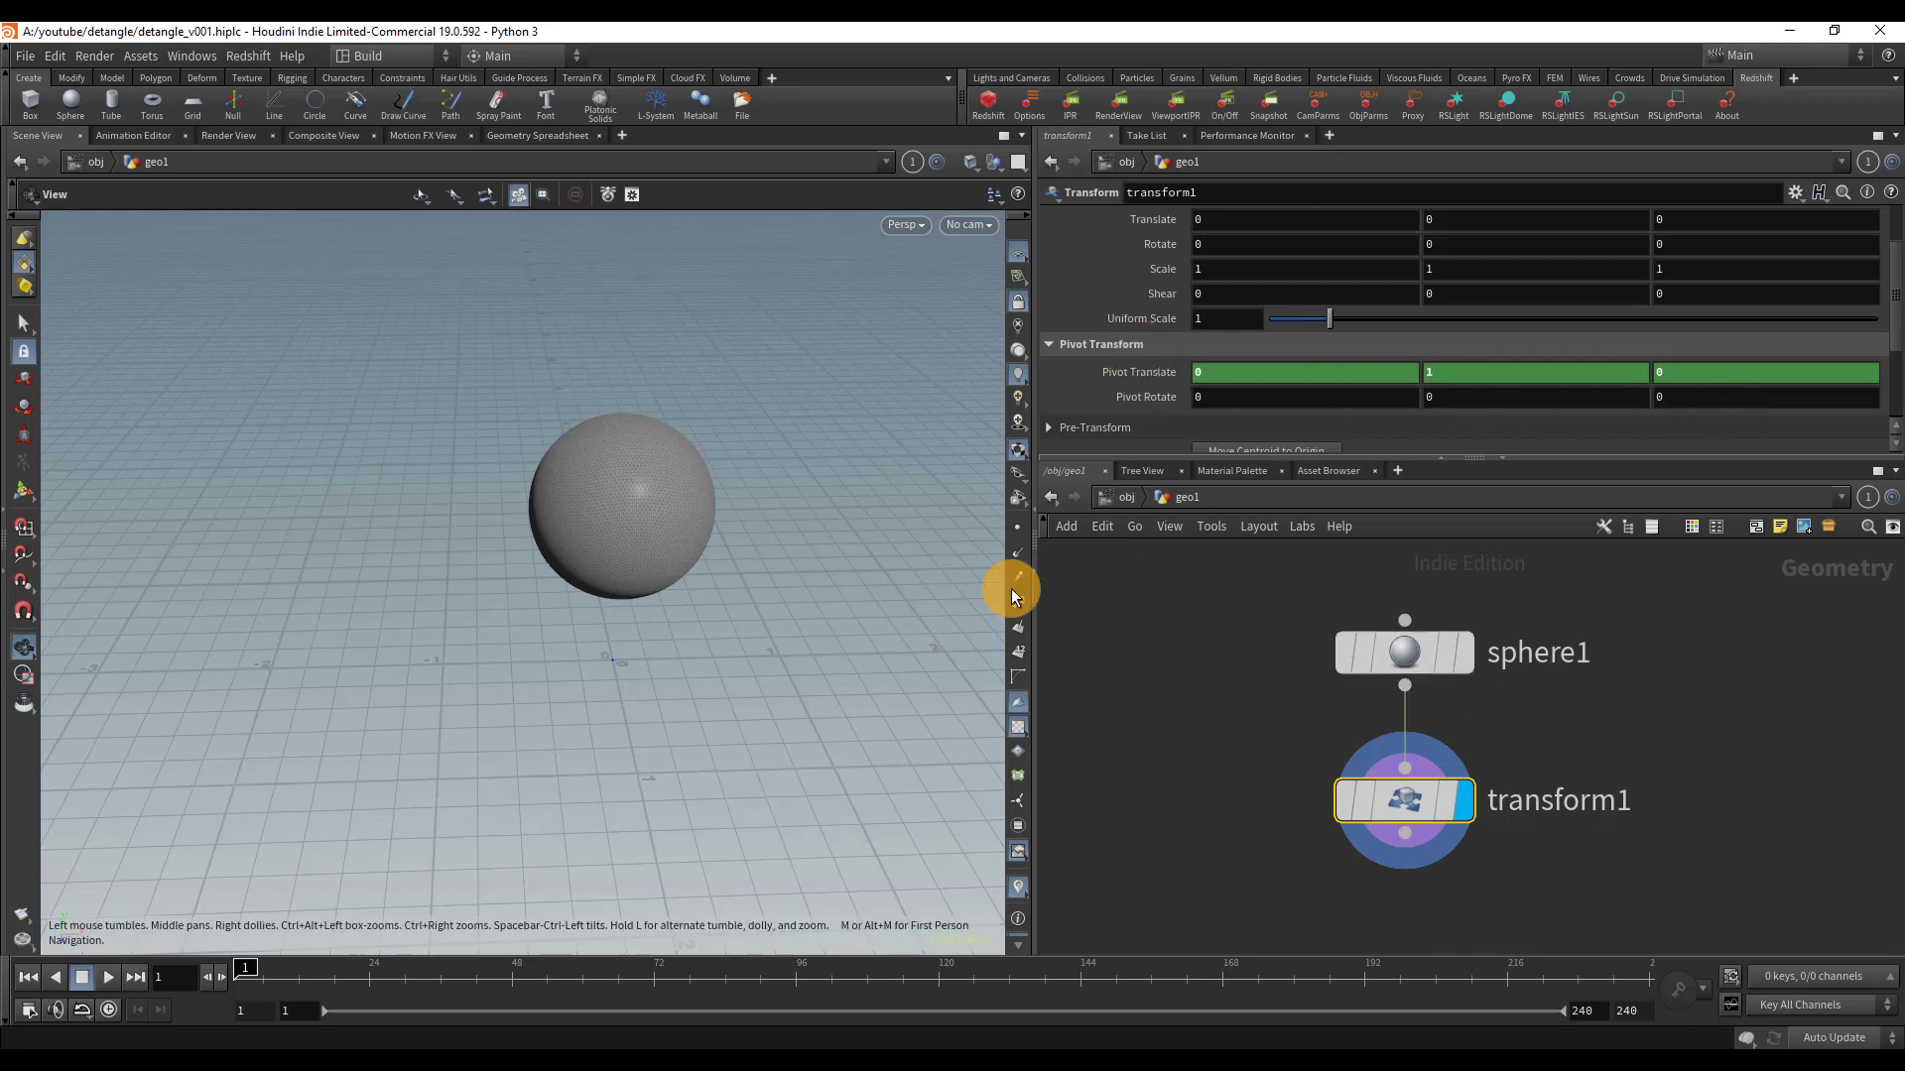
{"action": "left_click", "coordinate": [18, 495]}
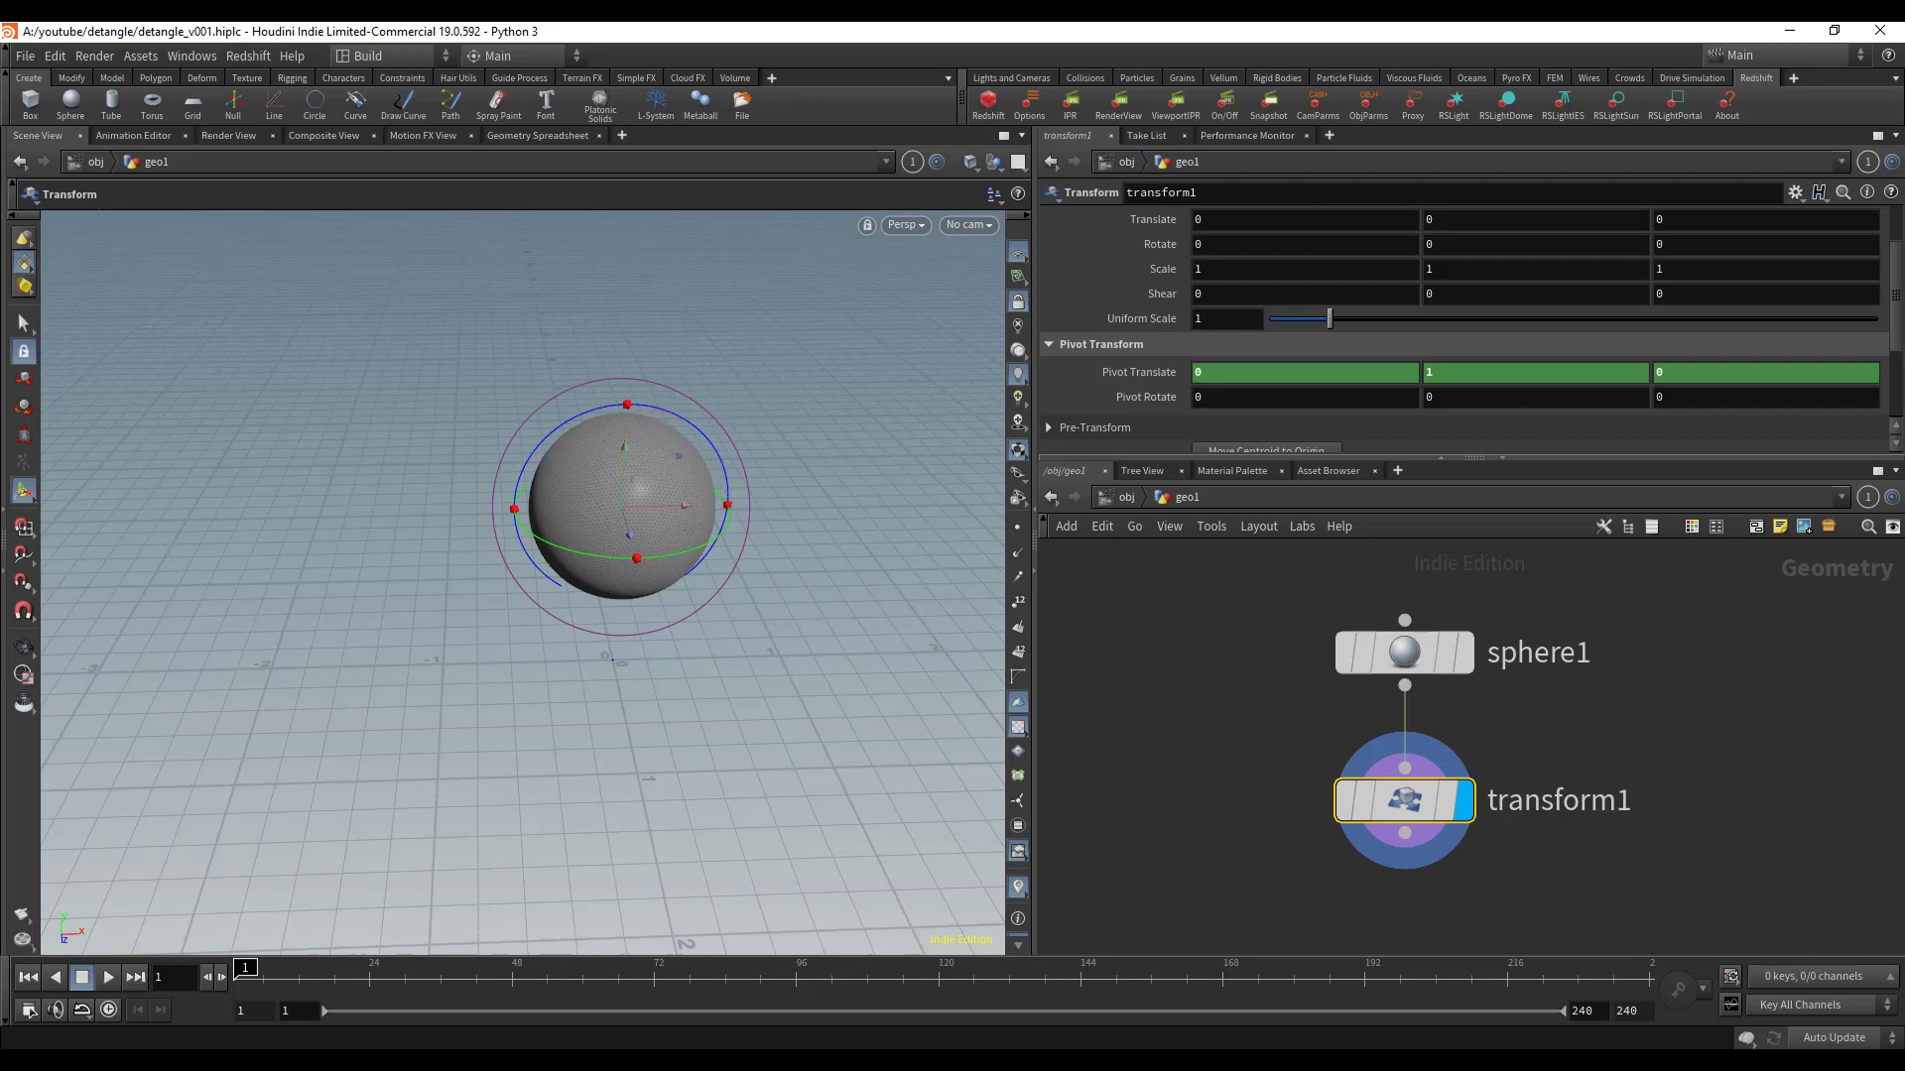
{"action": "left_click", "coordinate": [1795, 197]}
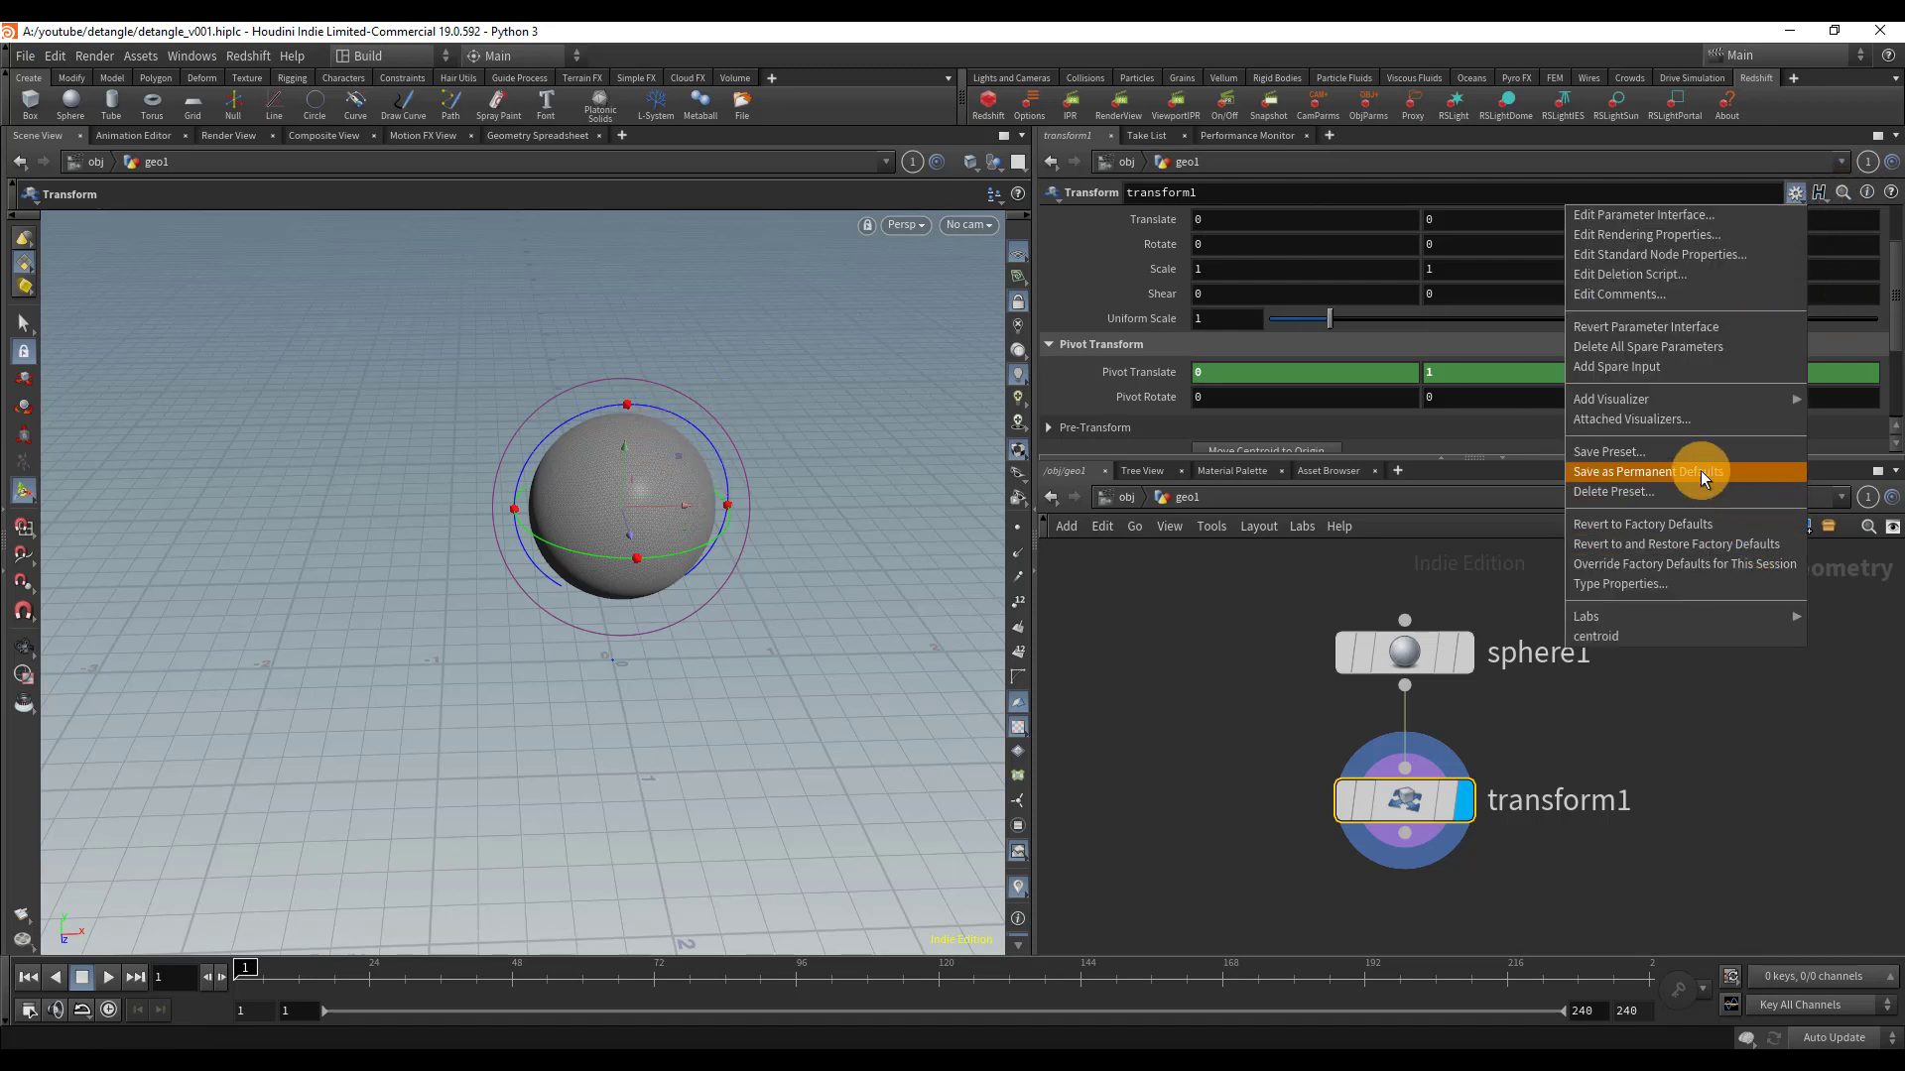
{"action": "left_click", "coordinate": [1808, 818]}
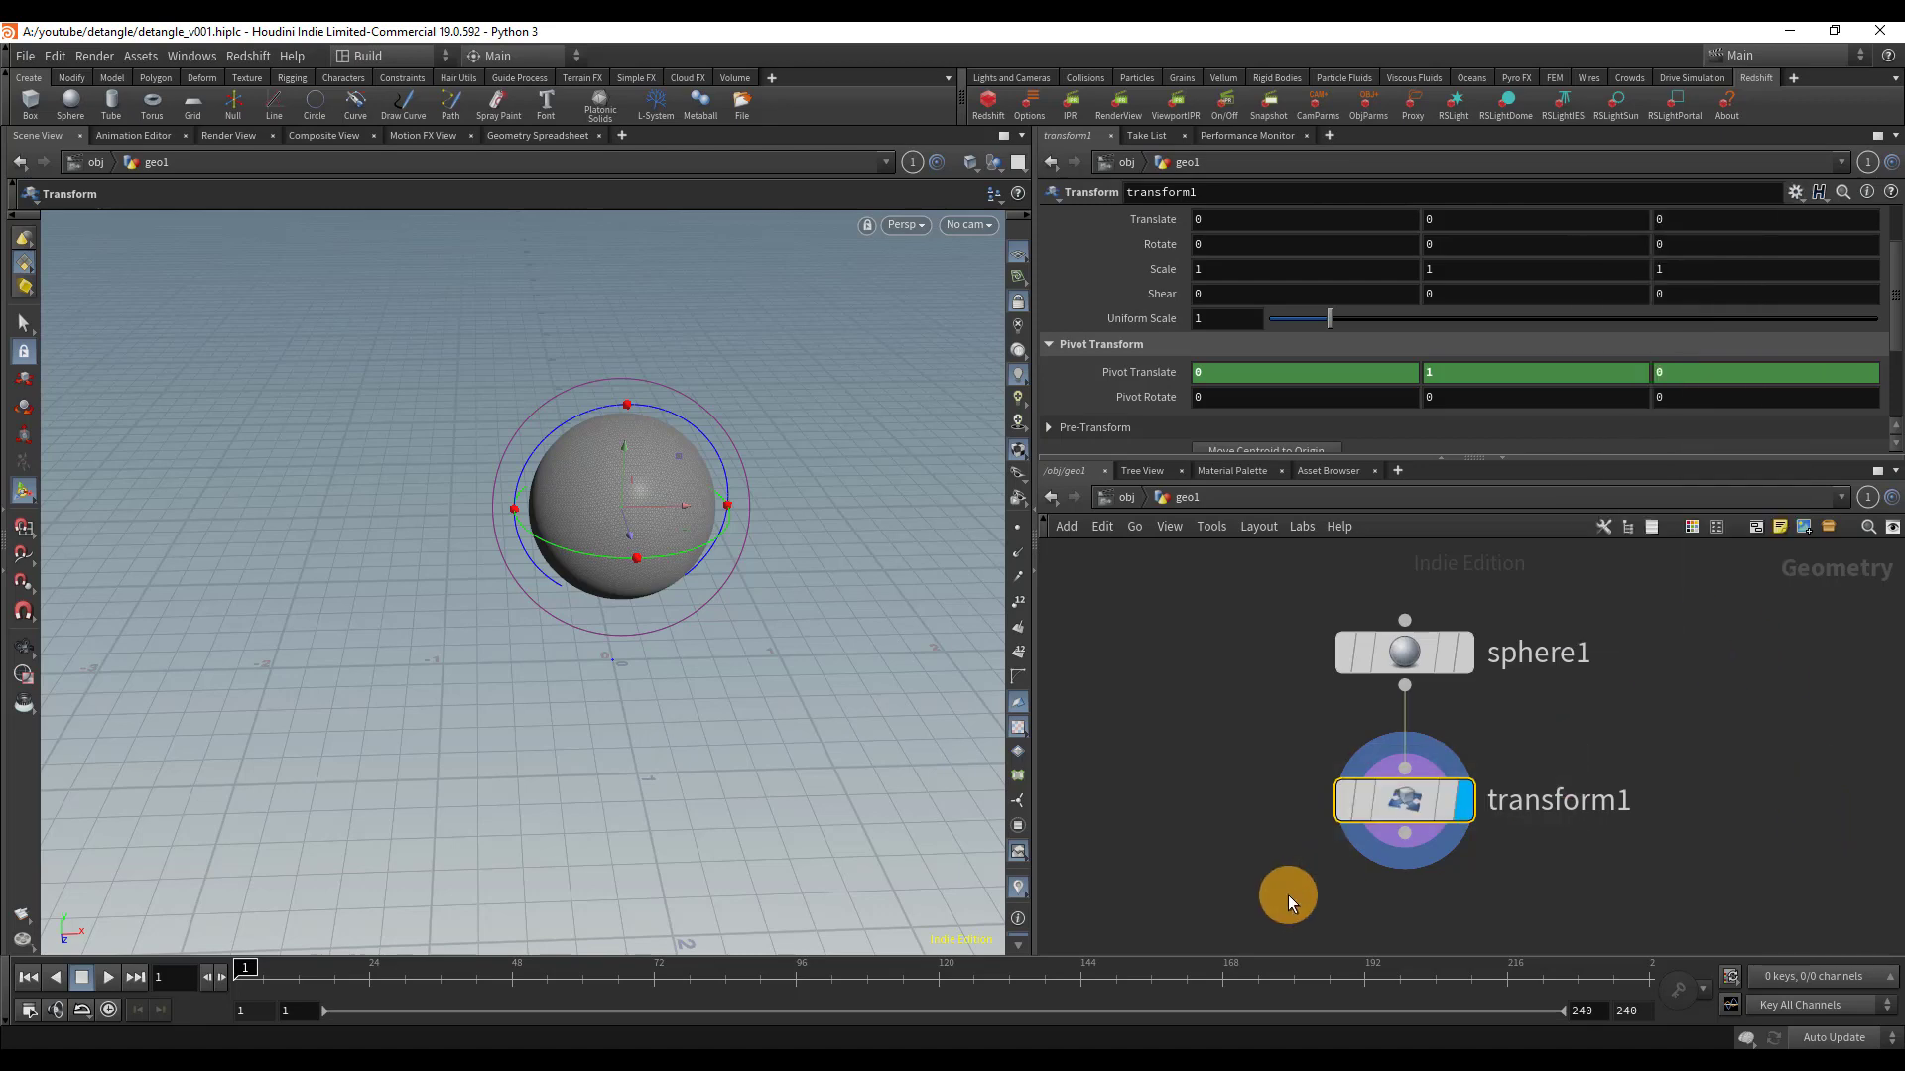
- Delete the Transform node and place a new one connected below the sphere, with its display flag on
{"action": "key", "text": "Delete"}
{"action": "key", "text": "Tab"}
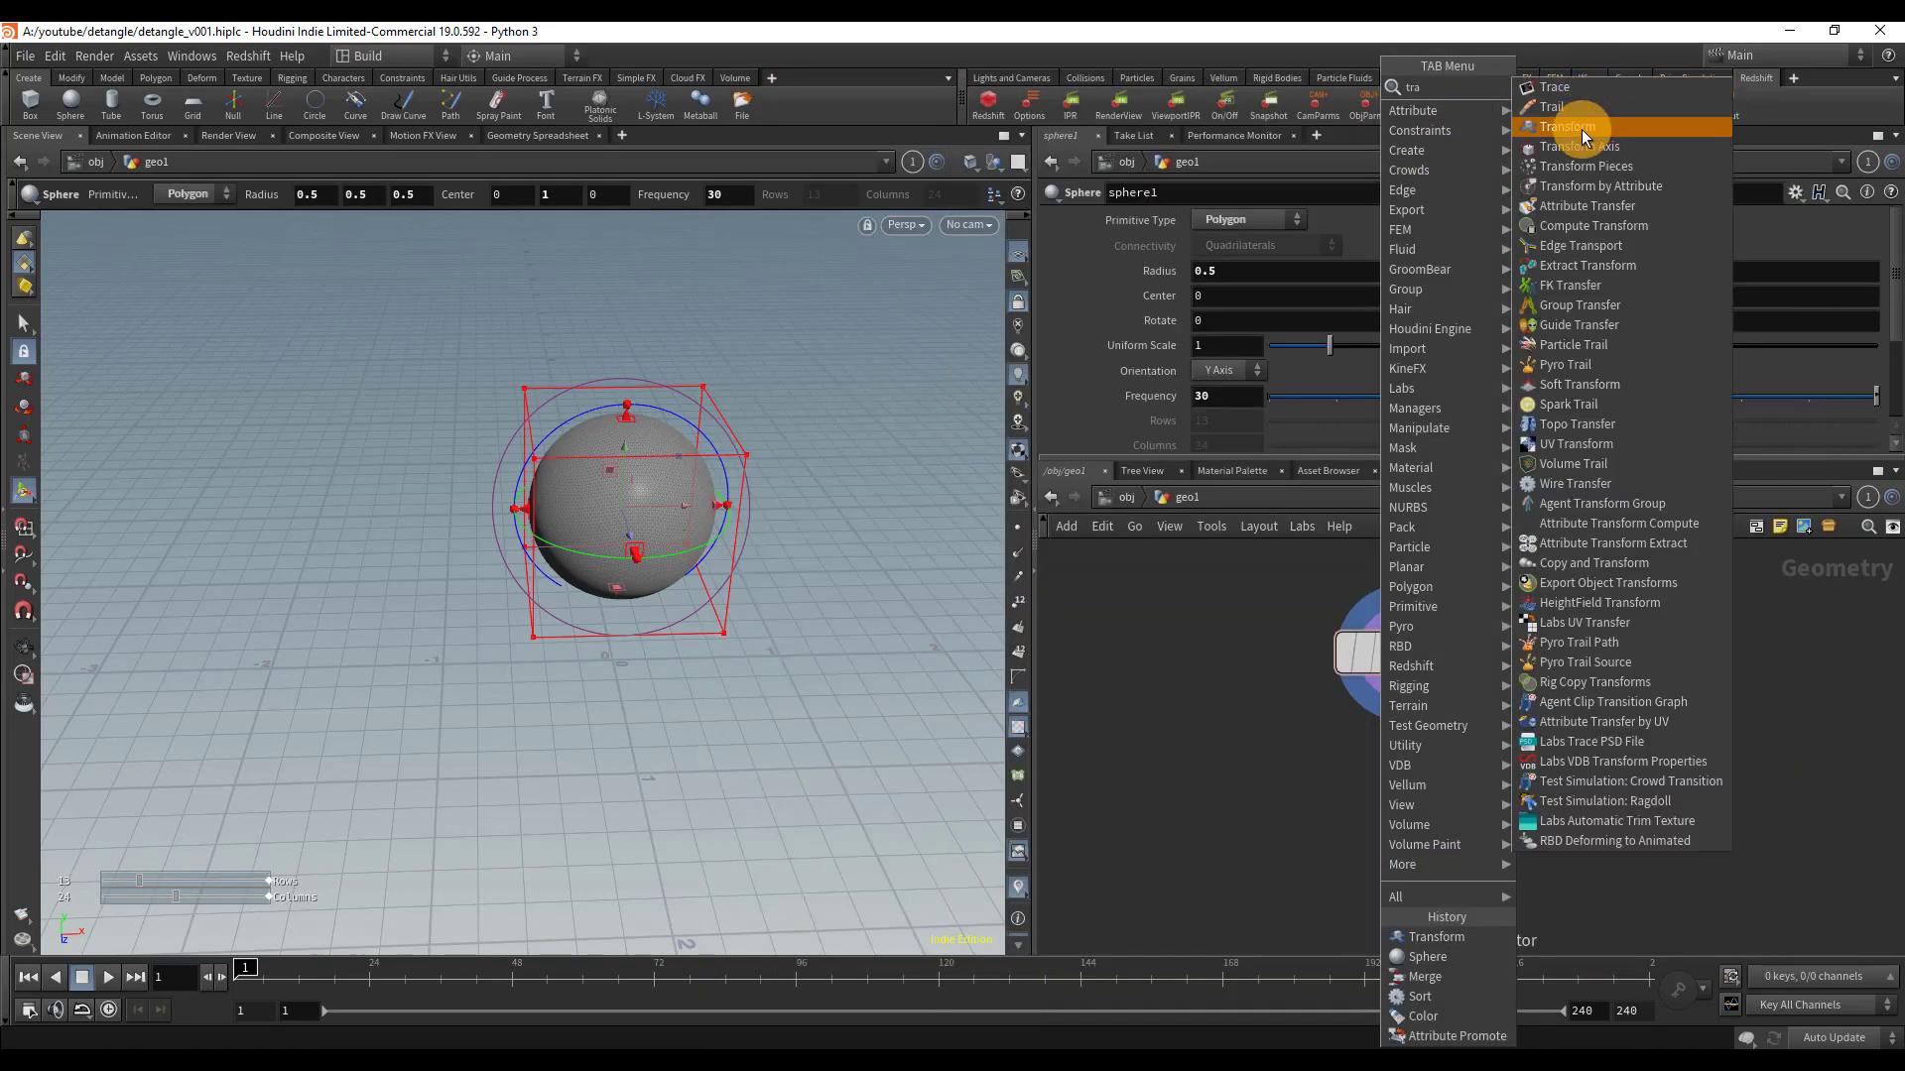
{"action": "left_click", "coordinate": [1581, 129]}
{"action": "left_click", "coordinate": [1404, 779]}
{"action": "left_click", "coordinate": [1461, 821]}
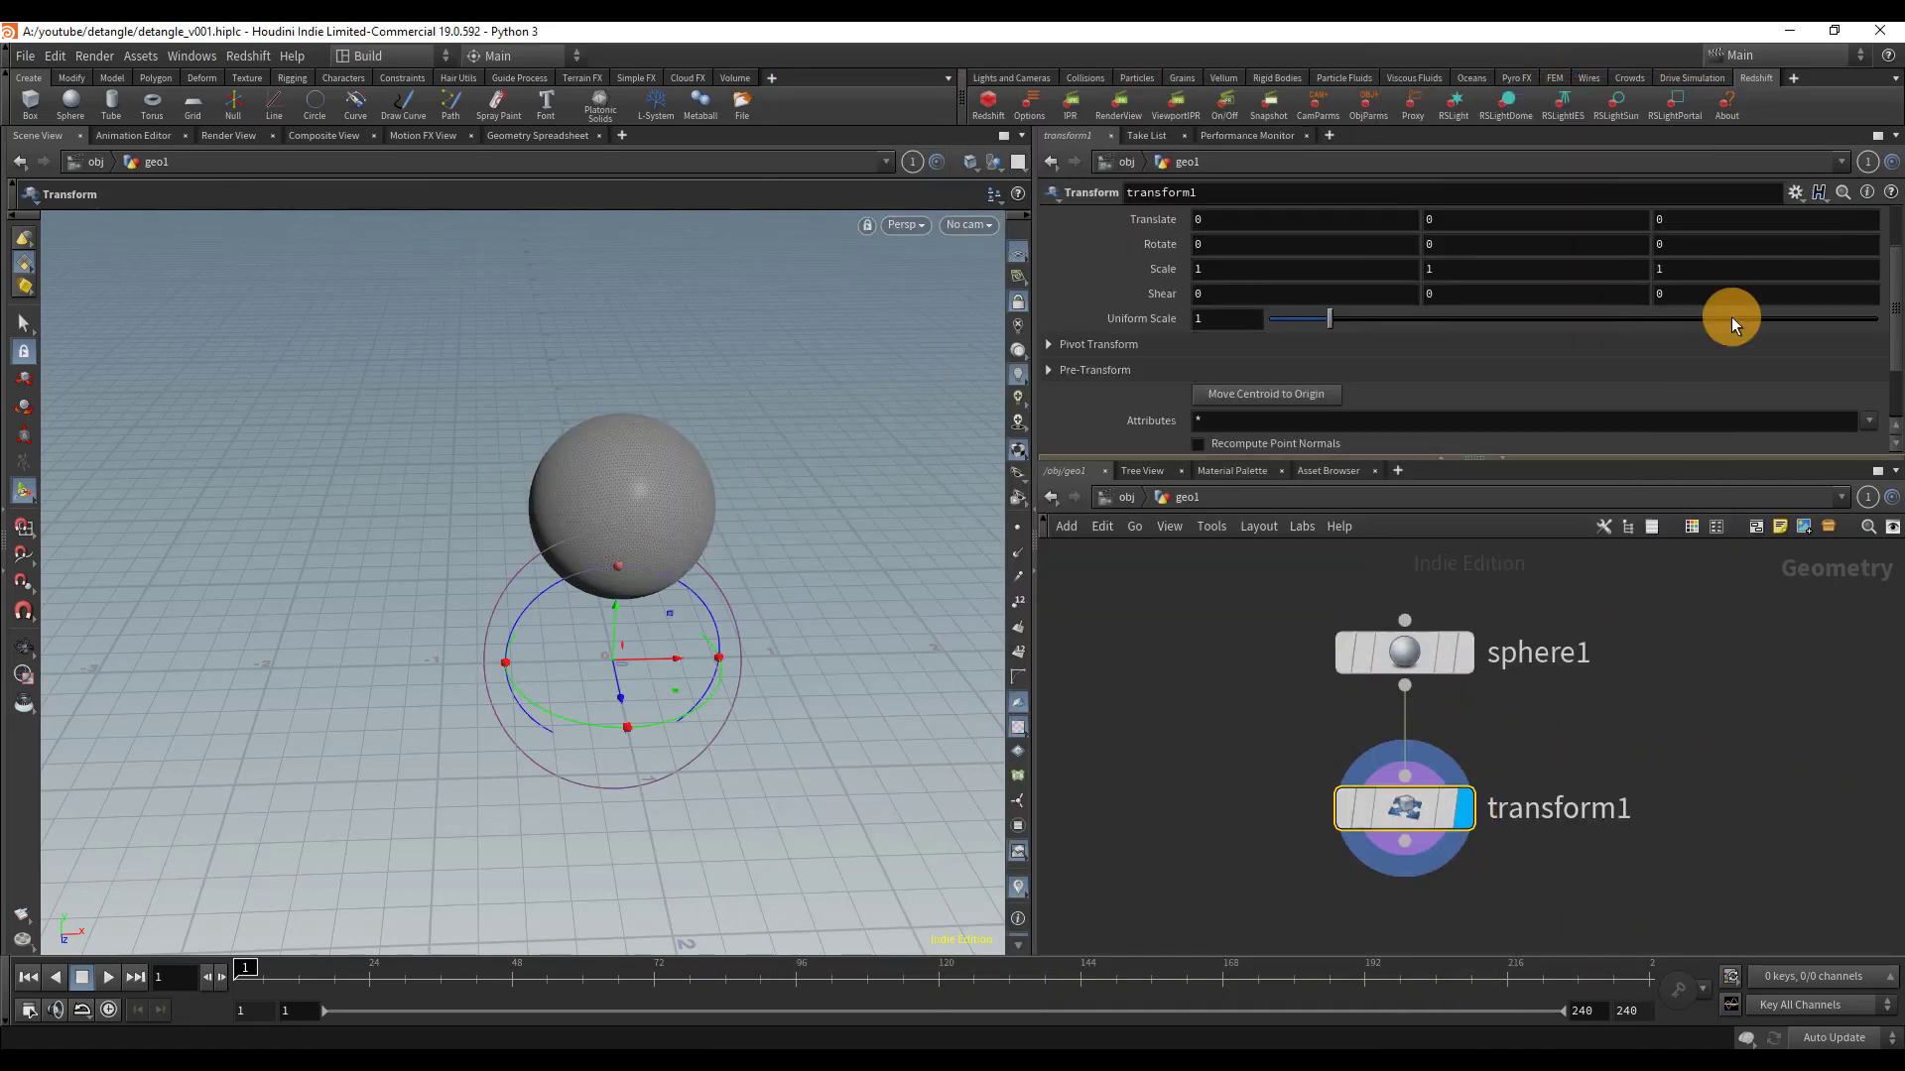
- Apply the saved centroid preset to the new Transform node and set its Uniform Scale to 0.05
{"action": "left_click", "coordinate": [1796, 193]}
{"action": "left_click", "coordinate": [1695, 634]}
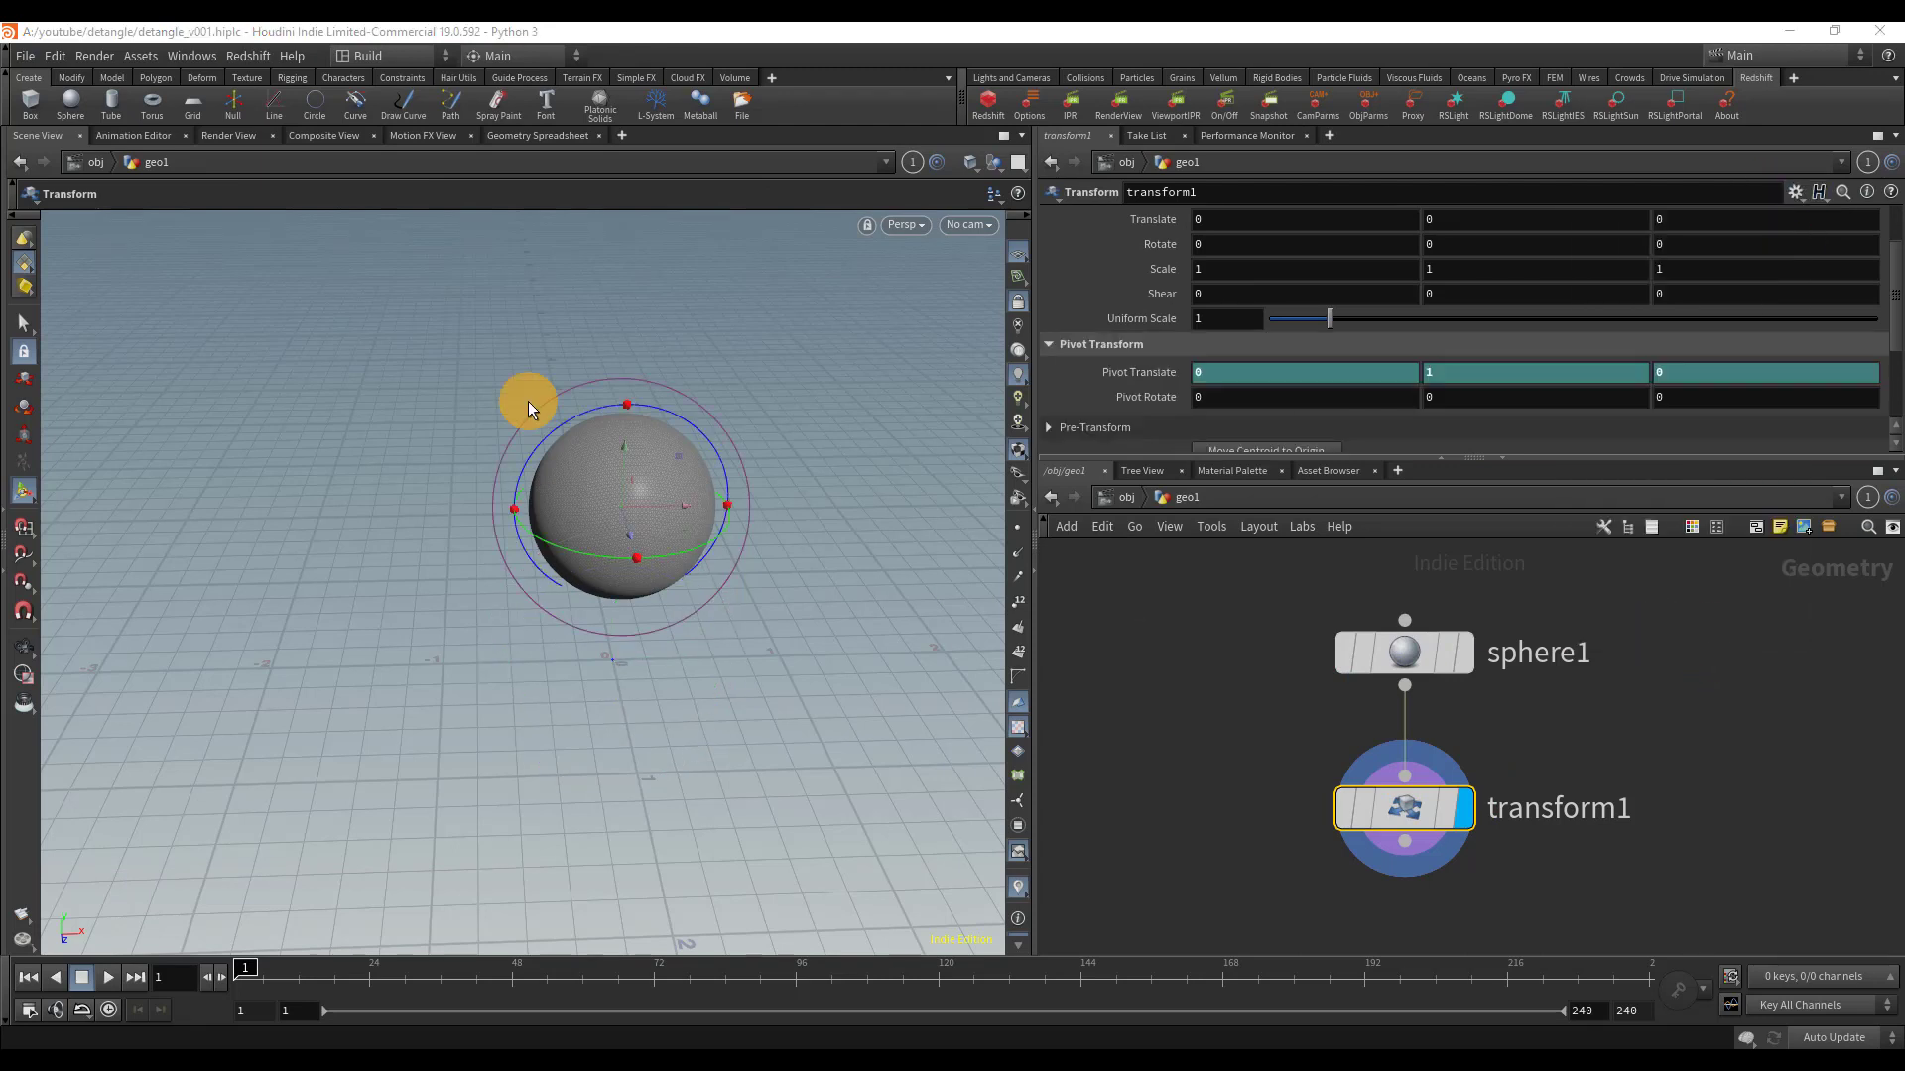
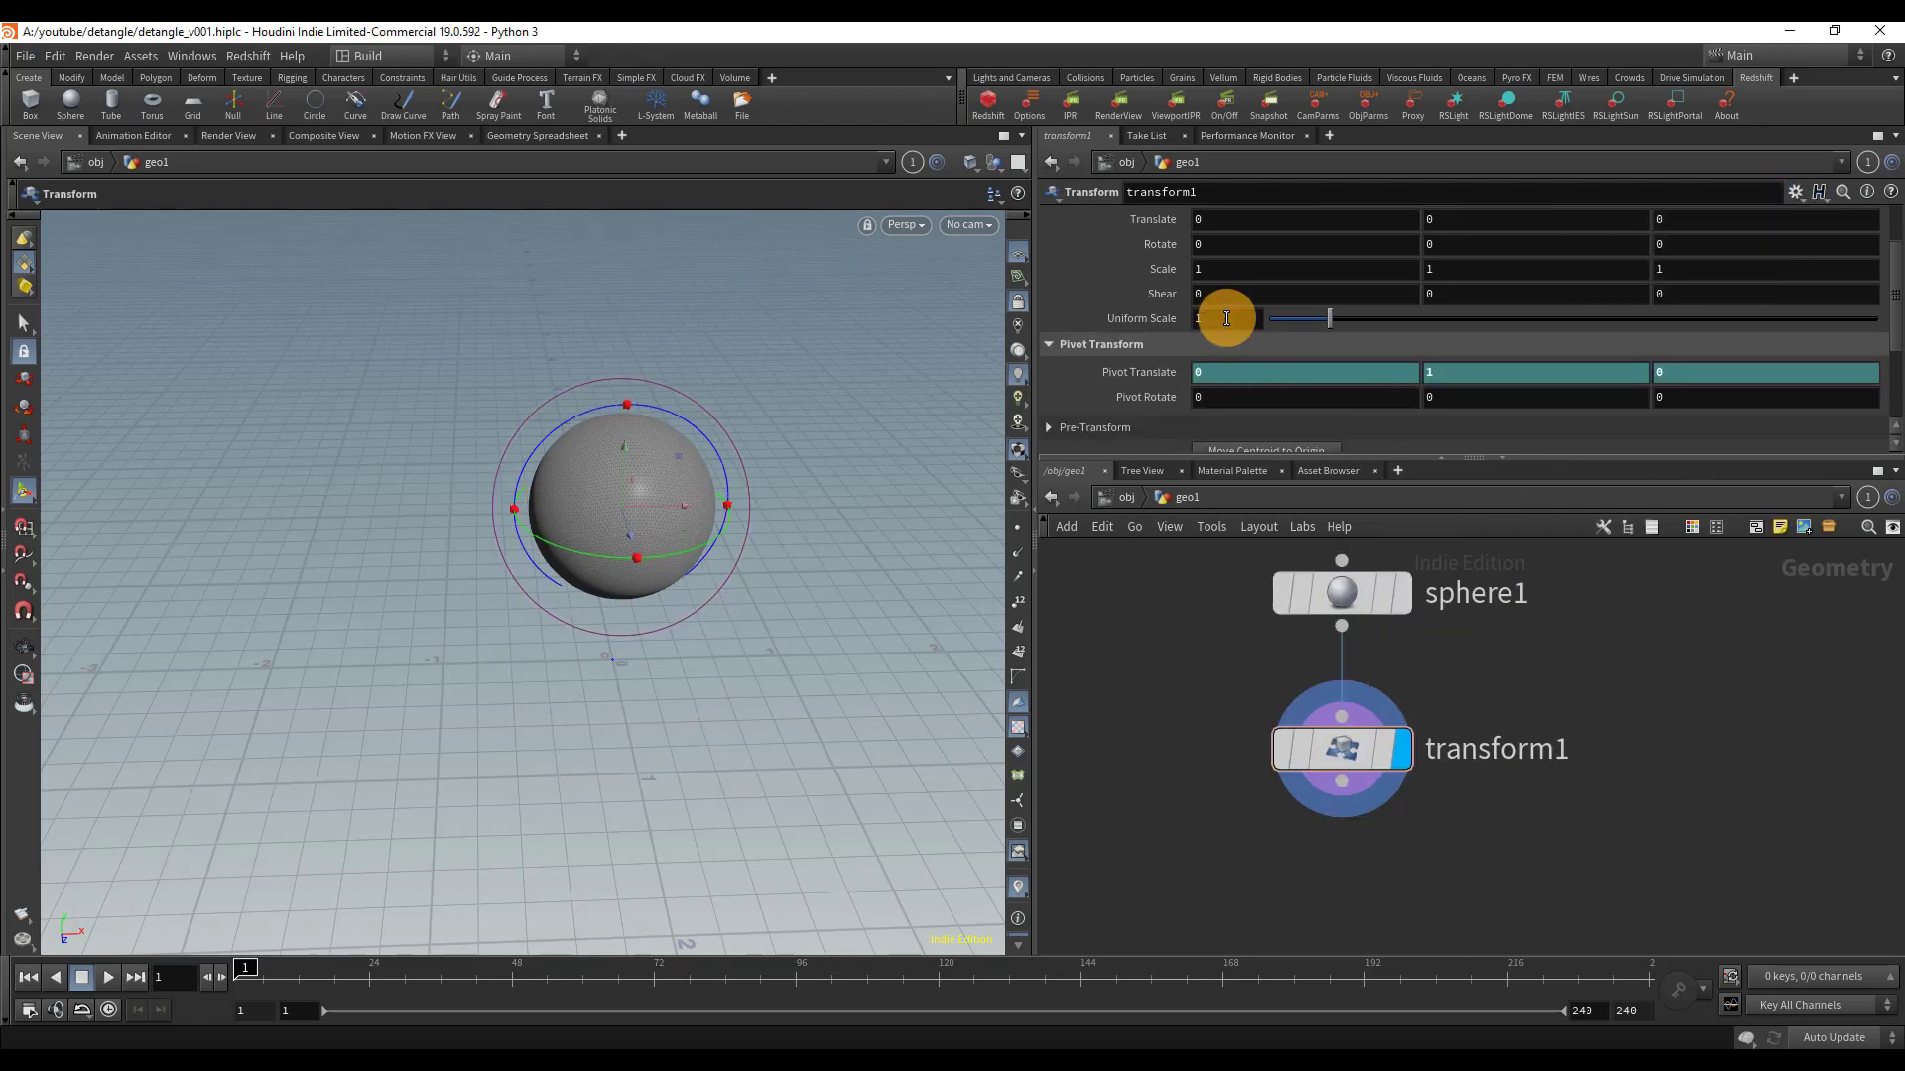
{"action": "type", "text": "0.05"}
{"action": "key", "text": "Return"}
- Add a Scatter node connected below transform1 and turn on its display flag
{"action": "middle_click_drag", "start_coordinate": [1663, 932], "coordinate": [1684, 877]}
{"action": "key", "text": "Tab"}
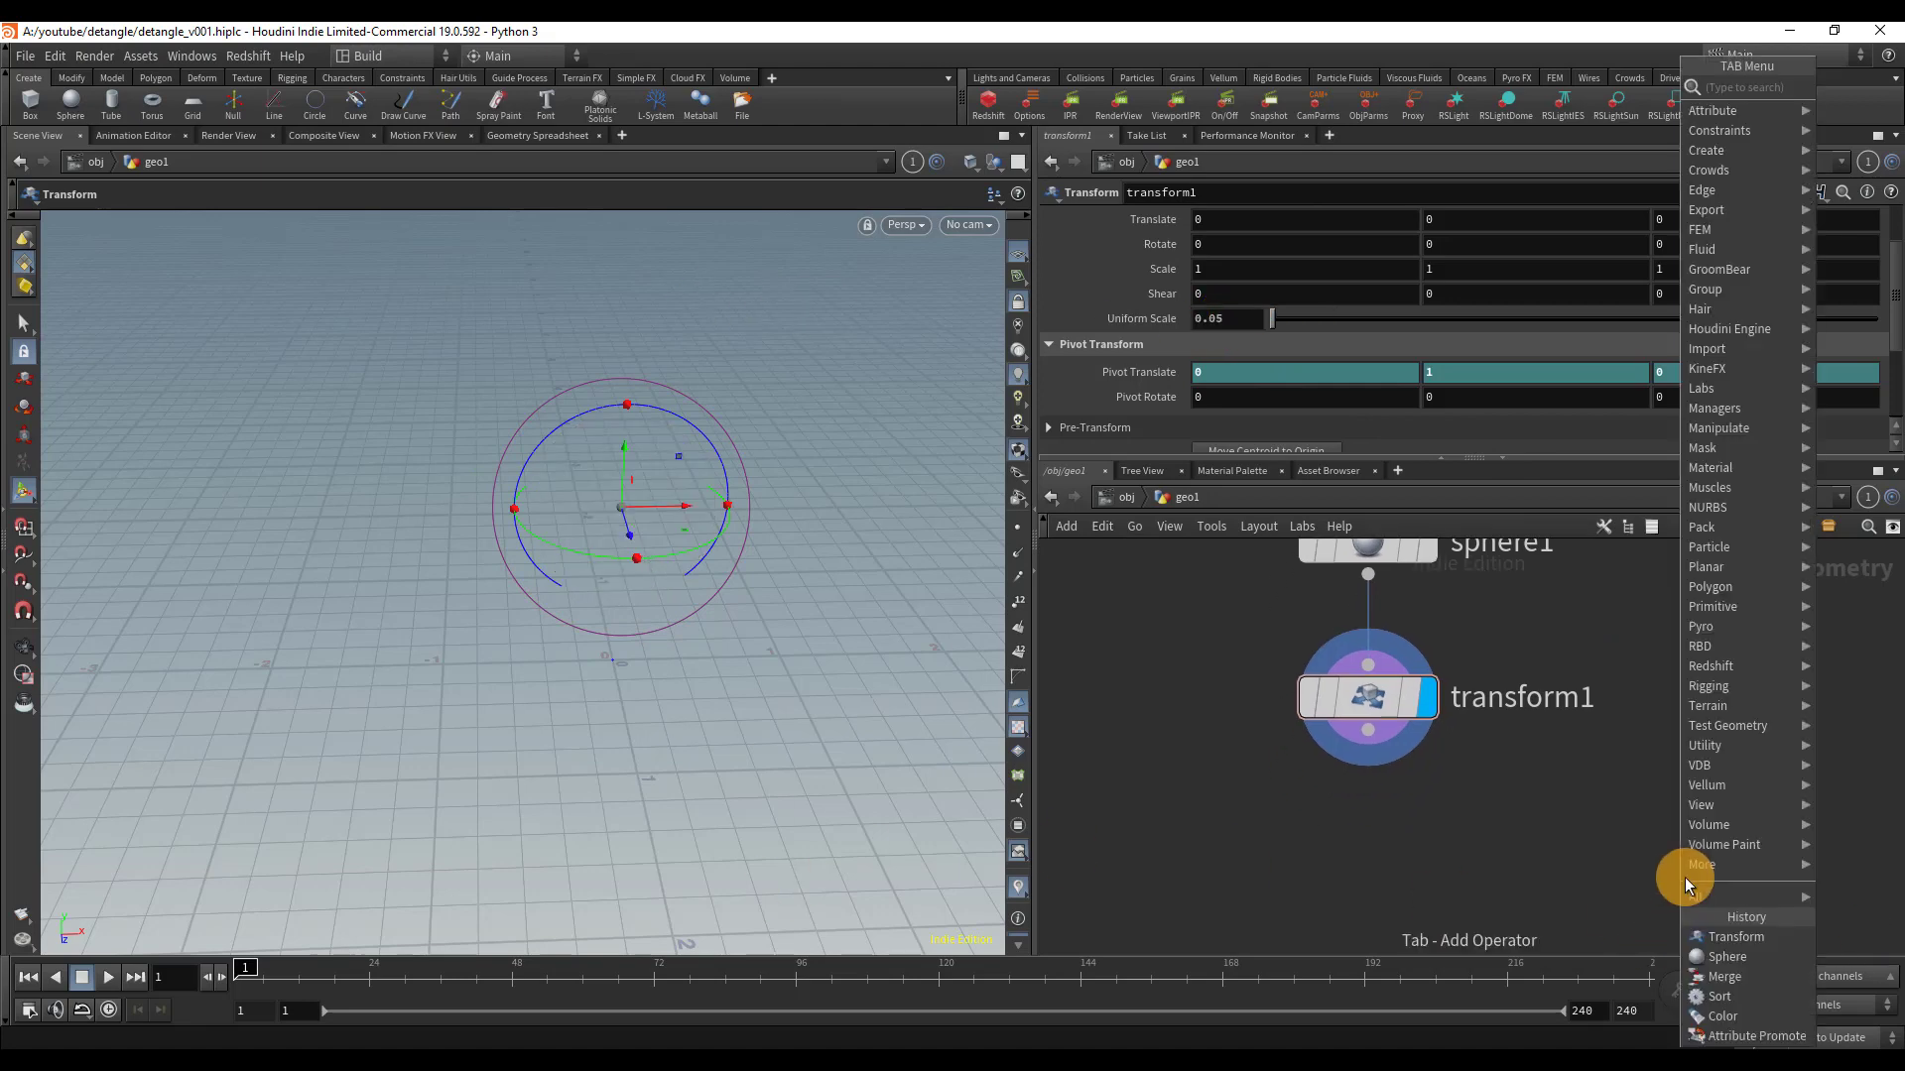
{"action": "type", "text": "sca"}
{"action": "left_click", "coordinate": [1575, 87]}
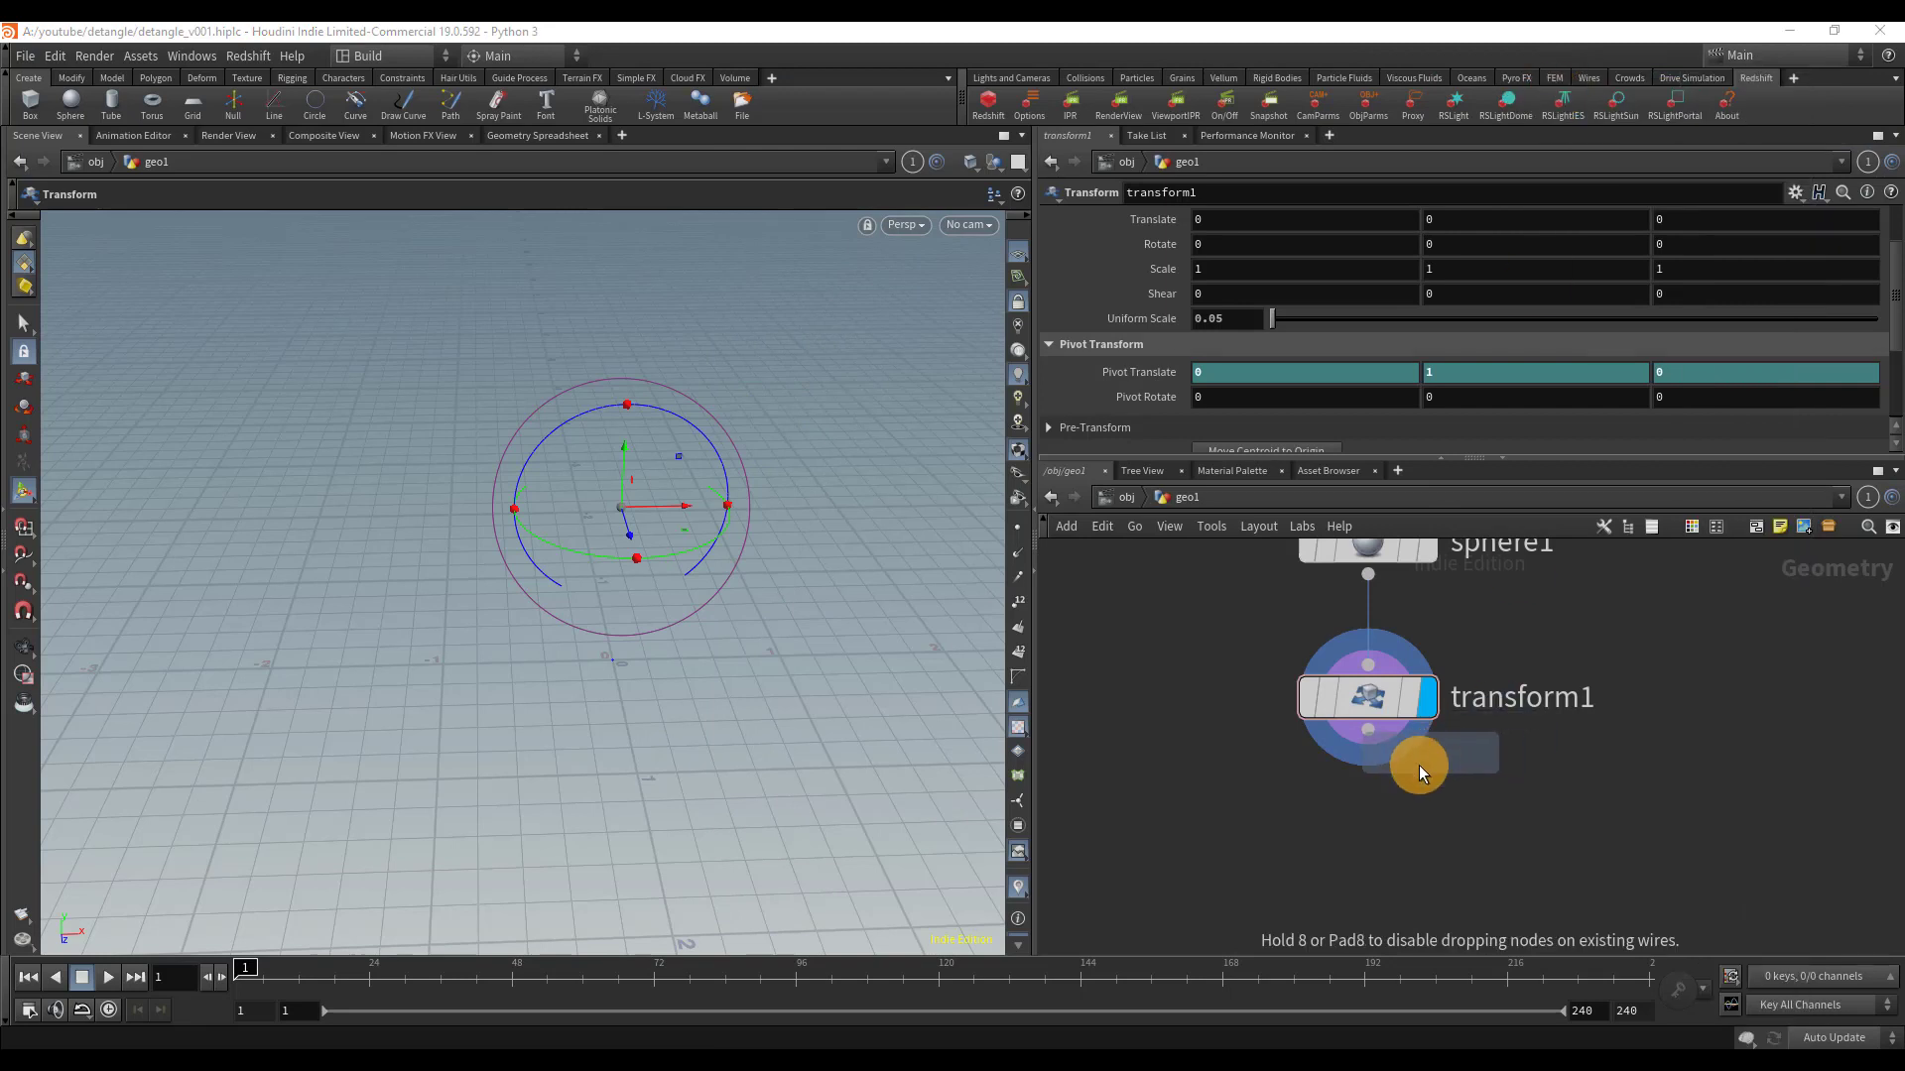
{"action": "left_click", "coordinate": [1366, 854]}
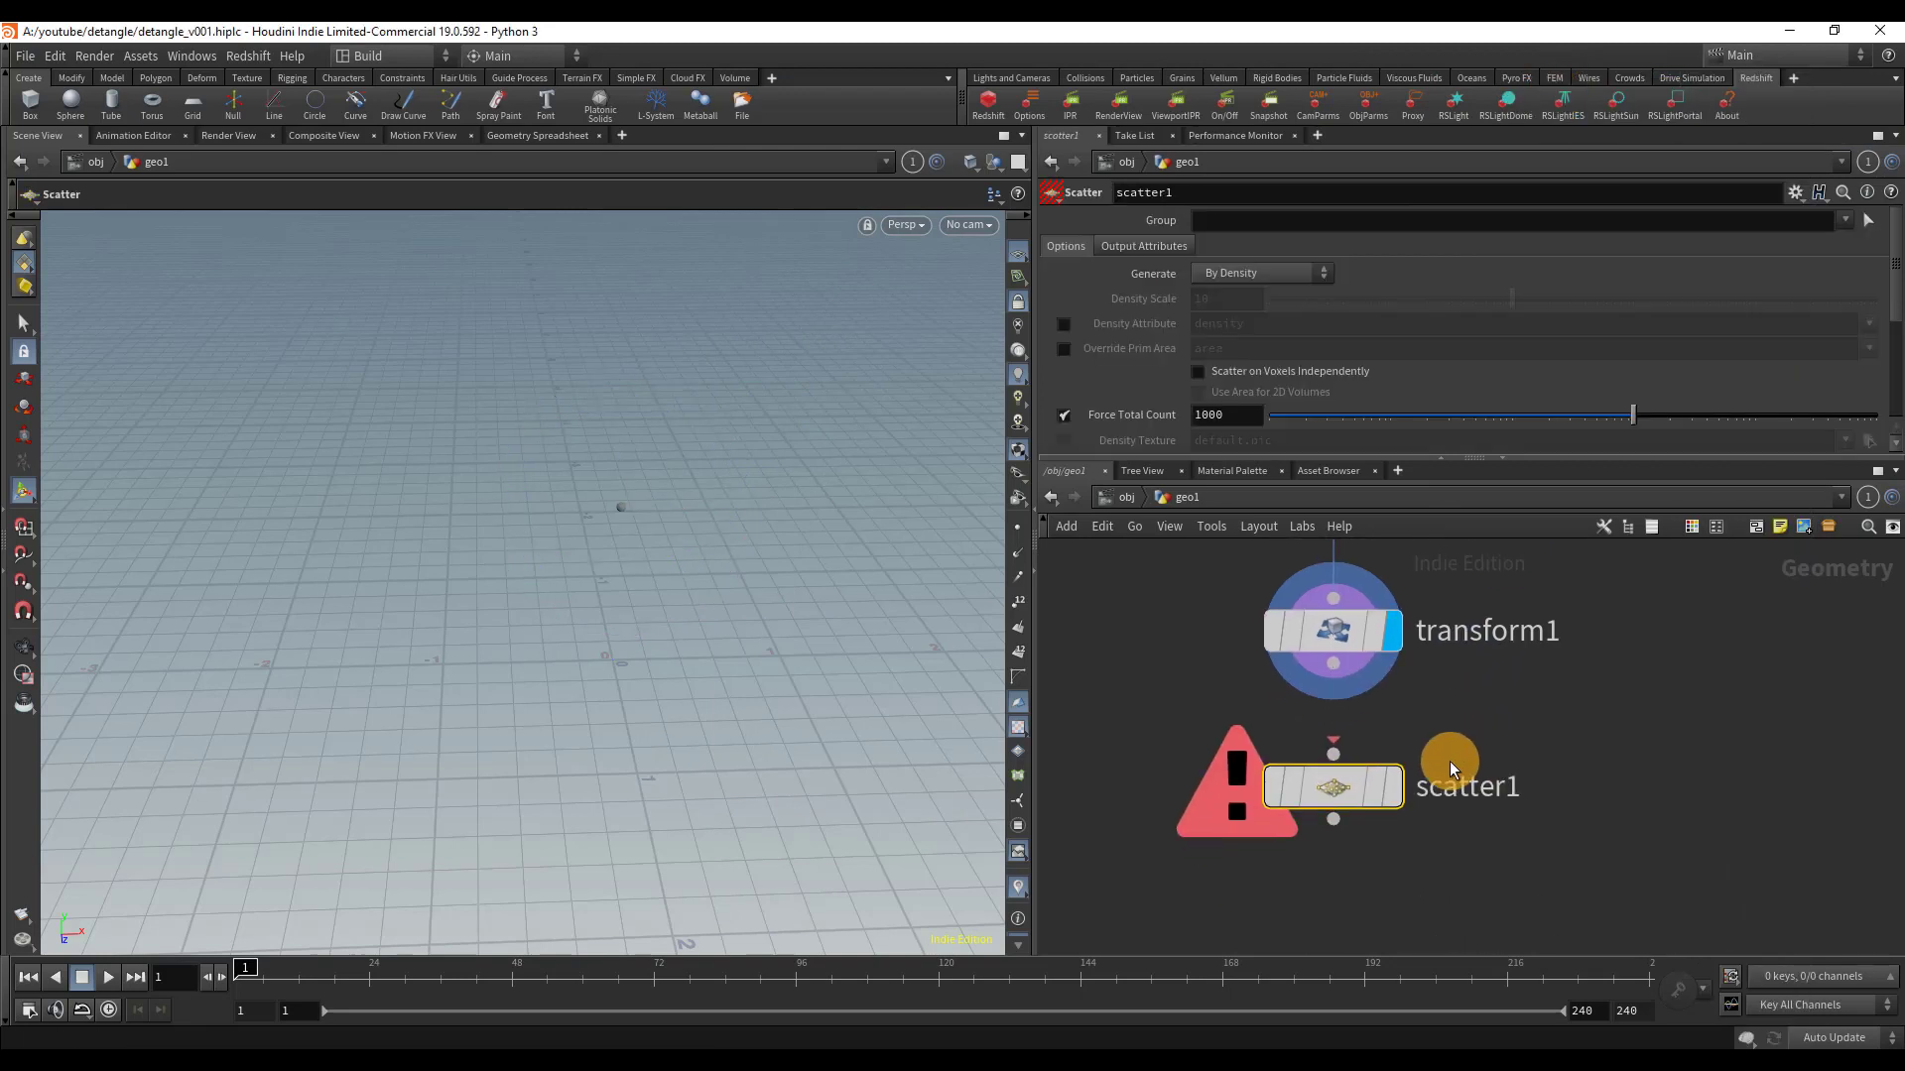
{"action": "left_click", "coordinate": [1394, 791]}
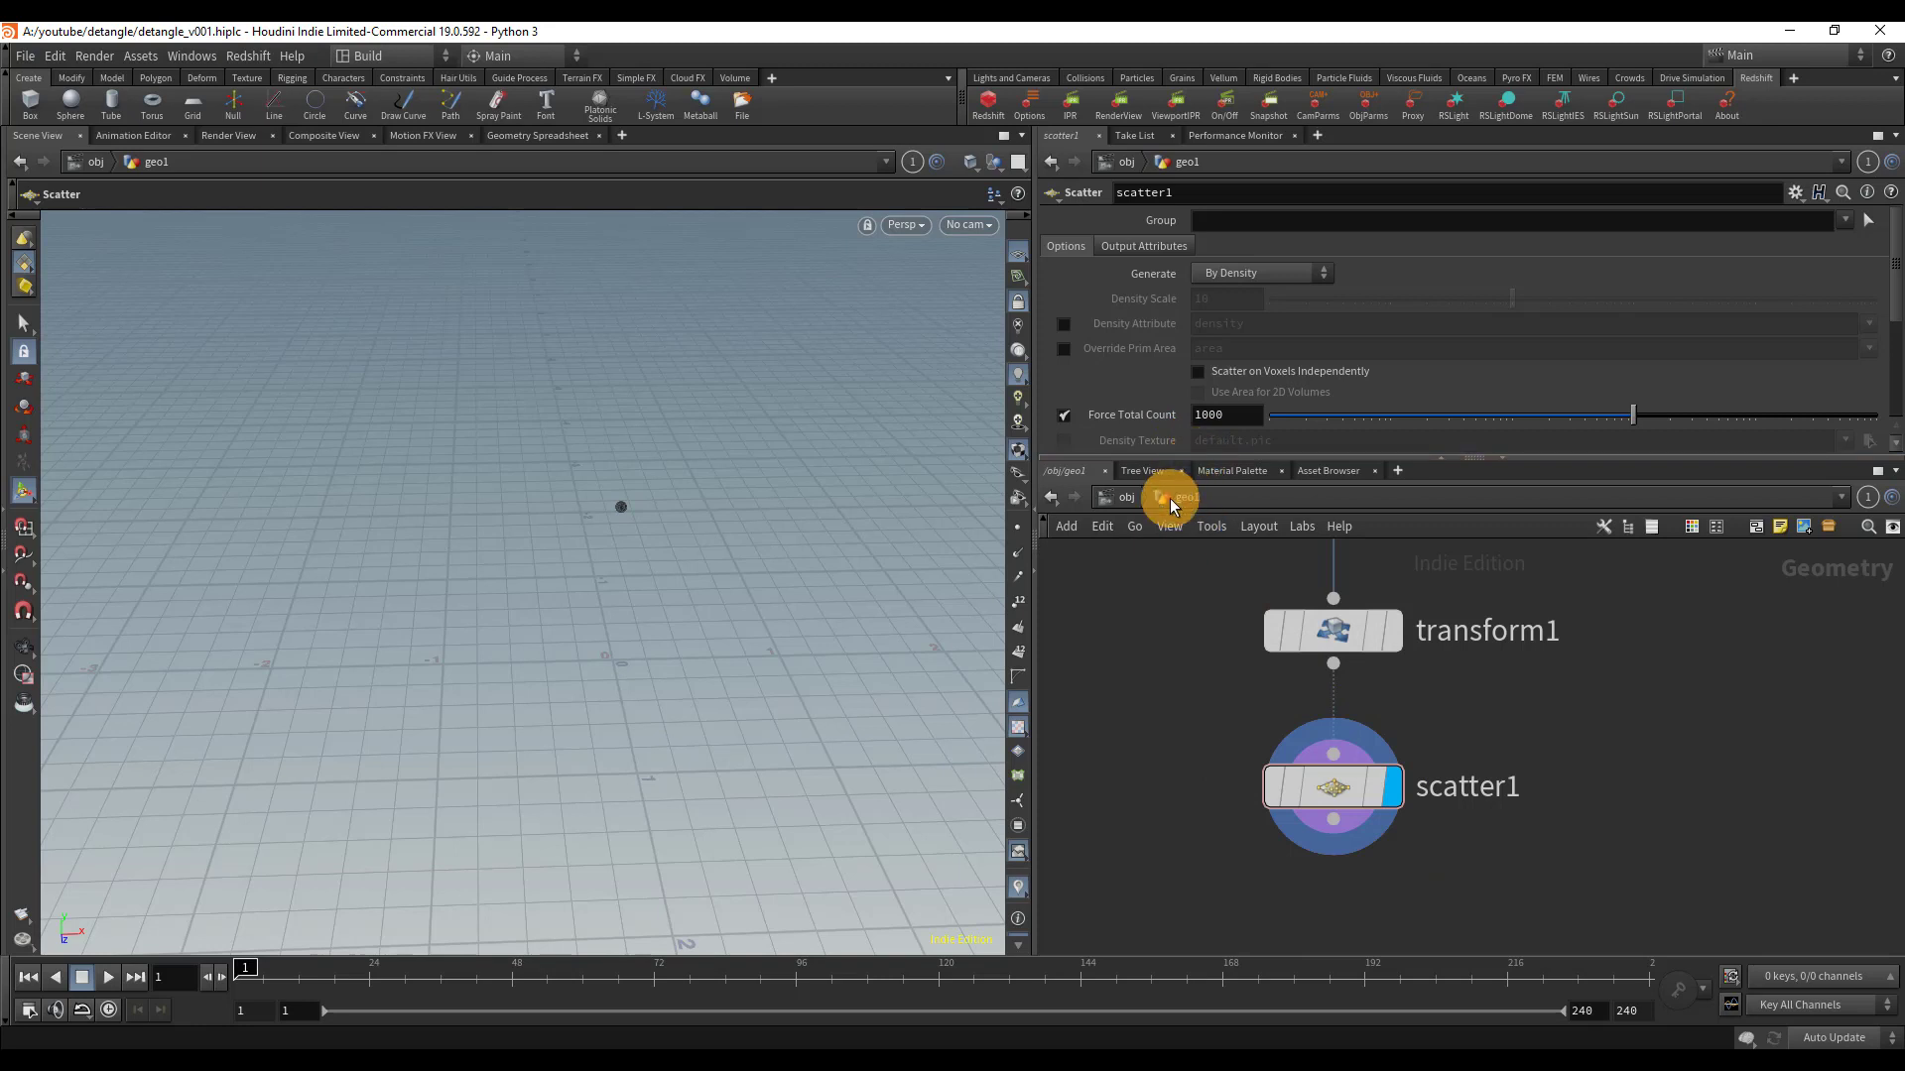
- Set the Scatter node's Force Total Count to 100
{"action": "double_click", "coordinate": [1224, 420]}
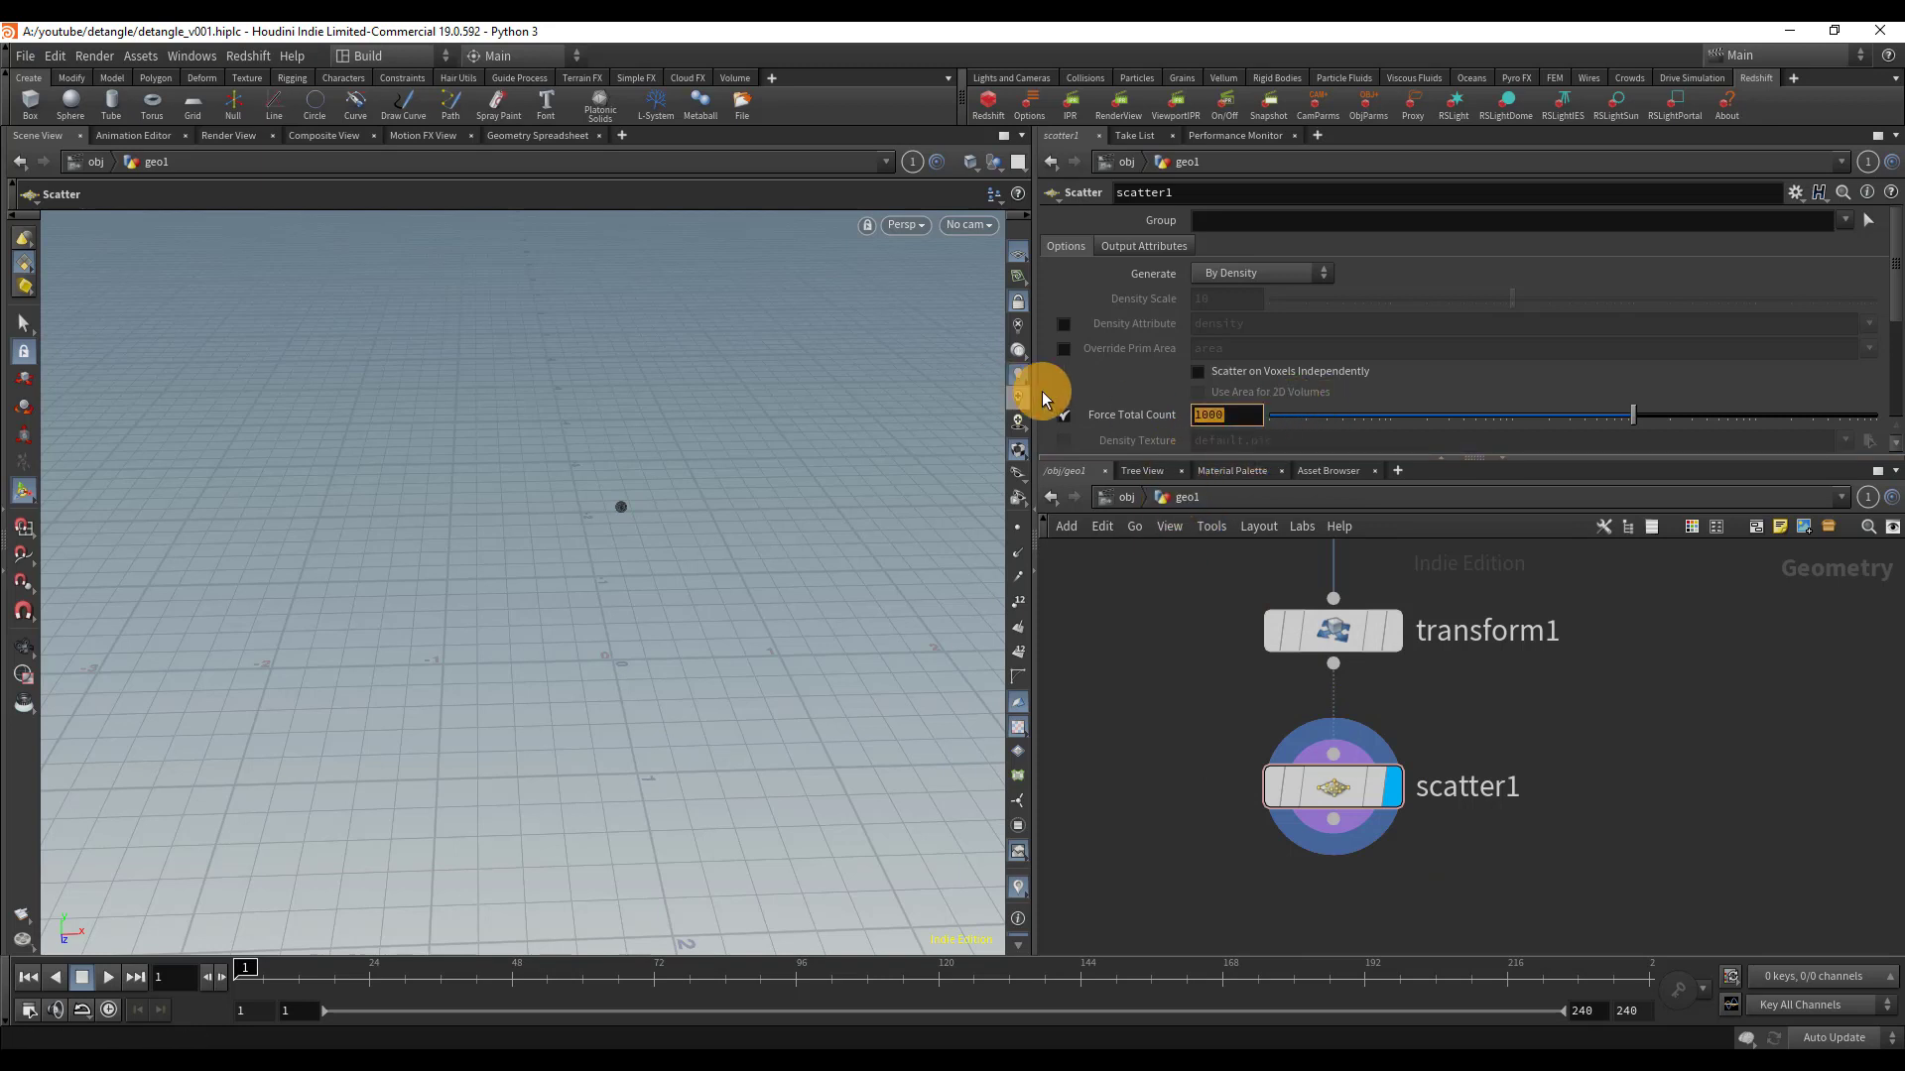
{"action": "type", "text": "100"}
{"action": "key", "text": "Return"}
- Add a Copy to Points node below scatter1 in the network
{"action": "middle_click_drag", "start_coordinate": [1579, 826], "coordinate": [1617, 777]}
{"action": "middle_click_drag", "start_coordinate": [1338, 829], "coordinate": [1478, 861]}
{"action": "key", "text": "Tab"}
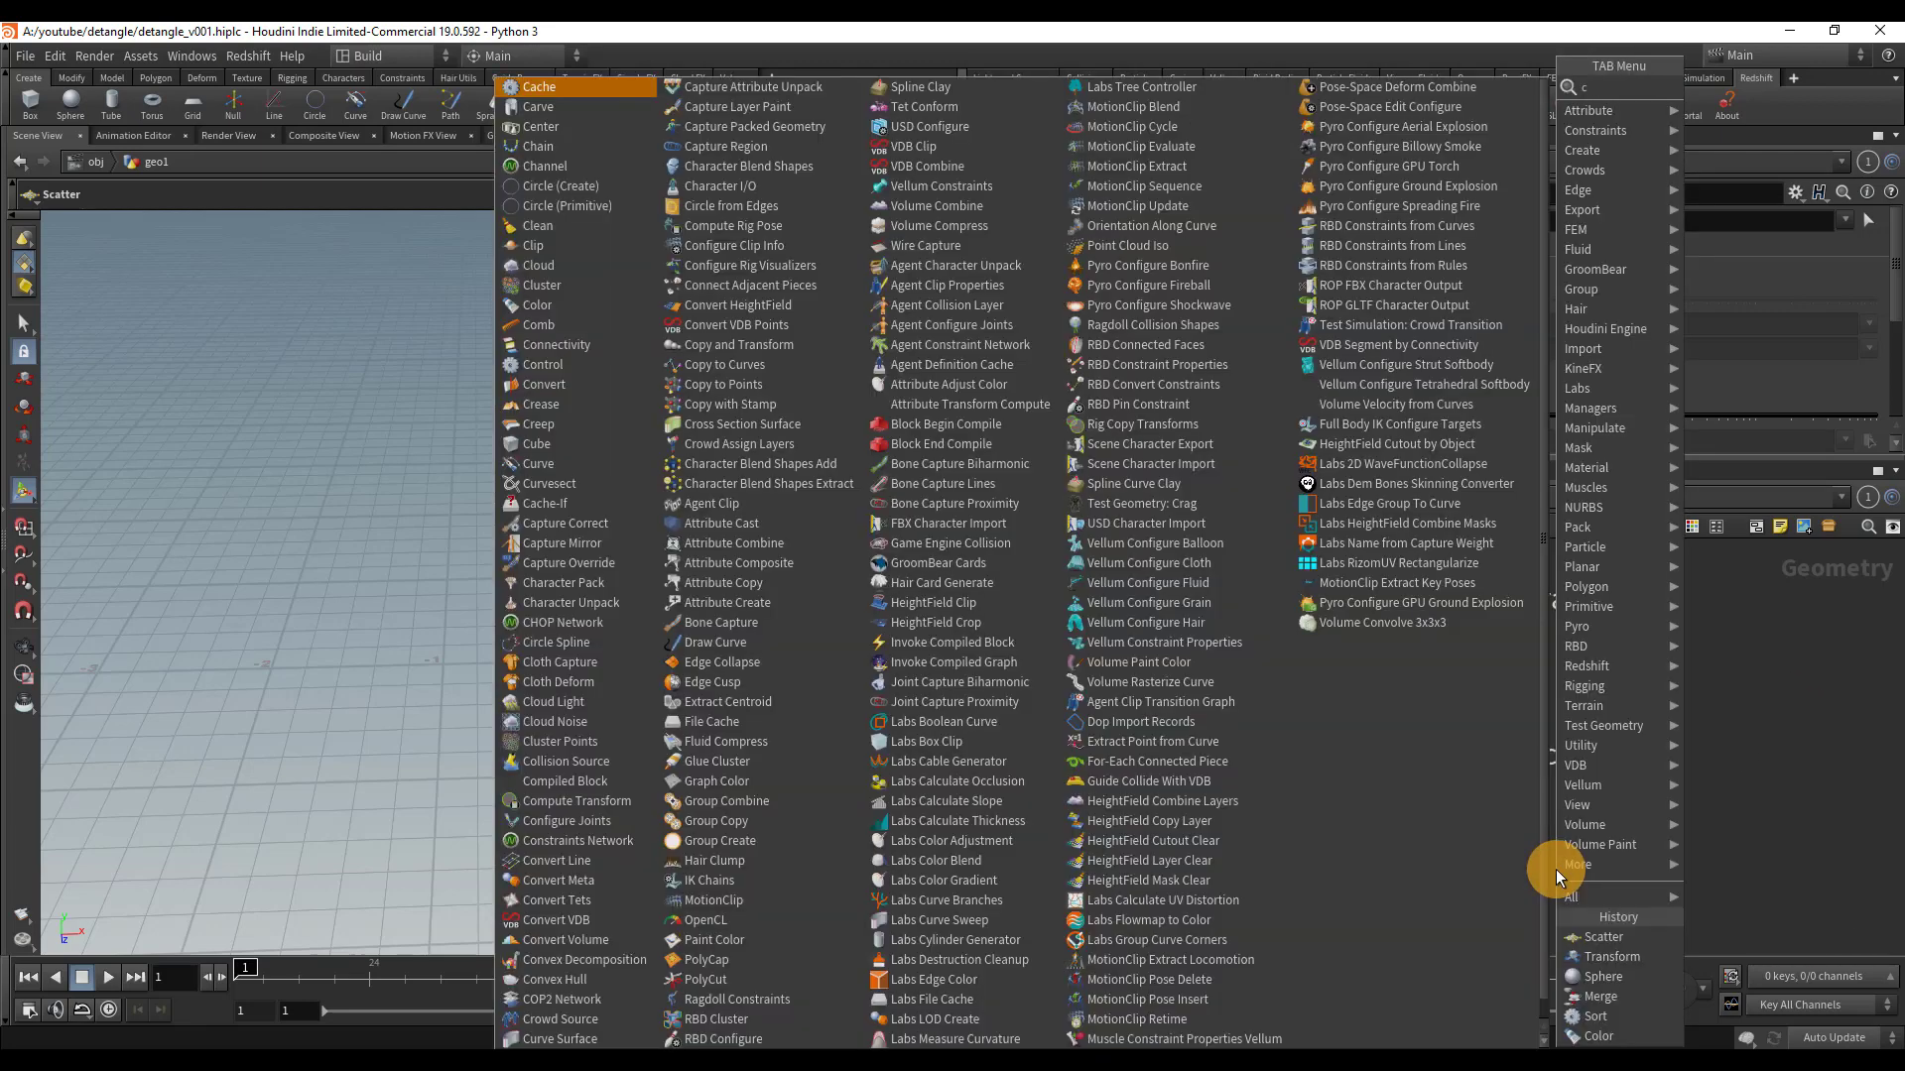
{"action": "type", "text": "copt"}
{"action": "key", "text": "Down"}
{"action": "key", "text": "Down"}
{"action": "key", "text": "Return"}
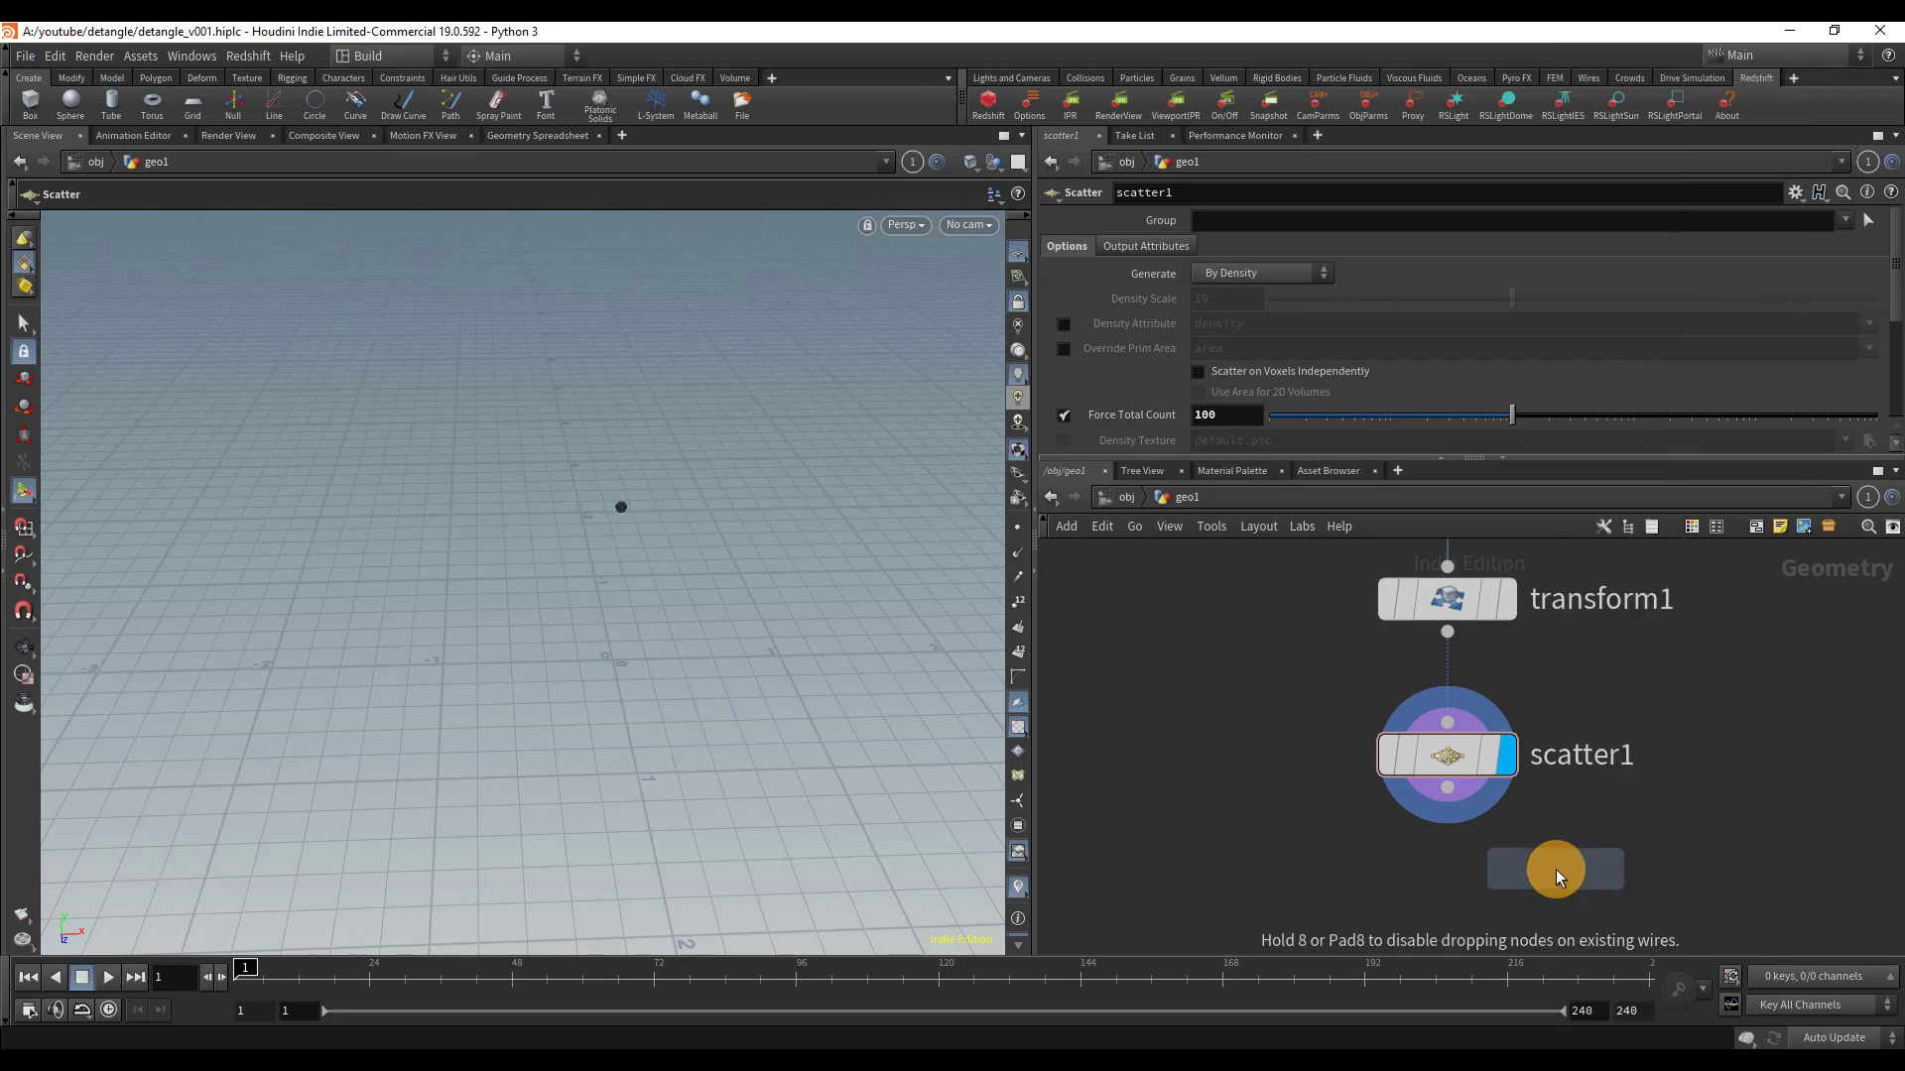
{"action": "left_click", "coordinate": [1324, 587]}
{"action": "left_click", "coordinate": [1343, 825]}
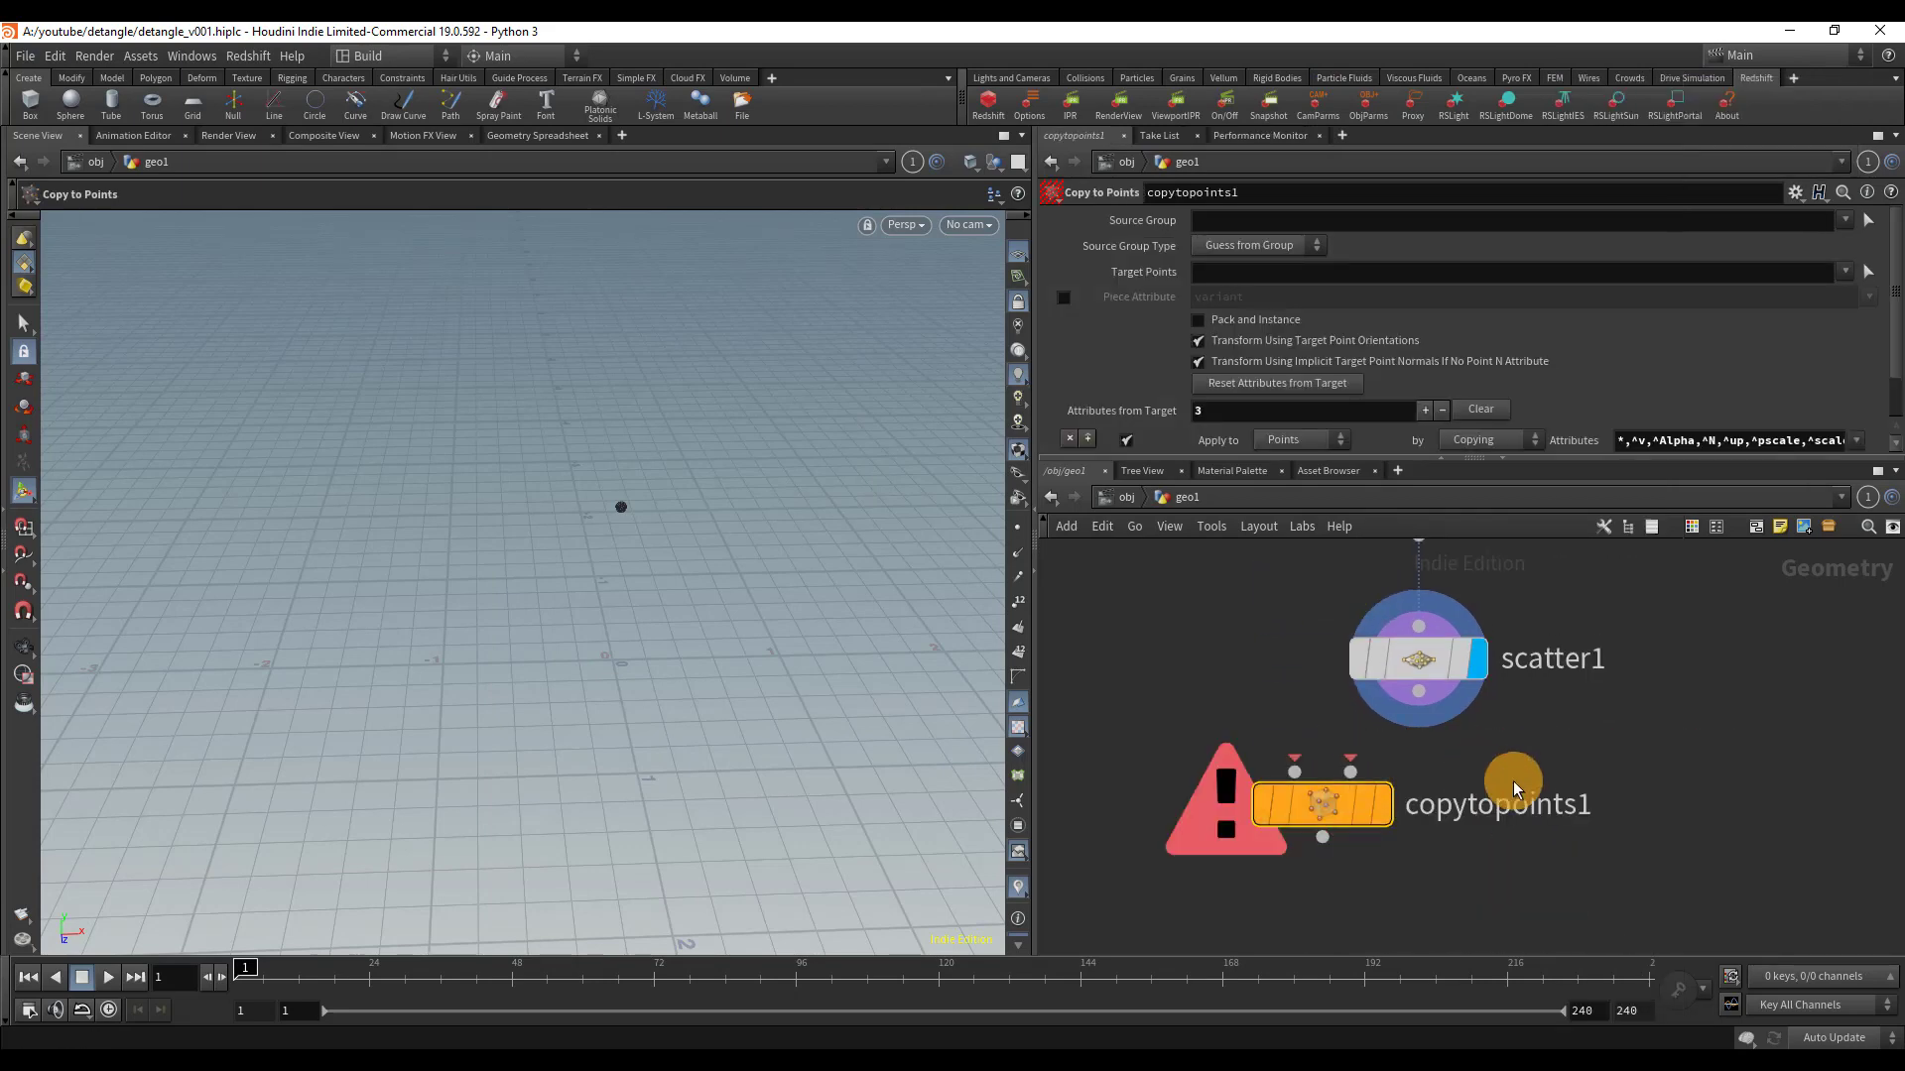
- Connect the output of scatter1 to the second input of the Copy to Points node
{"action": "scroll", "coordinate": [1409, 793], "scroll_direction": "down", "scroll_amount": 2}
{"action": "left_click_drag", "start_coordinate": [1455, 731], "coordinate": [1323, 874]}
{"action": "scroll", "coordinate": [1620, 820], "scroll_direction": "down", "scroll_amount": 2}
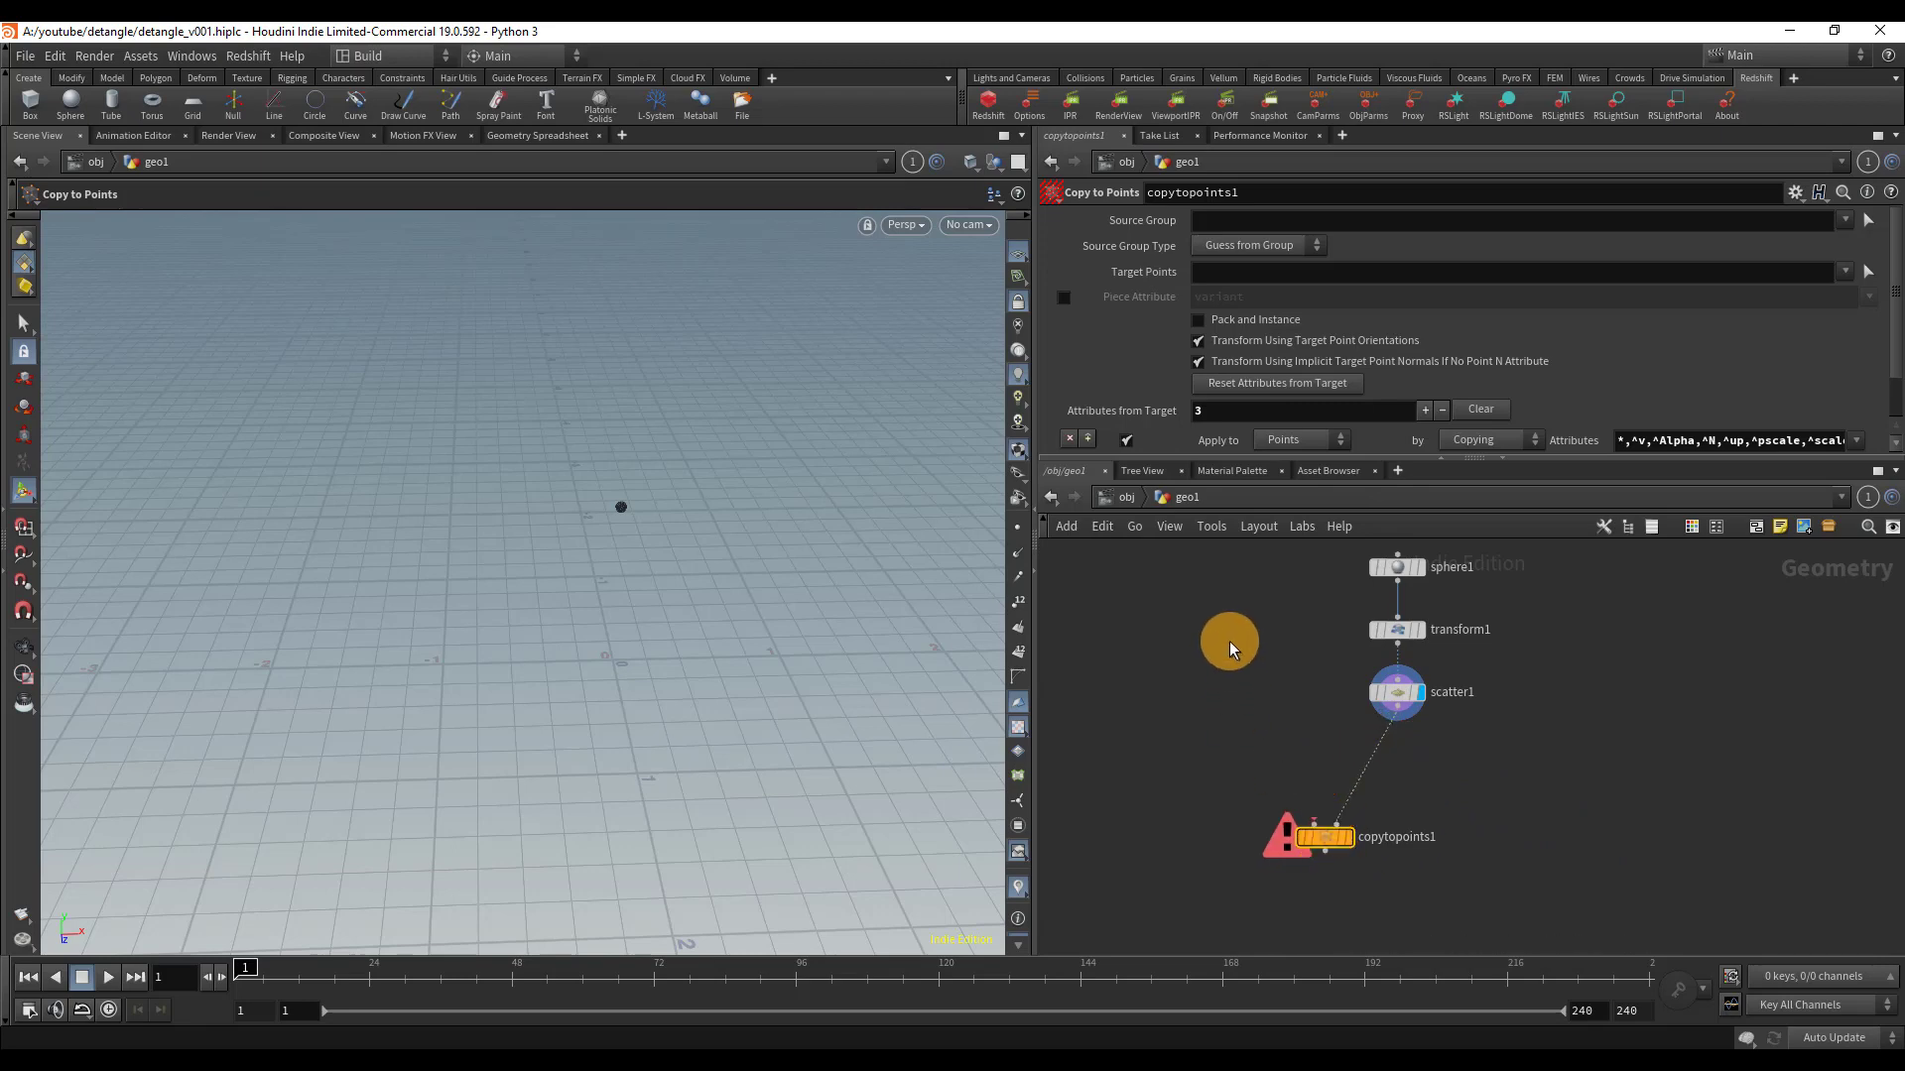
- Add a Circle node beside the sphere chain as a Polygon circle and set its orientation to ZX Plane
{"action": "key", "text": "Tab"}
{"action": "key", "text": "Escape"}
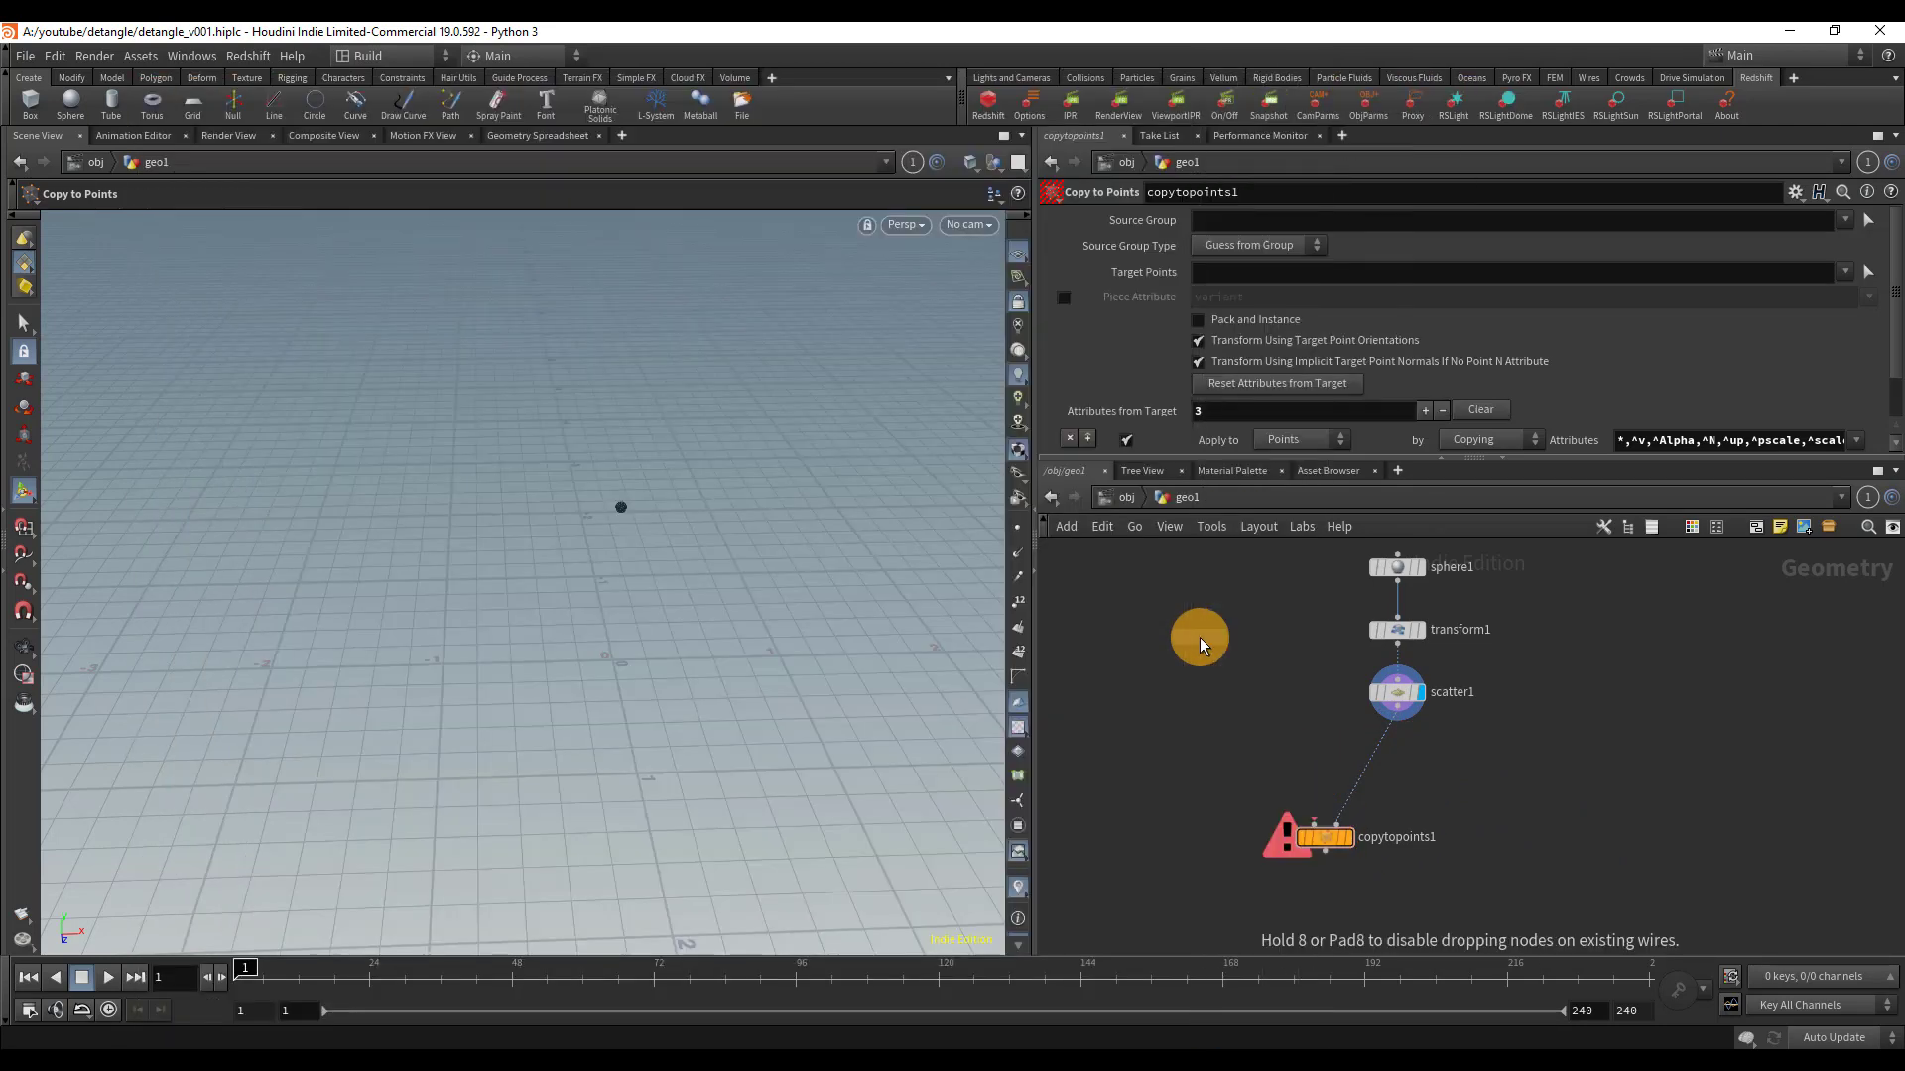
{"action": "left_click", "coordinate": [1125, 680]}
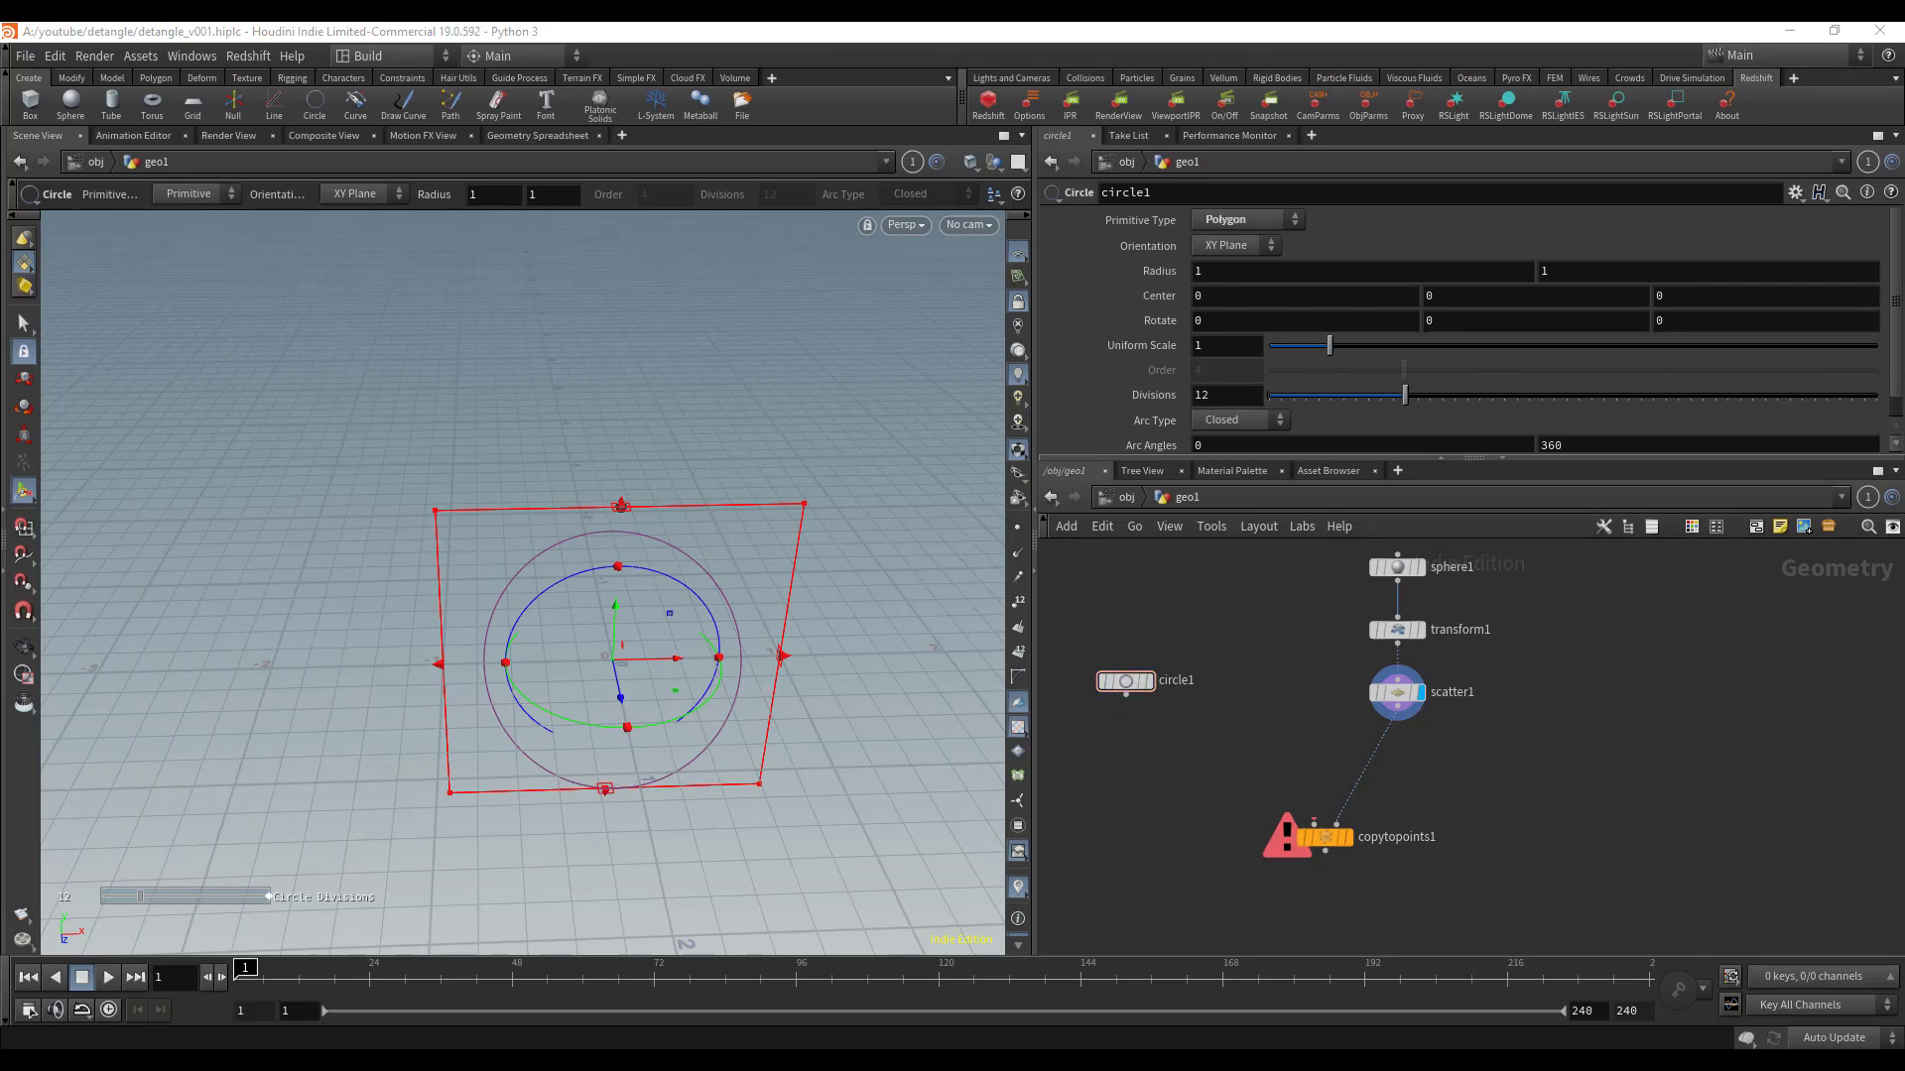
{"action": "left_click", "coordinate": [1128, 680]}
{"action": "left_click", "coordinate": [1235, 245]}
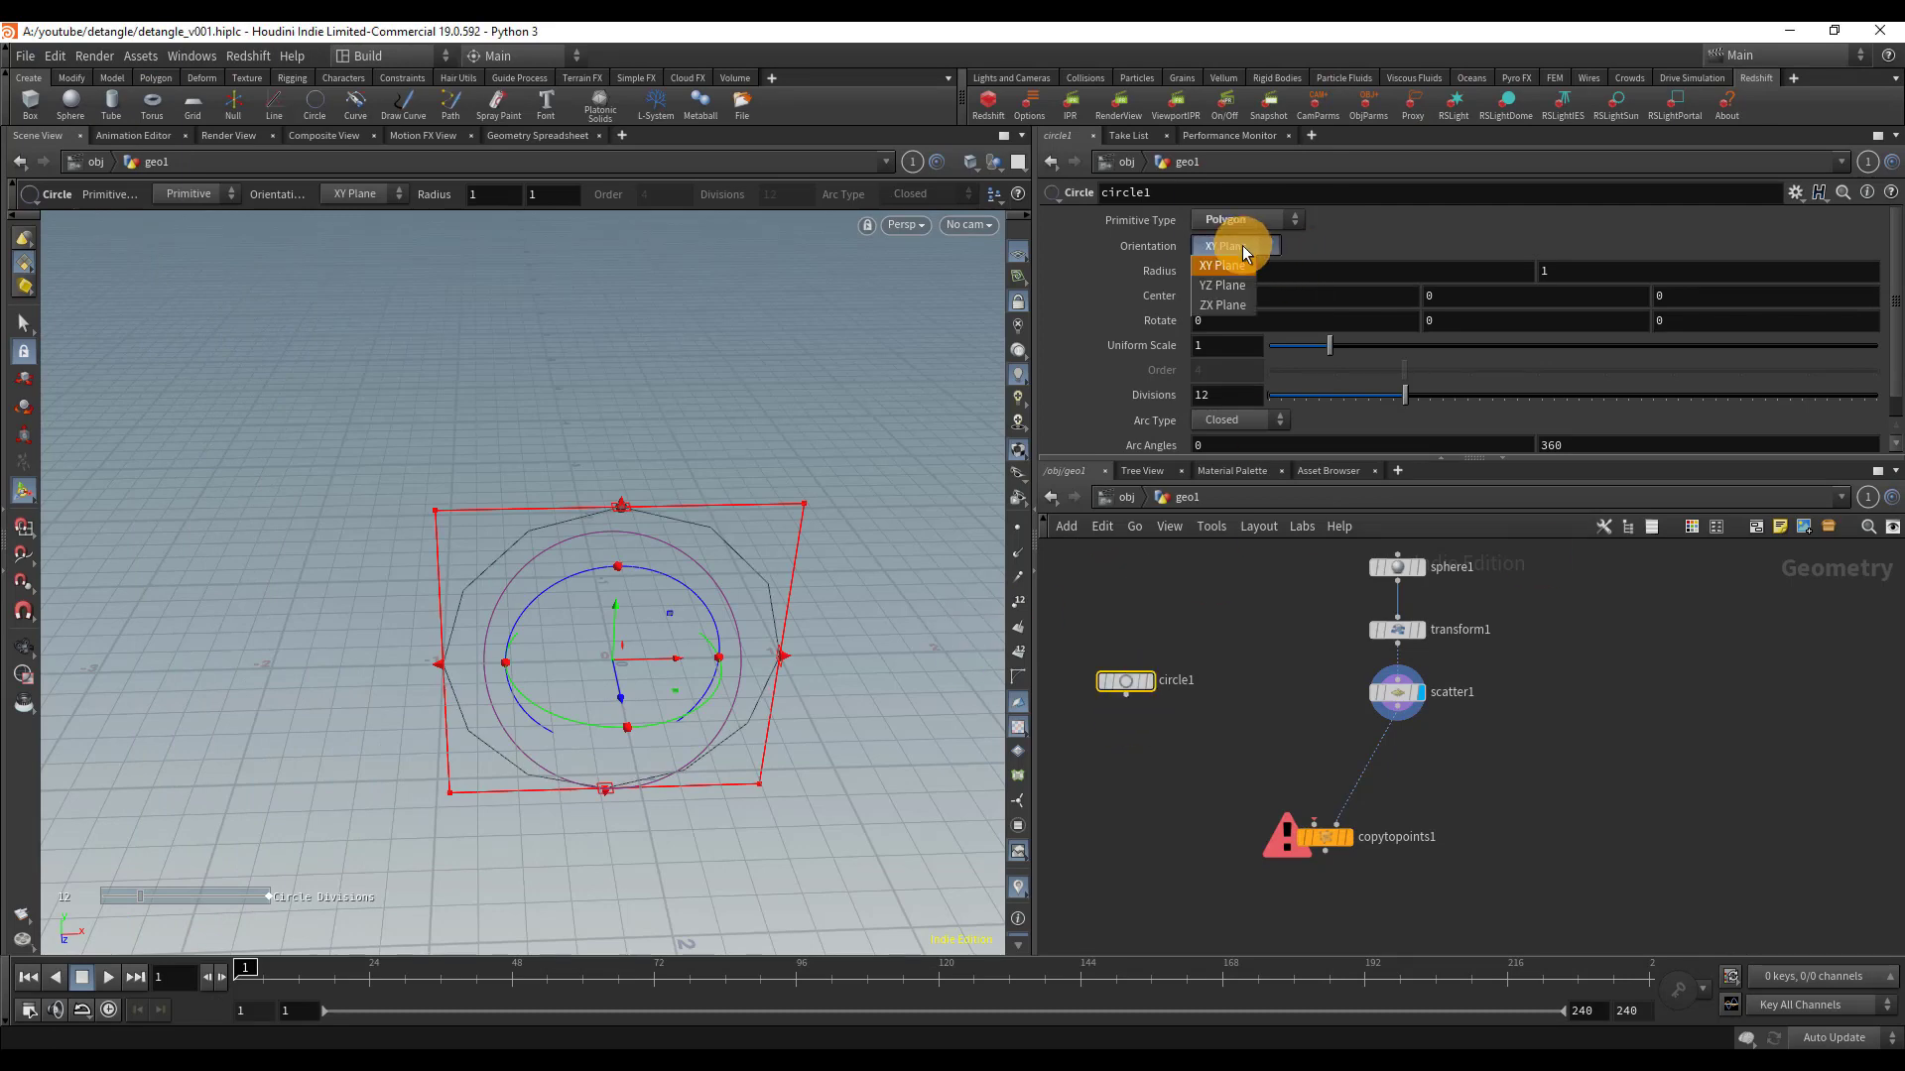
{"action": "left_click", "coordinate": [1220, 306]}
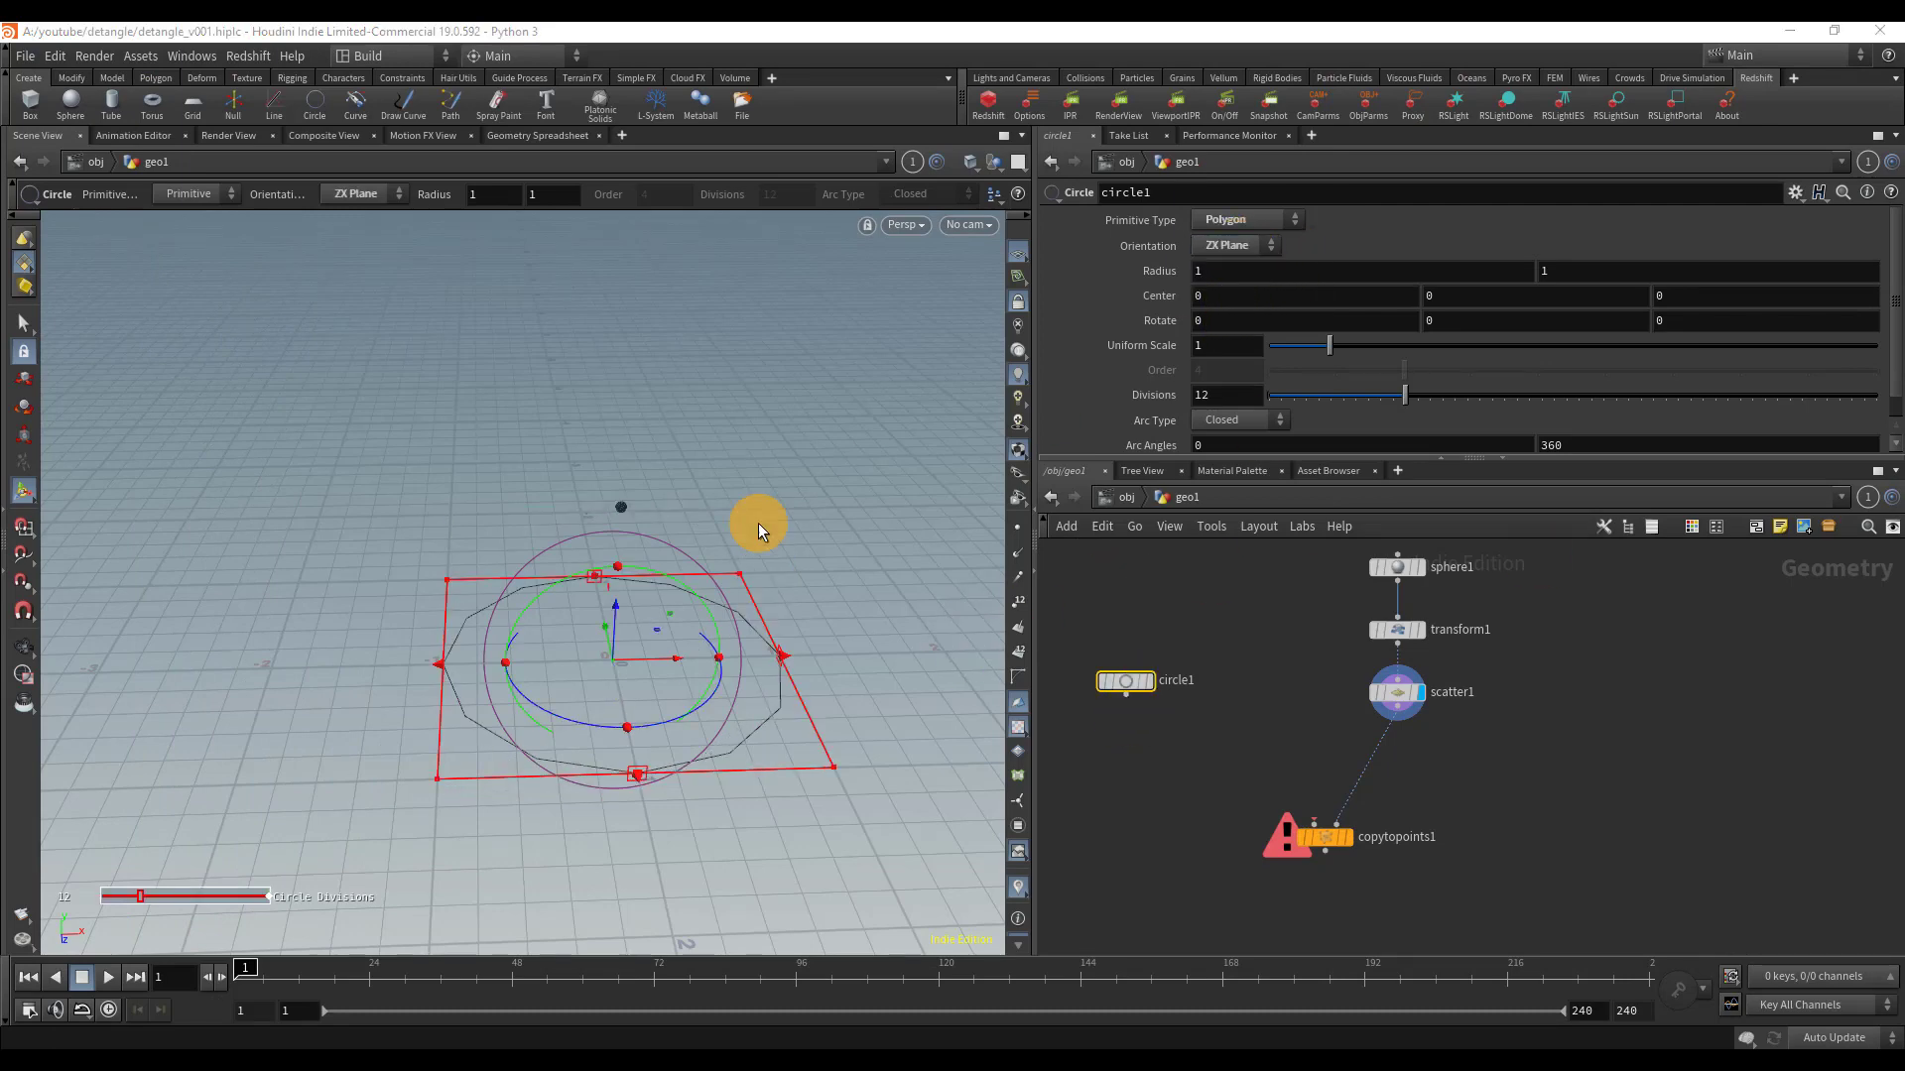
- Give the circle 100 divisions, change its arc type to Open Arc, and set the end arc angle to 300
{"action": "left_click", "coordinate": [1228, 397]}
{"action": "type", "text": "100"}
{"action": "key", "text": "Return"}
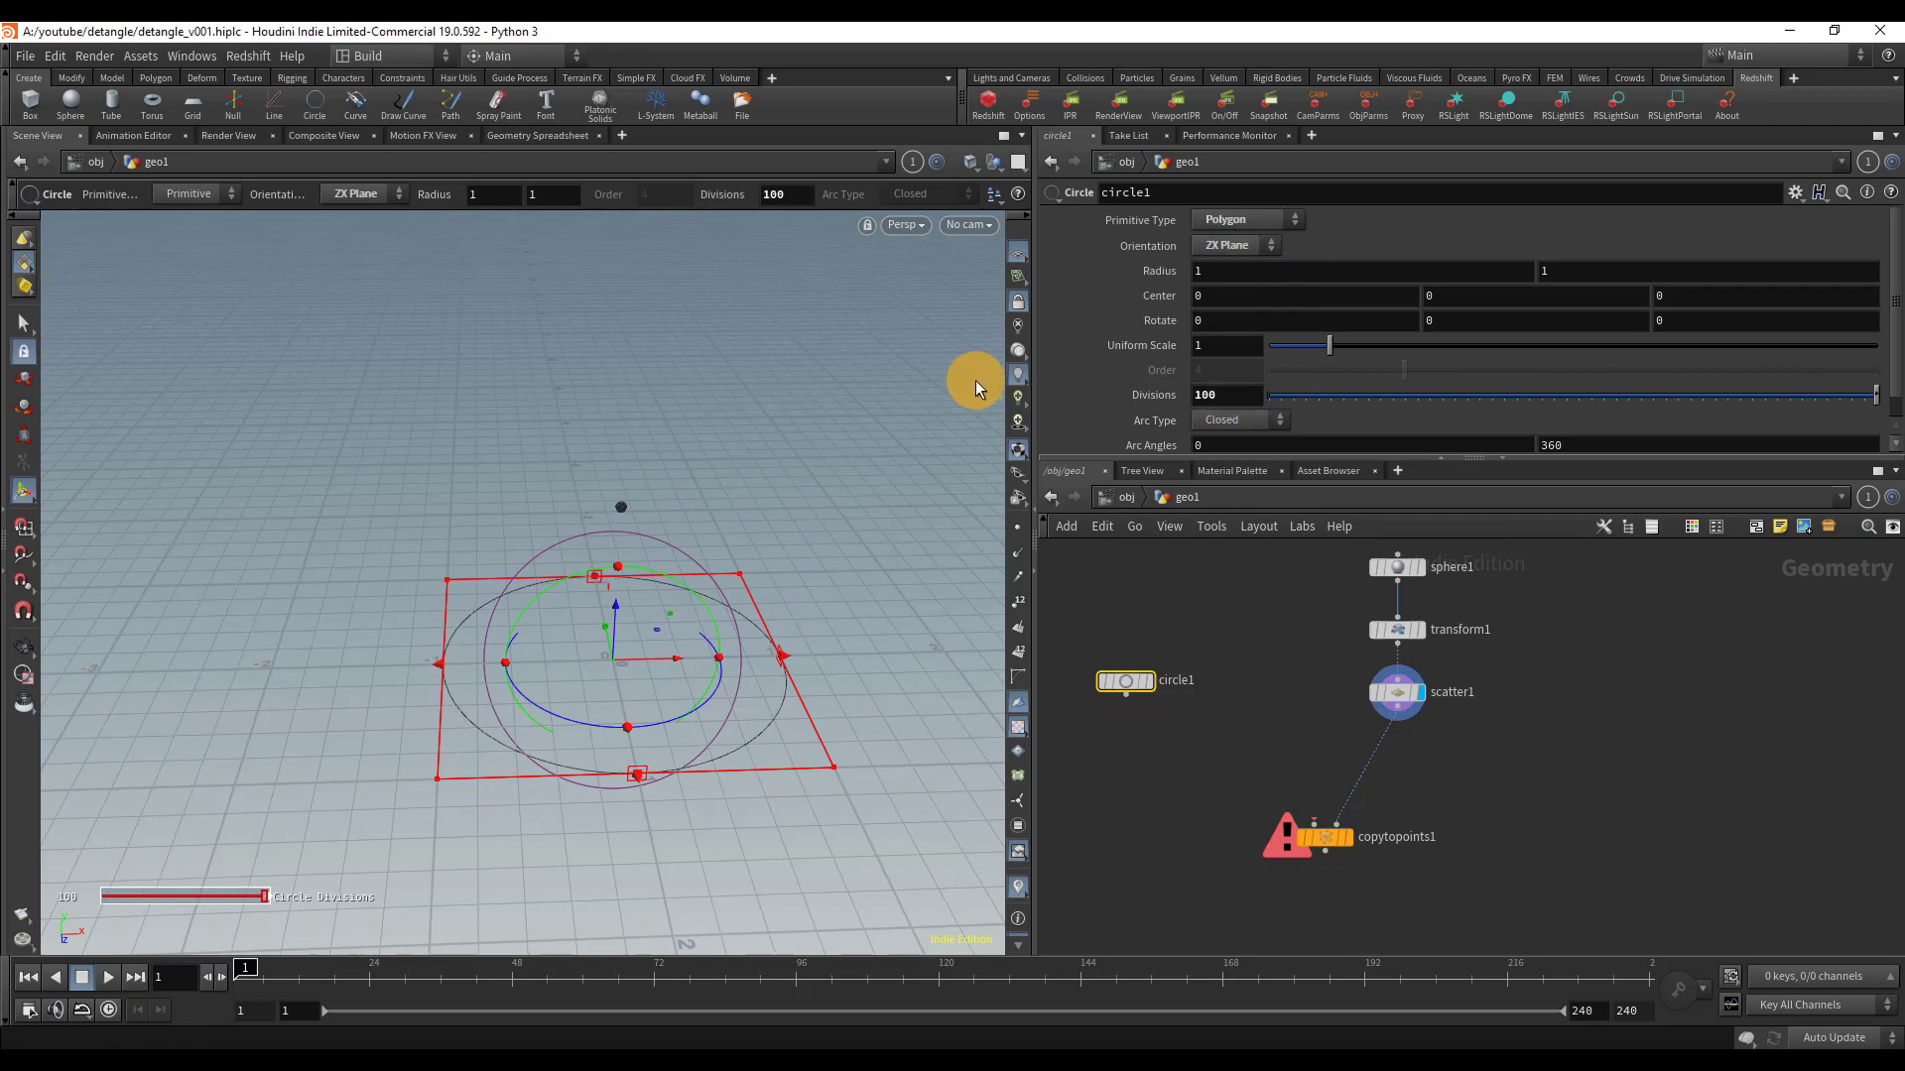
{"action": "scroll", "coordinate": [1277, 399], "scroll_direction": "down", "scroll_amount": 1}
{"action": "left_click", "coordinate": [1262, 434]}
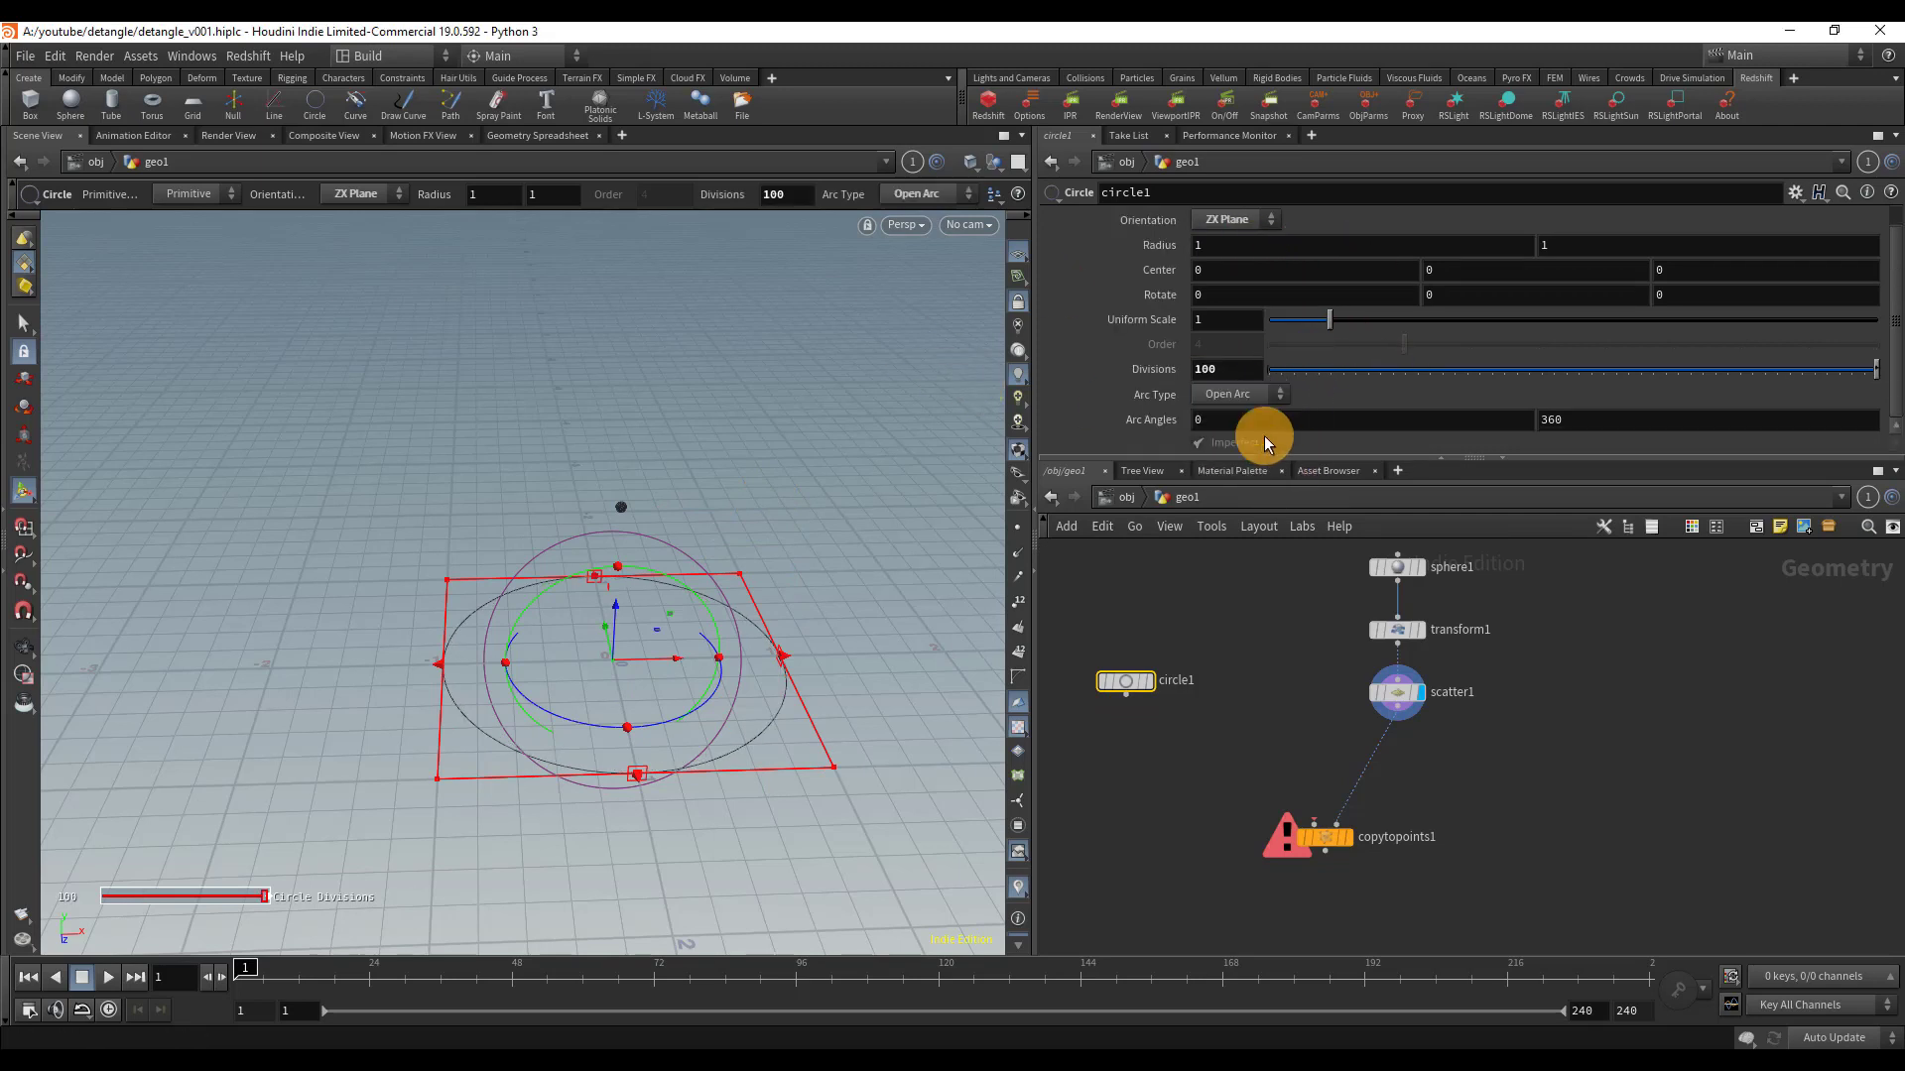
{"action": "left_click", "coordinate": [1666, 421]}
{"action": "type", "text": "300"}
{"action": "key", "text": "Return"}
{"action": "key", "text": "Escape"}
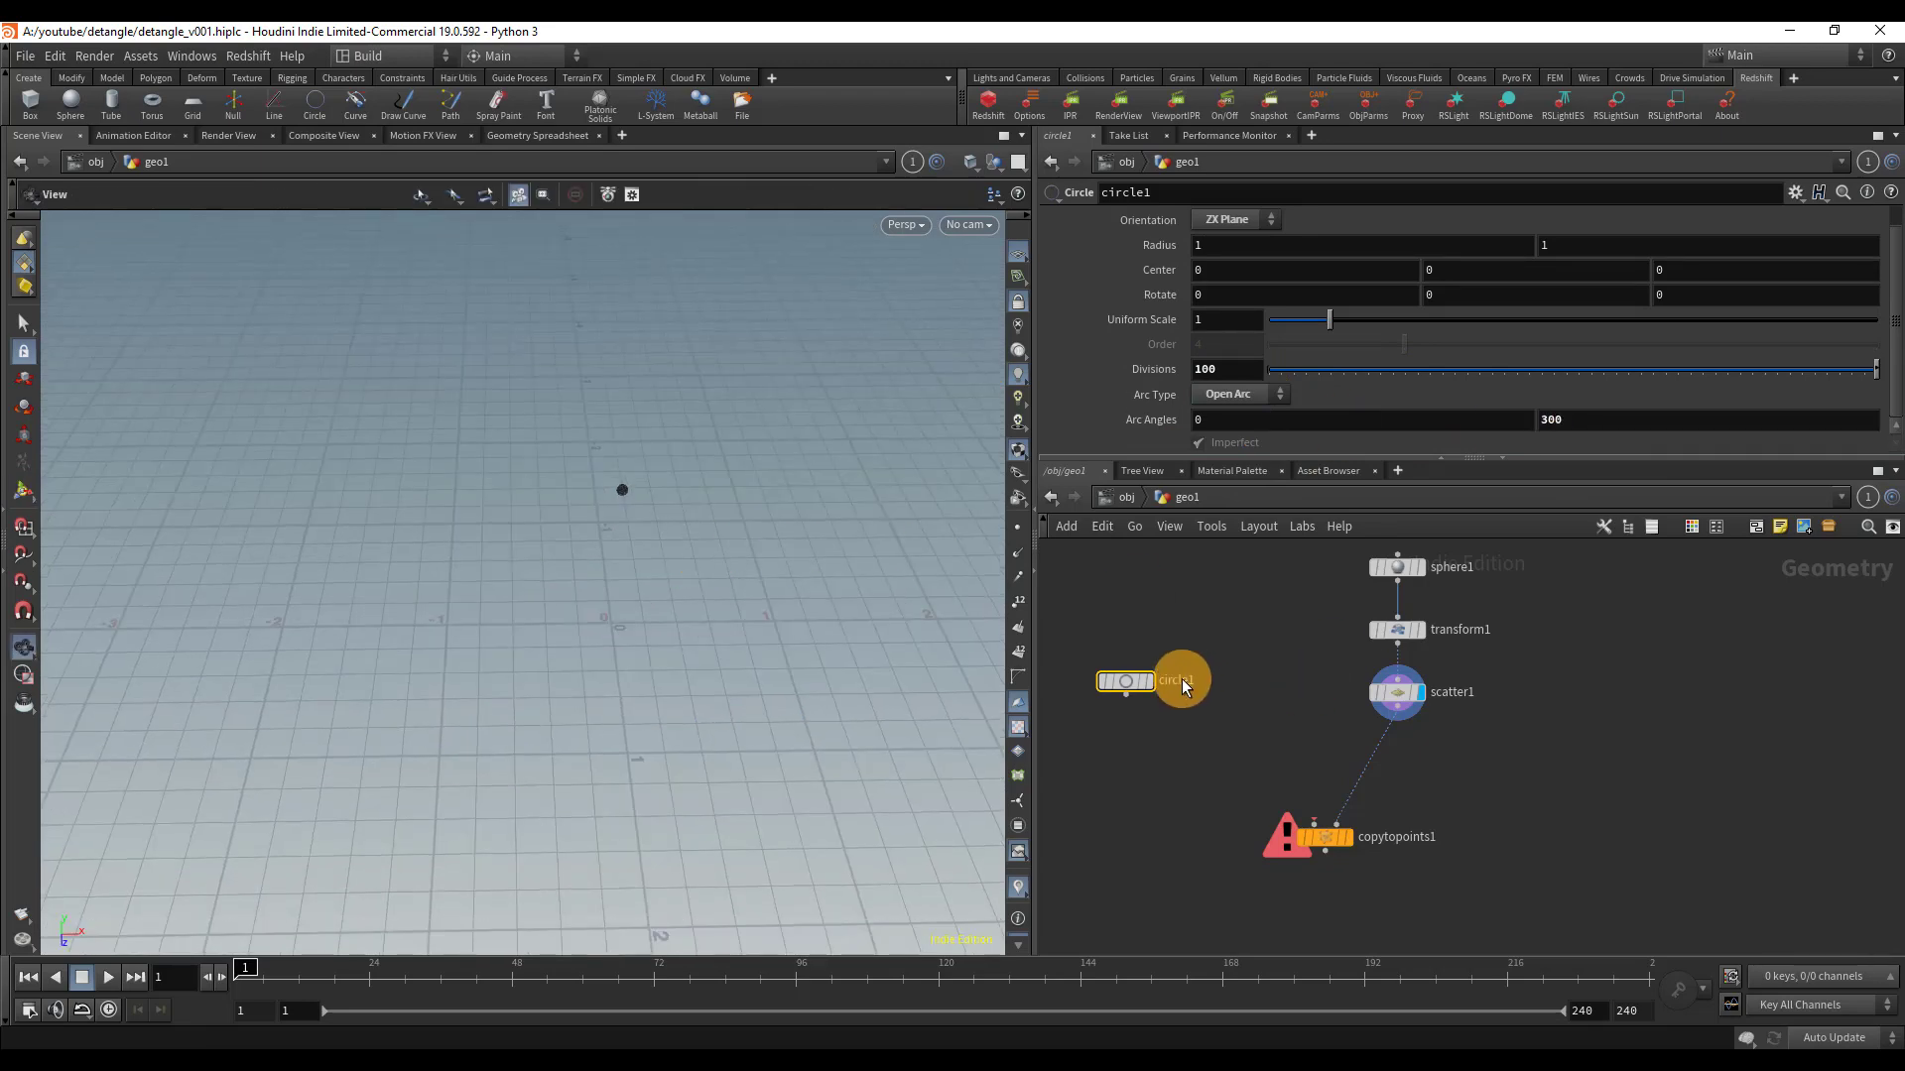
- Turn on the display flag of circle1 and frame the open arc in the viewport
{"action": "key", "text": "r"}
{"action": "key", "text": "f"}
{"action": "left_click_drag", "start_coordinate": [723, 606], "coordinate": [544, 519]}
{"action": "mouse_move", "coordinate": [545, 519]}
{"action": "right_mouse_down"}
{"action": "mouse_move", "coordinate": [247, 523]}
{"action": "mouse_move", "coordinate": [519, 510]}
{"action": "right_mouse_up"}
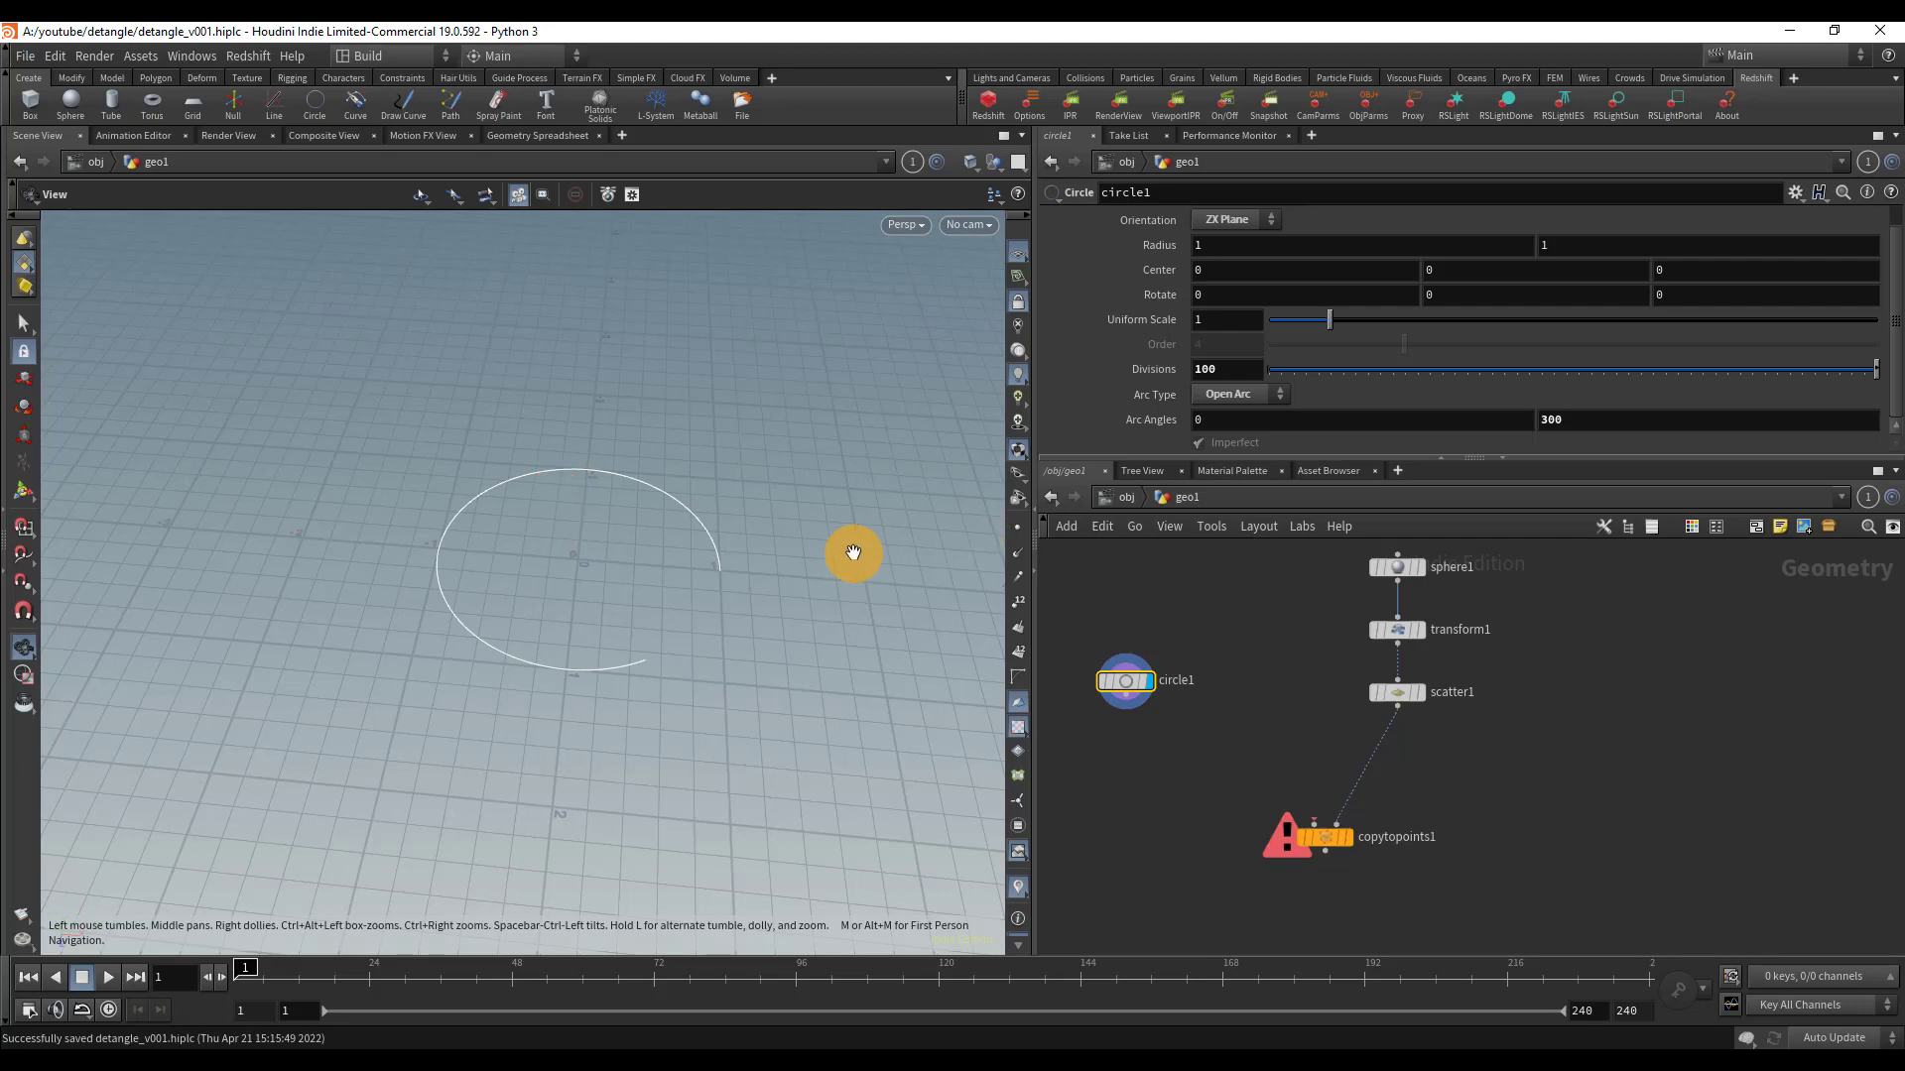
- Connect circle1 to the first input of copytopoints1 and display the copied arcs
{"action": "left_click_drag", "start_coordinate": [1119, 694], "coordinate": [1165, 625]}
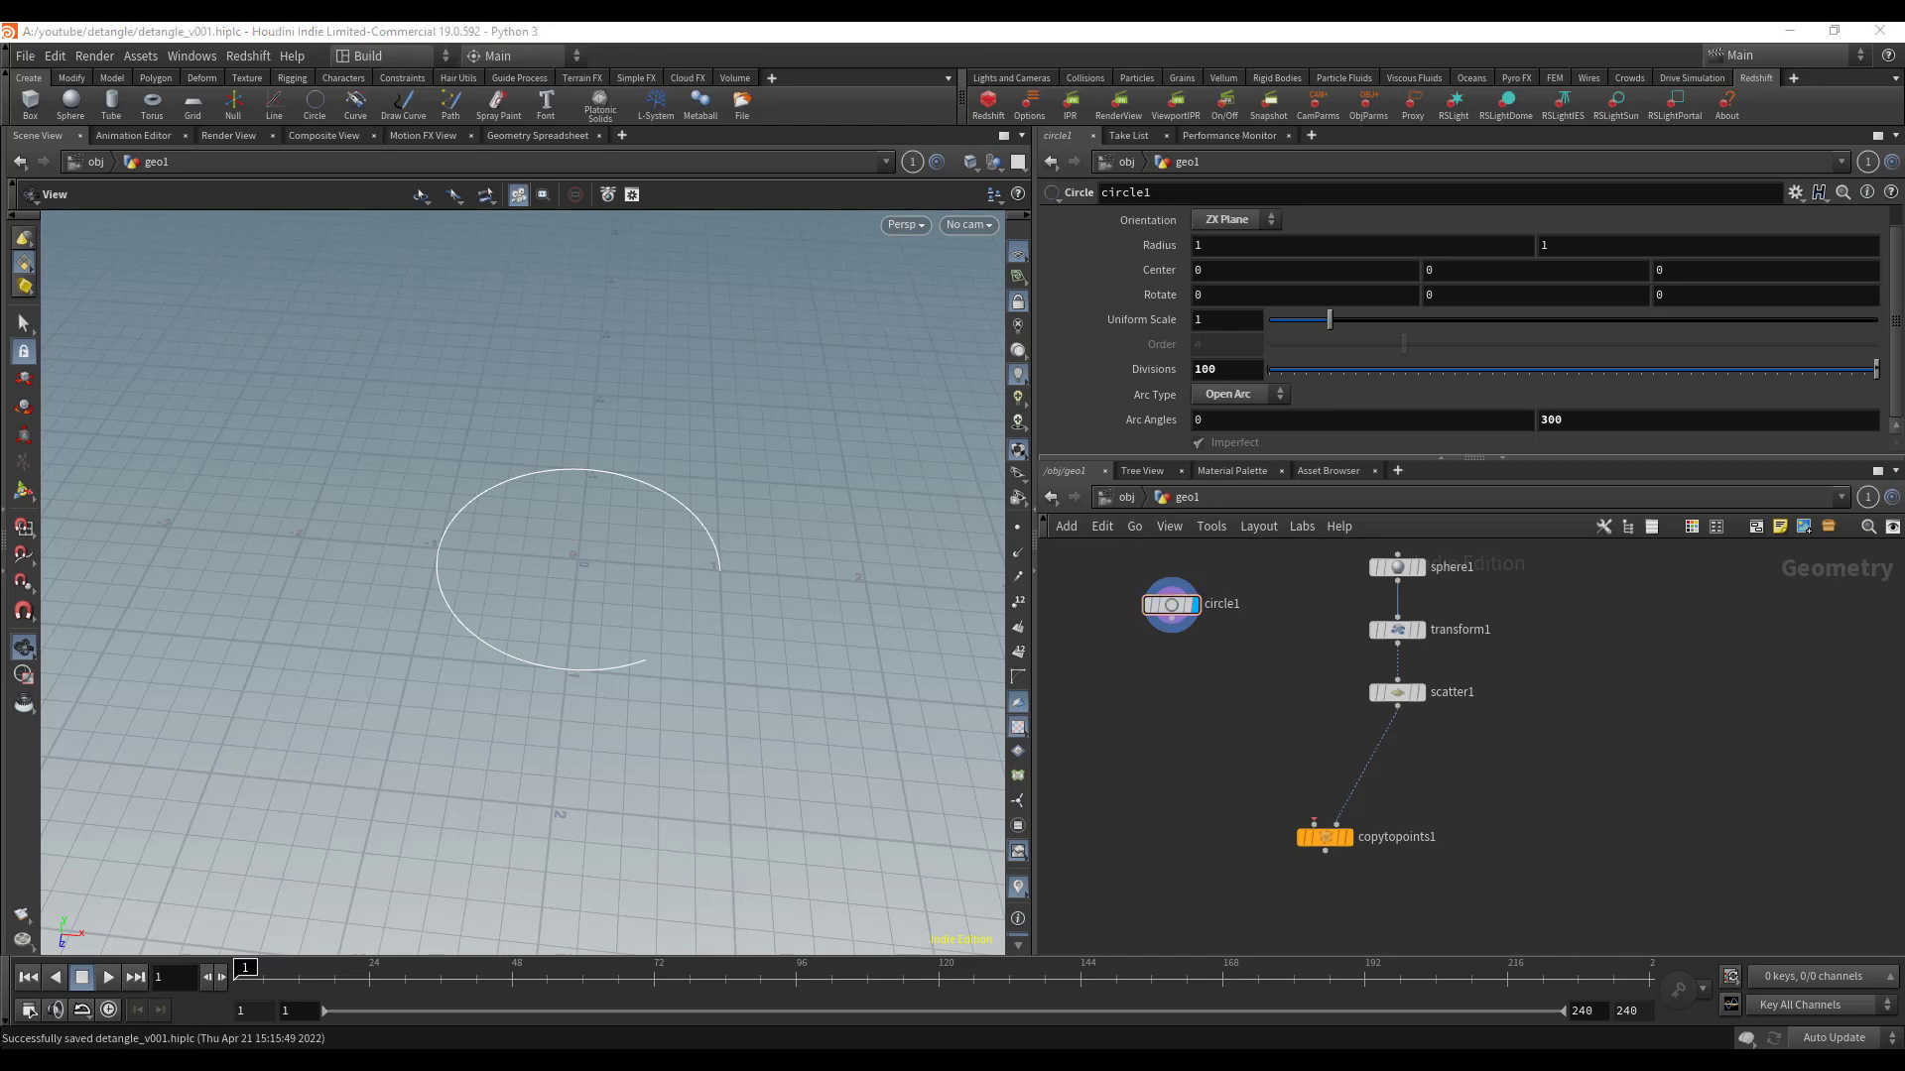
{"action": "left_click_drag", "start_coordinate": [1311, 820], "coordinate": [1198, 653]}
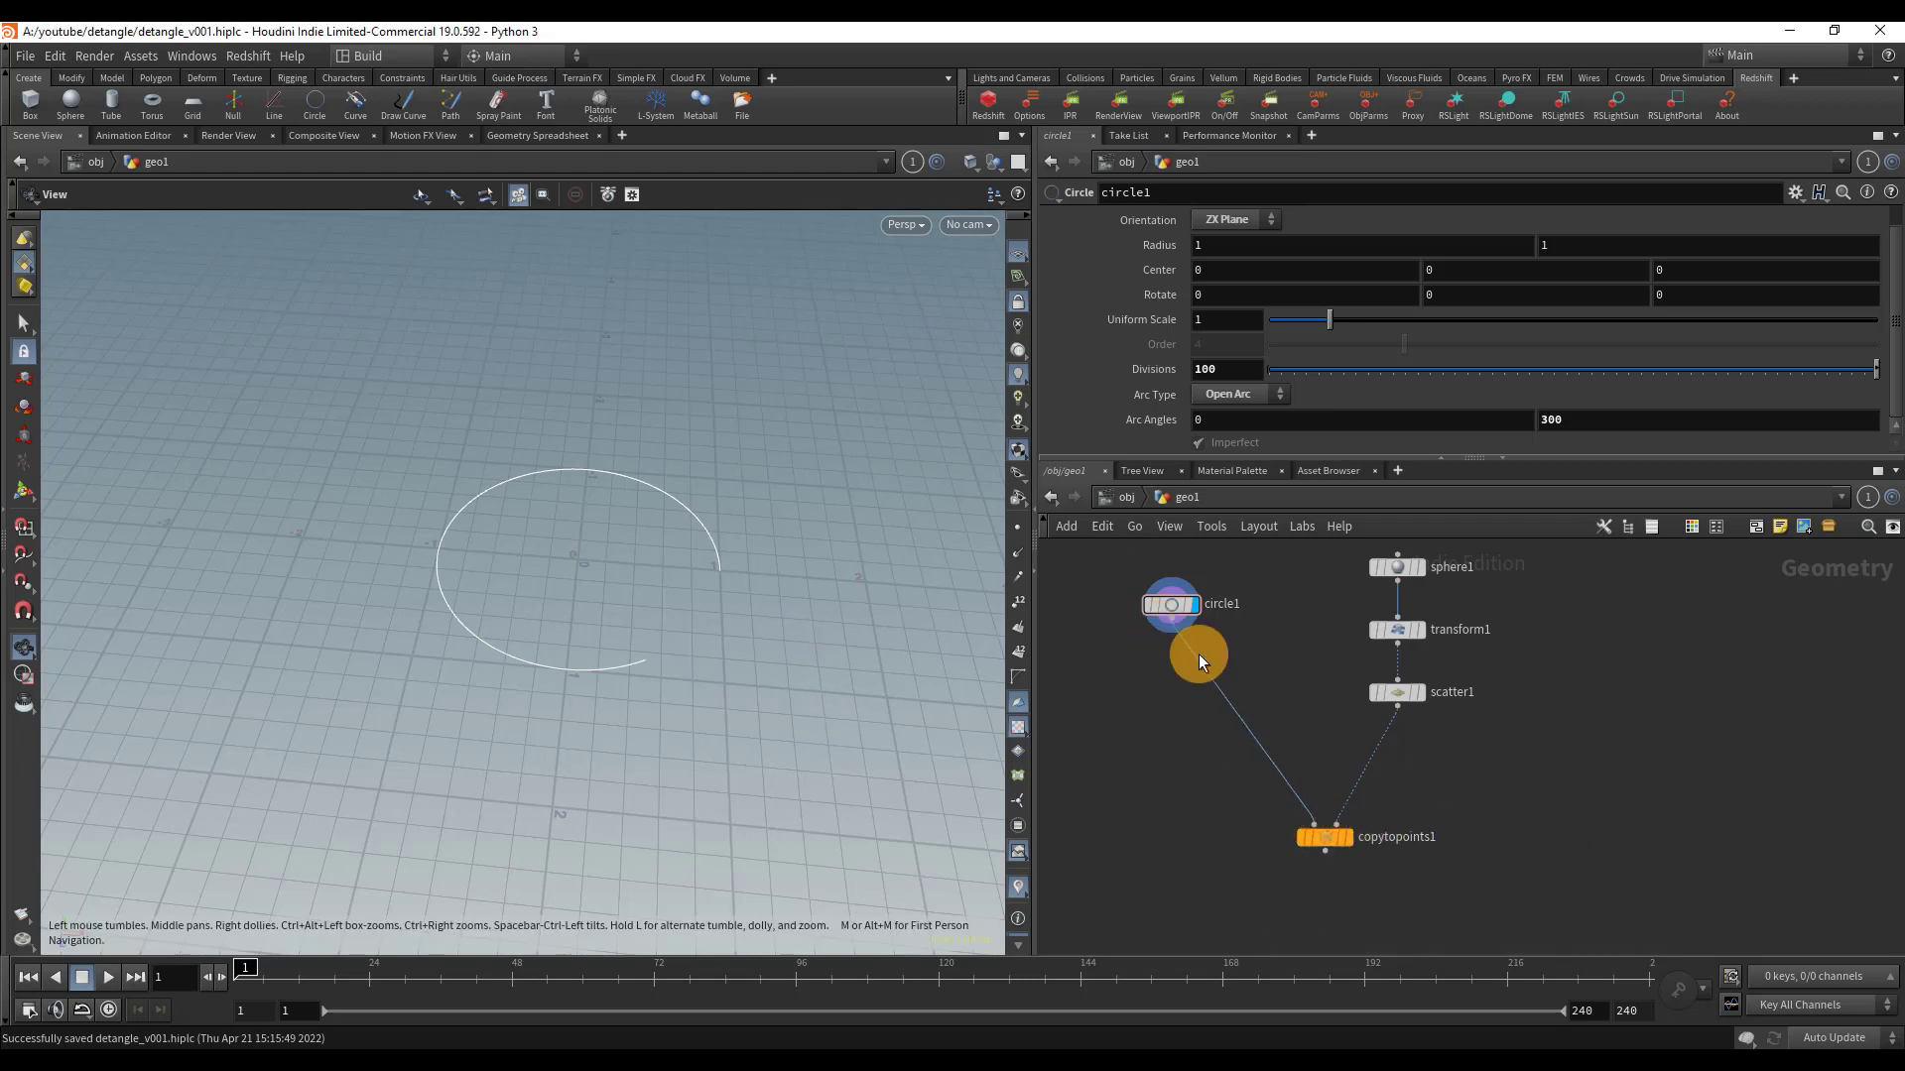
{"action": "left_click", "coordinate": [1349, 841]}
{"action": "left_click_drag", "start_coordinate": [595, 556], "coordinate": [687, 446]}
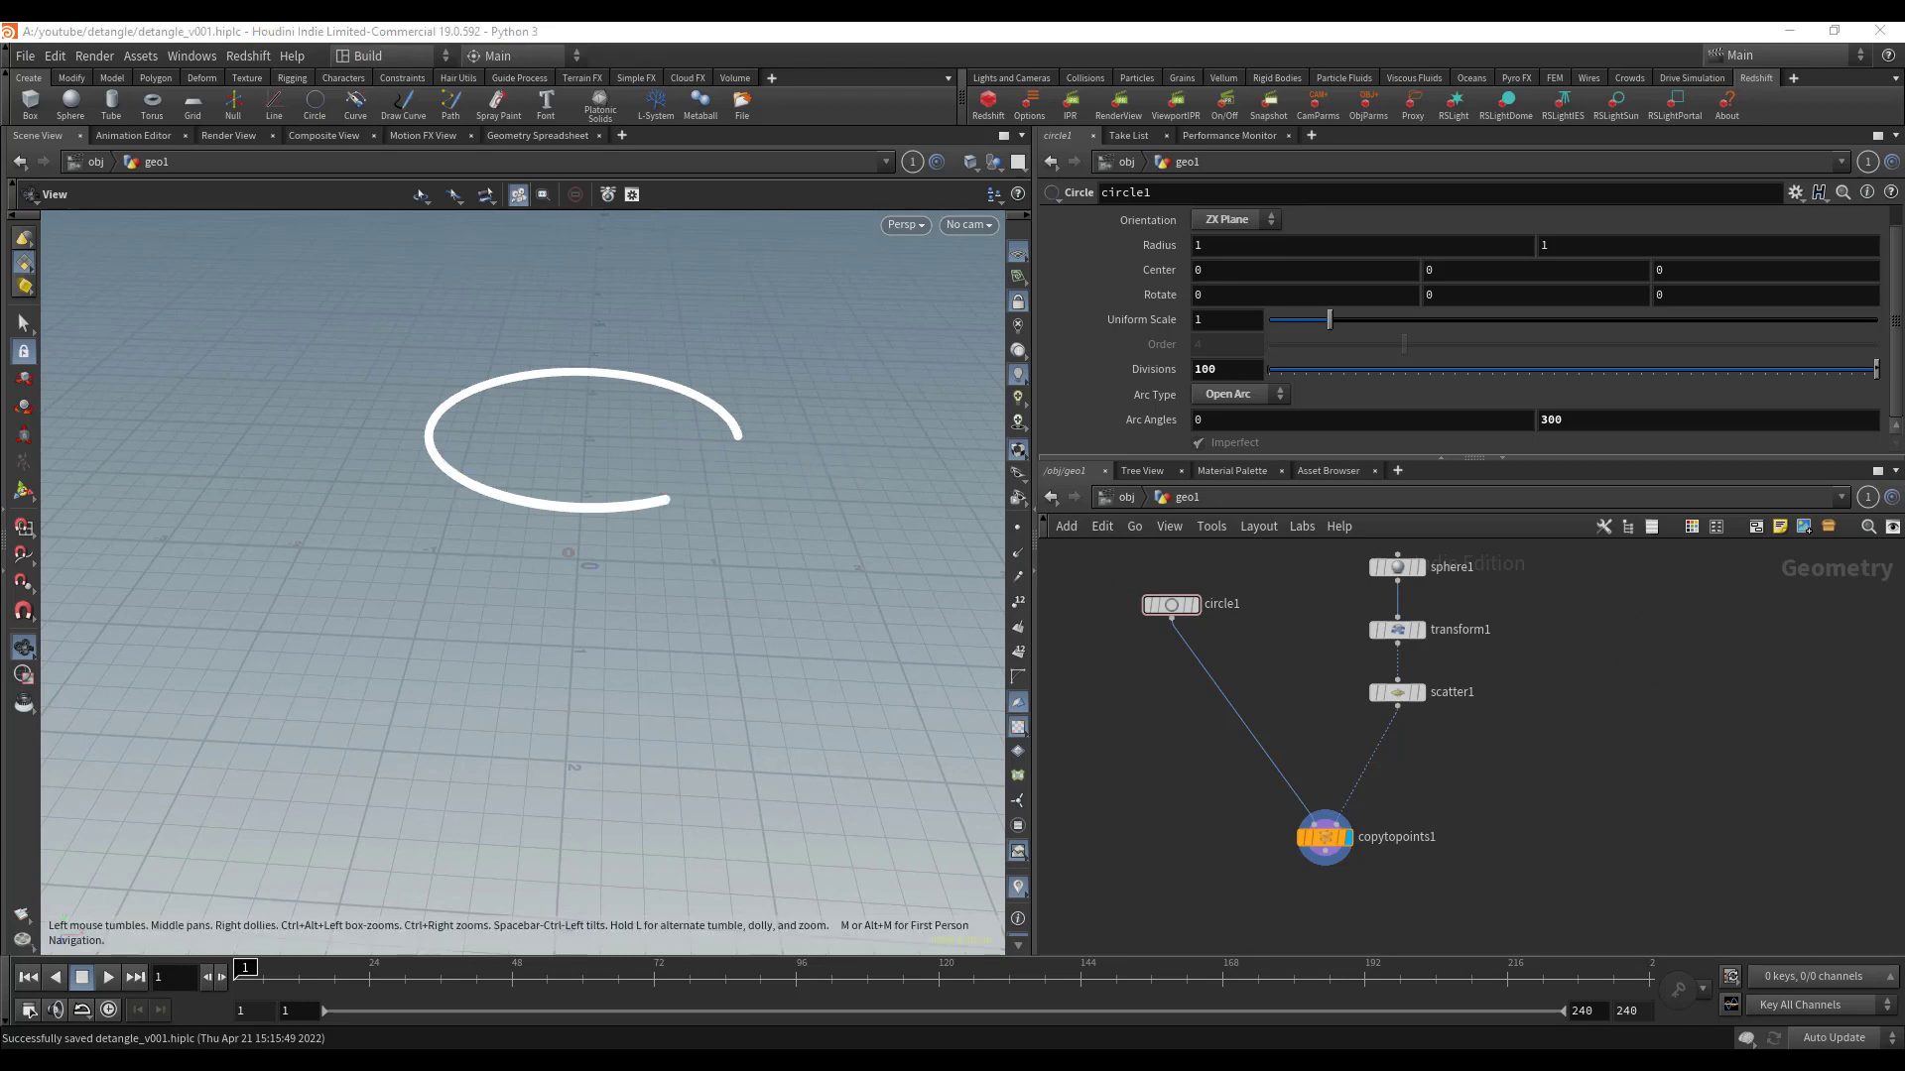
{"action": "left_click", "coordinate": [1325, 837]}
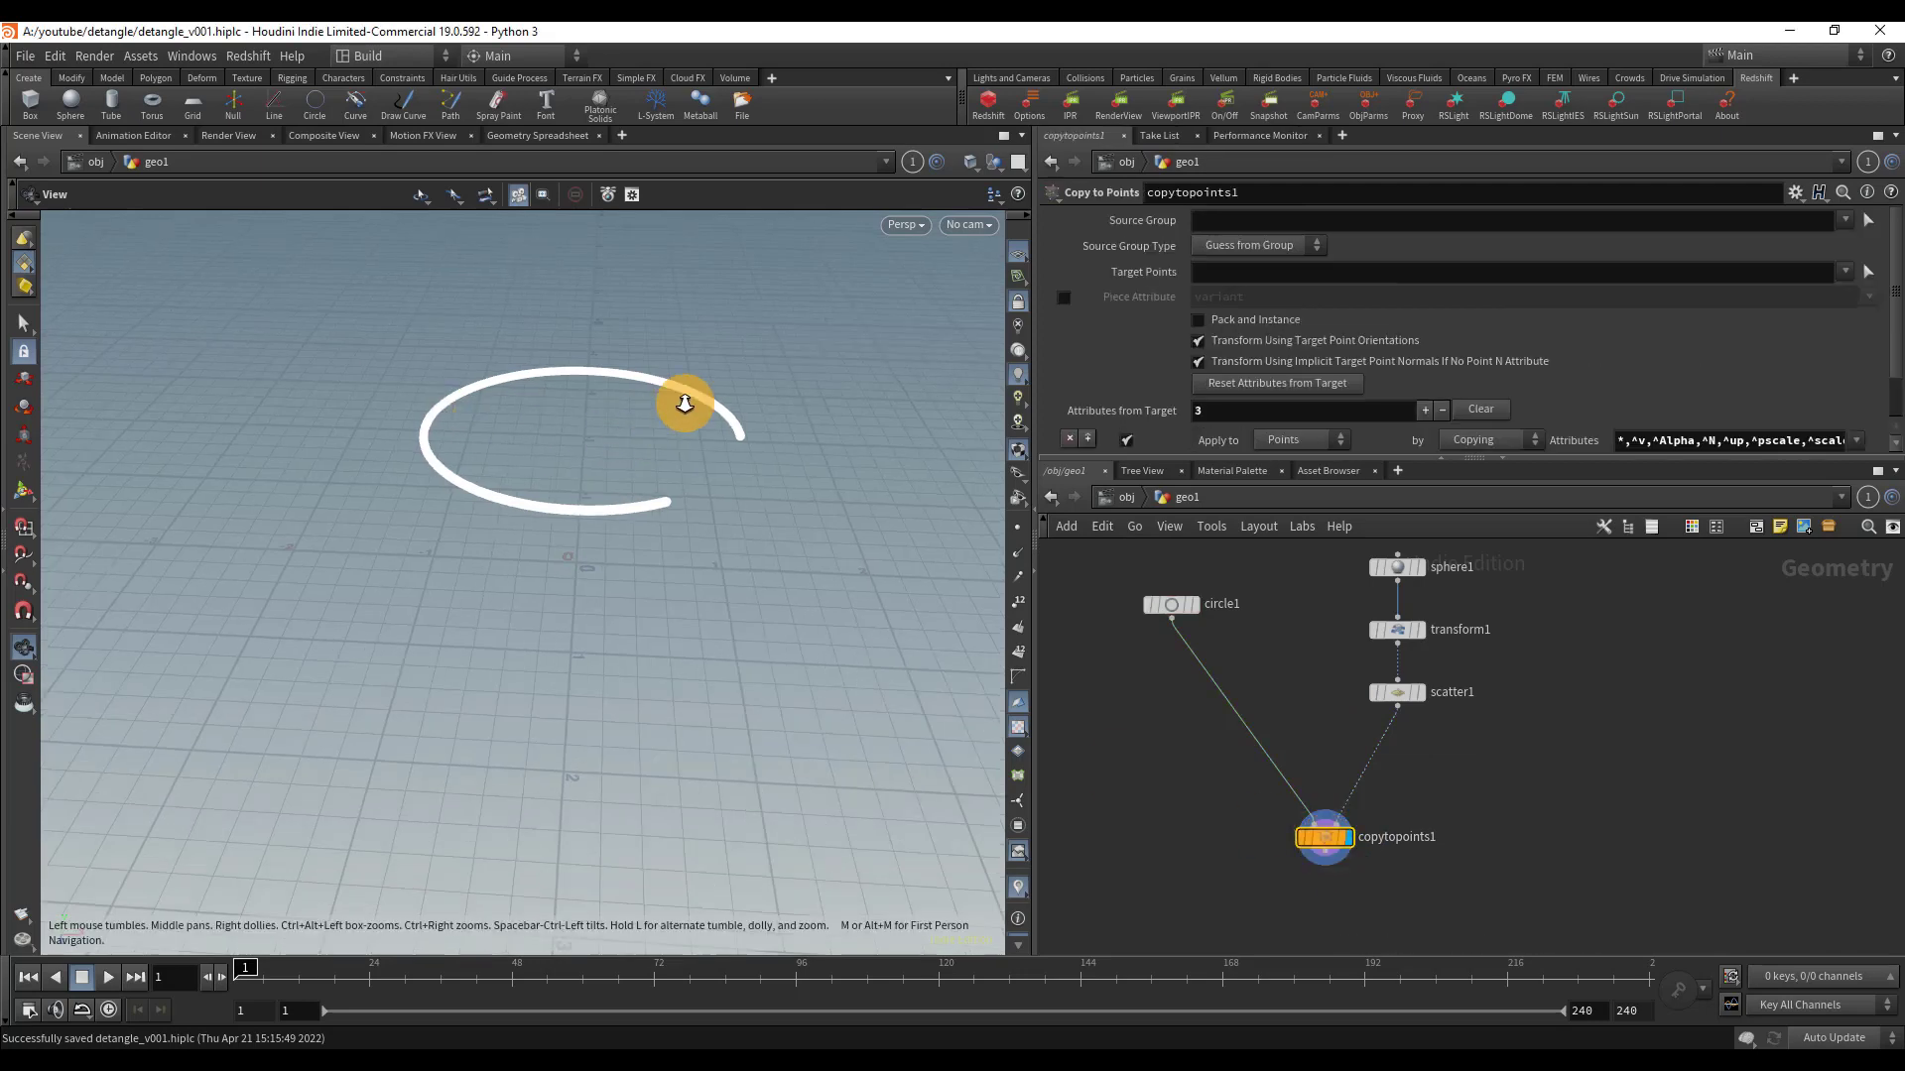
{"action": "scroll", "coordinate": [684, 402], "scroll_direction": "up", "scroll_amount": 3}
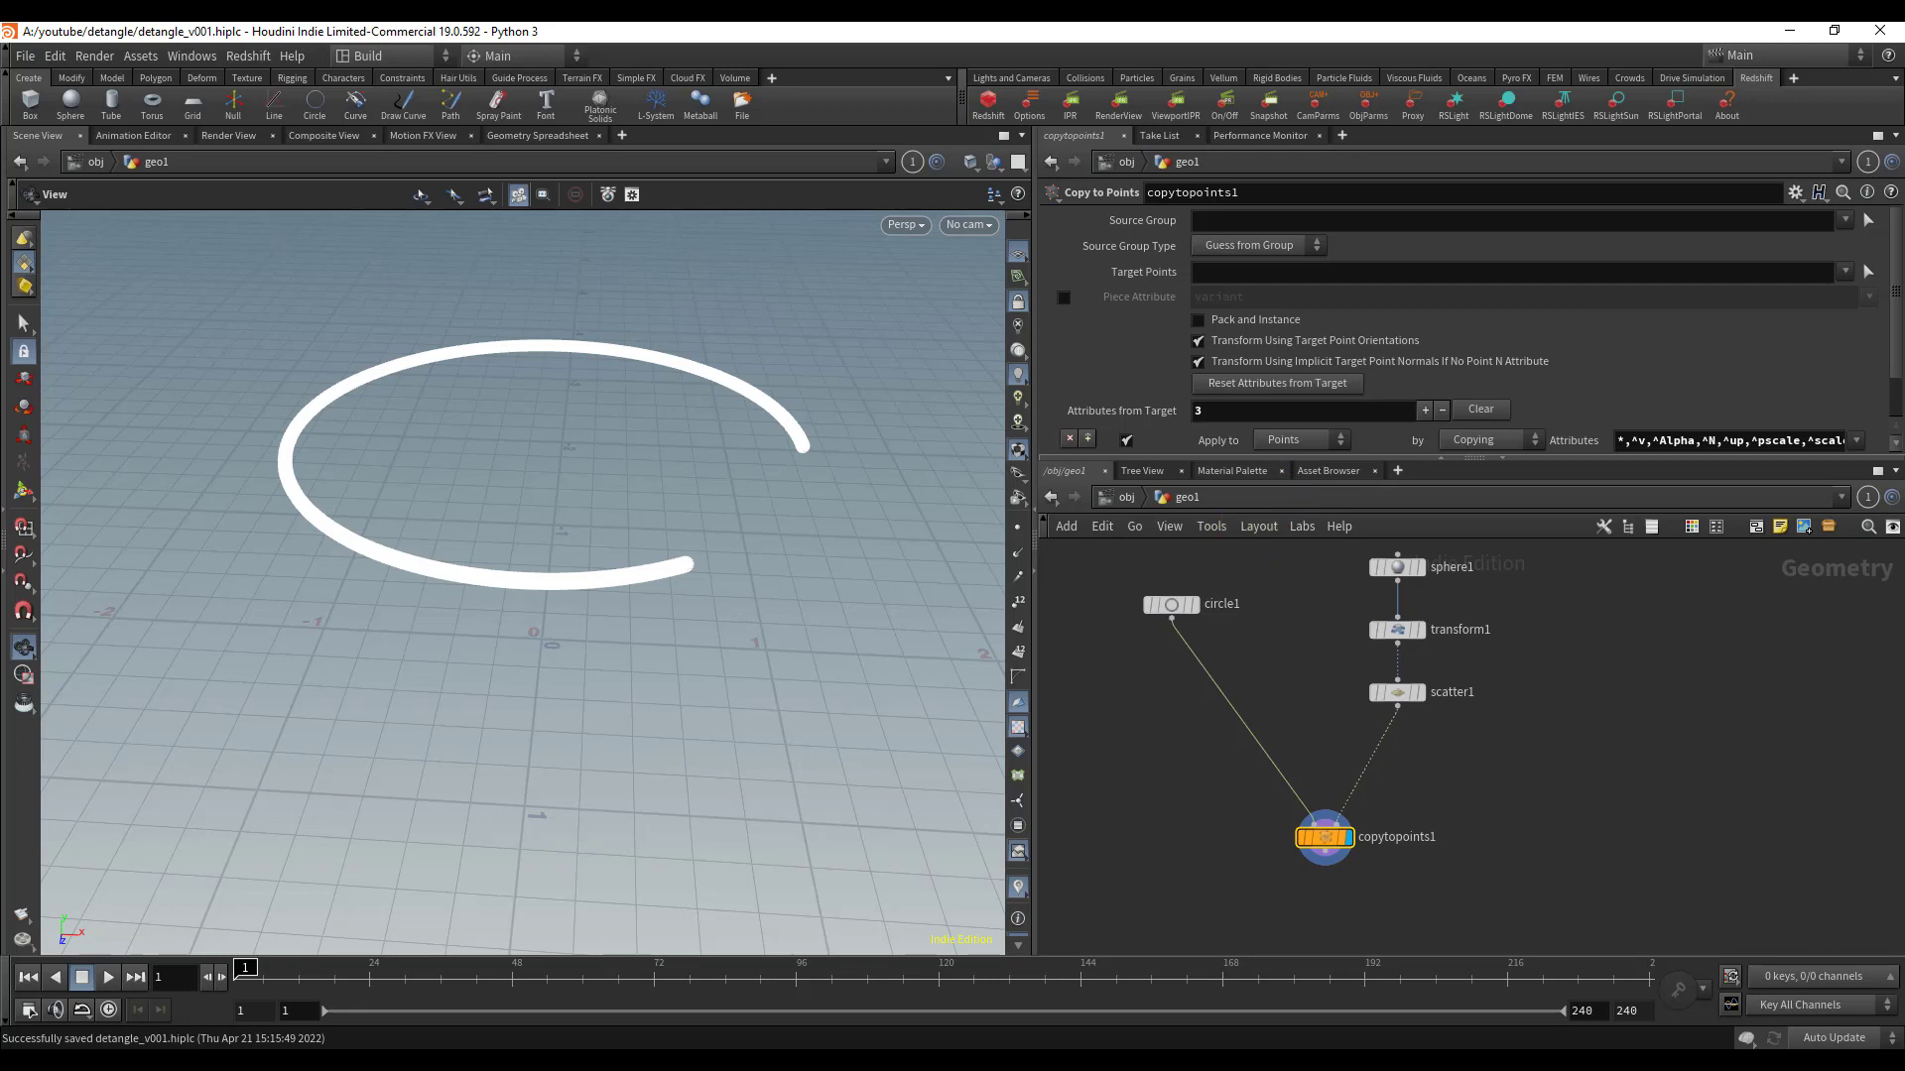
- Insert an Attribute Randomize node between scatter1 and copytopoints1
{"action": "middle_click_drag", "start_coordinate": [1543, 763], "coordinate": [1478, 817]}
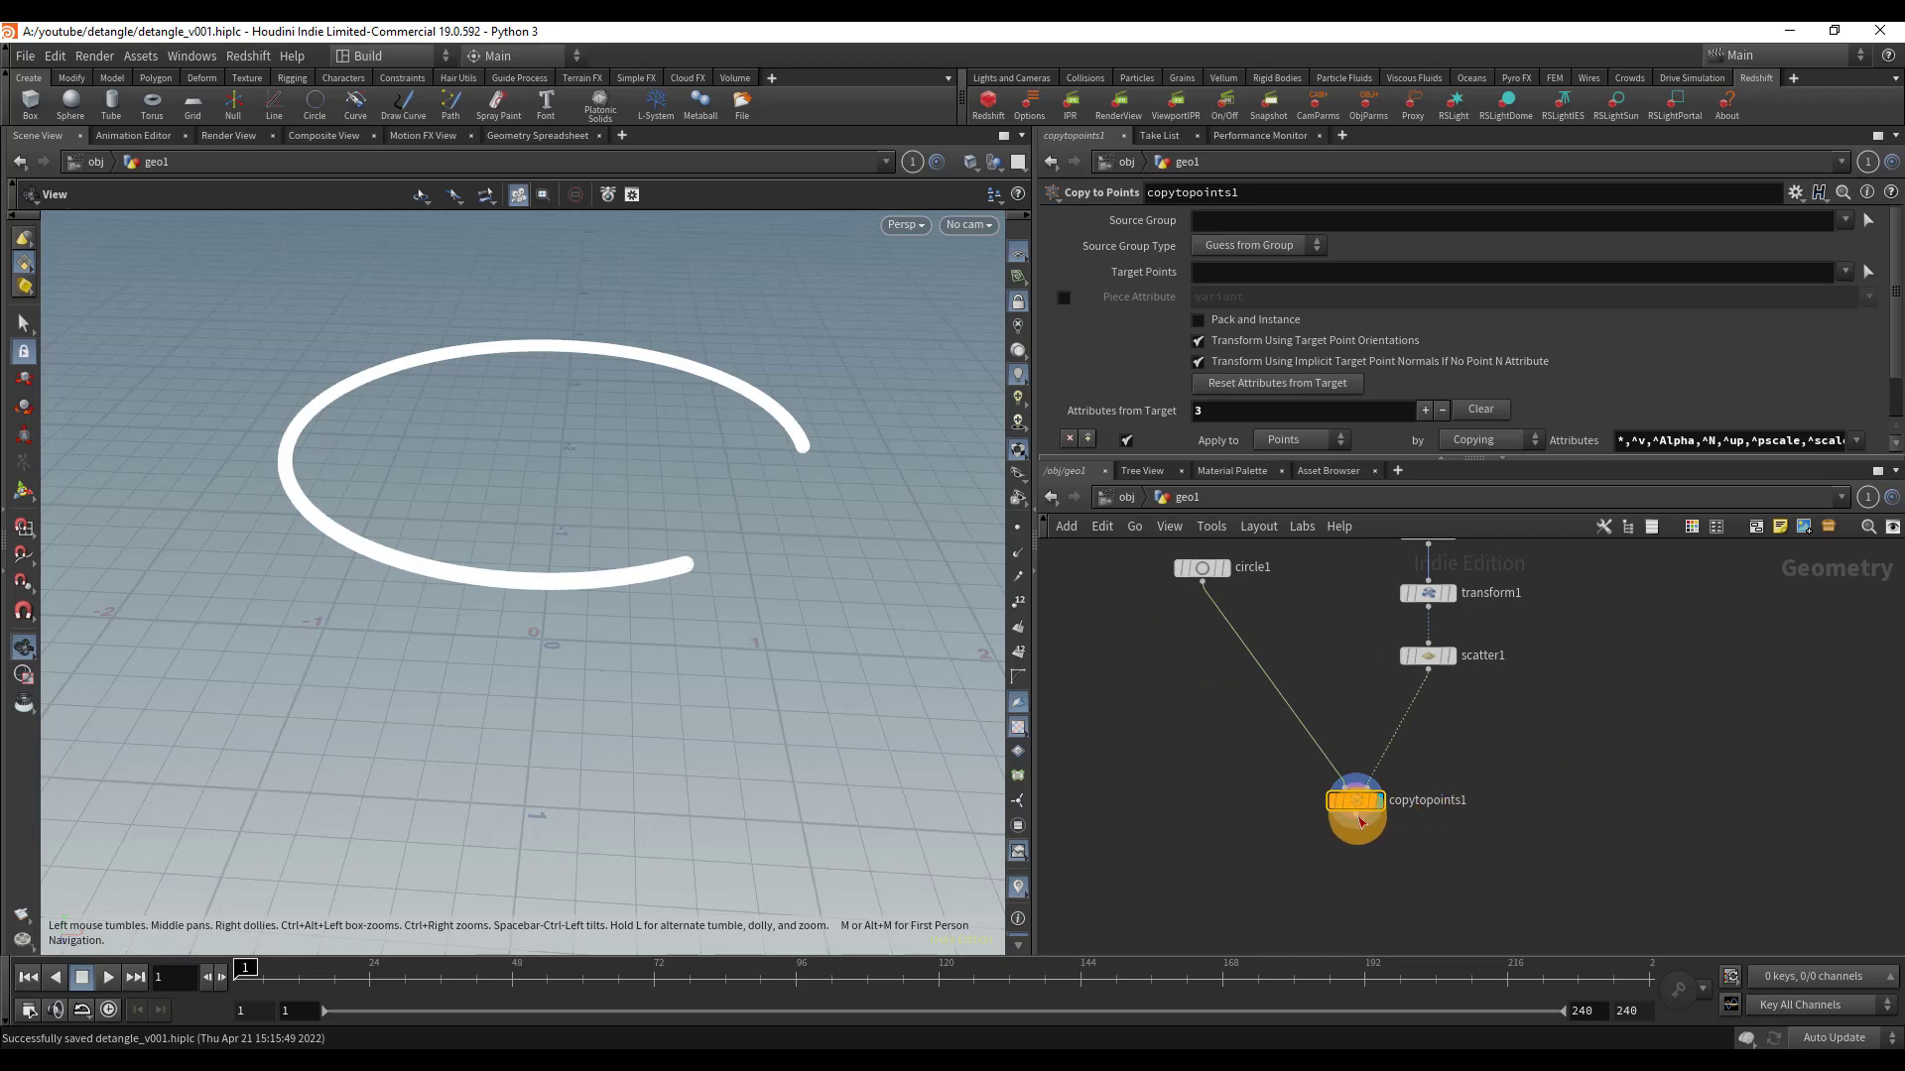
{"action": "left_click_drag", "start_coordinate": [1349, 854], "coordinate": [1349, 862]}
{"action": "key", "text": "Tab"}
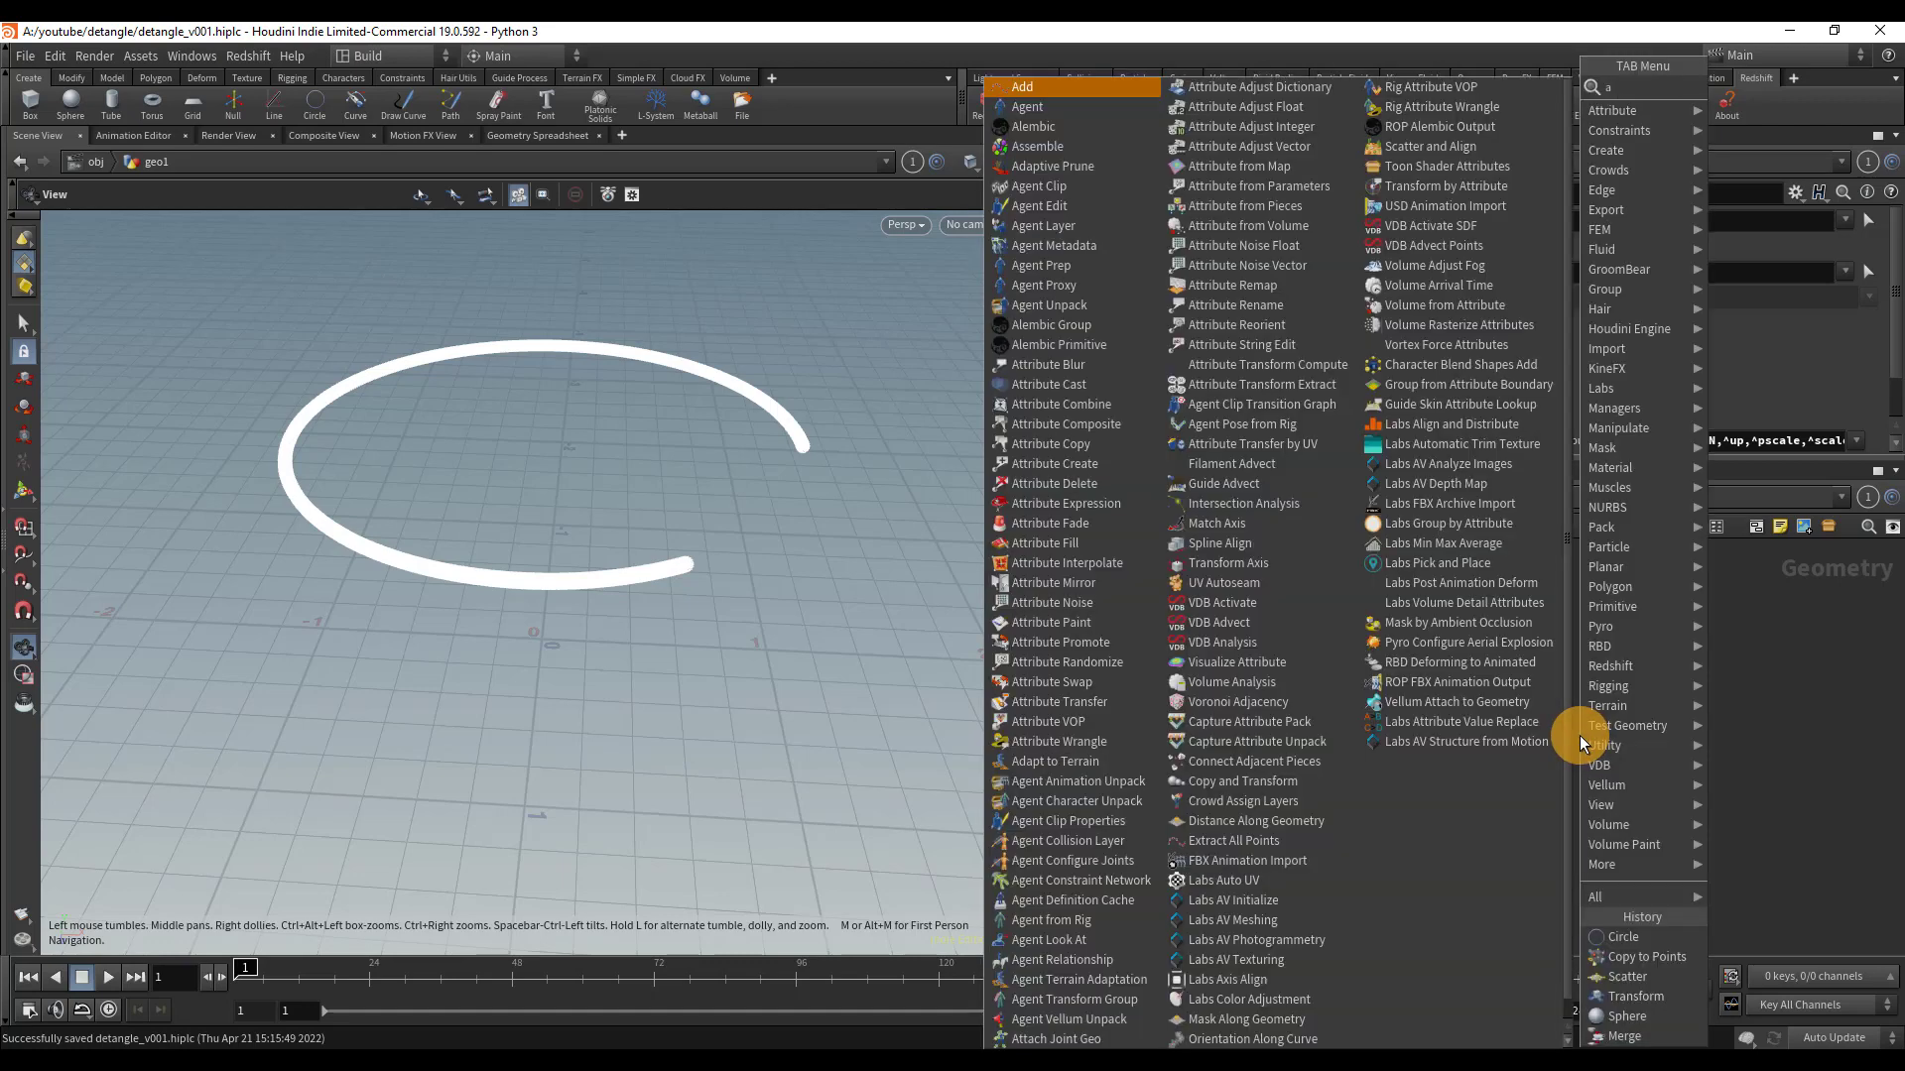
{"action": "type", "text": "aran"}
{"action": "key", "text": "Return"}
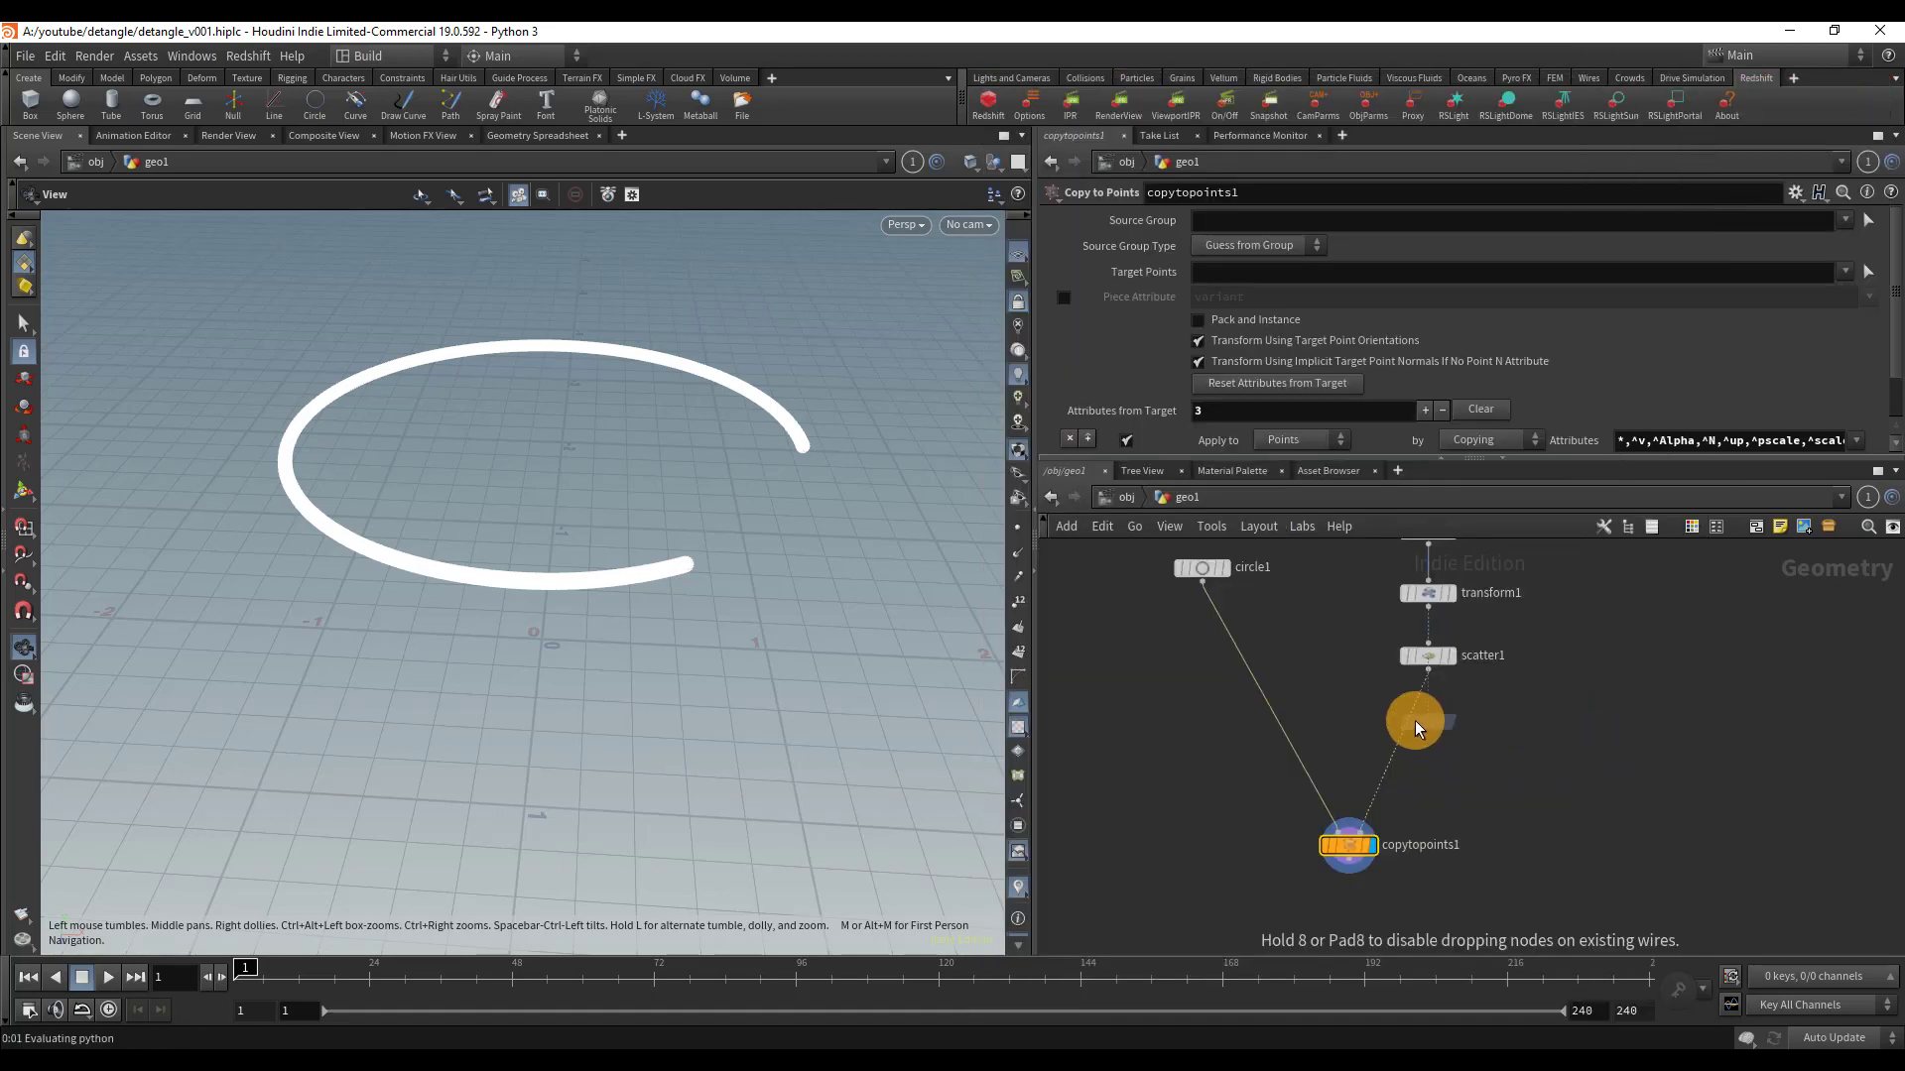
{"action": "left_click", "coordinate": [1414, 732]}
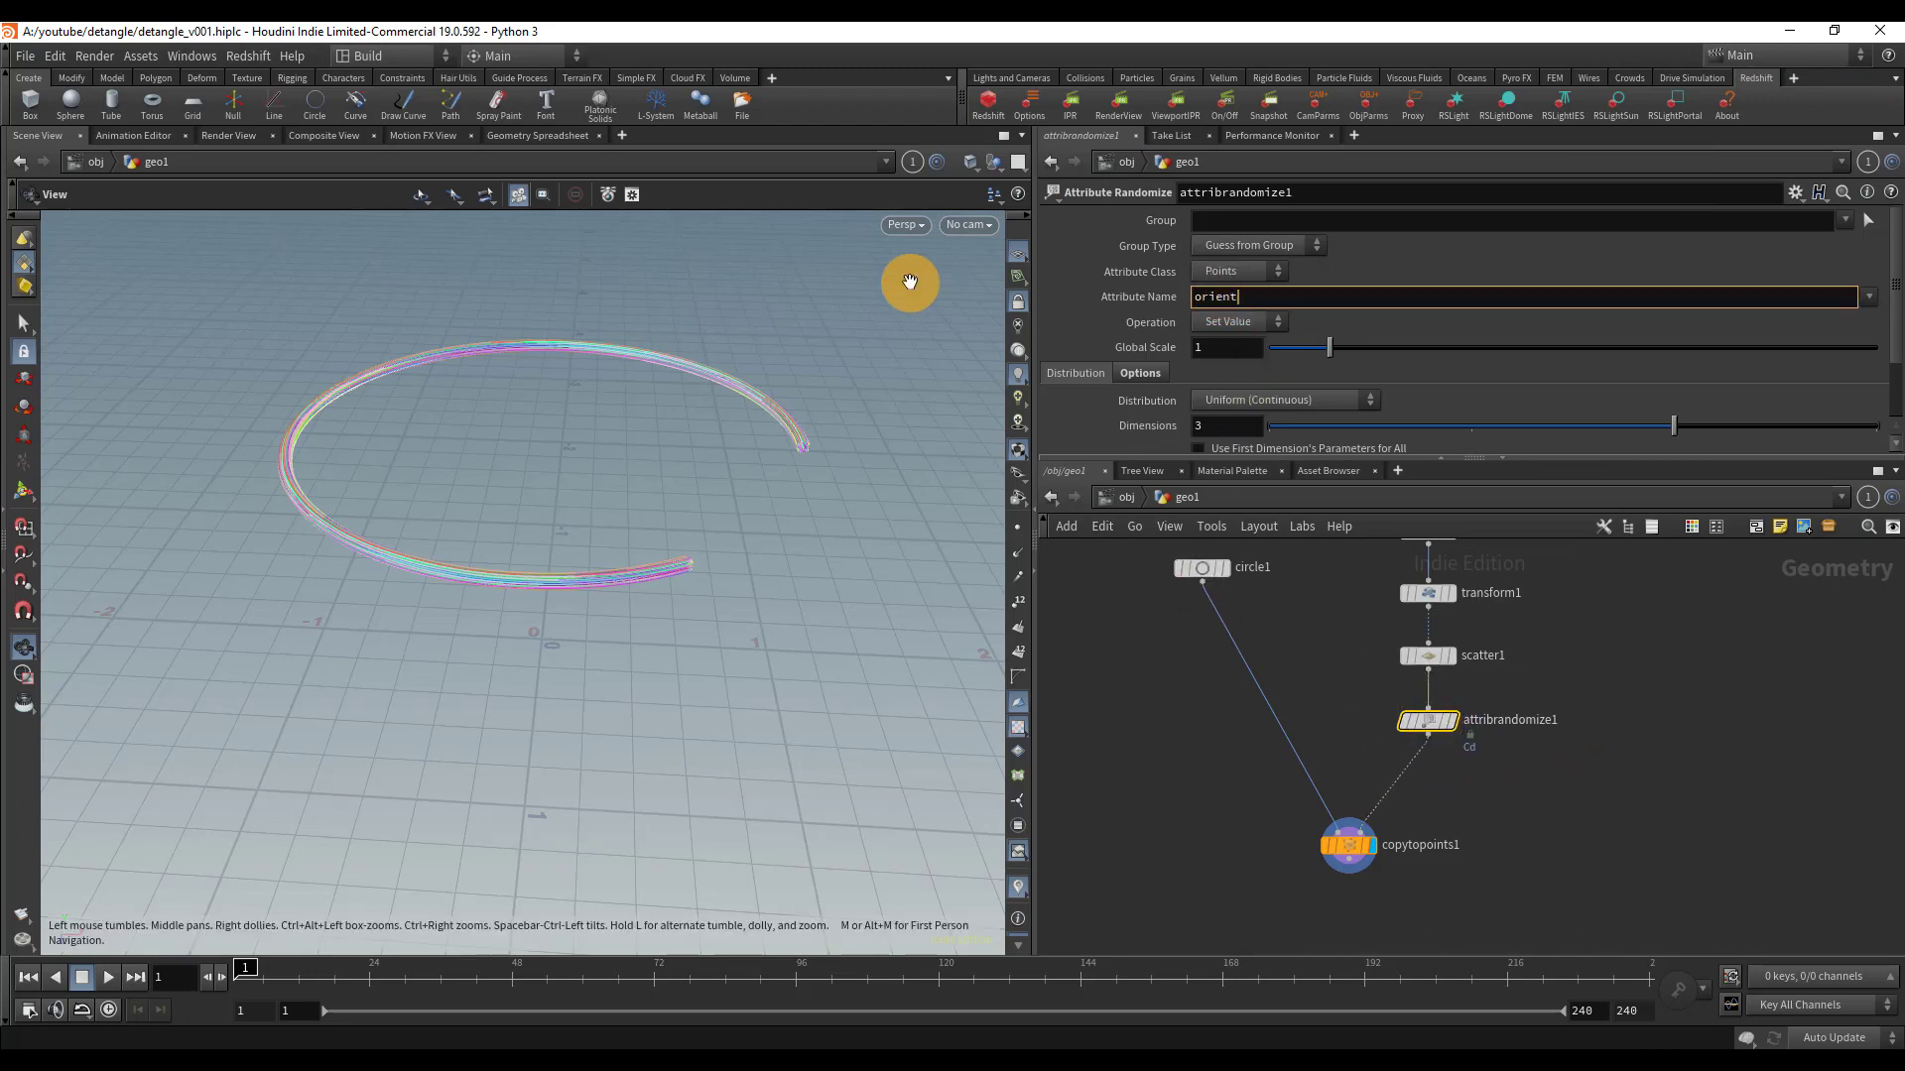
- Set the randomized attribute name to orient and its dimensions to 4
{"action": "key", "text": "Return"}
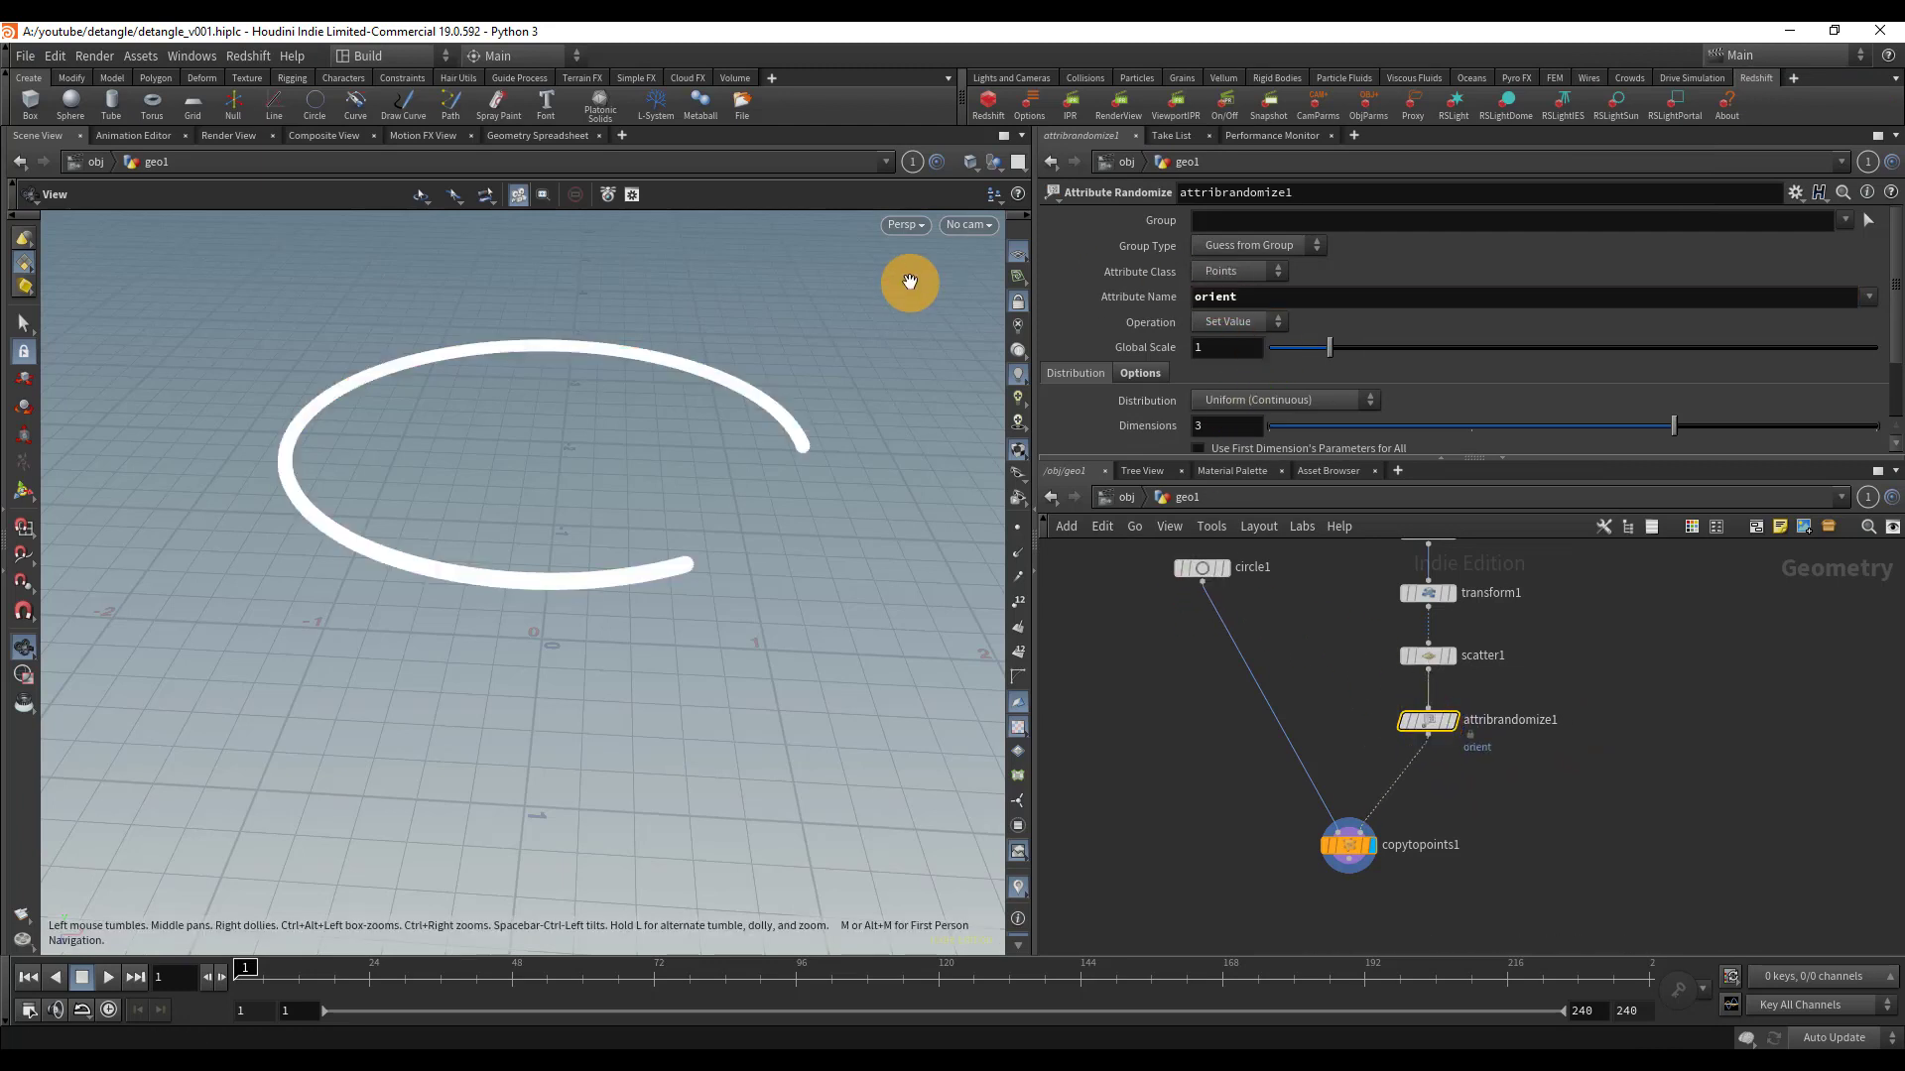
{"action": "scroll", "coordinate": [1228, 413], "scroll_direction": "down", "scroll_amount": 3}
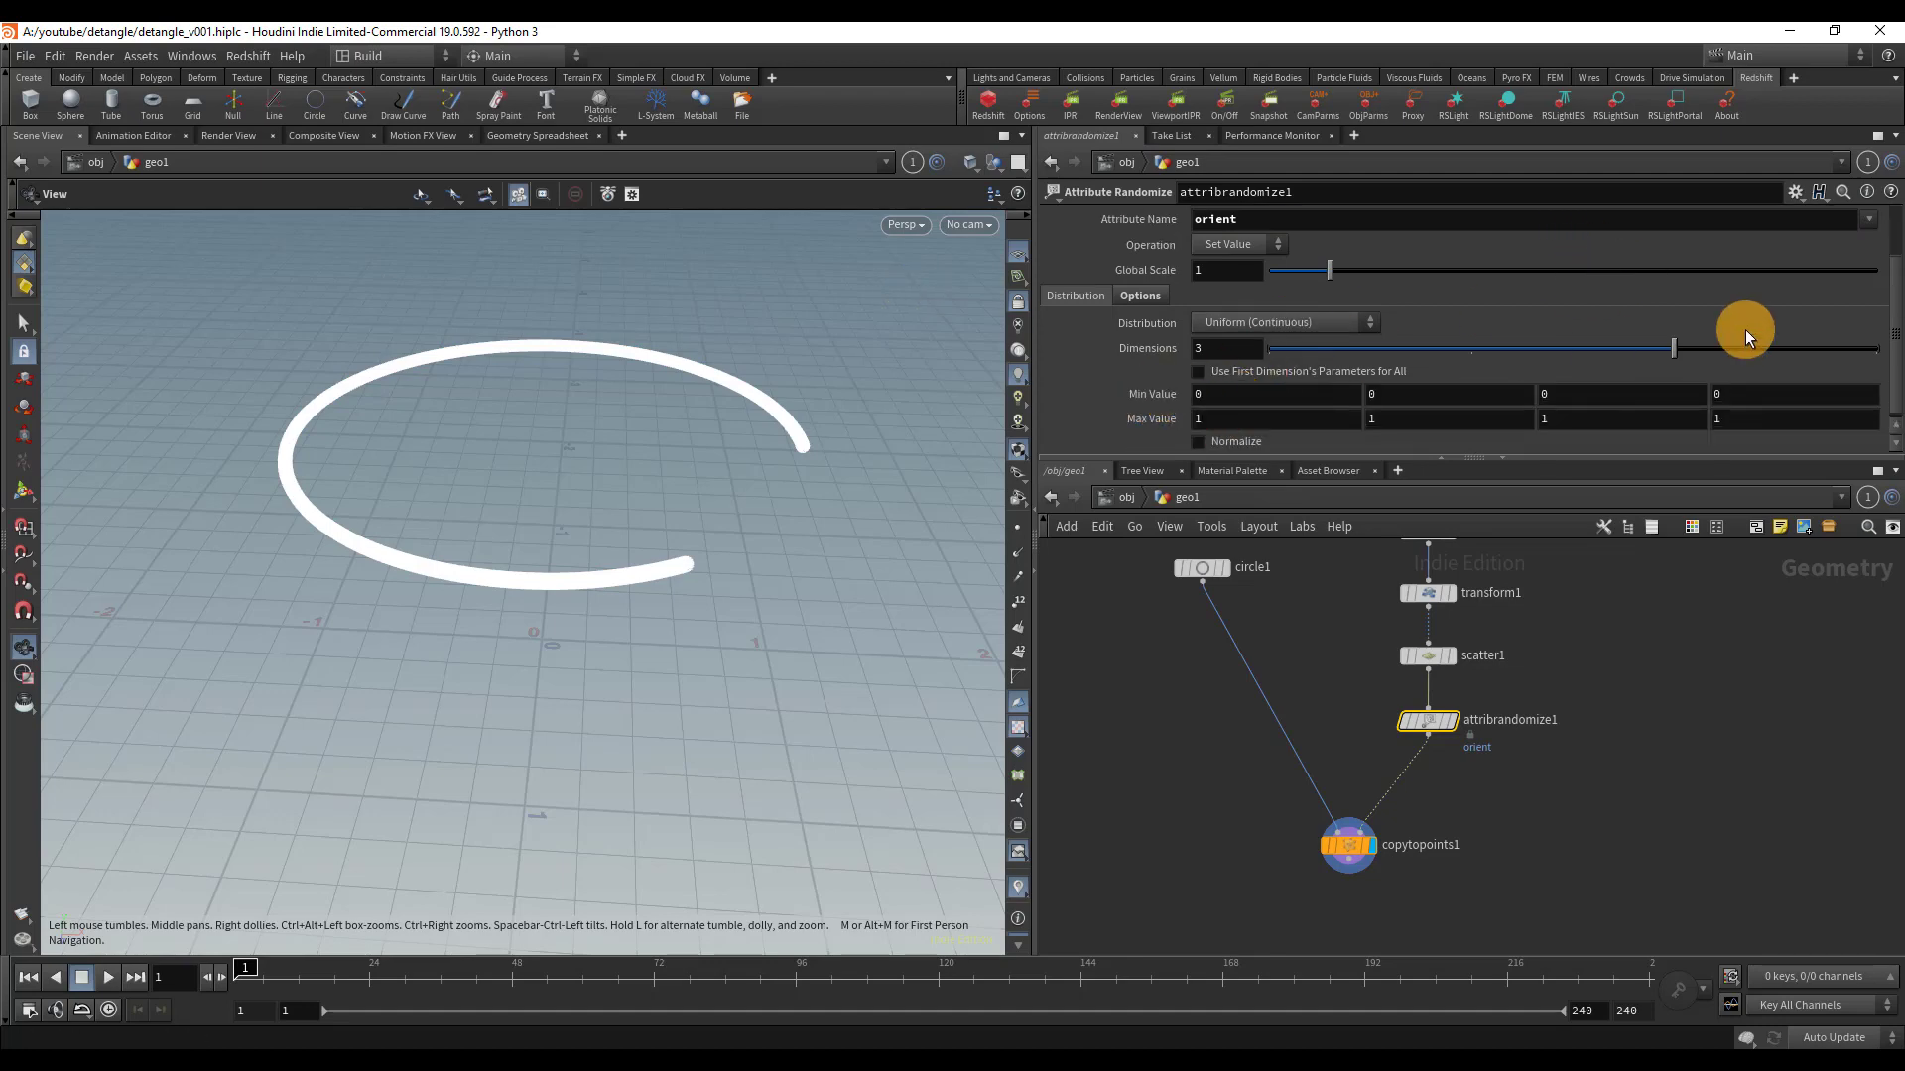
{"action": "left_click_drag", "start_coordinate": [1706, 345], "coordinate": [1875, 349]}
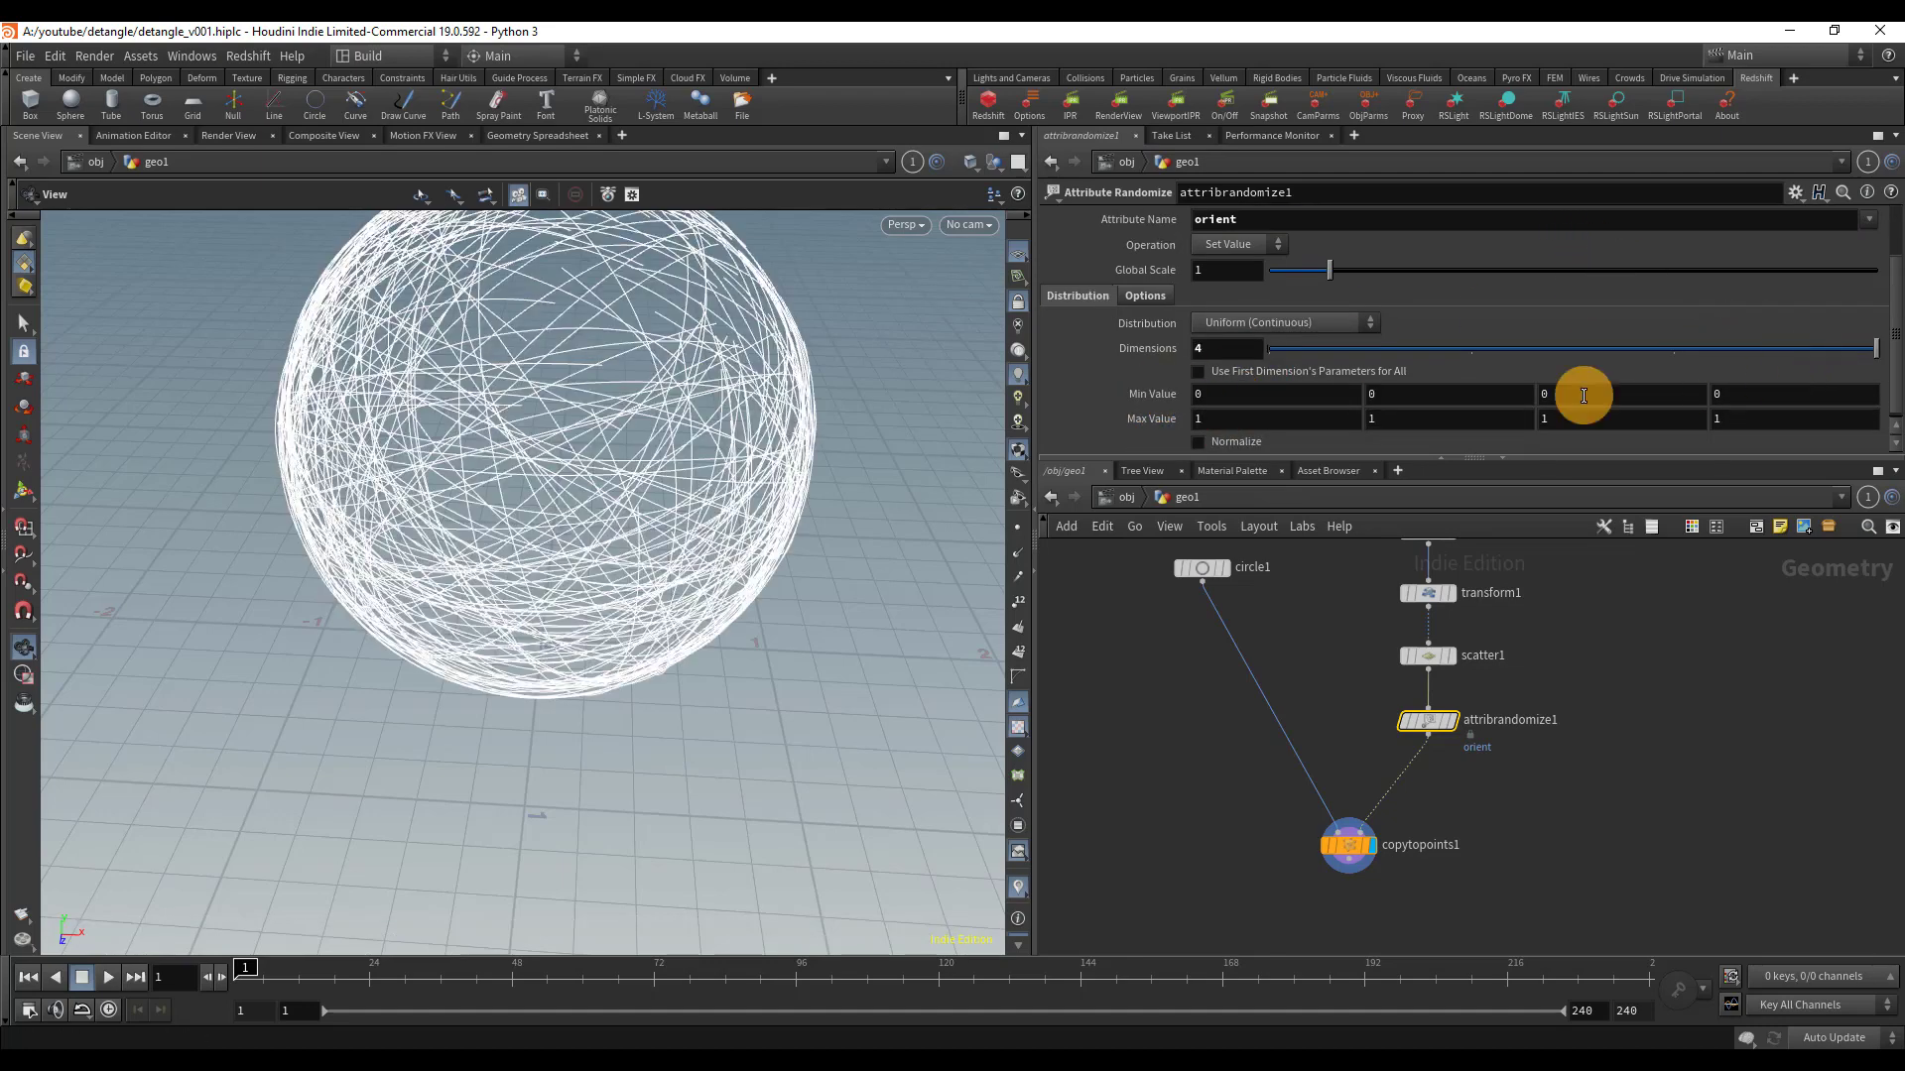
- Set all four minimum values of the orient randomization to -1
{"action": "left_click_drag", "start_coordinate": [638, 413], "coordinate": [912, 515]}
{"action": "left_click", "coordinate": [1273, 396]}
{"action": "type", "text": "-"}
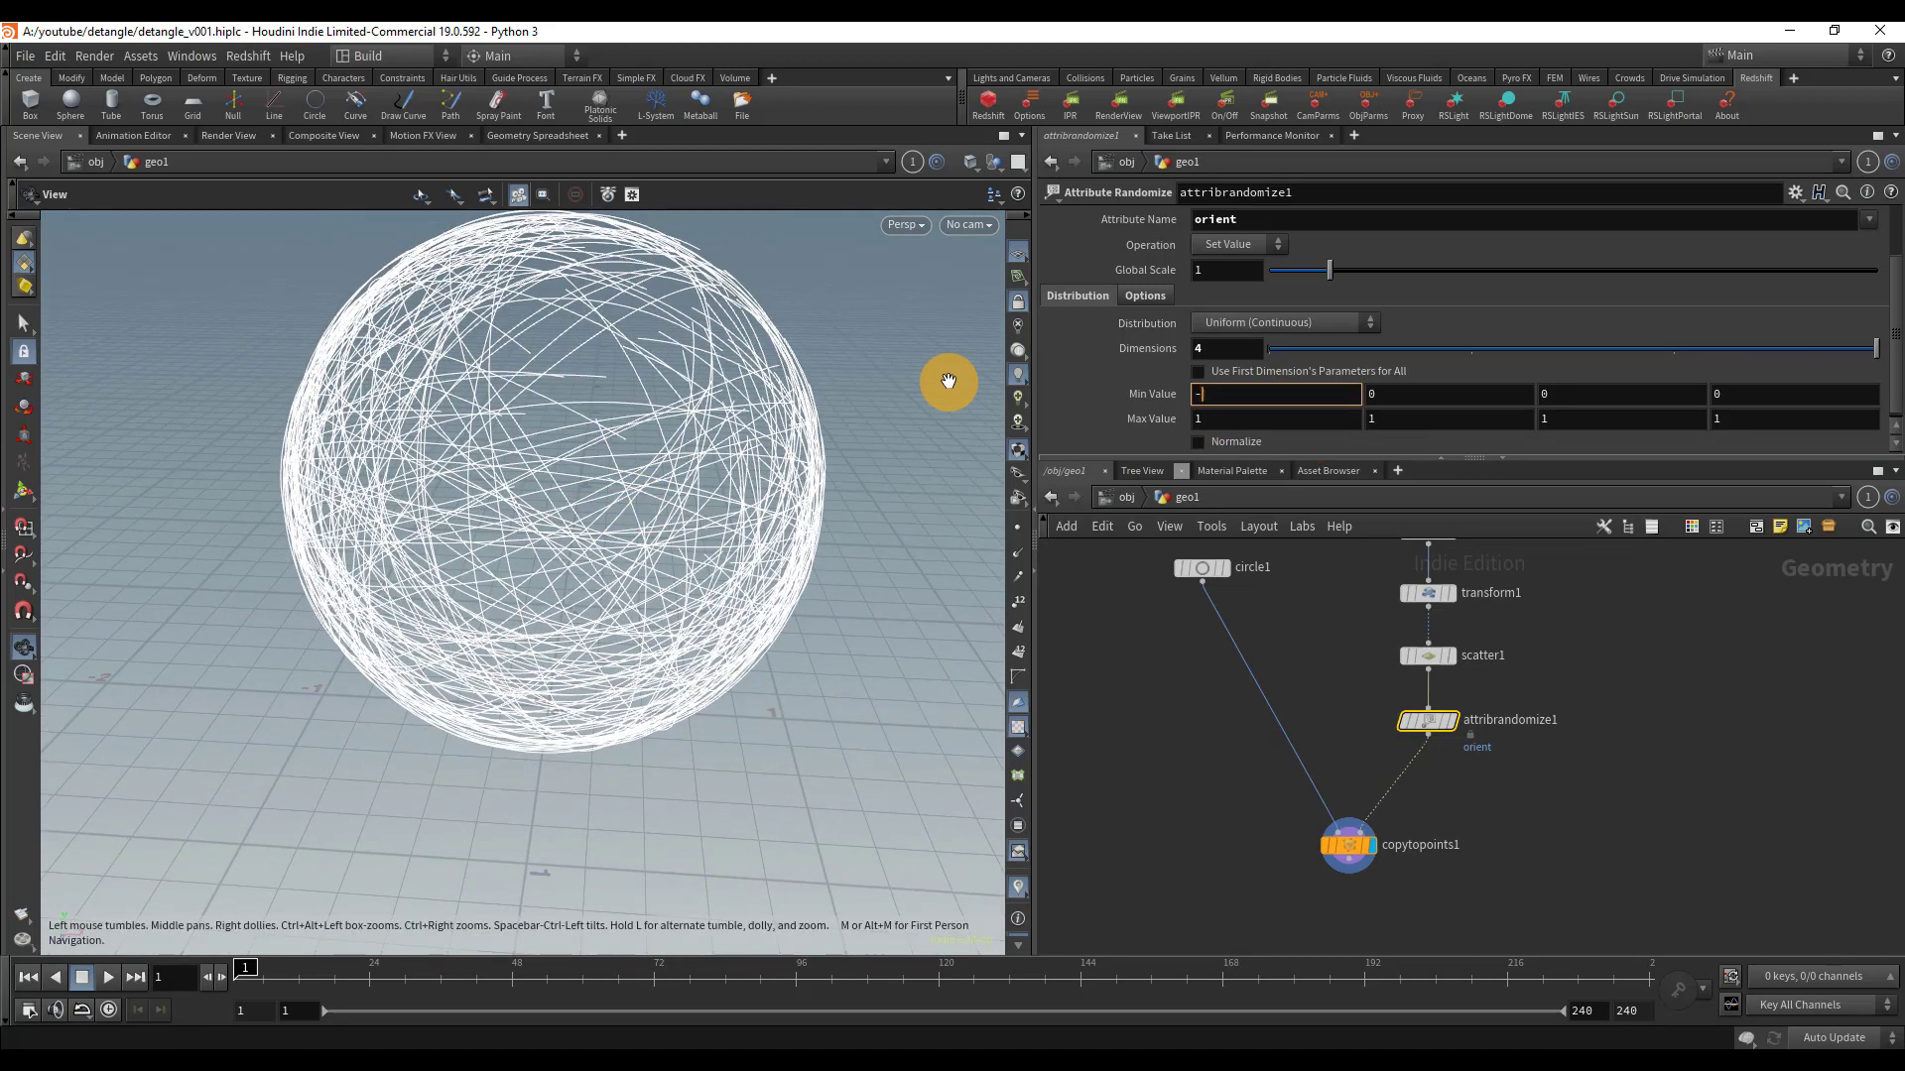
{"action": "type", "text": "1"}
{"action": "key", "text": "Tab"}
{"action": "type", "text": "-1"}
{"action": "key", "text": "Tab"}
{"action": "type", "text": "-1"}
{"action": "key", "text": "Tab"}
{"action": "type", "text": "-1"}
{"action": "key", "text": "Return"}
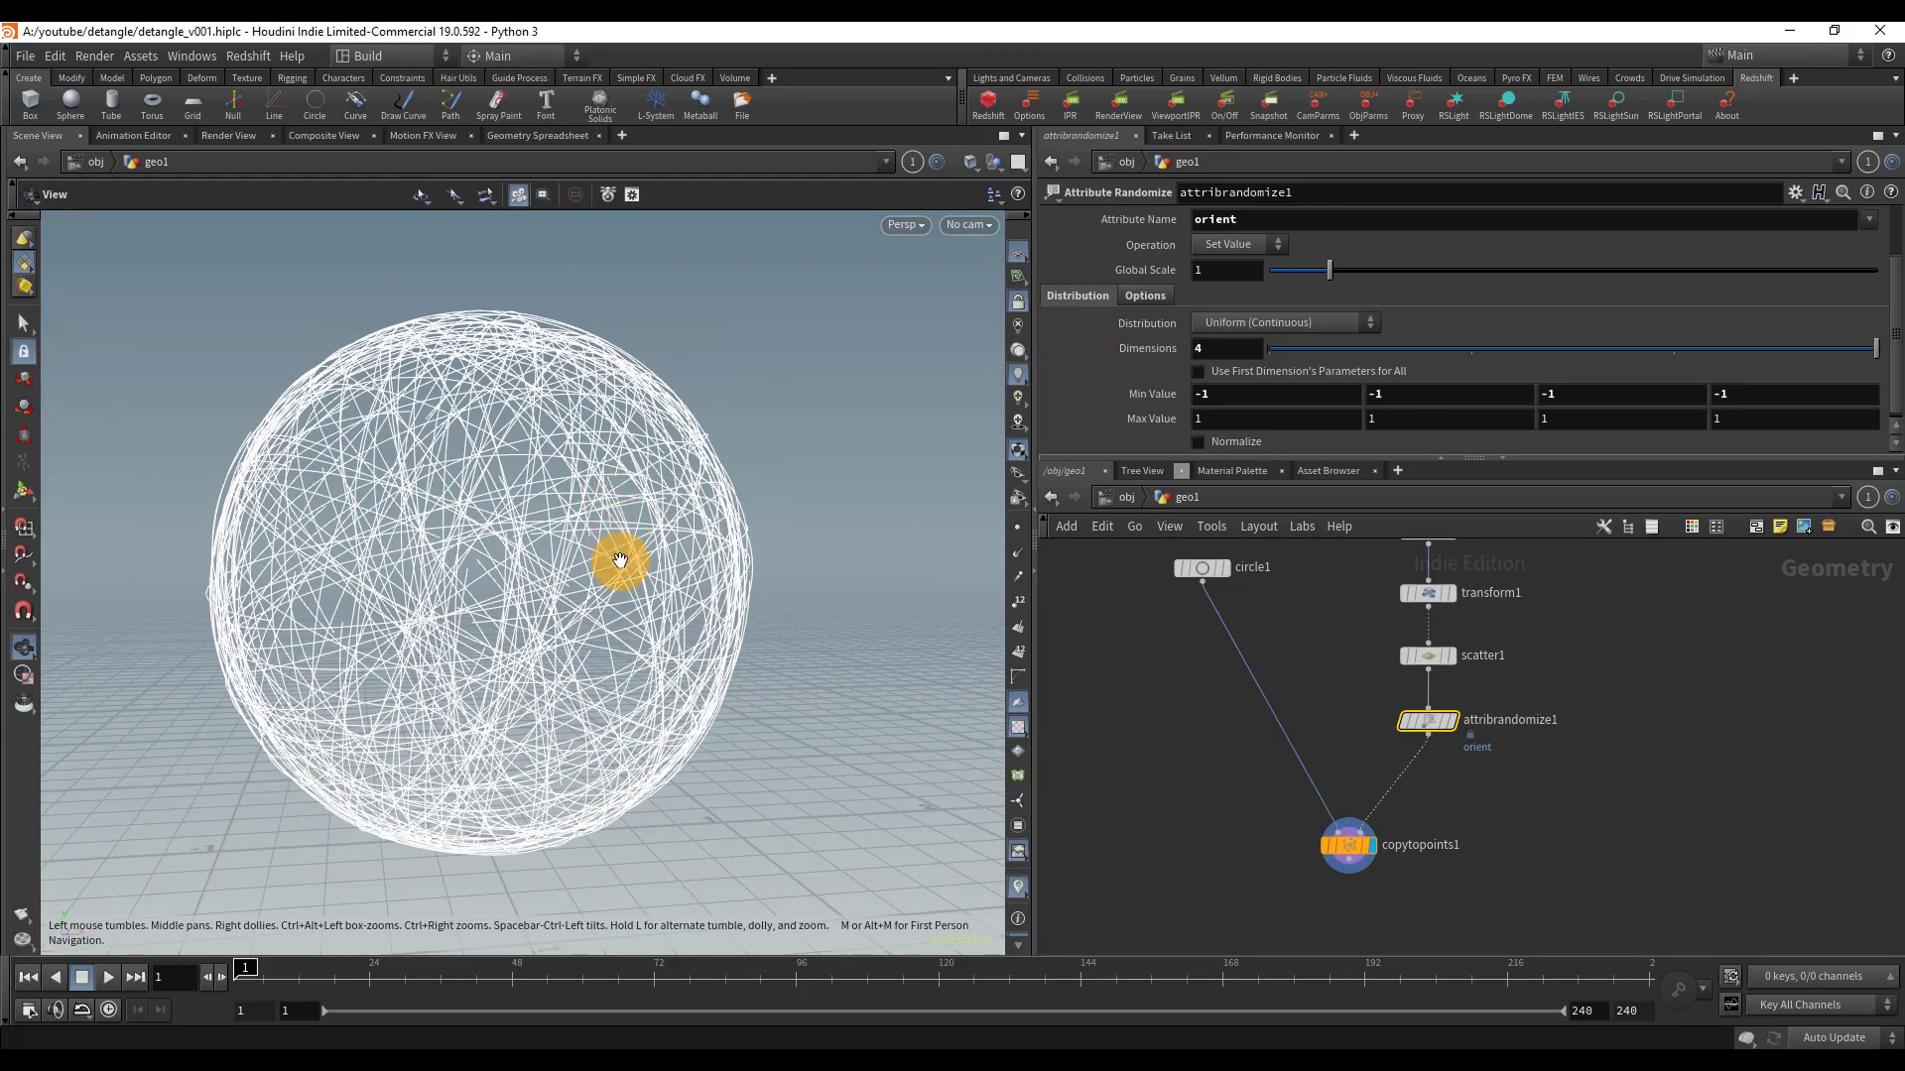
- Move the sphere1 node out to the side of the transform1 and scatter1 chain
{"action": "key", "text": "f"}
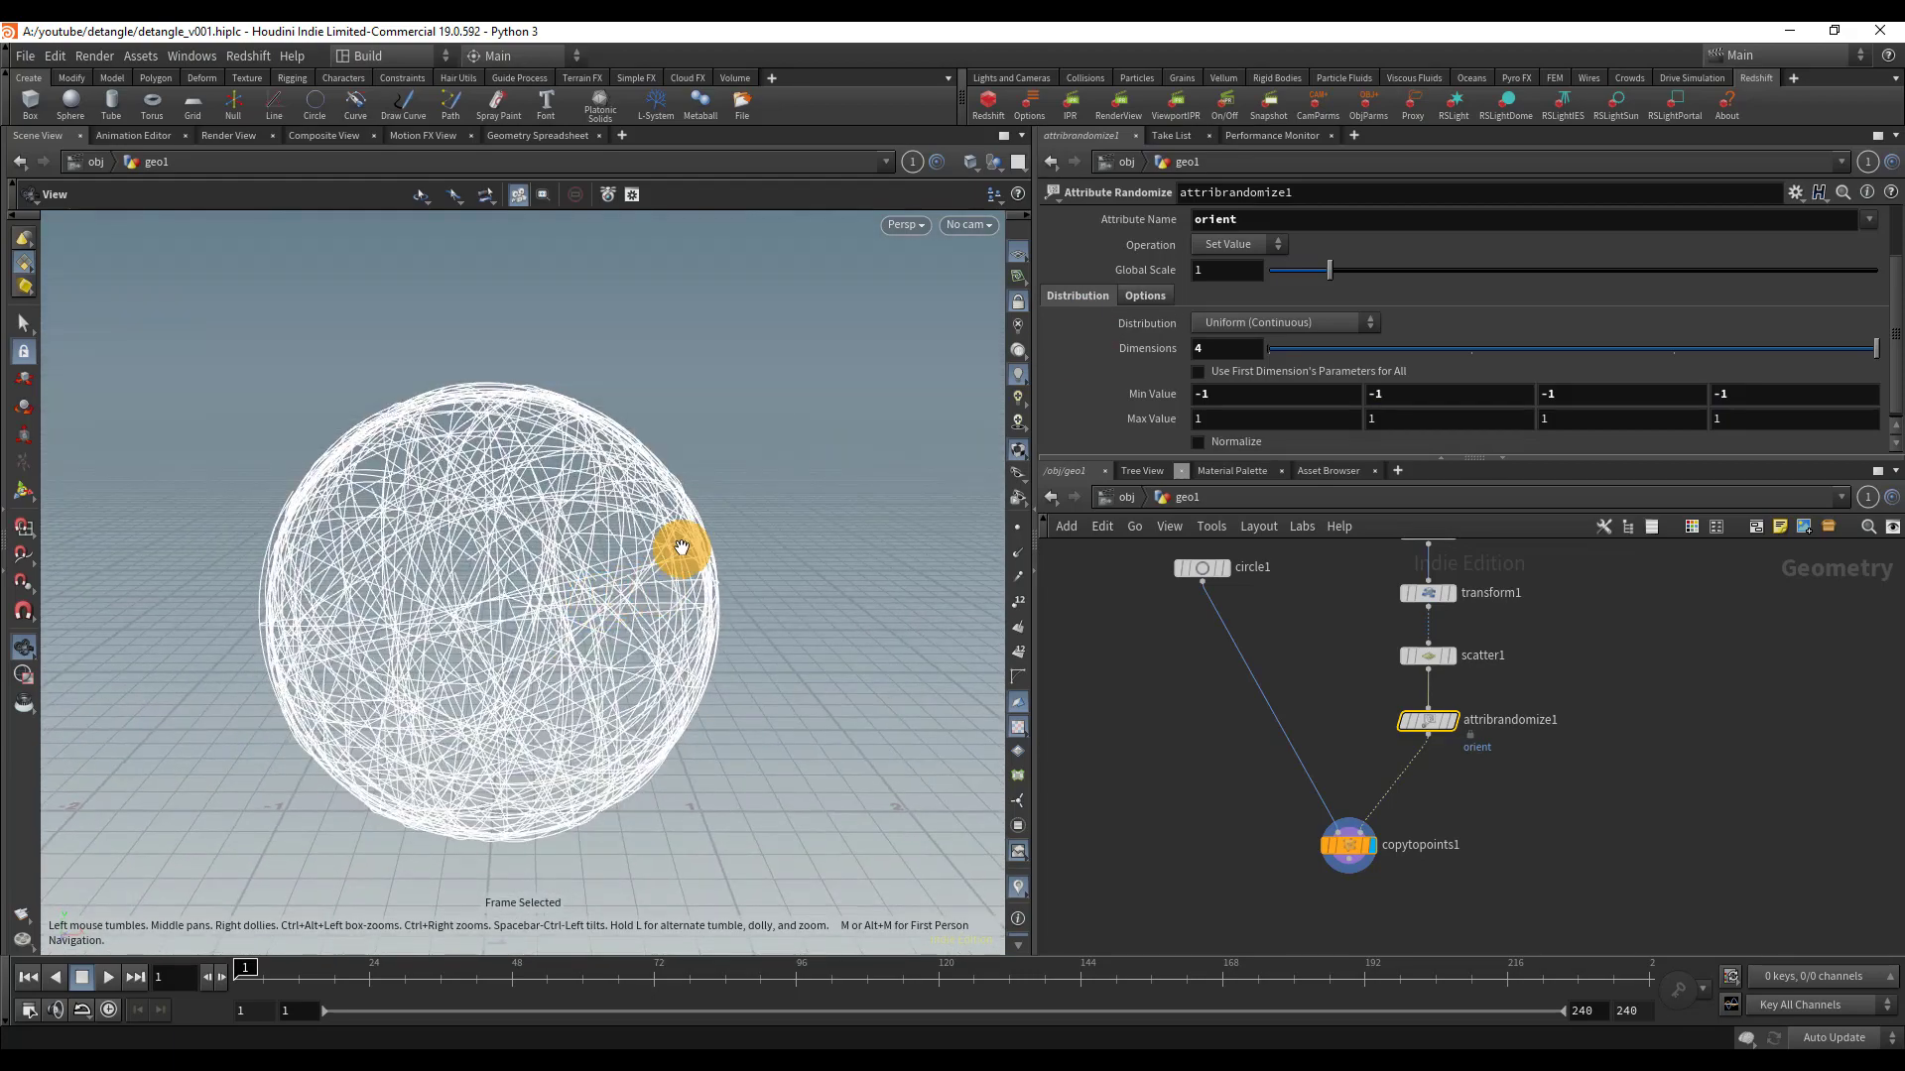
{"action": "left_click_drag", "start_coordinate": [616, 594], "coordinate": [635, 536]}
{"action": "scroll", "coordinate": [1587, 754], "scroll_direction": "down", "scroll_amount": 4}
{"action": "scroll", "coordinate": [1424, 629], "scroll_direction": "up", "scroll_amount": 3}
{"action": "left_click_drag", "start_coordinate": [1417, 634], "coordinate": [1568, 615]}
{"action": "middle_click_drag", "start_coordinate": [1563, 749], "coordinate": [1536, 703]}
{"action": "left_click_drag", "start_coordinate": [1342, 804], "coordinate": [1347, 799]}
- Add a Ray node below copytopoints1 and connect the copied arcs to its first input
{"action": "left_click", "coordinate": [1433, 827]}
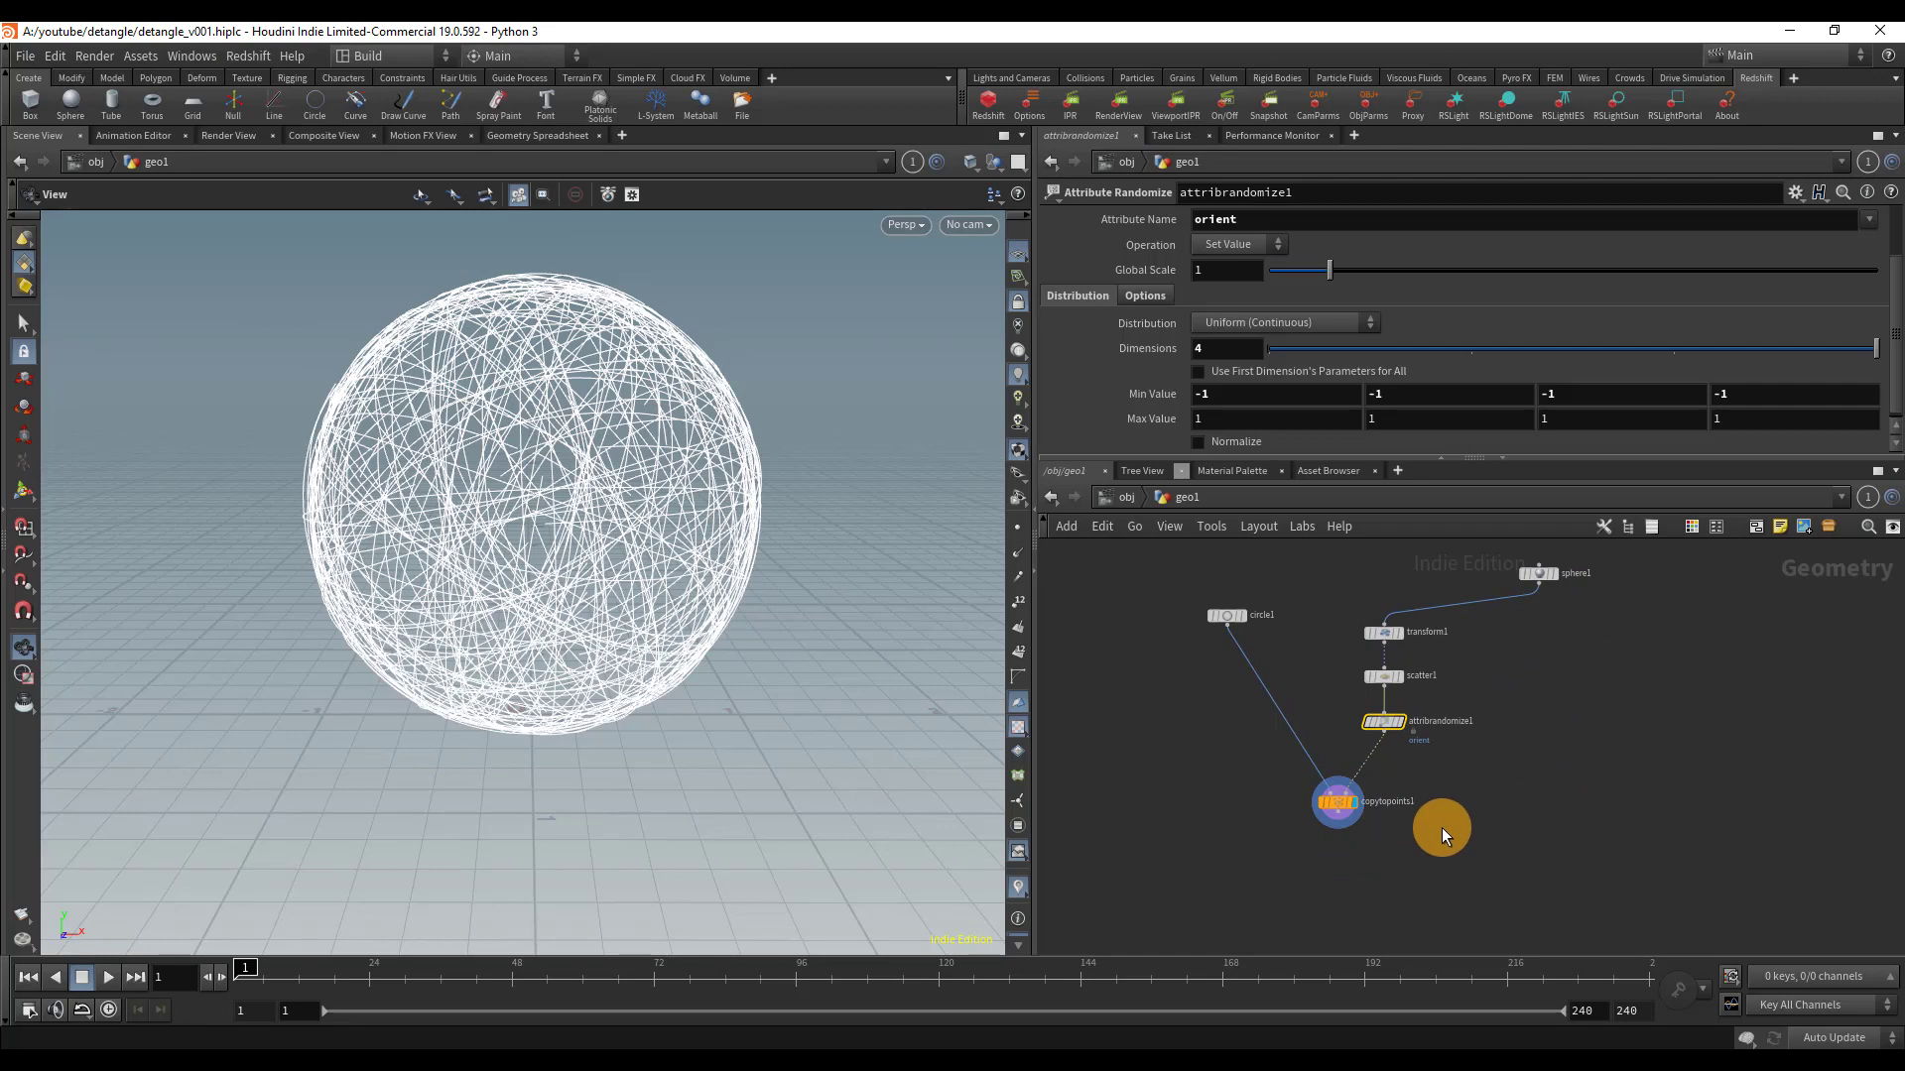
{"action": "key", "text": "Tab"}
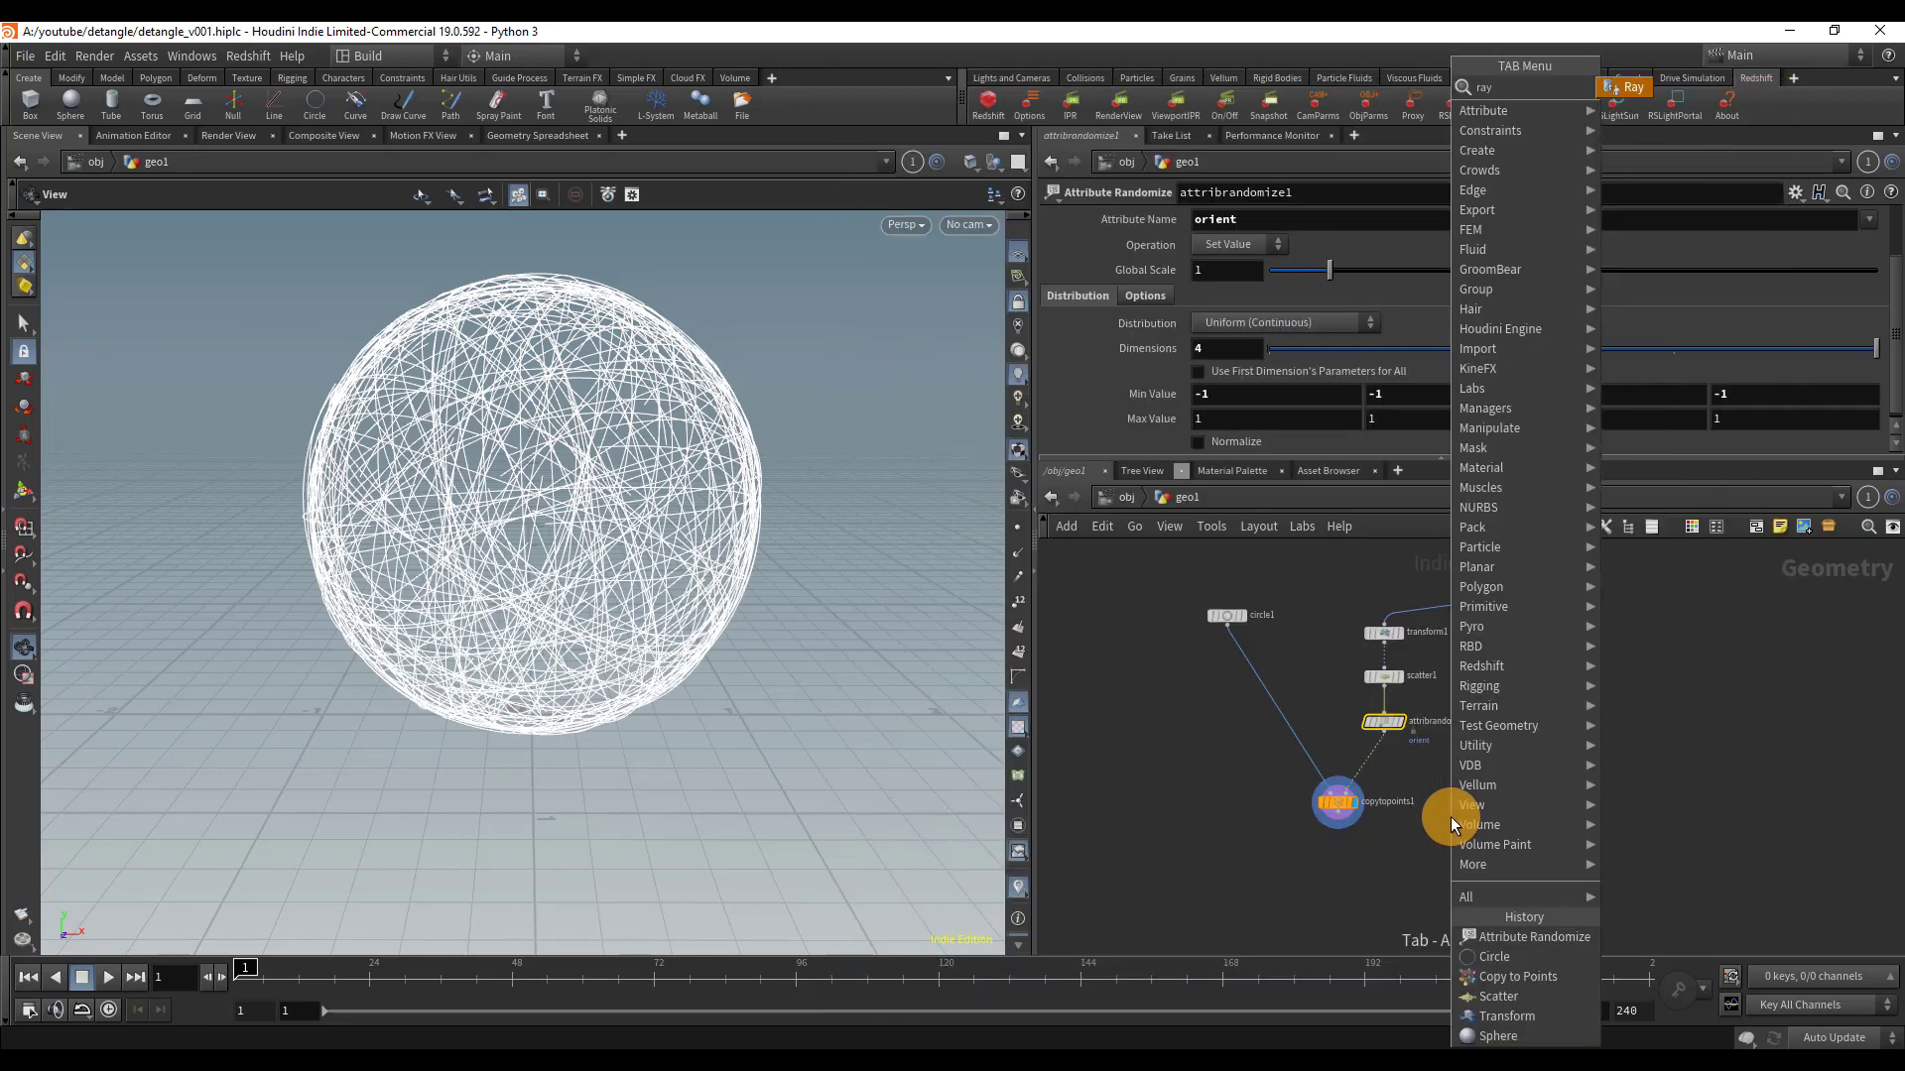
{"action": "key", "text": "Return"}
{"action": "left_click", "coordinate": [1406, 830]}
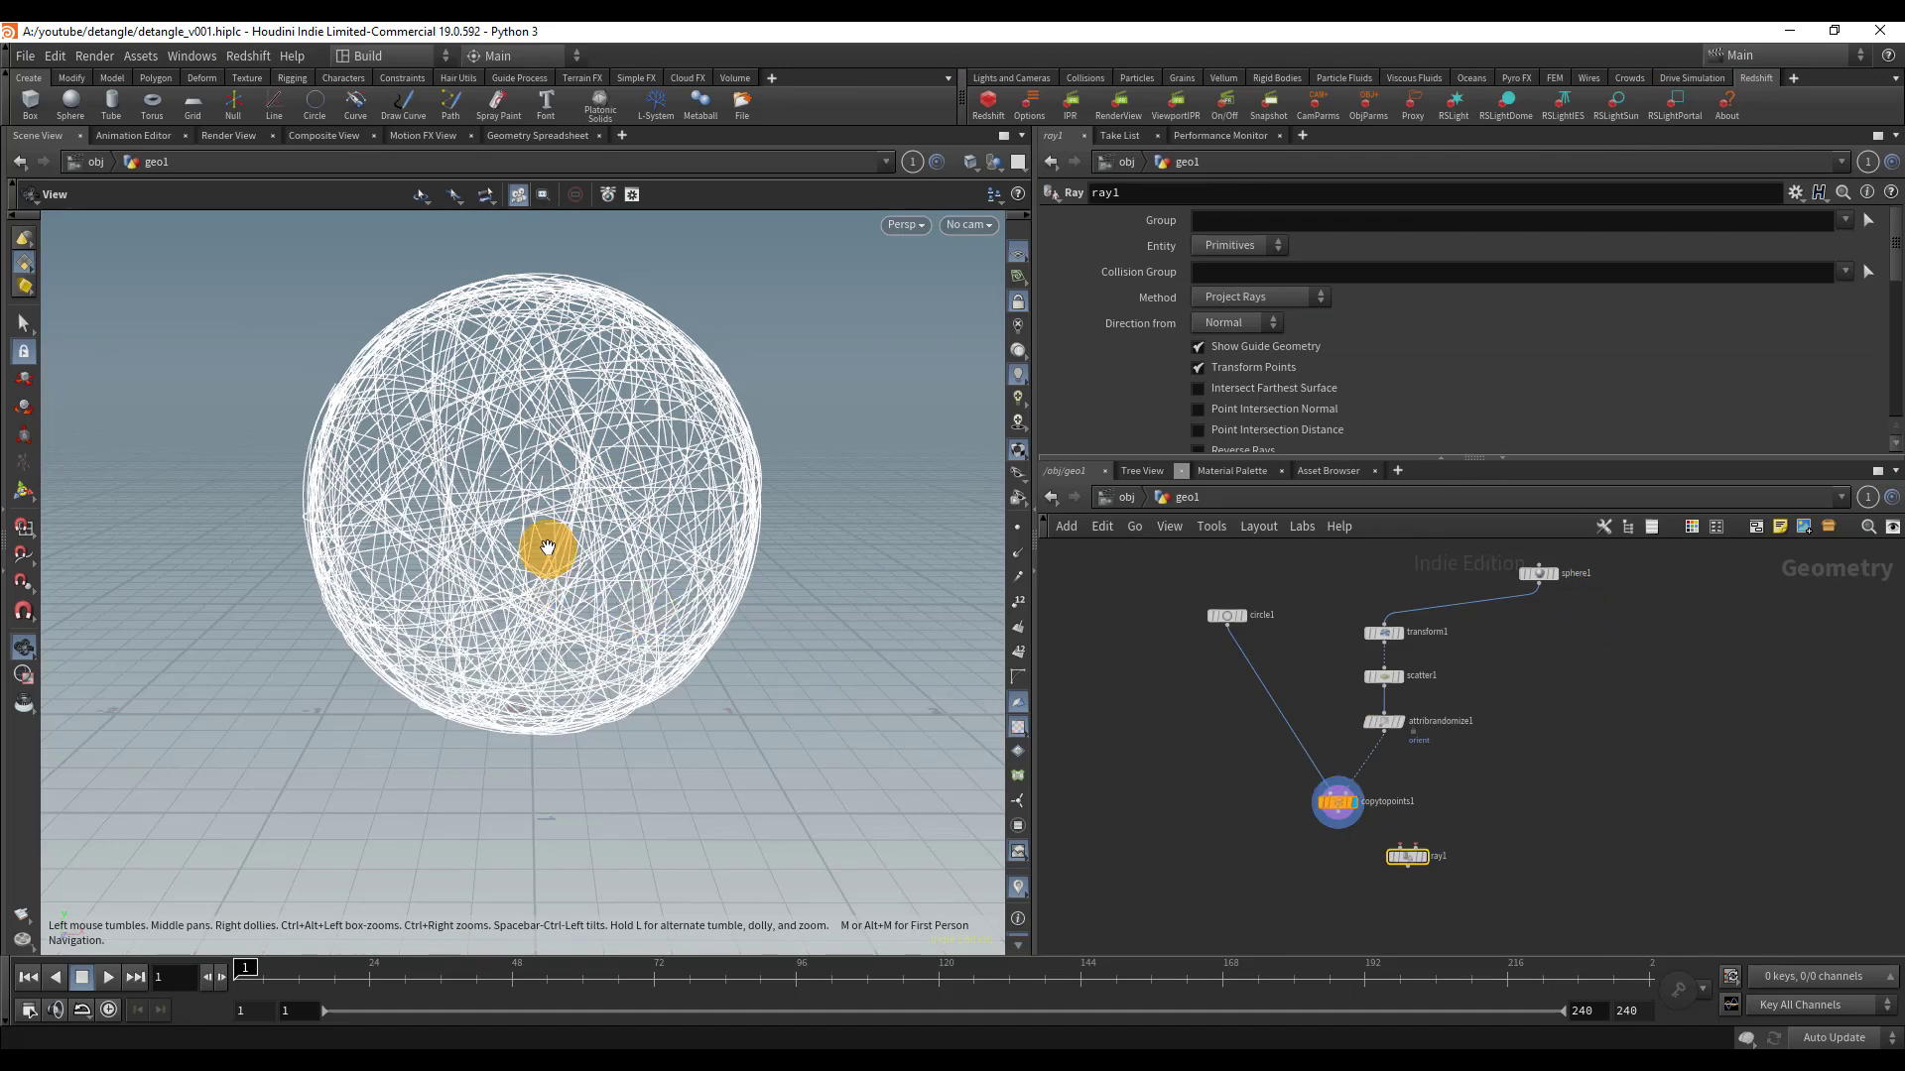
{"action": "right_click_drag", "start_coordinate": [545, 547], "coordinate": [748, 572]}
{"action": "middle_click_drag", "start_coordinate": [1544, 837], "coordinate": [1504, 710]}
{"action": "left_click_drag", "start_coordinate": [1421, 846], "coordinate": [1336, 790]}
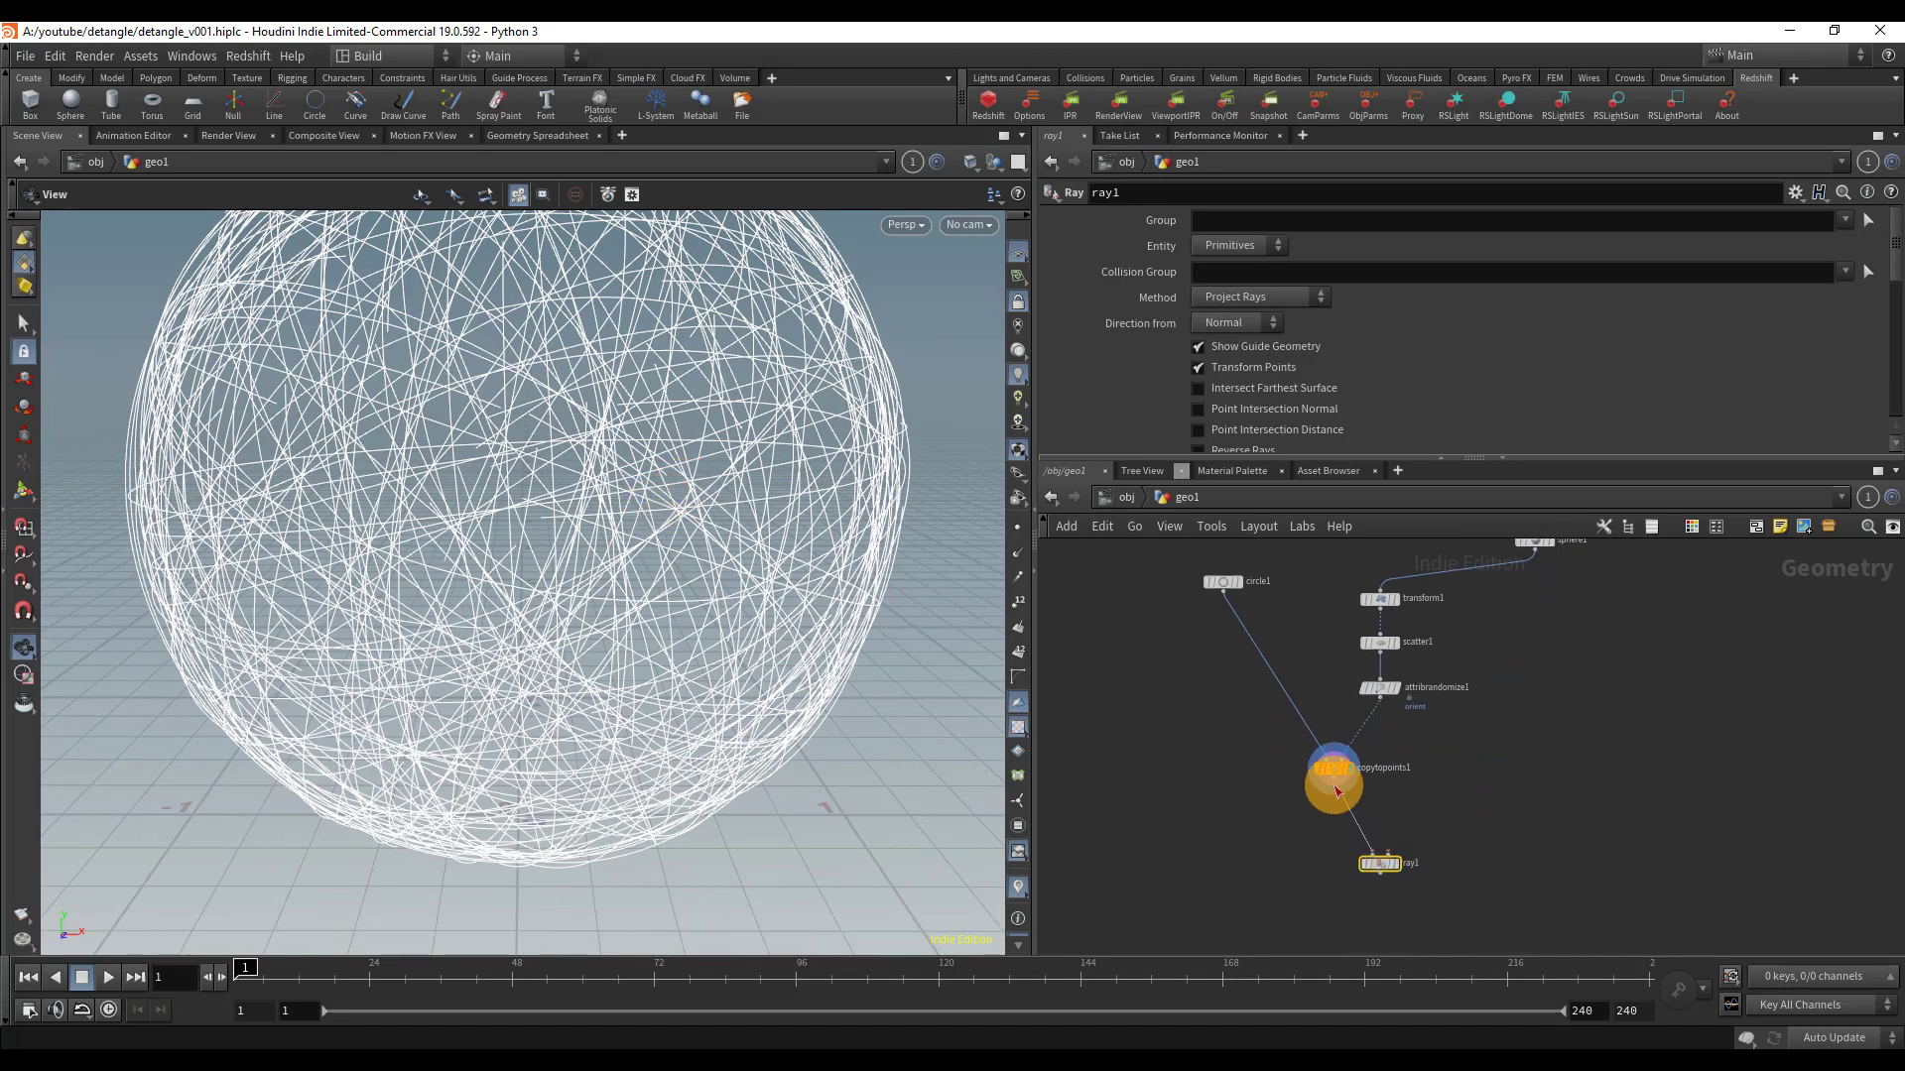
- Connect sphere1 to the second input of ray1 and turn on the display flag of ray1
{"action": "scroll", "coordinate": [1395, 855], "scroll_direction": "up", "scroll_amount": 2}
{"action": "left_click", "coordinate": [1389, 855]}
{"action": "scroll", "coordinate": [1565, 763], "scroll_direction": "down", "scroll_amount": 3}
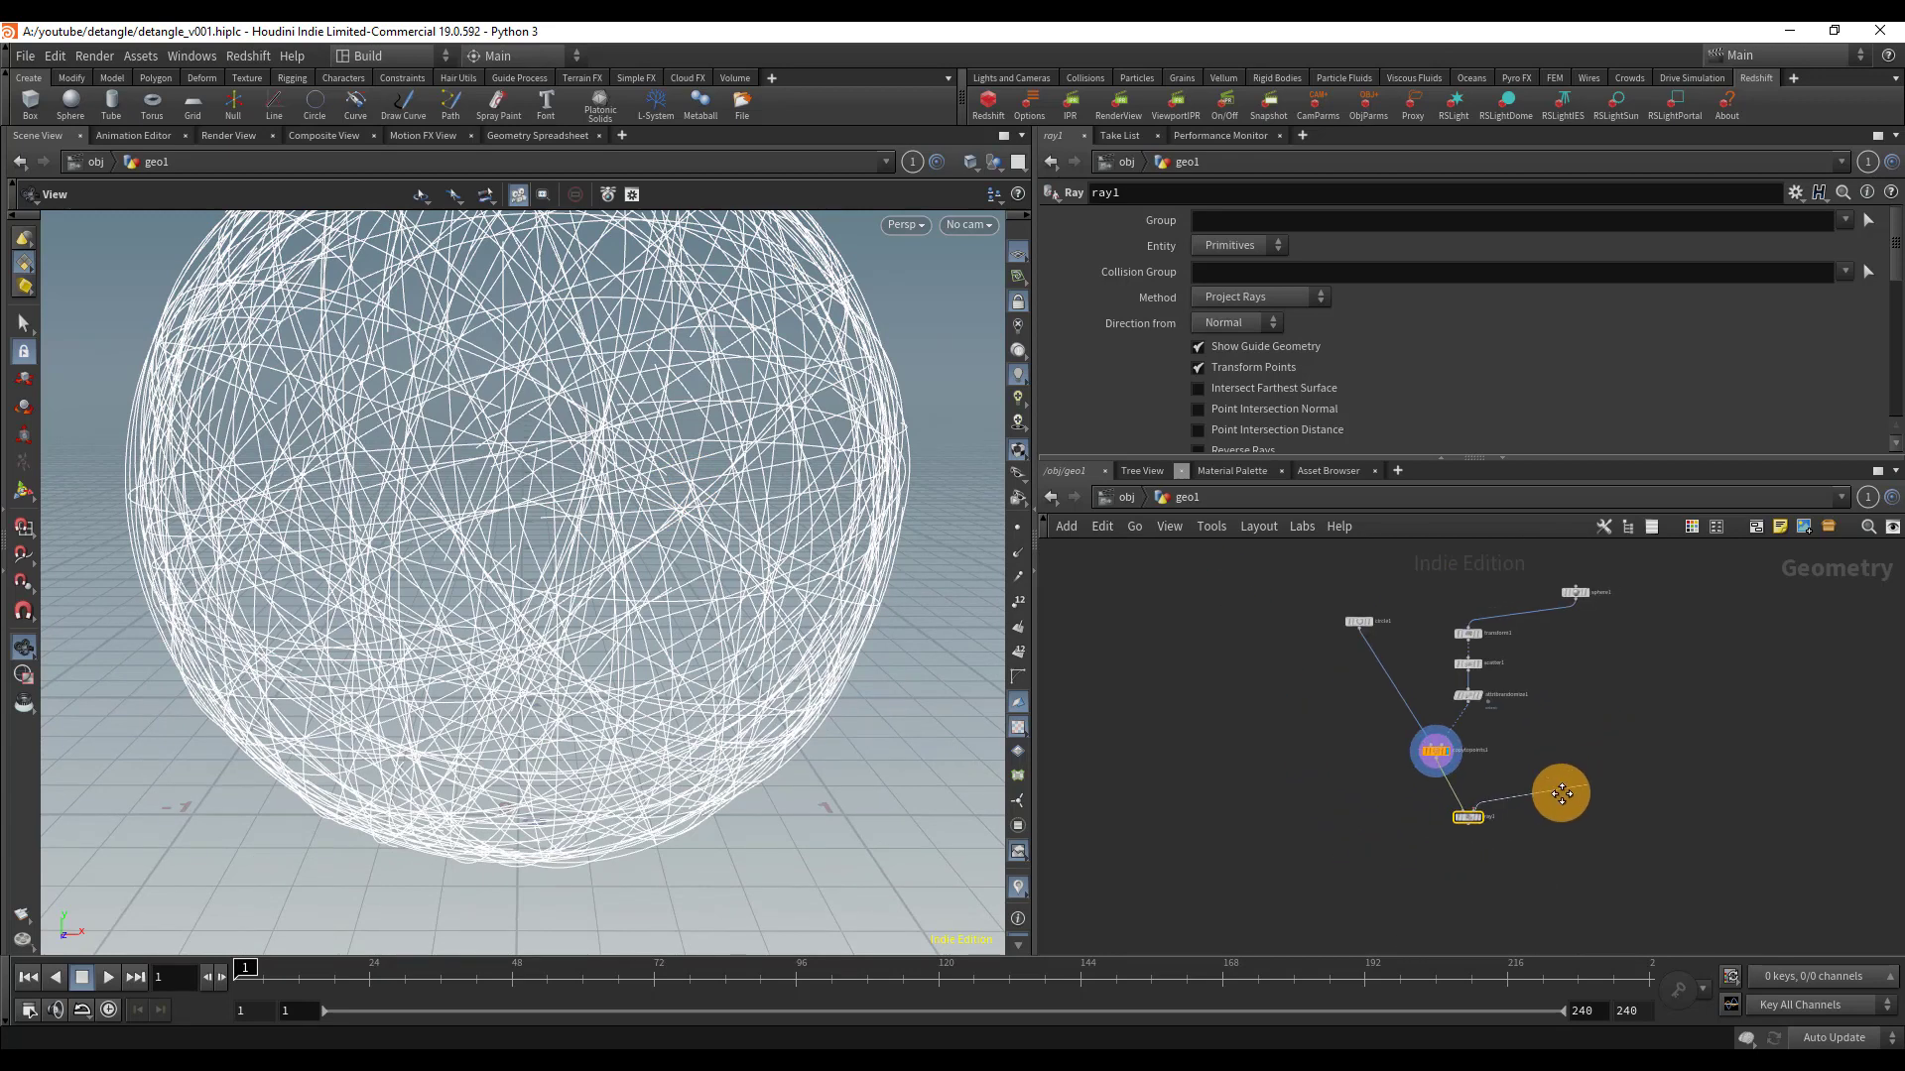
{"action": "left_click", "coordinate": [1554, 625]}
{"action": "left_click", "coordinate": [1460, 833]}
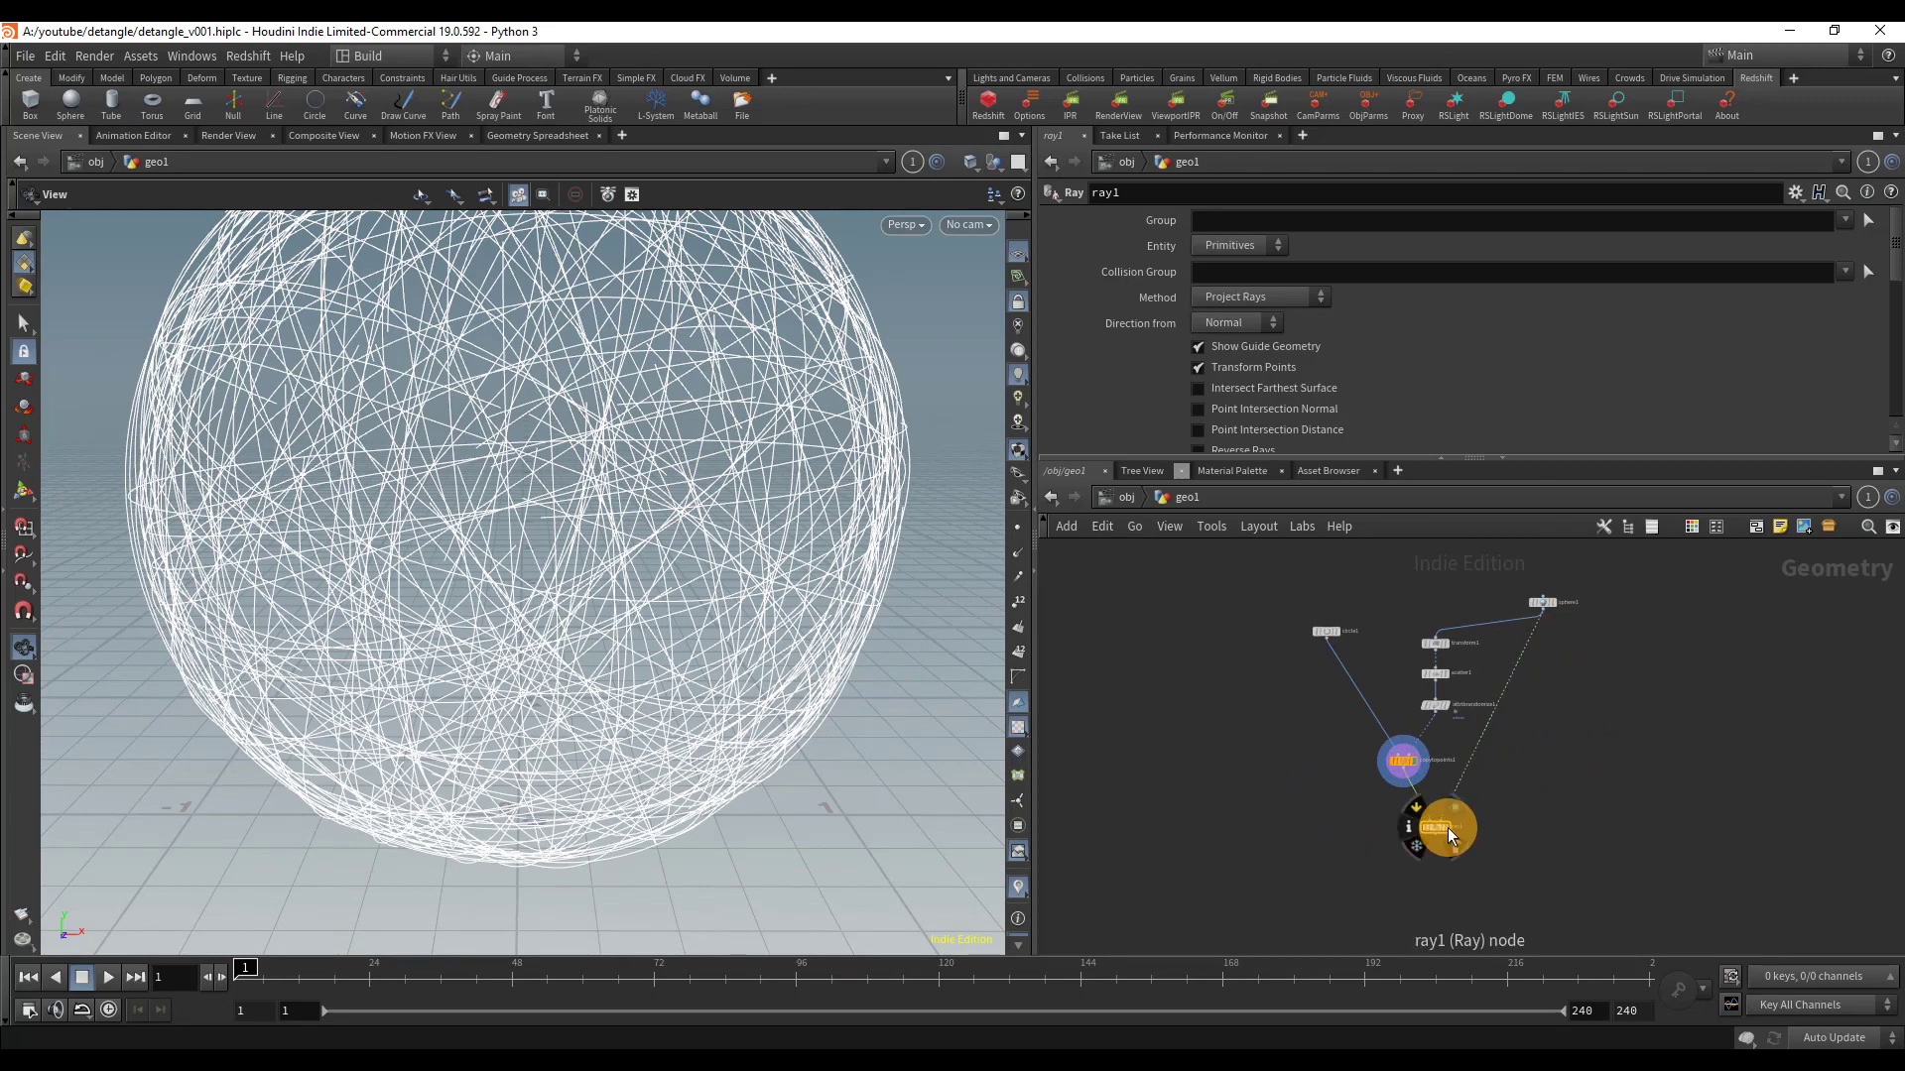
{"action": "left_click", "coordinate": [1448, 827]}
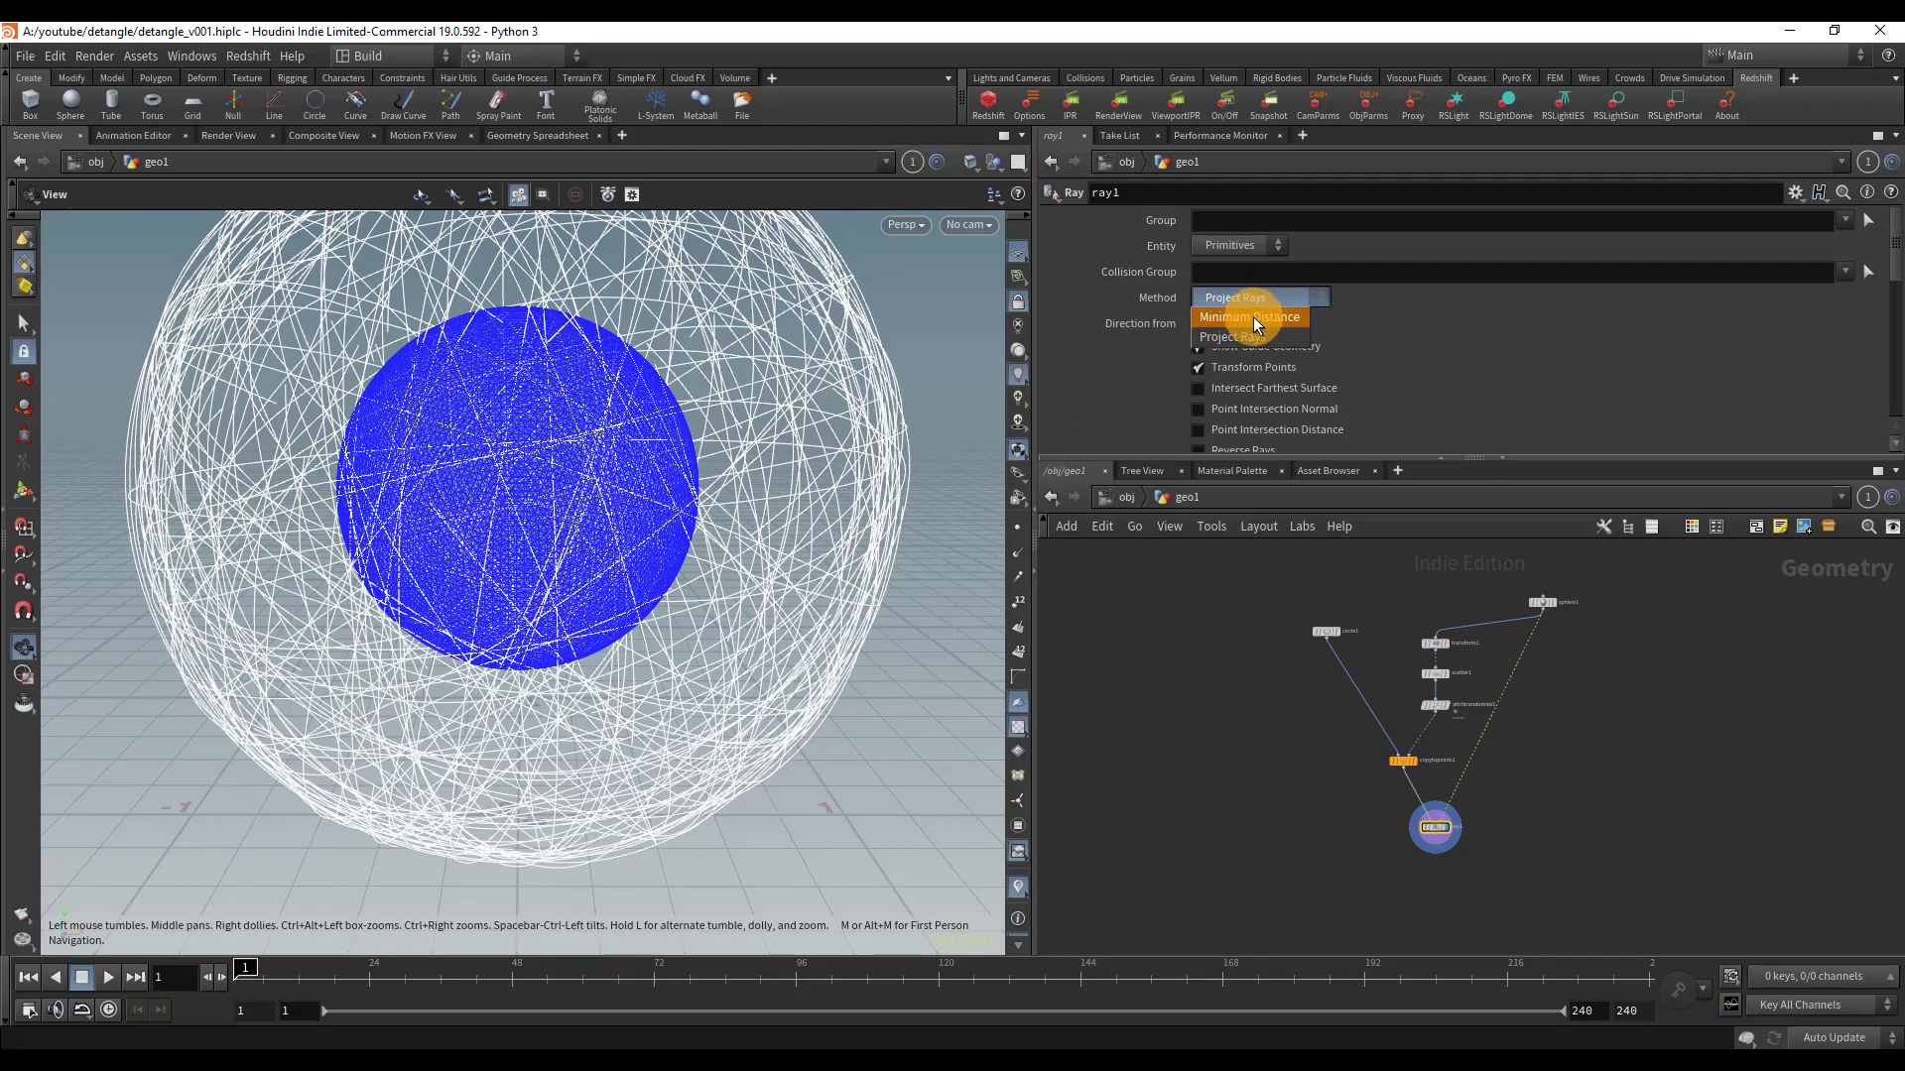
- Set the Ray method to Minimum Distance and turn off its guide geometry
{"action": "left_click", "coordinate": [1253, 318]}
{"action": "right_click_drag", "start_coordinate": [575, 477], "coordinate": [553, 545]}
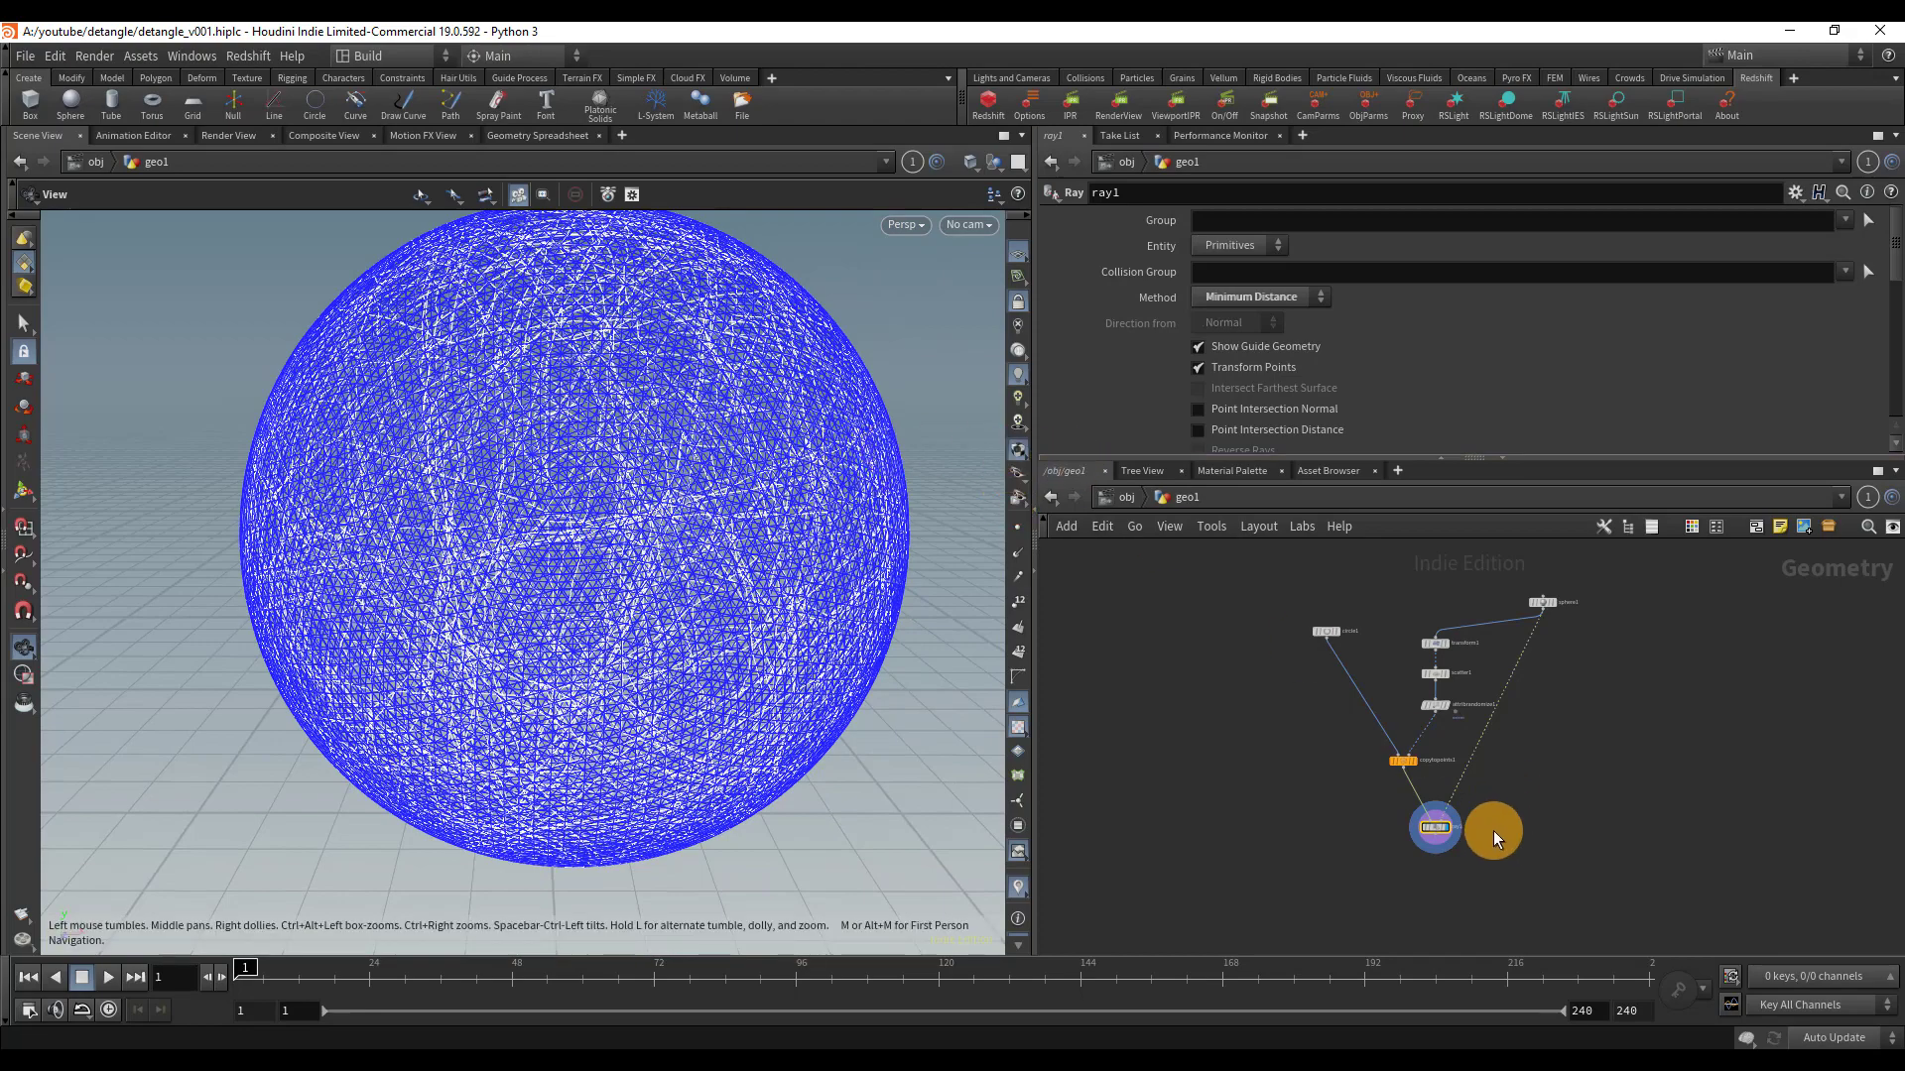
{"action": "left_click", "coordinate": [1288, 349]}
{"action": "right_click_drag", "start_coordinate": [670, 470], "coordinate": [1034, 452]}
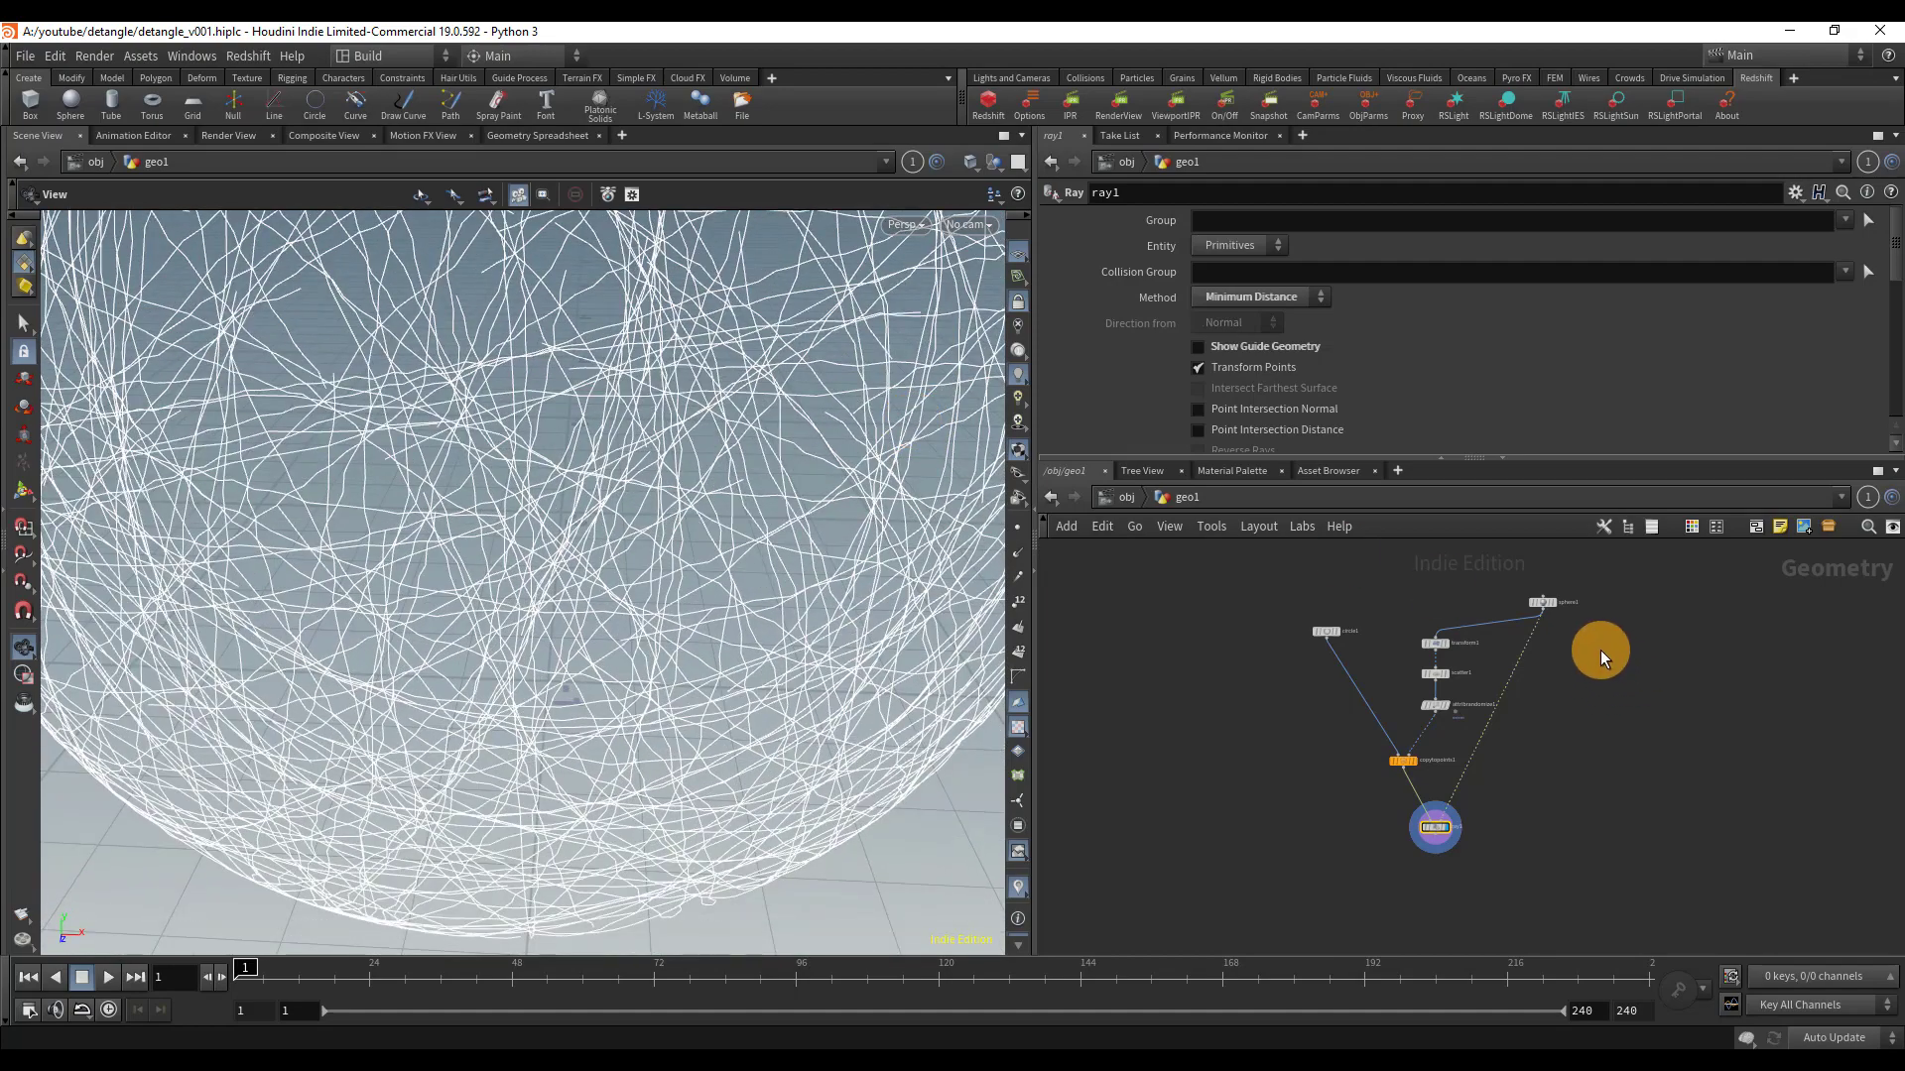
- Insert a Subdivide node between sphere1 and ray1 and set its depth to 2
{"action": "scroll", "coordinate": [1544, 607], "scroll_direction": "up", "scroll_amount": 3}
{"action": "left_click_drag", "start_coordinate": [1555, 585], "coordinate": [1567, 589]}
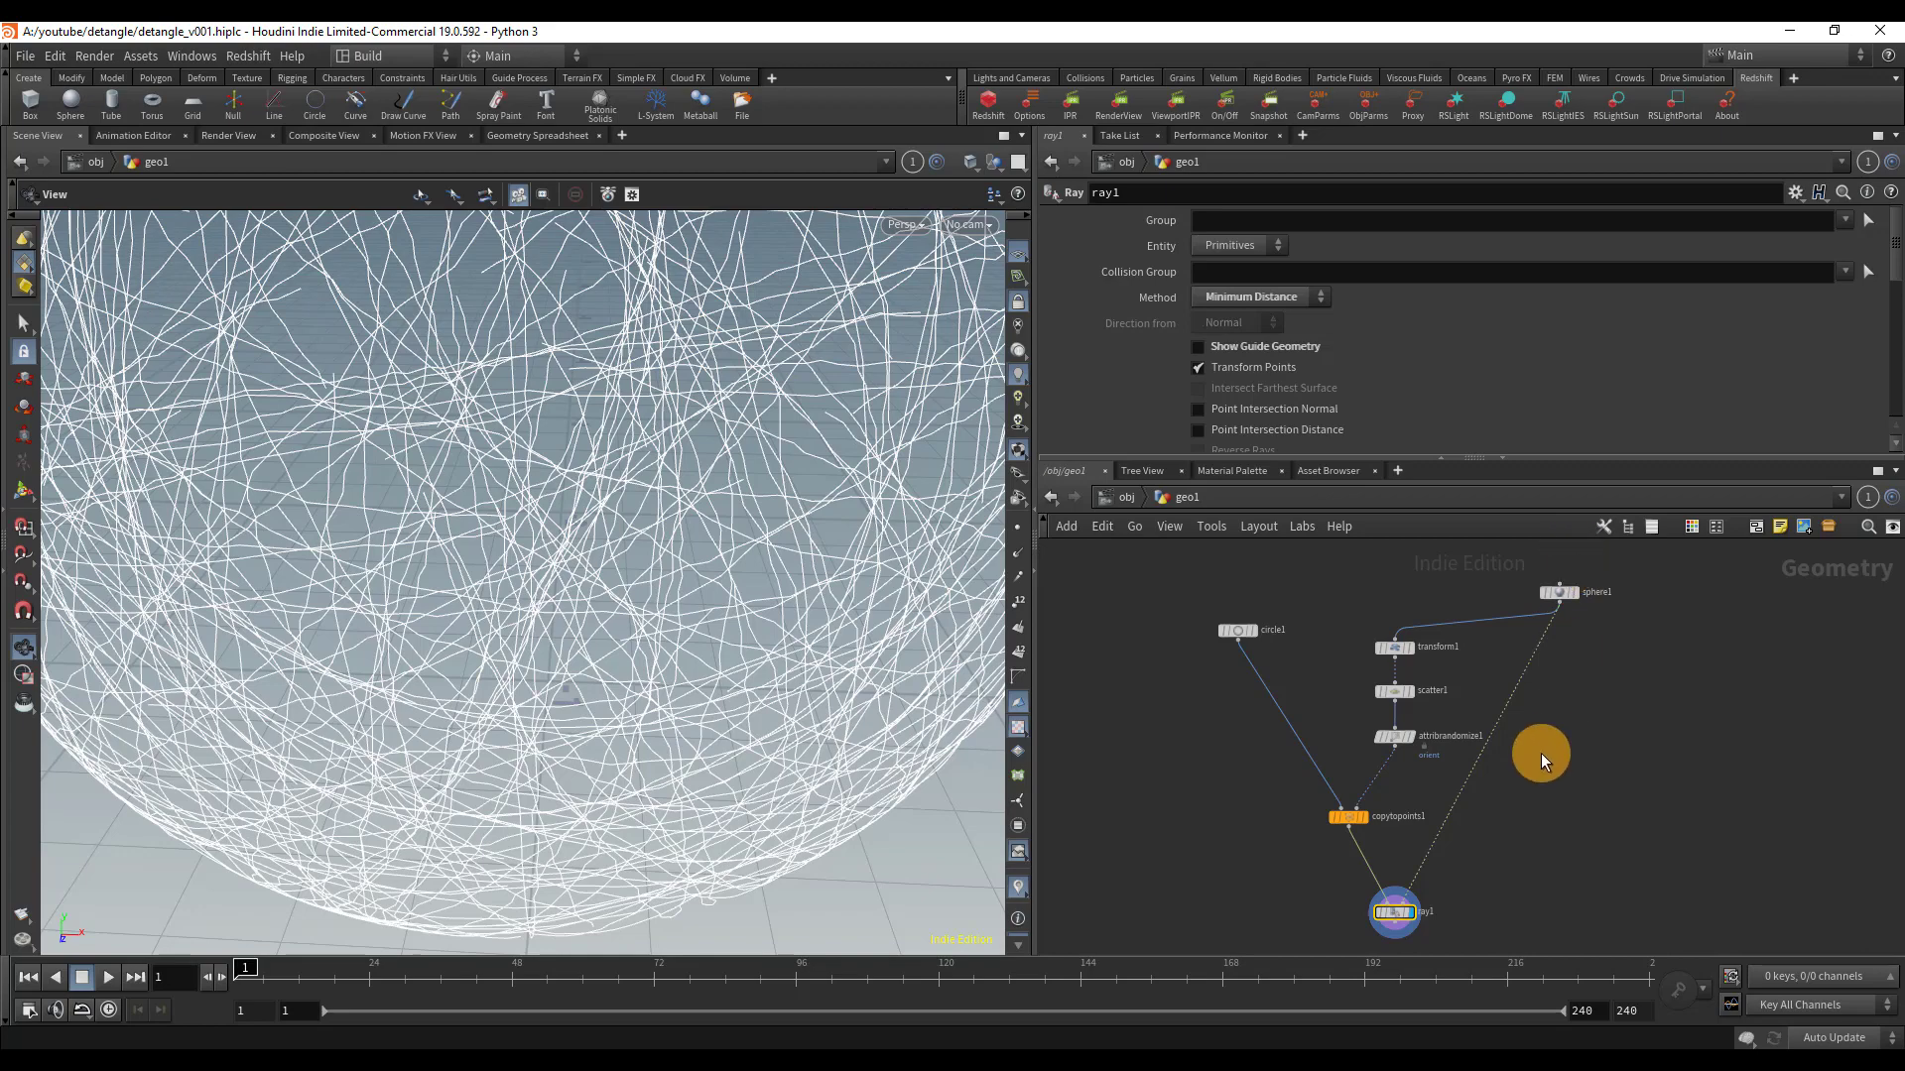
{"action": "key", "text": "Tab"}
{"action": "type", "text": "su"}
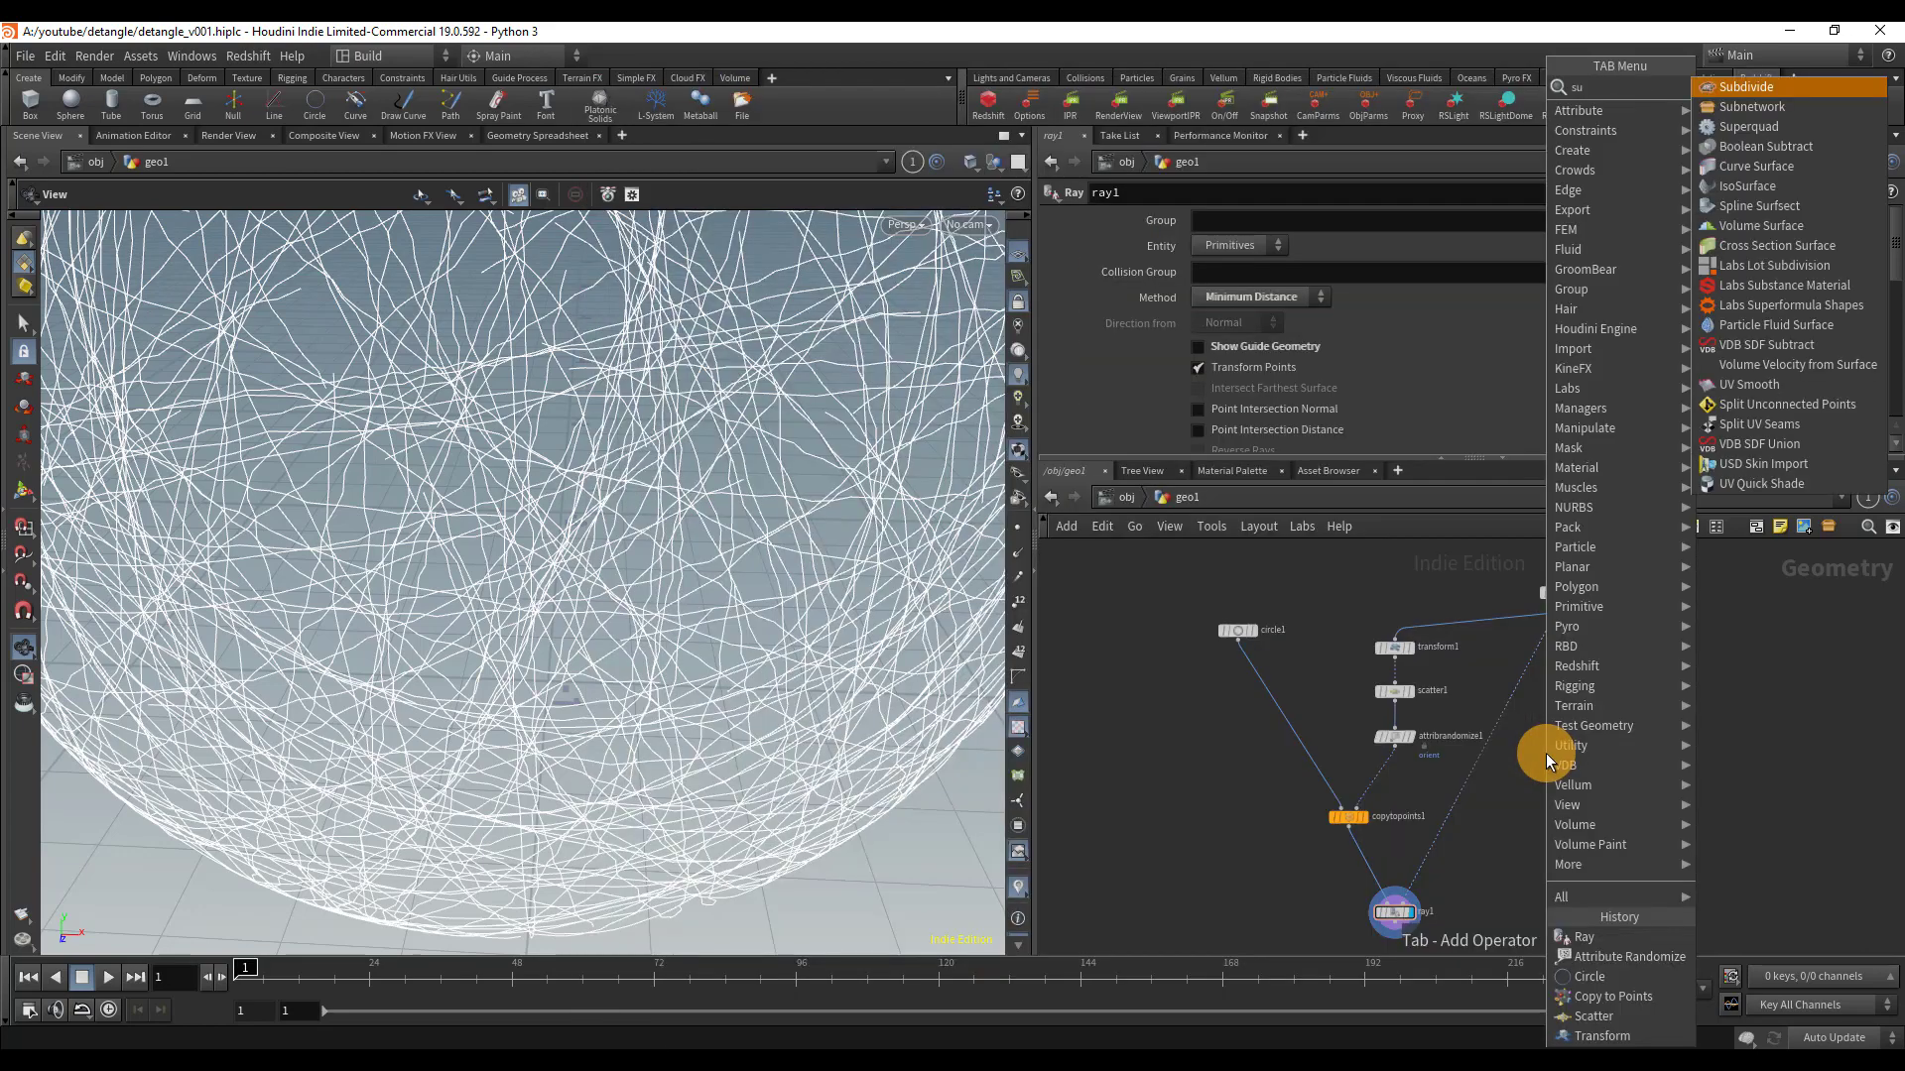
{"action": "key", "text": "Return"}
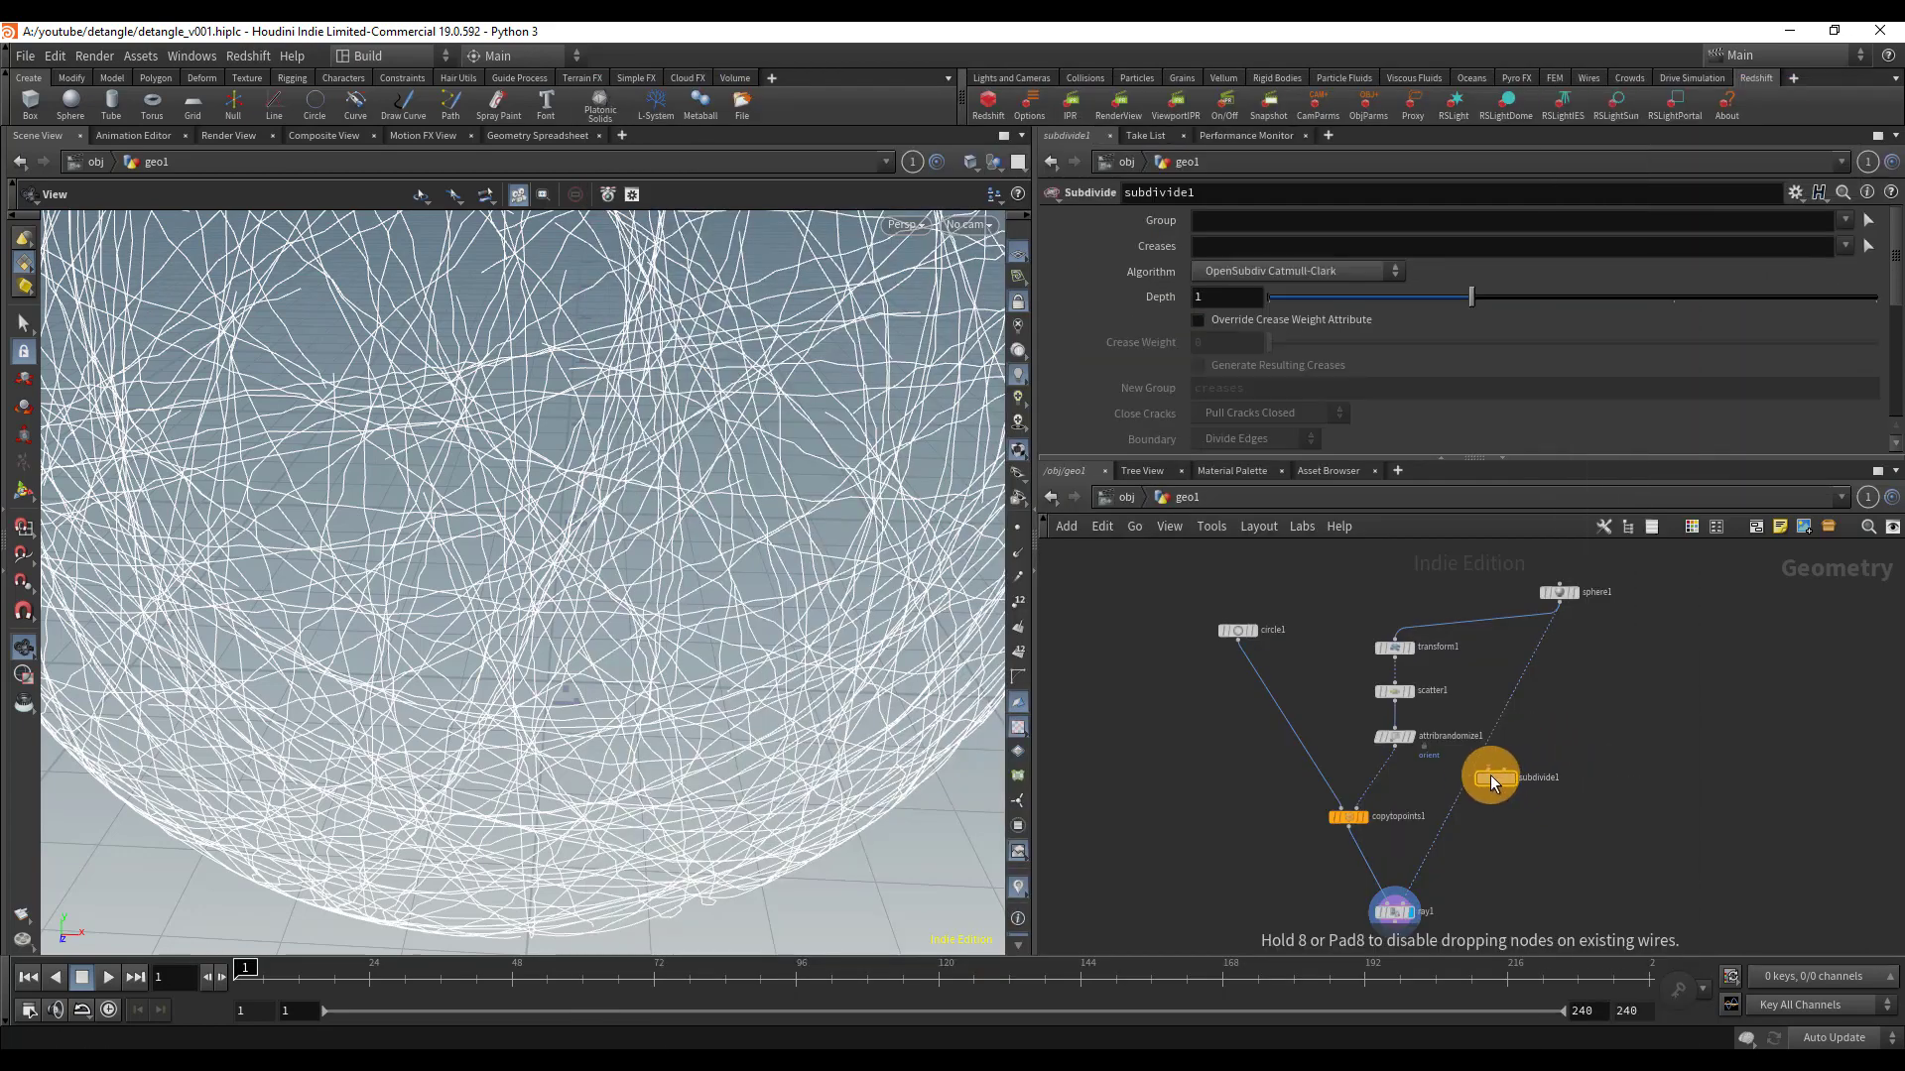
{"action": "left_click", "coordinate": [1498, 783]}
{"action": "left_click_drag", "start_coordinate": [1494, 294], "coordinate": [1689, 314]}
- Add a Smooth node after ray1 and display its result
{"action": "key", "text": "h"}
{"action": "left_click_drag", "start_coordinate": [115, 545], "coordinate": [640, 473]}
{"action": "middle_click_drag", "start_coordinate": [1617, 797], "coordinate": [1590, 614]}
{"action": "mouse_move", "coordinate": [1367, 732]}
{"action": "left_mouse_down"}
{"action": "mouse_move", "coordinate": [1378, 752]}
{"action": "mouse_move", "coordinate": [1375, 736]}
{"action": "left_mouse_up"}
{"action": "left_click", "coordinate": [1478, 784]}
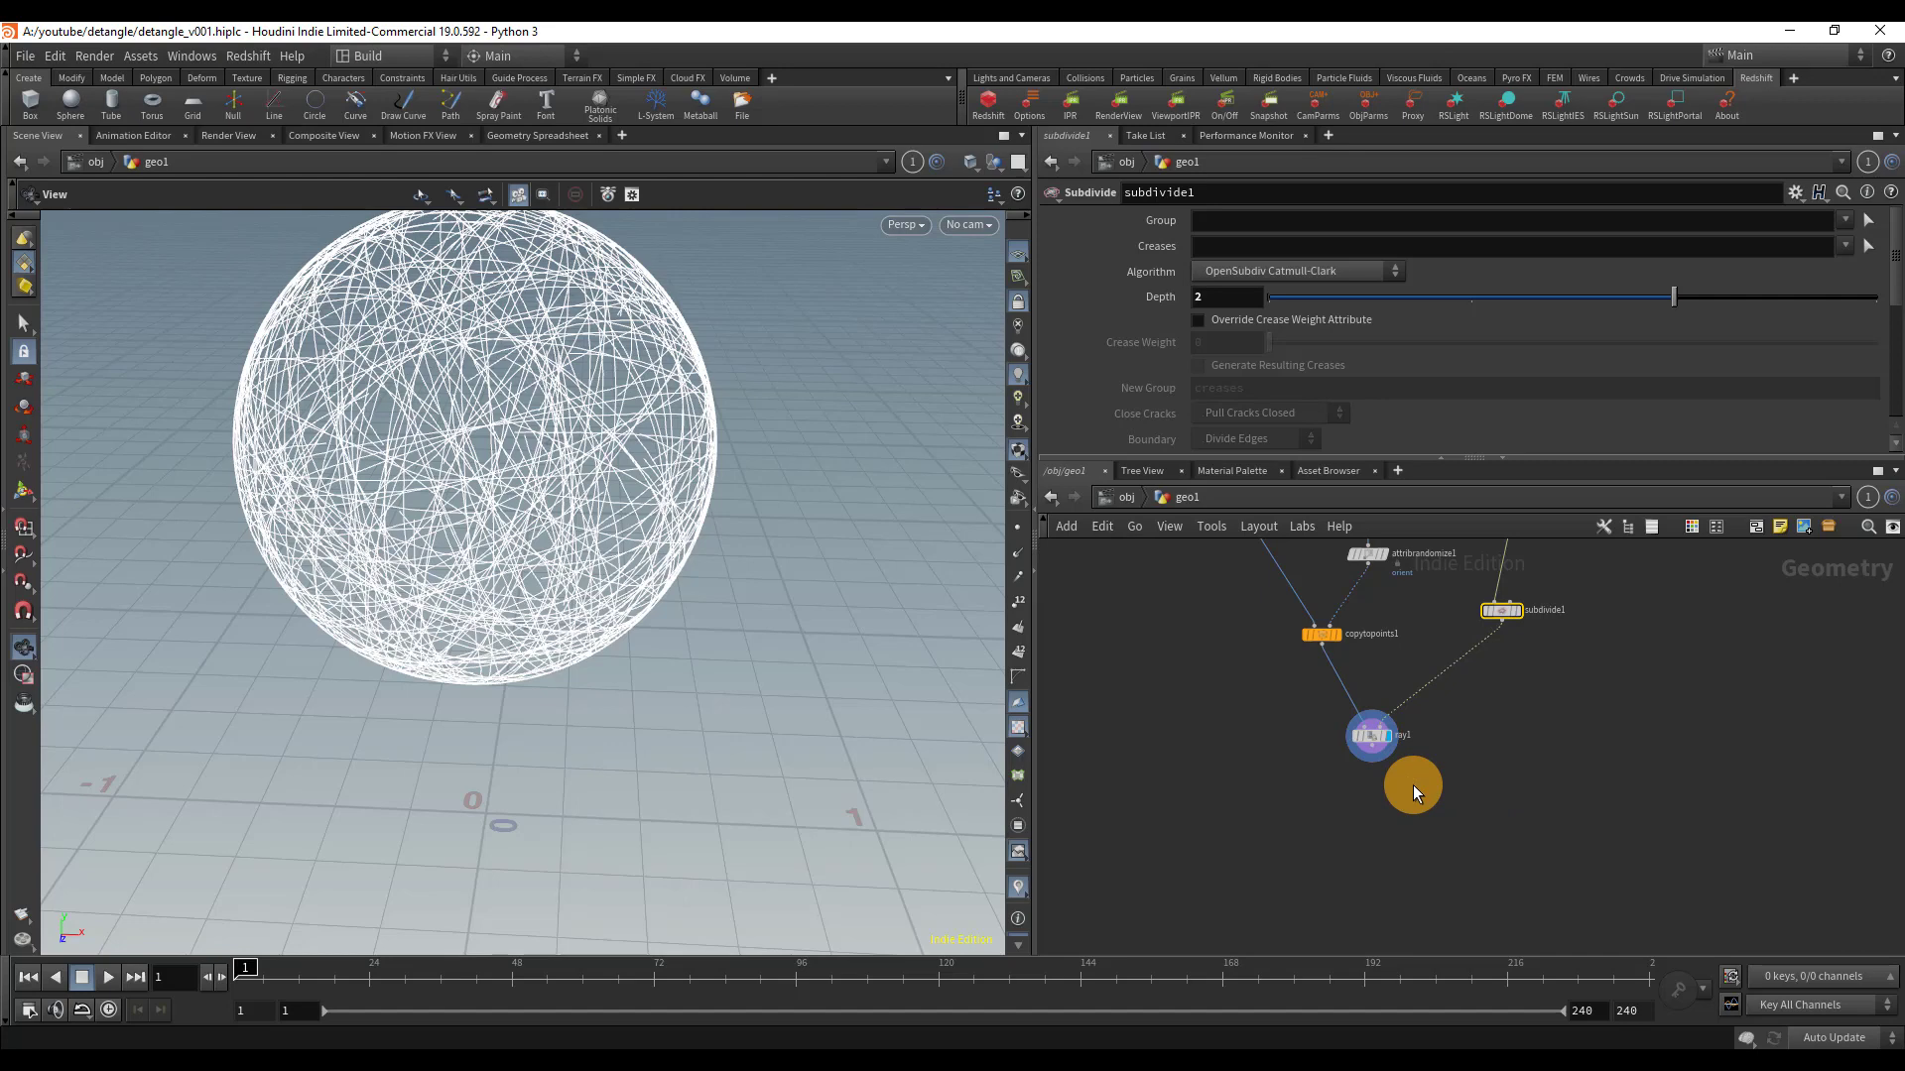
{"action": "key", "text": "Tab"}
{"action": "key", "text": "Return"}
{"action": "scroll", "coordinate": [1403, 798], "scroll_direction": "up", "scroll_amount": 3}
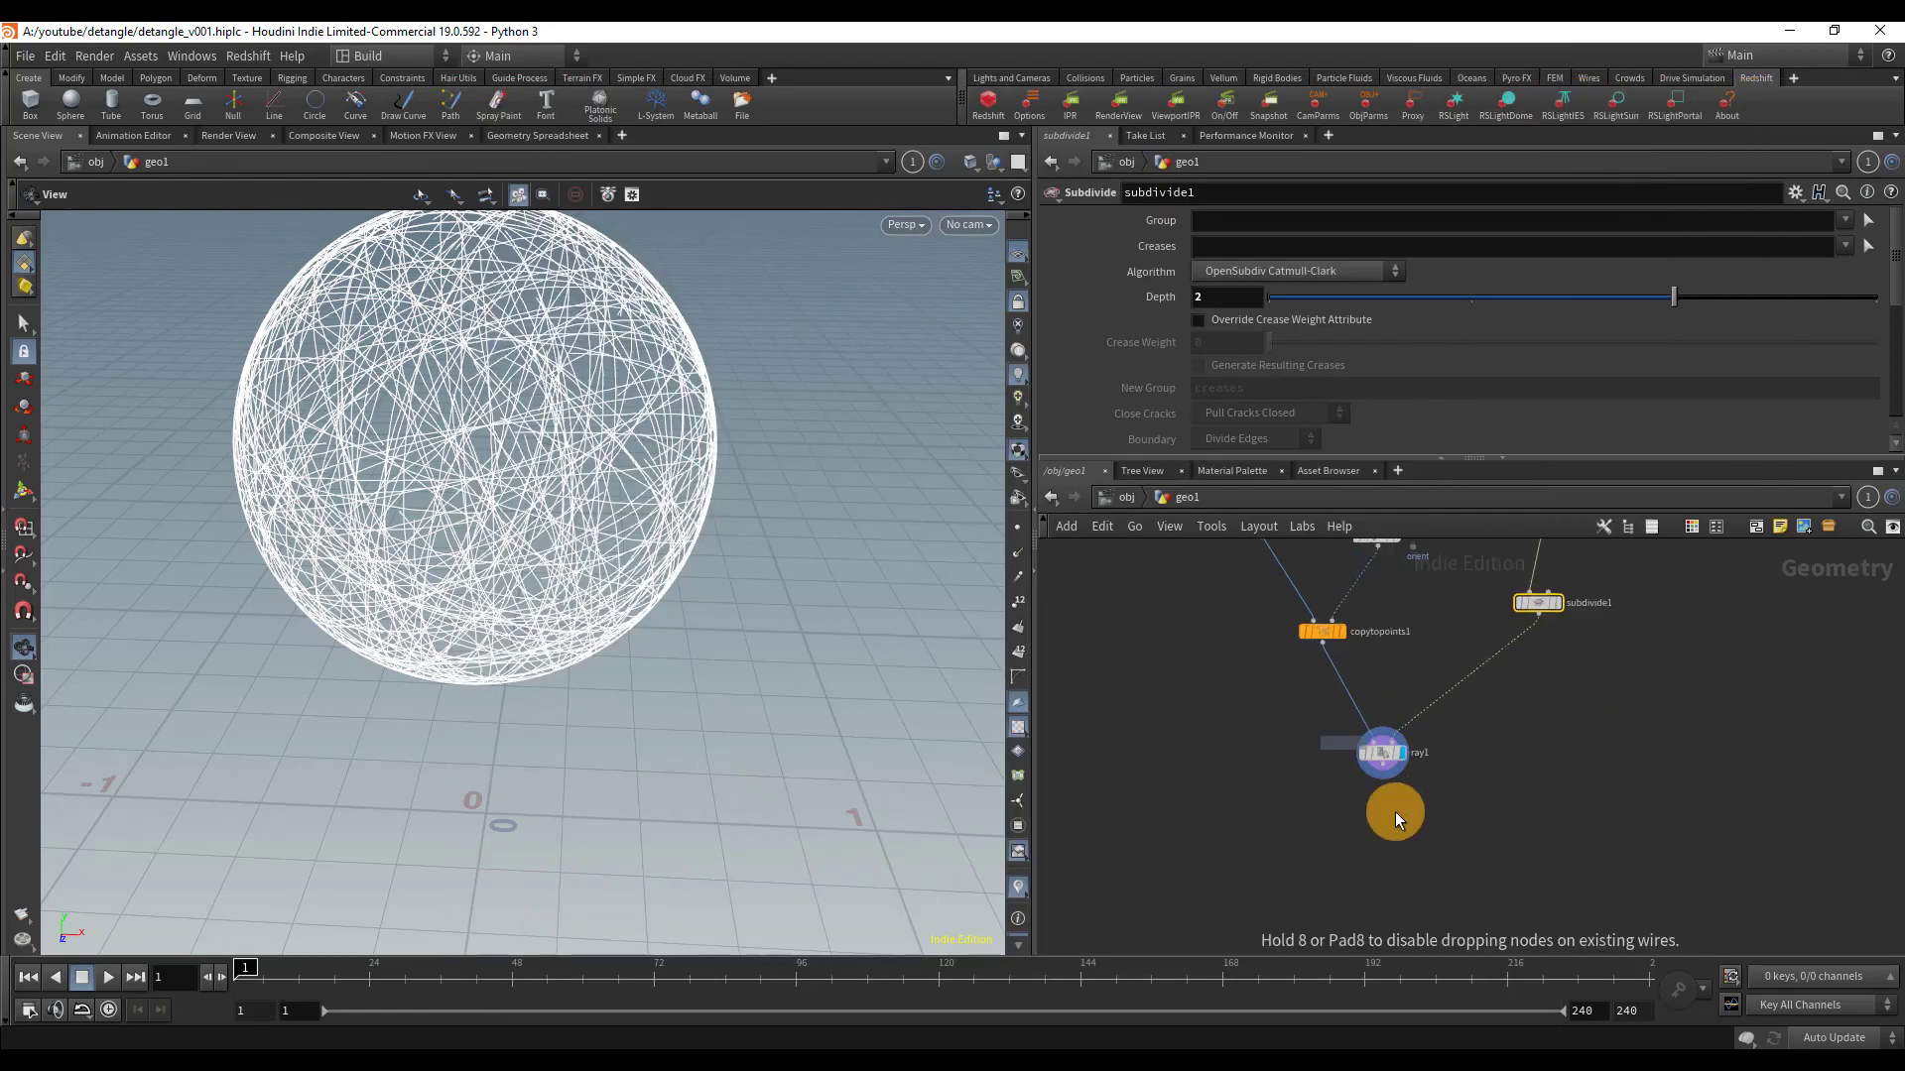
{"action": "left_click", "coordinate": [1379, 837]}
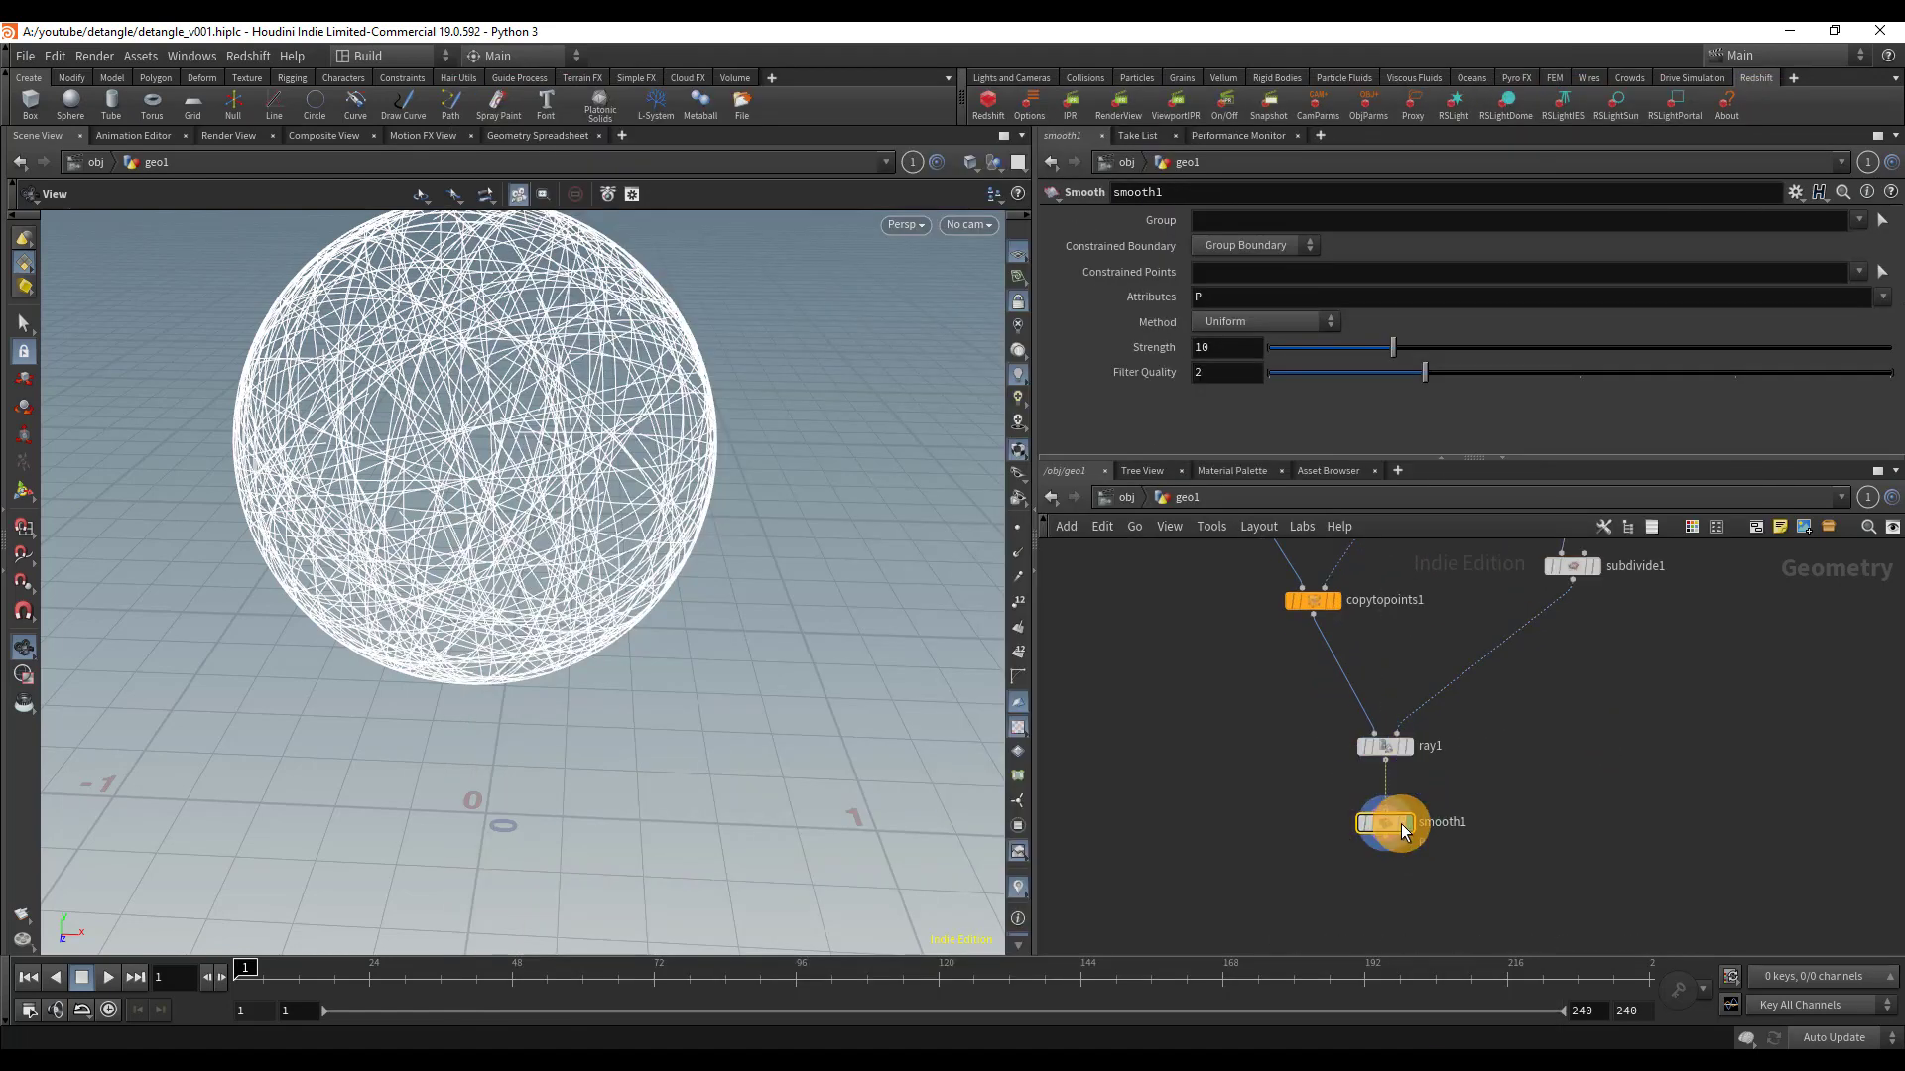
- Add a Resample node below smooth1 in the network
{"action": "middle_click_drag", "start_coordinate": [1577, 819], "coordinate": [1448, 776]}
{"action": "key", "text": "Tab"}
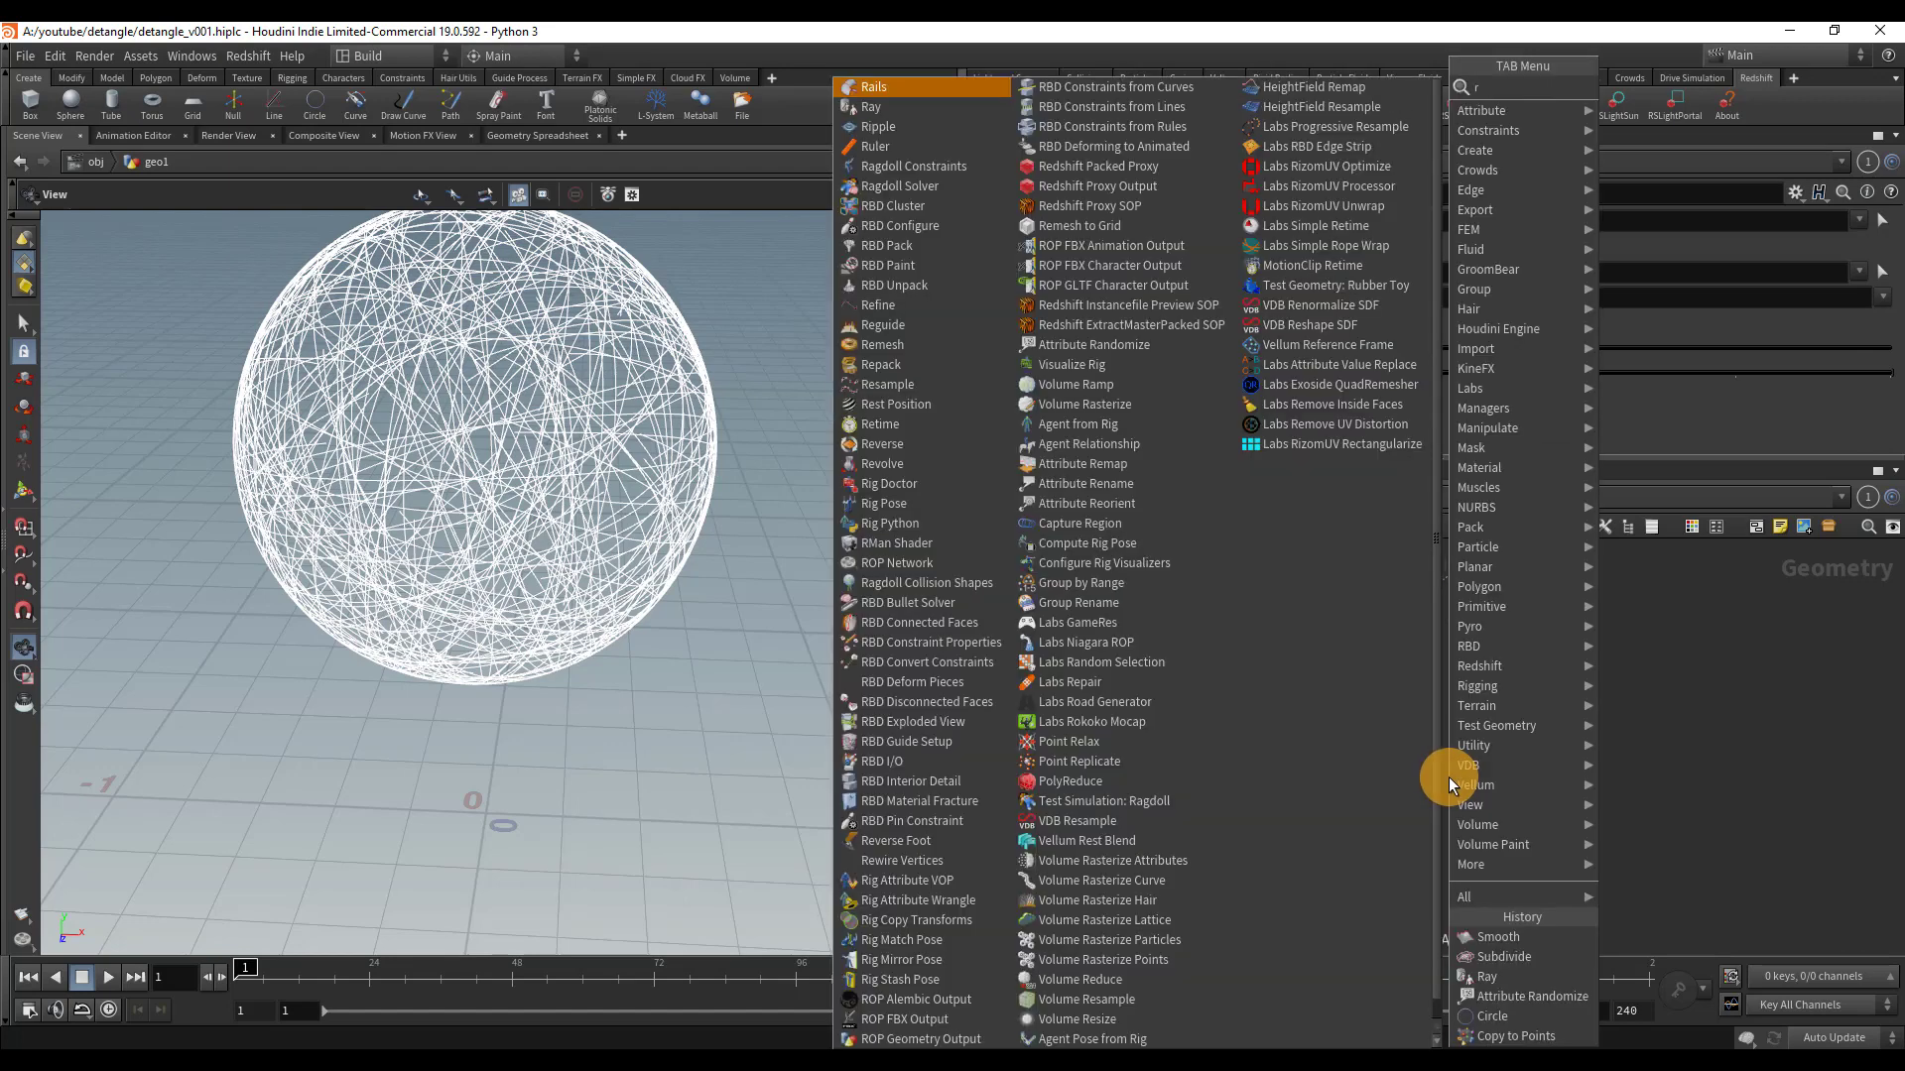
{"action": "key", "text": "Return"}
{"action": "left_click", "coordinate": [1255, 841]}
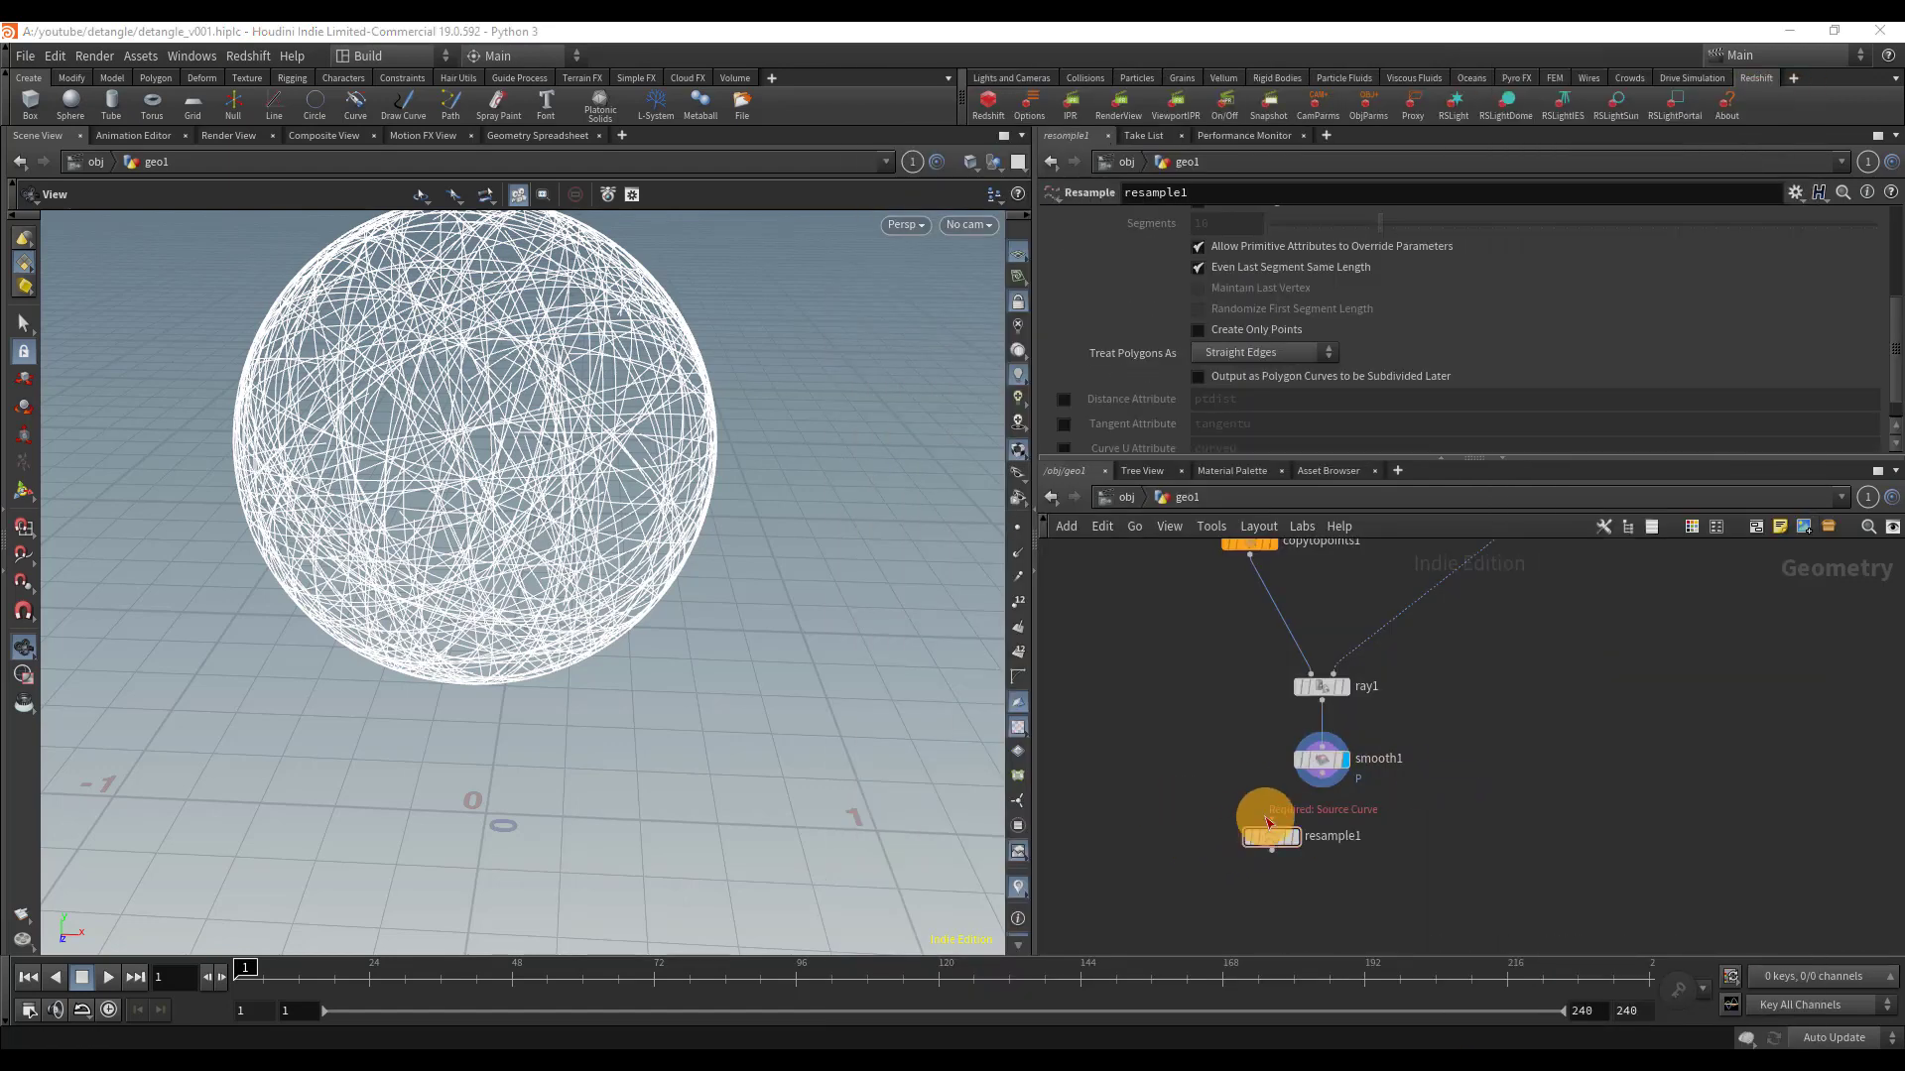
- Turn off the maximum segment length on resample1 and limit it to a maximum of 100 segments instead
{"action": "scroll", "coordinate": [1300, 325], "scroll_direction": "up", "scroll_amount": 3}
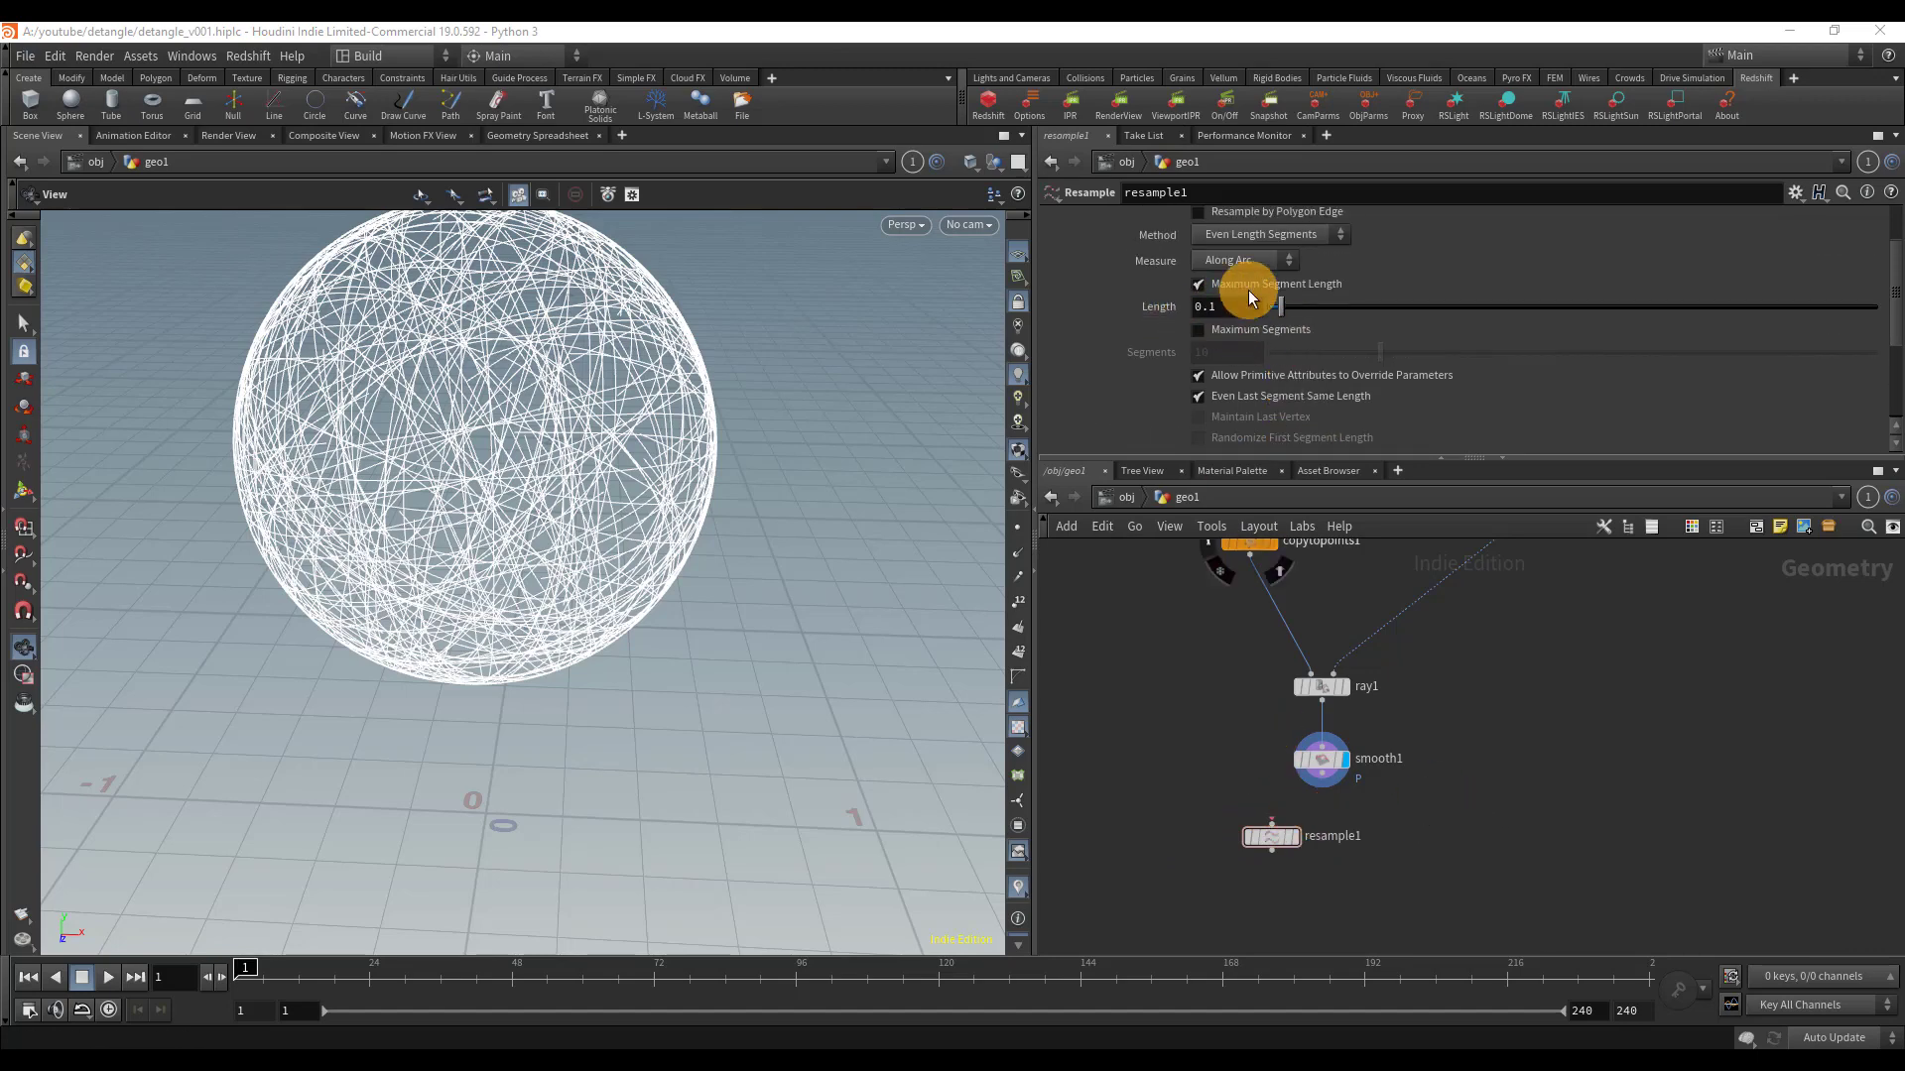
{"action": "left_click", "coordinate": [1237, 288]}
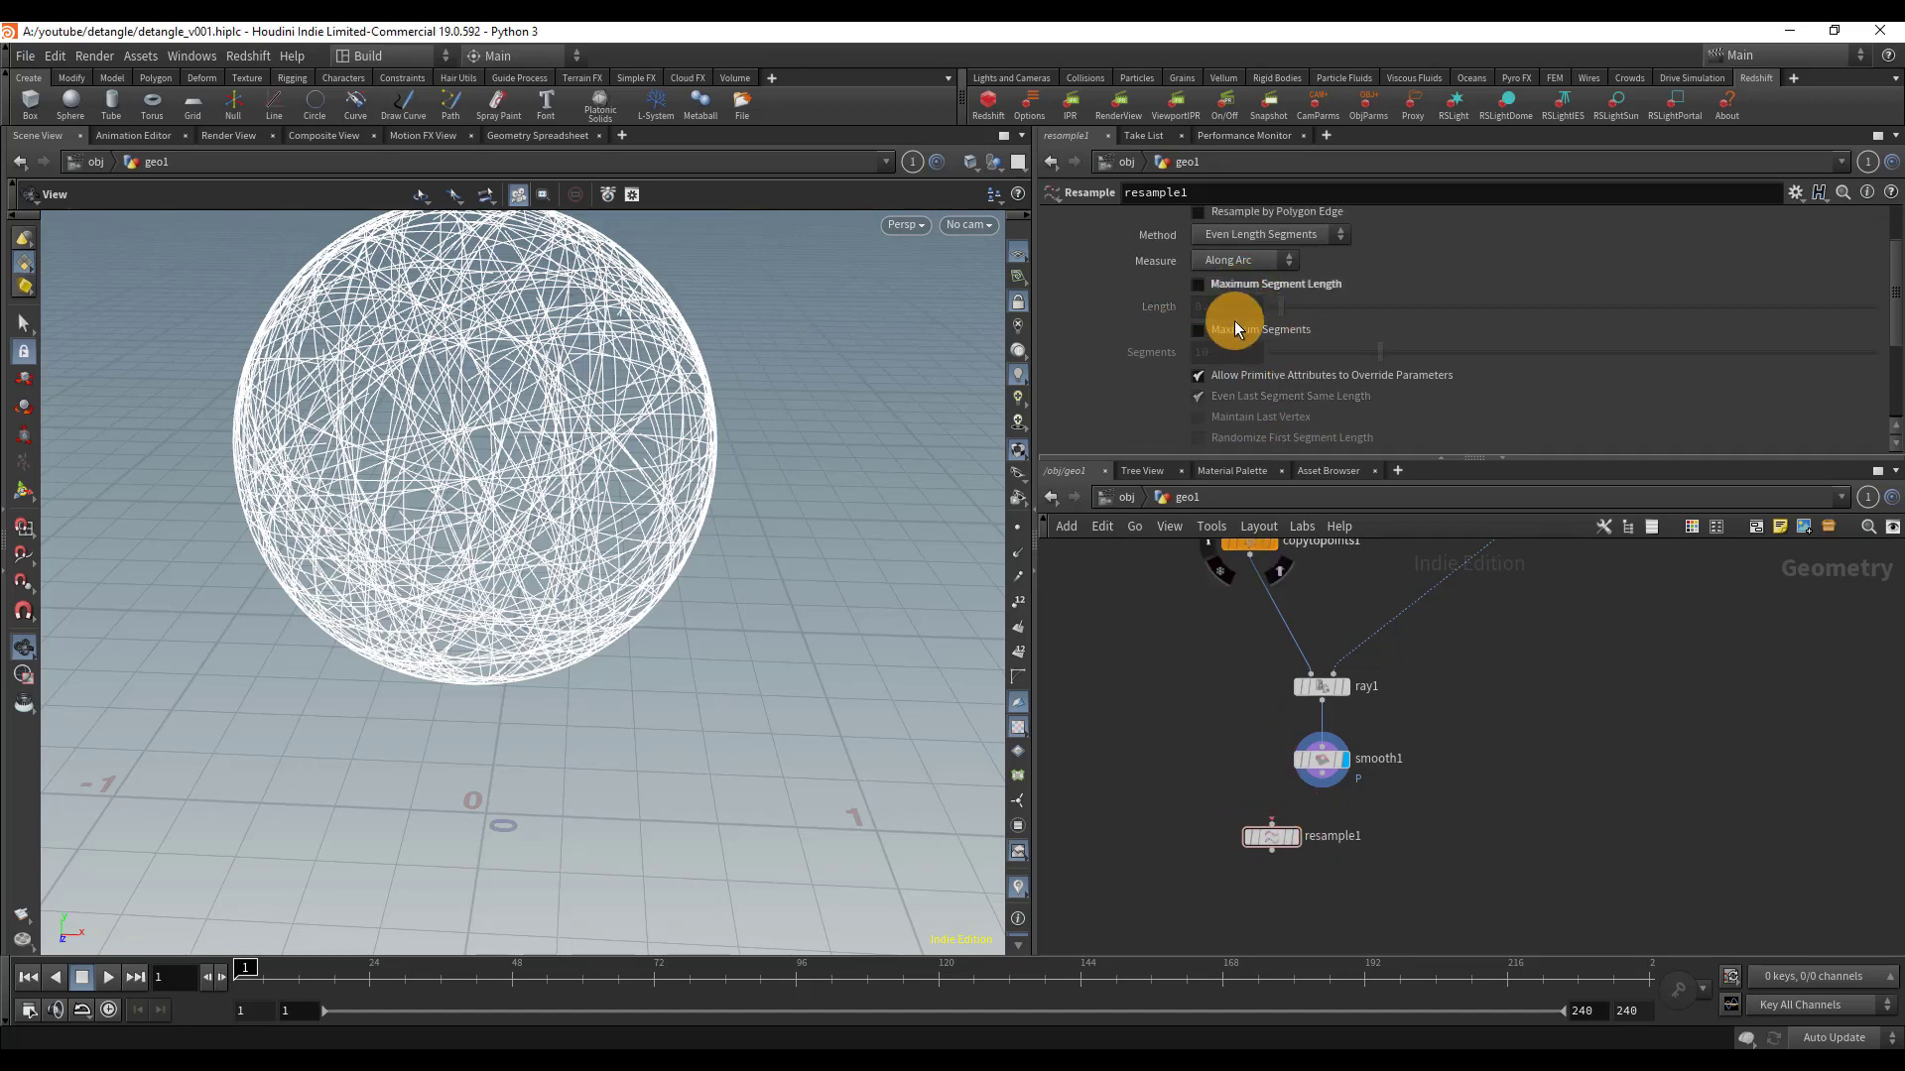
{"action": "left_click", "coordinate": [1230, 329]}
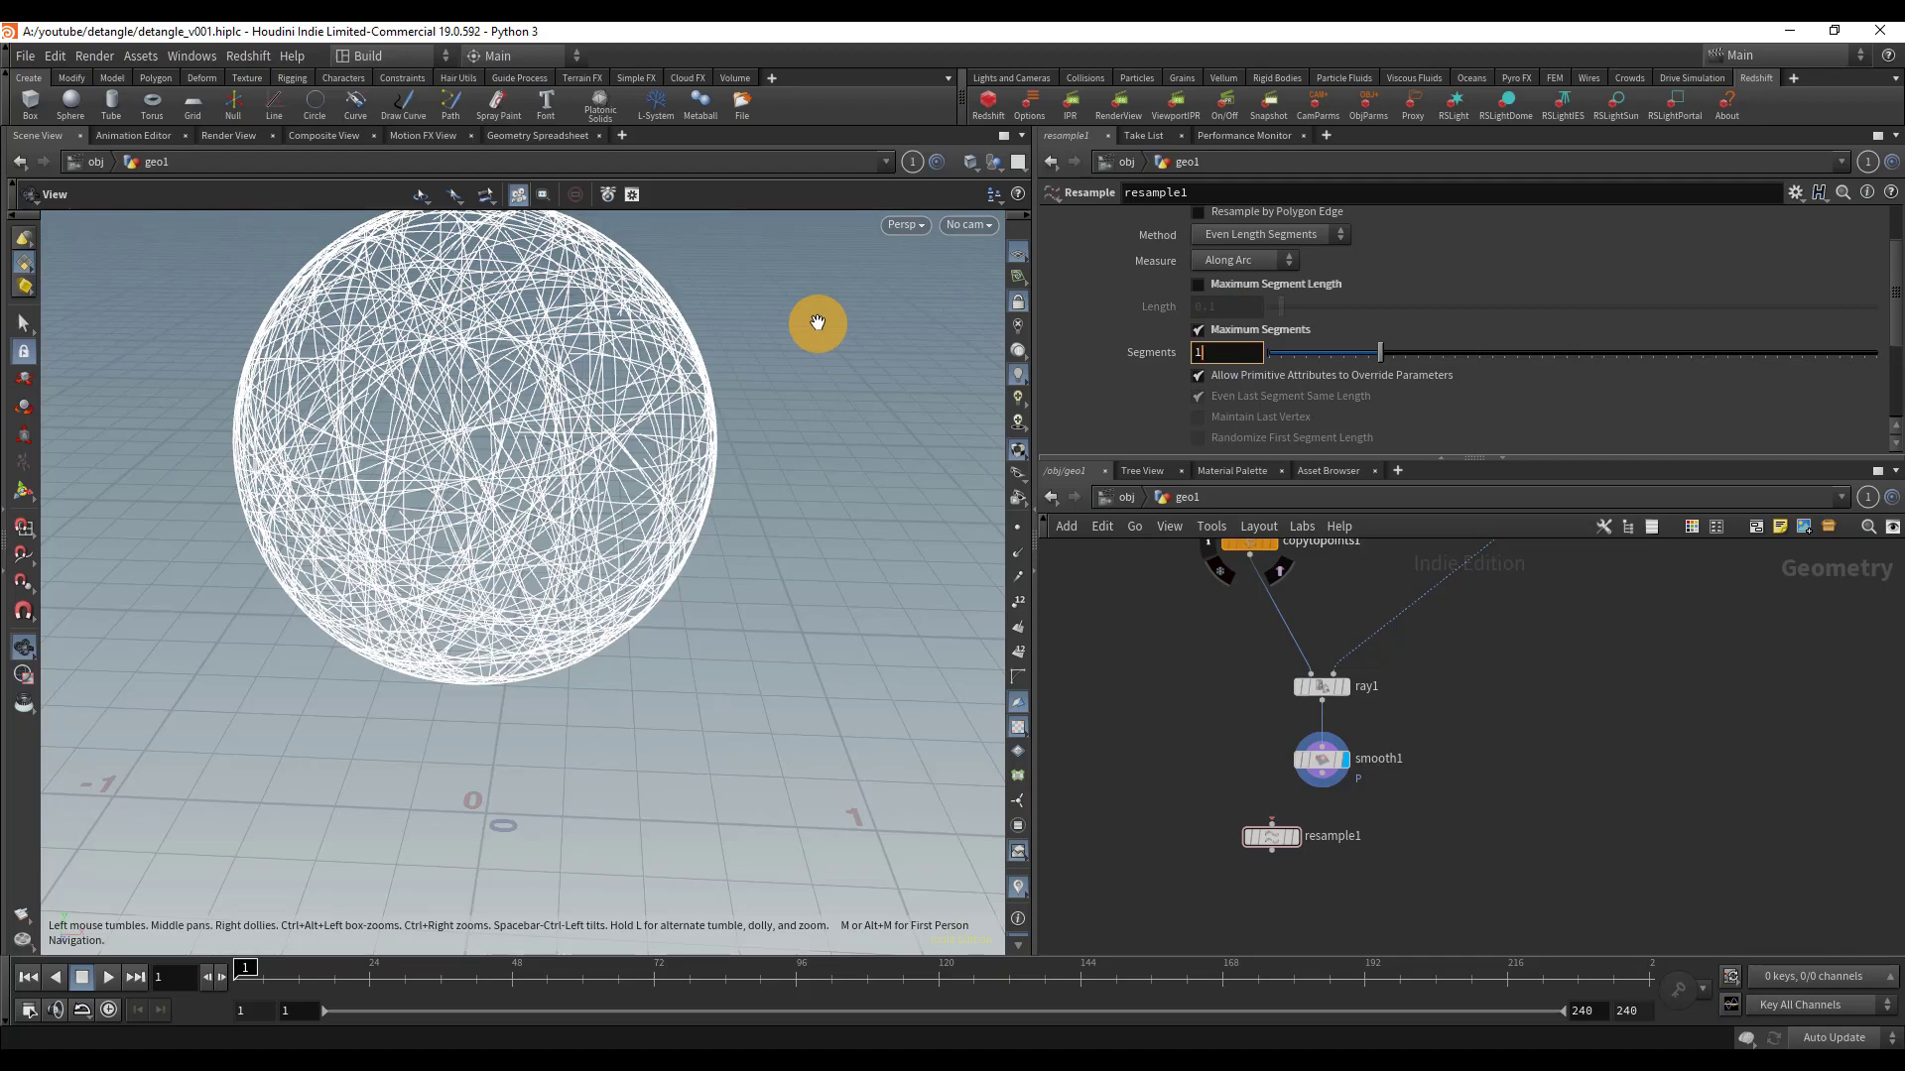
{"action": "key", "text": "Return"}
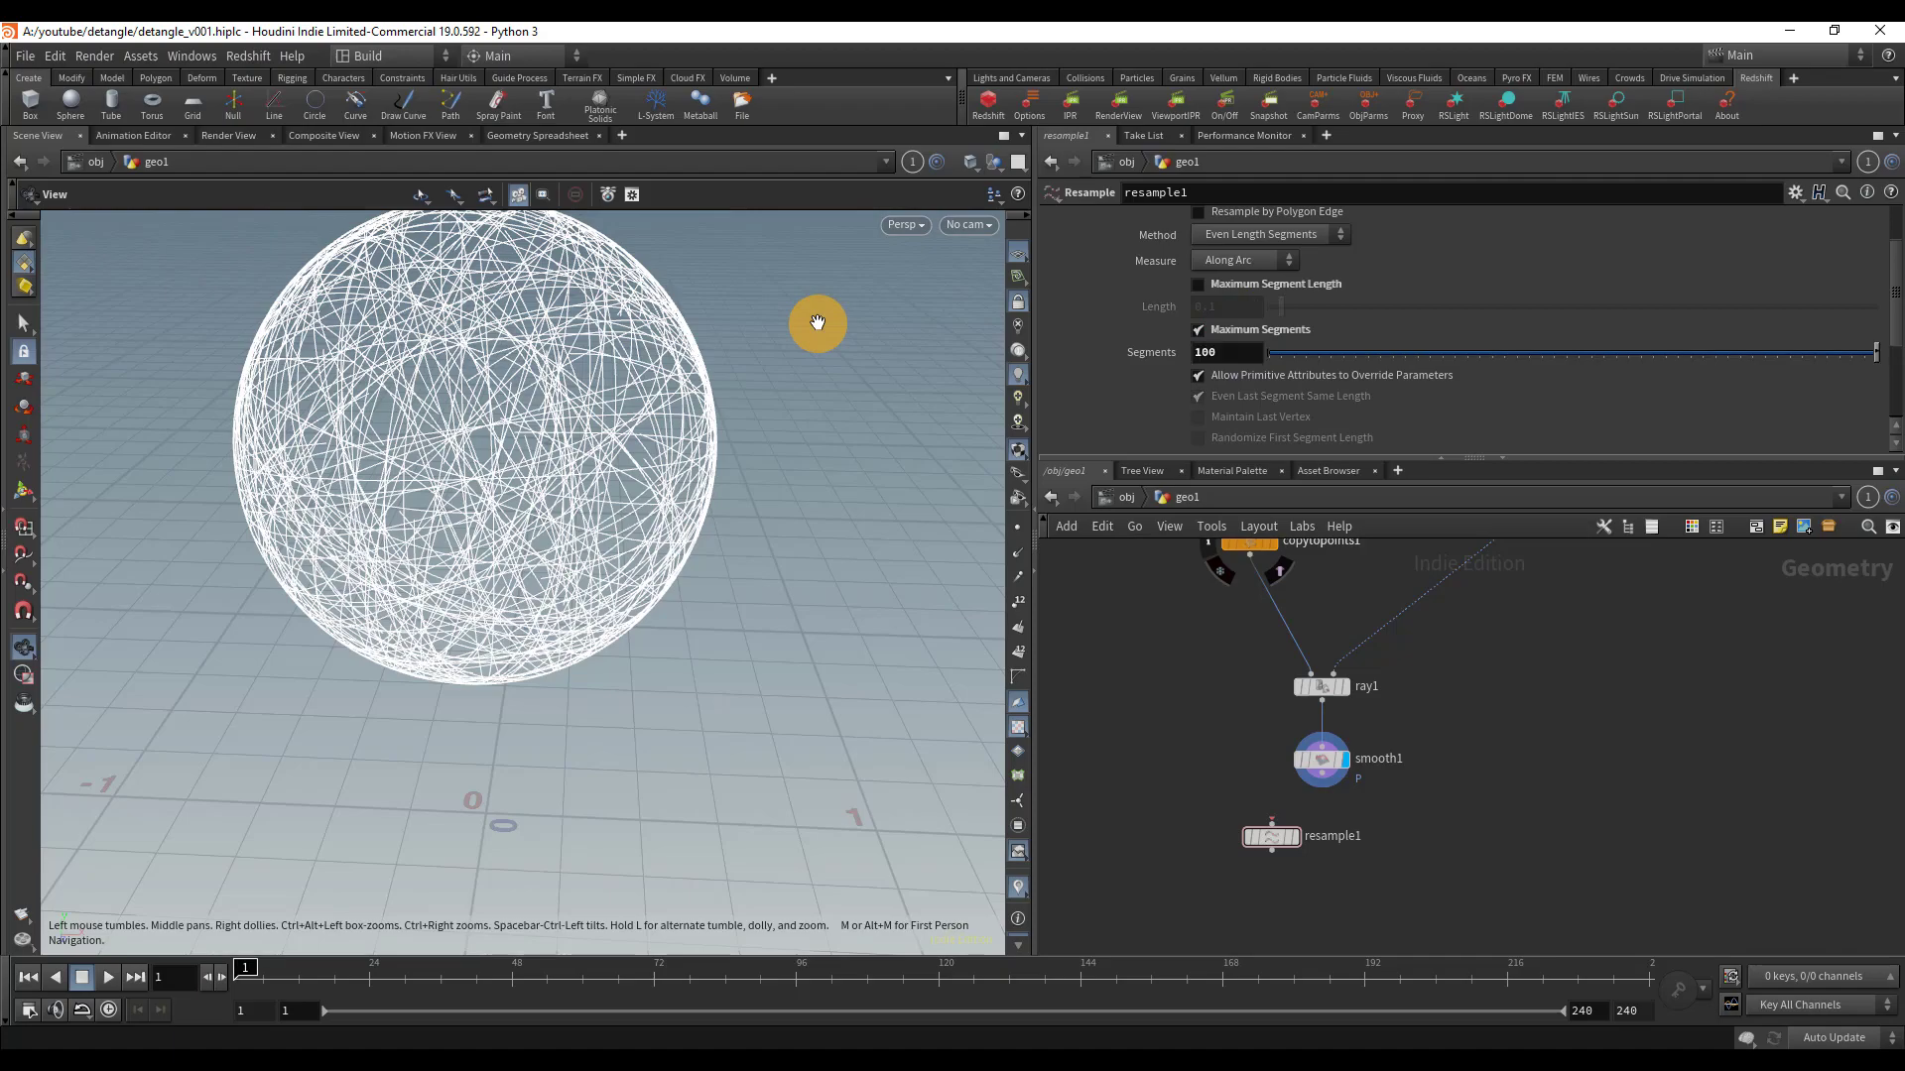
- Show points in the viewport, connect smooth1 to resample1, and display the resampled result
{"action": "left_click", "coordinate": [1017, 526]}
{"action": "right_click_drag", "start_coordinate": [430, 408], "coordinate": [1063, 646]}
{"action": "left_click_drag", "start_coordinate": [1272, 822], "coordinate": [1359, 785]}
{"action": "right_click_drag", "start_coordinate": [650, 612], "coordinate": [555, 655]}
{"action": "left_click", "coordinate": [1294, 836]}
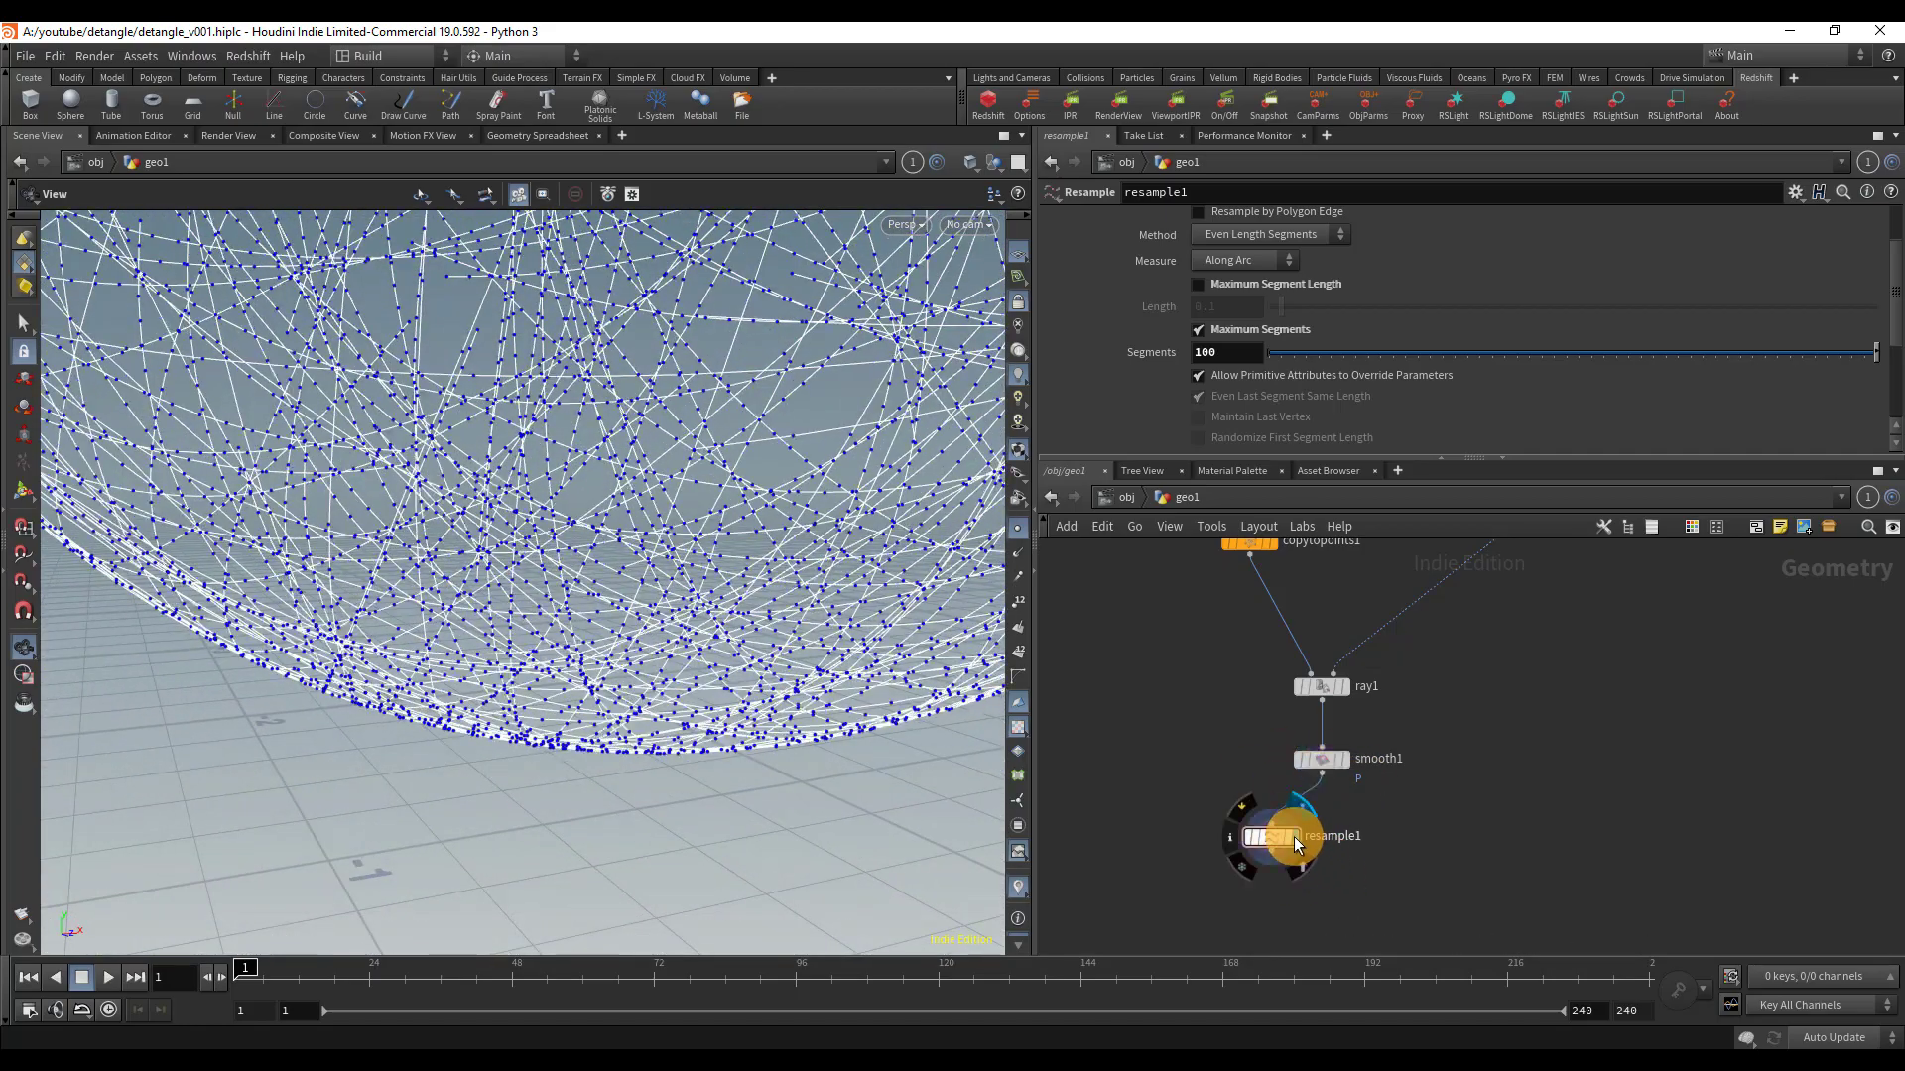
- Compare the curve point density of resample1 against smooth1 by switching the displayed node and examining the curves closely
{"action": "right_click_drag", "start_coordinate": [647, 502], "coordinate": [791, 526]}
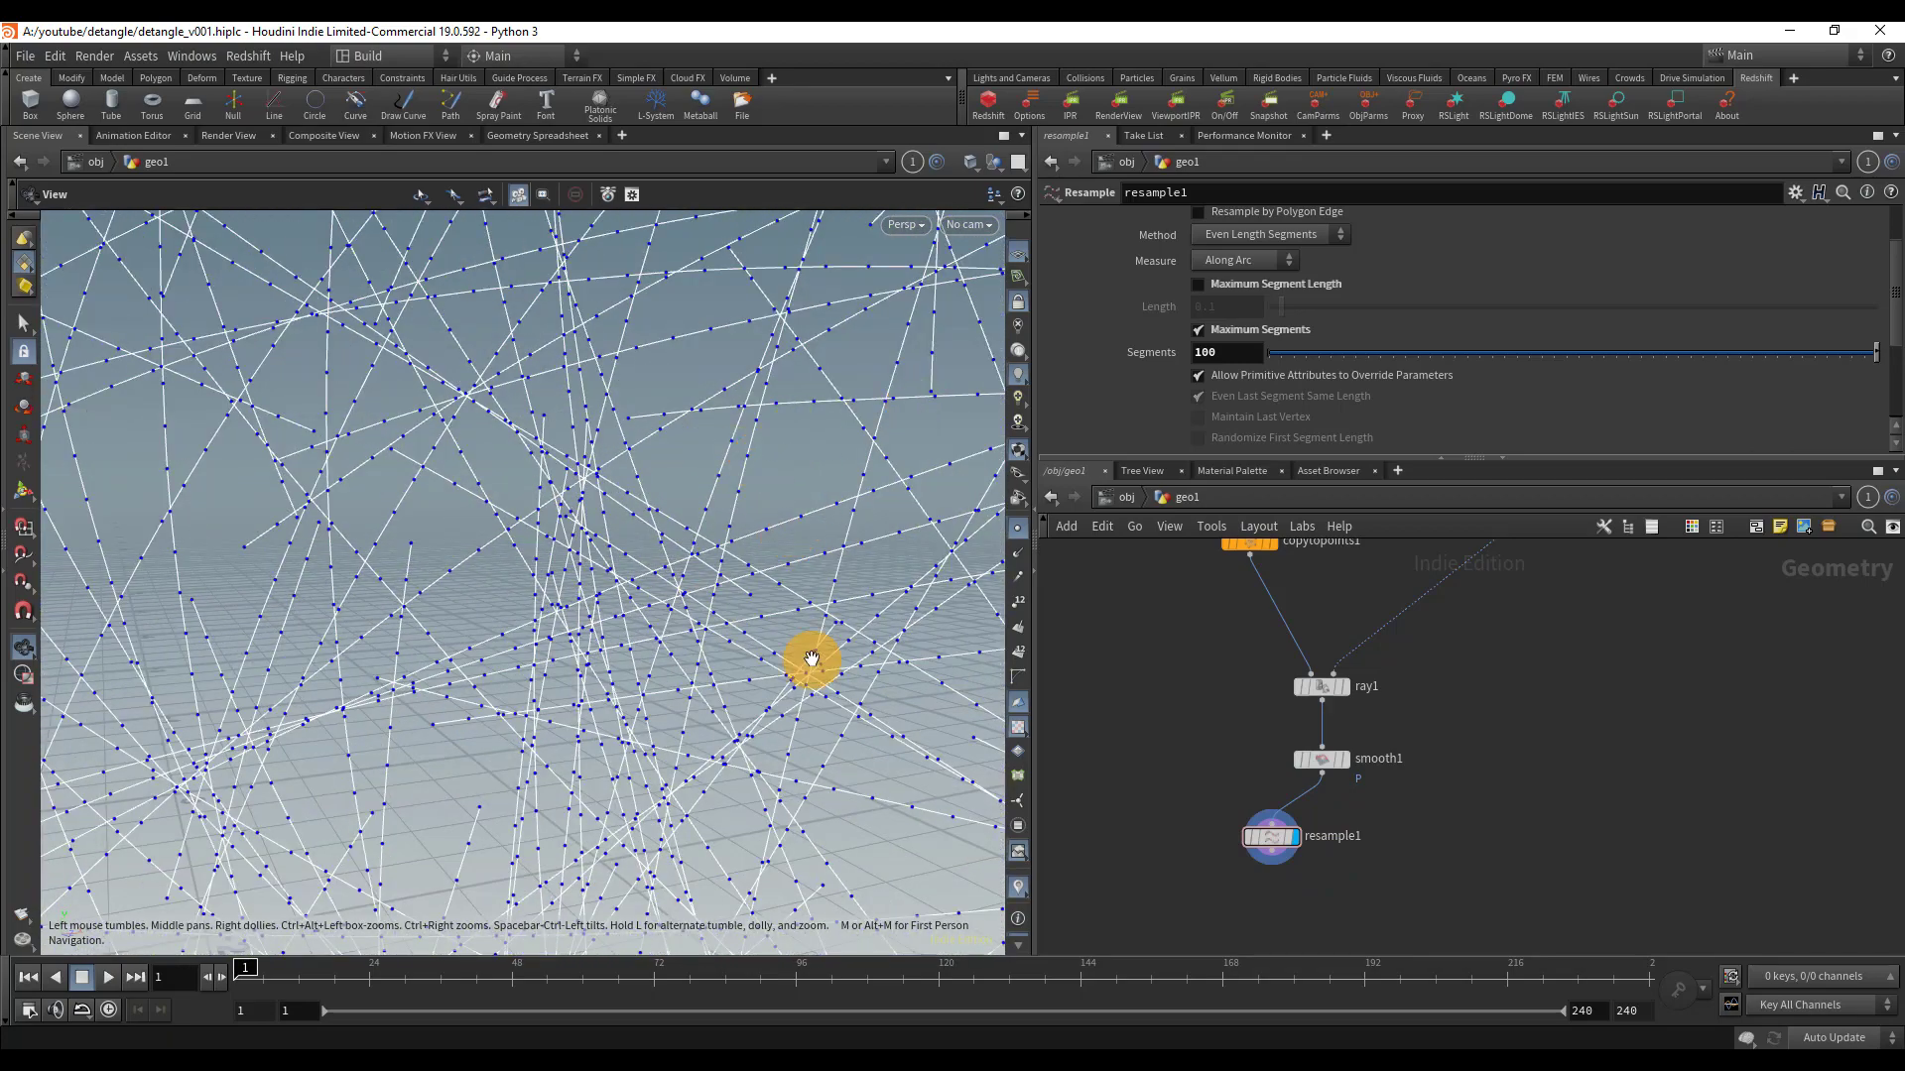
{"action": "scroll", "coordinate": [425, 574], "scroll_direction": "down", "scroll_amount": 5}
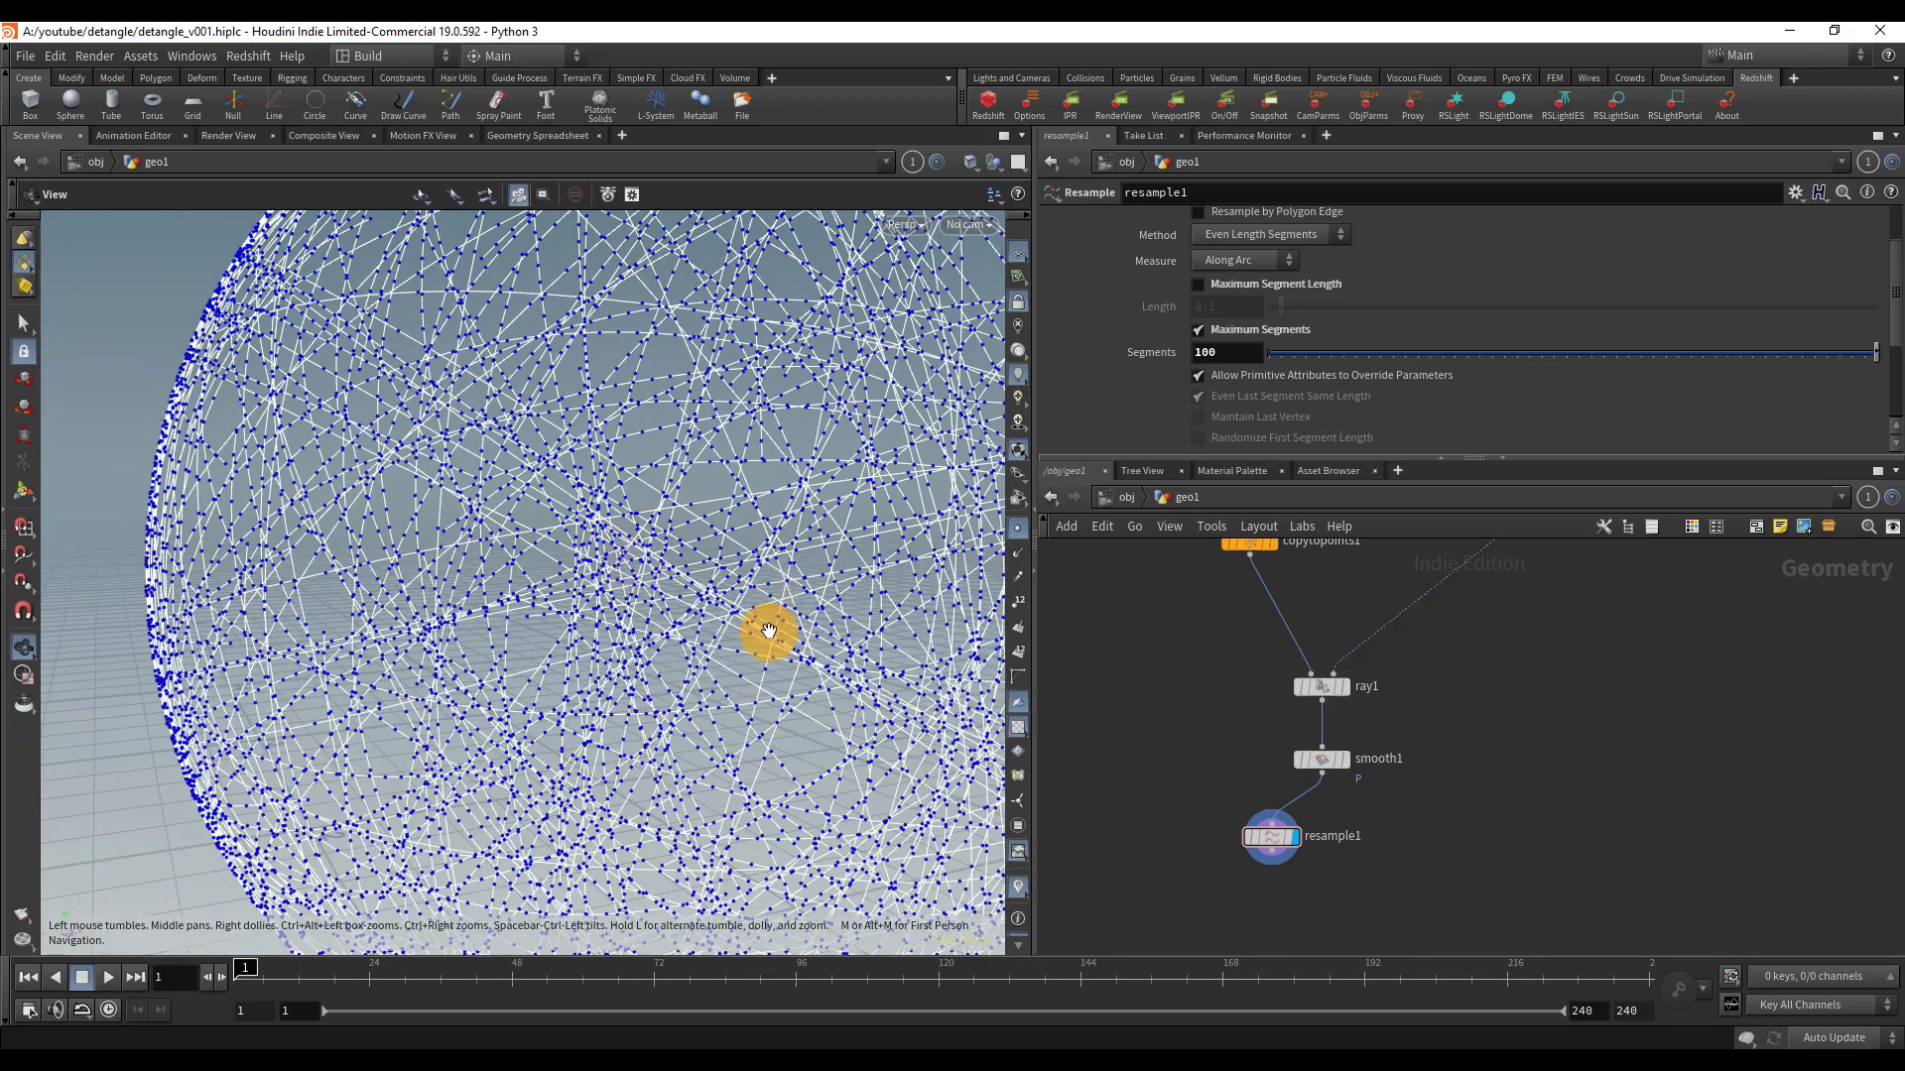
{"action": "scroll", "coordinate": [735, 693], "scroll_direction": "down", "scroll_amount": 10}
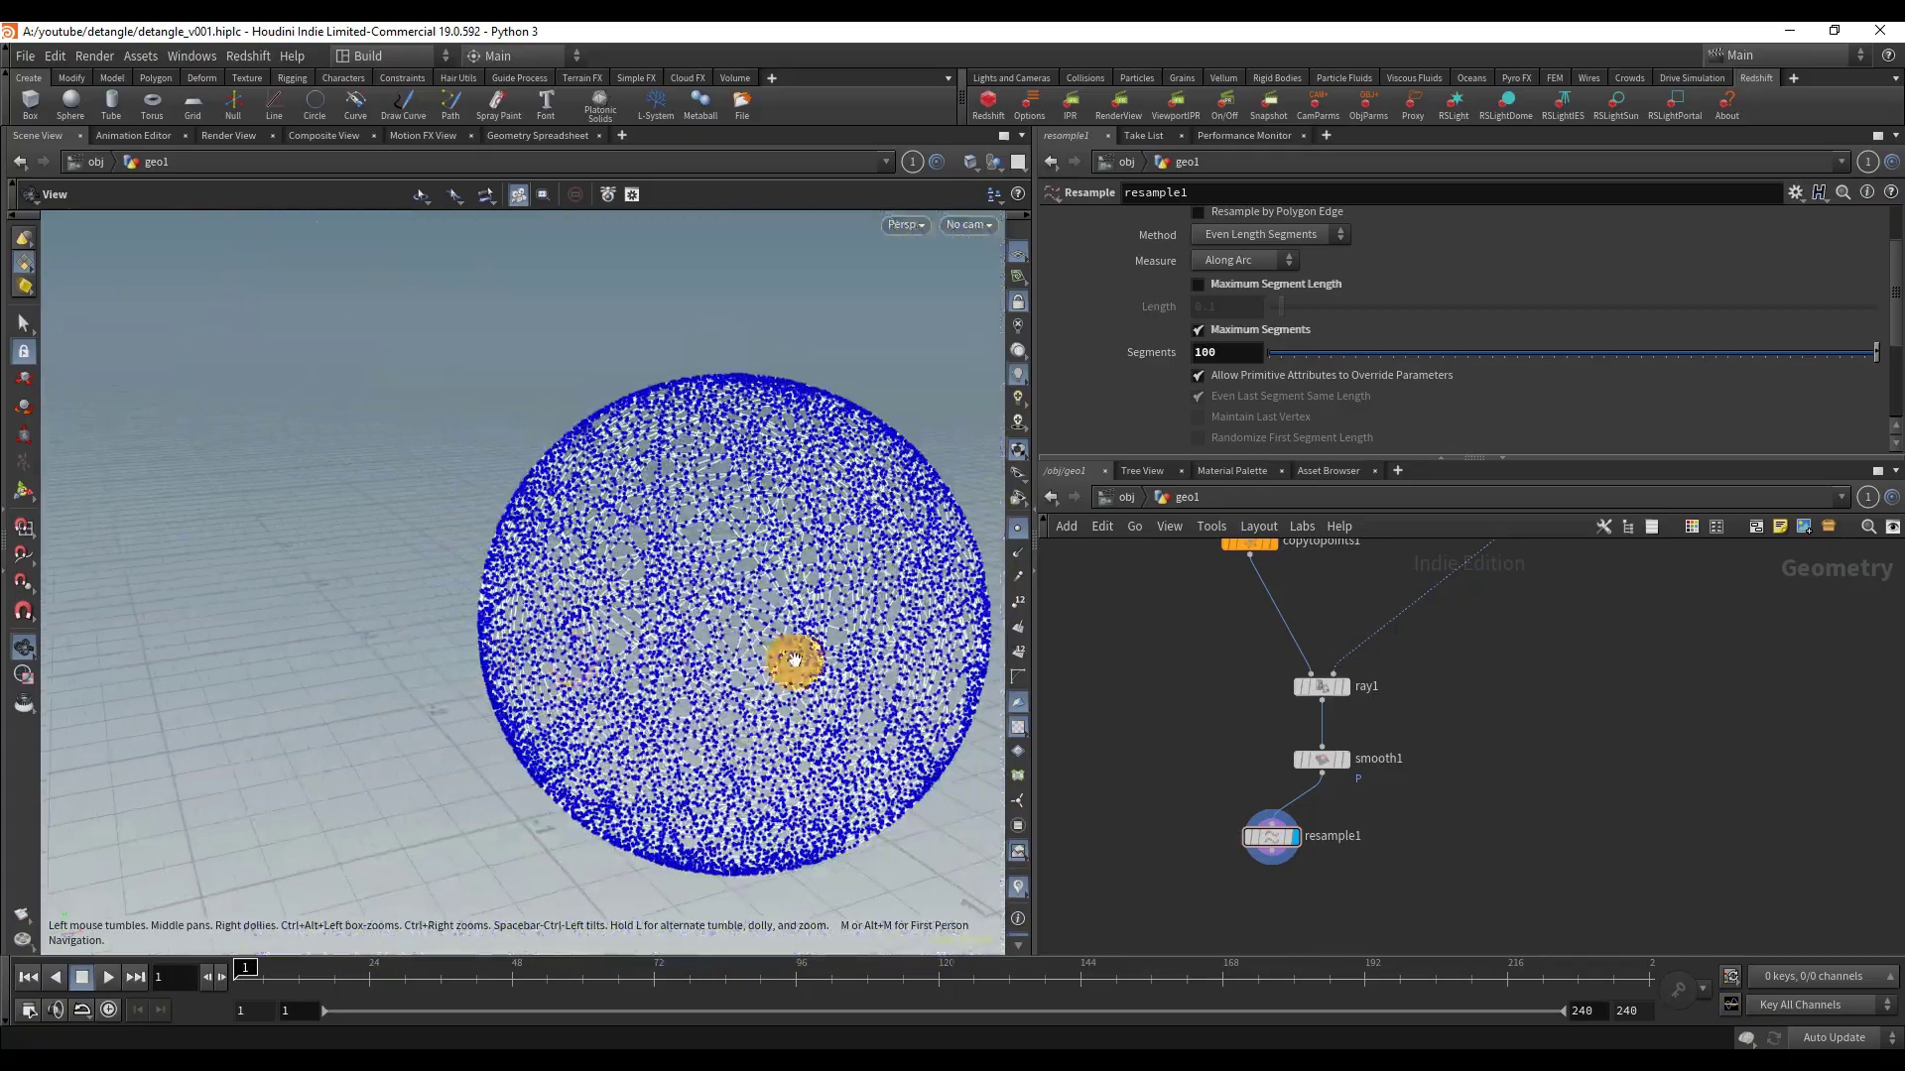
{"action": "scroll", "coordinate": [591, 437], "scroll_direction": "up", "scroll_amount": 10}
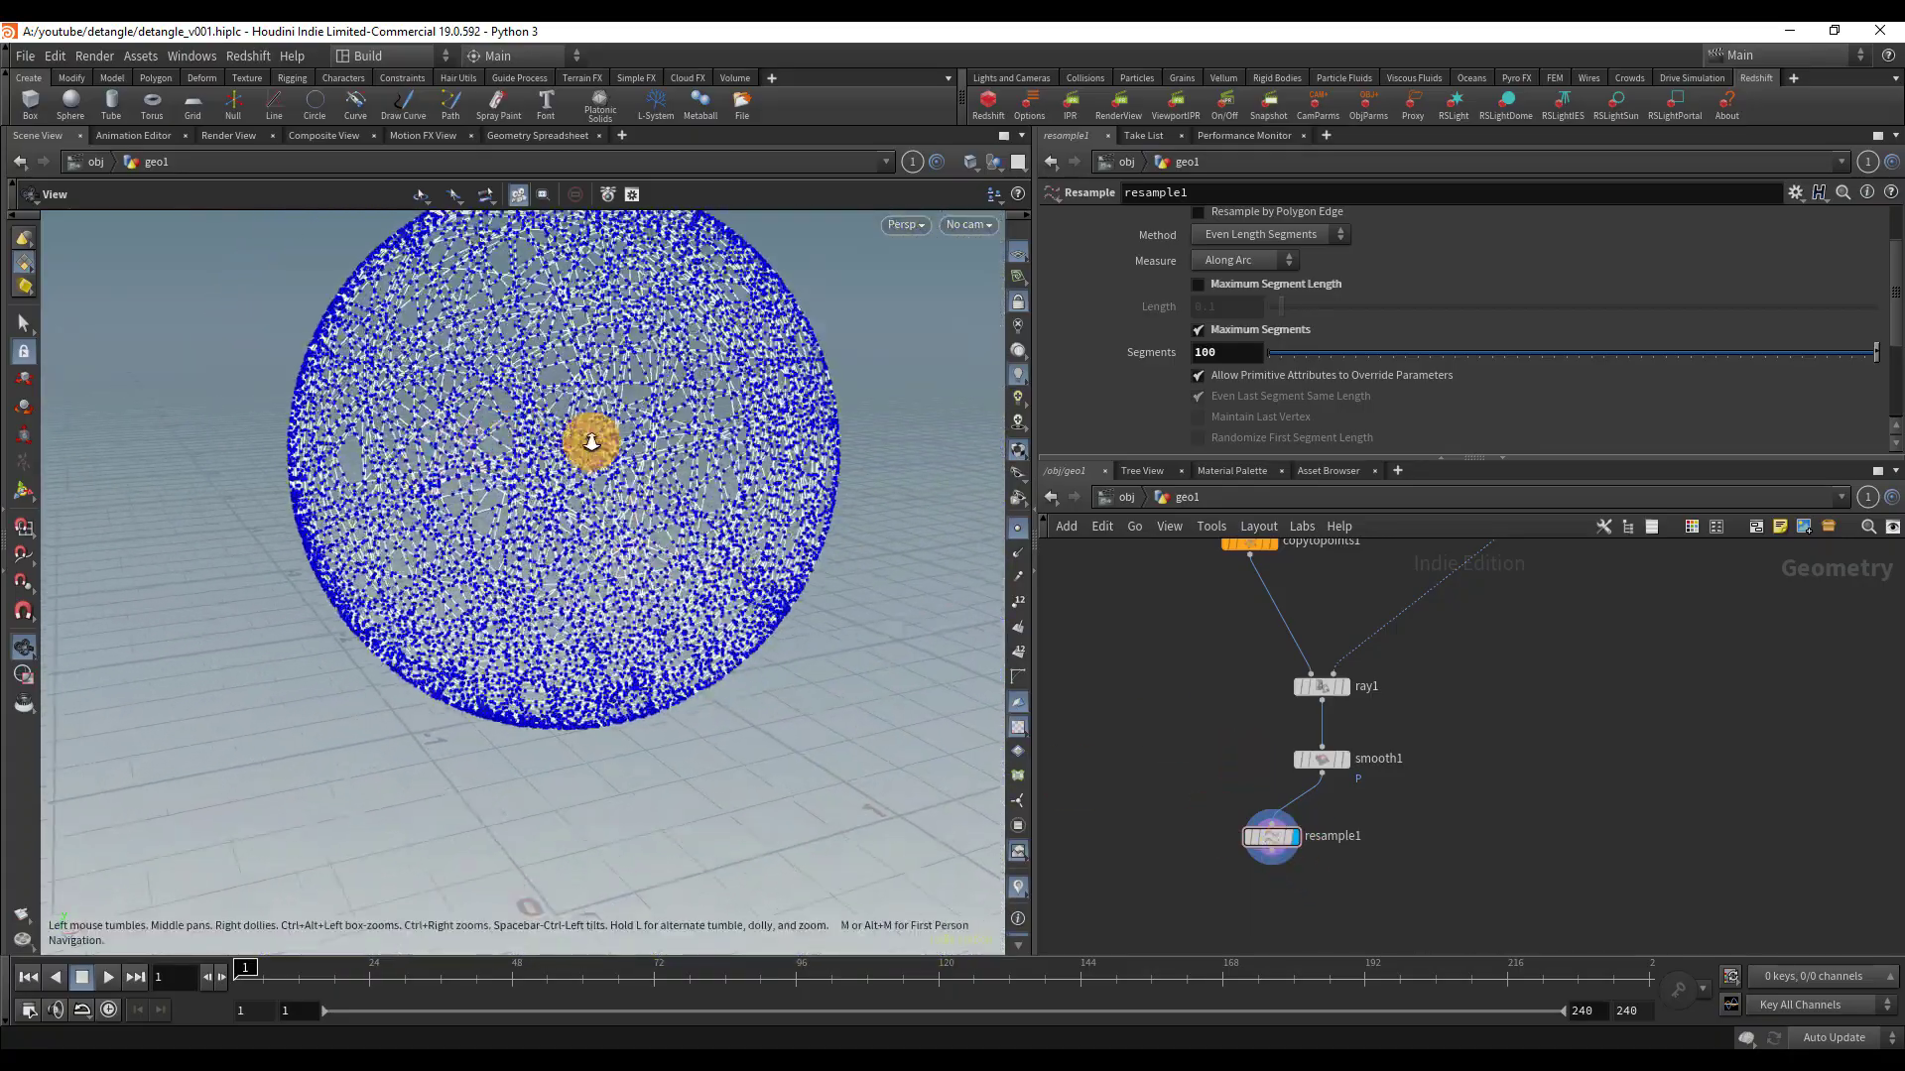
{"action": "left_click", "coordinate": [1346, 758]}
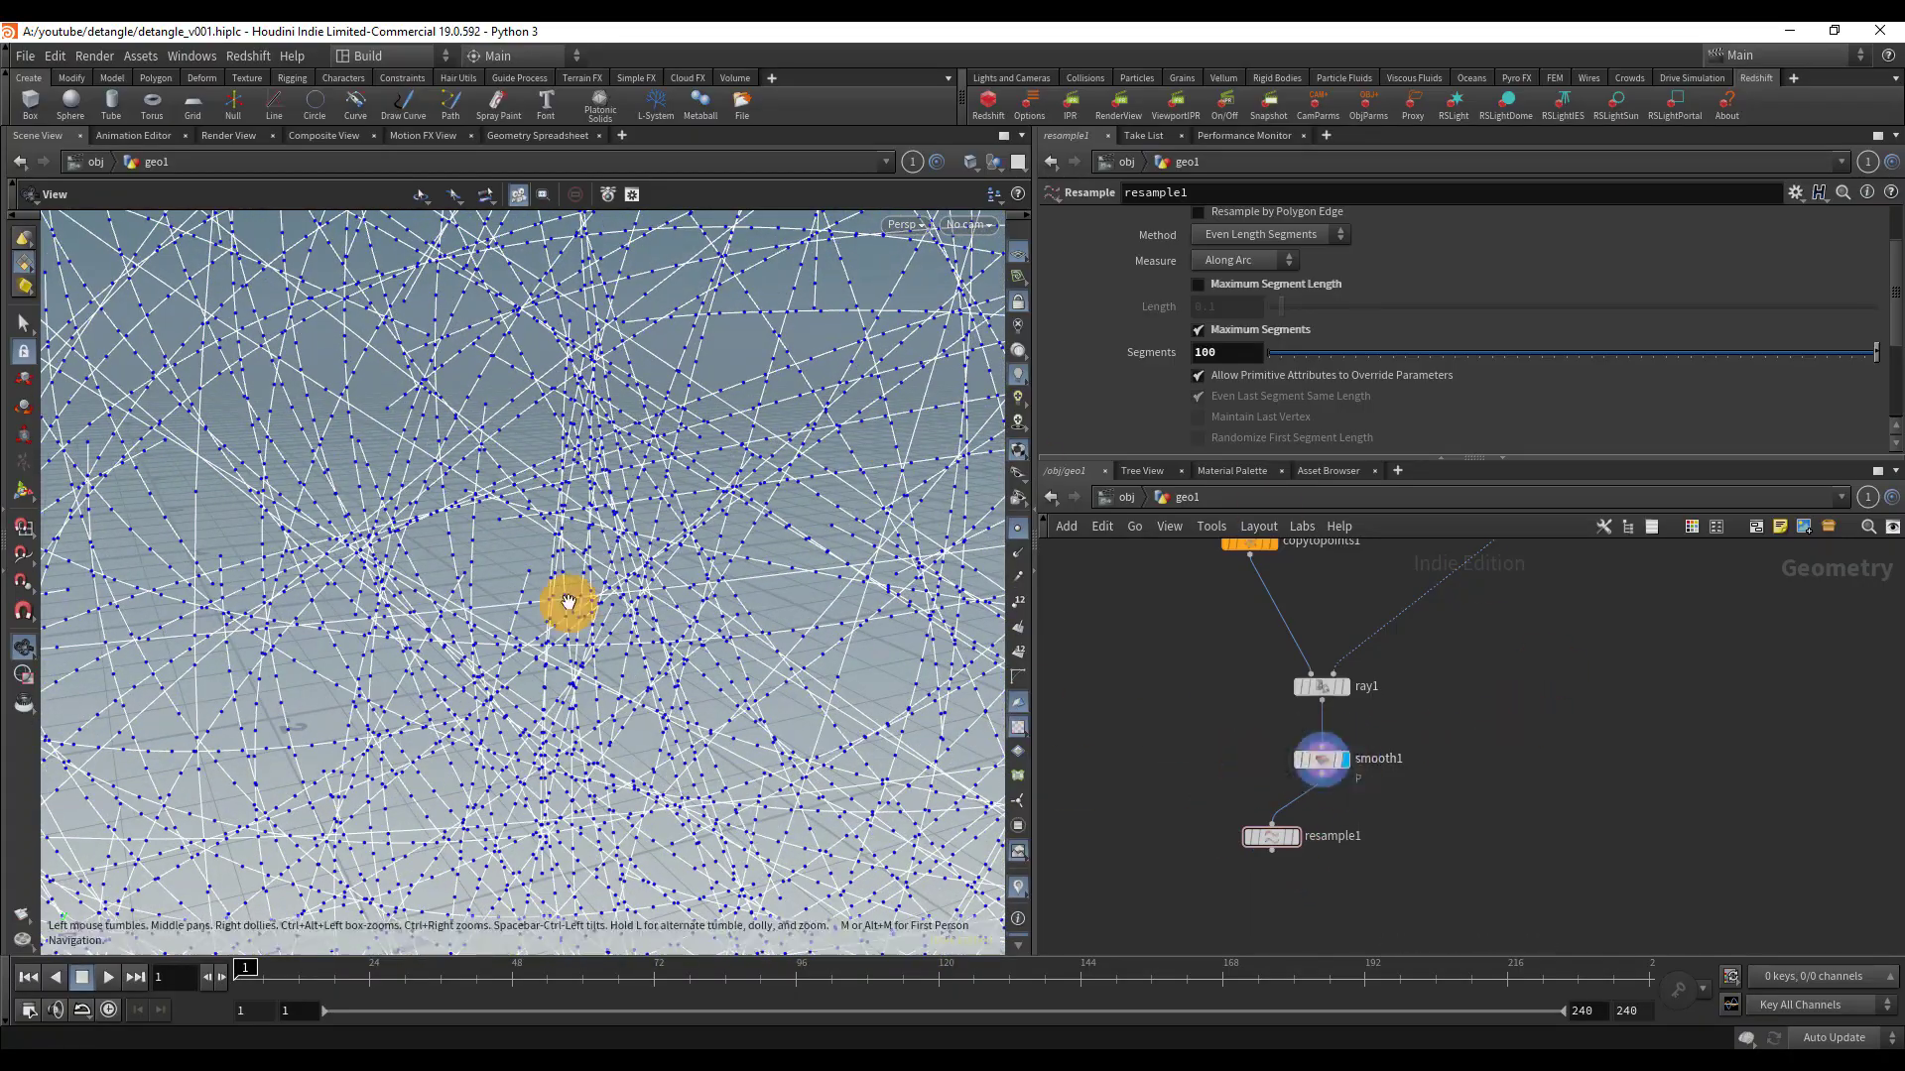
{"action": "scroll", "coordinate": [669, 523], "scroll_direction": "up", "scroll_amount": 3}
{"action": "middle_click_drag", "start_coordinate": [668, 523], "coordinate": [716, 503]}
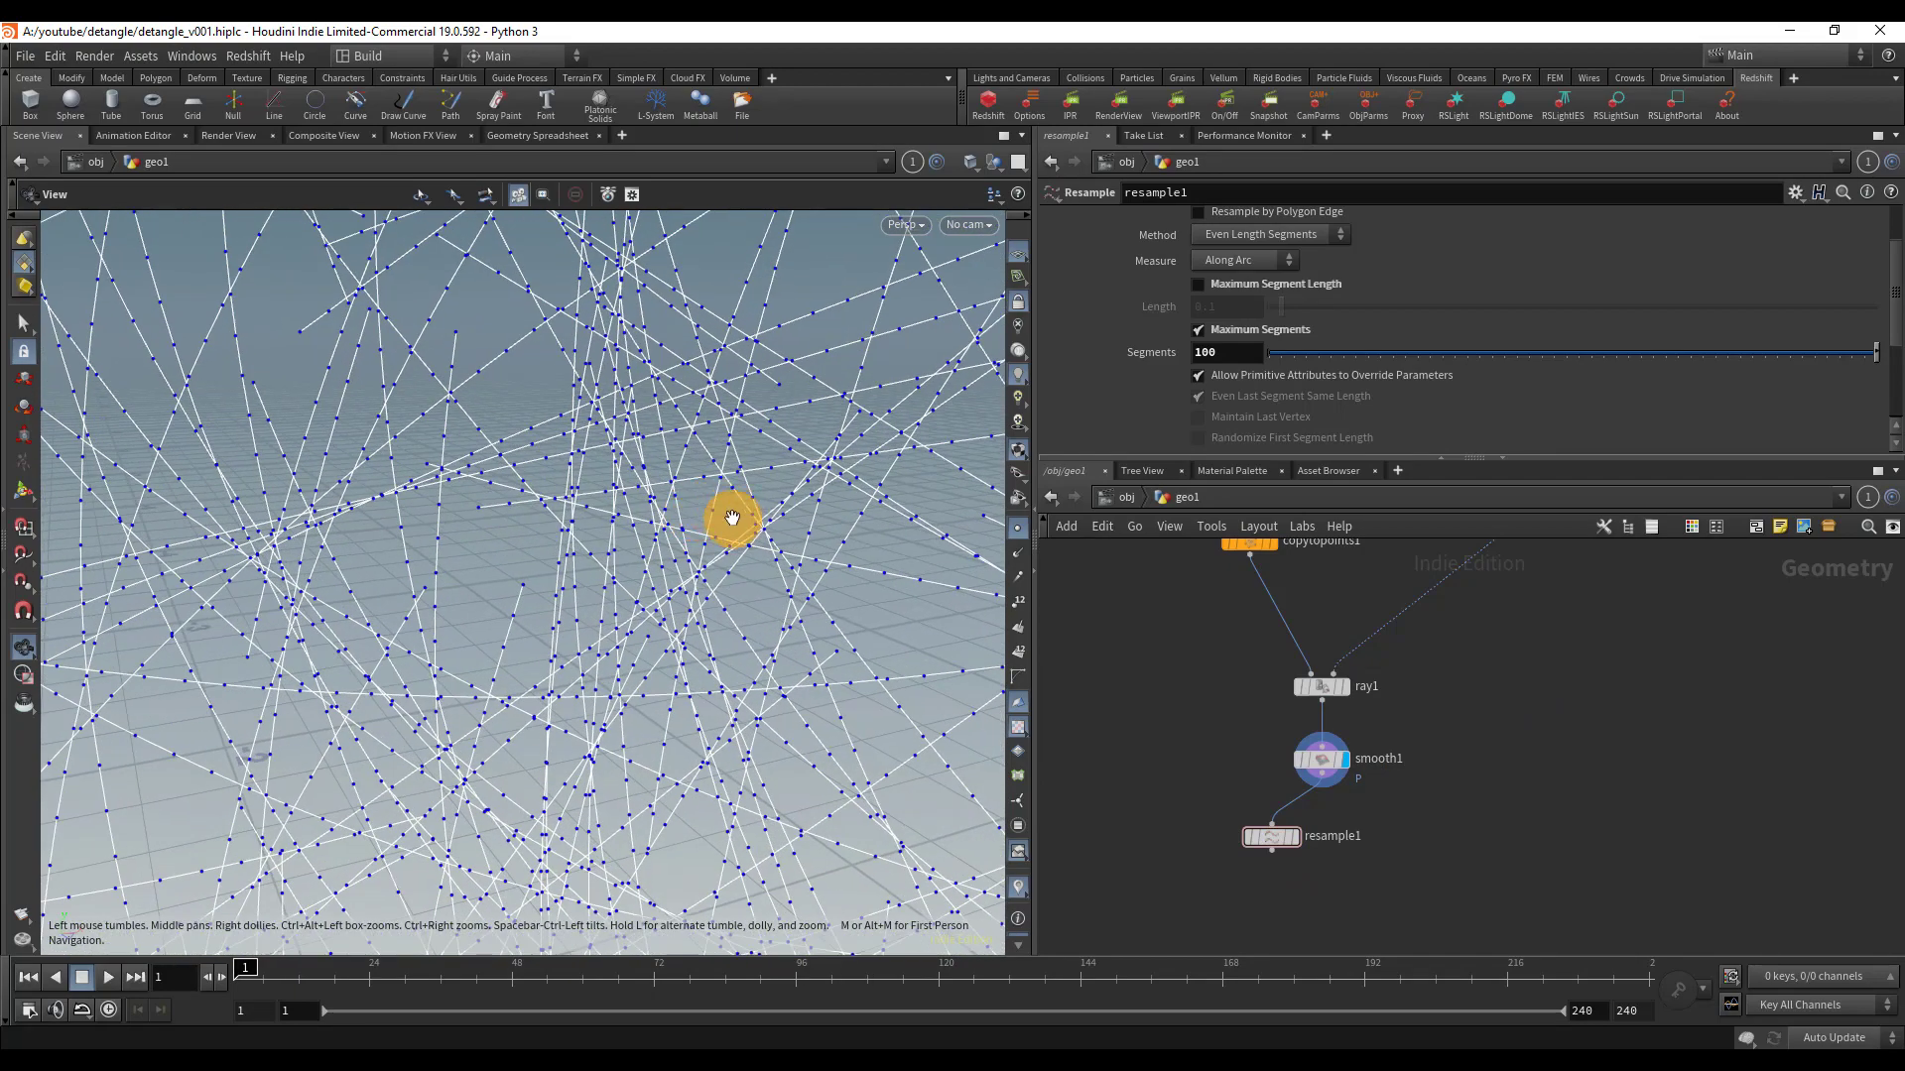
{"action": "scroll", "coordinate": [669, 477], "scroll_direction": "down", "scroll_amount": 6}
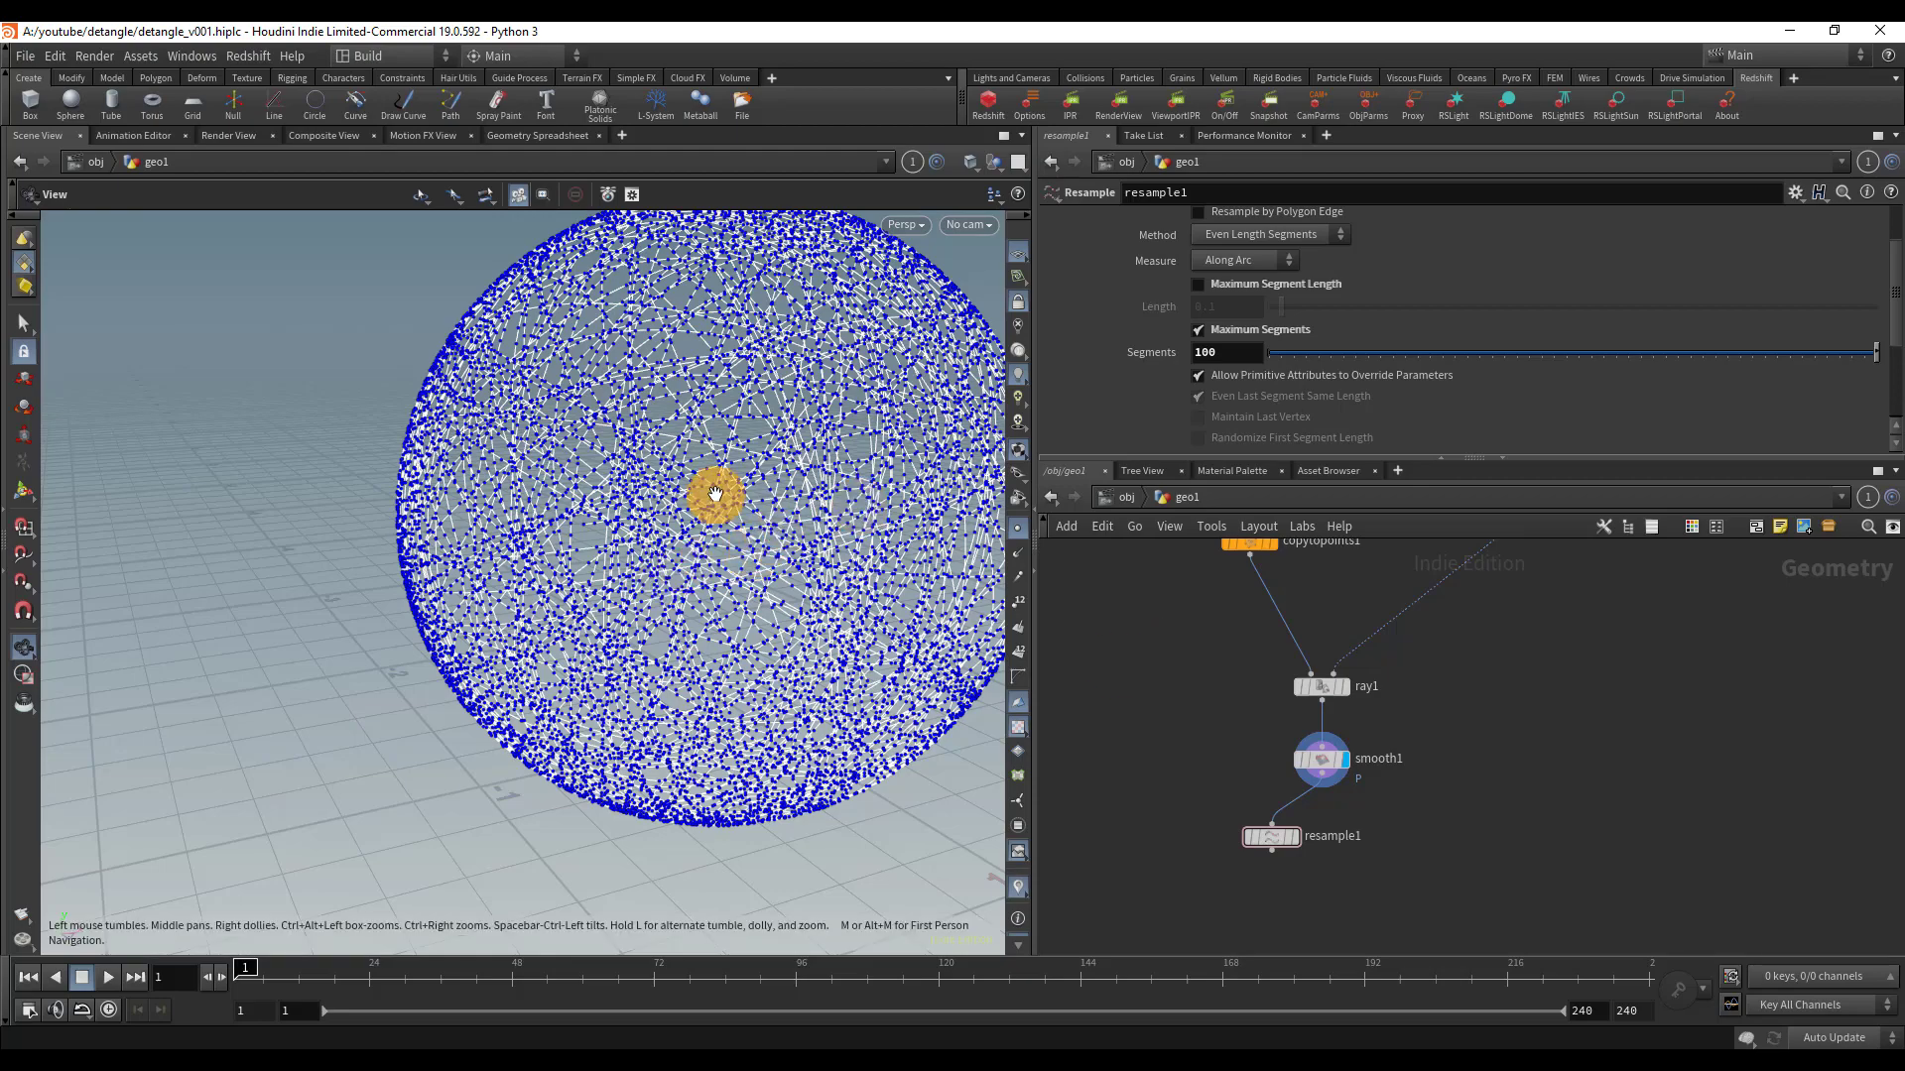
{"action": "scroll", "coordinate": [714, 493], "scroll_direction": "up", "scroll_amount": 8}
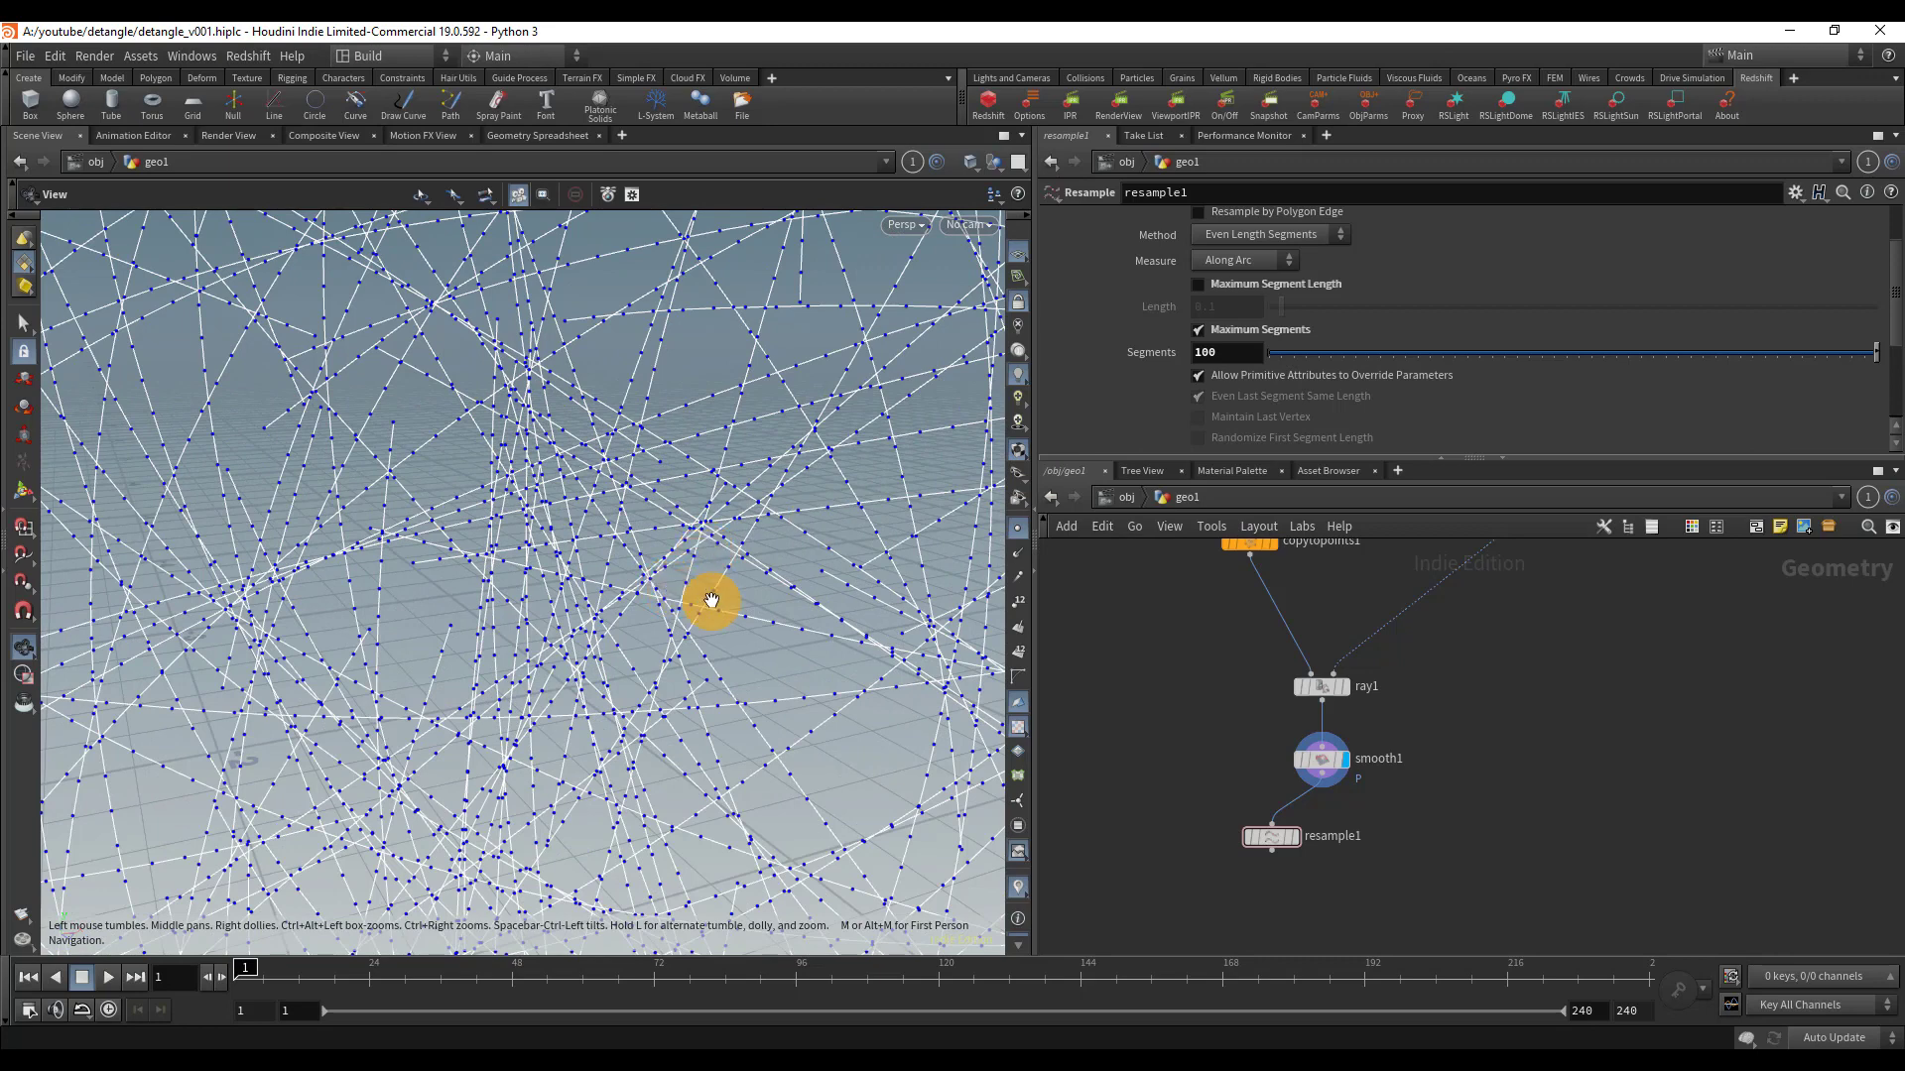
{"action": "left_click", "coordinate": [1292, 837]}
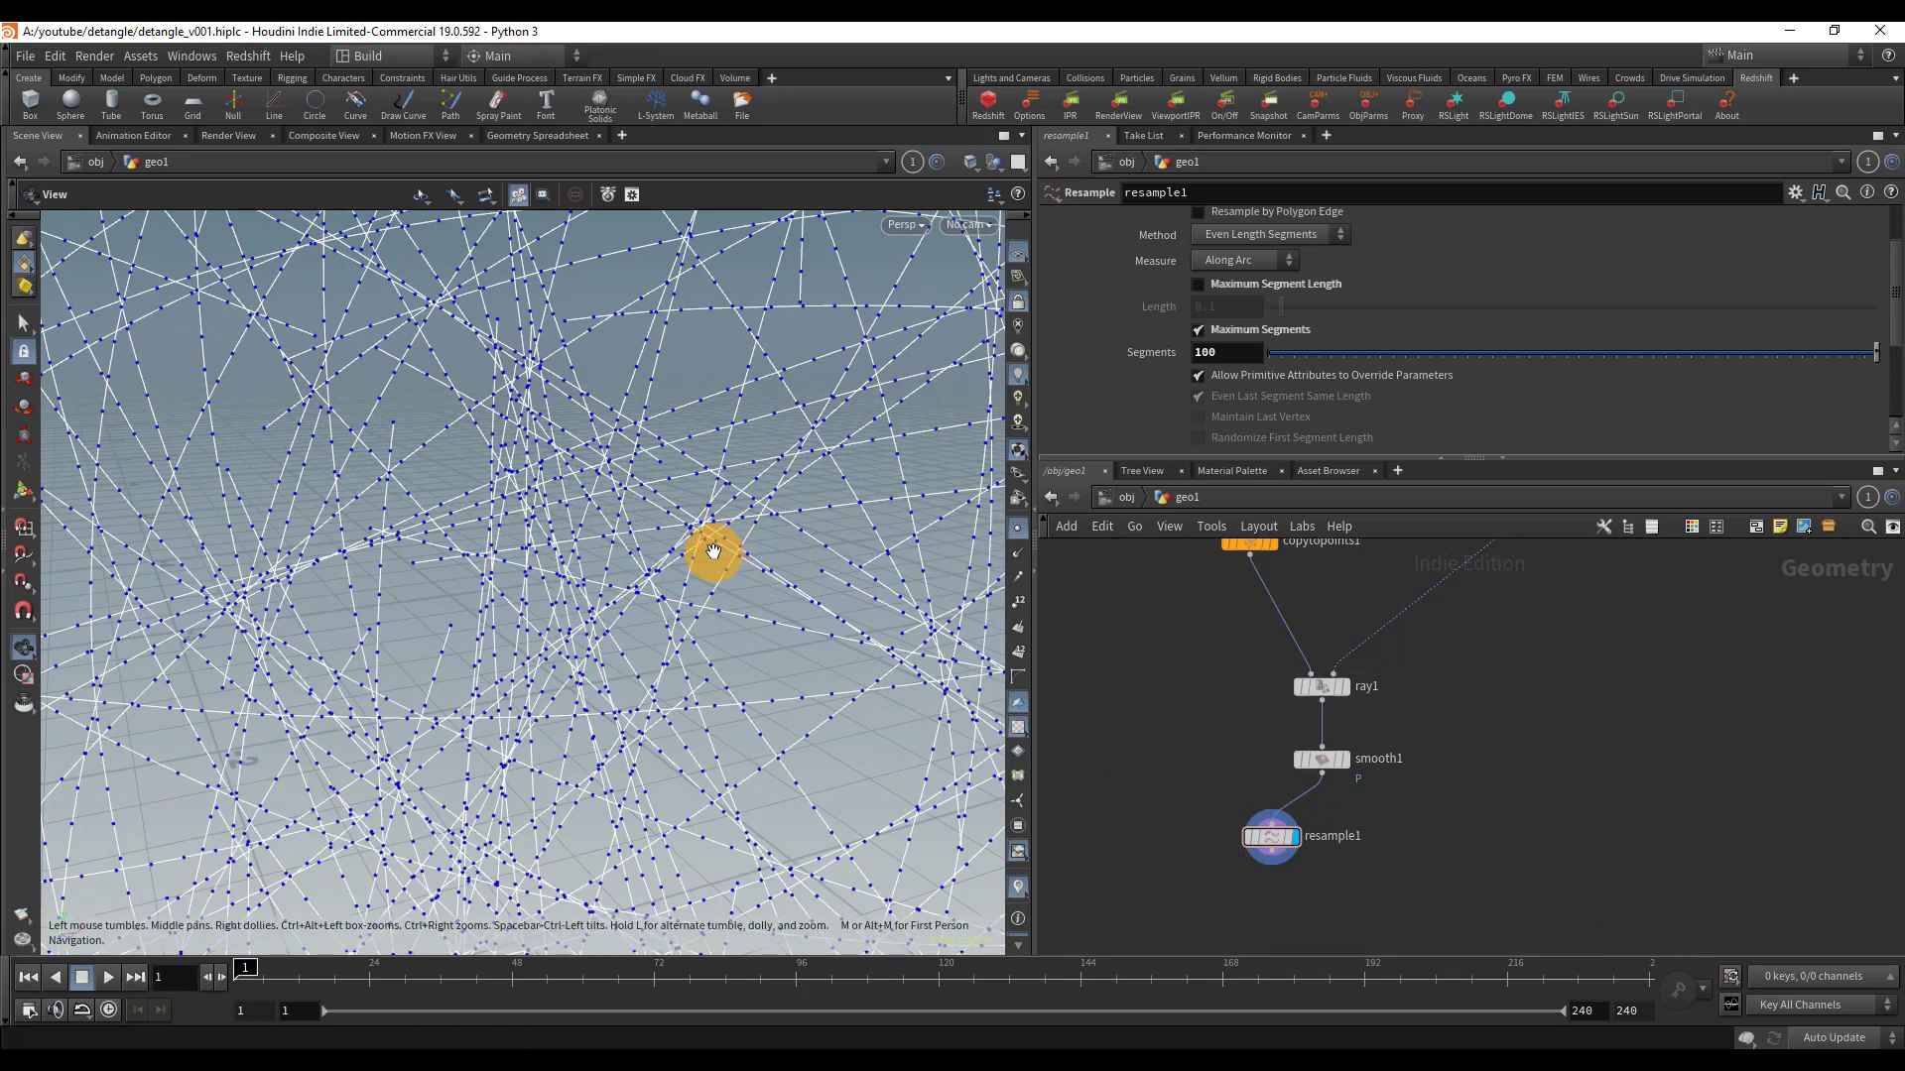
- Frame the whole sphere, hide the point display, and align resample1 directly below smooth1 in the network
{"action": "key", "text": "h"}
{"action": "key", "text": "f"}
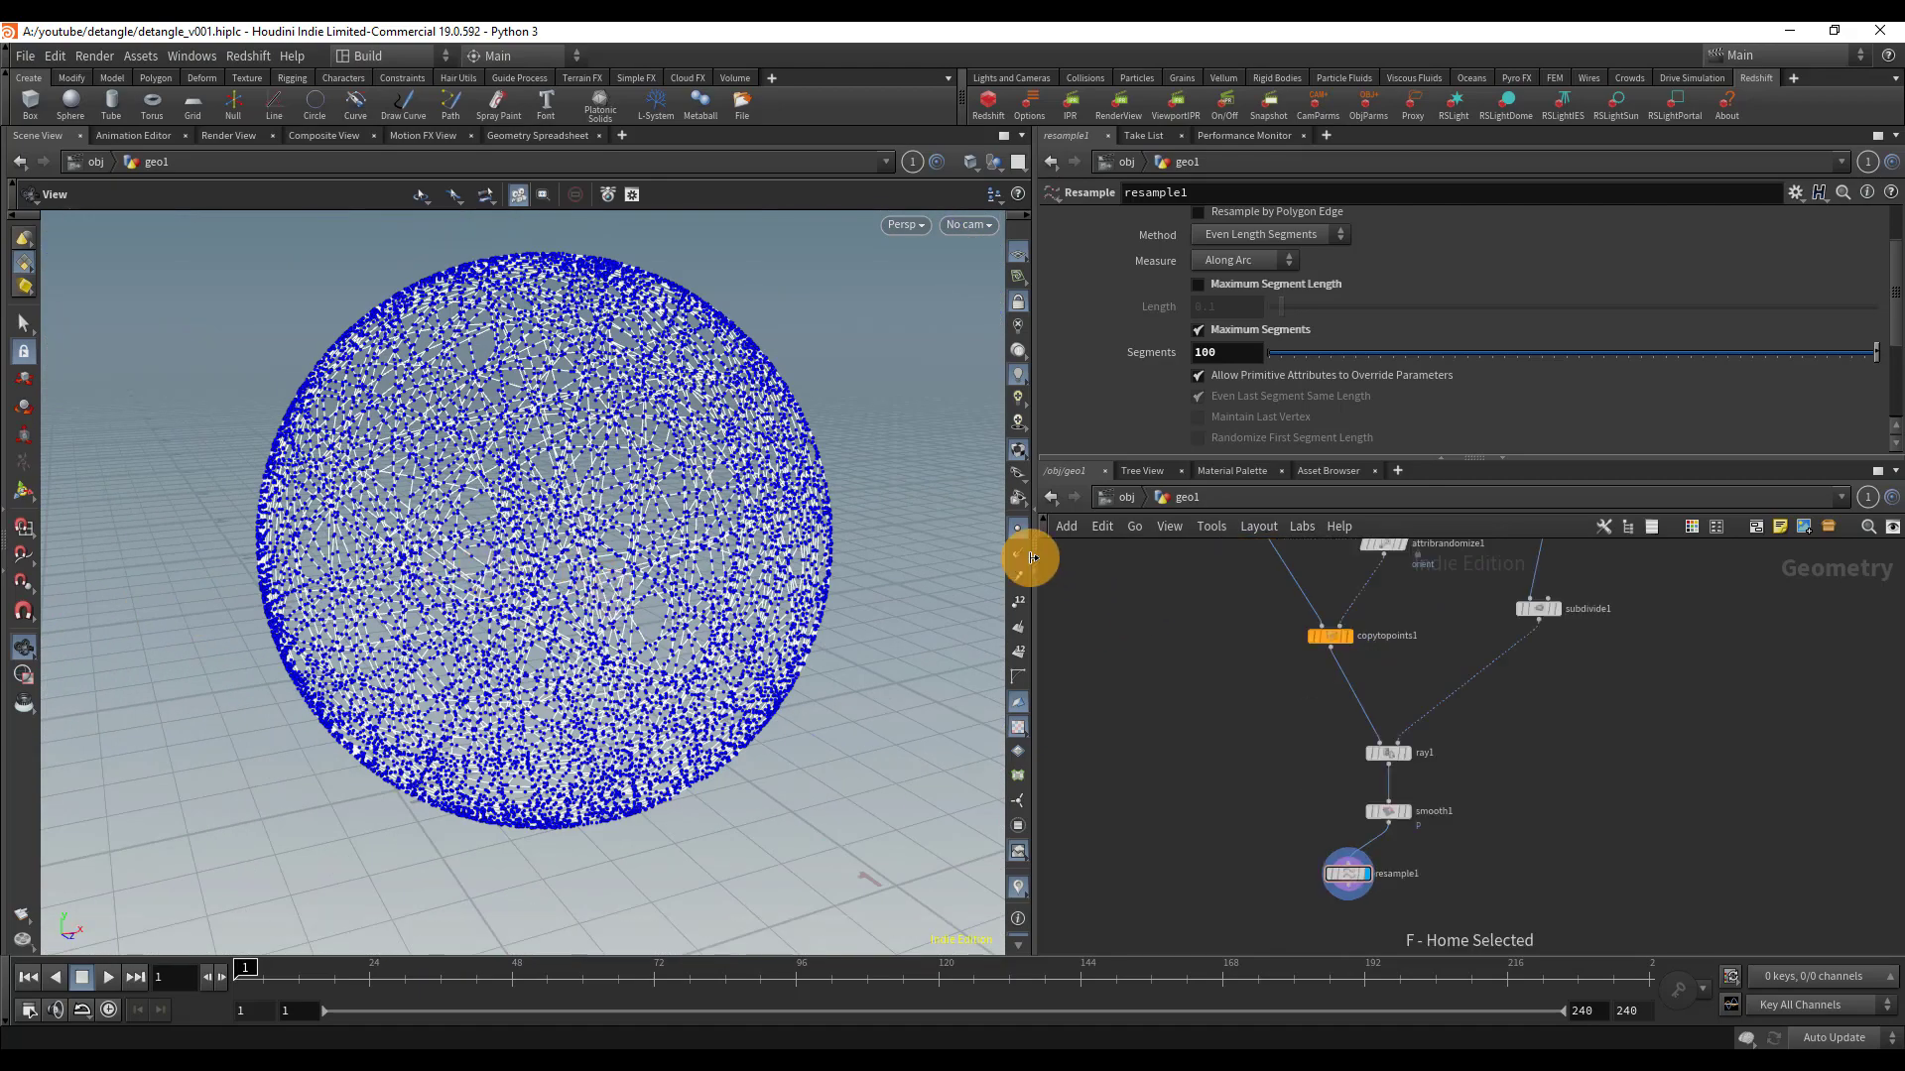
{"action": "left_click", "coordinate": [1018, 533]}
{"action": "key", "text": "h"}
{"action": "middle_click_drag", "start_coordinate": [1688, 847], "coordinate": [1595, 730]}
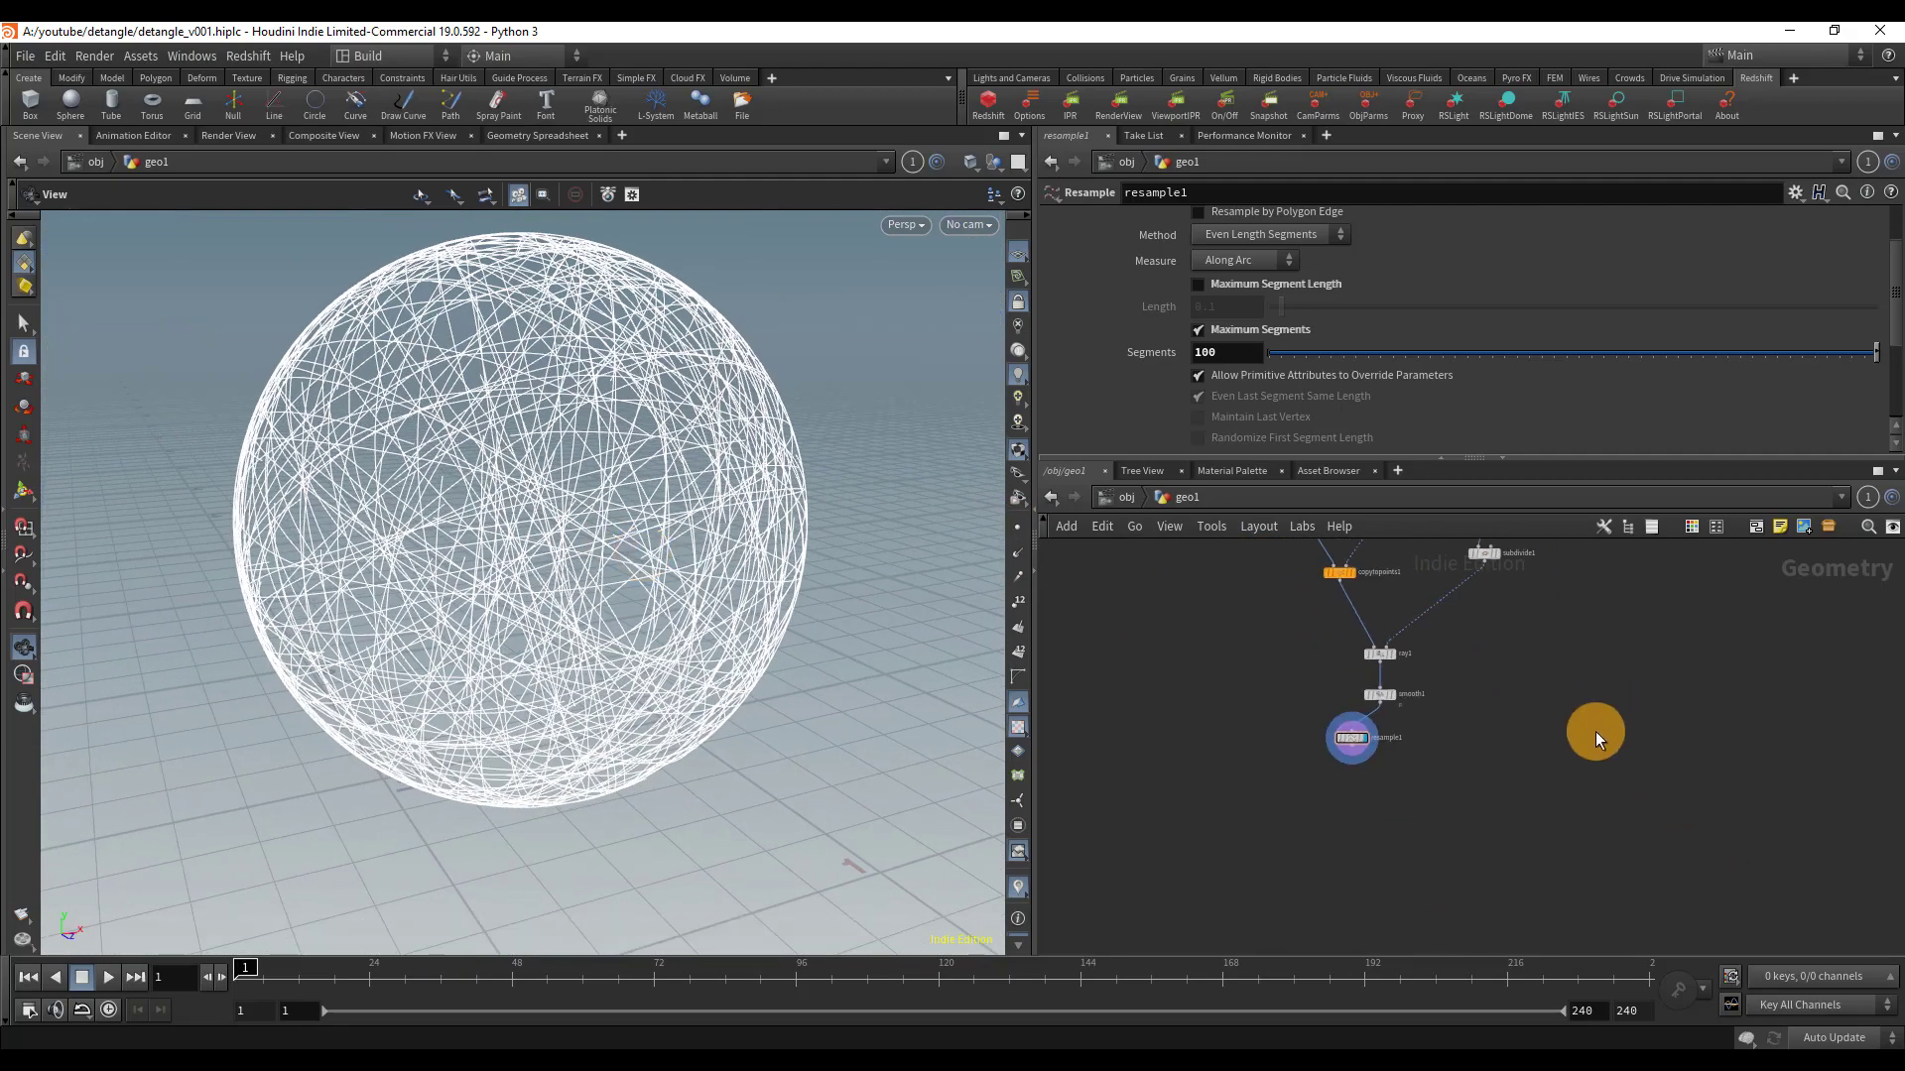
{"action": "scroll", "coordinate": [1388, 754], "scroll_direction": "up", "scroll_amount": 3}
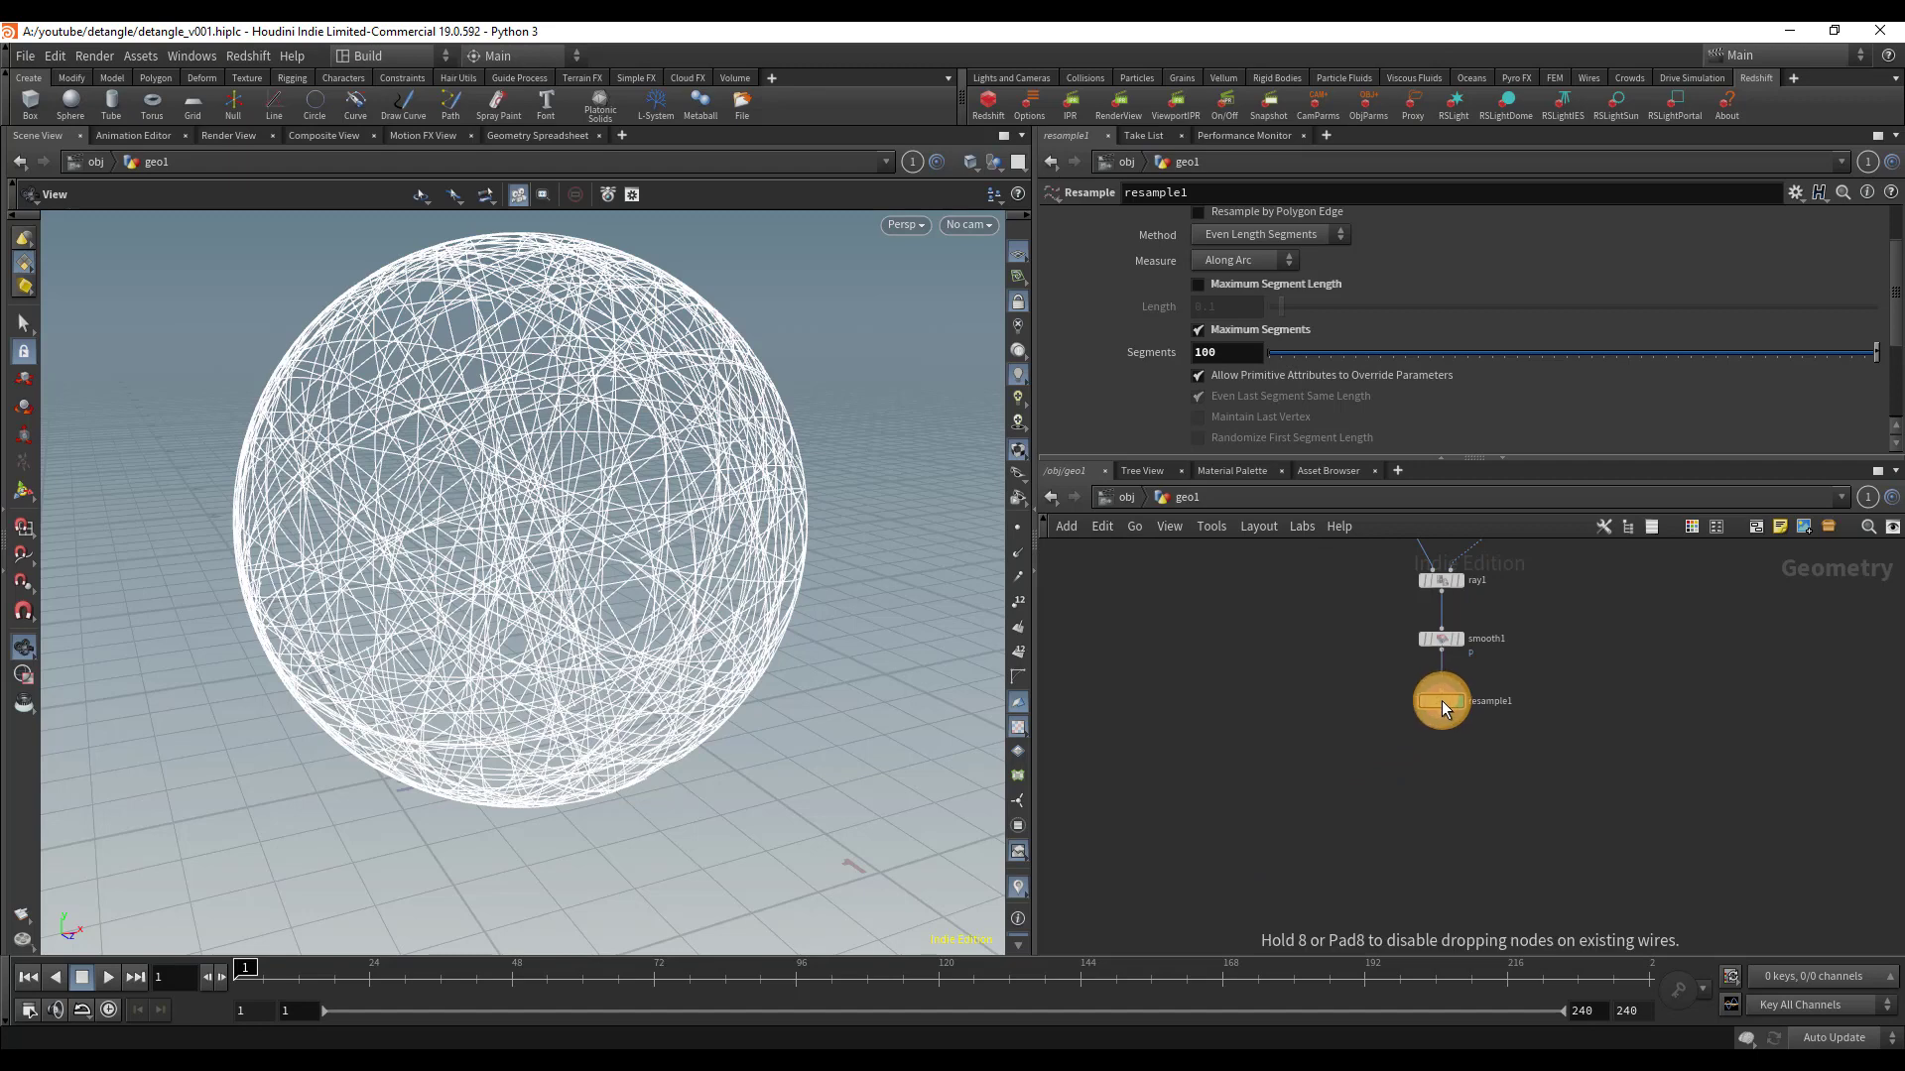
{"action": "scroll", "coordinate": [1442, 700], "scroll_direction": "down", "scroll_amount": 1}
{"action": "scroll", "coordinate": [1418, 791], "scroll_direction": "down", "scroll_amount": 2}
- Duplicate ray1 below resample1, fed by resample1 and still projecting onto subdivide1, and display the copy
{"action": "left_click_drag", "start_coordinate": [1325, 740], "coordinate": [1366, 914], "text": "alt"}
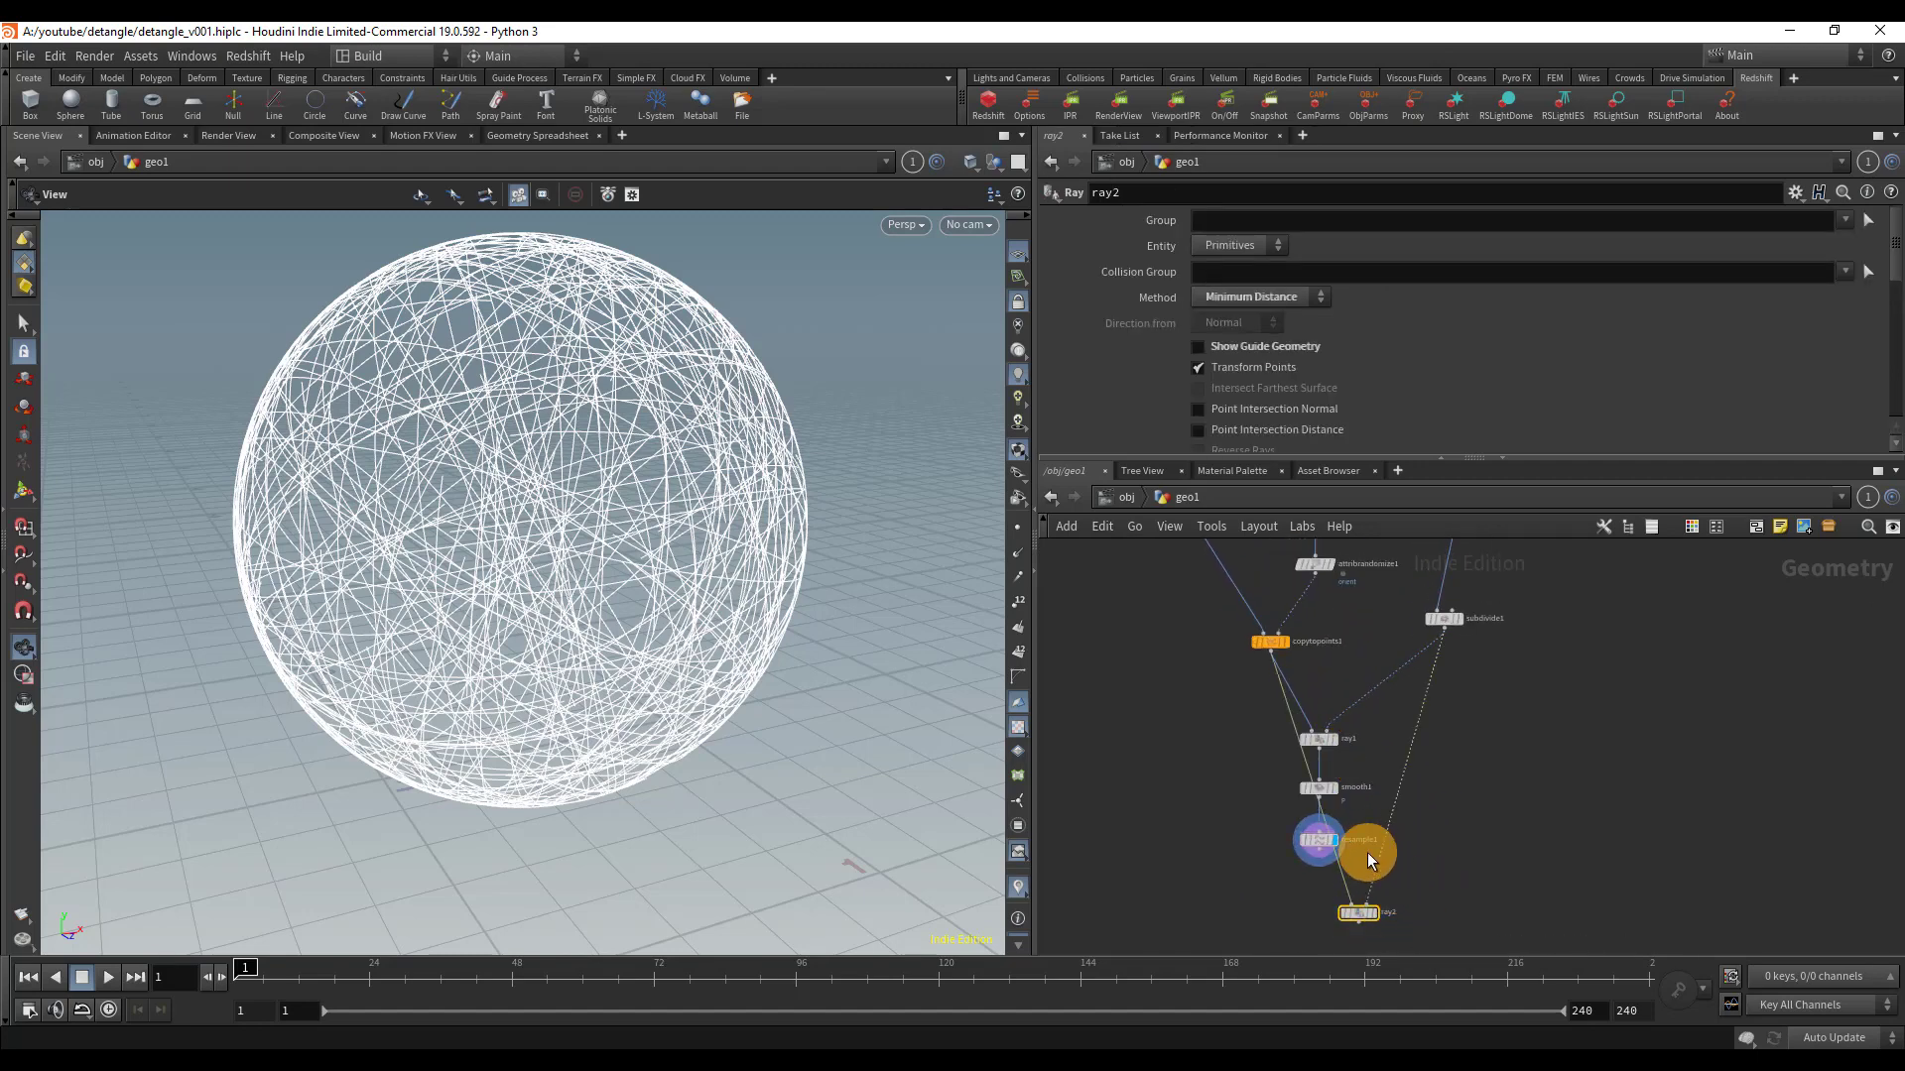
{"action": "key", "text": "ctrl+z"}
{"action": "left_click_drag", "start_coordinate": [1319, 740], "coordinate": [1323, 861], "text": "alt"}
{"action": "middle_click_drag", "start_coordinate": [1453, 761], "coordinate": [1416, 880]}
{"action": "middle_click_drag", "start_coordinate": [1413, 627], "coordinate": [1310, 787]}
{"action": "mouse_move", "coordinate": [842, 457]}
{"action": "right_mouse_down"}
{"action": "mouse_move", "coordinate": [843, 503]}
{"action": "mouse_move", "coordinate": [842, 482]}
{"action": "right_mouse_up"}
{"action": "left_click", "coordinate": [1243, 715]}
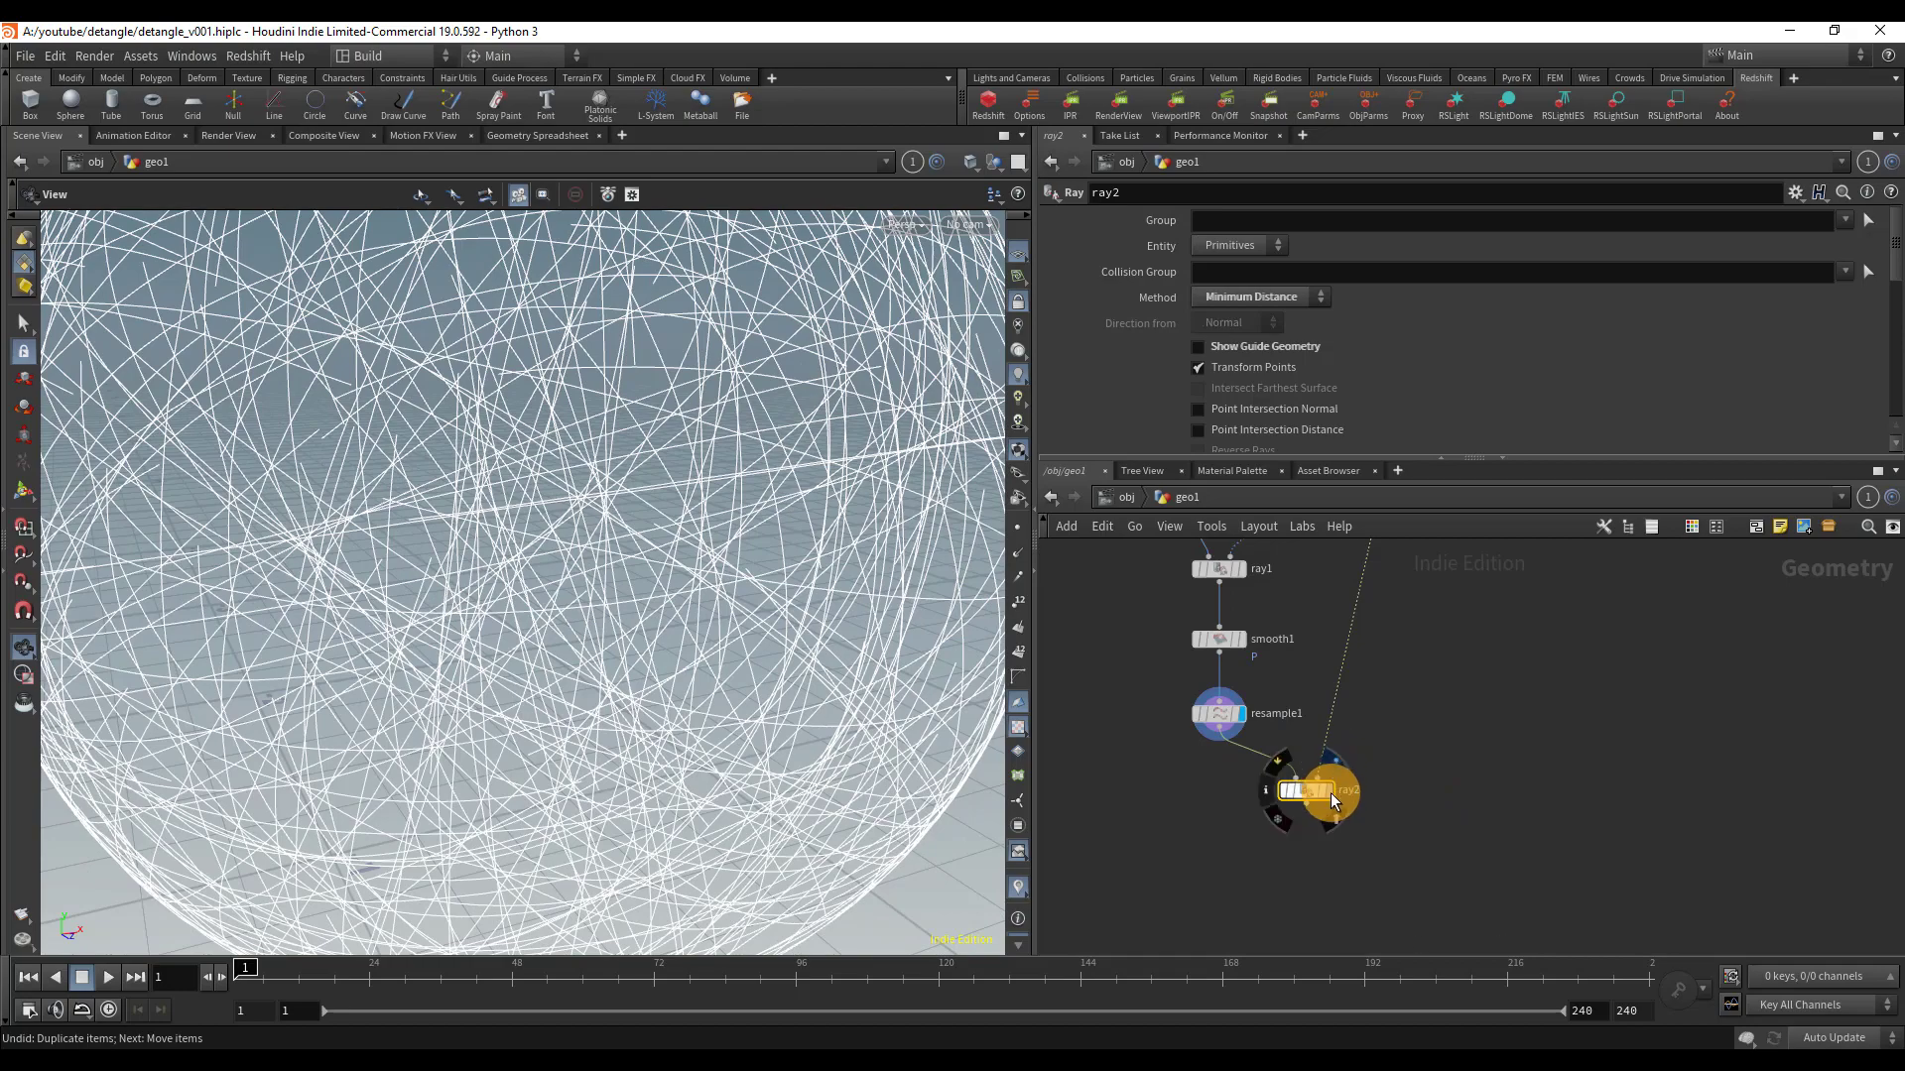
{"action": "left_click", "coordinate": [1330, 793]}
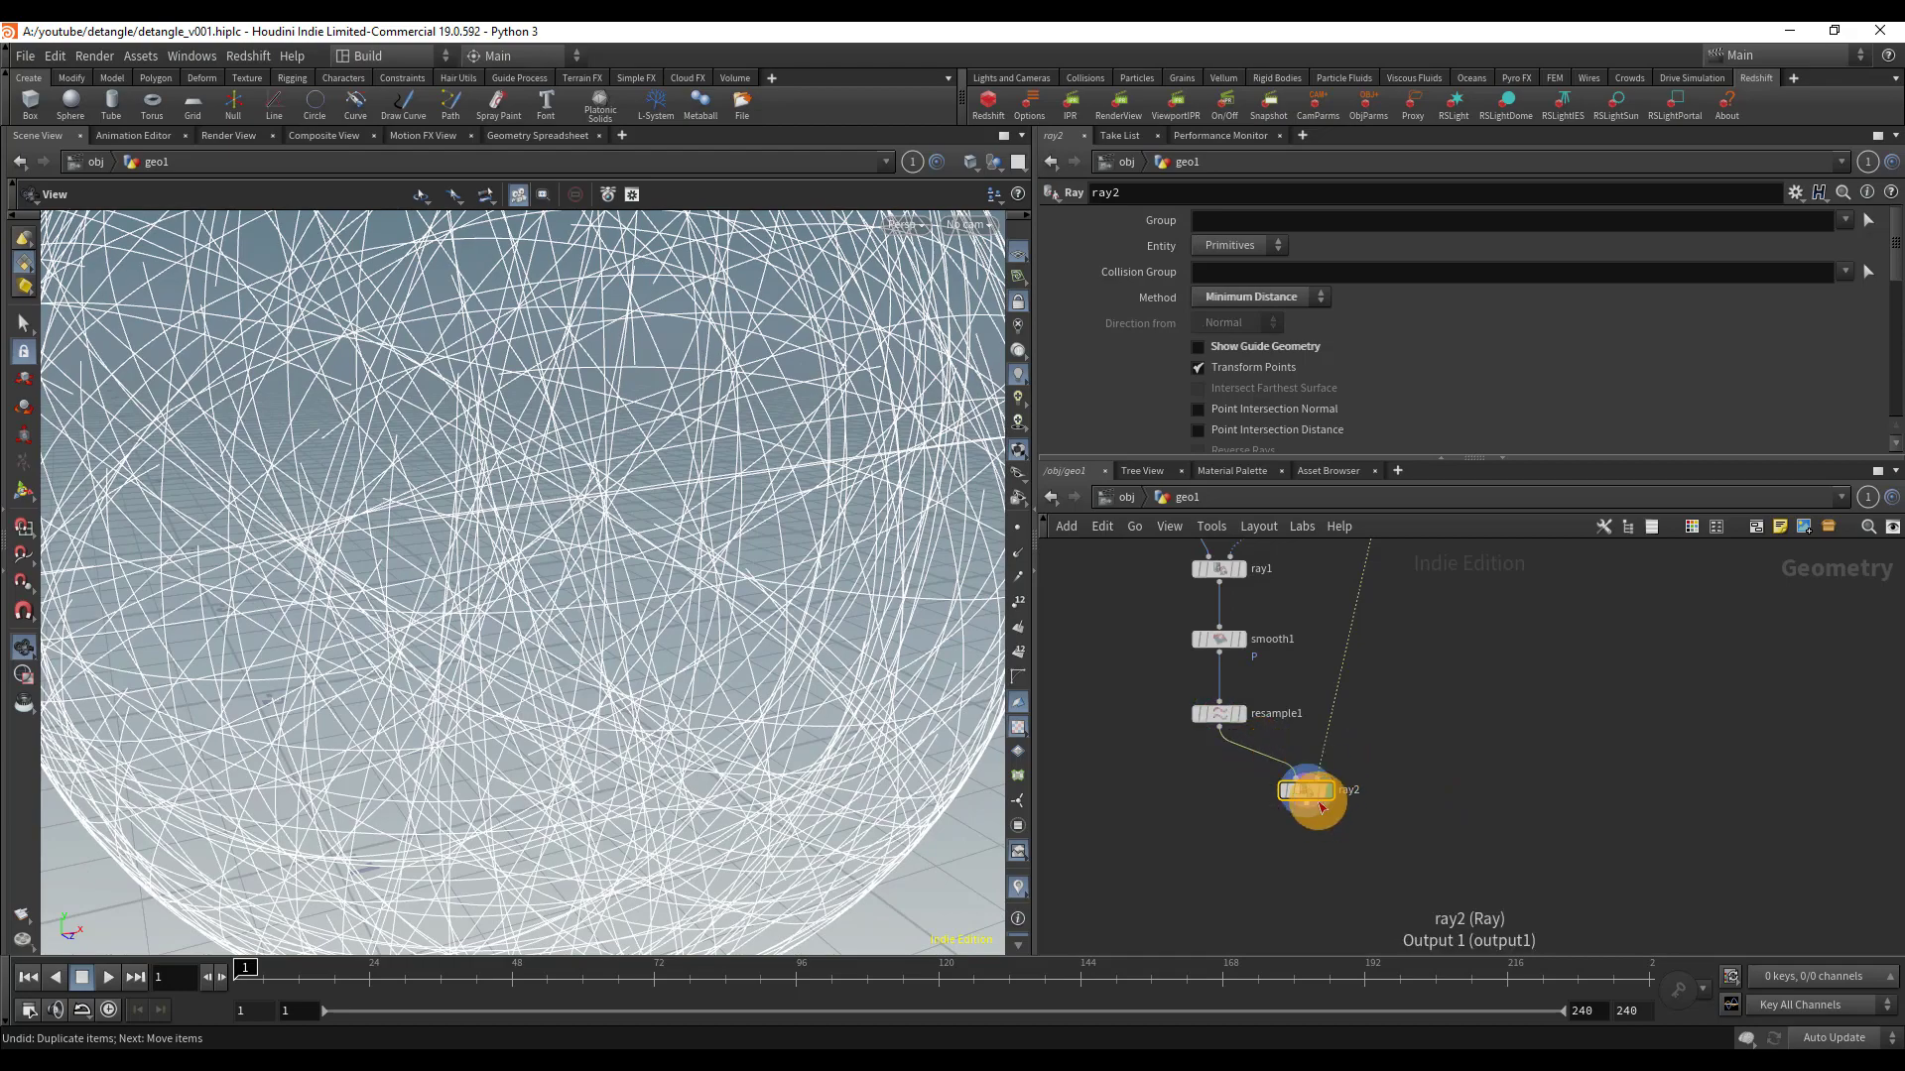
{"action": "right_click_drag", "start_coordinate": [731, 629], "coordinate": [720, 635]}
{"action": "left_click_drag", "start_coordinate": [720, 635], "coordinate": [784, 586]}
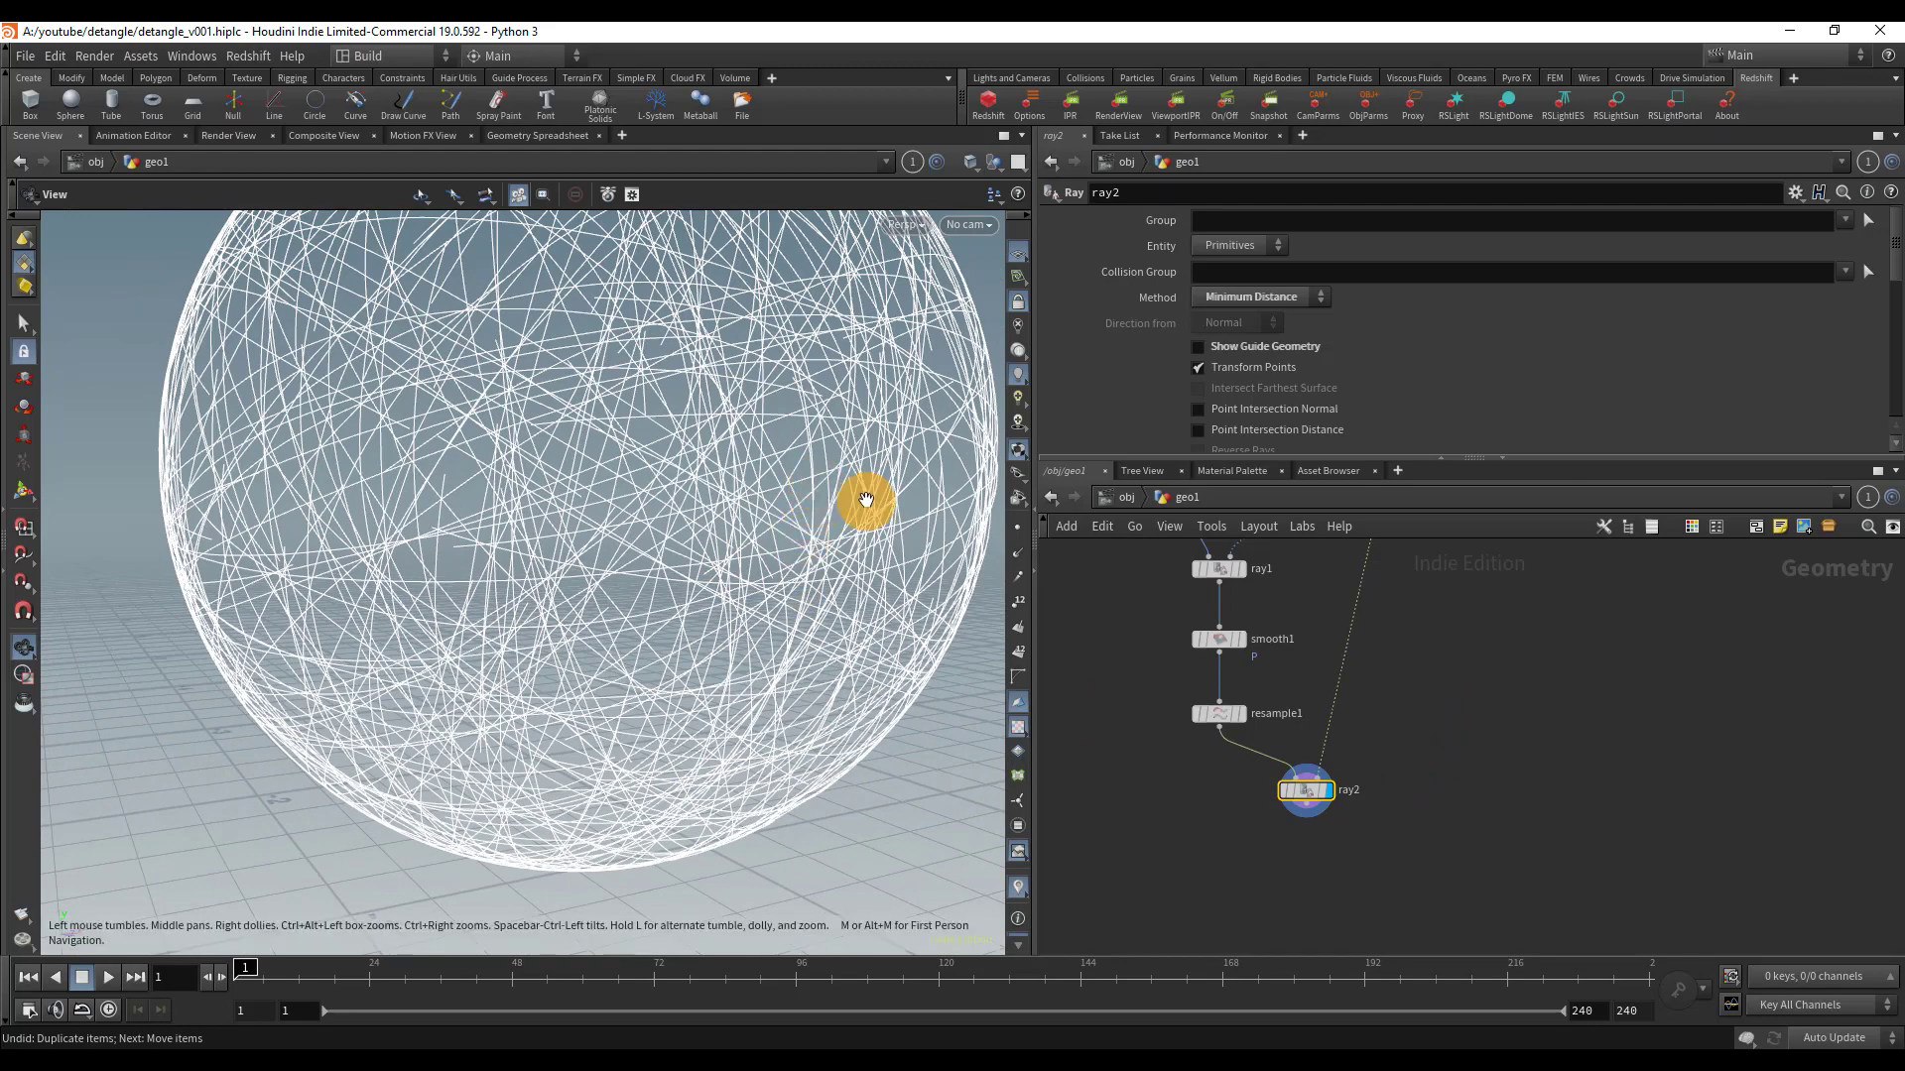
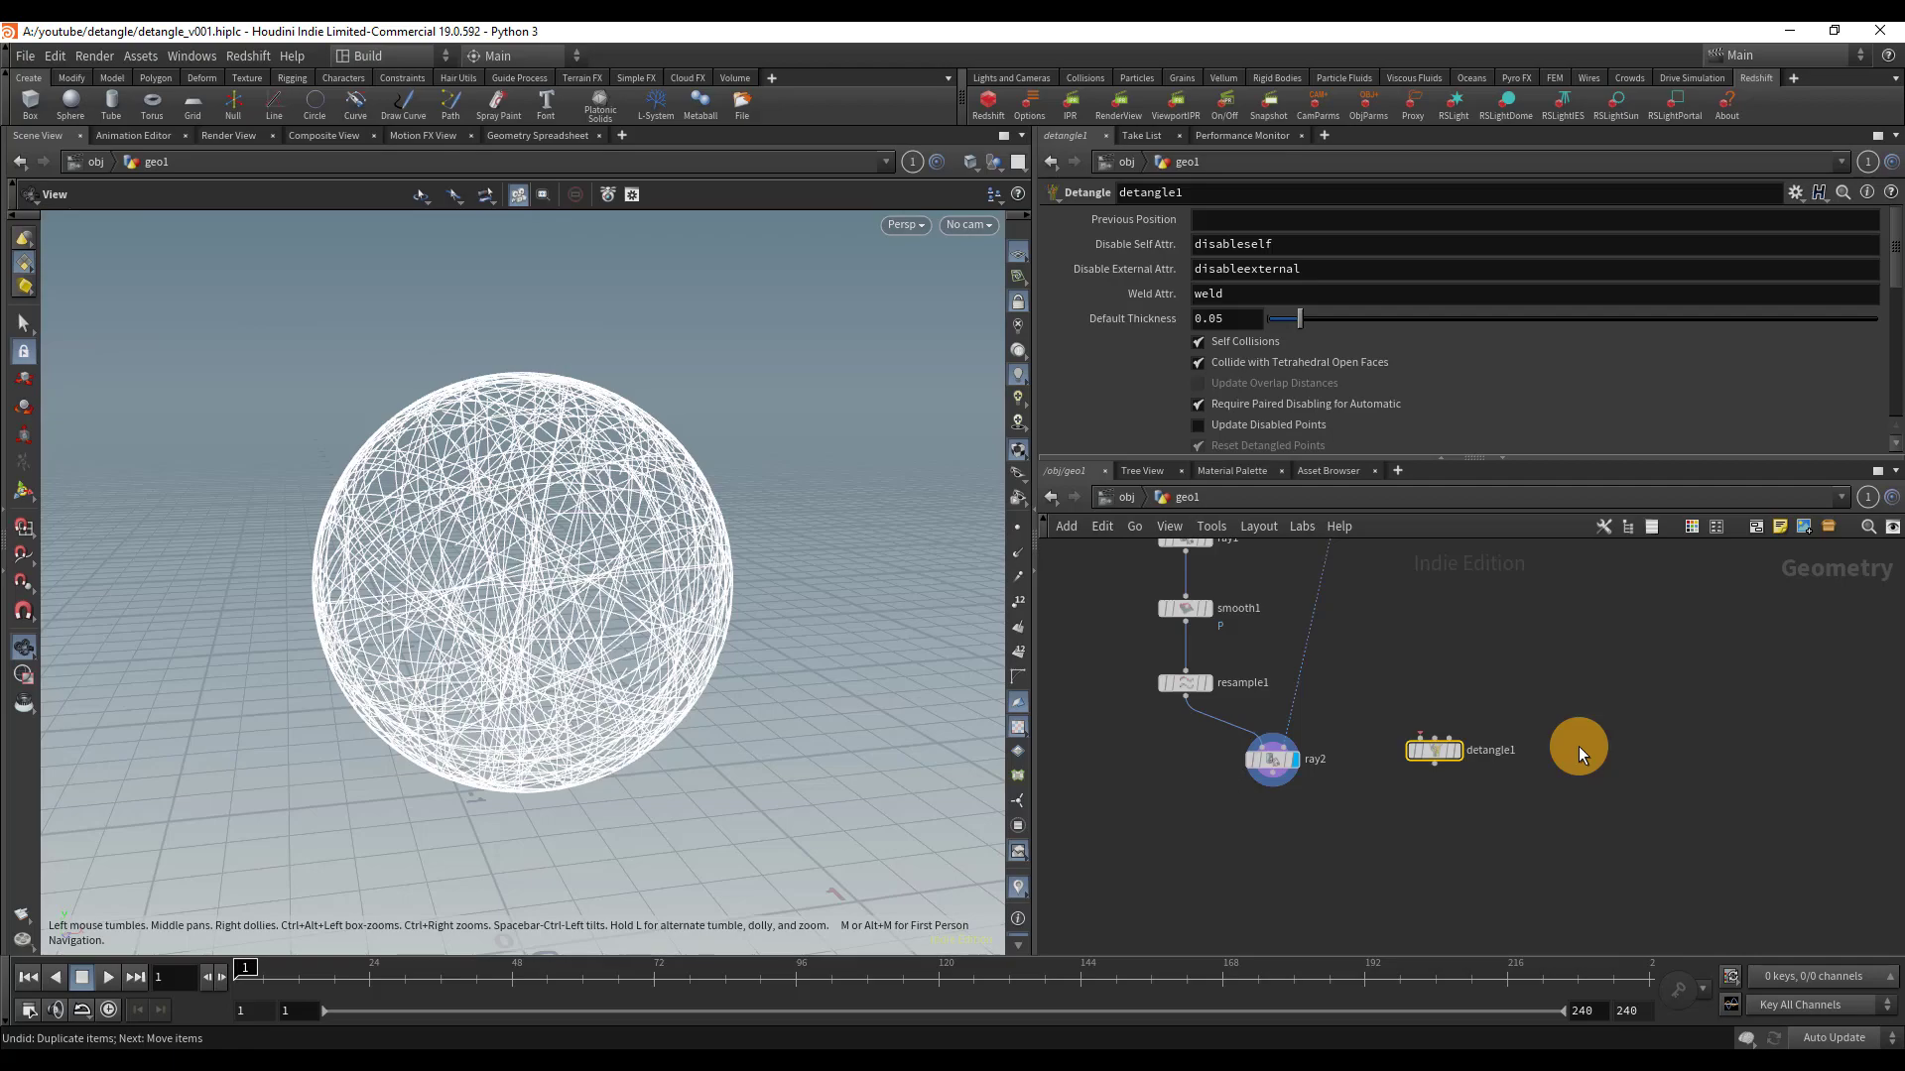
- Move the detangle1 node farther away from ray2 to make room in the network
{"action": "scroll", "coordinate": [532, 566], "scroll_direction": "up", "scroll_amount": 5}
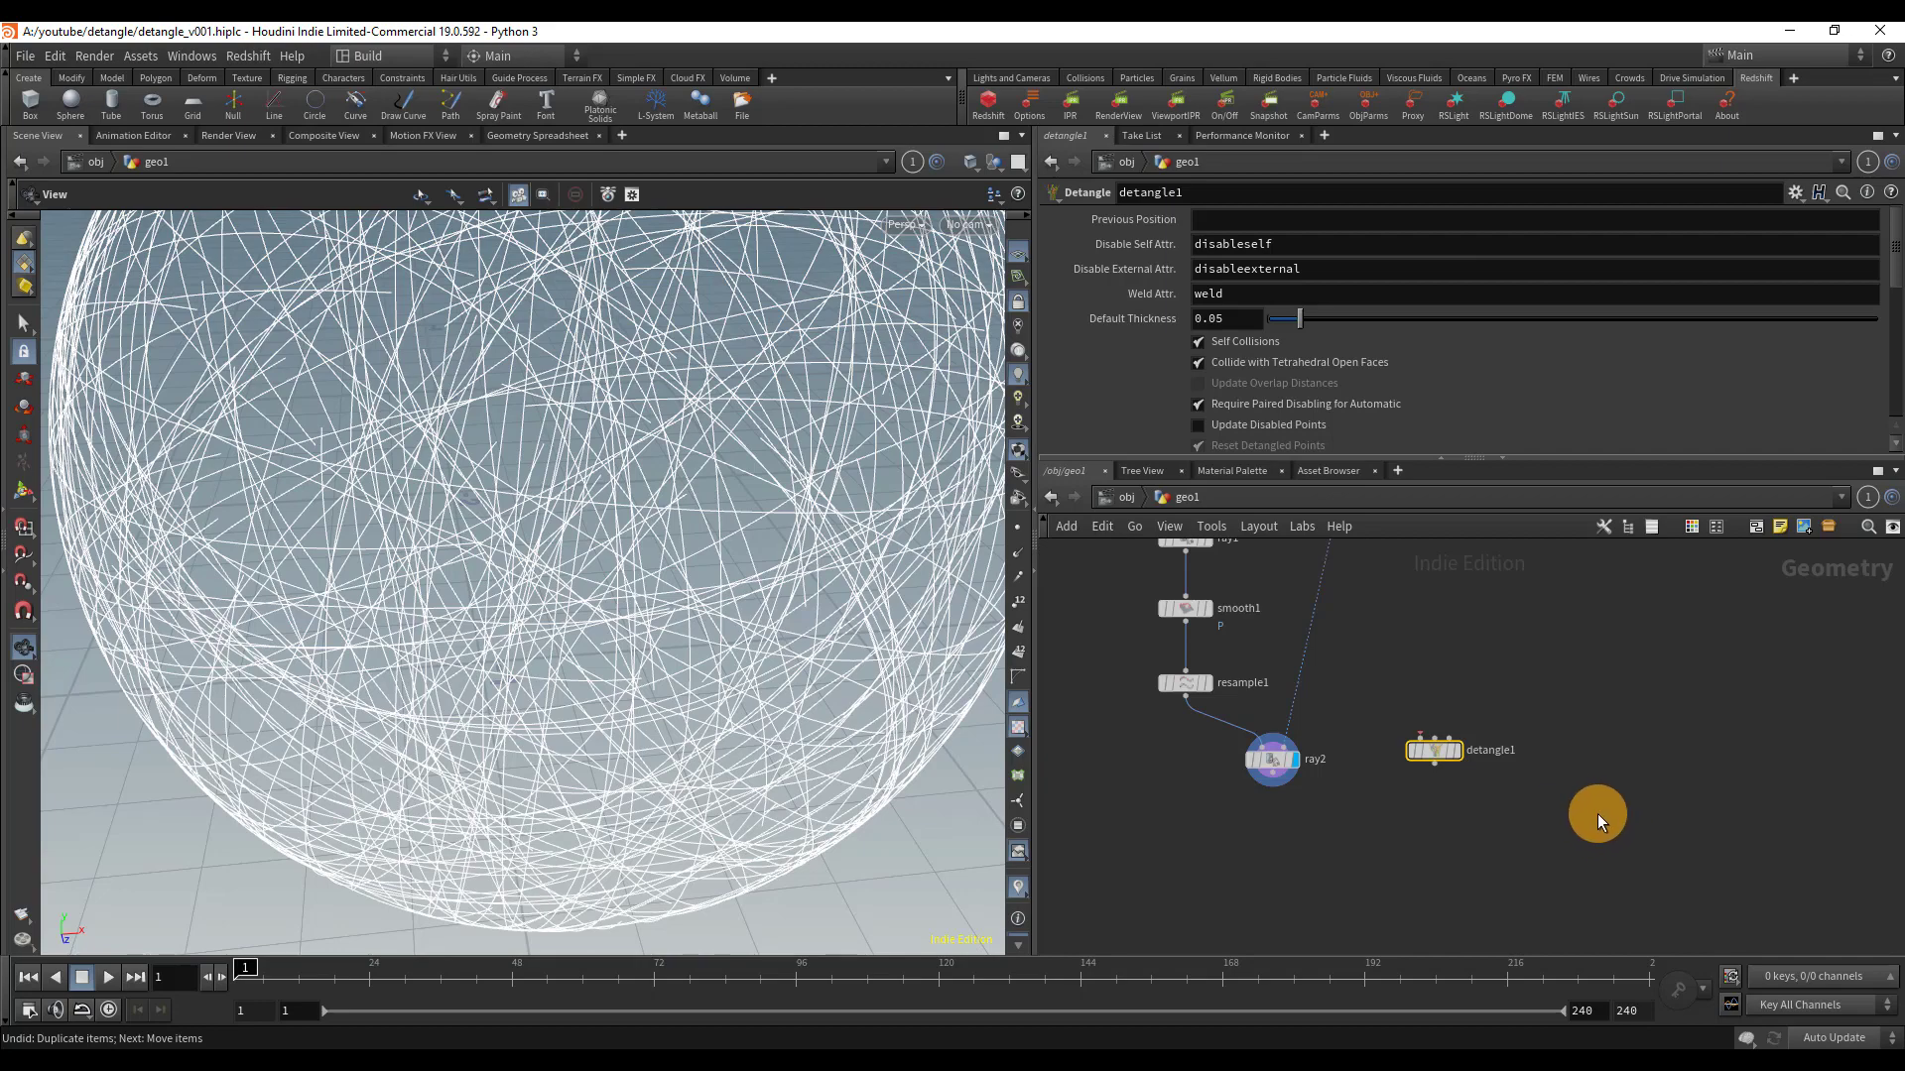
{"action": "scroll", "coordinate": [842, 755], "scroll_direction": "down", "scroll_amount": 5}
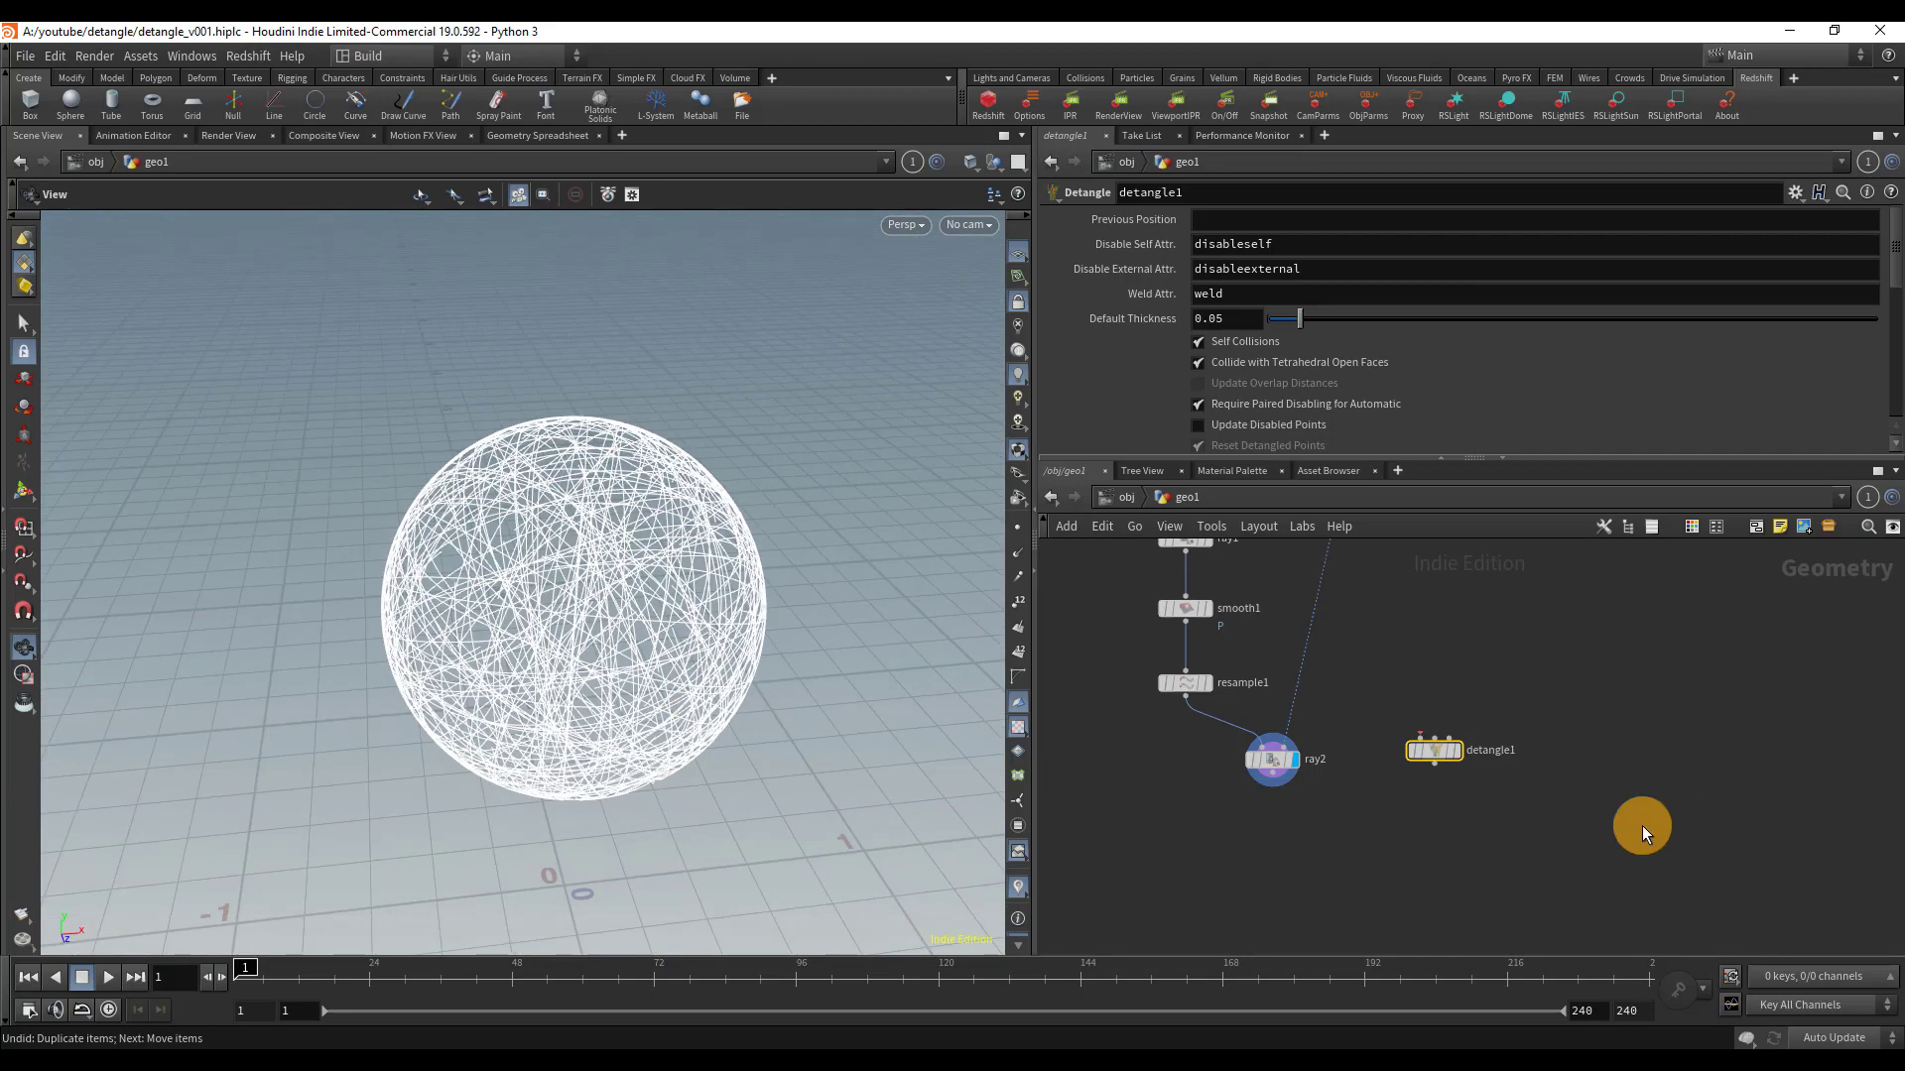
{"action": "middle_click_drag", "start_coordinate": [1515, 801], "coordinate": [1527, 591]}
{"action": "left_click_drag", "start_coordinate": [1461, 555], "coordinate": [1580, 658]}
{"action": "left_click_drag", "start_coordinate": [635, 655], "coordinate": [536, 595]}
{"action": "middle_click_drag", "start_coordinate": [1318, 646], "coordinate": [1298, 869]}
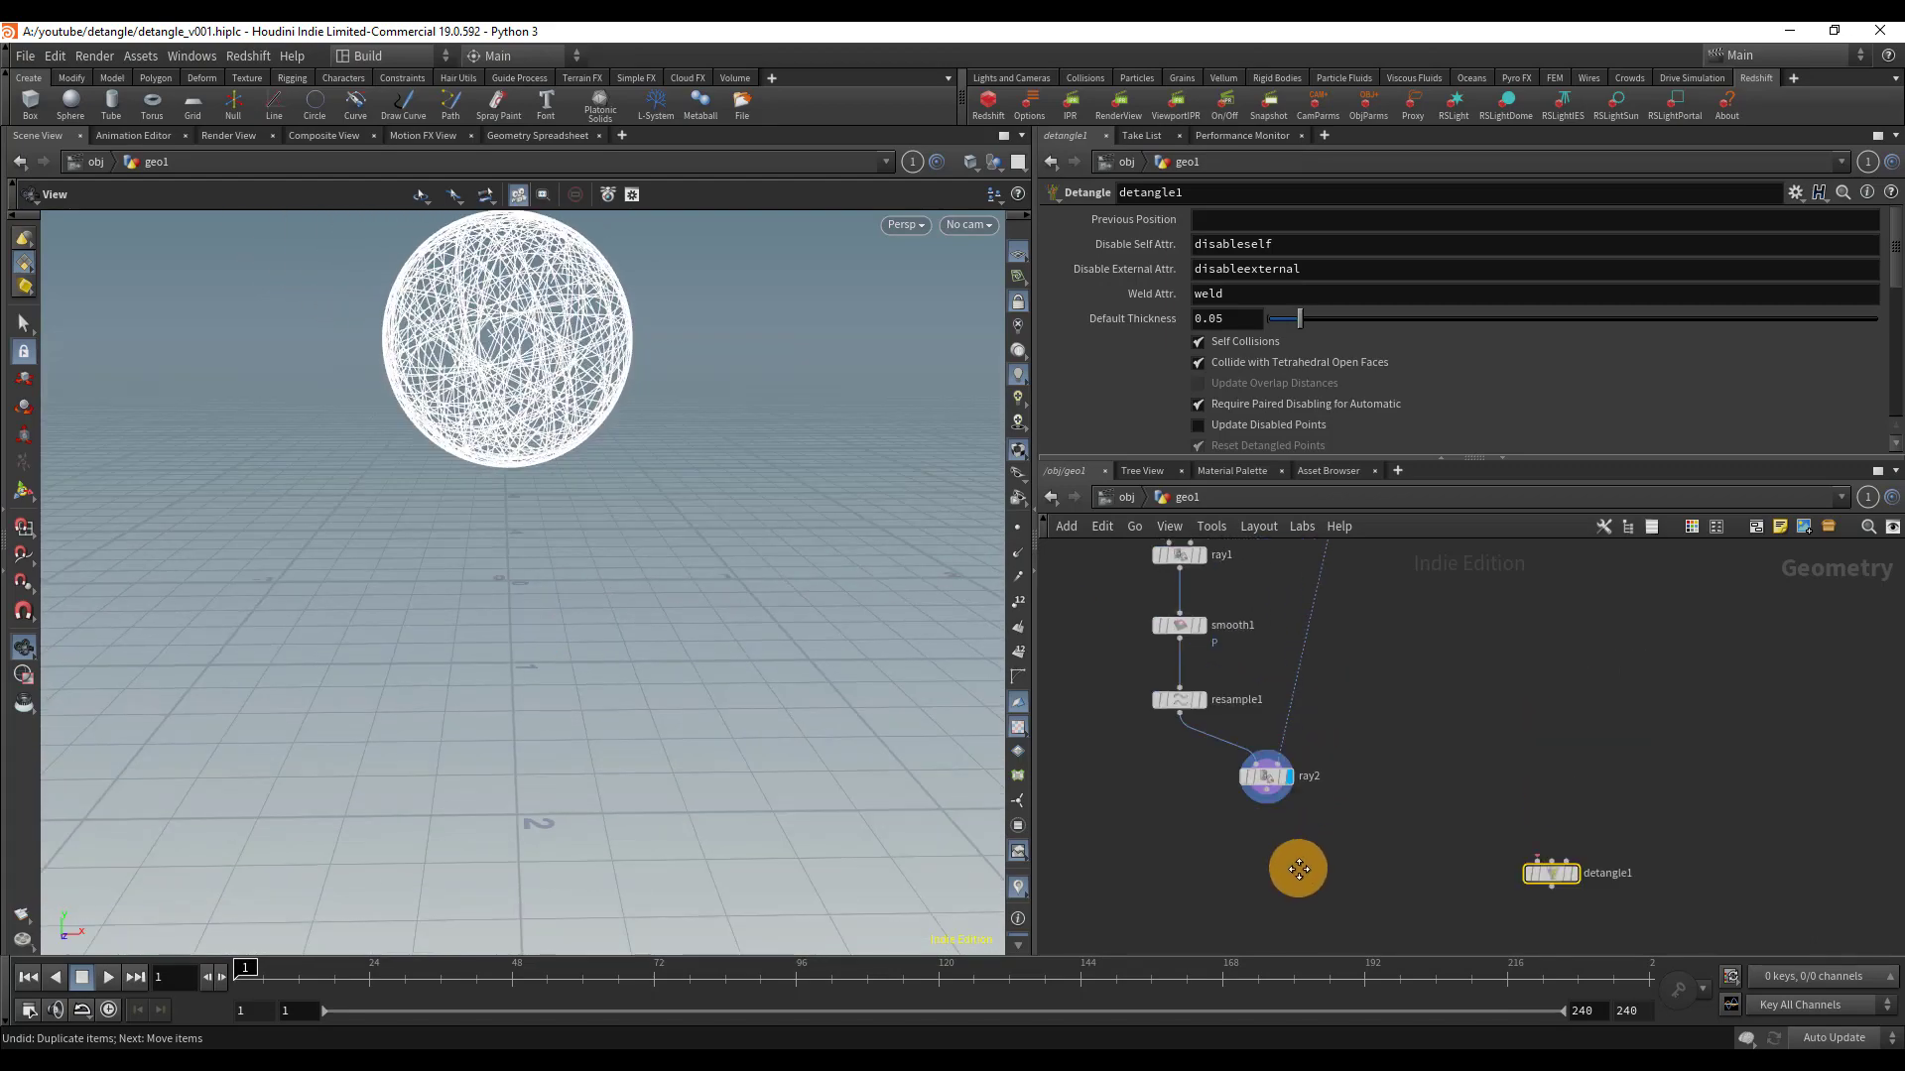
{"action": "left_click_drag", "start_coordinate": [587, 595], "coordinate": [540, 545]}
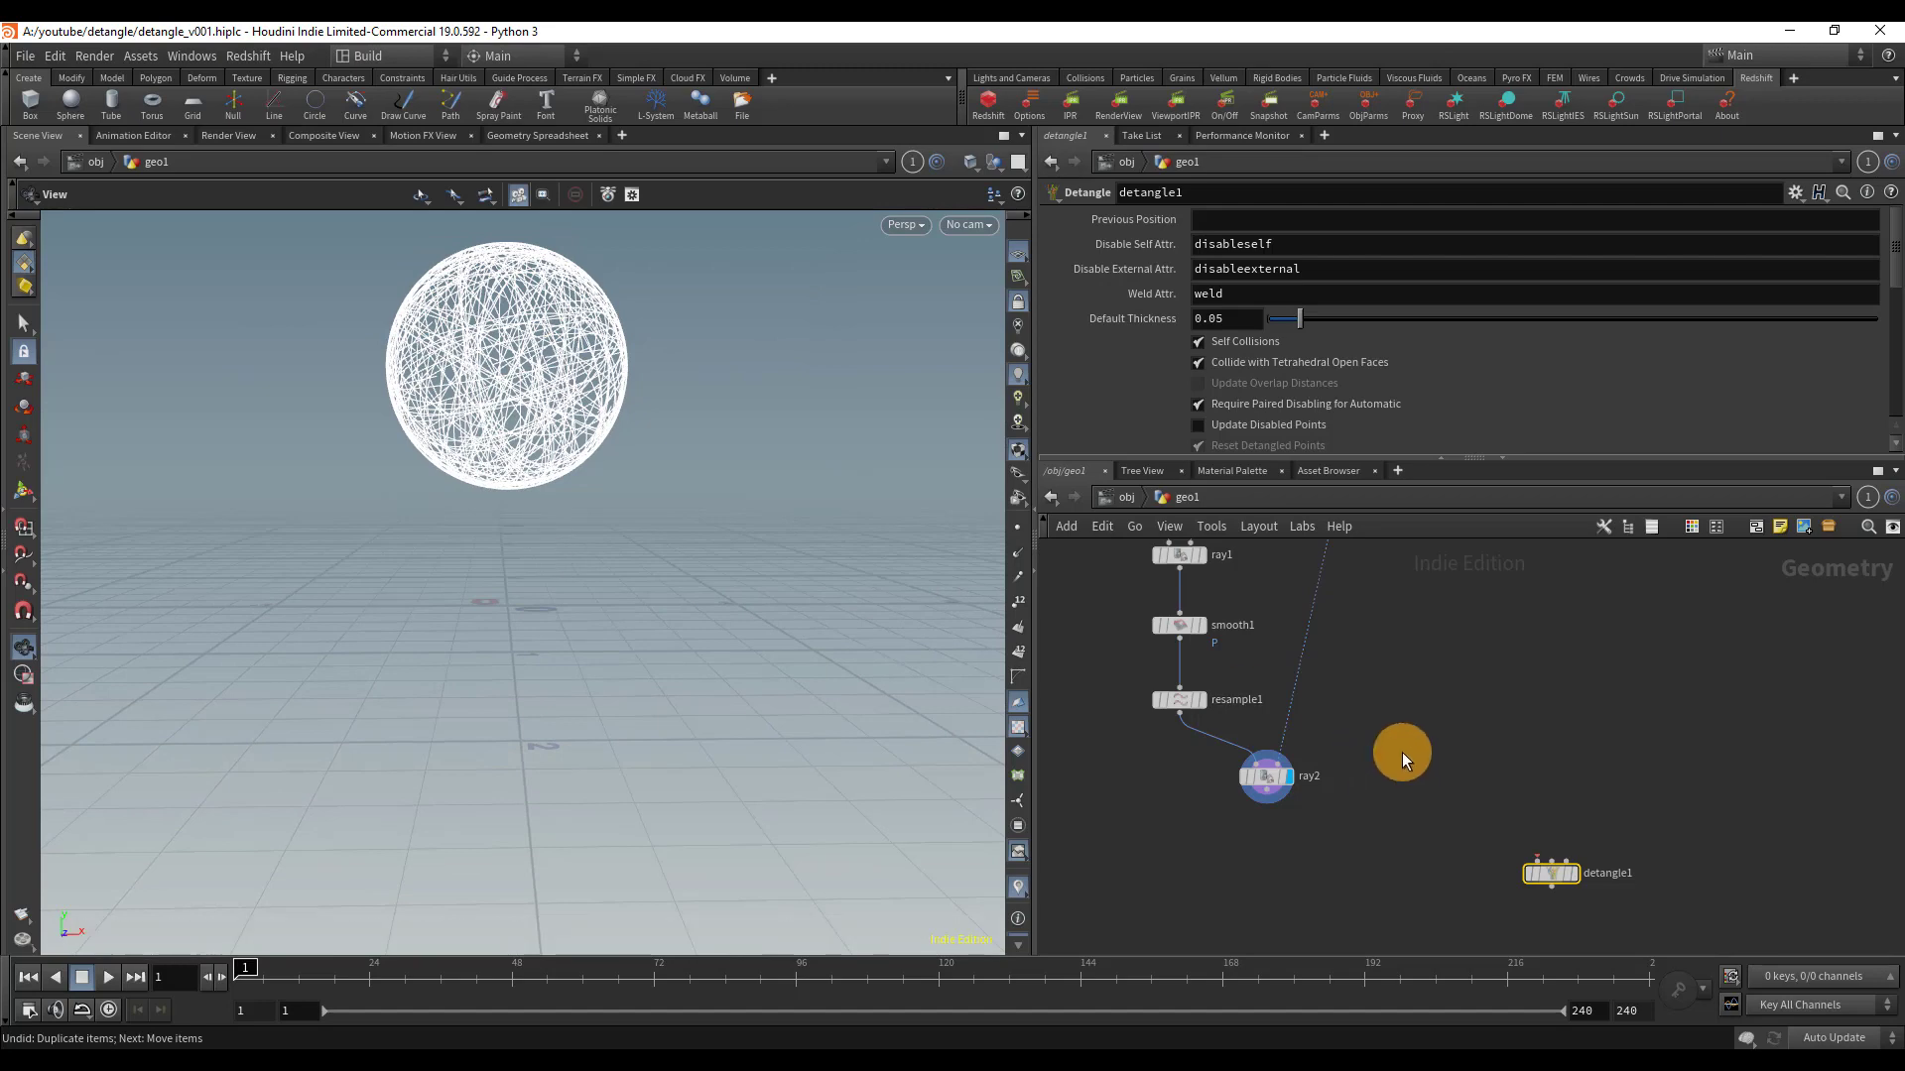
- Add a Rest Position node after ray2 and display its result
{"action": "key", "text": "Tab"}
{"action": "type", "text": "r"}
{"action": "key", "text": "Return"}
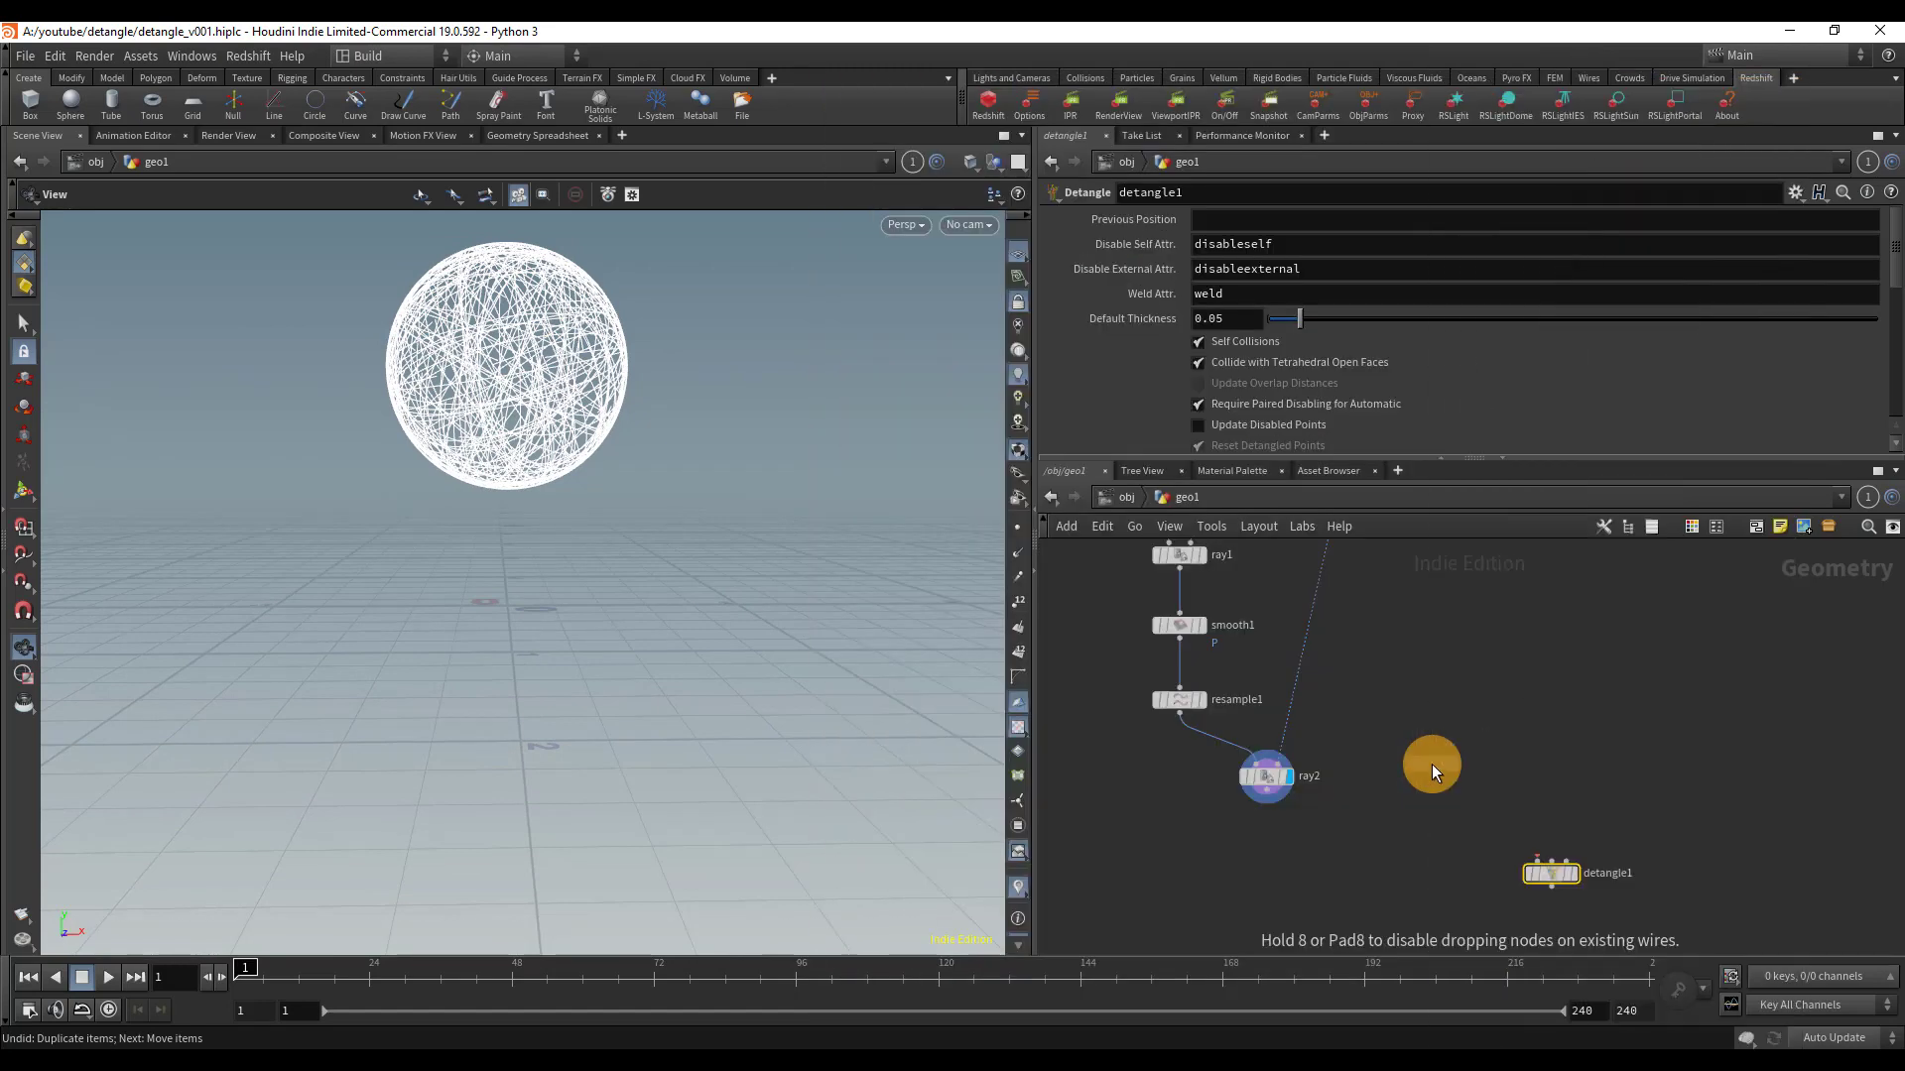
{"action": "scroll", "coordinate": [1314, 878], "scroll_direction": "up", "scroll_amount": 4}
{"action": "left_click", "coordinate": [1236, 818]}
{"action": "left_click_drag", "start_coordinate": [1231, 791], "coordinate": [1232, 699]}
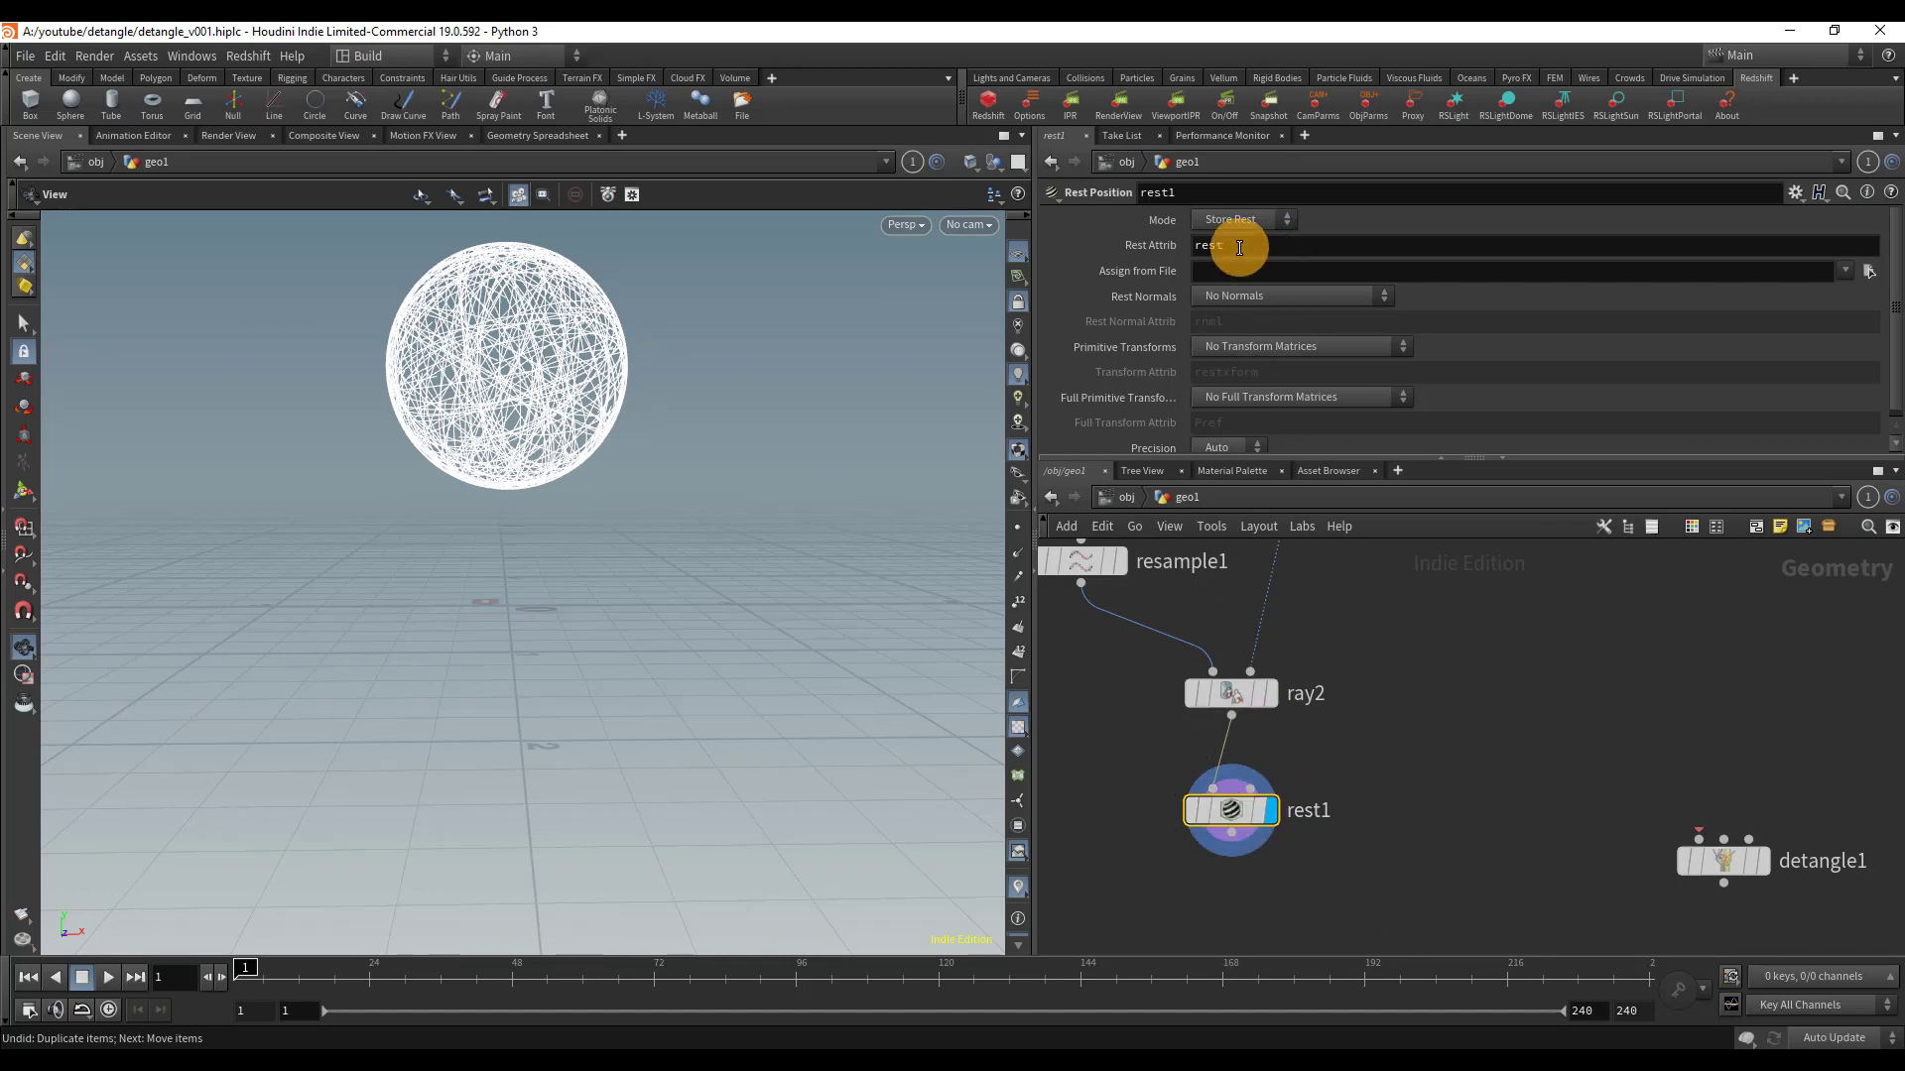
- Add a Transform node after rest1, display it, and set its Y translation to -0.7
{"action": "key", "text": "Tab"}
{"action": "mouse_move", "coordinate": [1407, 744]}
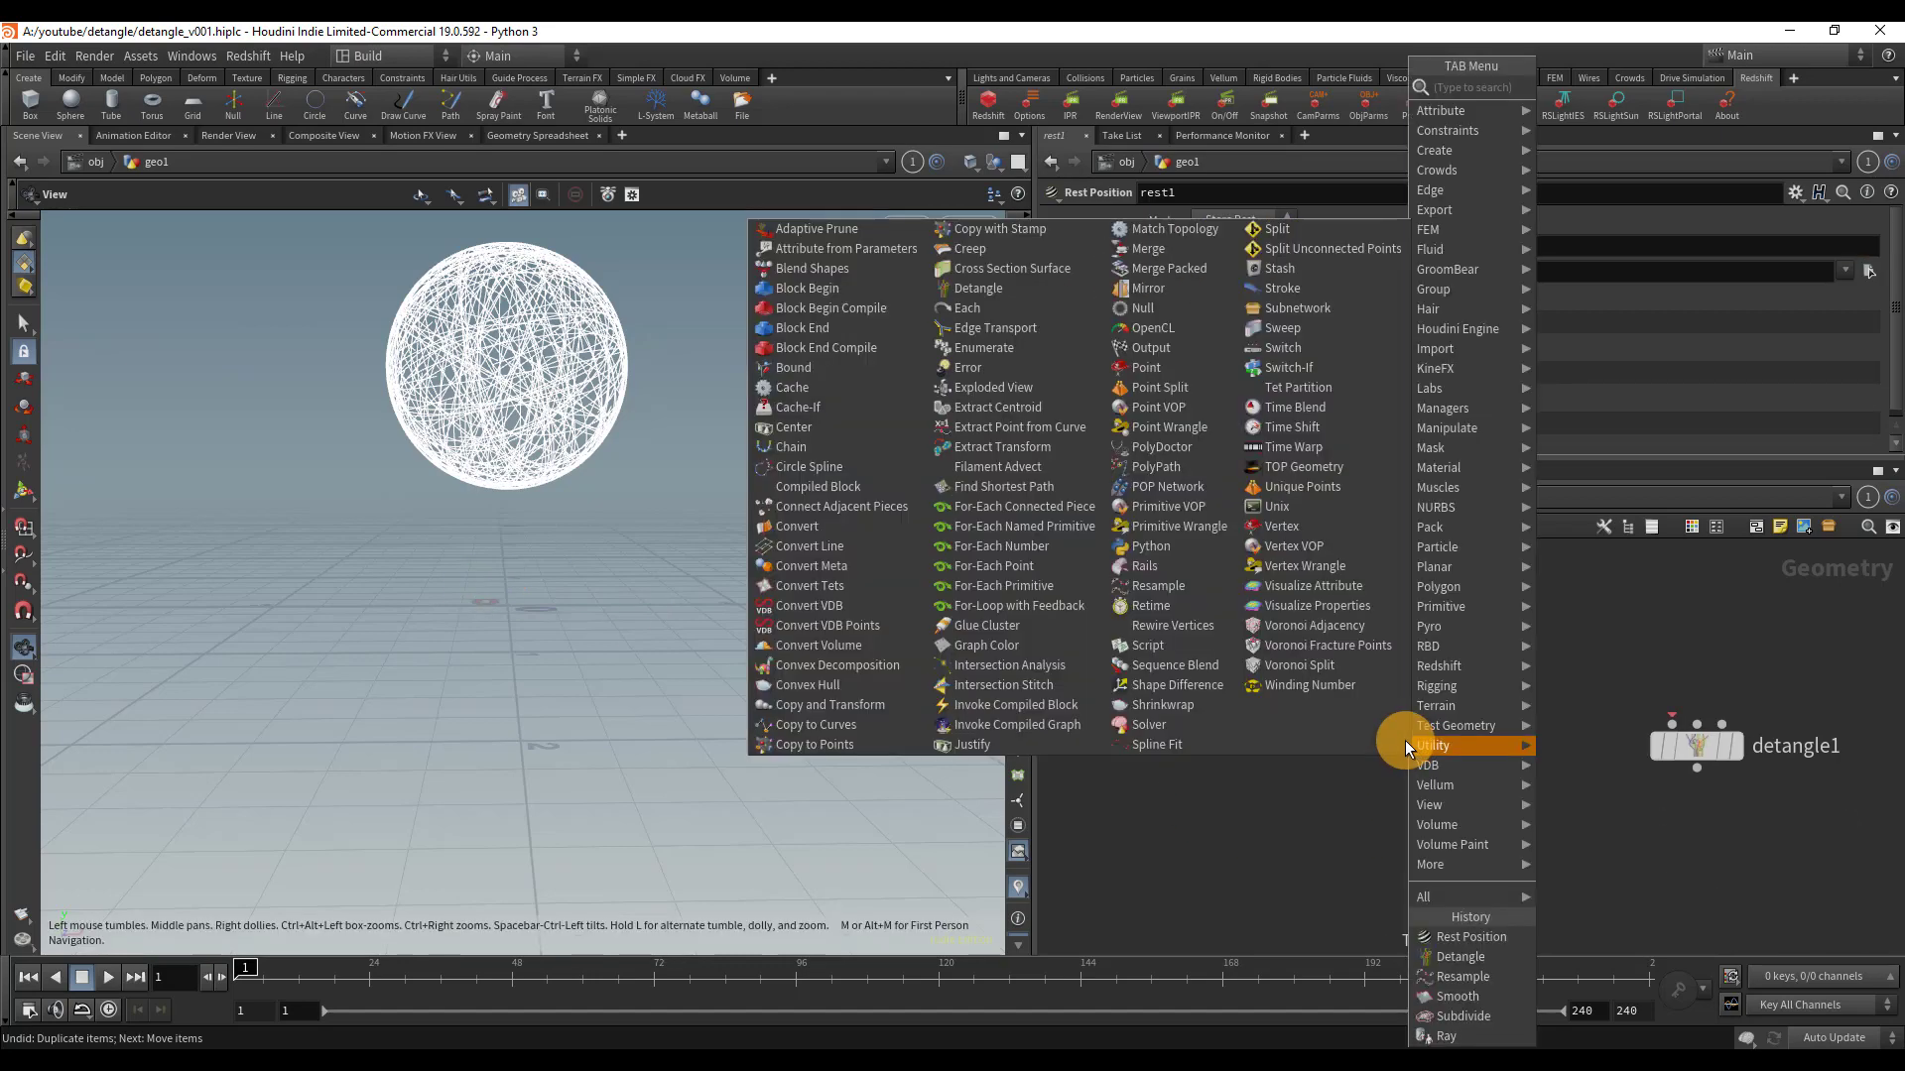
{"action": "left_click", "coordinate": [1623, 129]}
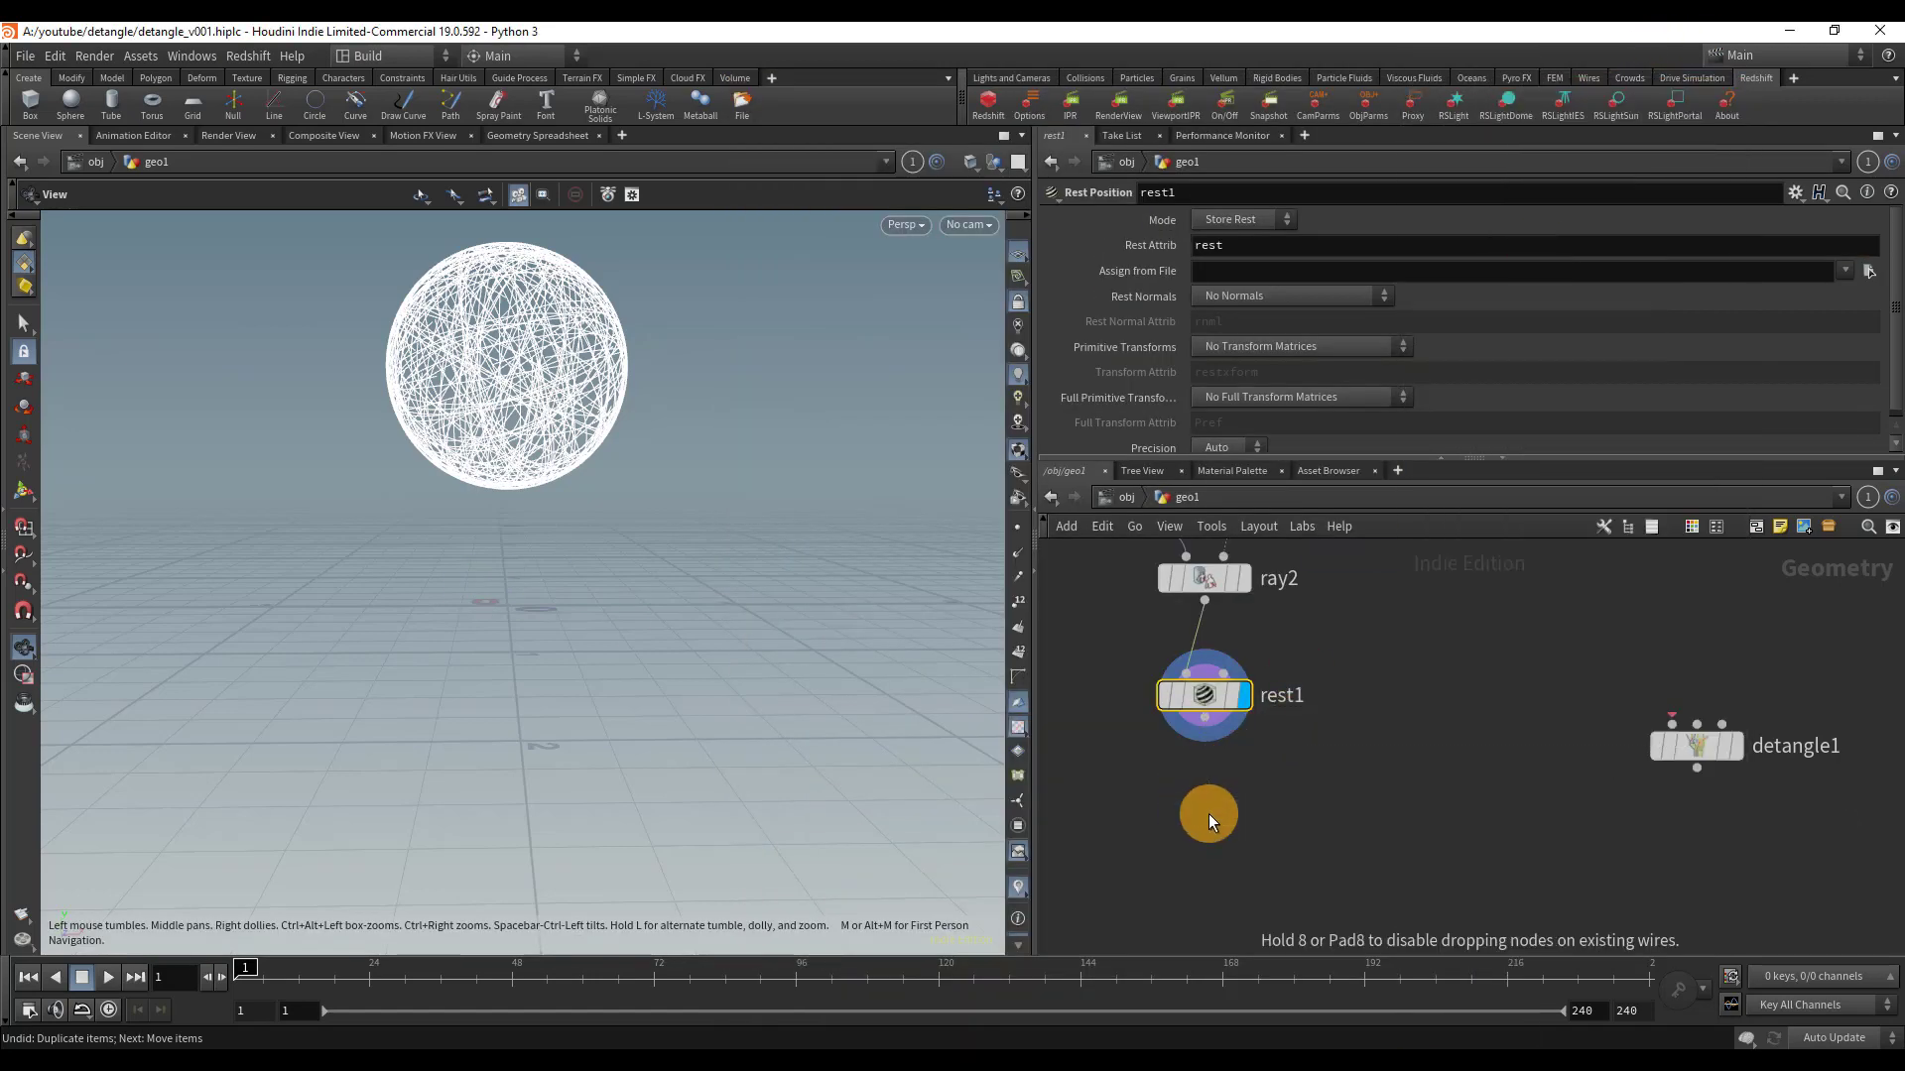
{"action": "left_click", "coordinate": [1208, 814]}
{"action": "middle_click_drag", "start_coordinate": [1438, 222], "coordinate": [1365, 217]}
{"action": "key", "text": "space+4"}
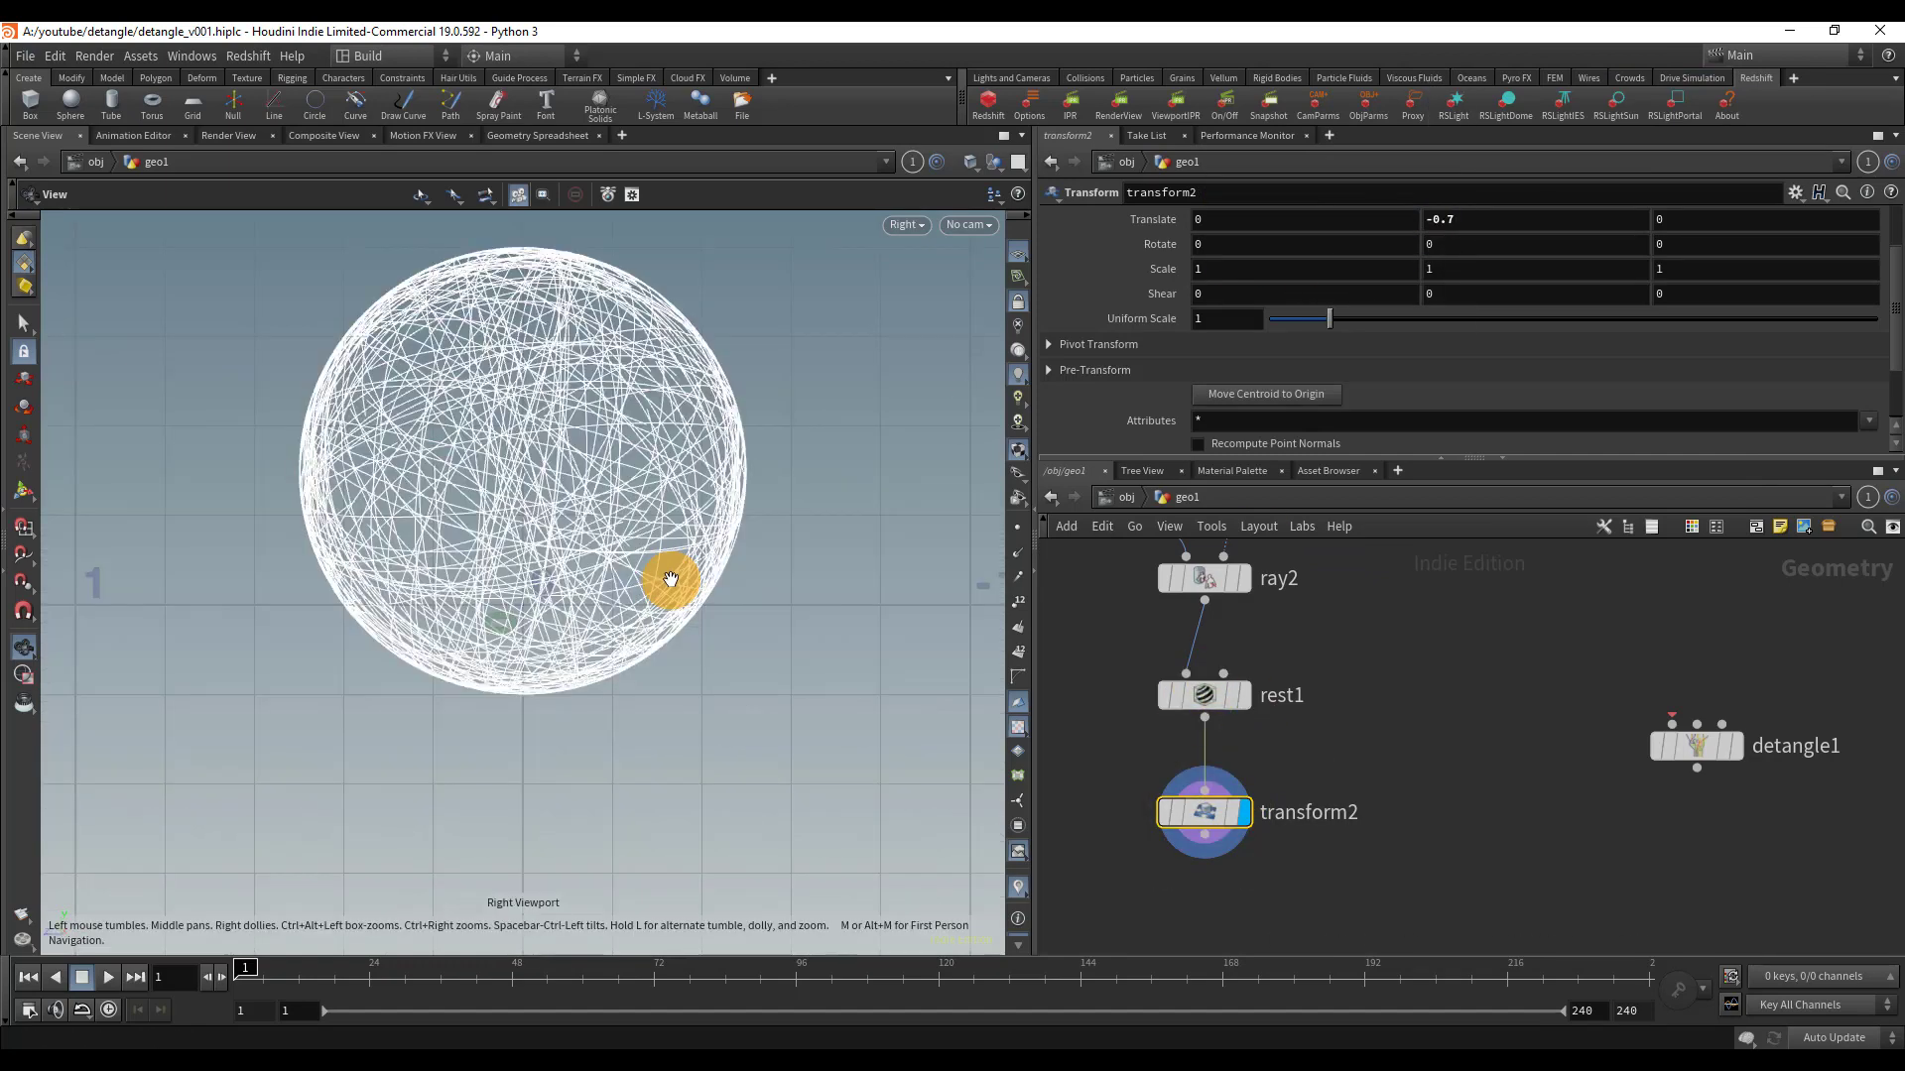
{"action": "right_click_drag", "start_coordinate": [670, 578], "coordinate": [563, 622]}
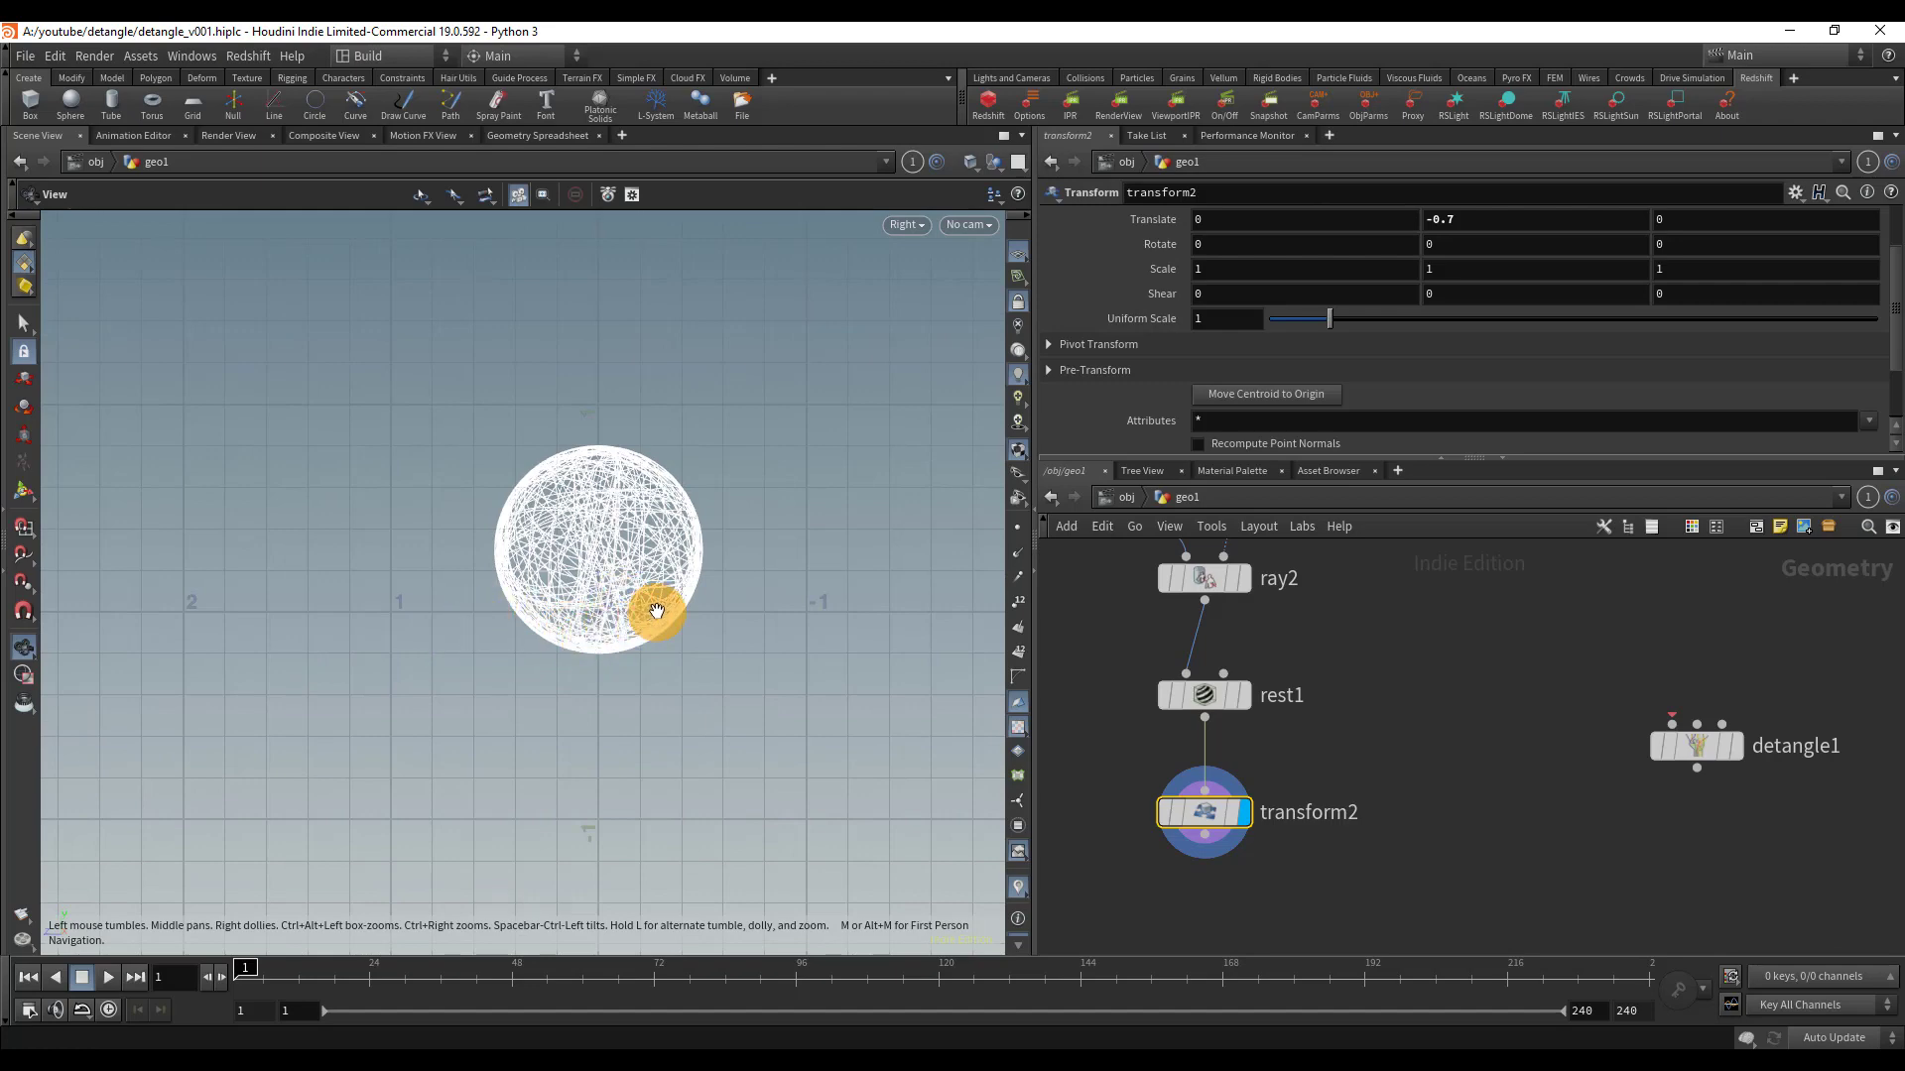
{"action": "left_click_drag", "start_coordinate": [656, 611], "coordinate": [575, 580]}
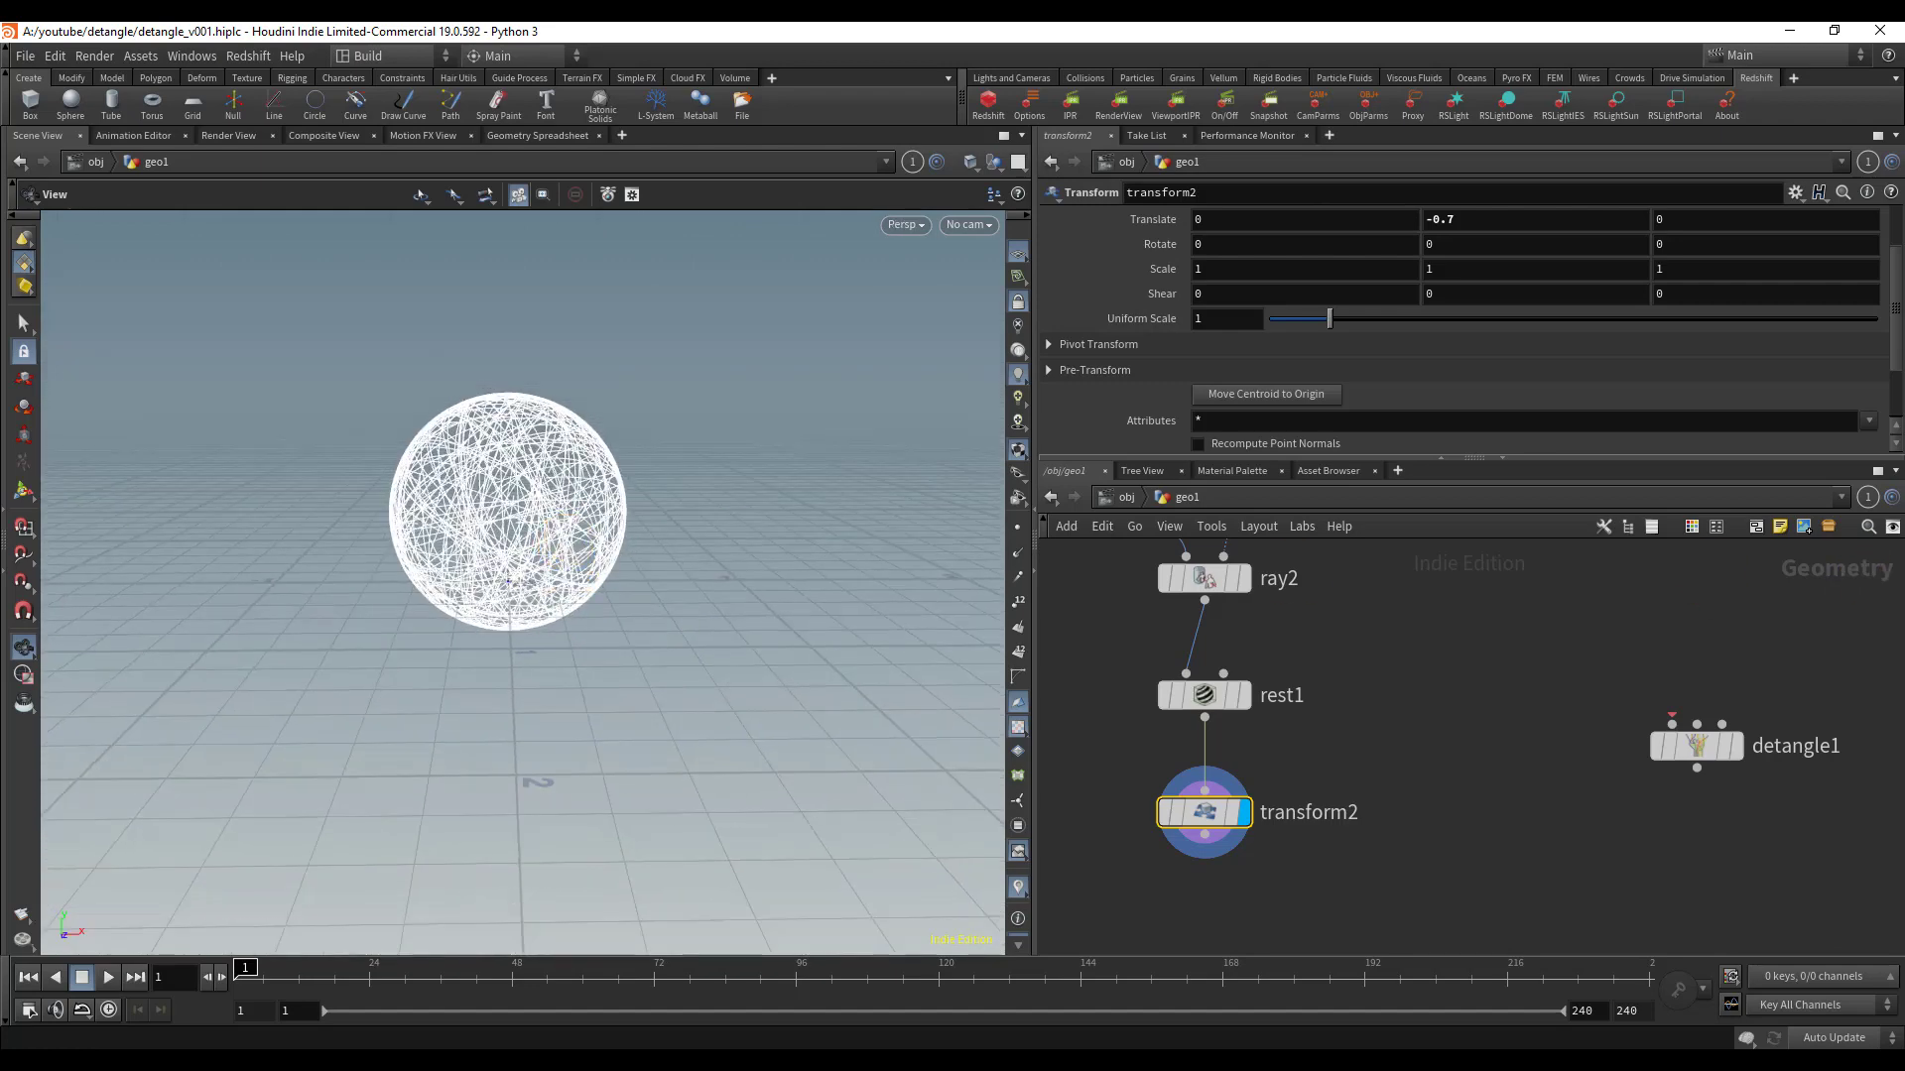
{"action": "left_click_drag", "start_coordinate": [1222, 815], "coordinate": [1218, 797]}
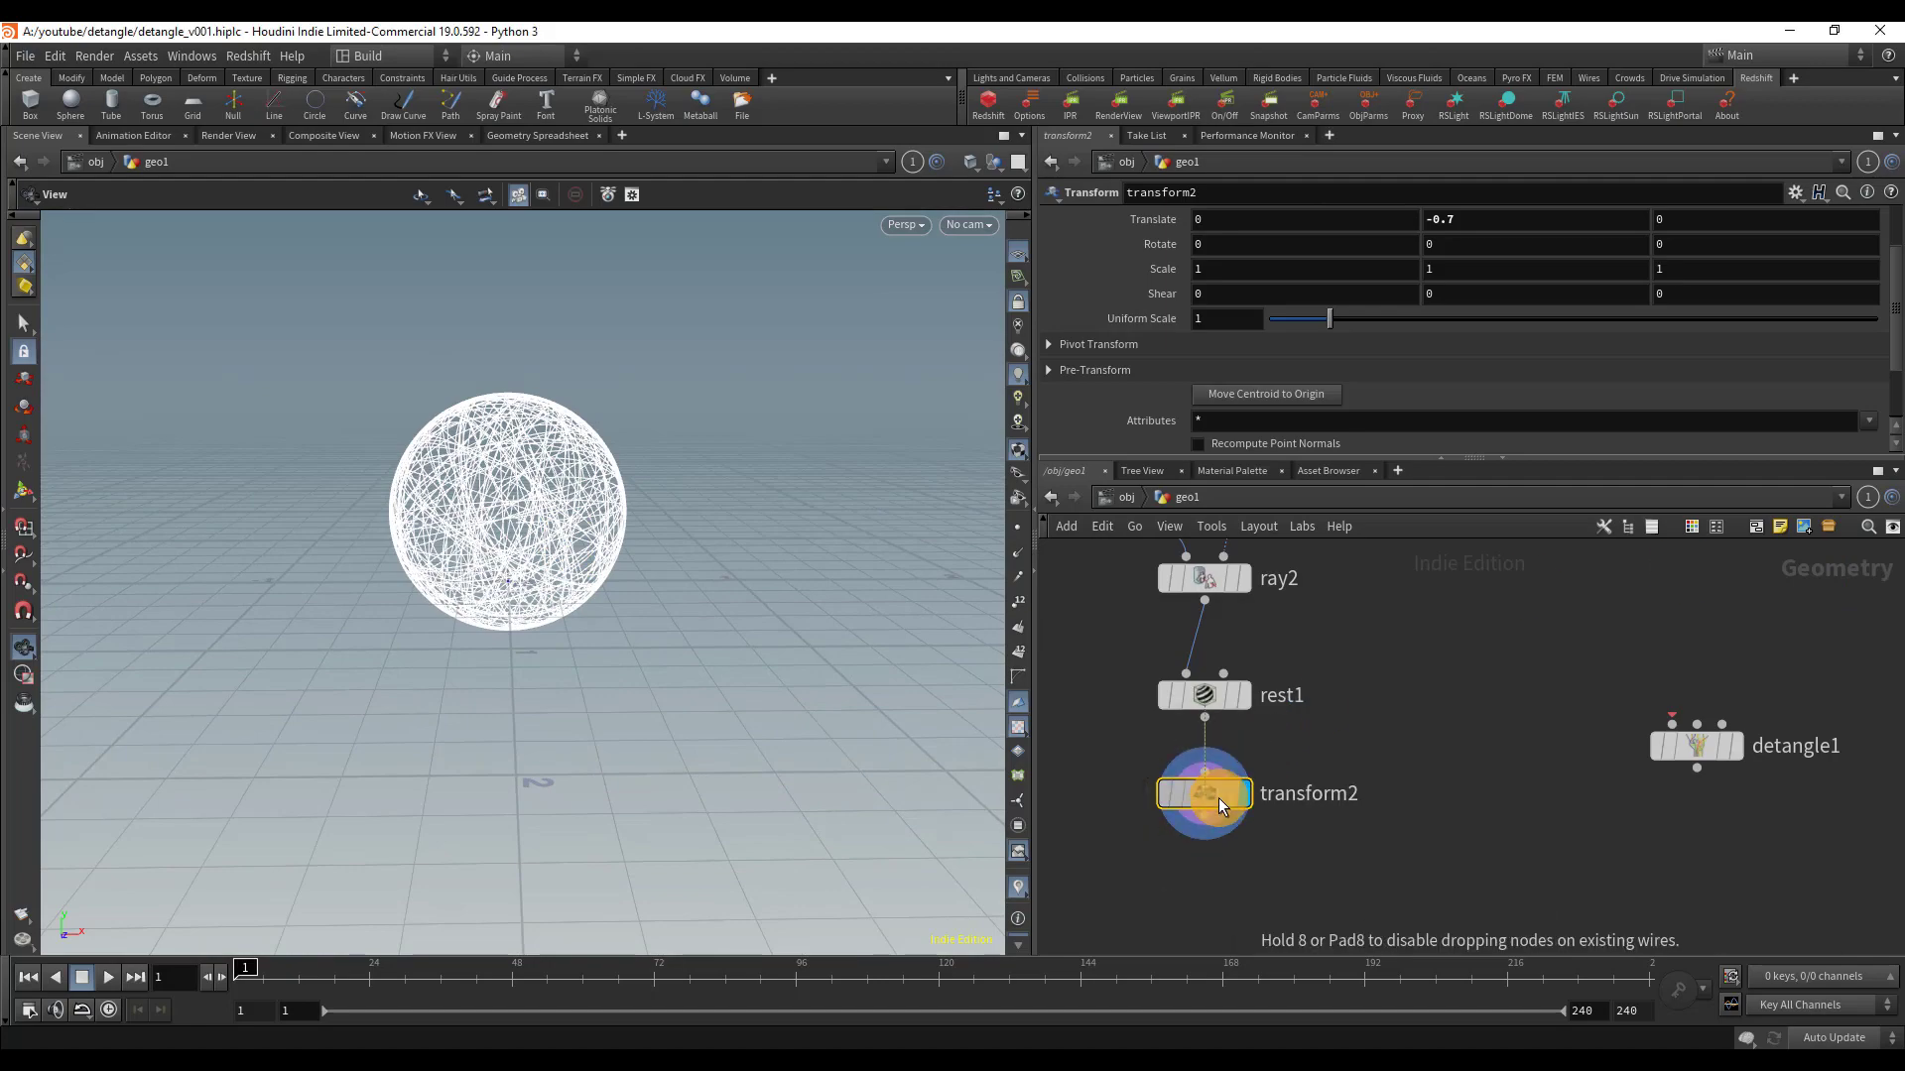
{"action": "right_click_drag", "start_coordinate": [595, 599], "coordinate": [544, 559]}
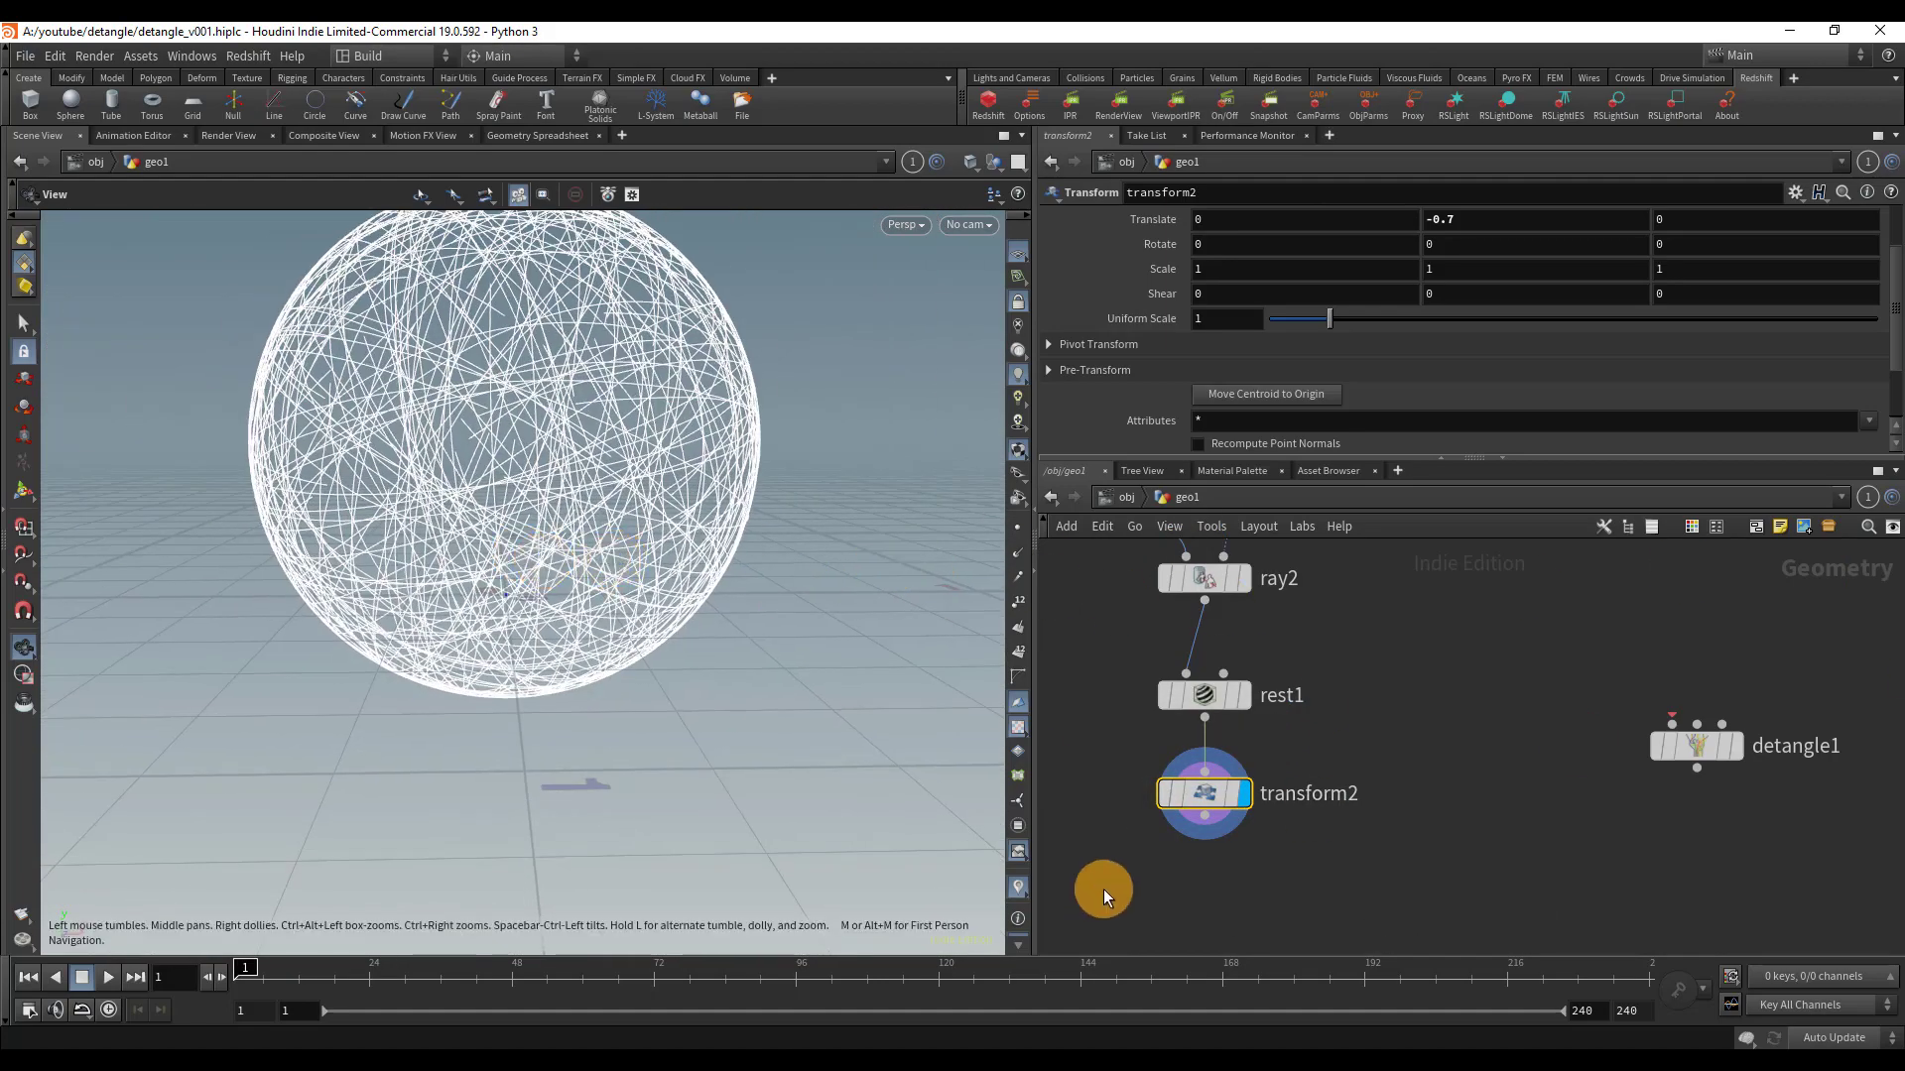
- Add an Attribute Wrangle node below transform2, connect transform2 to its first input, and display it
{"action": "middle_click_drag", "start_coordinate": [1104, 888], "coordinate": [1071, 828]}
{"action": "key", "text": "Tab"}
{"action": "mouse_move", "coordinate": [1294, 824]}
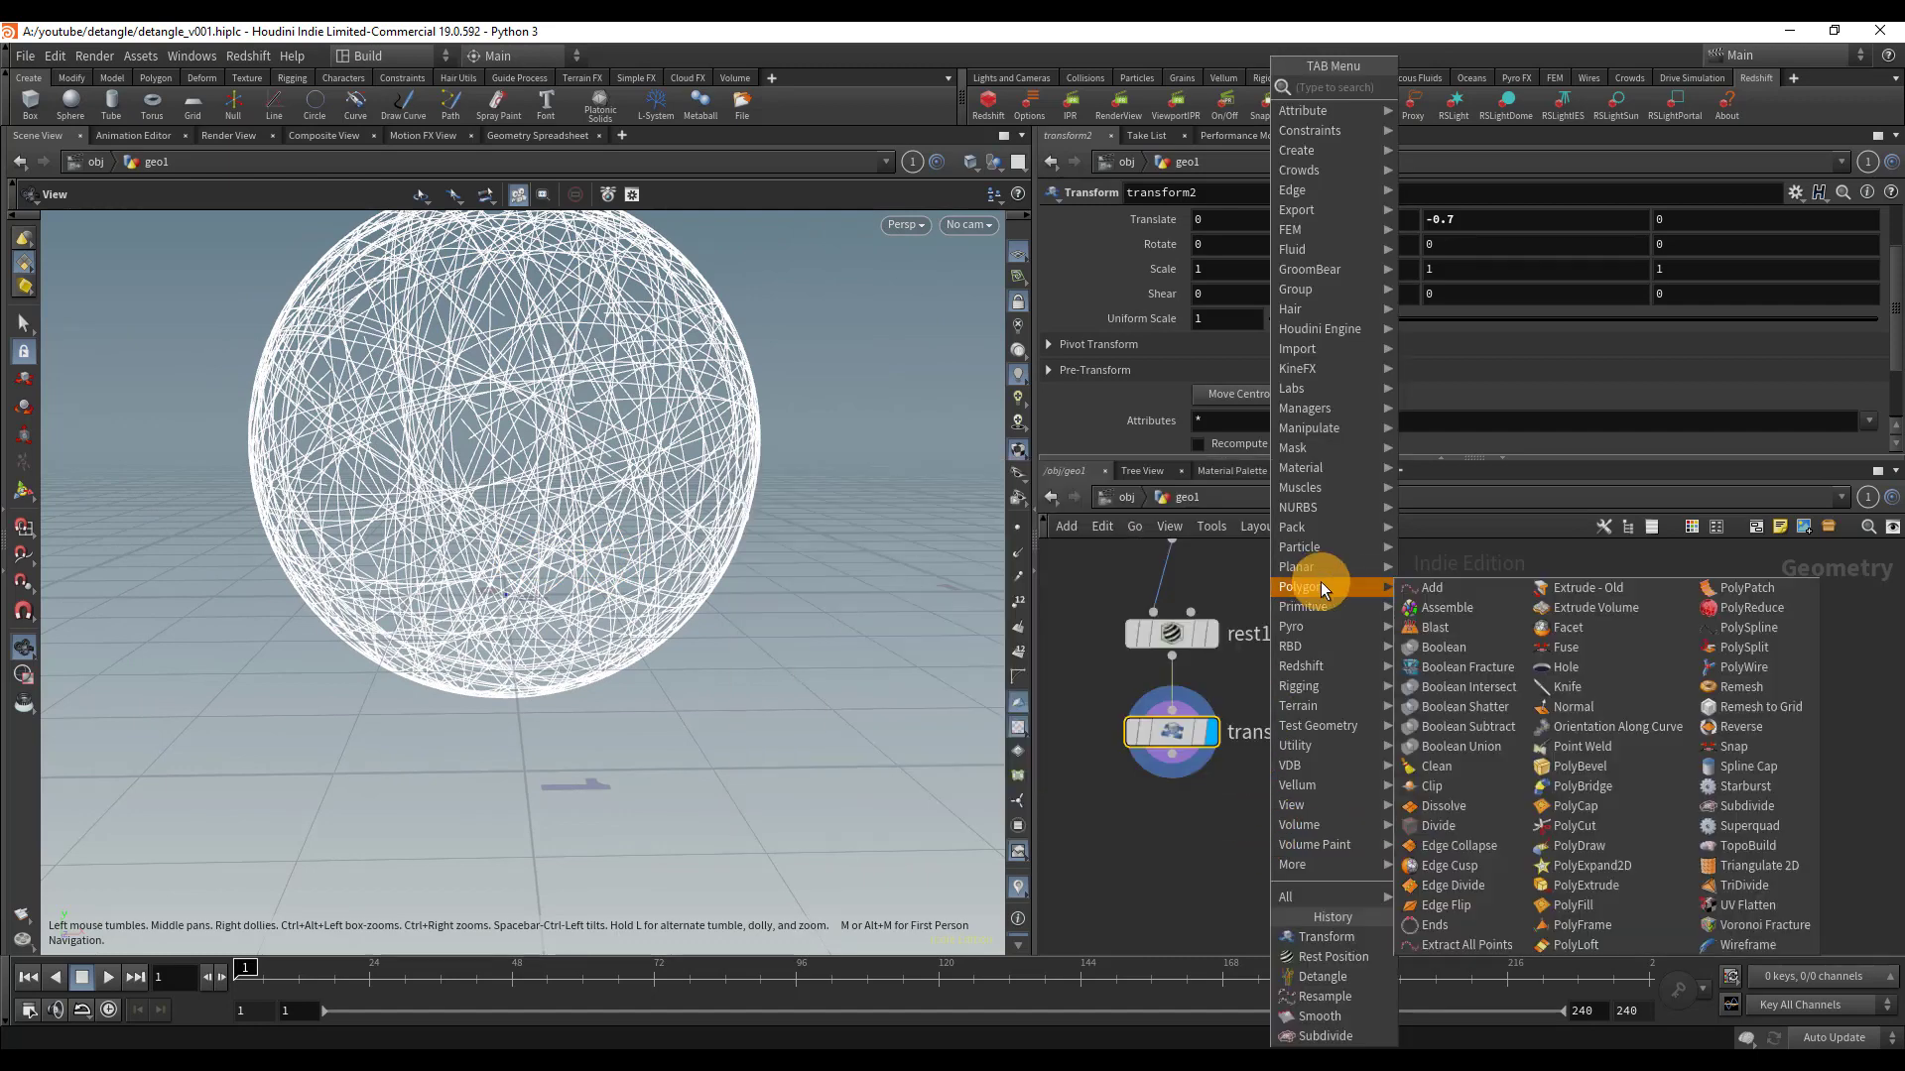
{"action": "left_click", "coordinate": [1425, 87]}
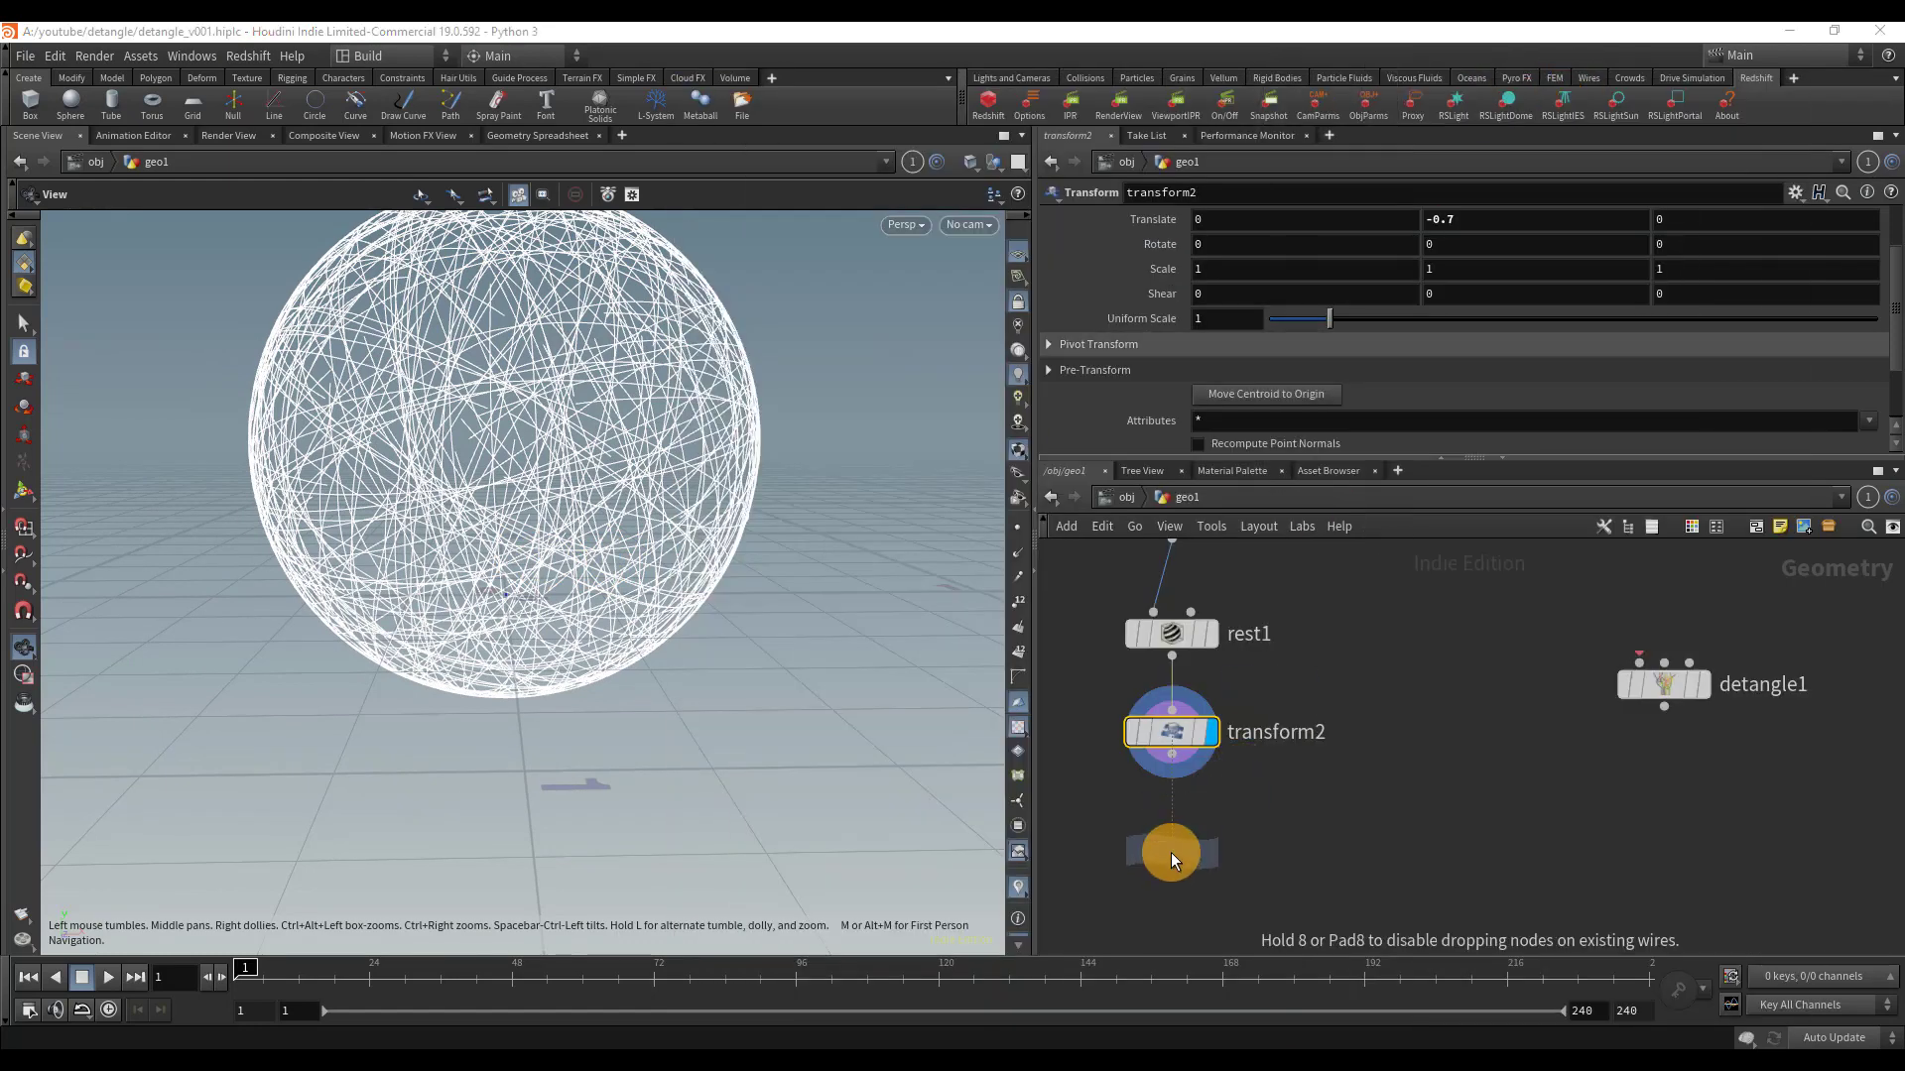
{"action": "left_click", "coordinate": [1171, 850]}
{"action": "left_click", "coordinate": [1153, 784]}
{"action": "left_click_drag", "start_coordinate": [1146, 826], "coordinate": [1166, 770]}
{"action": "left_click", "coordinate": [1171, 756]}
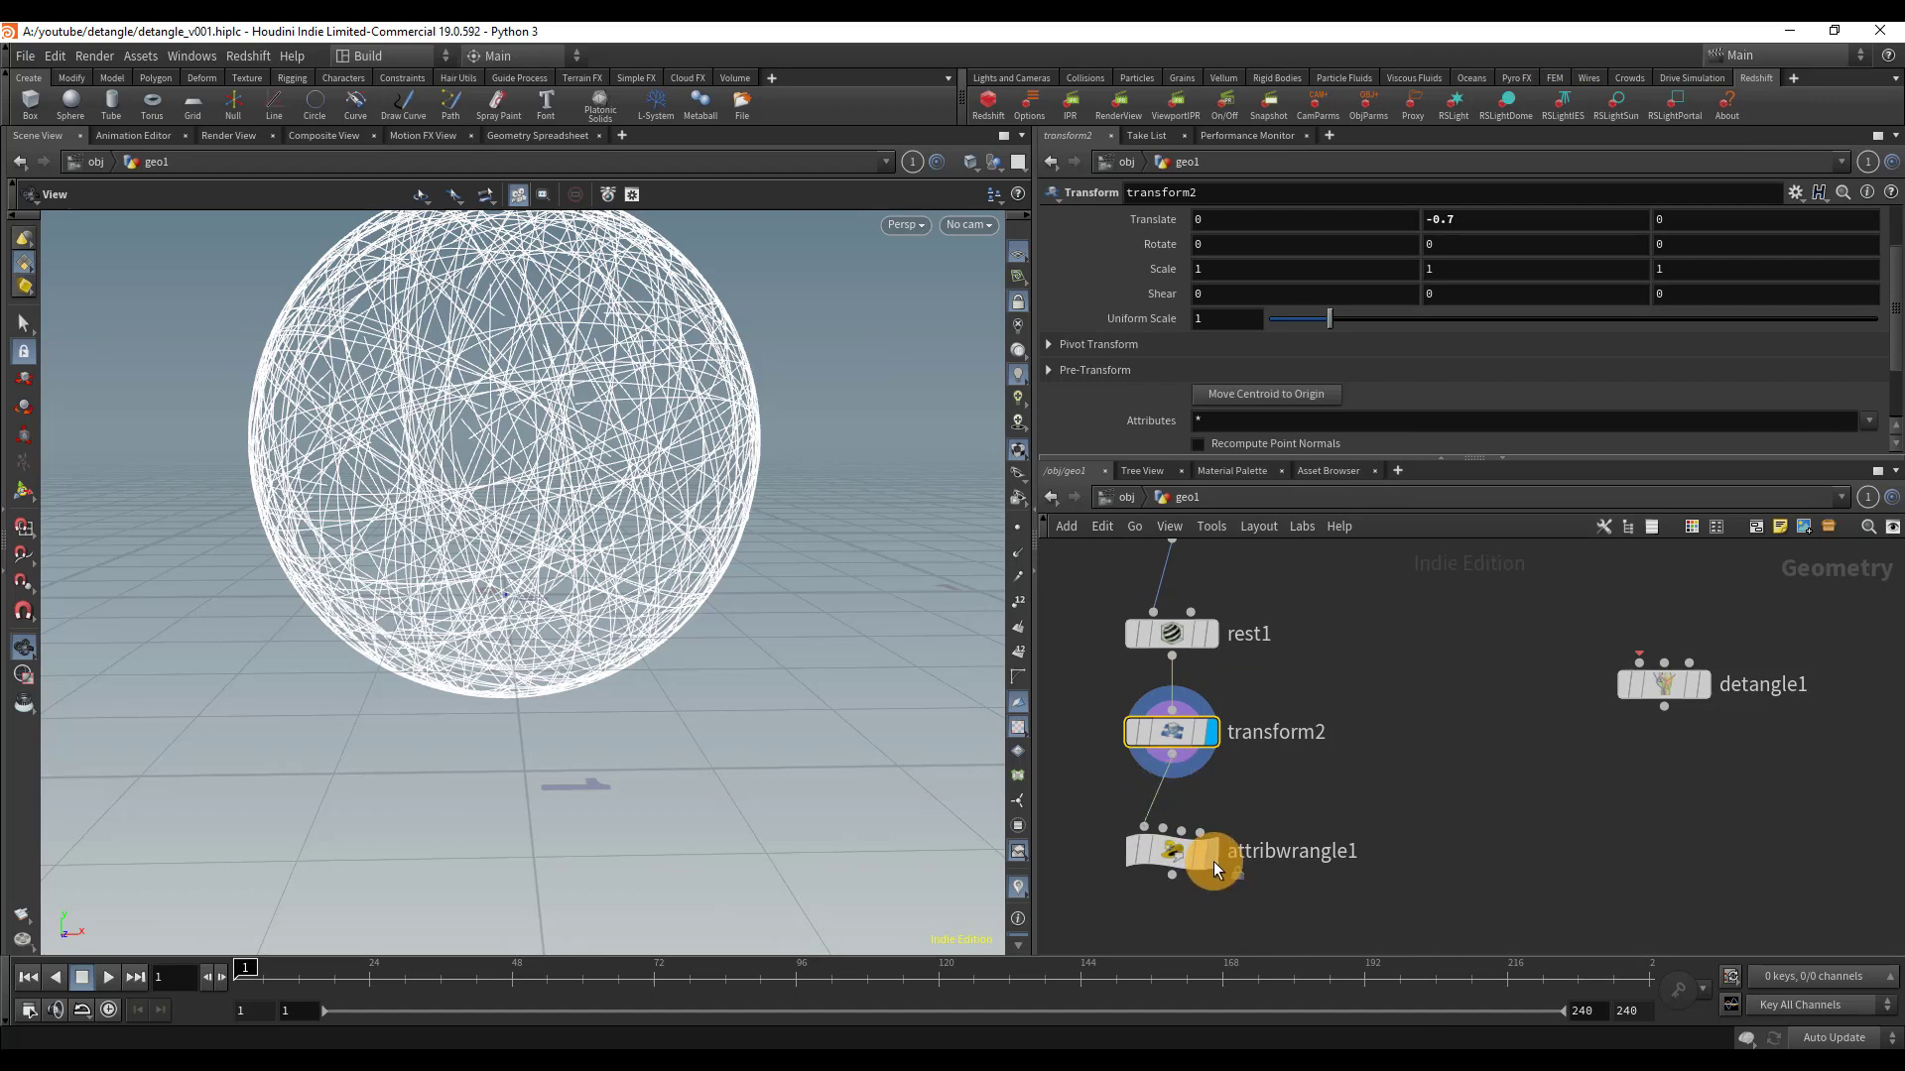
{"action": "left_click", "coordinate": [1211, 852]}
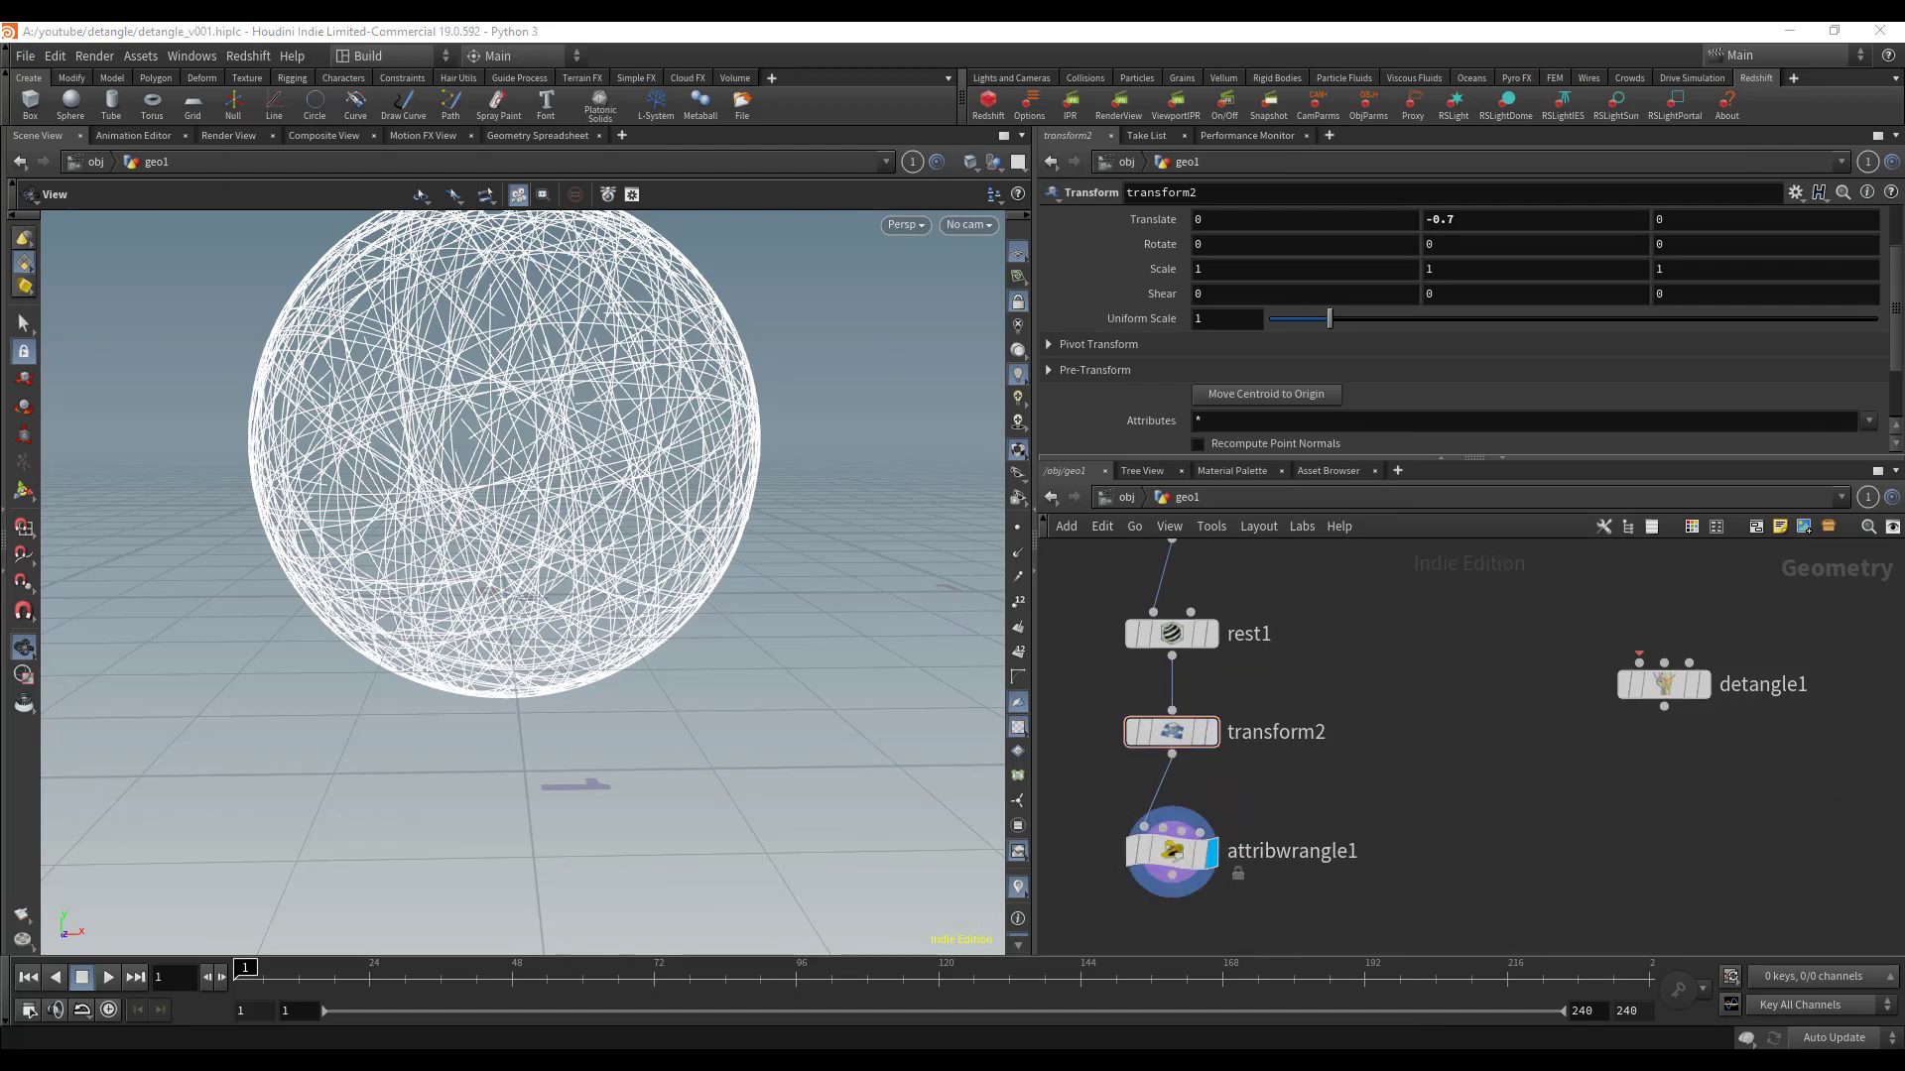
- Write the VEX expression f@pscale = 0.04; in attribwrangle1
{"action": "left_click_drag", "start_coordinate": [1314, 809], "coordinate": [1096, 914]}
{"action": "left_click", "coordinate": [1226, 401]}
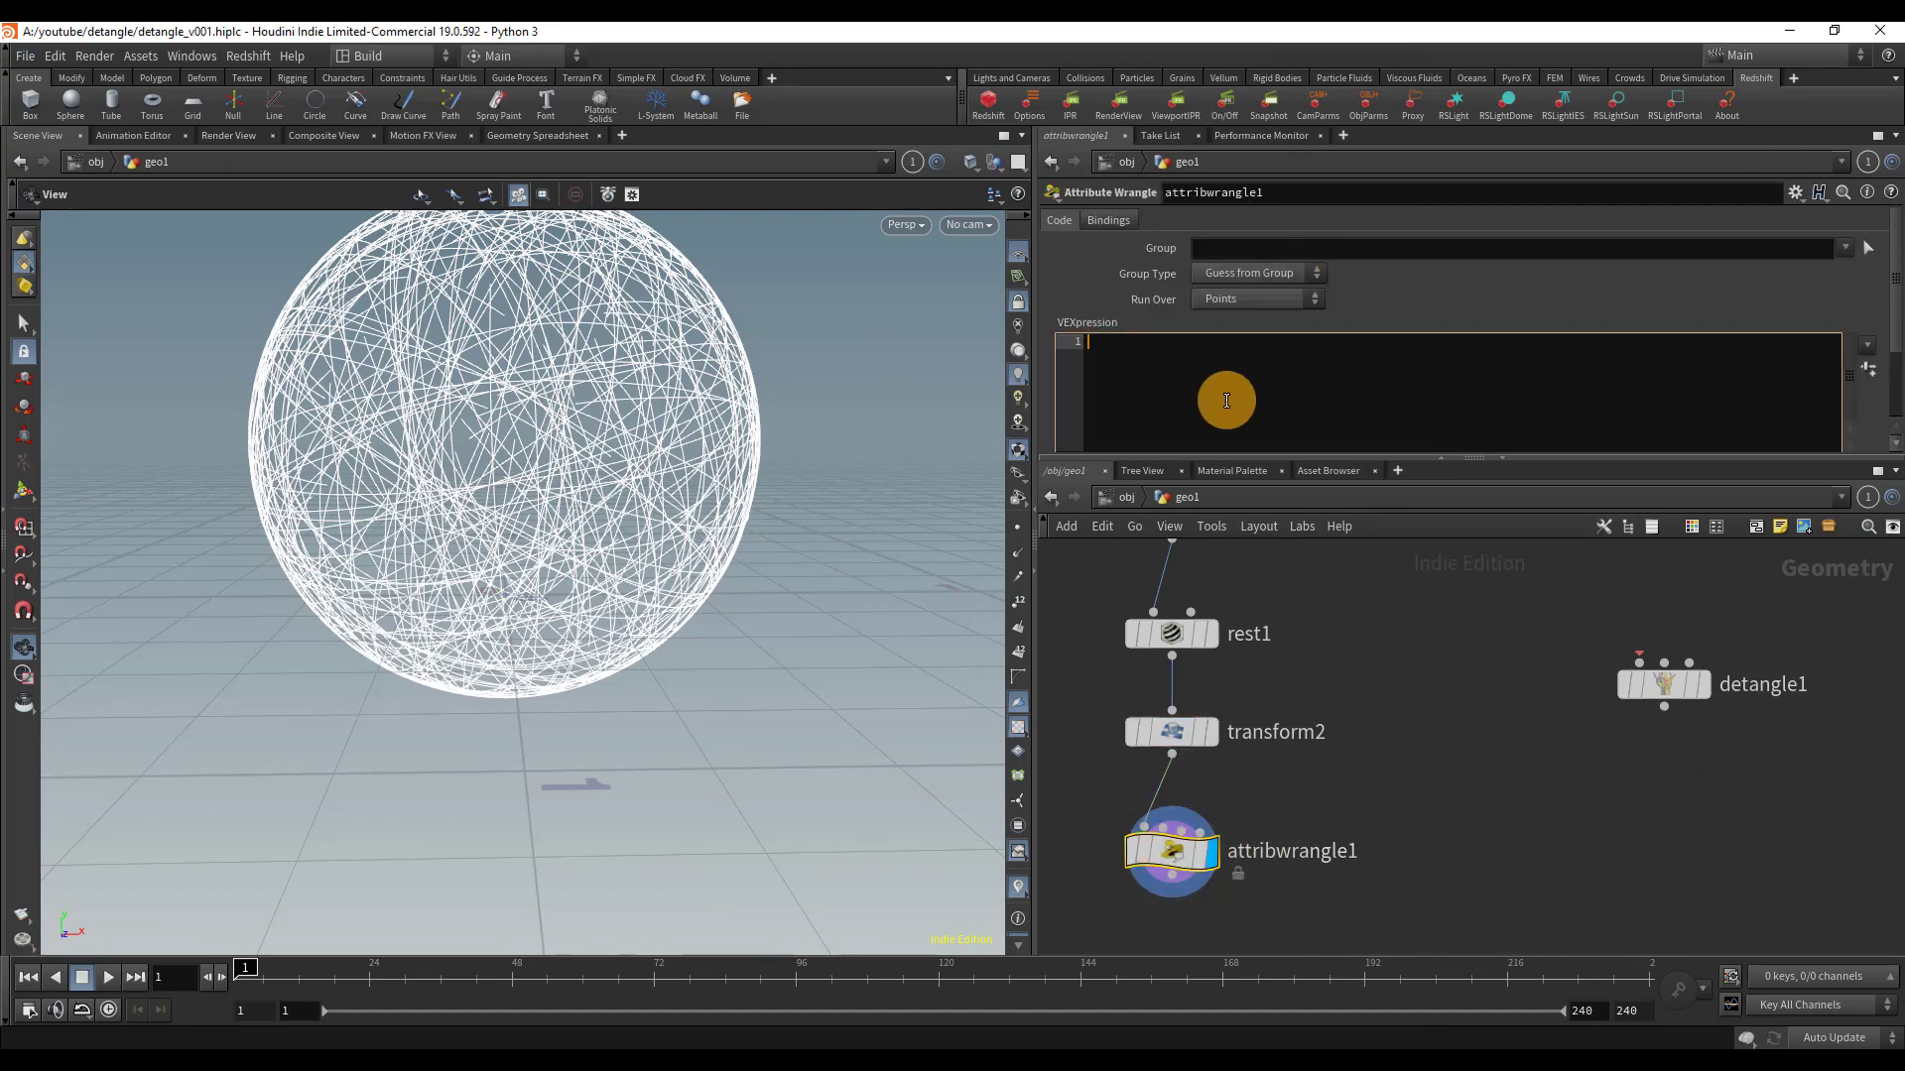
{"action": "type", "text": "f@pscale ="}
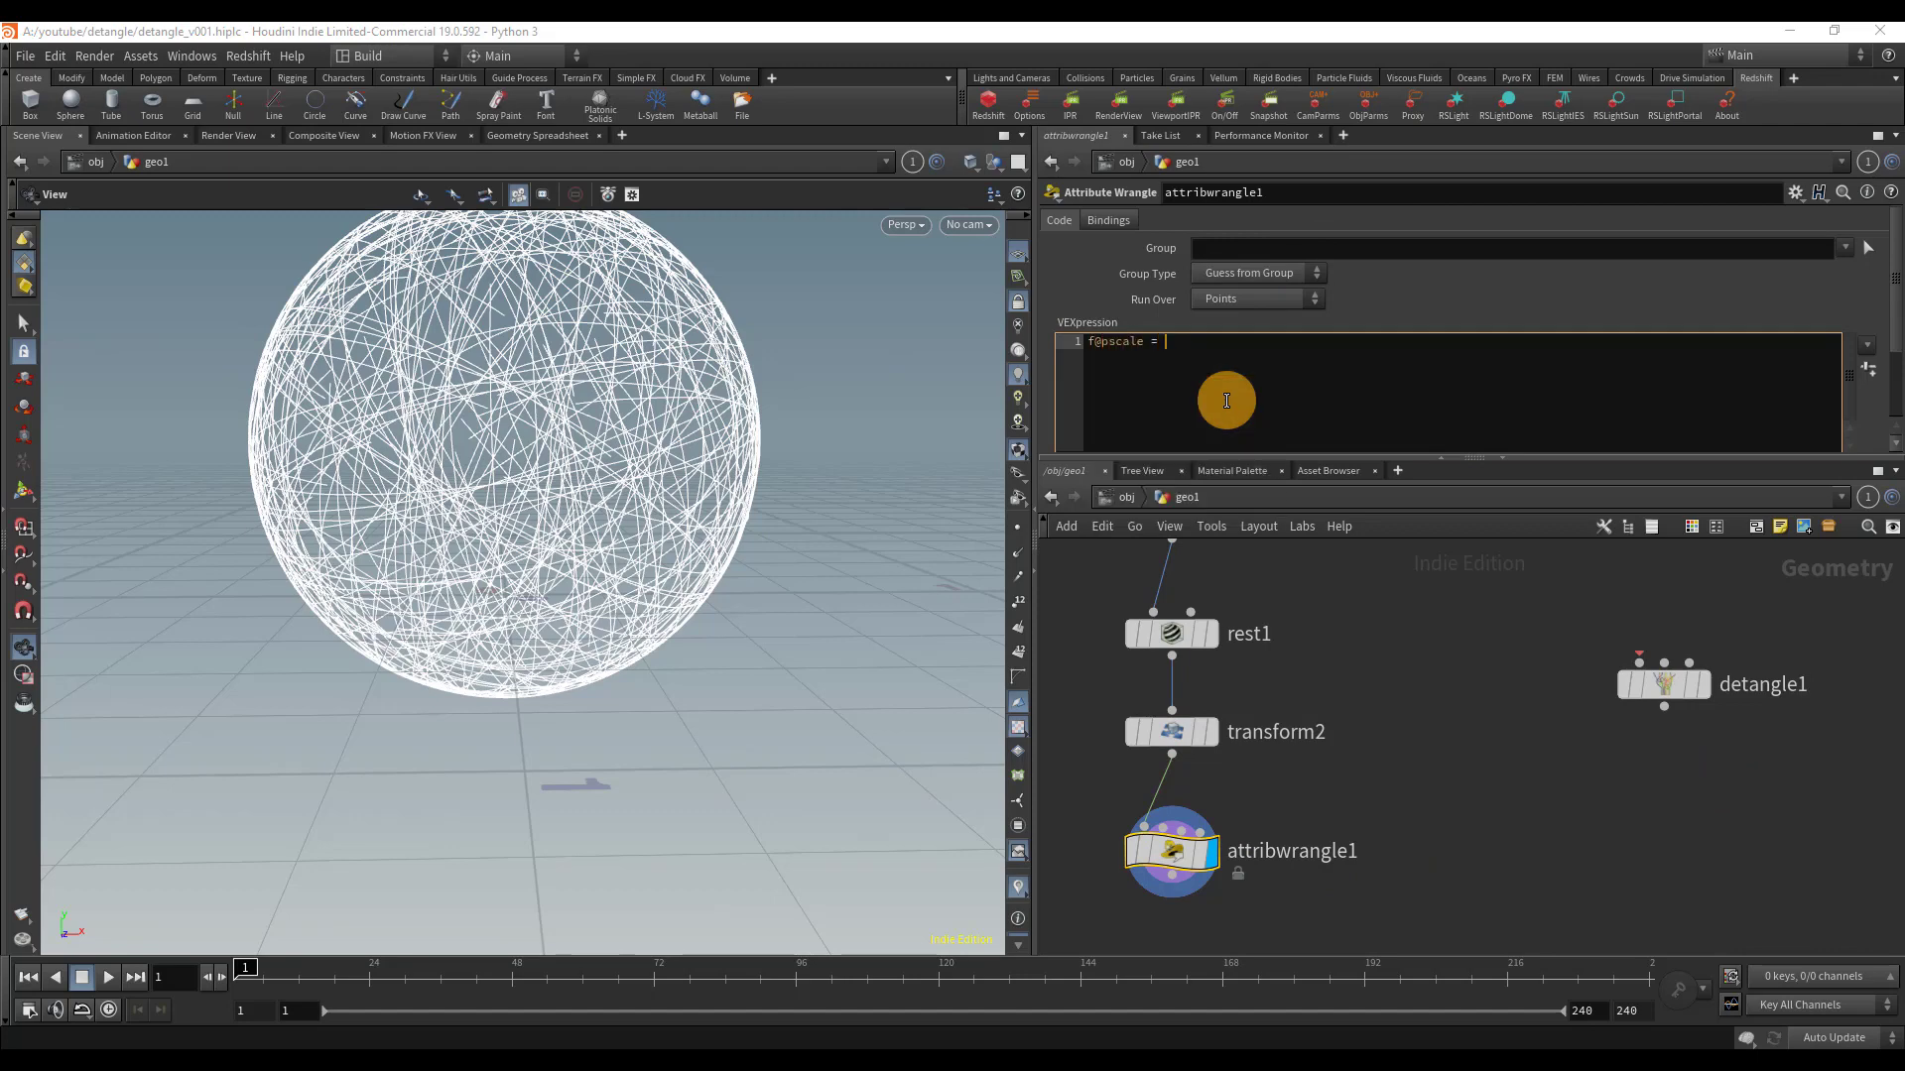
{"action": "type", "text": " 0.04;"}
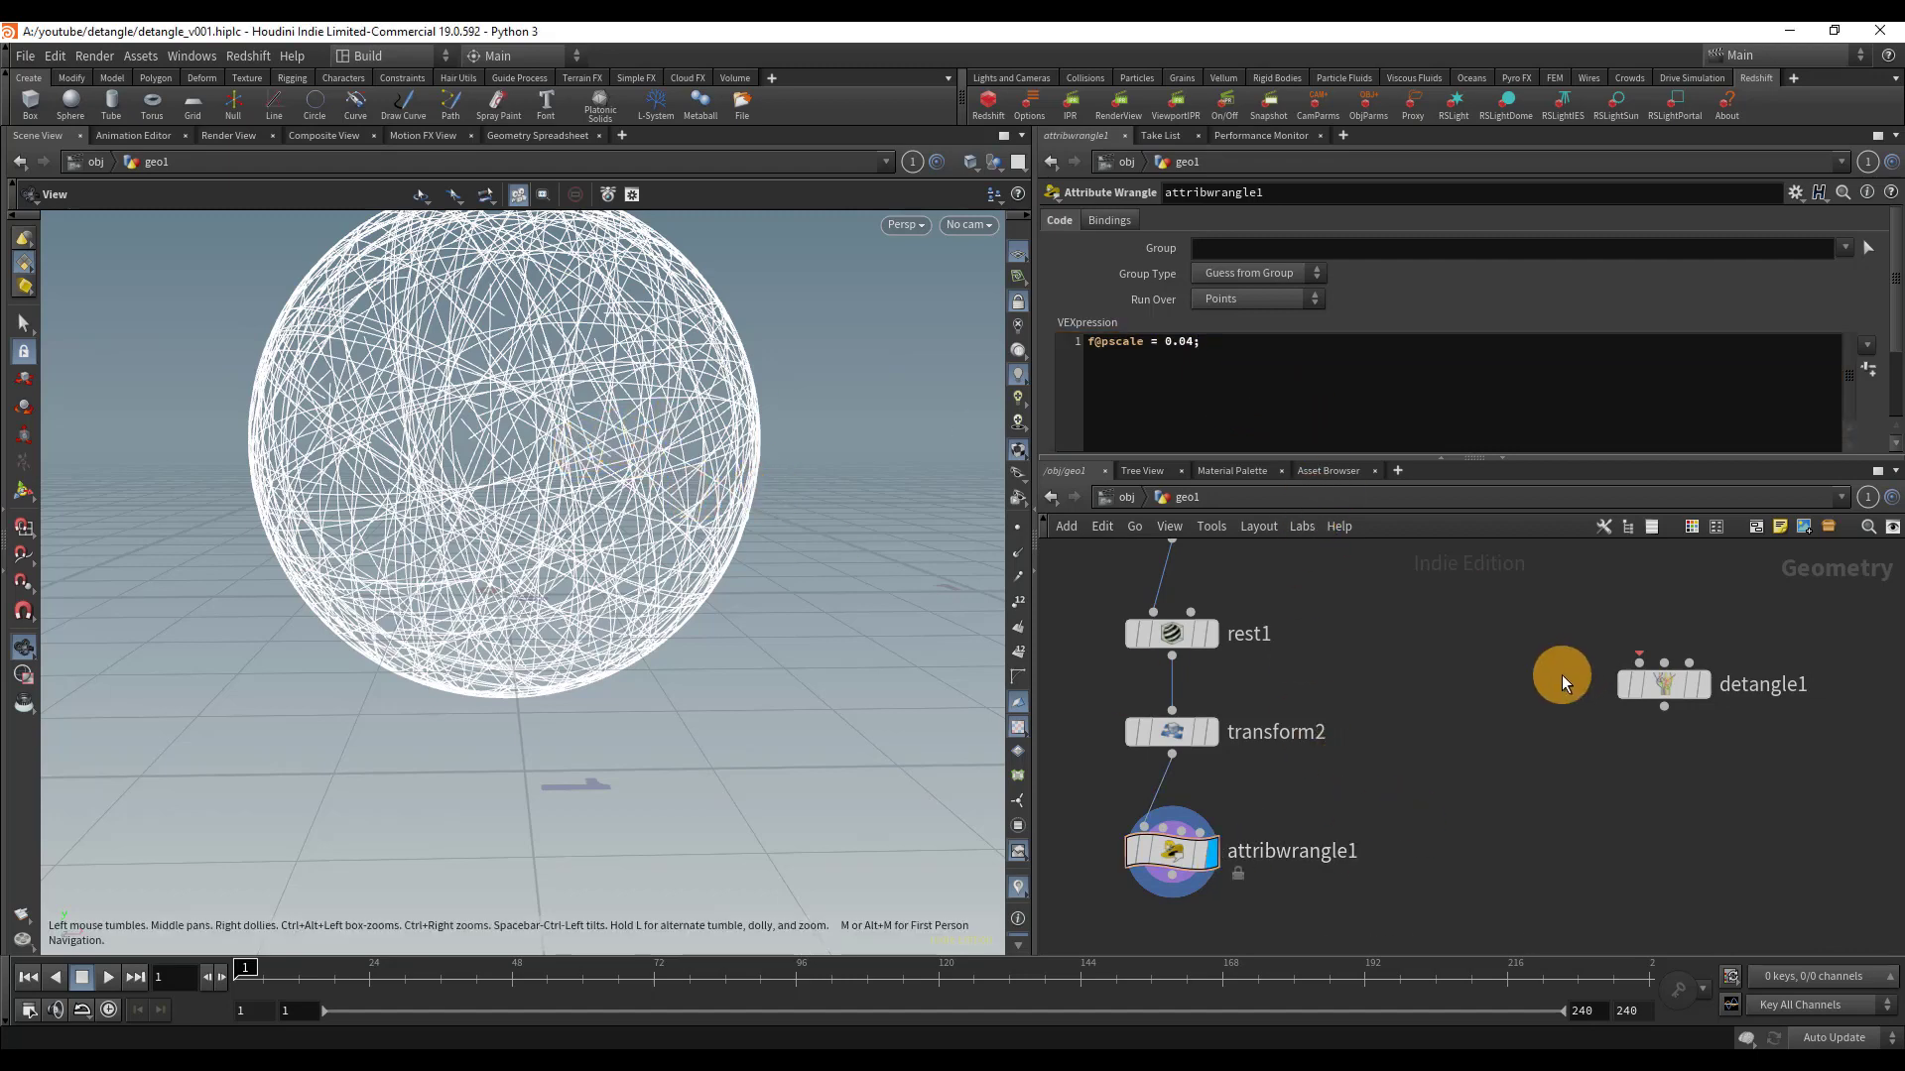
- Add a For-Loop with Feedback block below attribwrangle1
{"action": "middle_click_drag", "start_coordinate": [1488, 788], "coordinate": [1468, 709]}
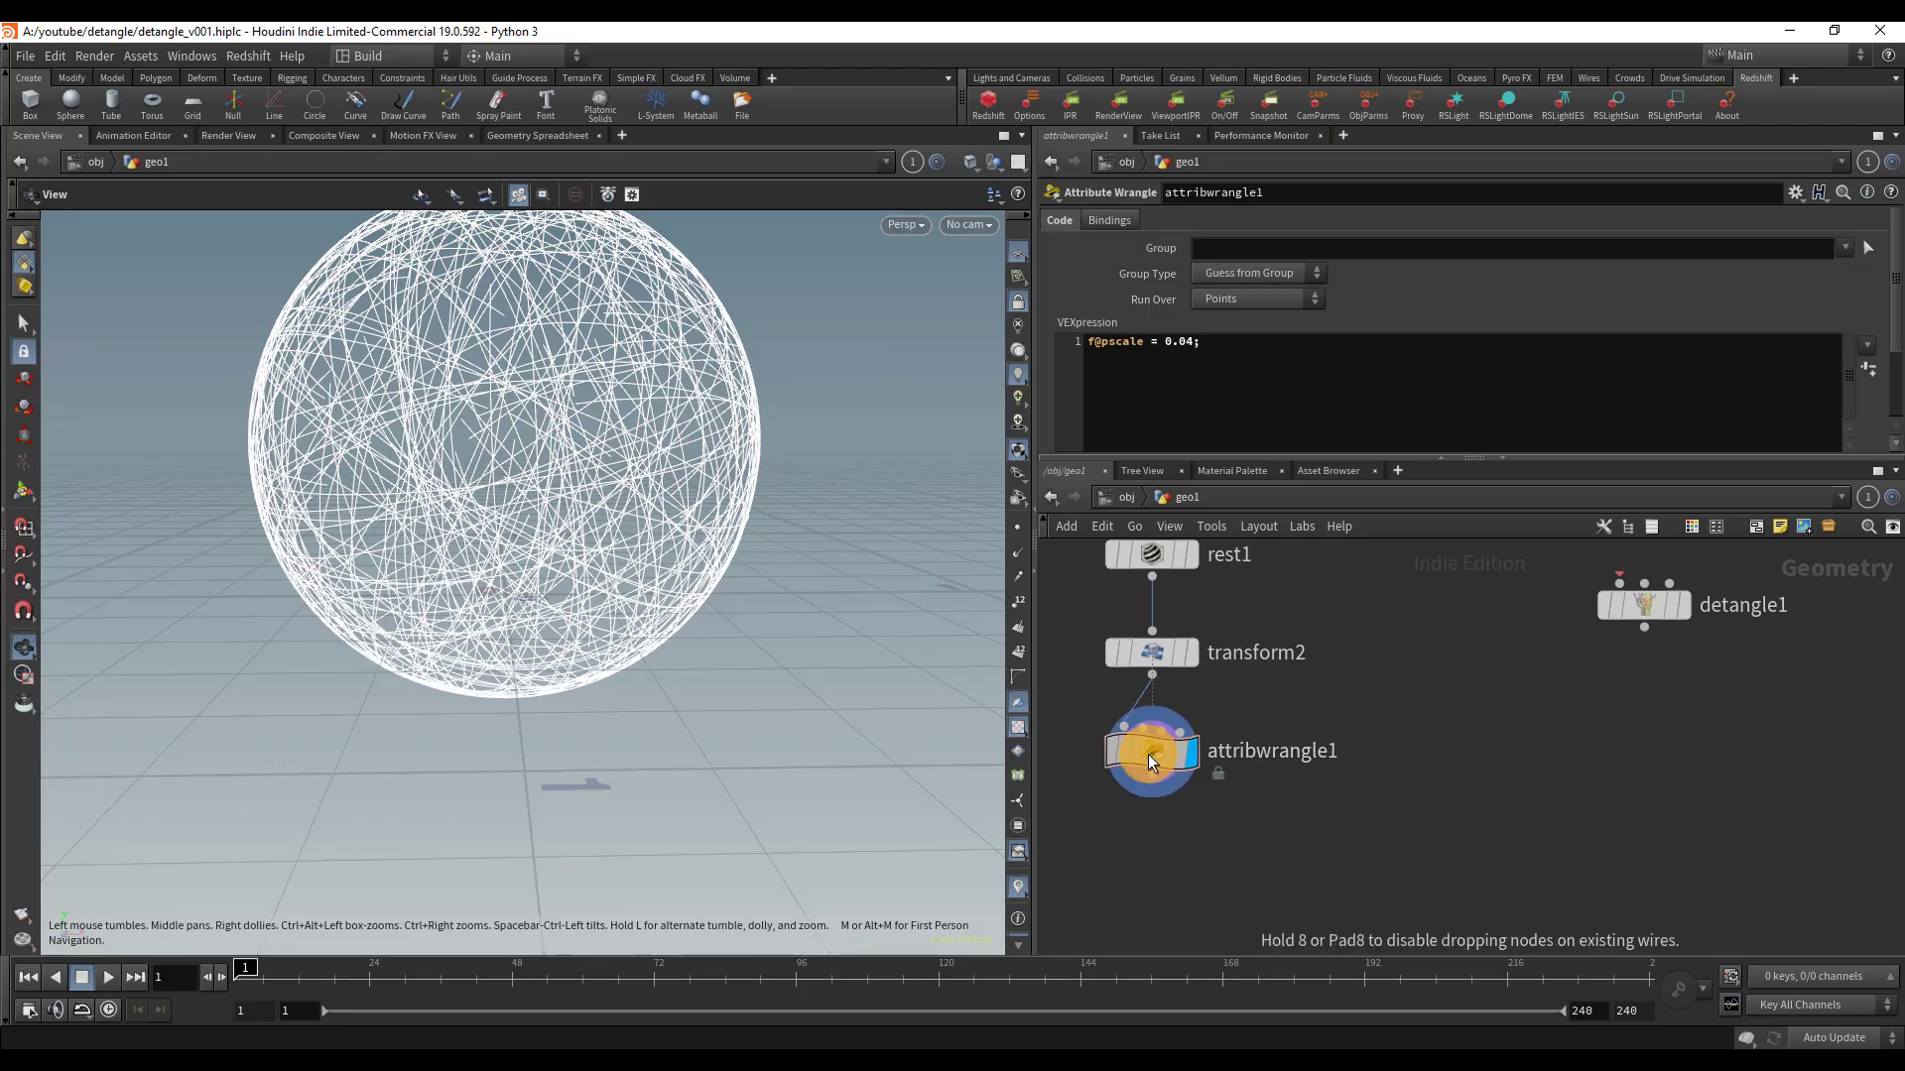
{"action": "middle_click_drag", "start_coordinate": [583, 450], "coordinate": [566, 582]}
{"action": "mouse_move", "coordinate": [565, 582]}
{"action": "left_mouse_down"}
{"action": "mouse_move", "coordinate": [552, 518]}
{"action": "mouse_move", "coordinate": [551, 585]}
{"action": "left_mouse_up"}
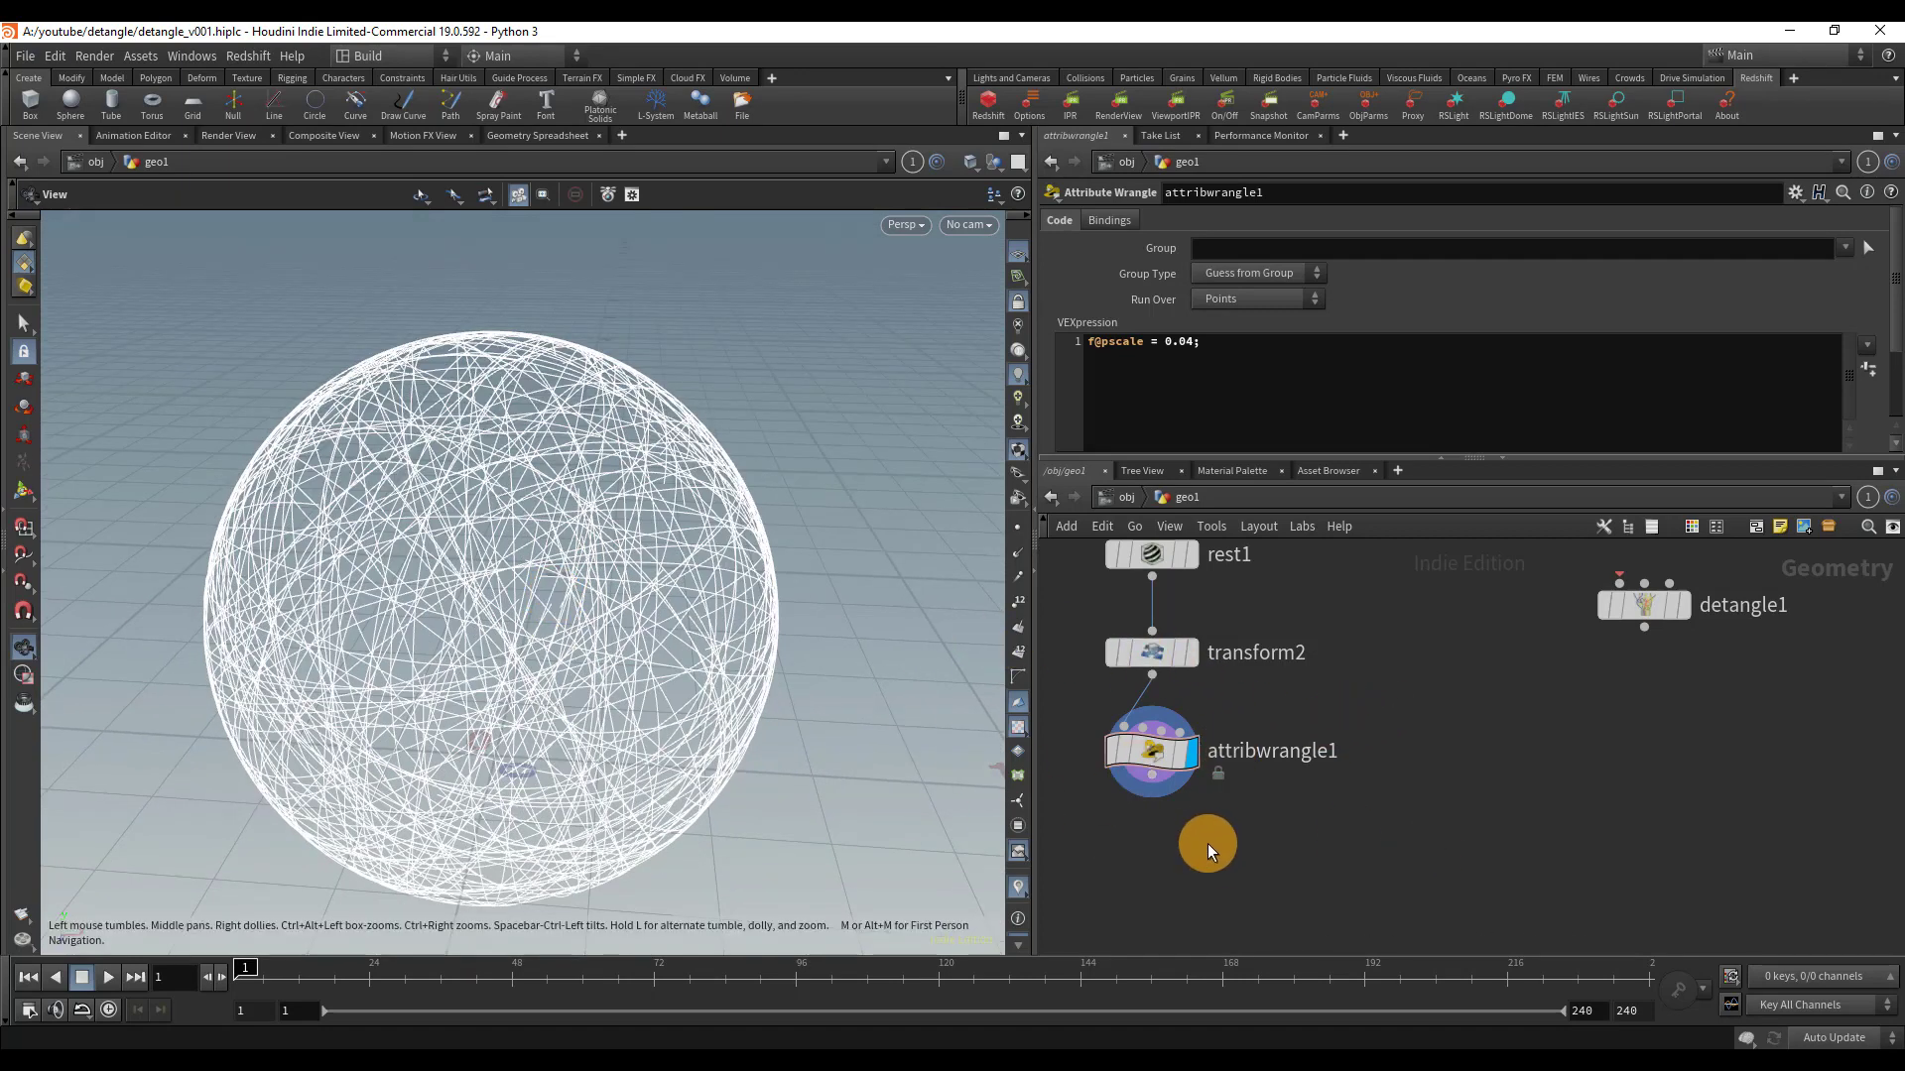
{"action": "middle_click_drag", "start_coordinate": [1206, 843], "coordinate": [1401, 723]}
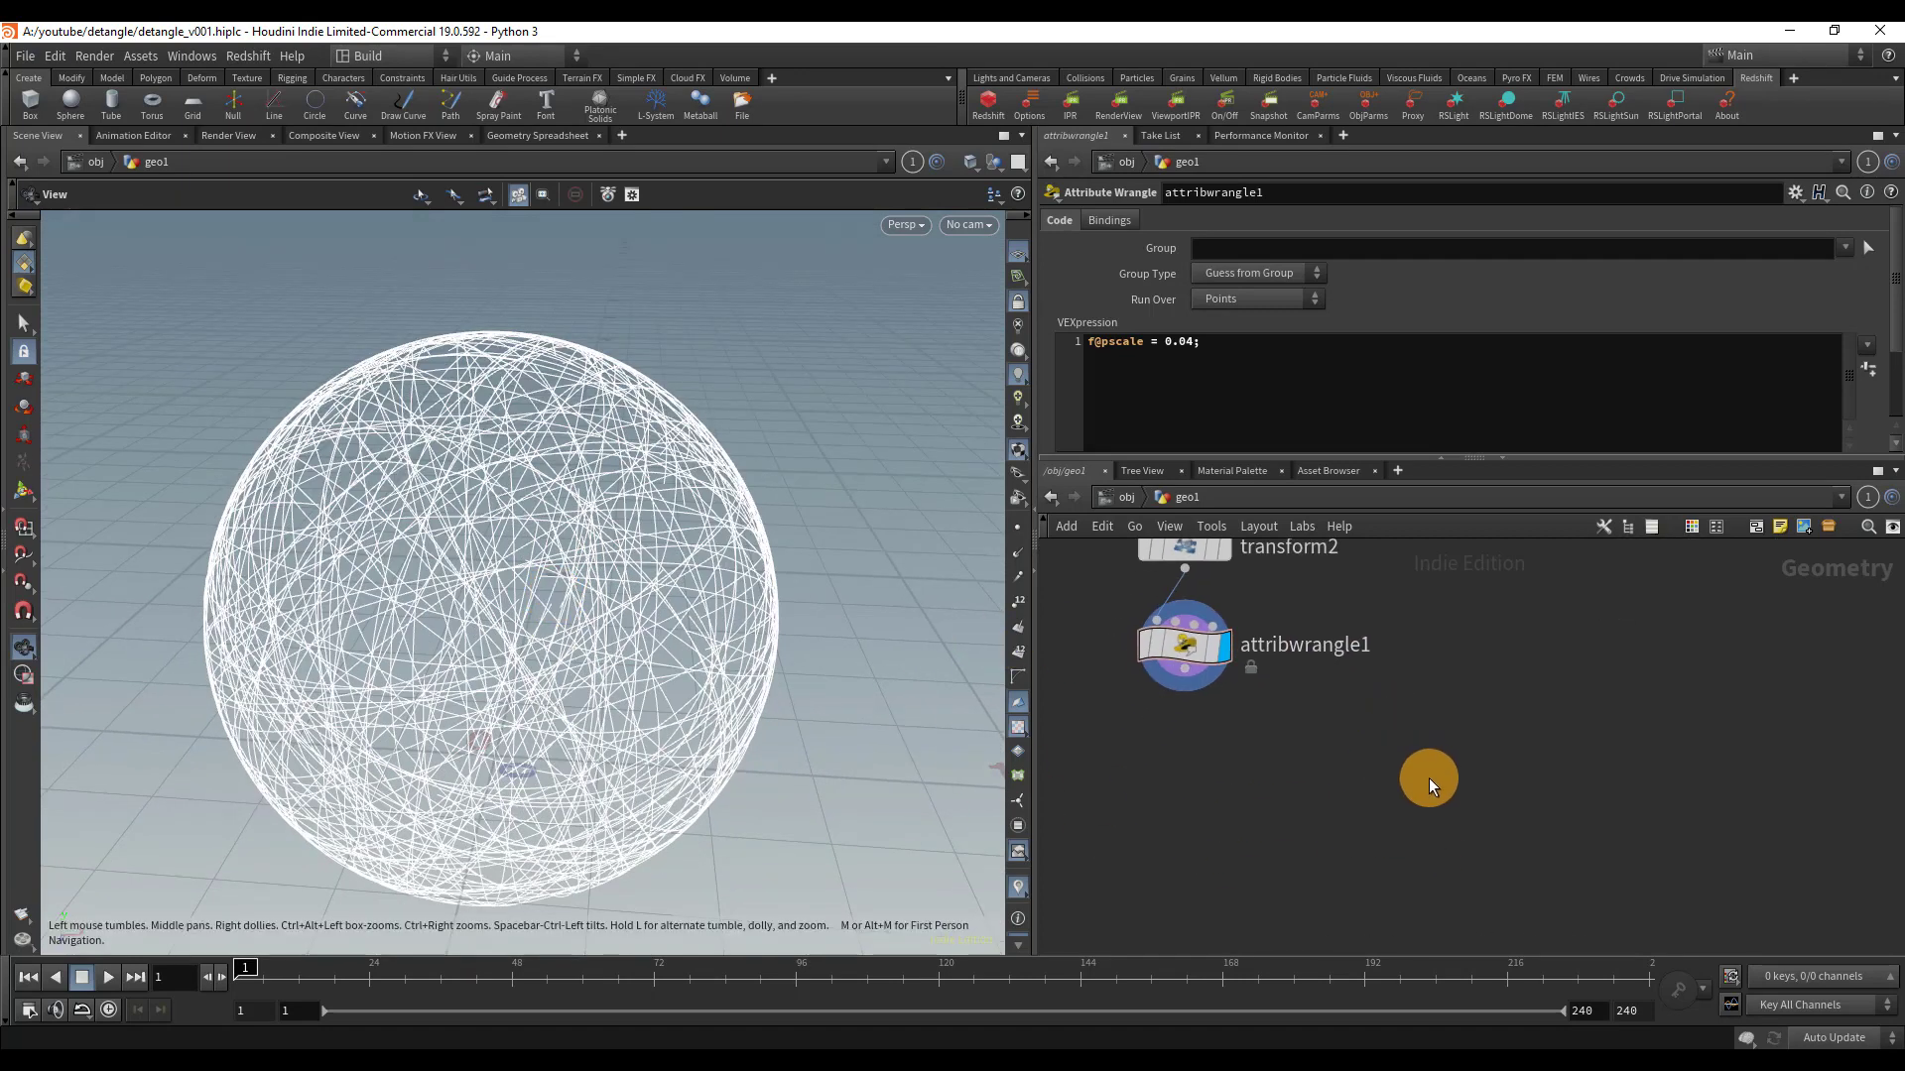
{"action": "middle_click_drag", "start_coordinate": [1492, 855], "coordinate": [1509, 794]}
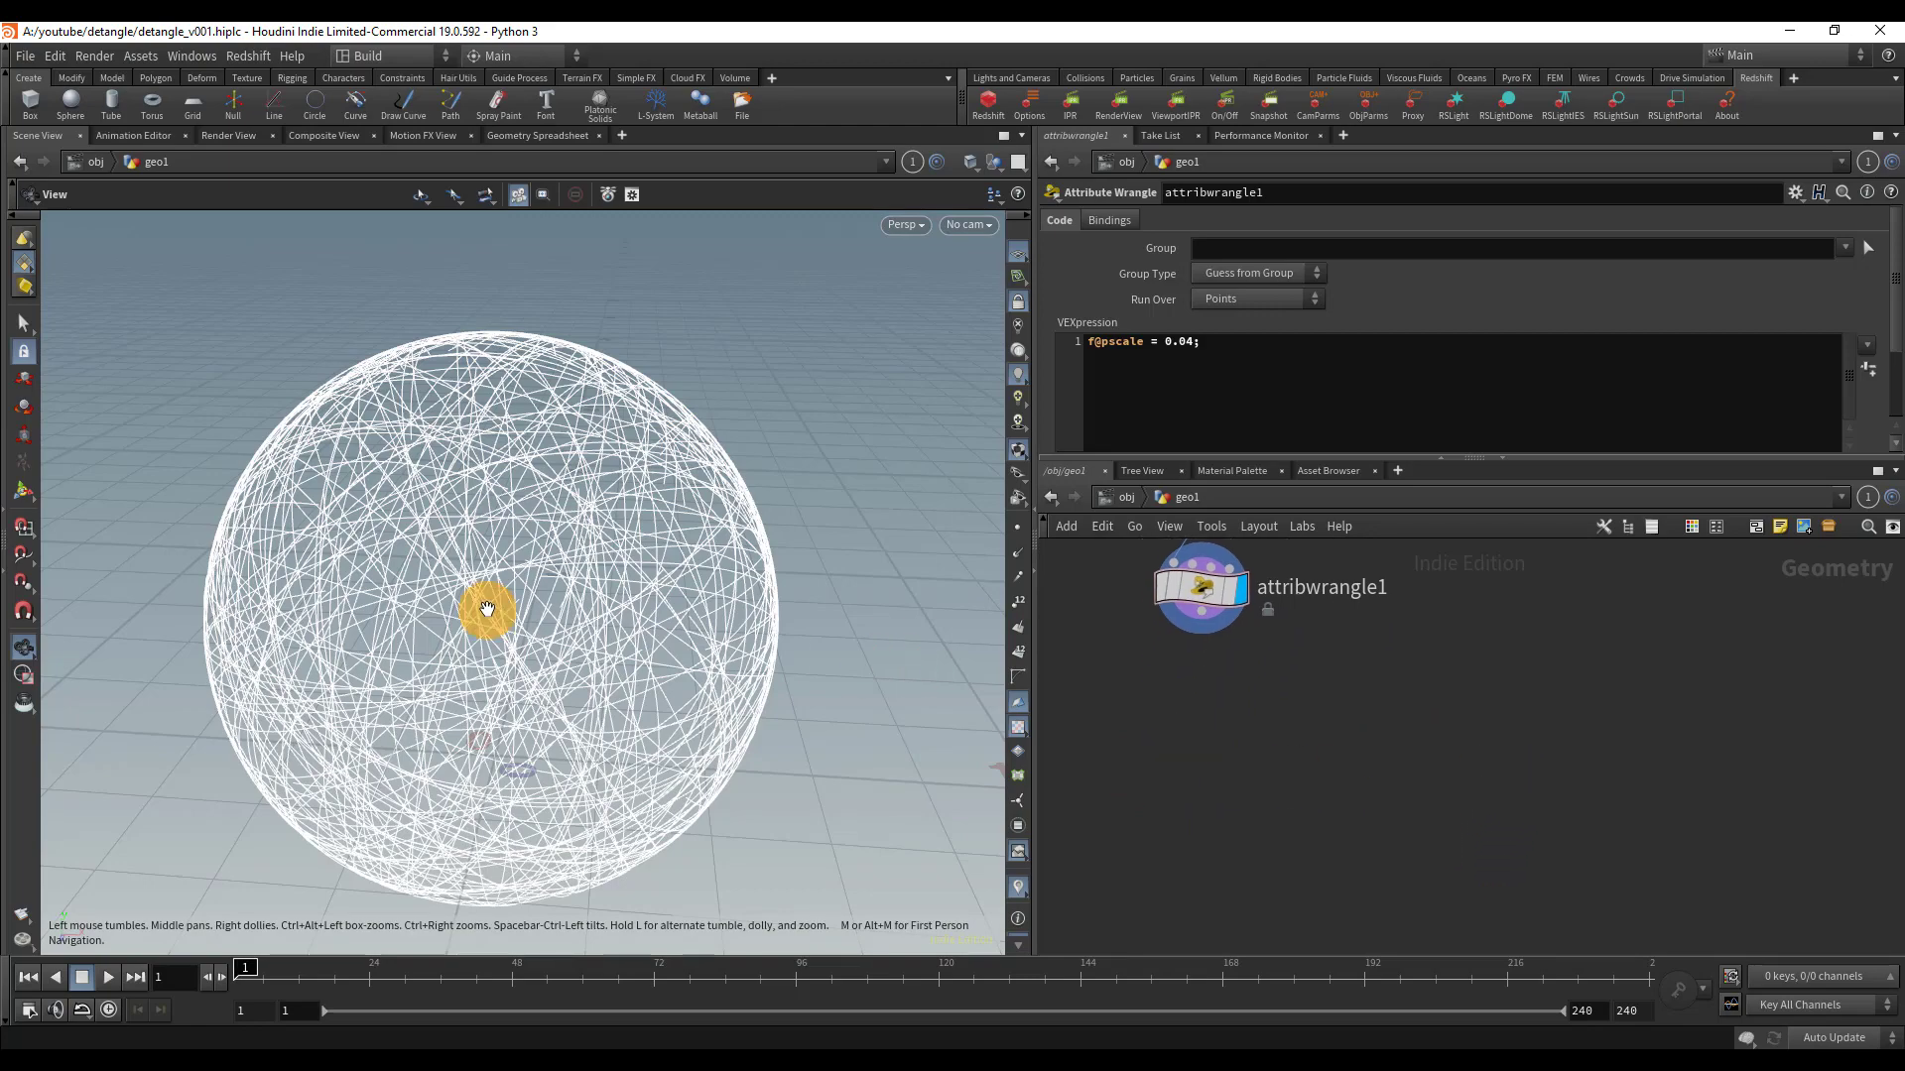
{"action": "right_click_drag", "start_coordinate": [481, 608], "coordinate": [584, 586]}
{"action": "scroll", "coordinate": [584, 585], "scroll_direction": "down", "scroll_amount": 5}
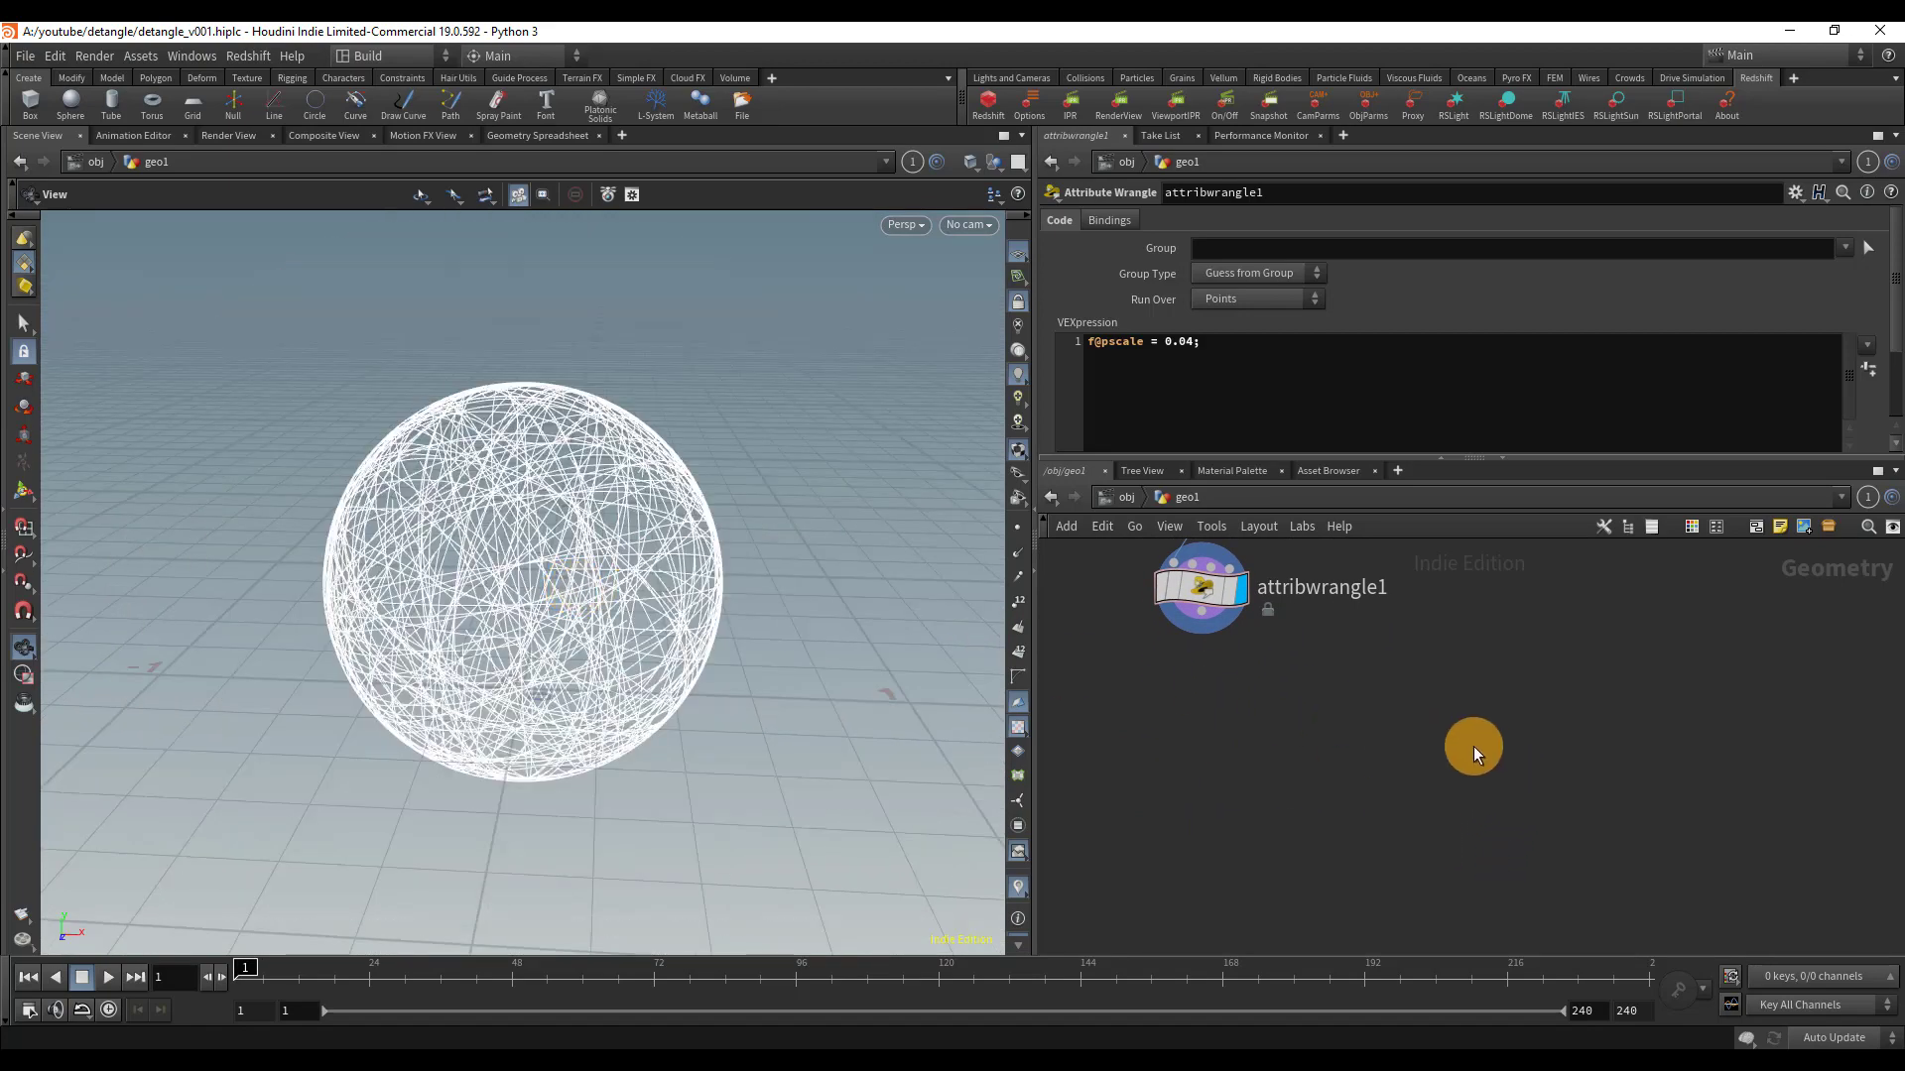
{"action": "key", "text": "Tab"}
{"action": "type", "text": "for"}
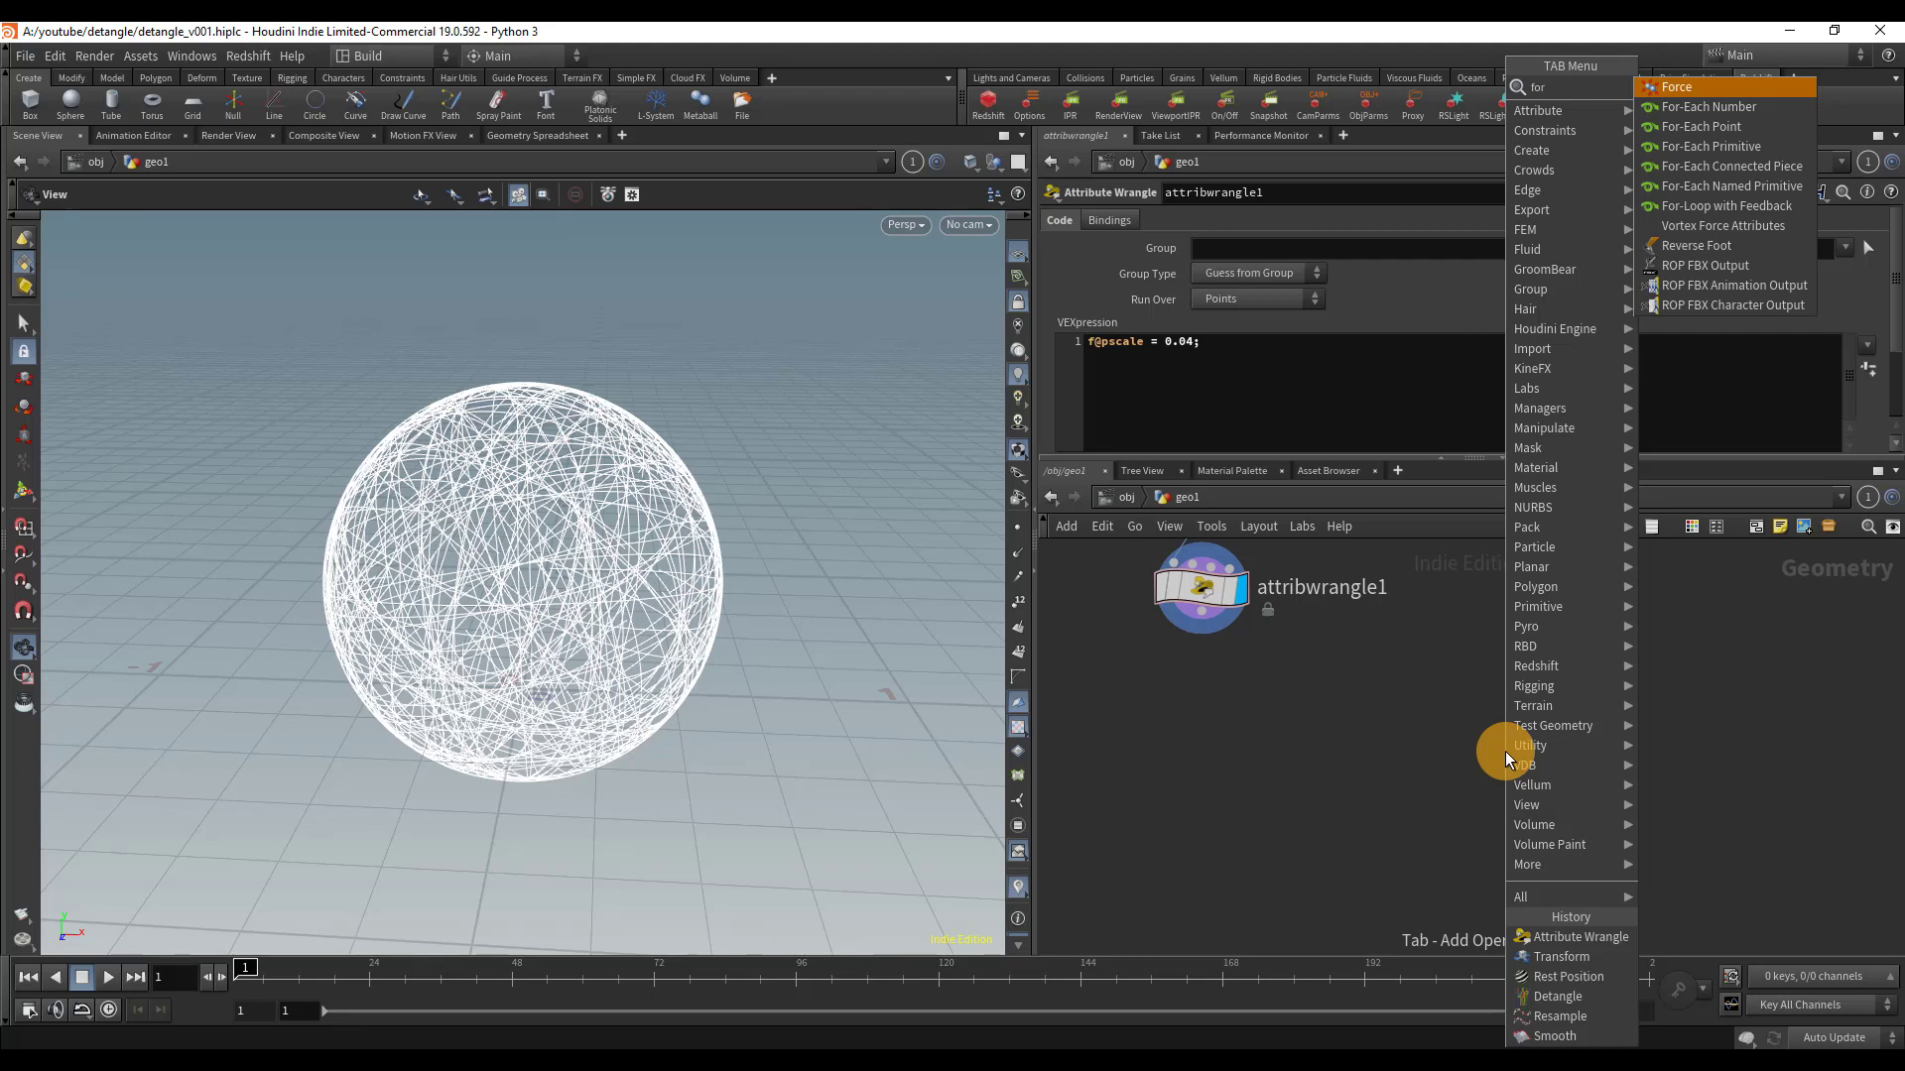
{"action": "left_click", "coordinate": [1734, 207]}
{"action": "left_click", "coordinate": [1256, 724]}
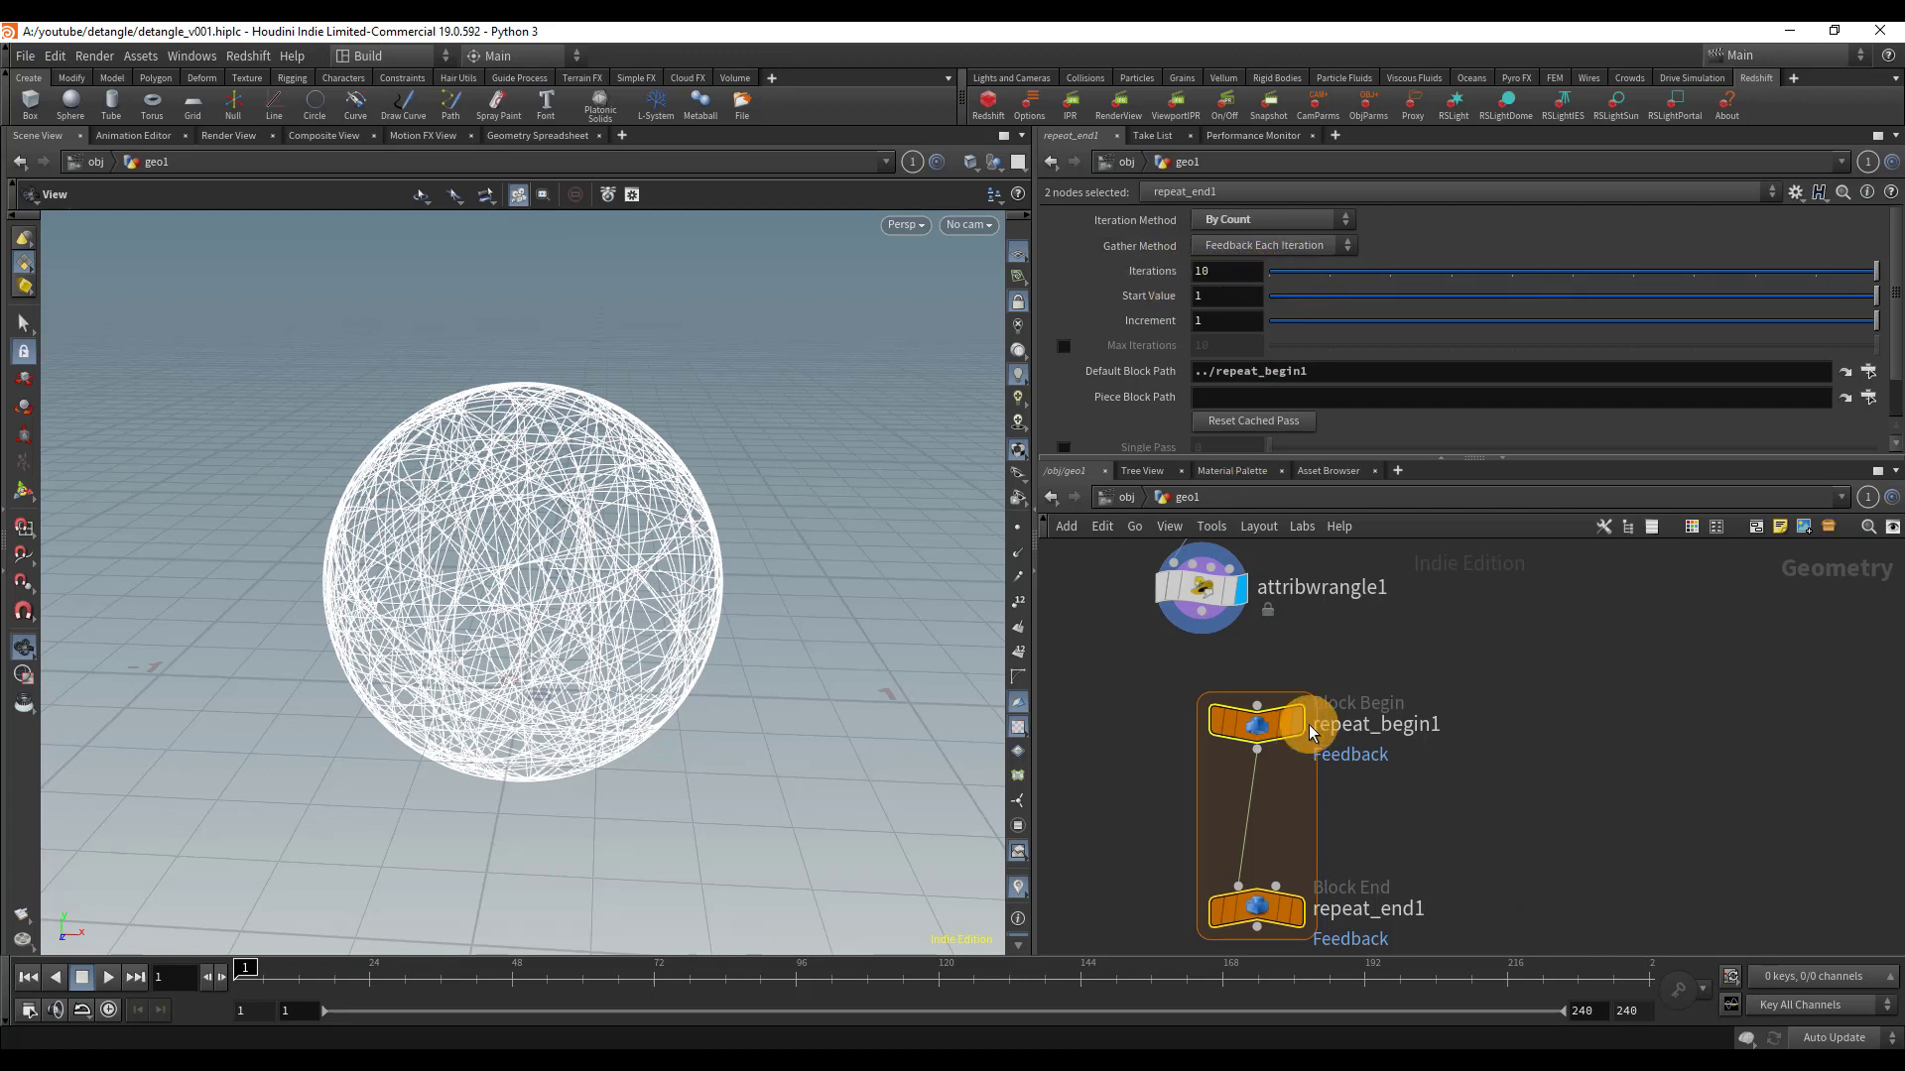
- Connect attribwrangle1 into repeat_begin1 and line up the loop block beneath it, with room inside for another node
{"action": "scroll", "coordinate": [1401, 741], "scroll_direction": "down", "scroll_amount": 2}
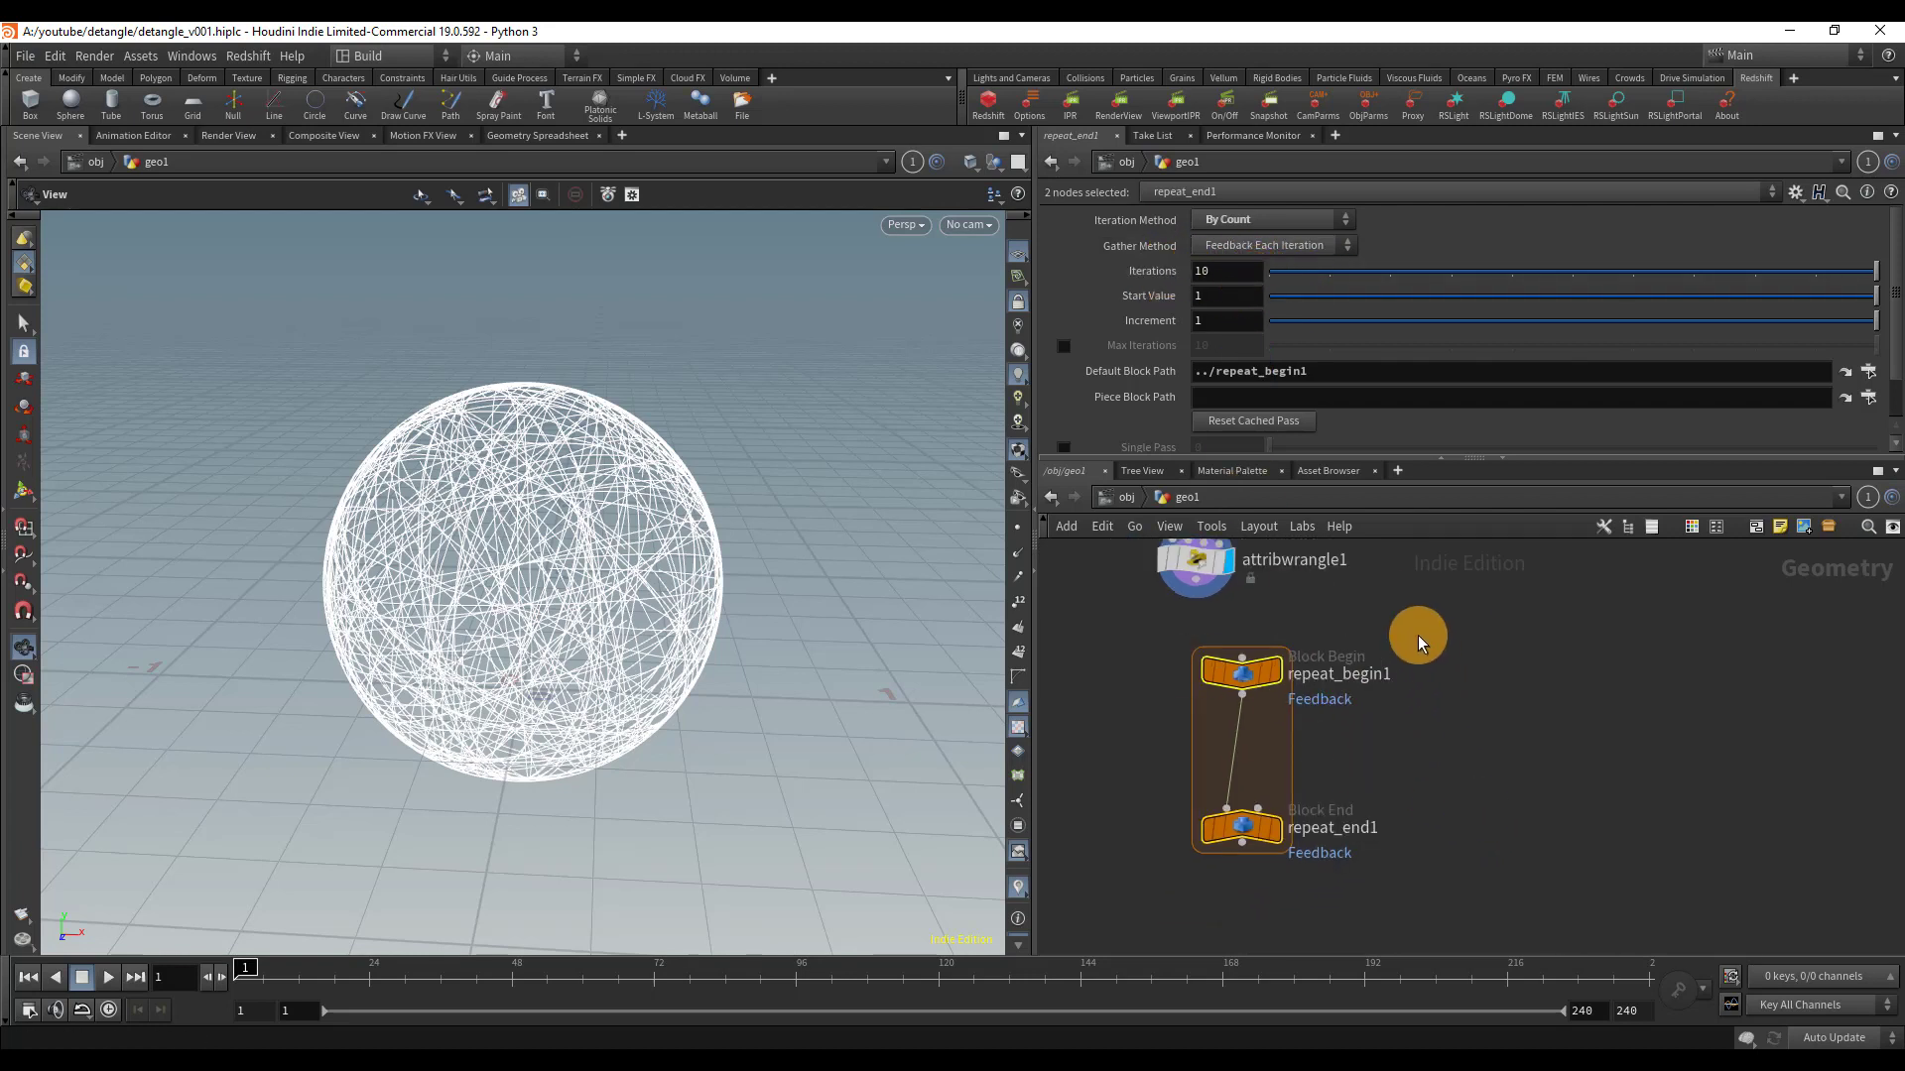
{"action": "left_click", "coordinate": [1446, 784]}
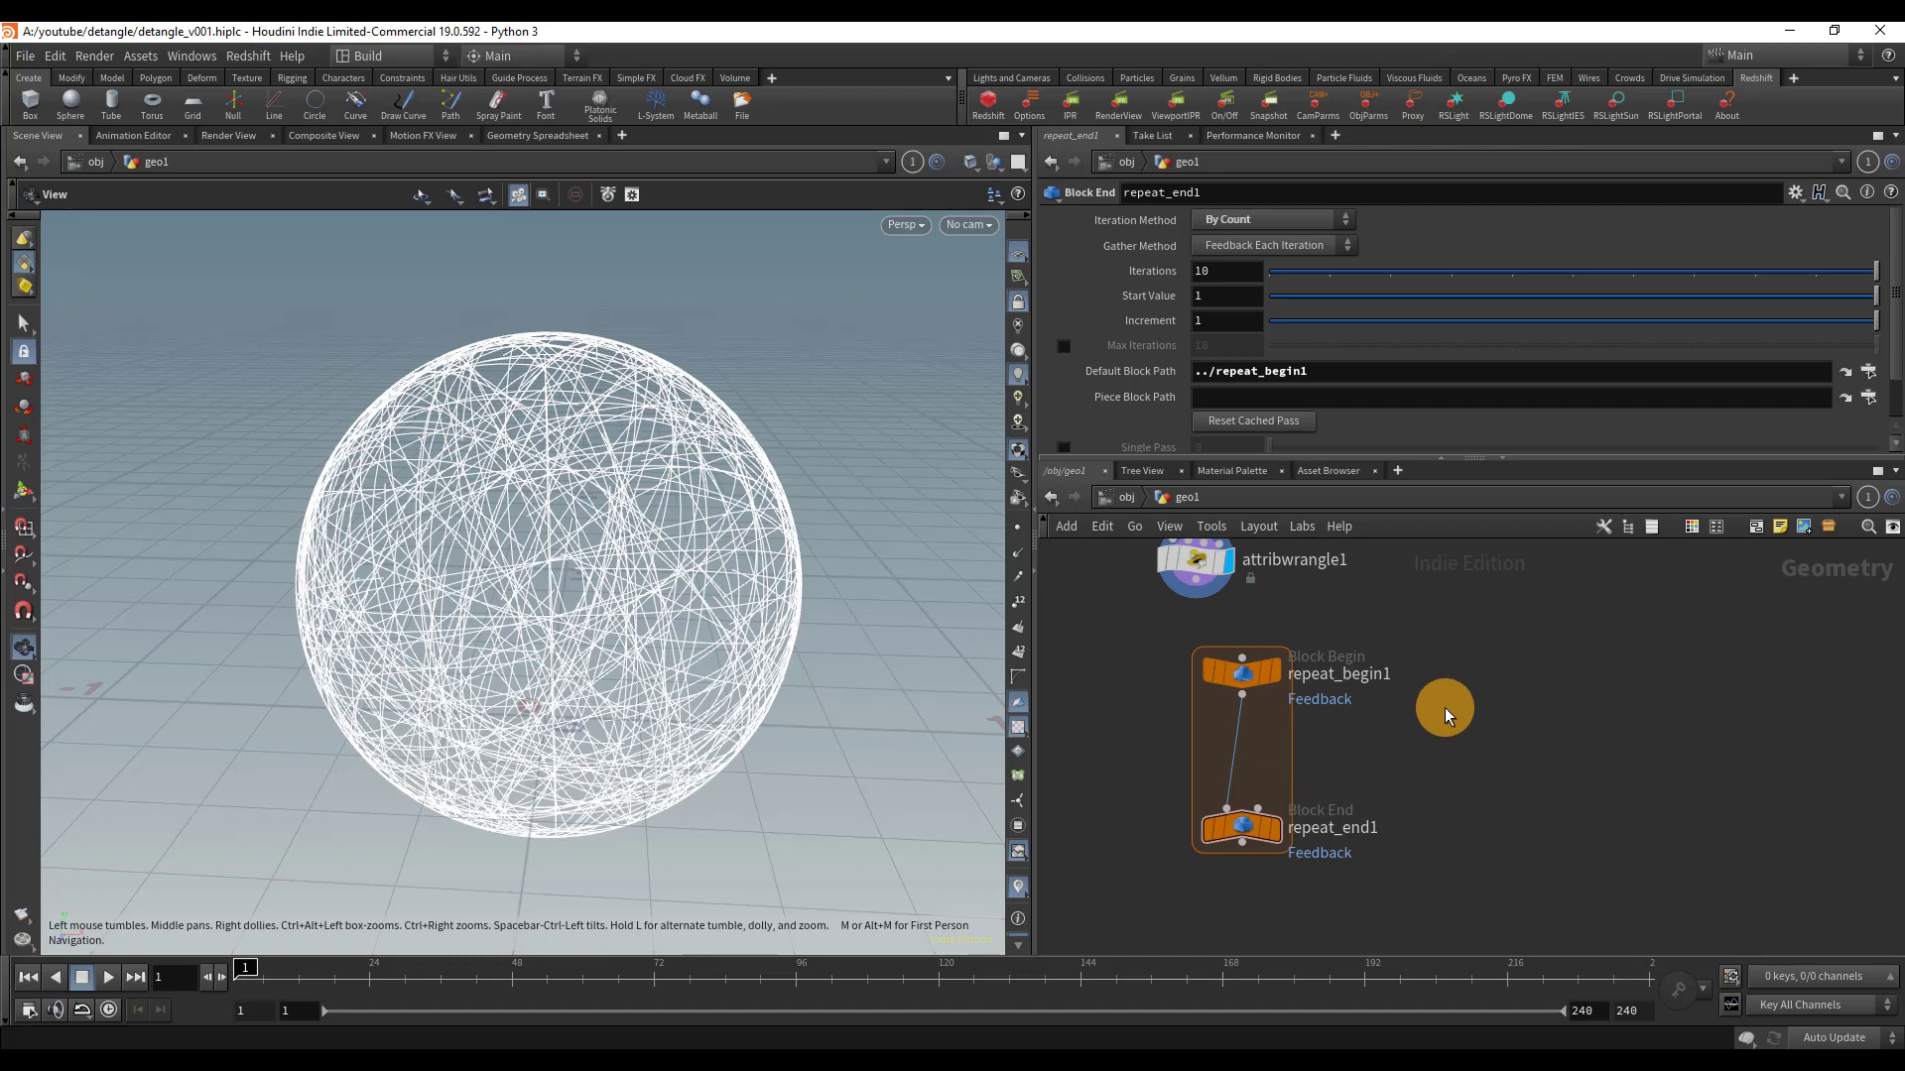
{"action": "left_click_drag", "start_coordinate": [1246, 682], "coordinate": [1194, 662]}
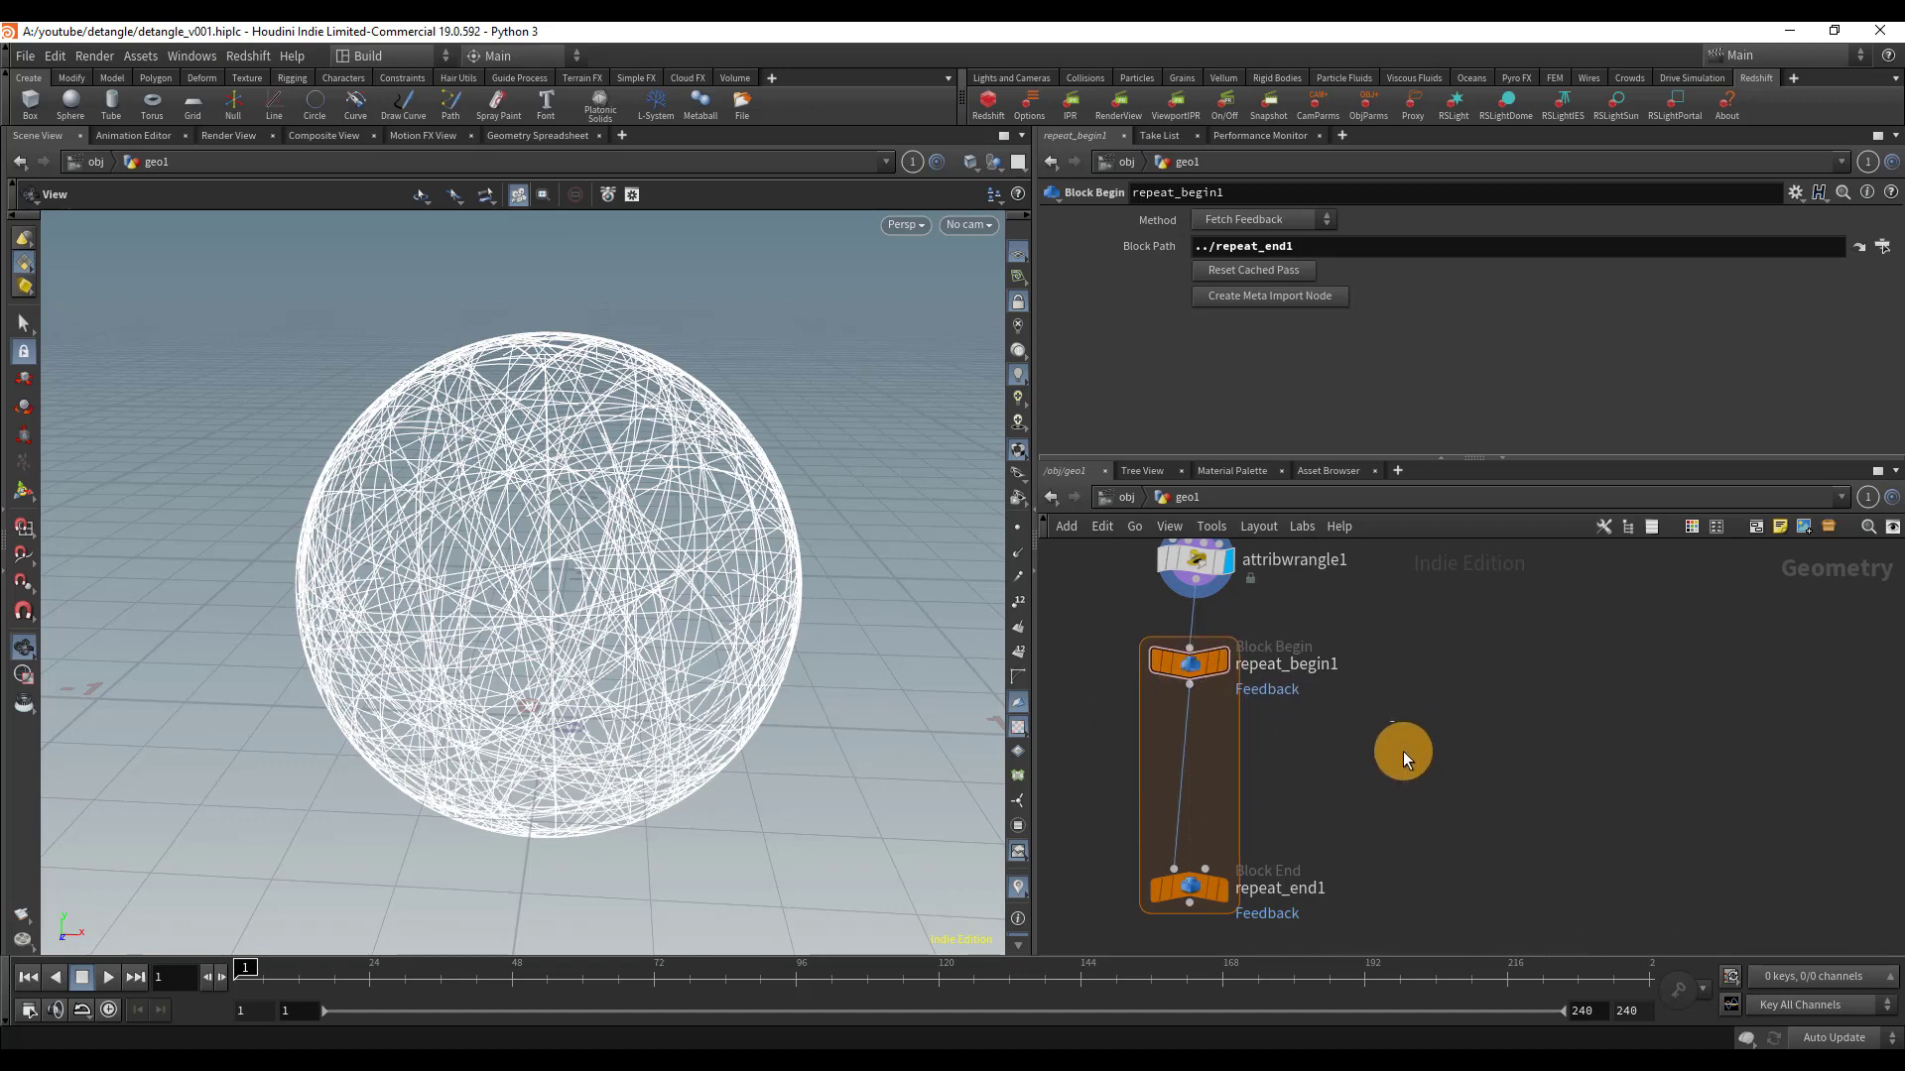
- Insert the existing detangle1 node between repeat_begin1 and repeat_end1, and display repeat_end1
{"action": "key", "text": "Tab"}
{"action": "type", "text": "detangle"}
{"action": "key", "text": "Return"}
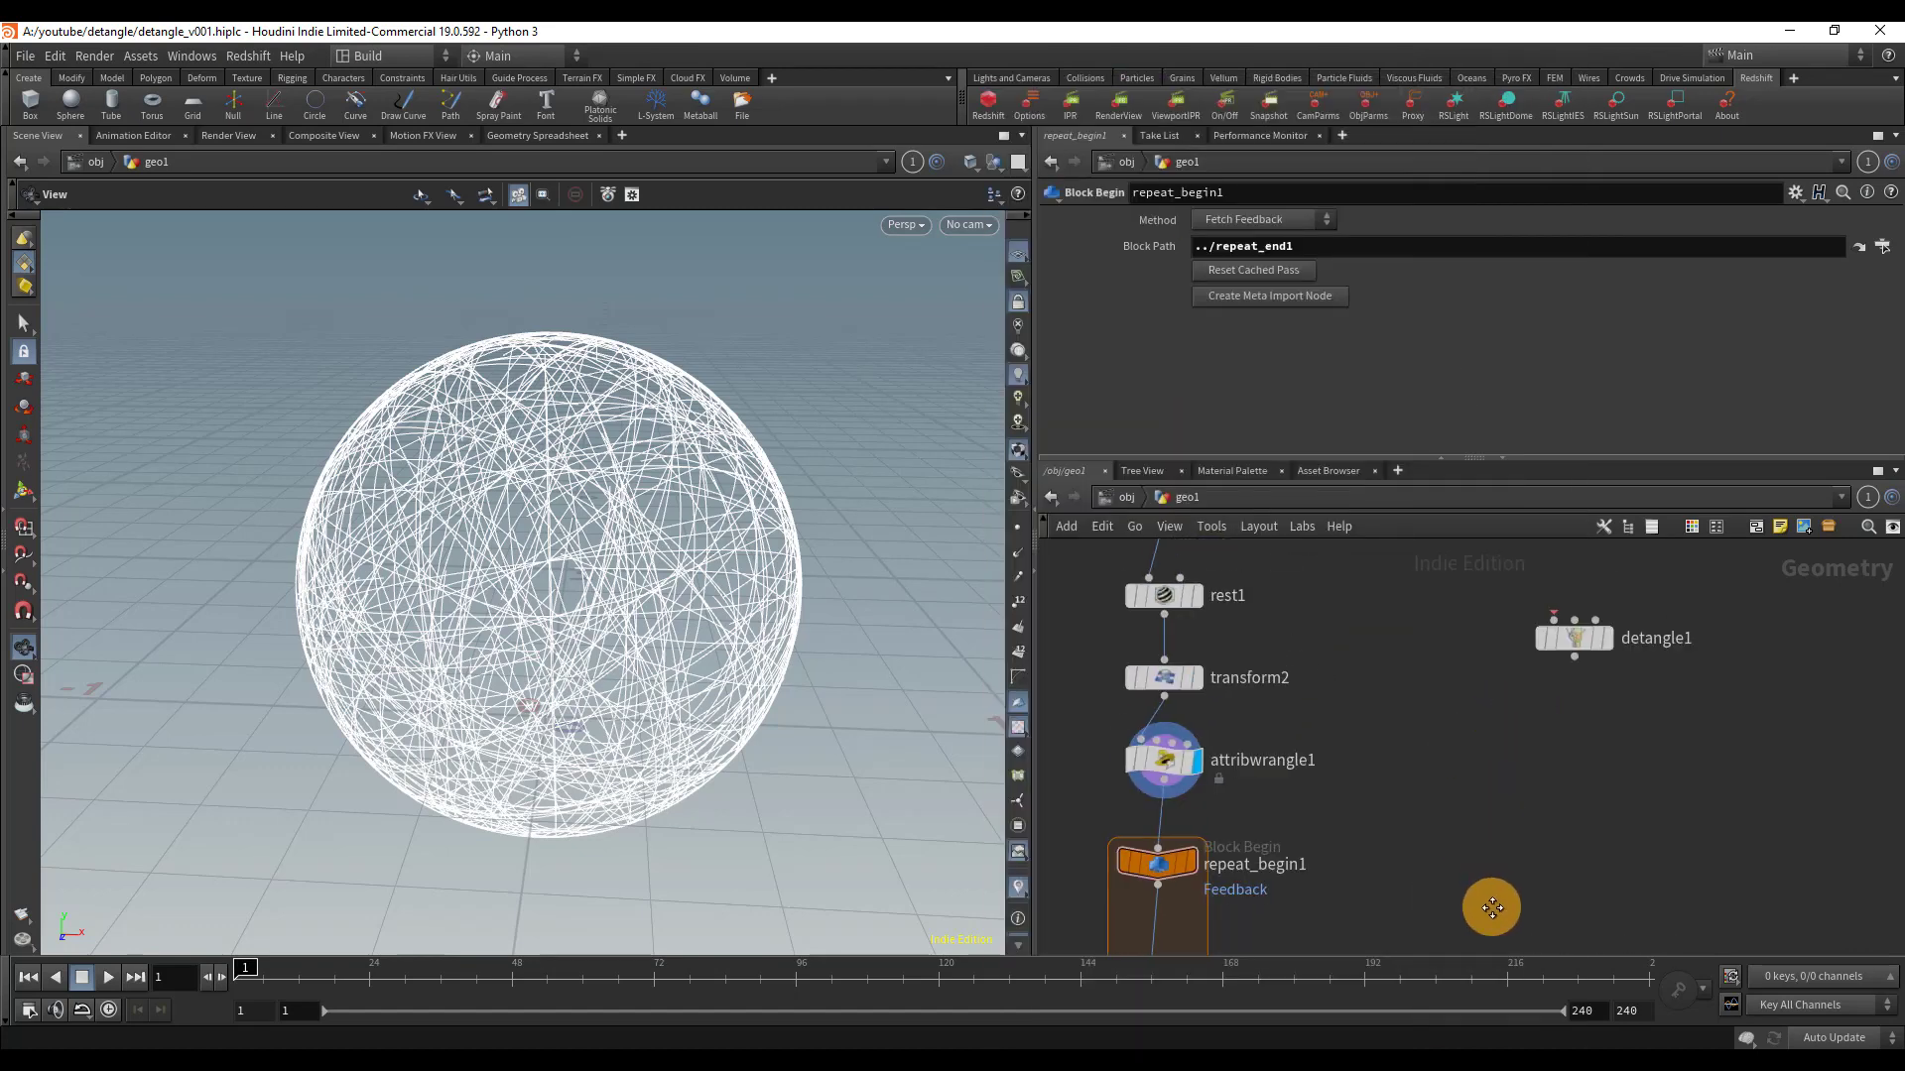
{"action": "left_click_drag", "start_coordinate": [1525, 829], "coordinate": [1260, 744]}
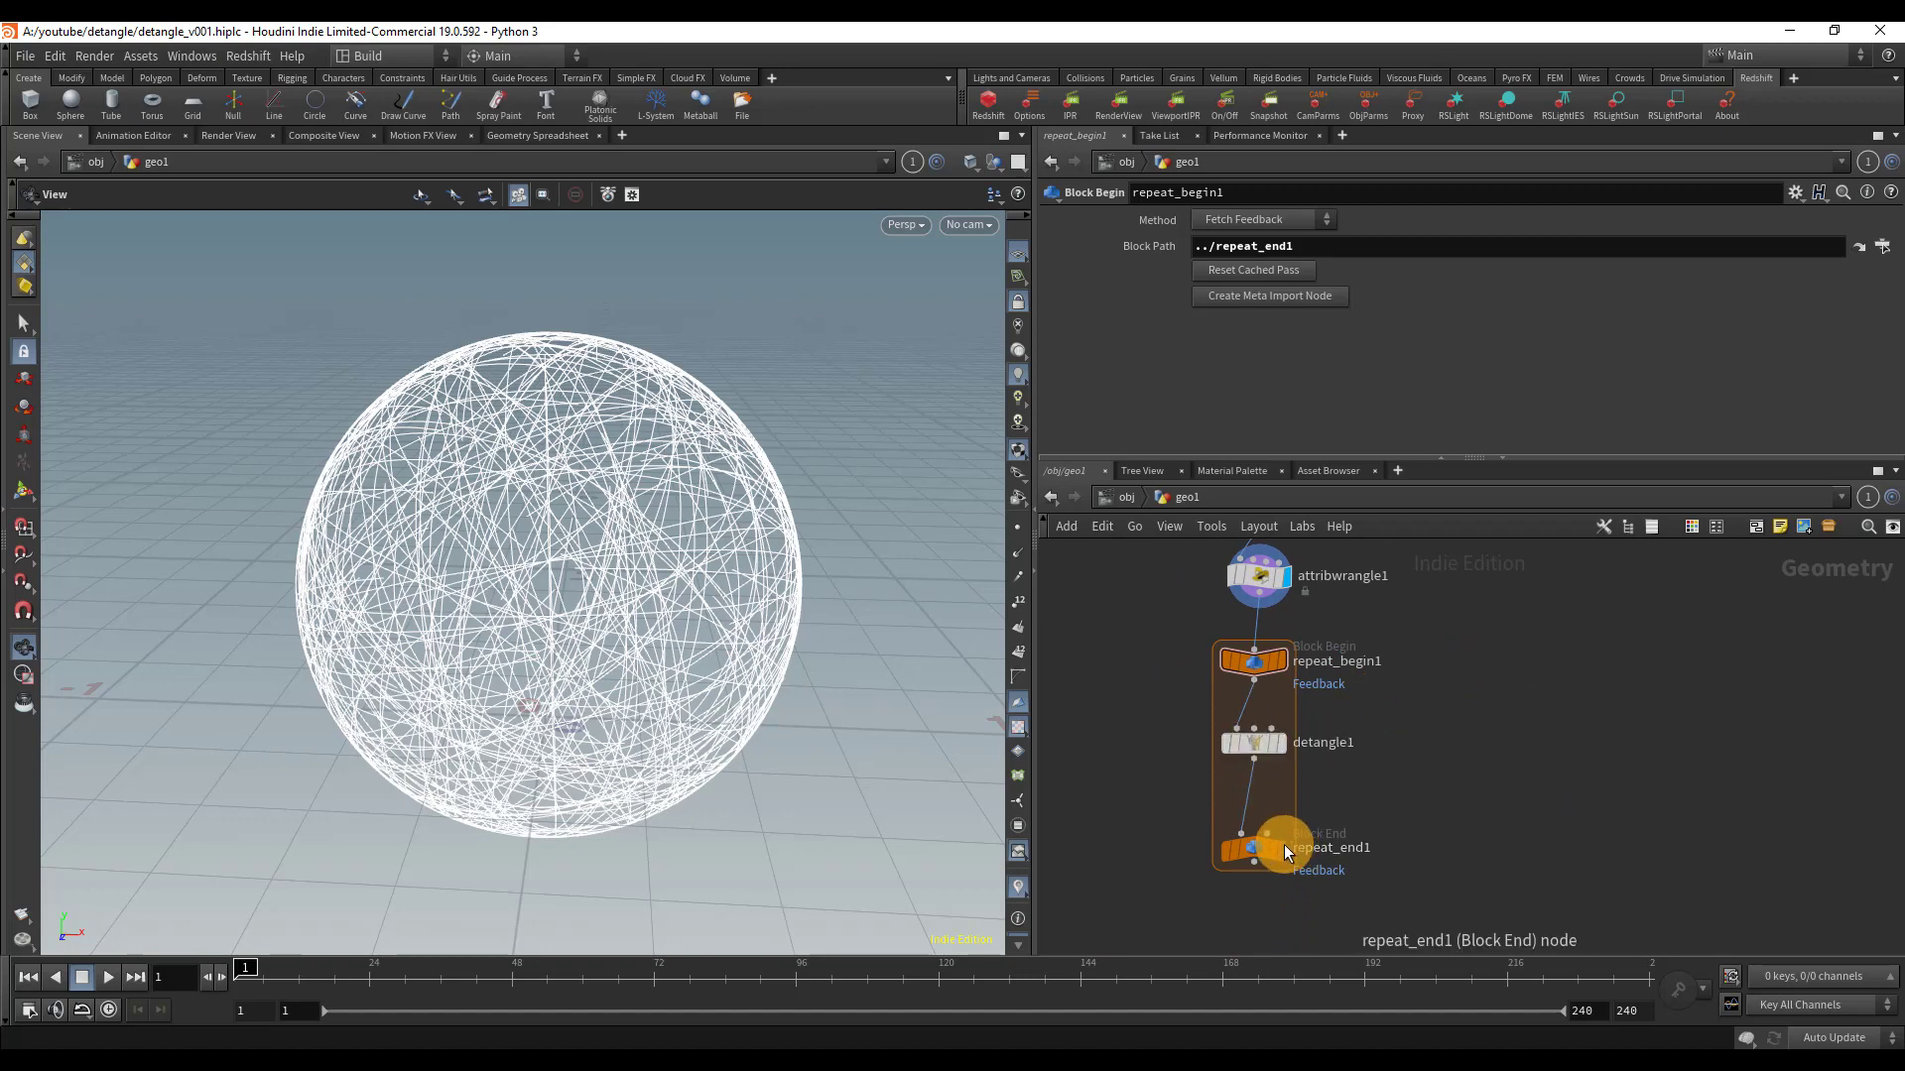
{"action": "left_click", "coordinate": [1277, 849]}
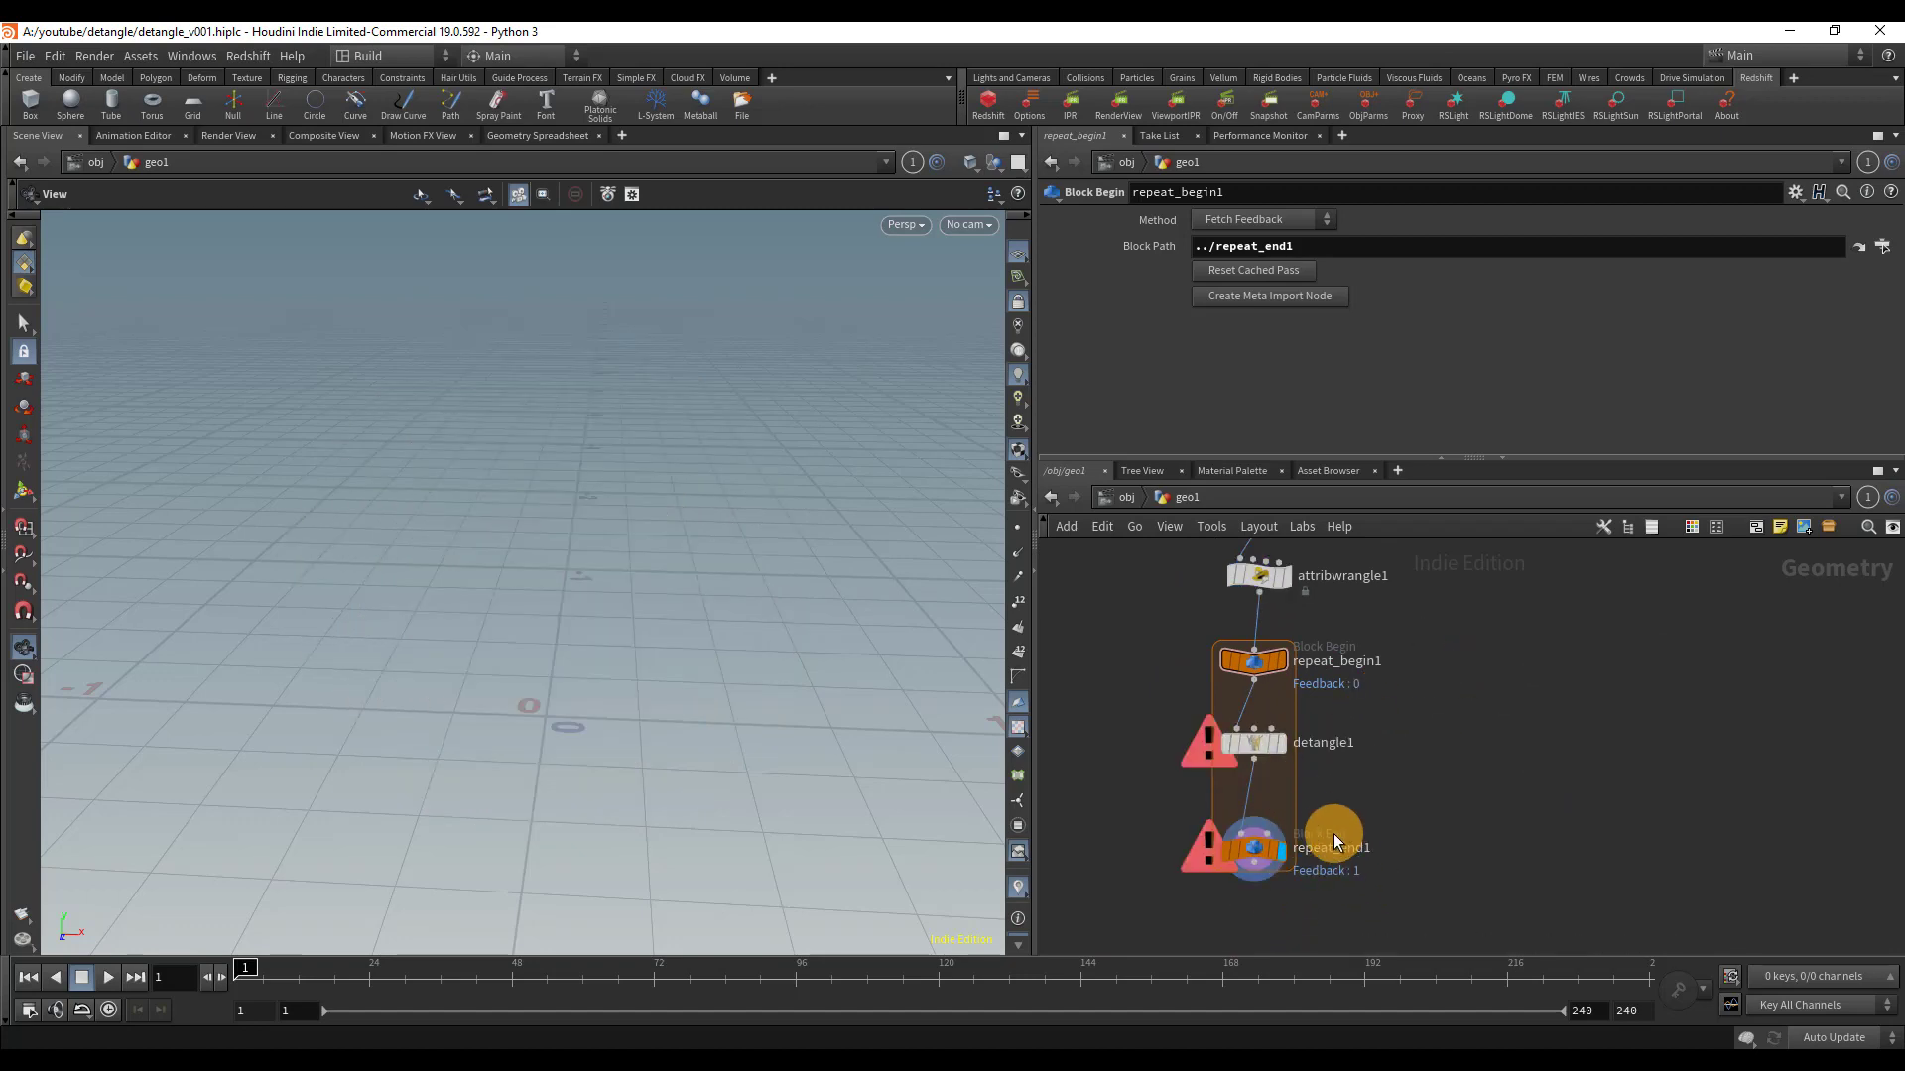
- Set detangle1's Previous Position attribute to rest
{"action": "left_click", "coordinate": [1254, 849]}
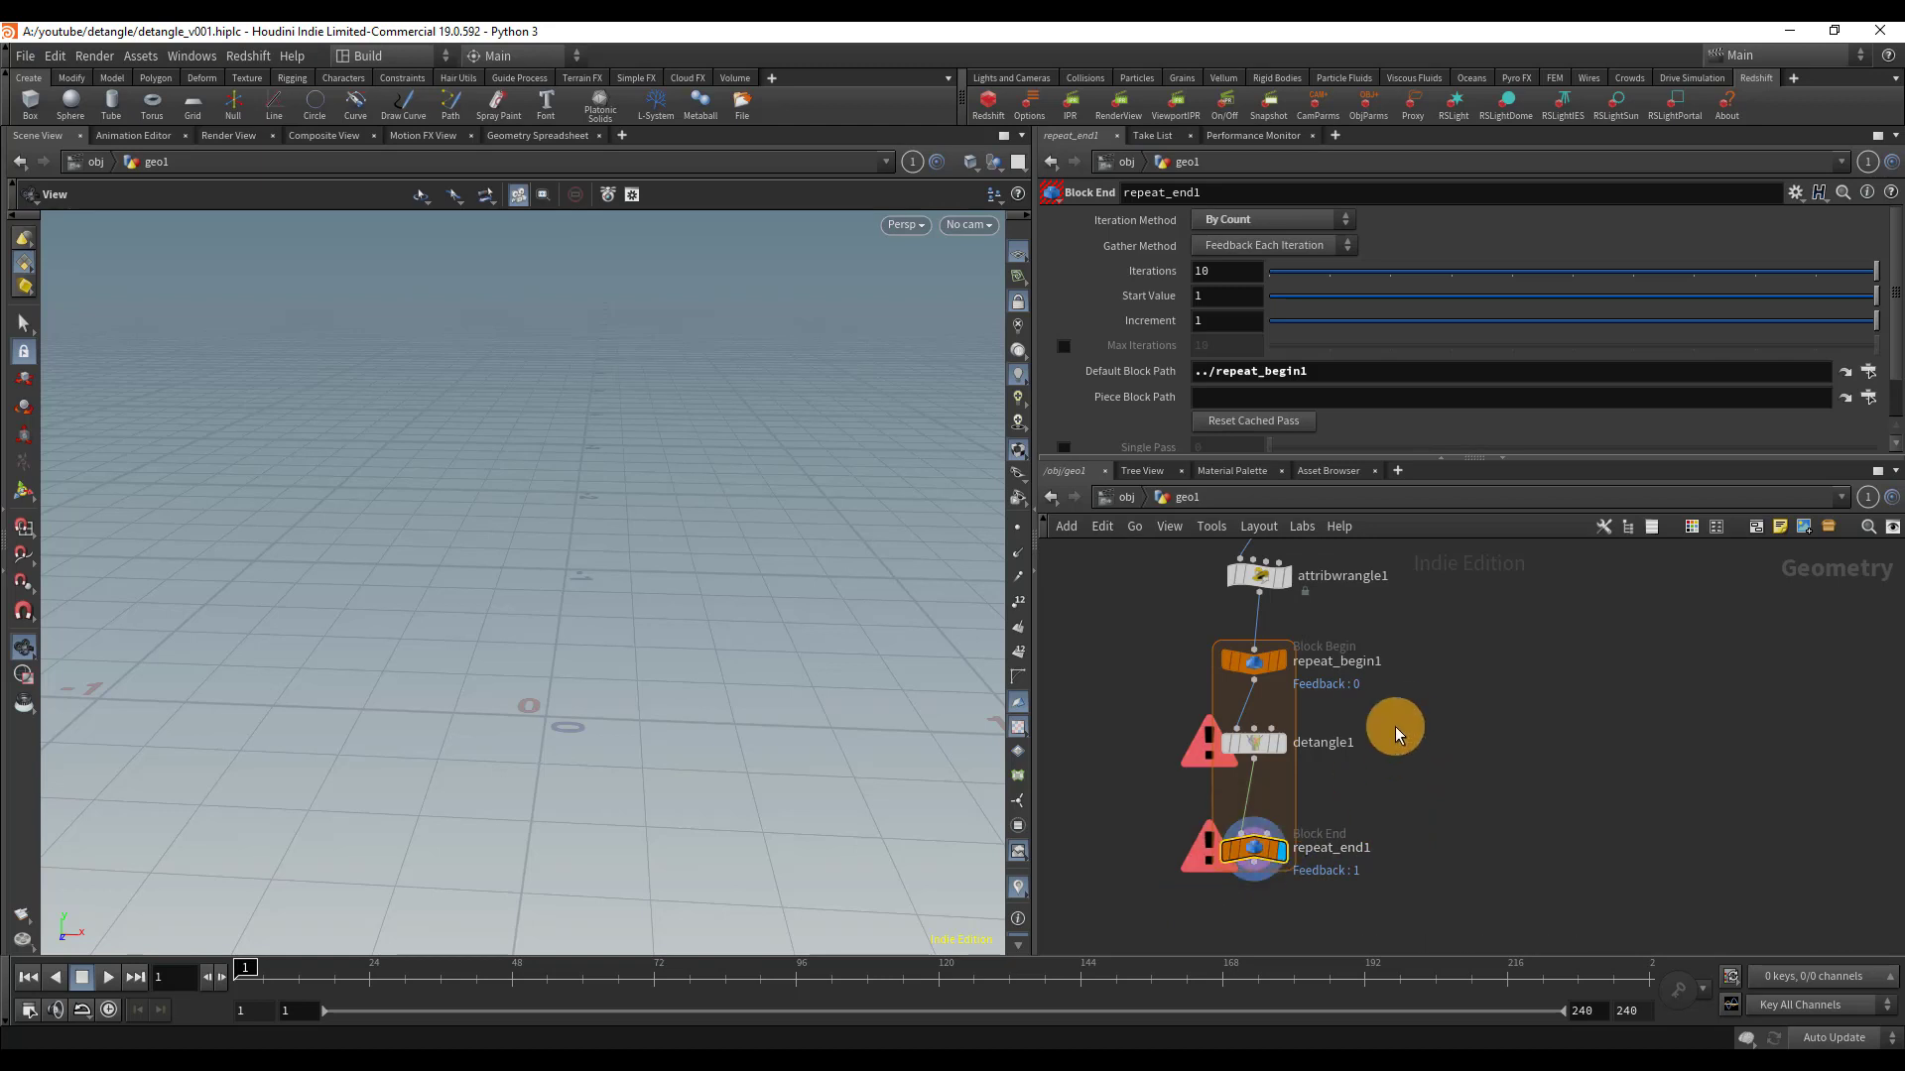
{"action": "left_click", "coordinate": [1193, 752]}
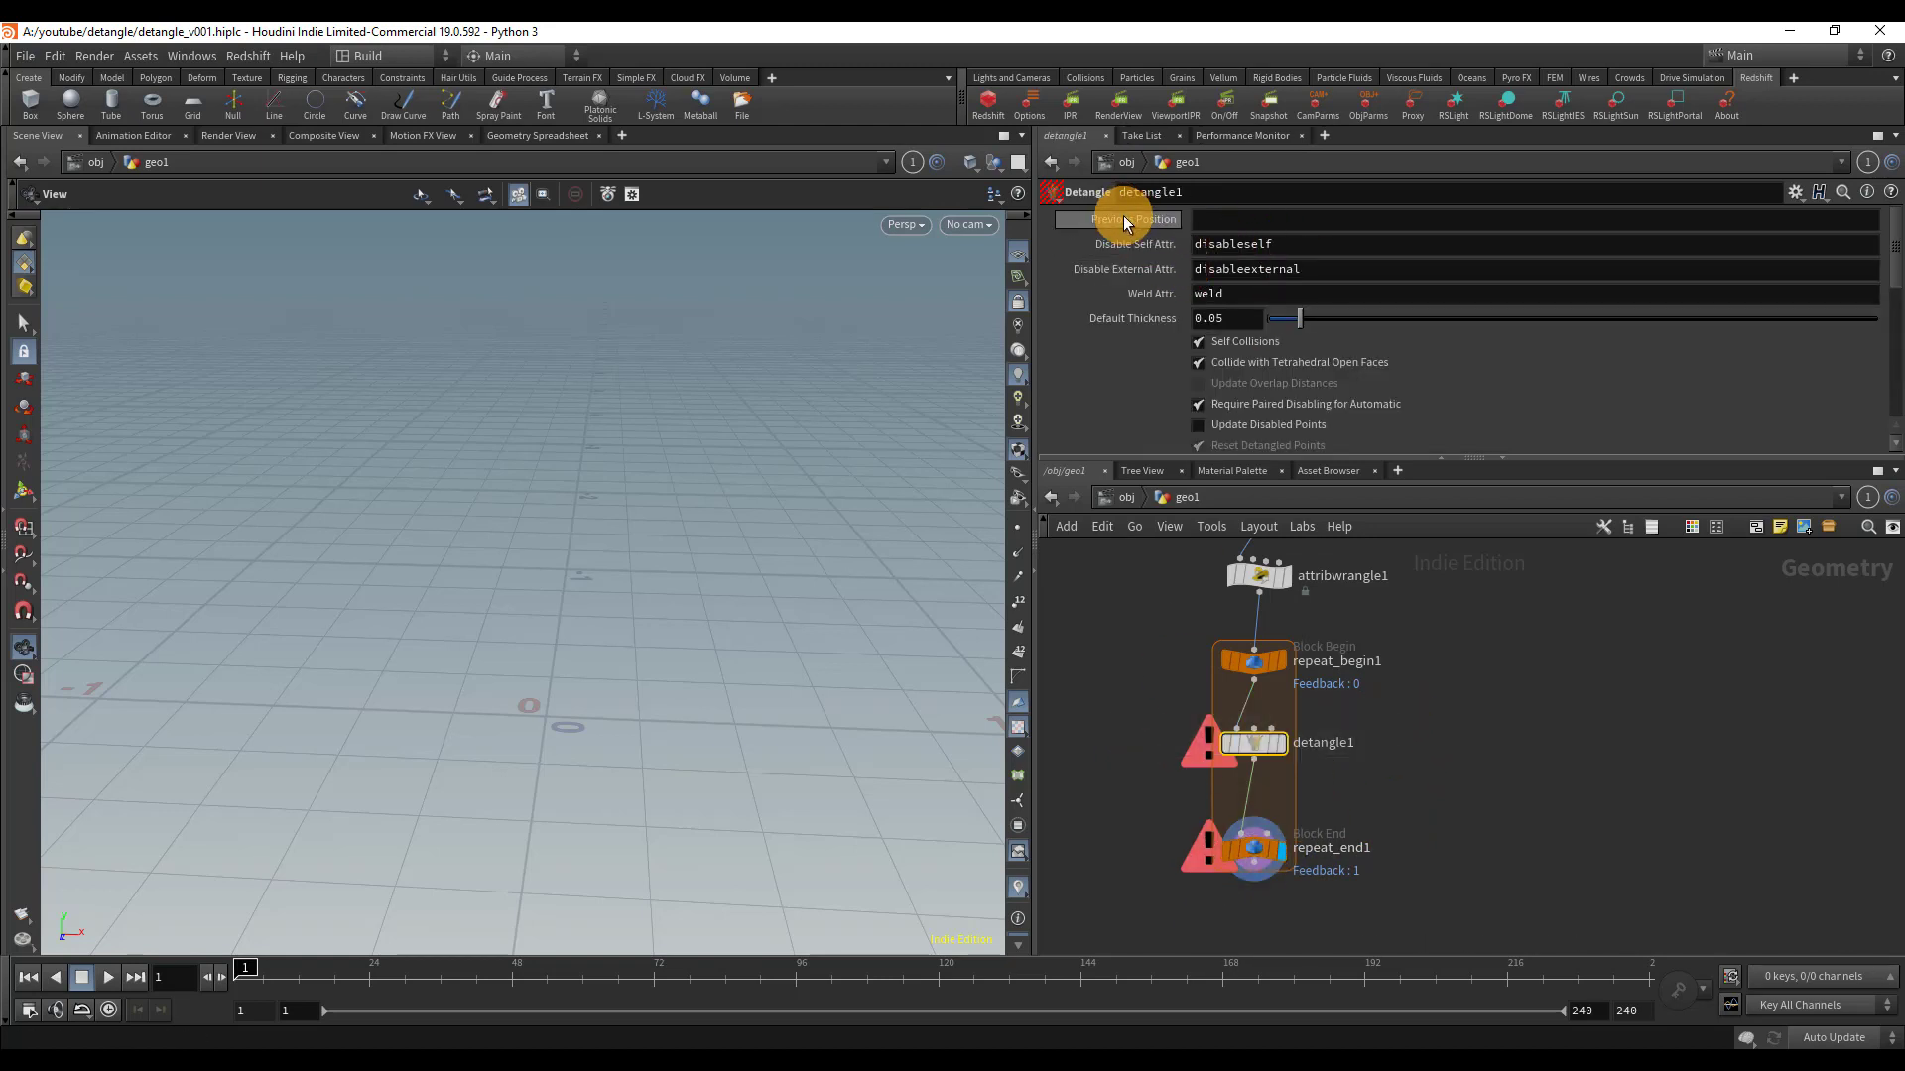
{"action": "mouse_move", "coordinate": [1123, 220]}
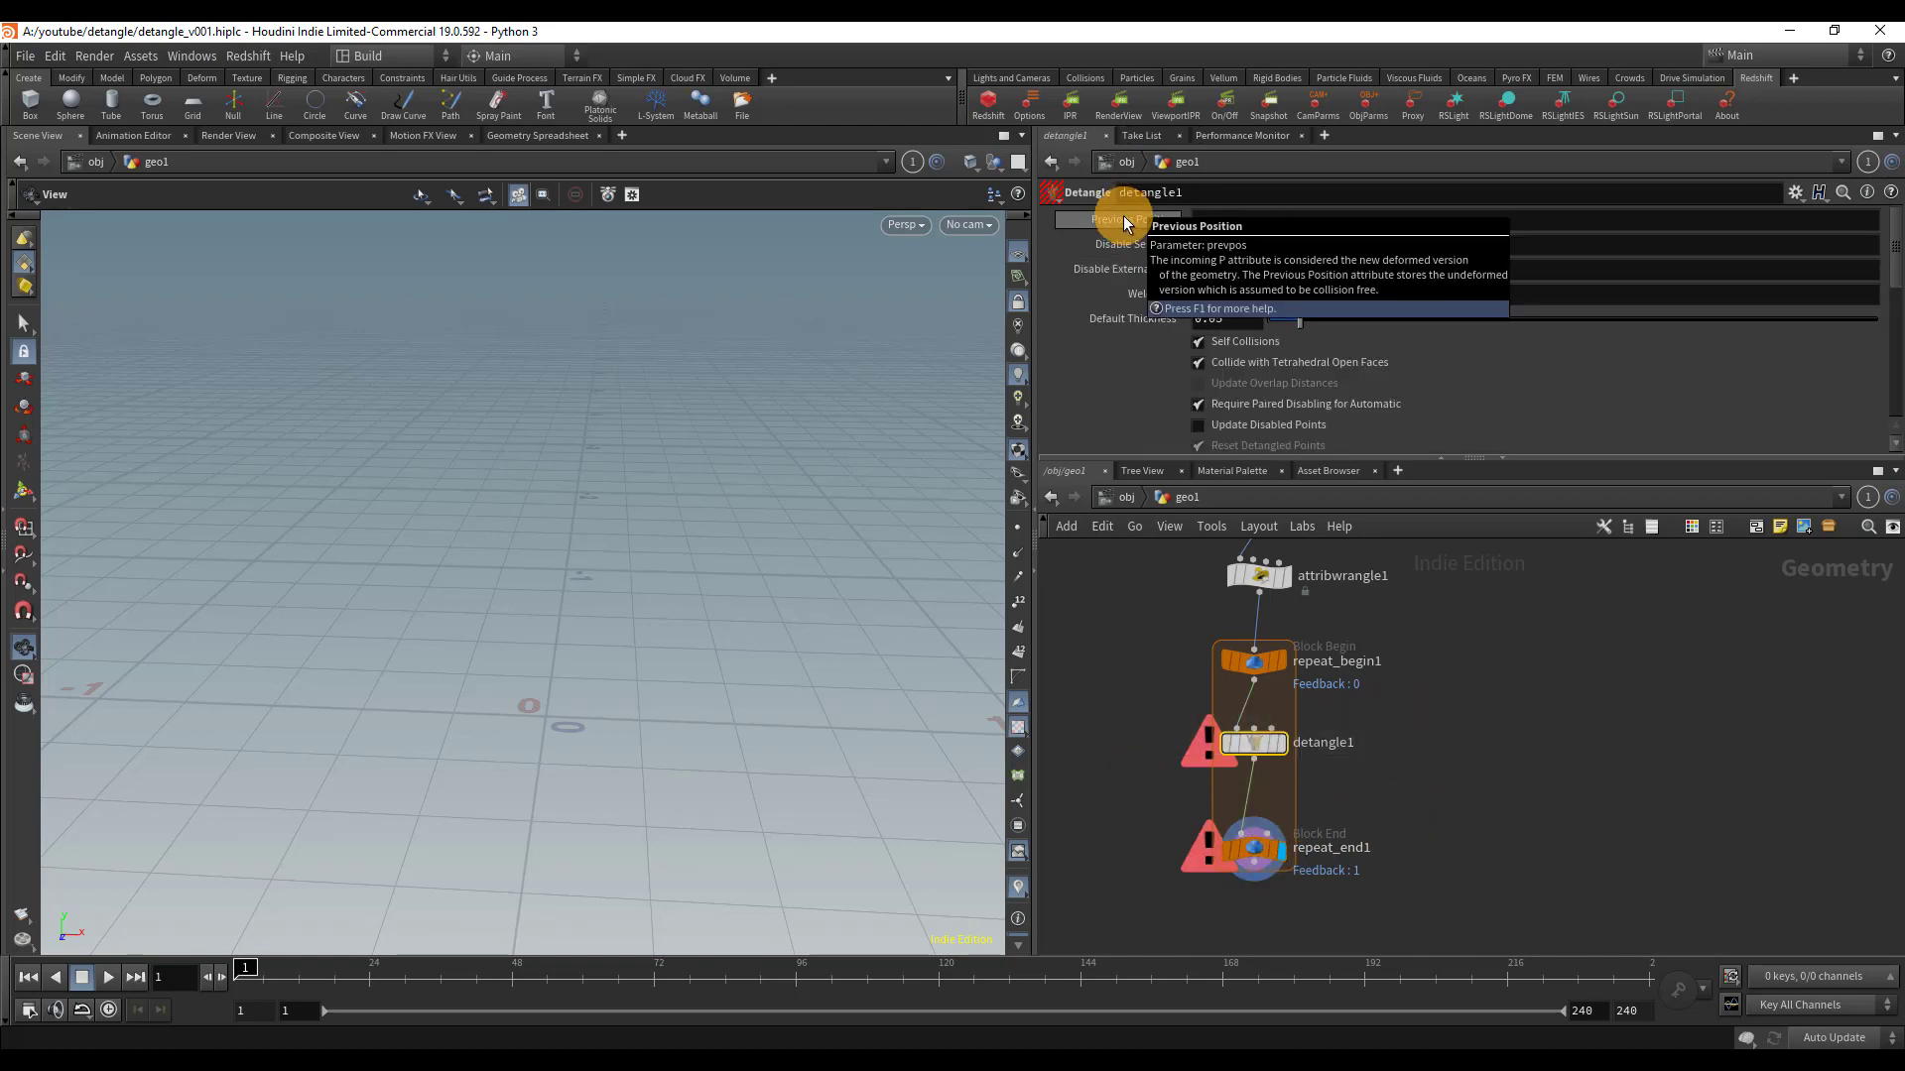
{"action": "scroll", "coordinate": [1393, 645], "scroll_direction": "down", "scroll_amount": 5}
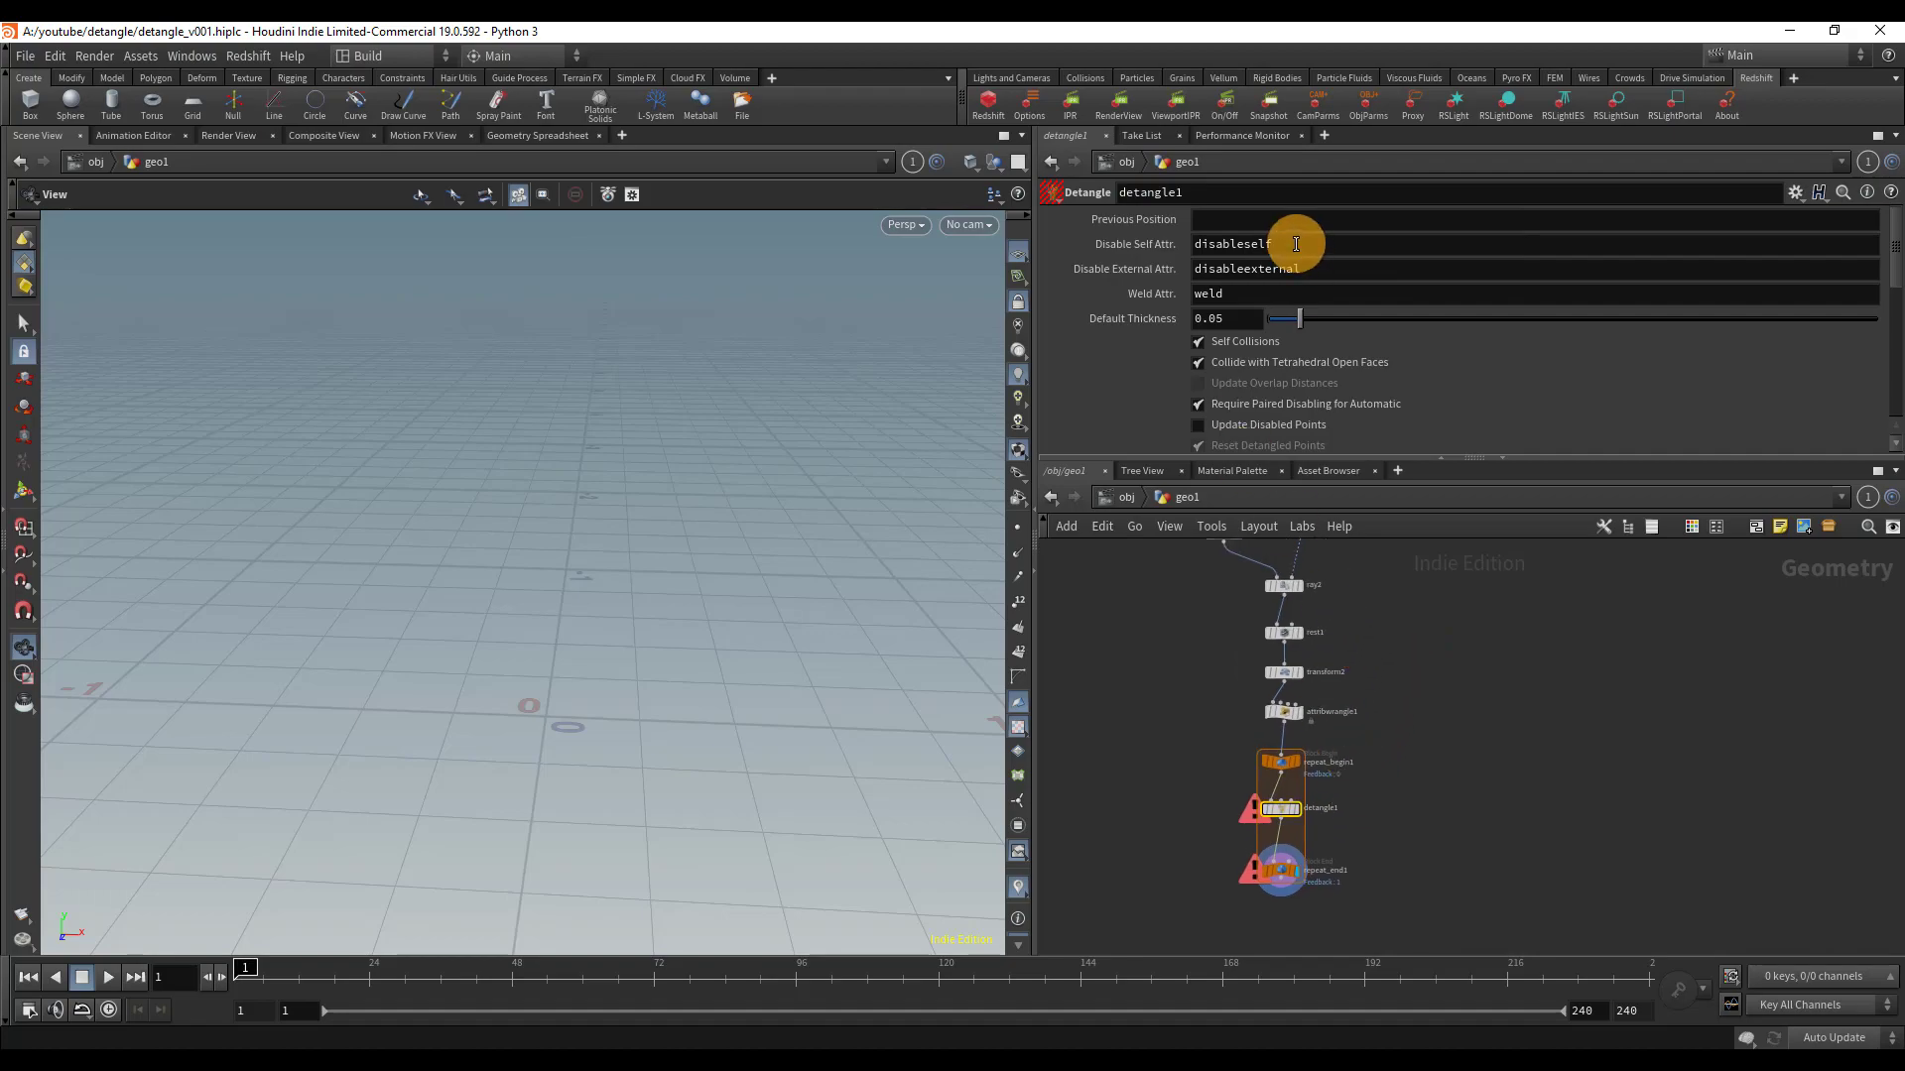
{"action": "left_click", "coordinate": [1333, 221]}
{"action": "type", "text": "rest"}
{"action": "key", "text": "Return"}
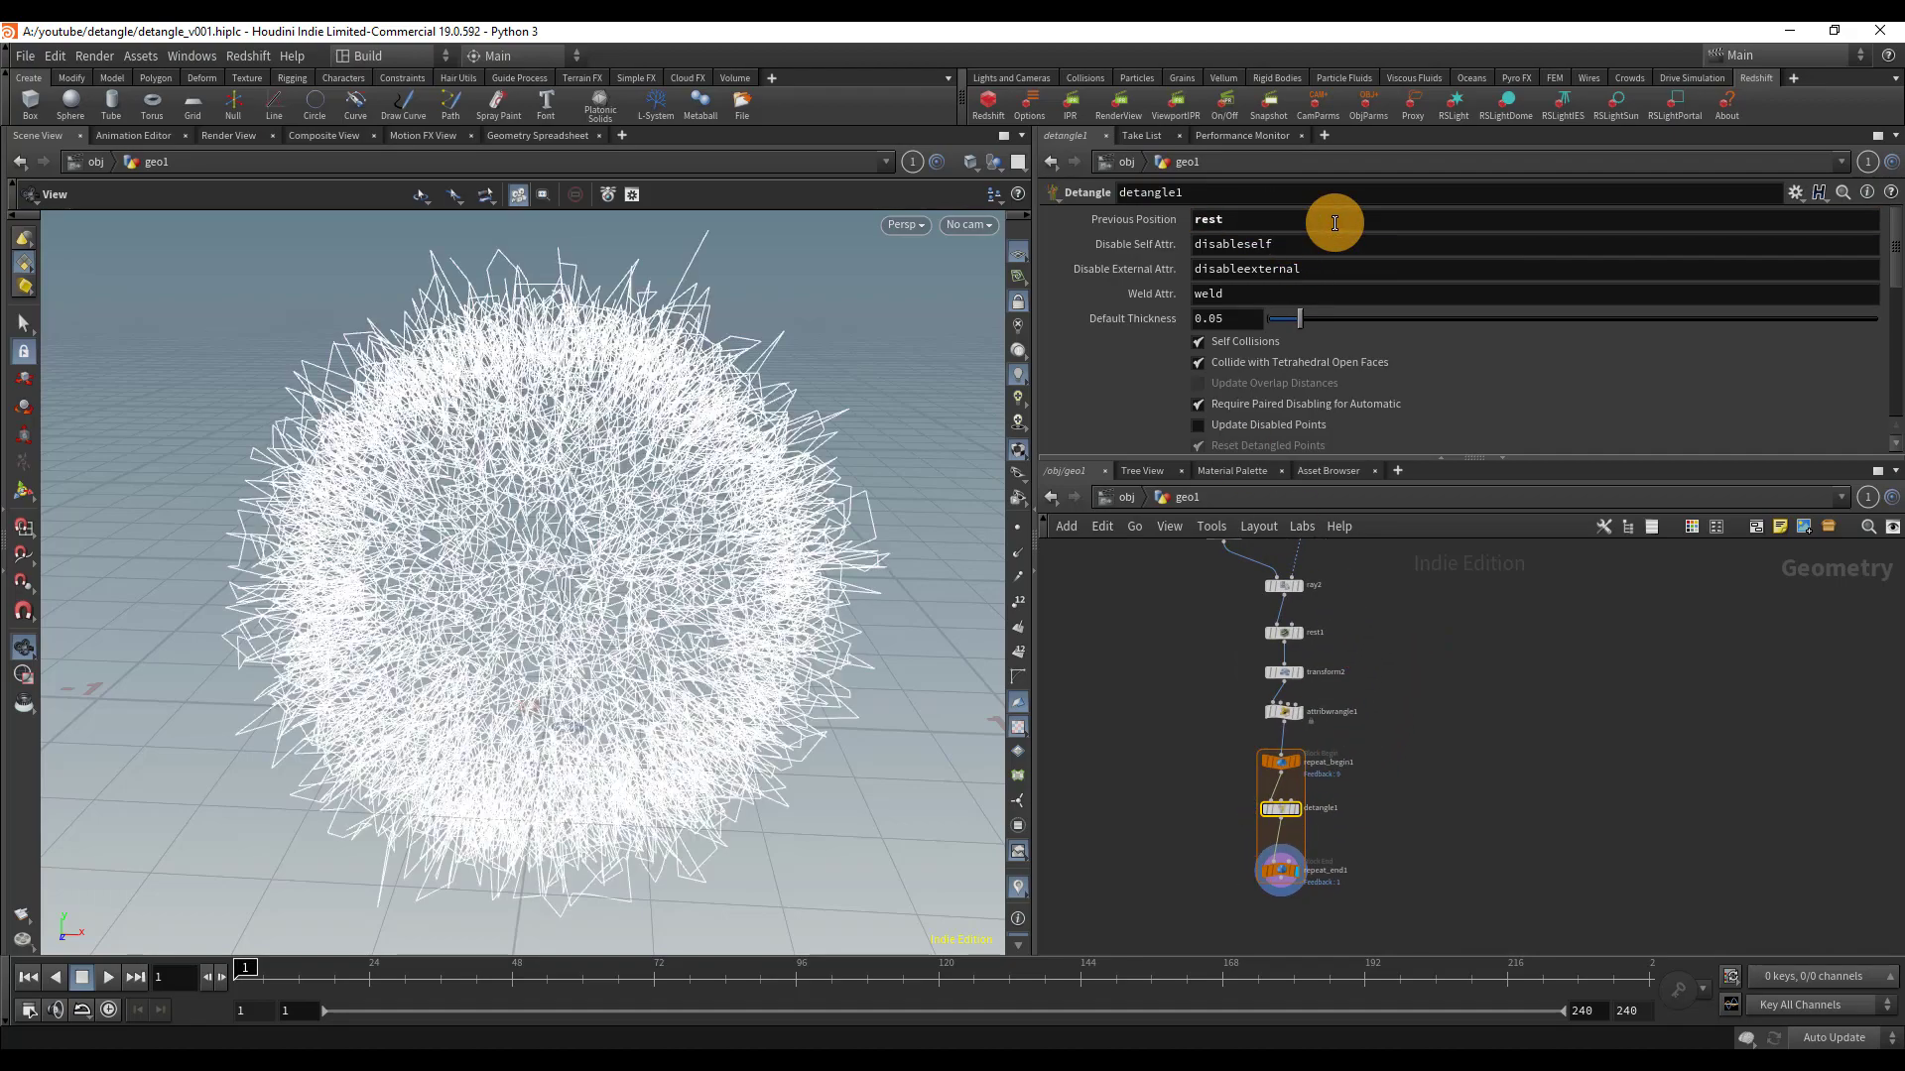
- Examine the detangled curves on the sphere up close and from a distance
{"action": "scroll", "coordinate": [833, 544], "scroll_direction": "up", "scroll_amount": 8}
{"action": "scroll", "coordinate": [737, 573], "scroll_direction": "up", "scroll_amount": 2}
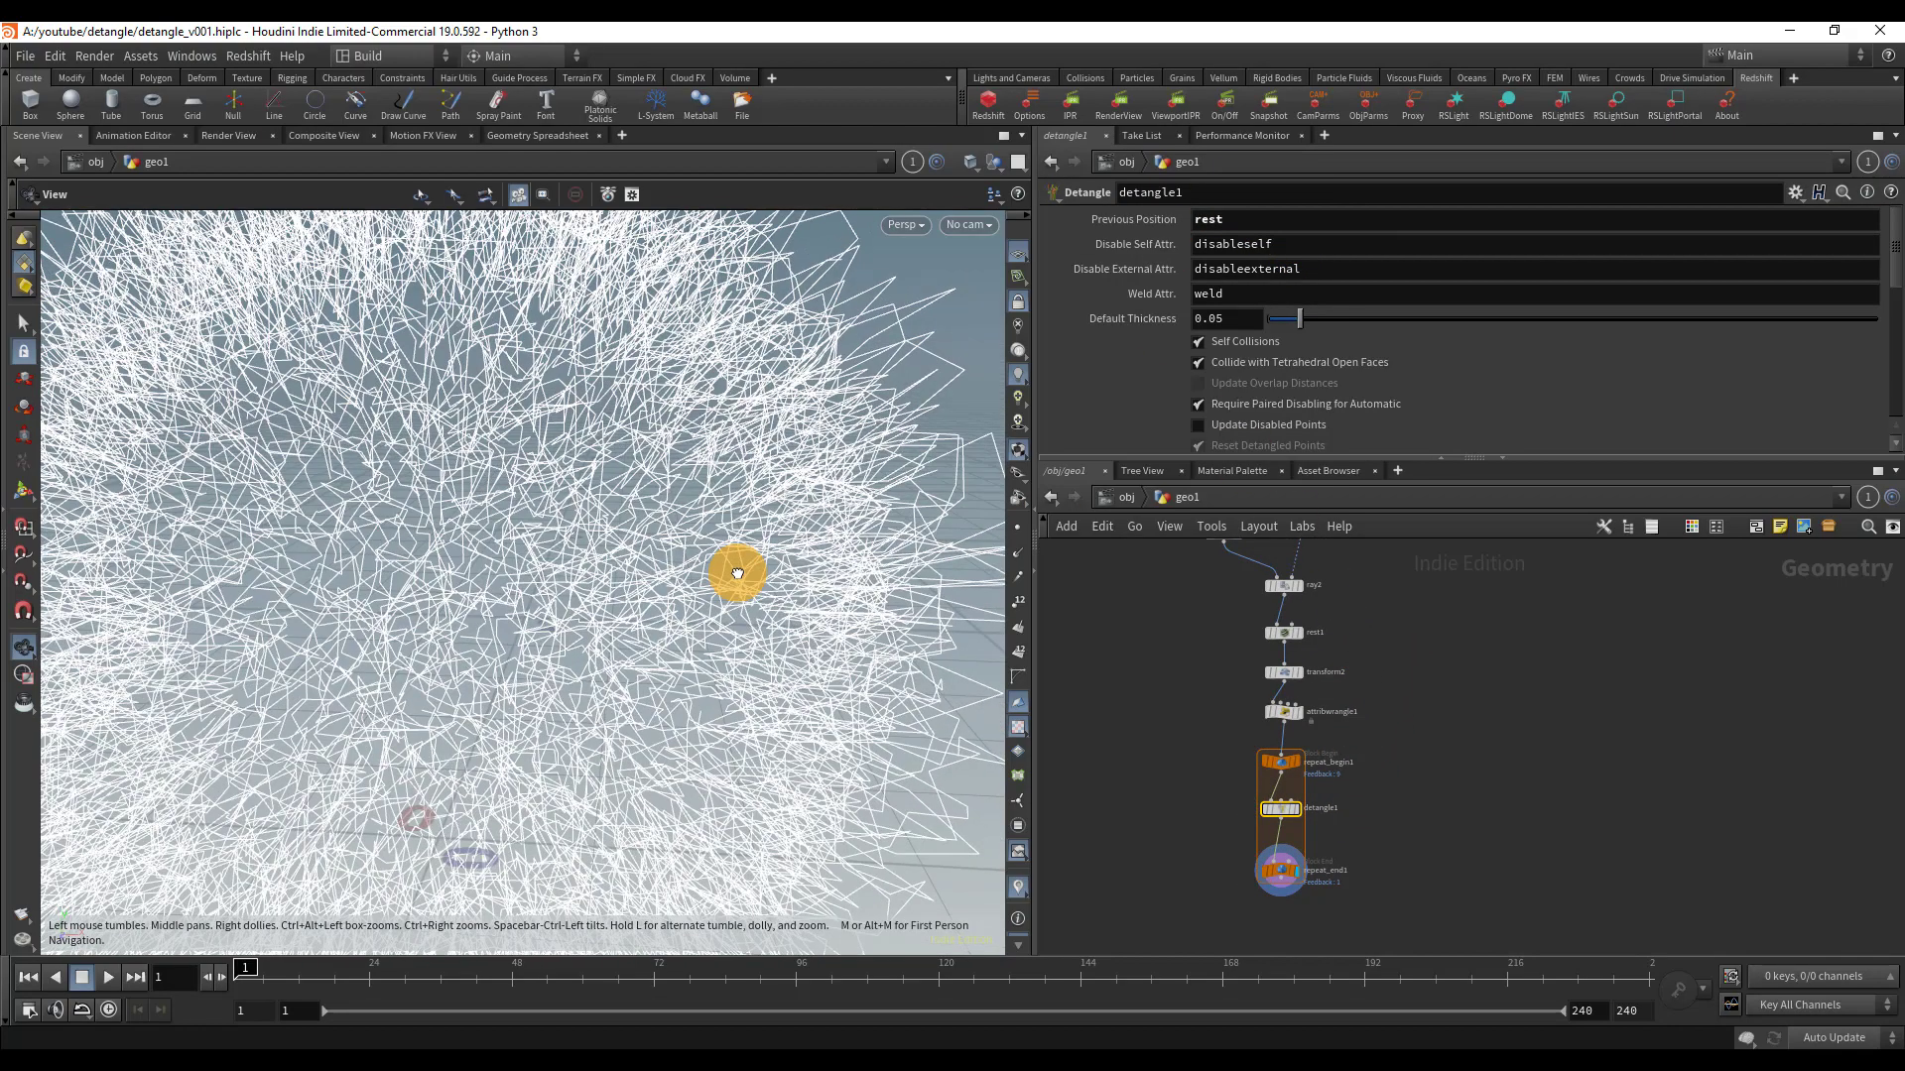
{"action": "scroll", "coordinate": [634, 608], "scroll_direction": "down", "scroll_amount": 8}
{"action": "scroll", "coordinate": [635, 612], "scroll_direction": "down", "scroll_amount": 4}
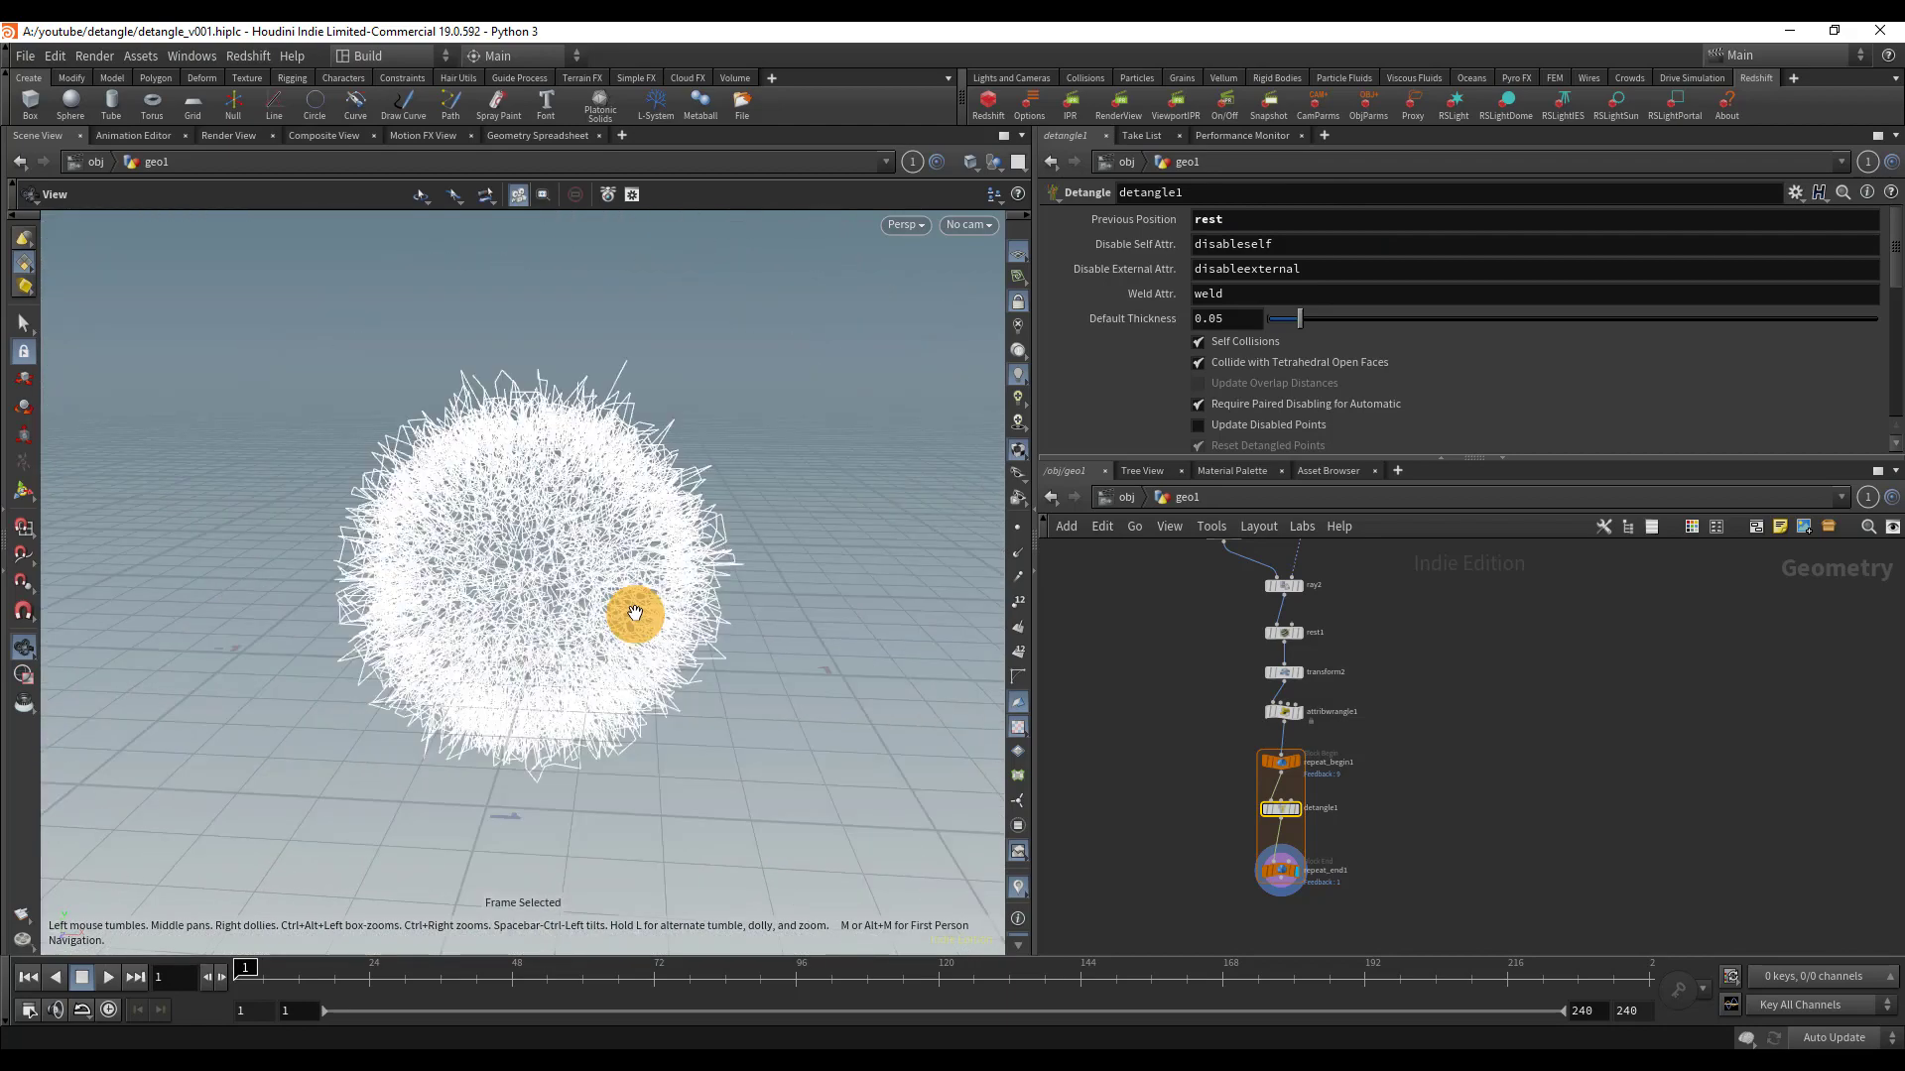
{"action": "scroll", "coordinate": [595, 580], "scroll_direction": "up", "scroll_amount": 6}
{"action": "scroll", "coordinate": [1290, 727], "scroll_direction": "up", "scroll_amount": 2}
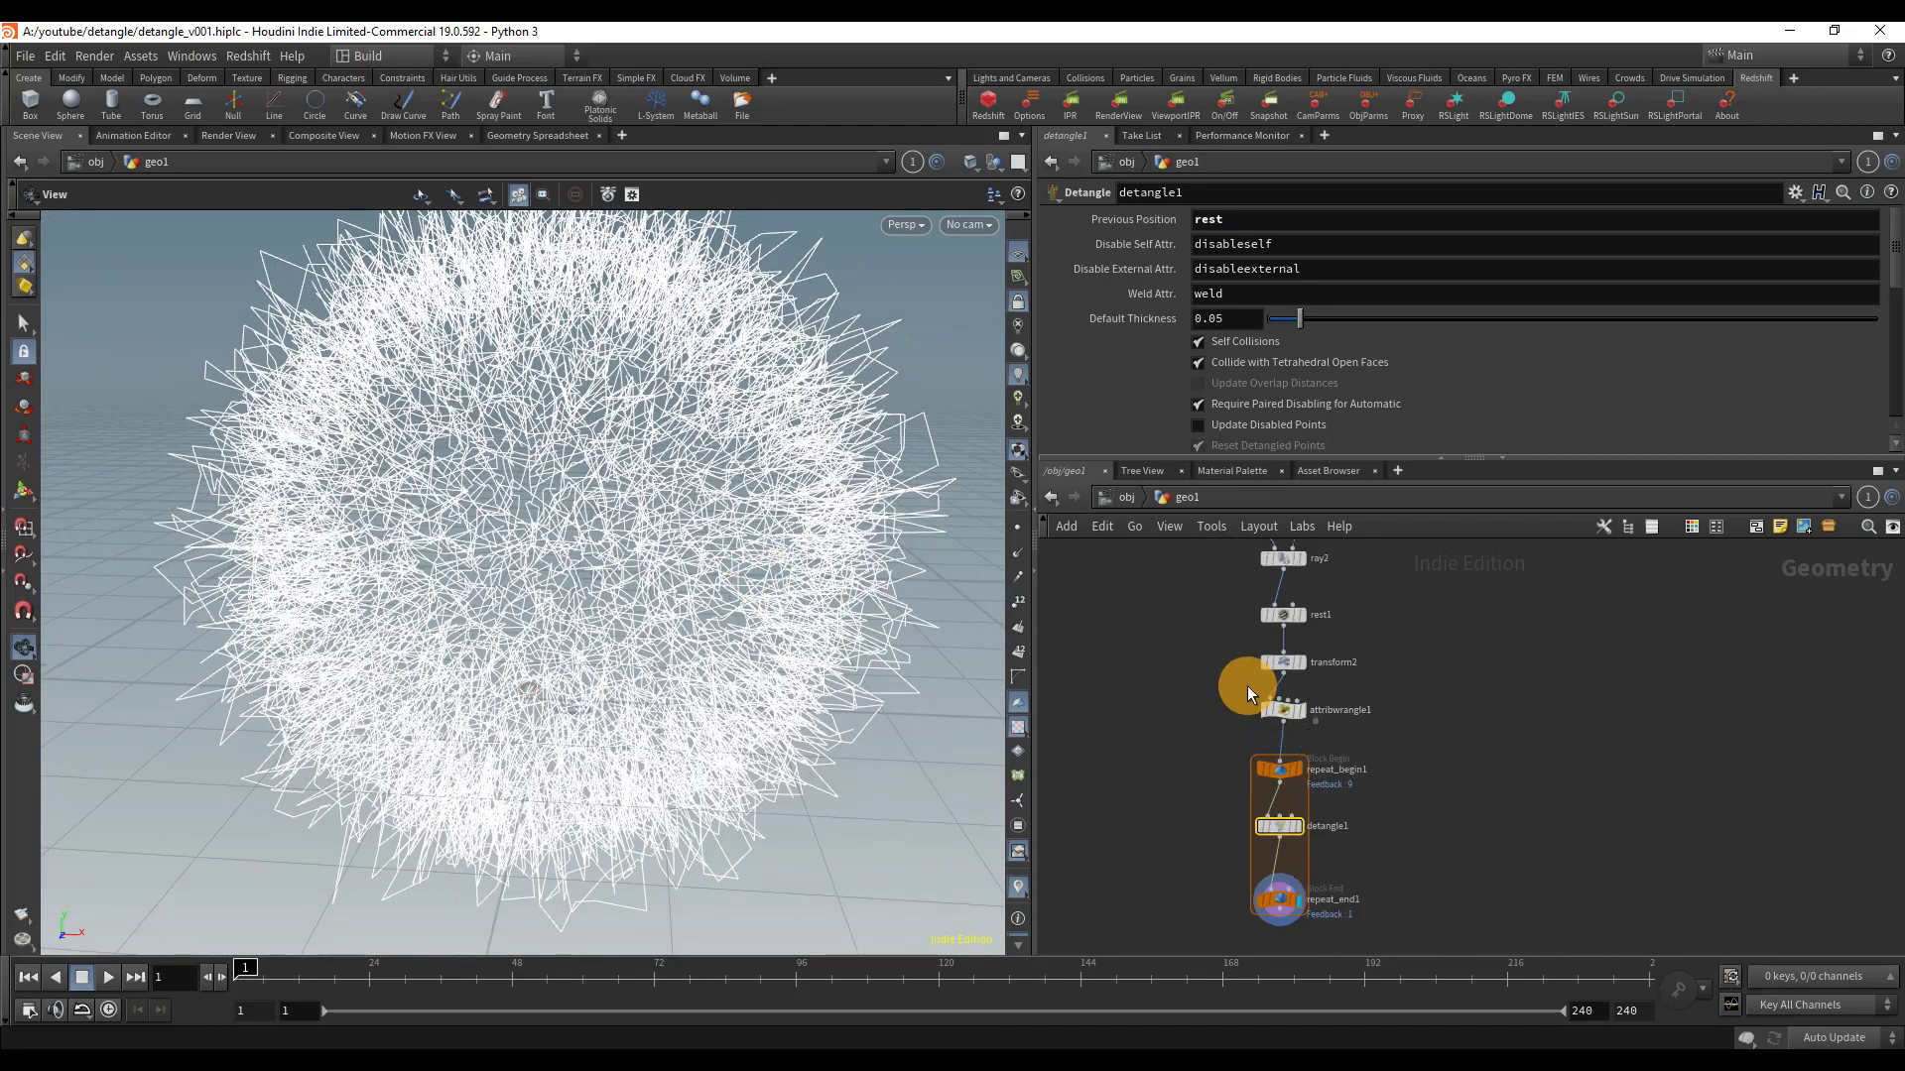
{"action": "left_click", "coordinate": [1263, 686]}
{"action": "left_click", "coordinate": [1263, 686]}
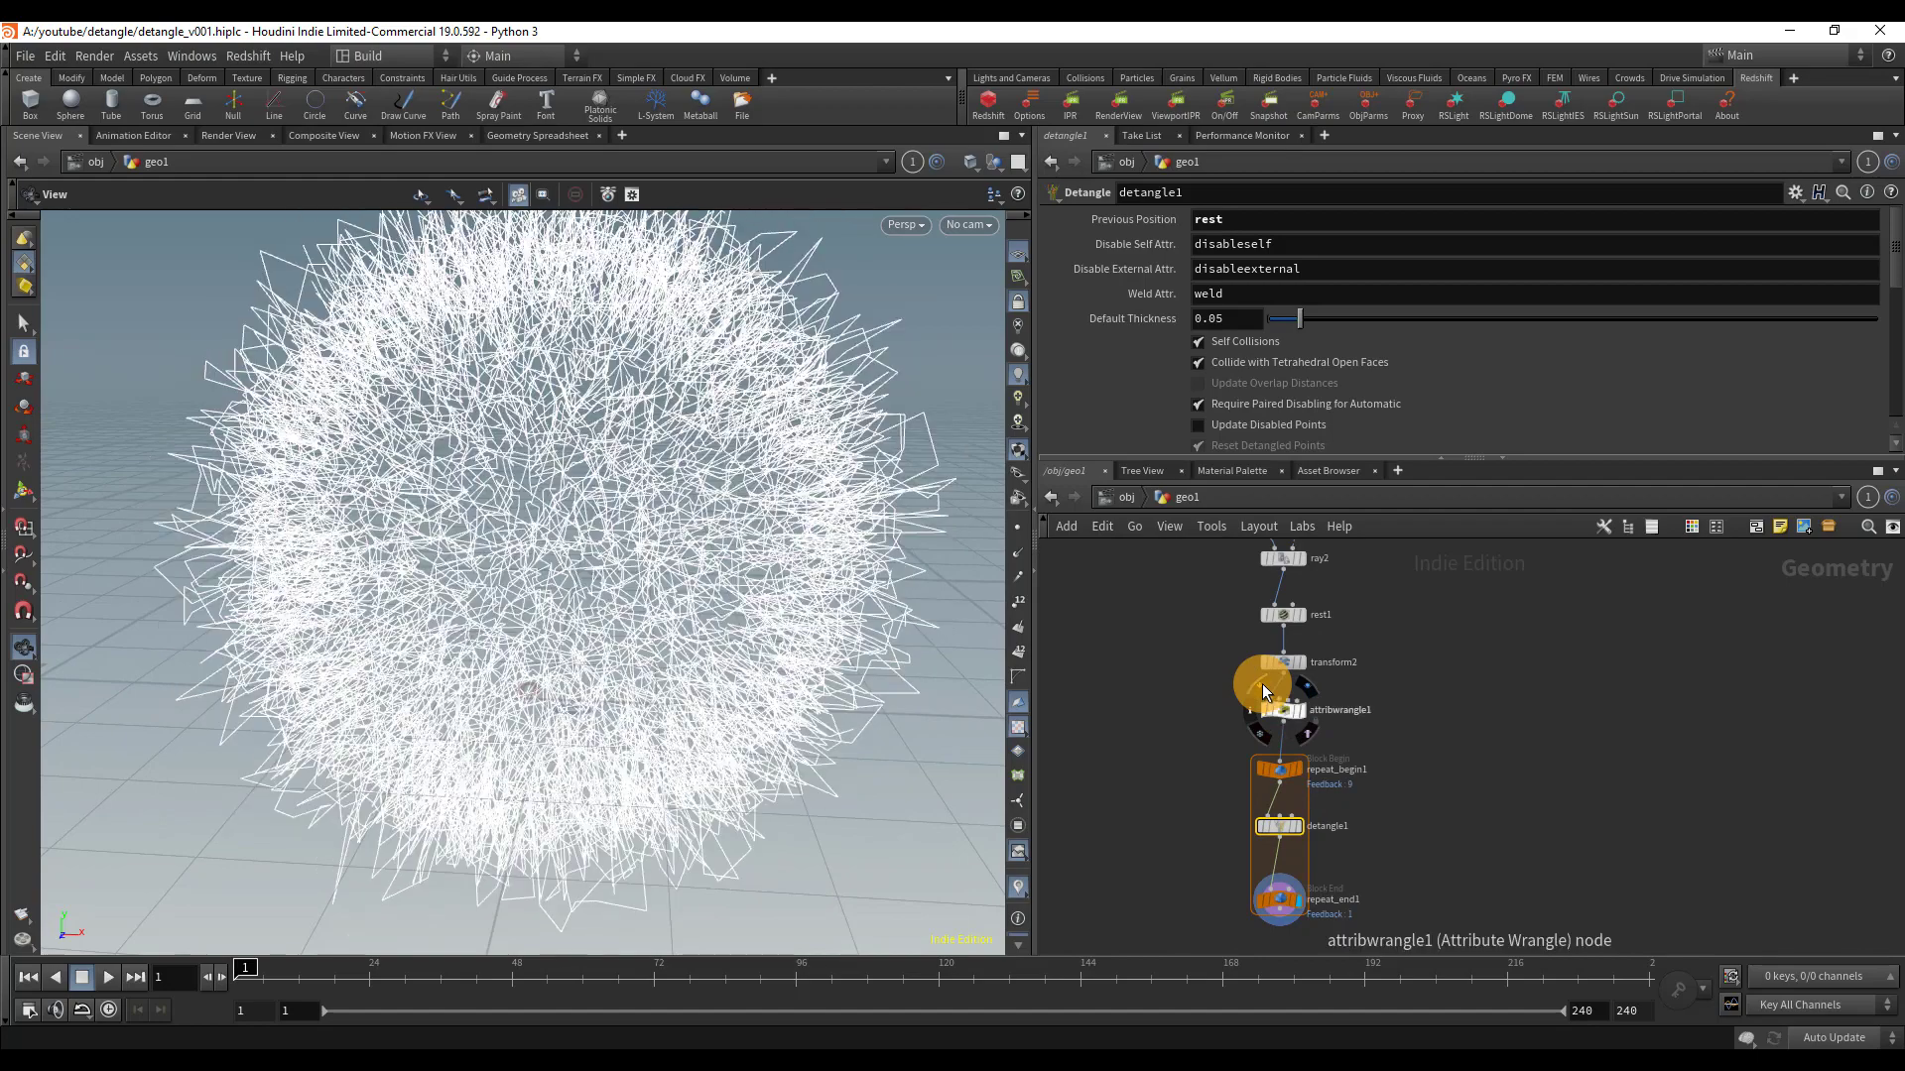
{"action": "scroll", "coordinate": [765, 549], "scroll_direction": "up", "scroll_amount": 3}
{"action": "scroll", "coordinate": [765, 549], "scroll_direction": "down", "scroll_amount": 4}
- Set the pscale value in attribwrangle1's VEX expression to 0.02
{"action": "left_click", "coordinate": [1283, 710]}
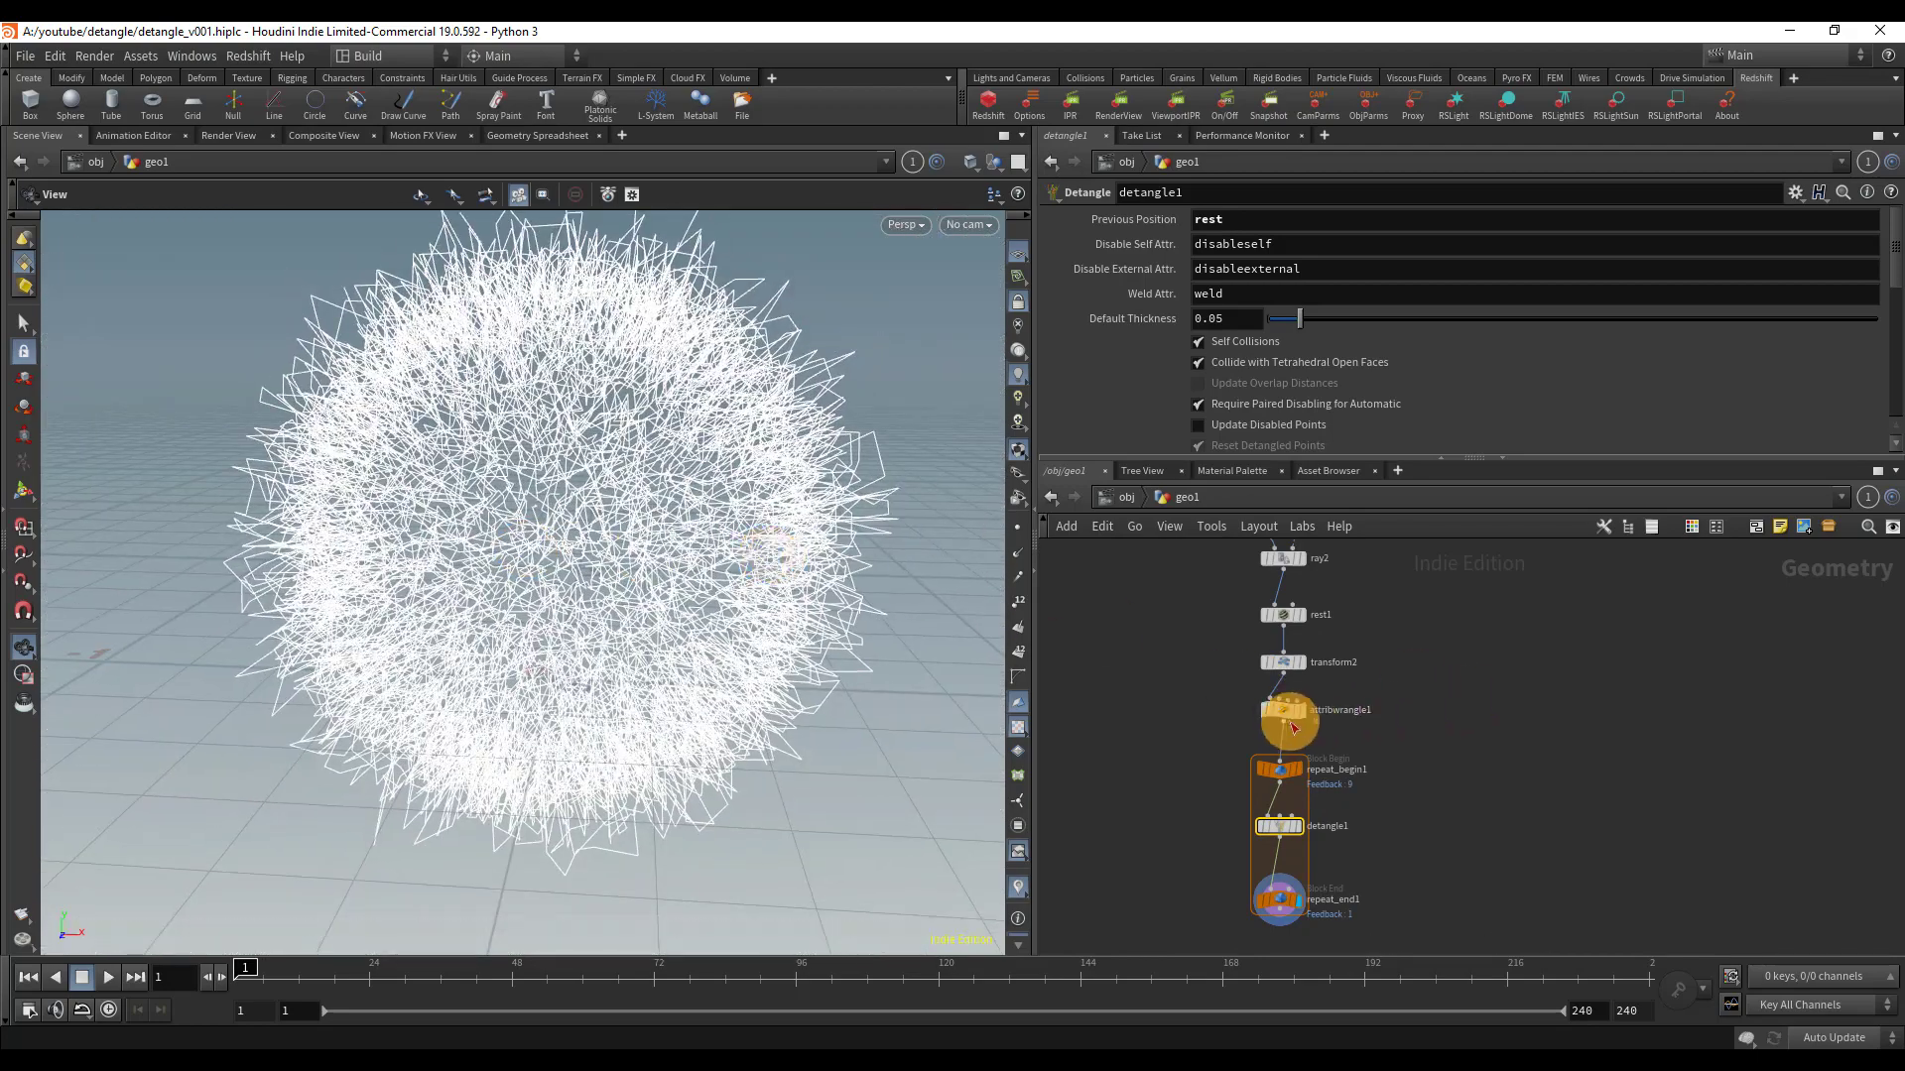
{"action": "left_click", "coordinate": [1189, 347]}
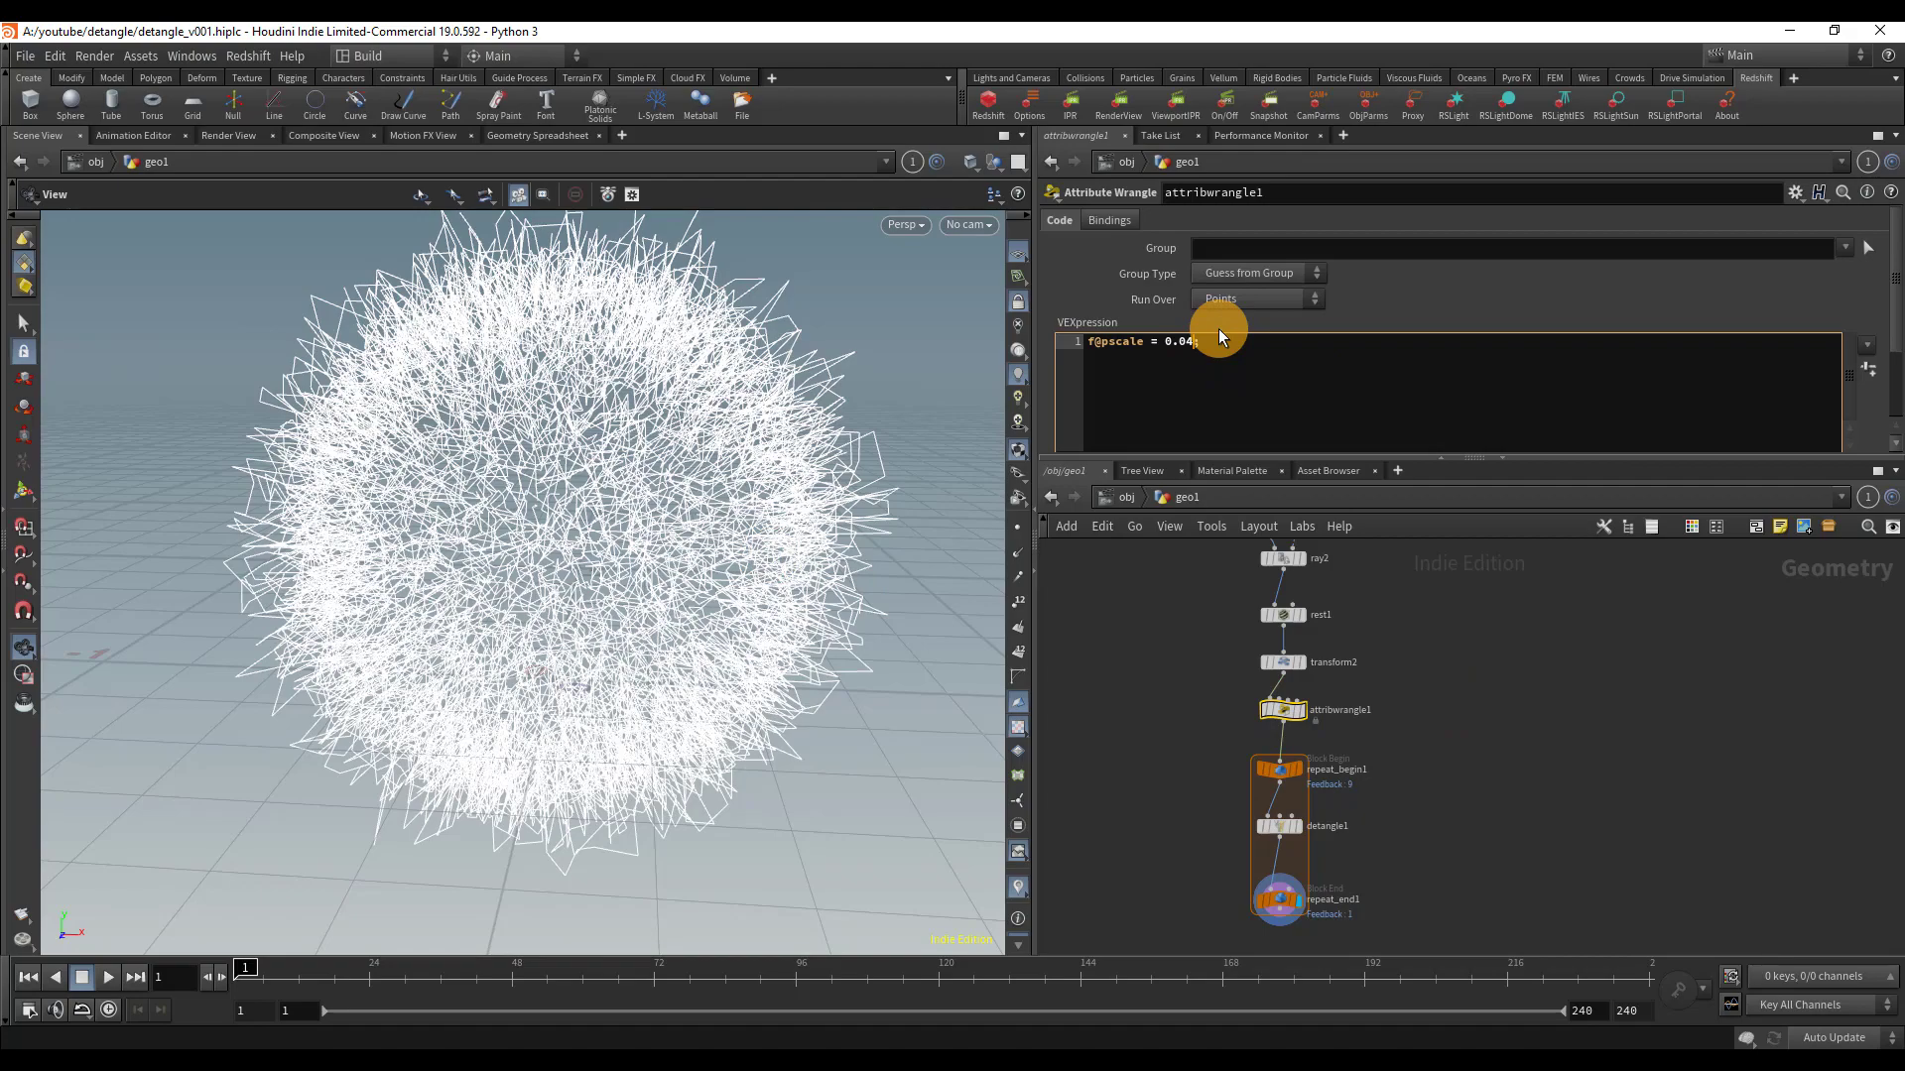
{"action": "scroll", "coordinate": [658, 616], "scroll_direction": "up", "scroll_amount": 8}
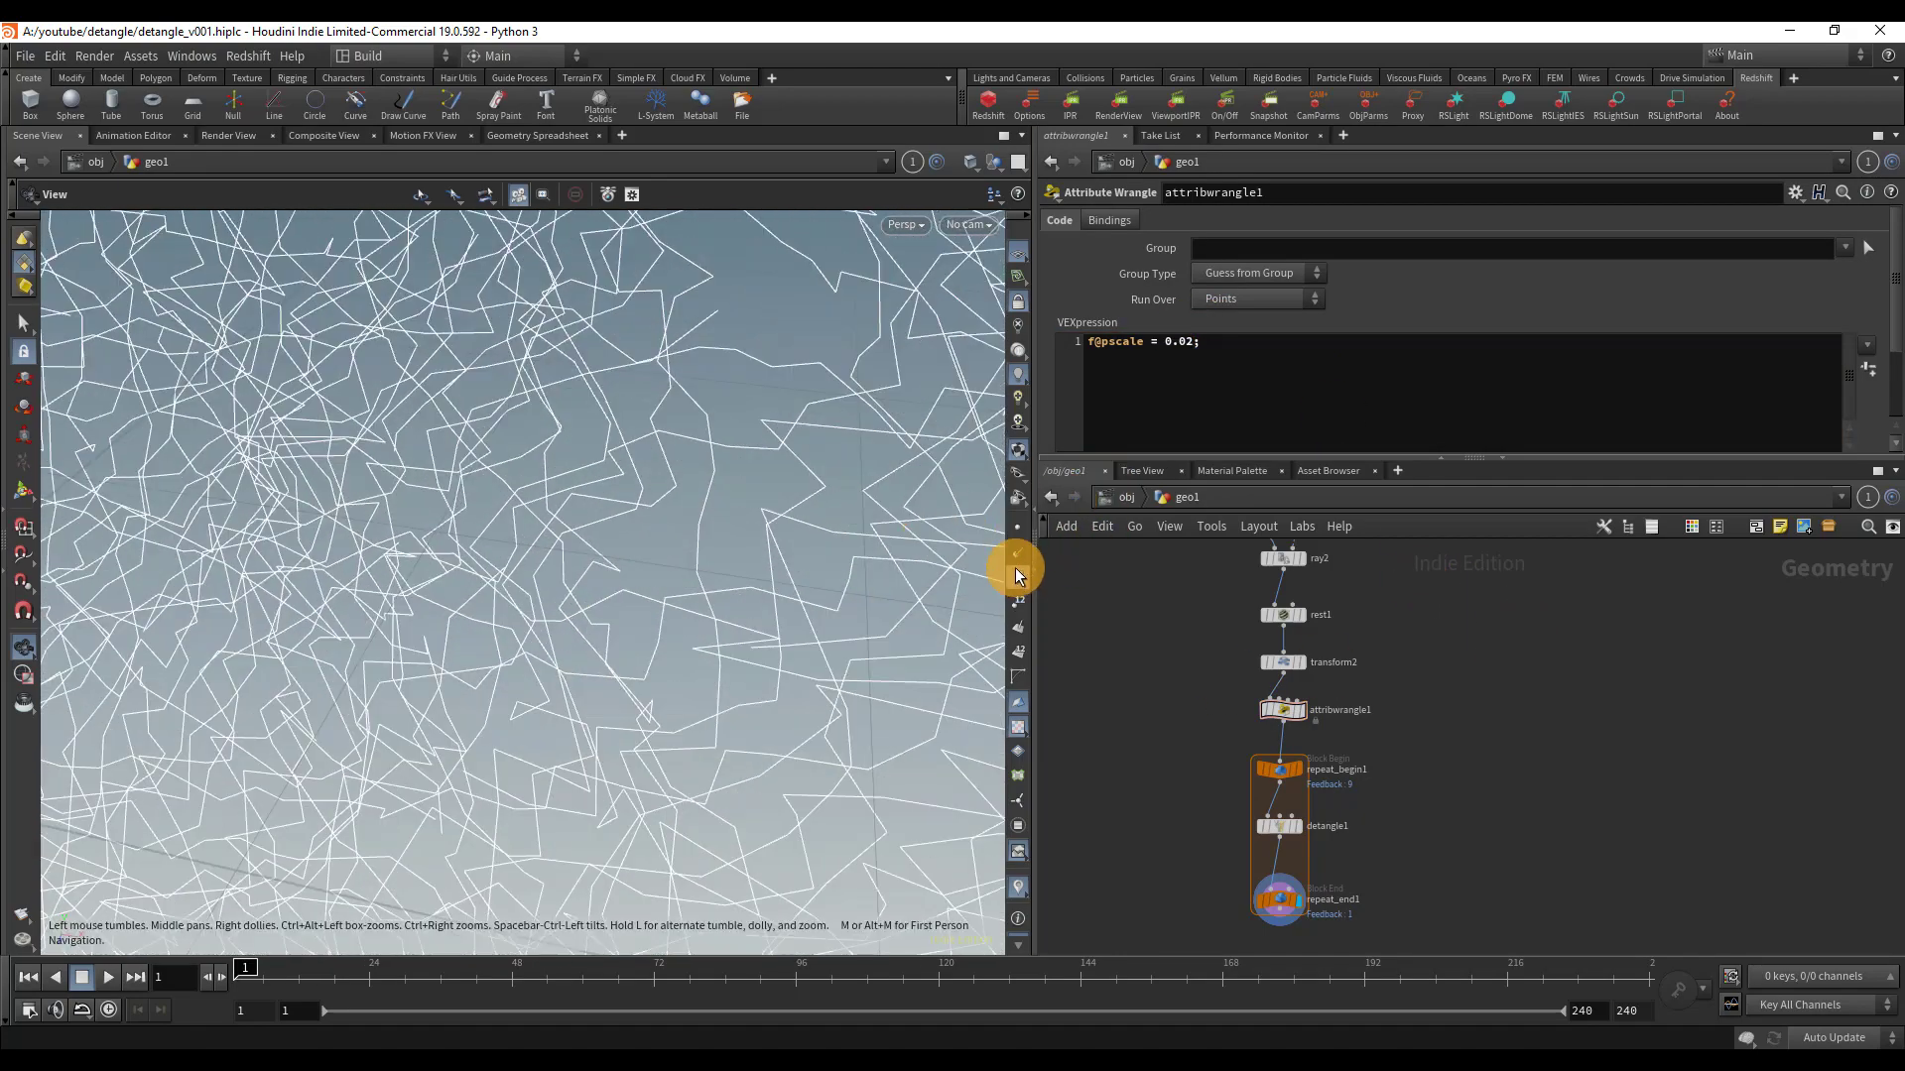
- Save the scene and turn on point display for the detangled curves in the viewport
{"action": "left_click", "coordinate": [1019, 530]}
{"action": "left_click", "coordinate": [1018, 527]}
{"action": "scroll", "coordinate": [366, 476], "scroll_direction": "down", "scroll_amount": 8}
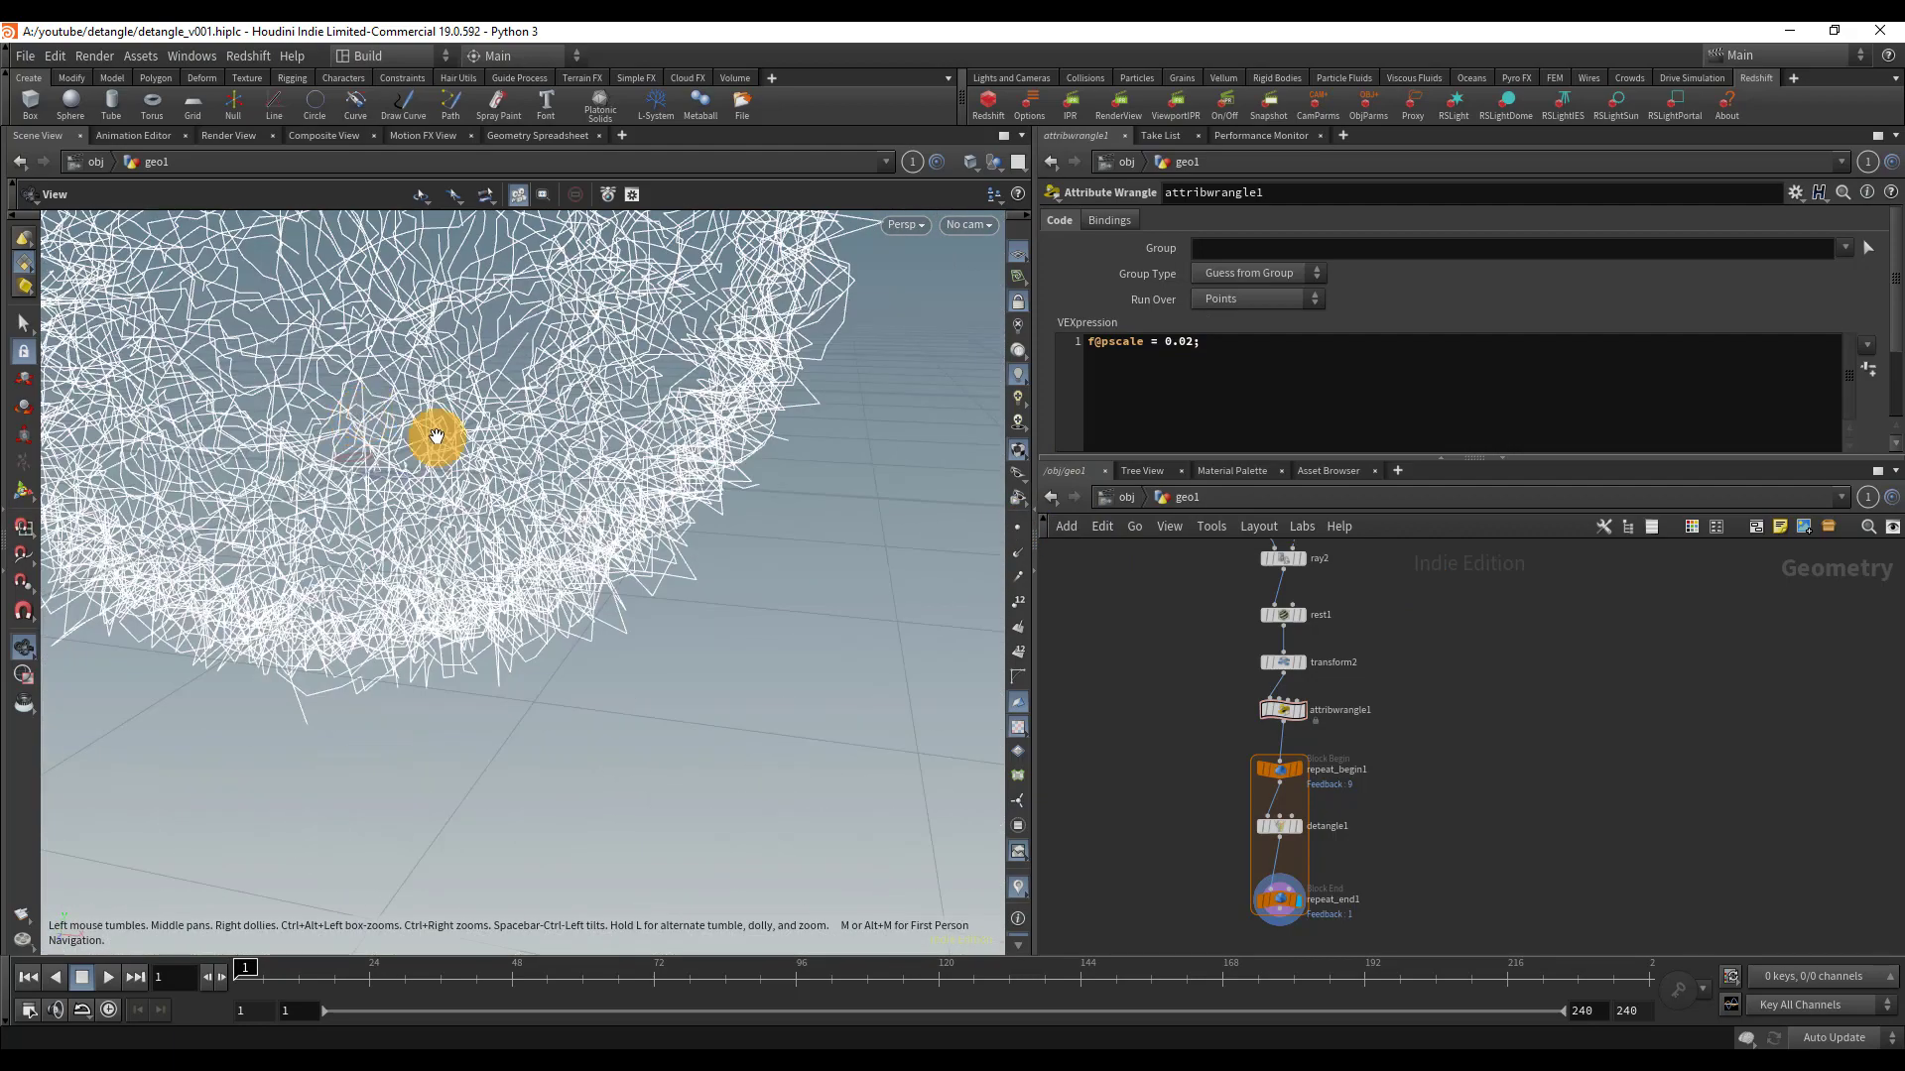
{"action": "key", "text": "ctrl+s"}
{"action": "key", "text": "h"}
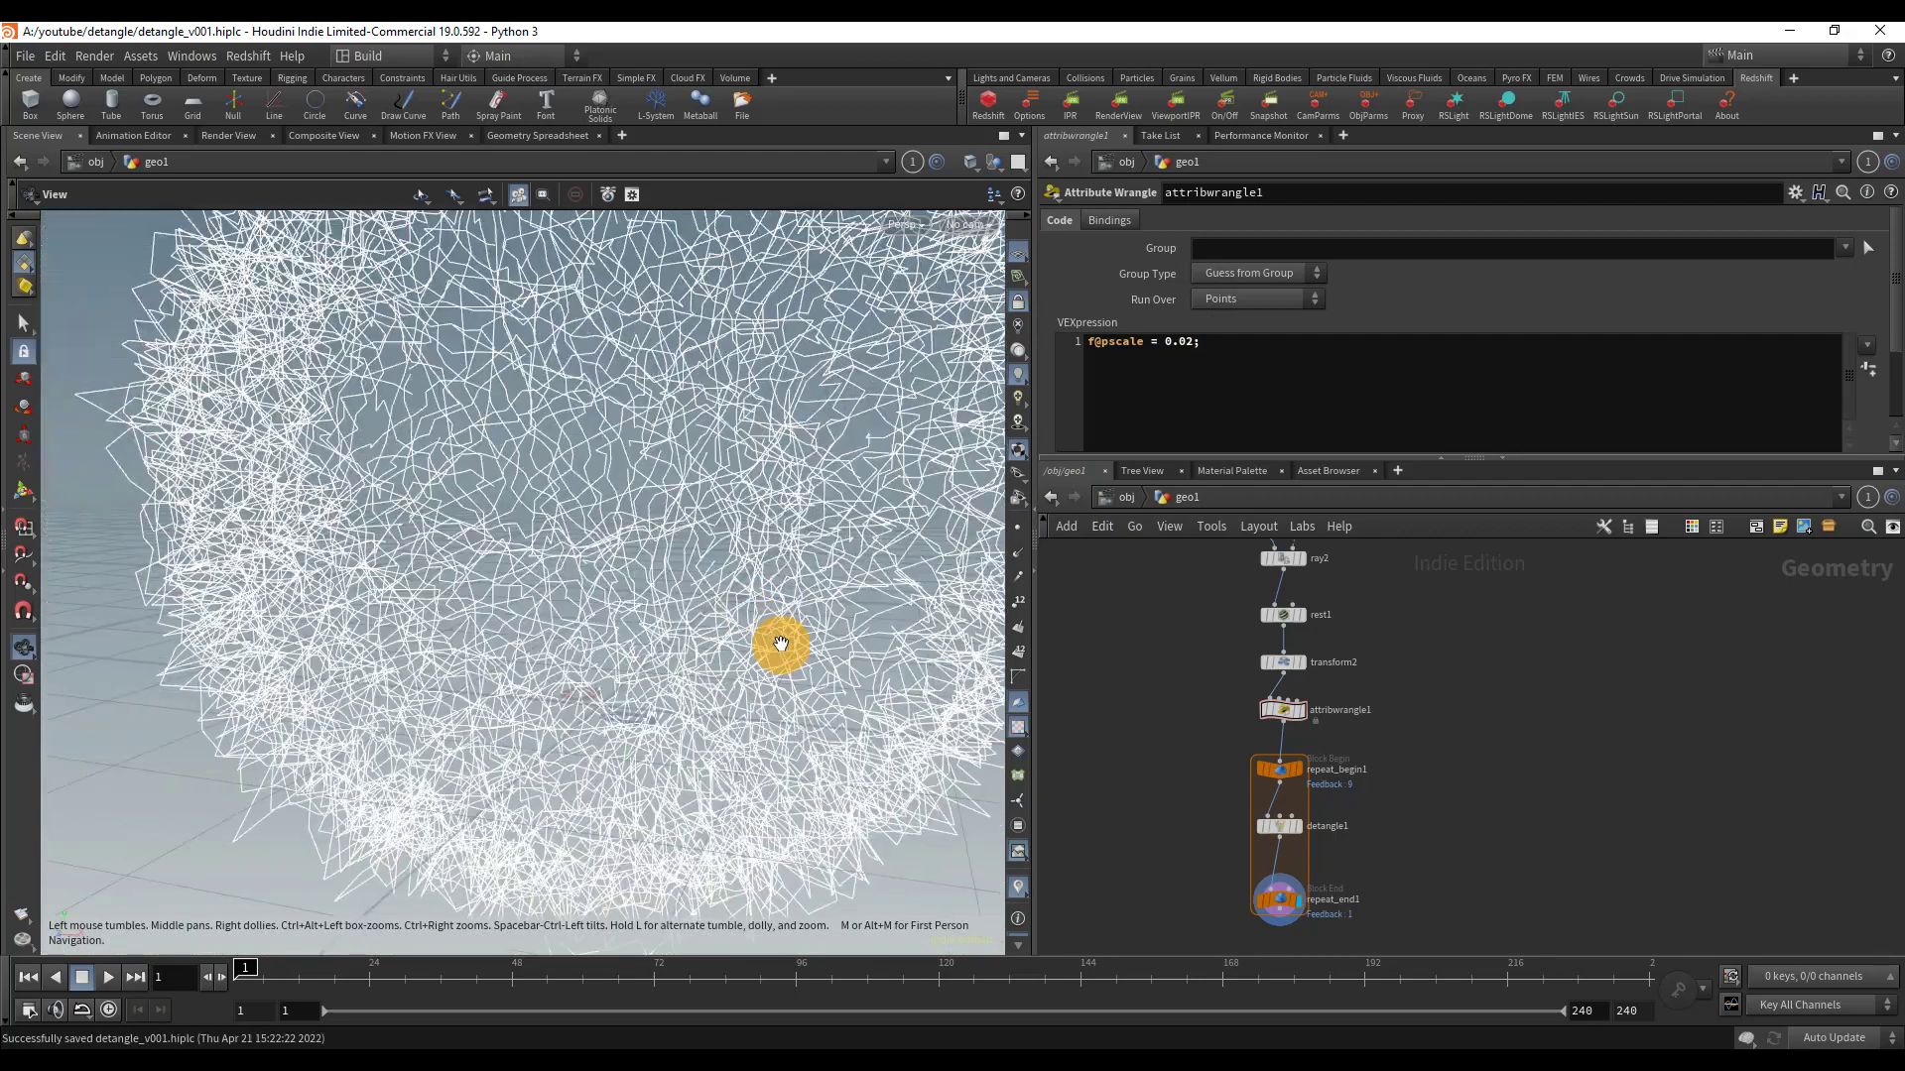
{"action": "left_click", "coordinate": [1021, 528]}
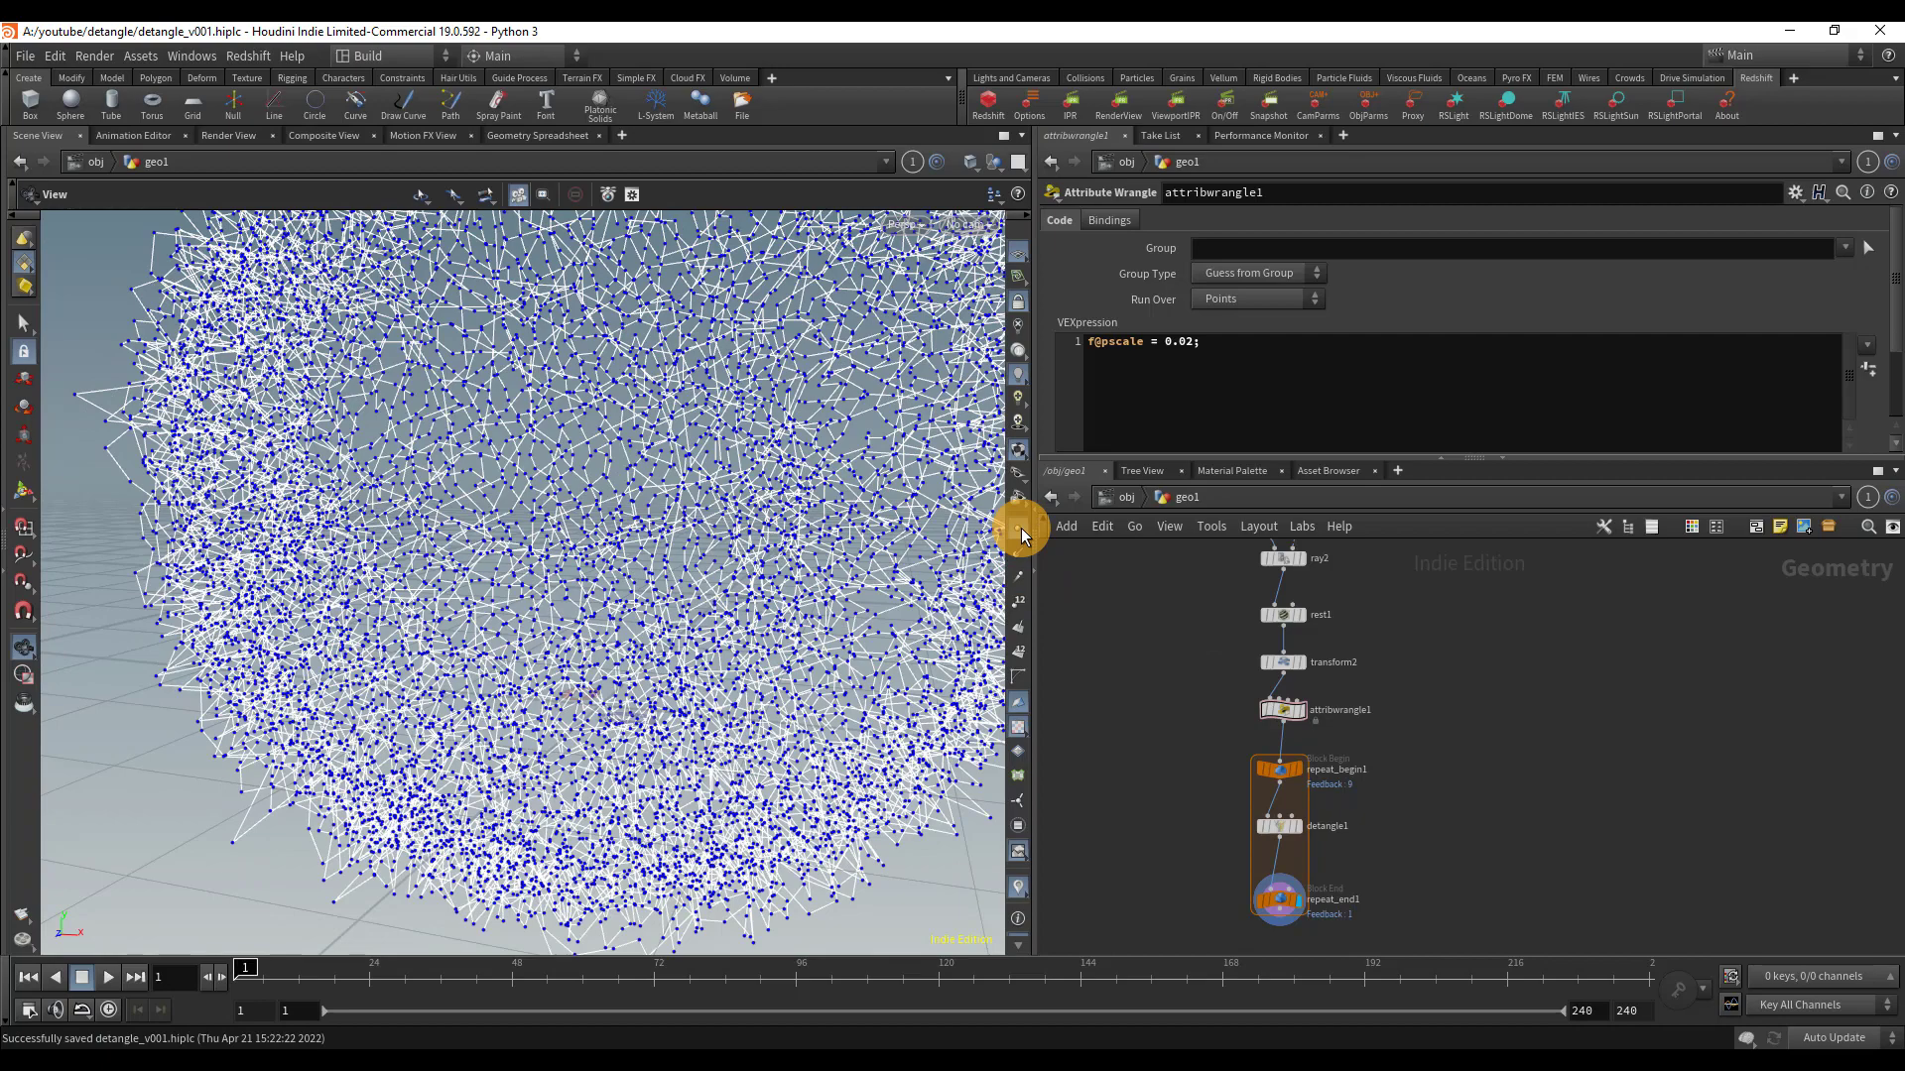
- Turn off point display for the detangled curves and reframe the whole sphere in the viewport
{"action": "left_click", "coordinate": [1021, 528]}
{"action": "key", "text": "h"}
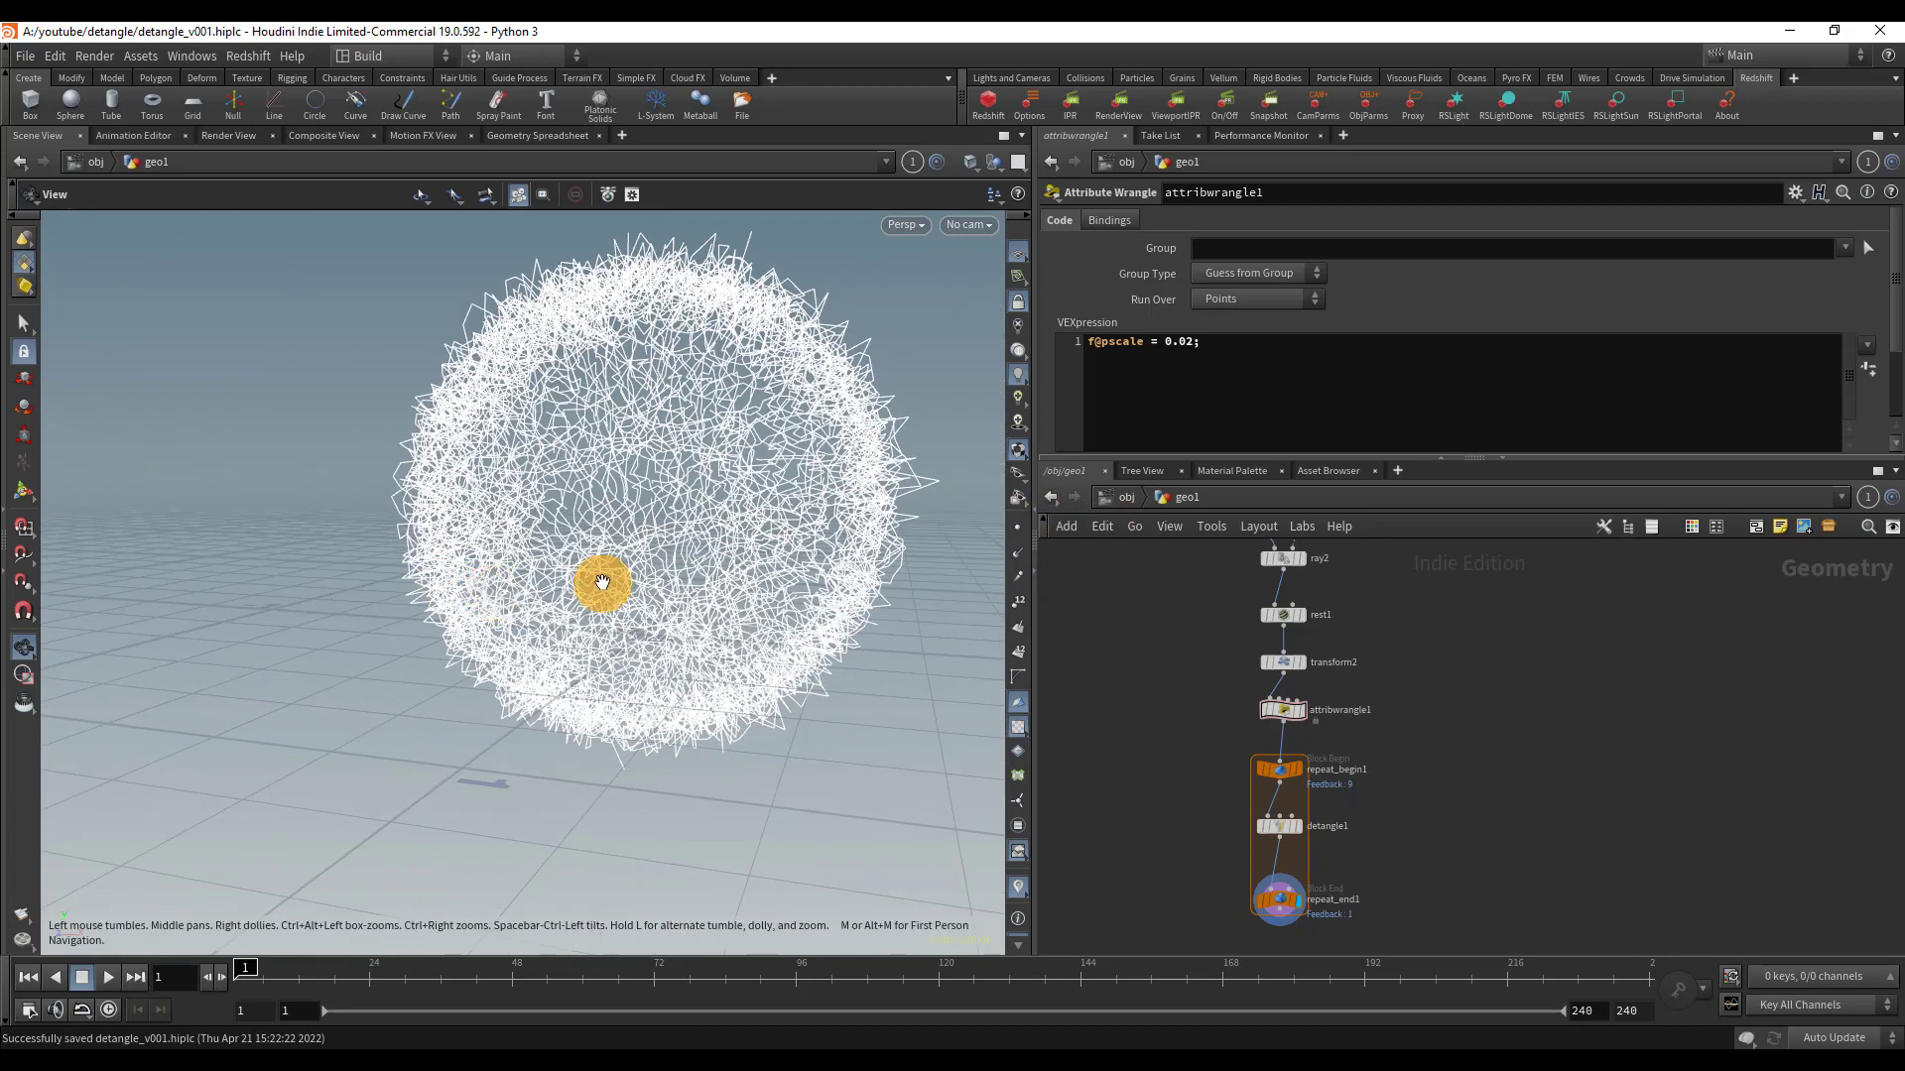
{"action": "left_click_drag", "start_coordinate": [695, 615], "coordinate": [595, 585], "text": "alt"}
- Add a Grid node beside the feedback loop and compare its height with the rest1 curves as a template
{"action": "key", "text": "Tab"}
{"action": "key", "text": "Return"}
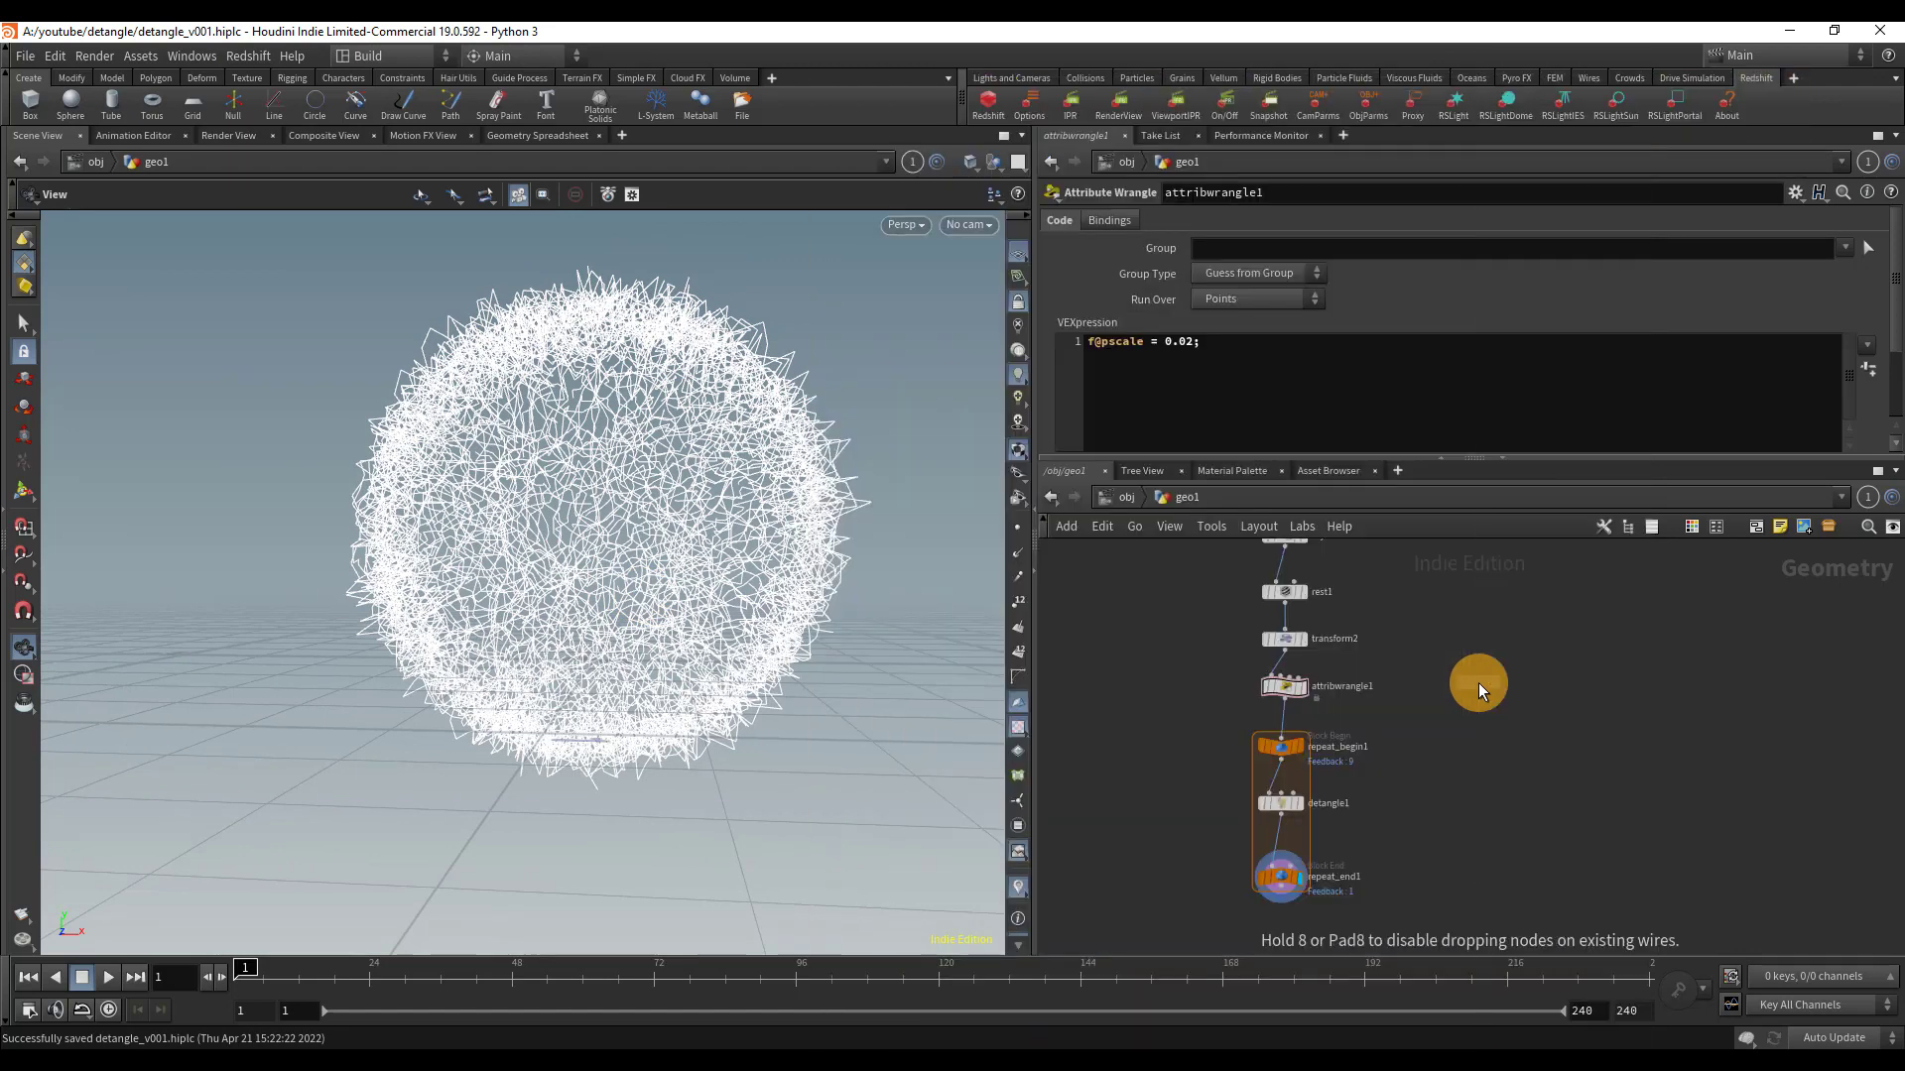
{"action": "left_click", "coordinate": [1510, 709]}
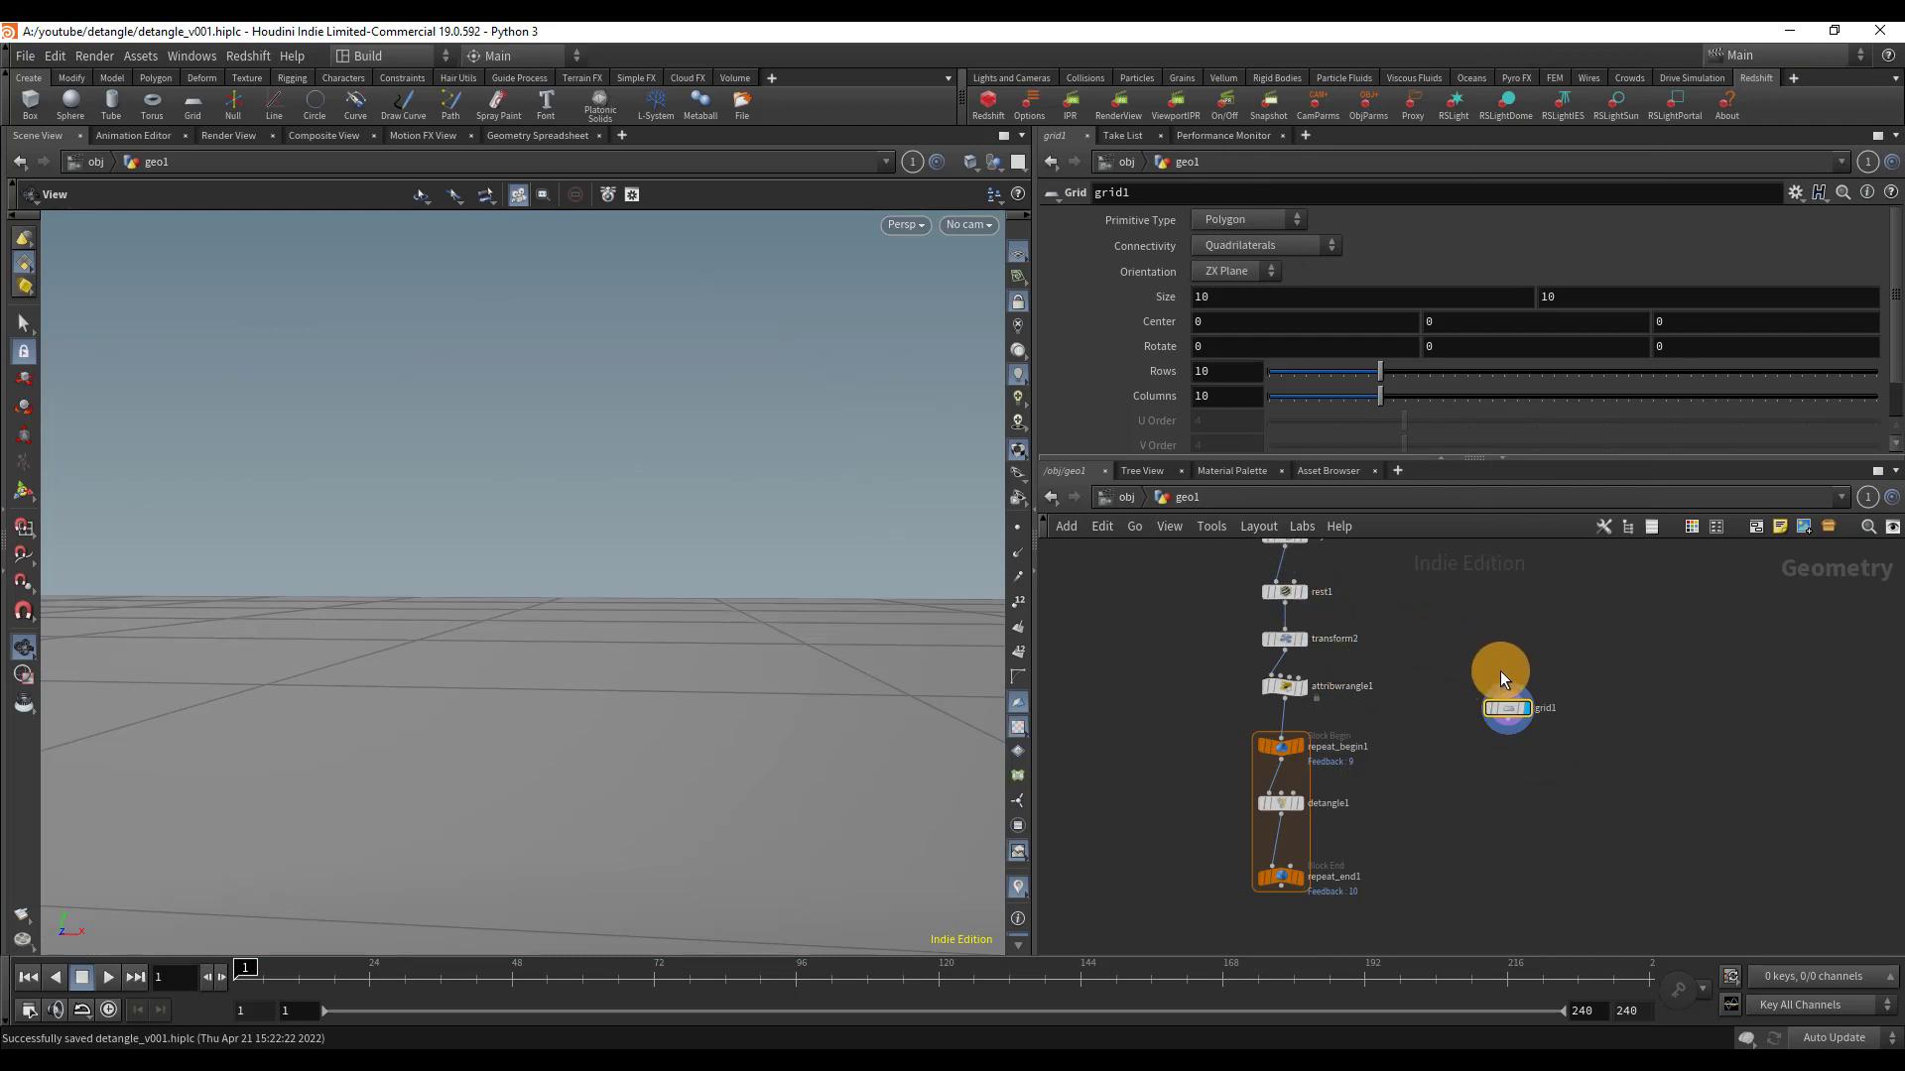
{"action": "left_click", "coordinate": [1310, 609]}
{"action": "left_click_drag", "start_coordinate": [1032, 582], "coordinate": [655, 442]}
{"action": "key", "text": "f"}
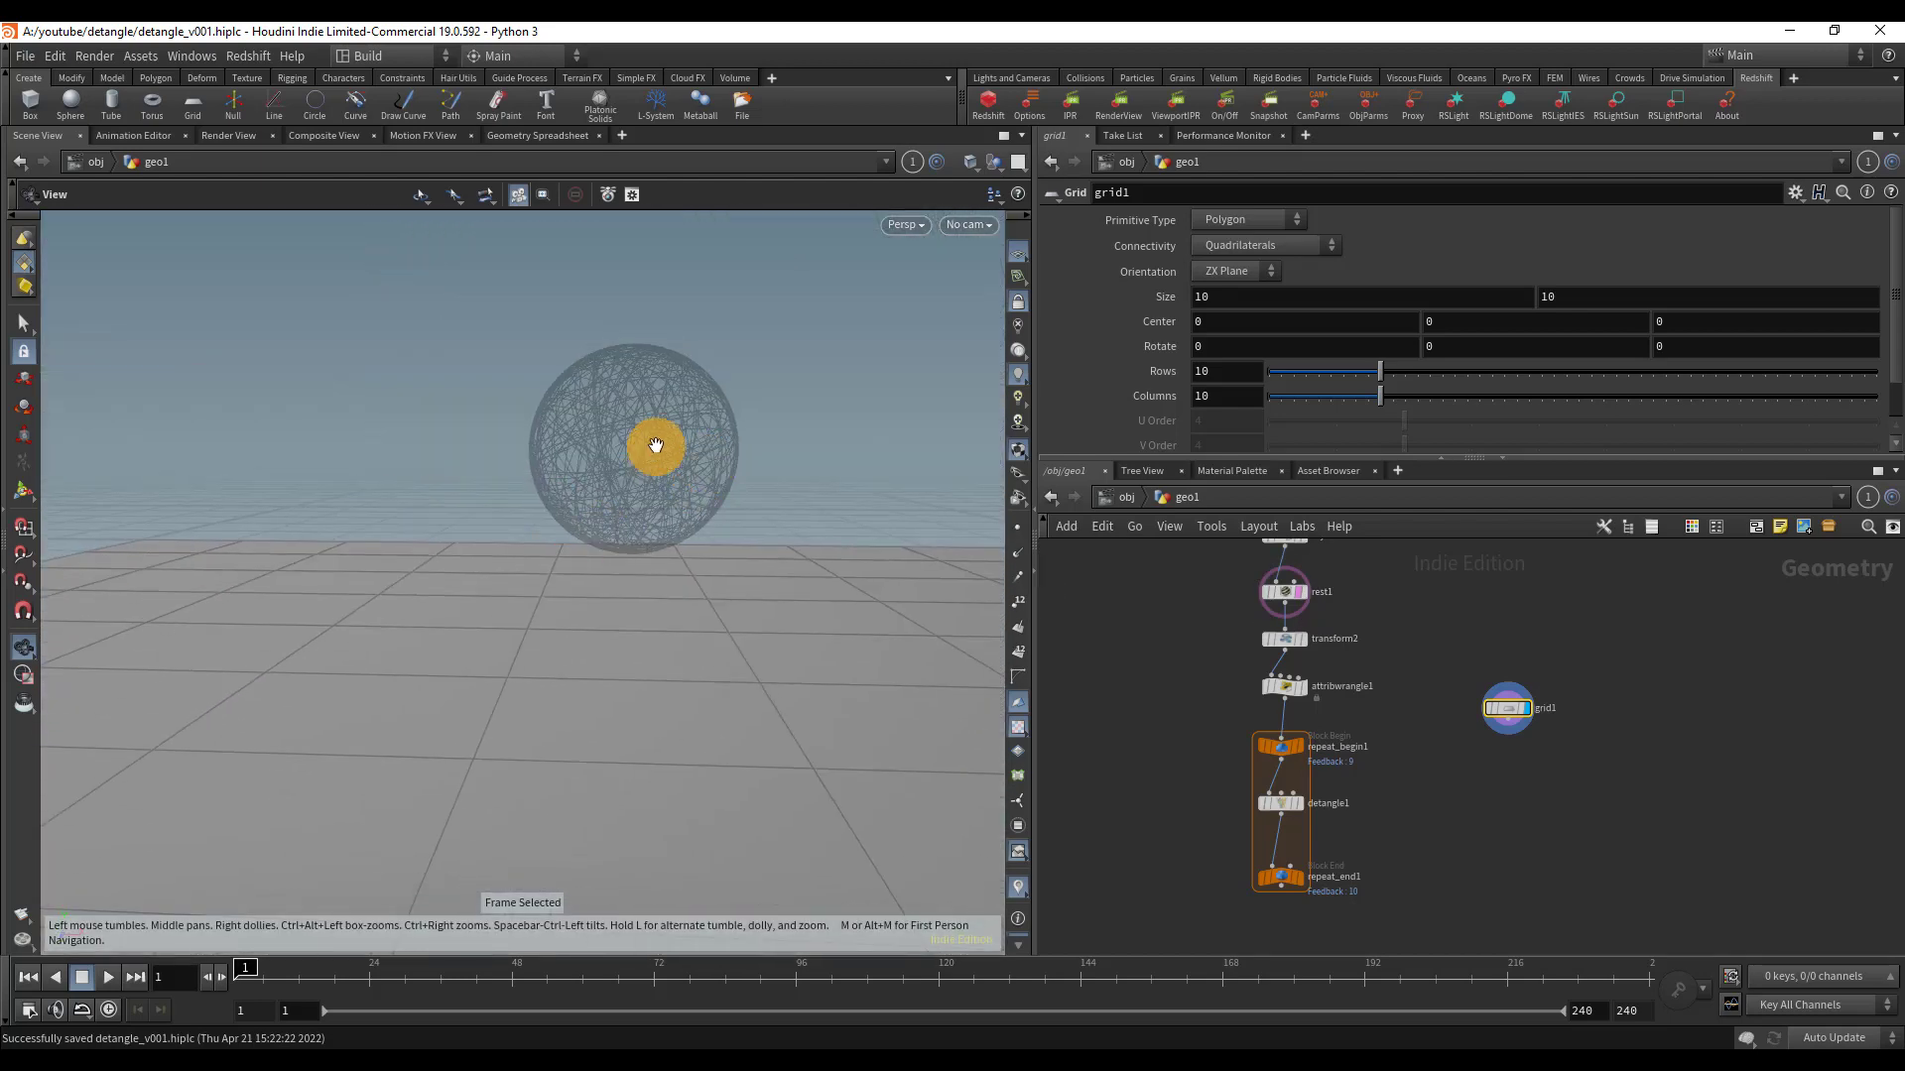
{"action": "left_click", "coordinate": [1318, 616]}
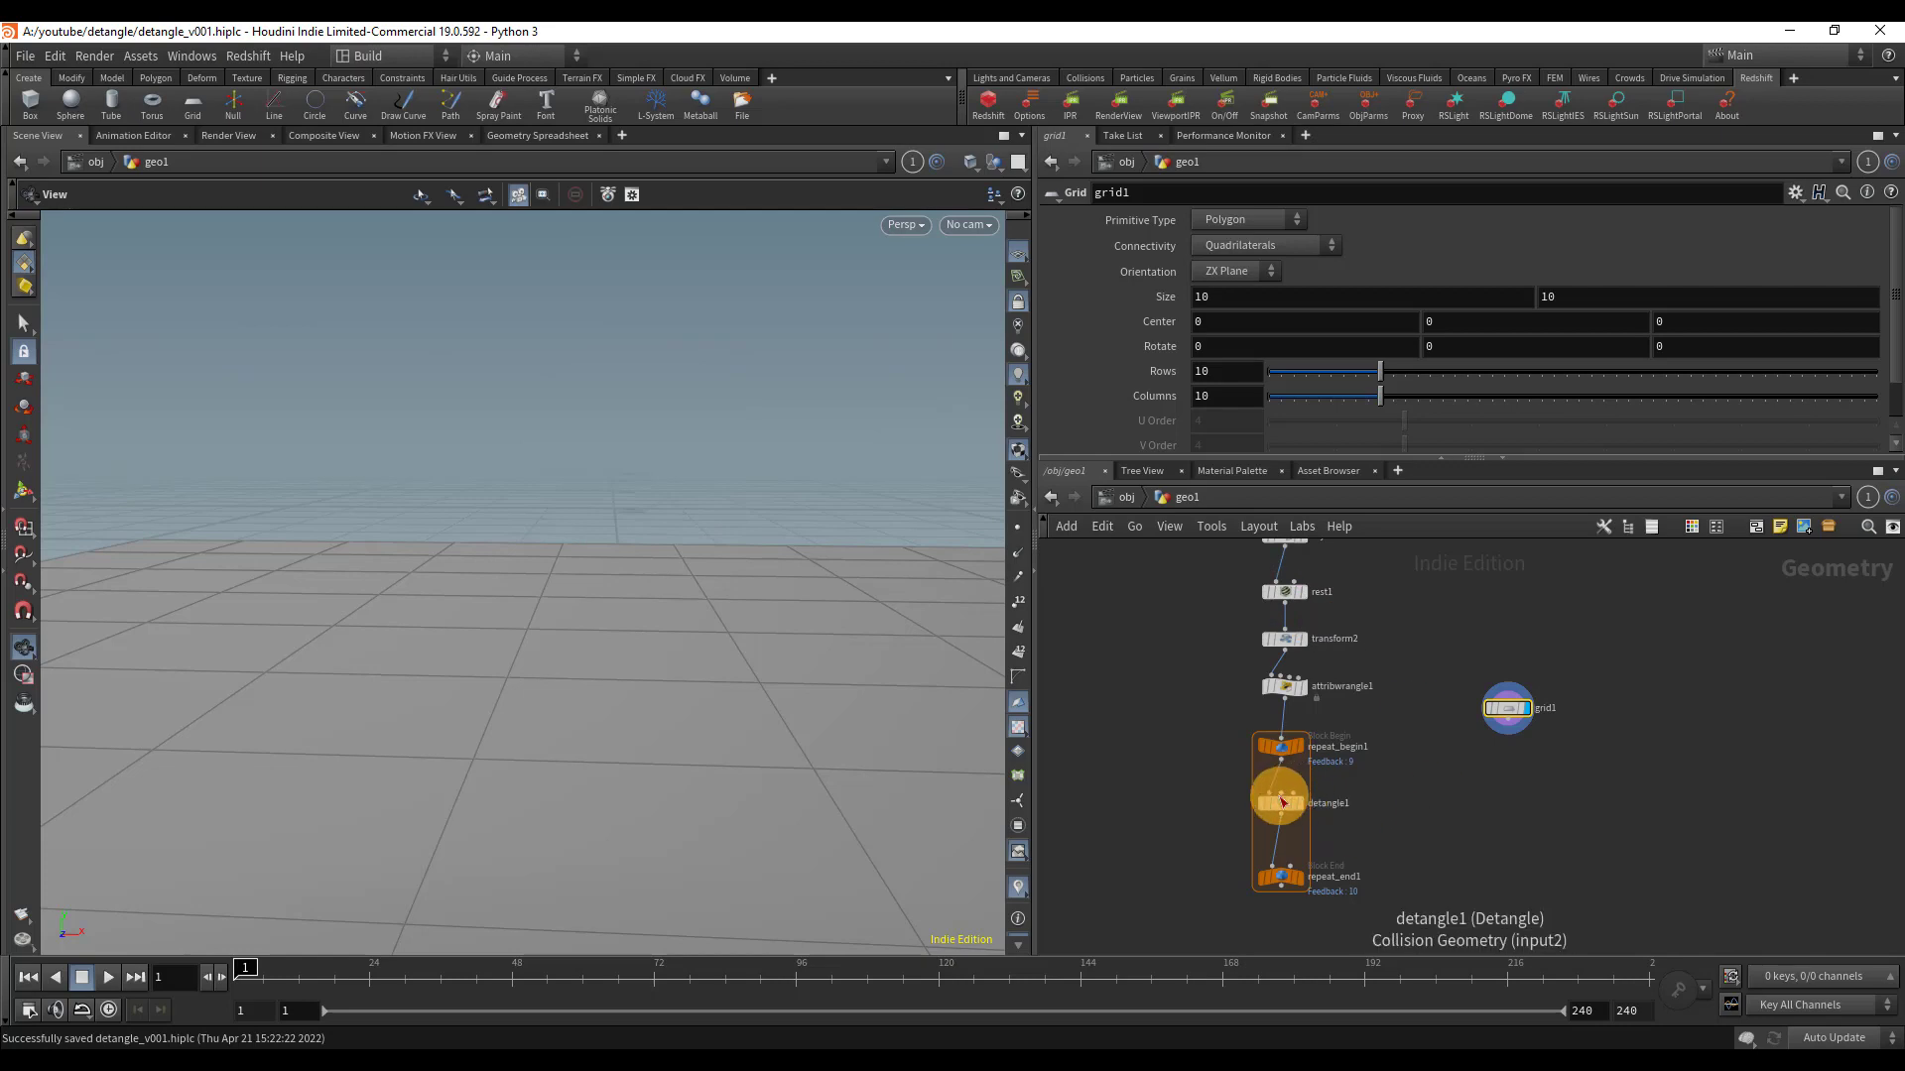
- Connect grid1 to detangle1's Collision Geometry input and display the repeat_end1 result with grid1 as a template
{"action": "left_click_drag", "start_coordinate": [1288, 793], "coordinate": [1529, 744]}
{"action": "left_click", "coordinate": [1529, 742]}
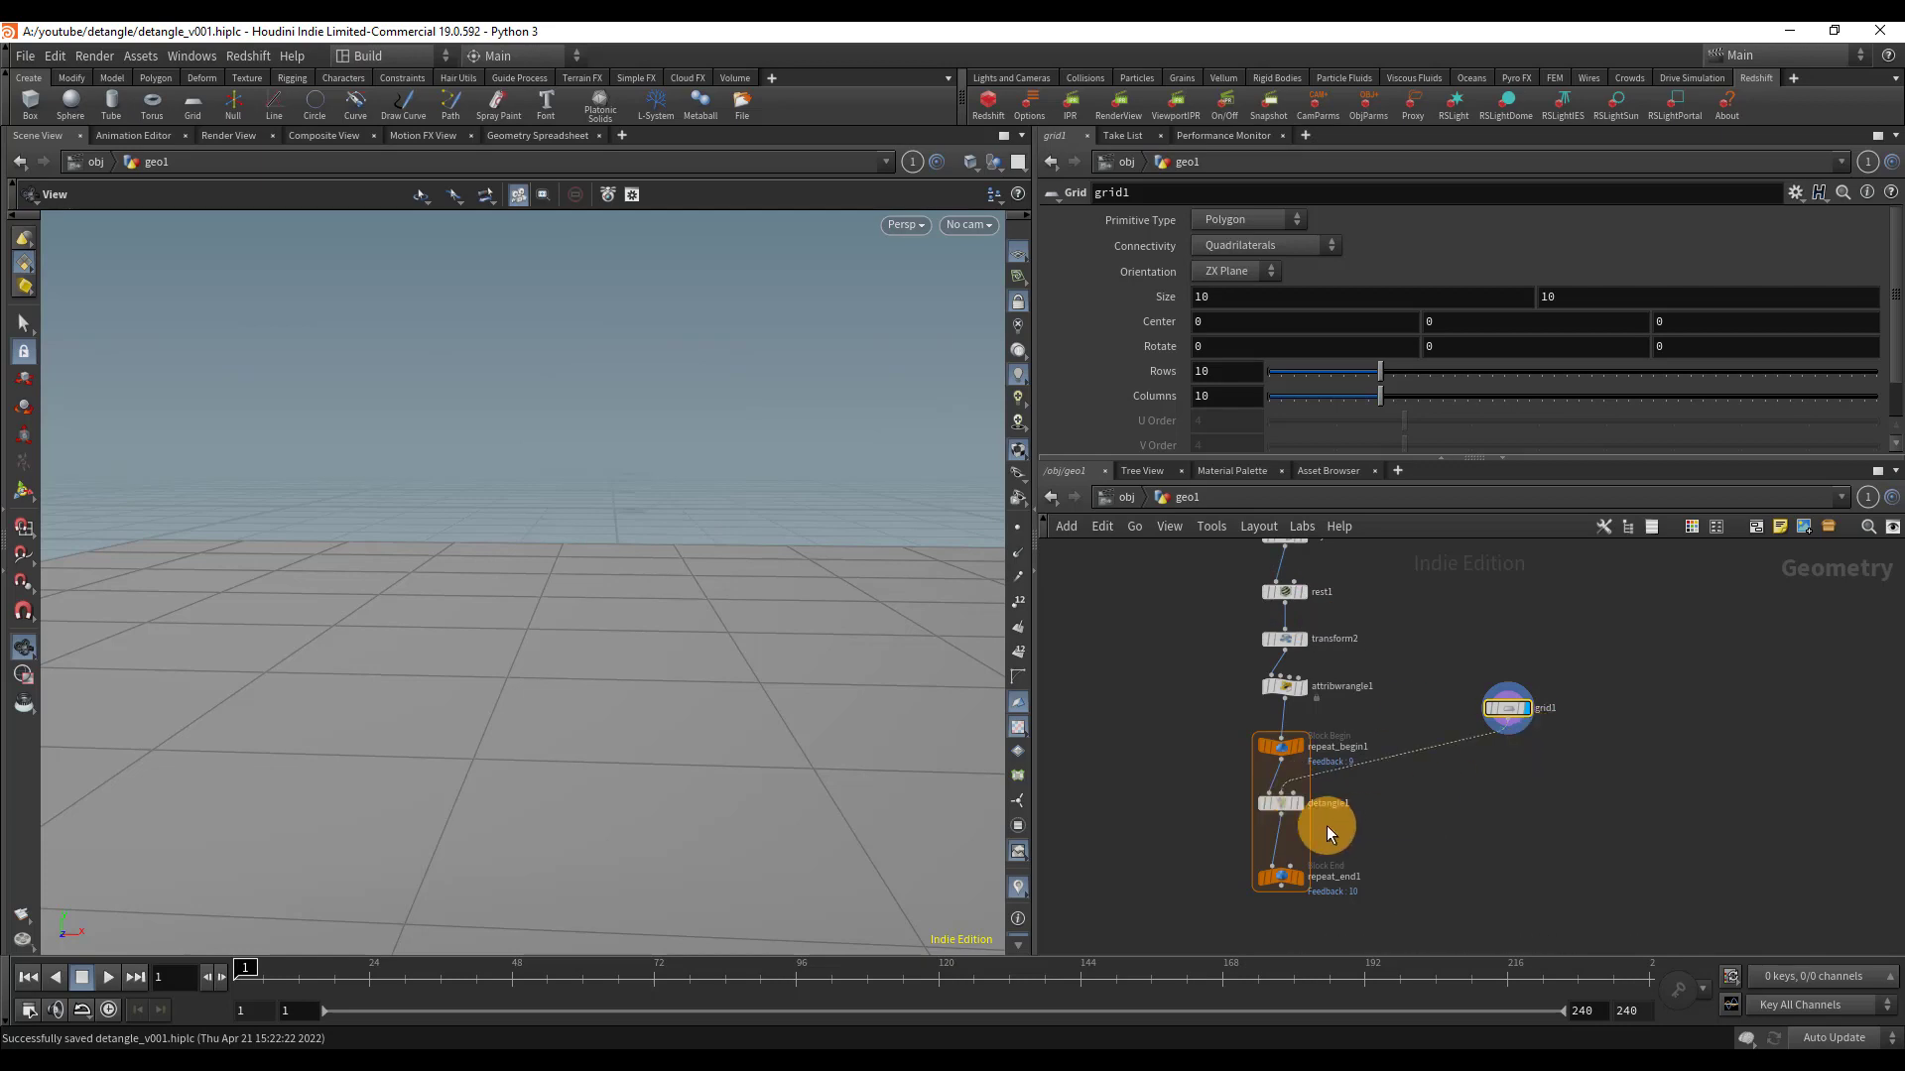
{"action": "left_click", "coordinate": [1298, 881]}
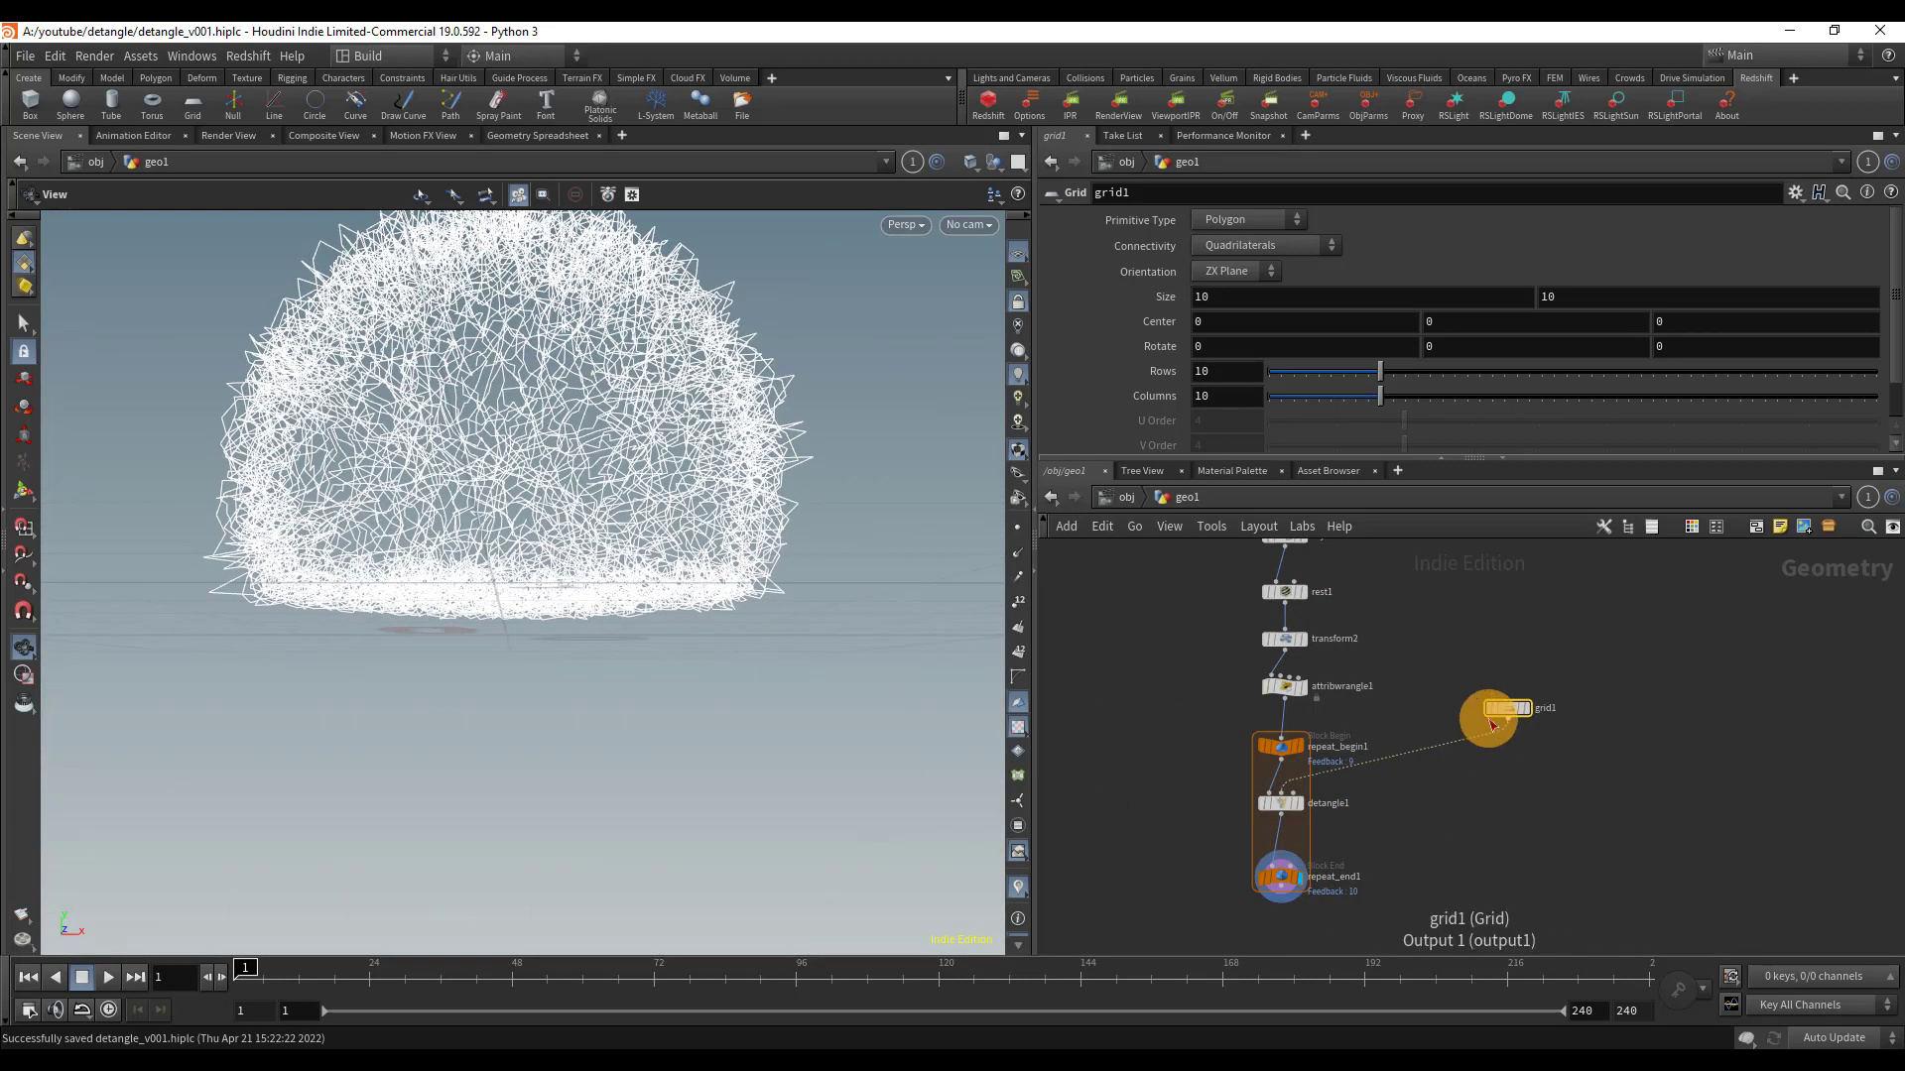
{"action": "left_click", "coordinate": [1535, 734]}
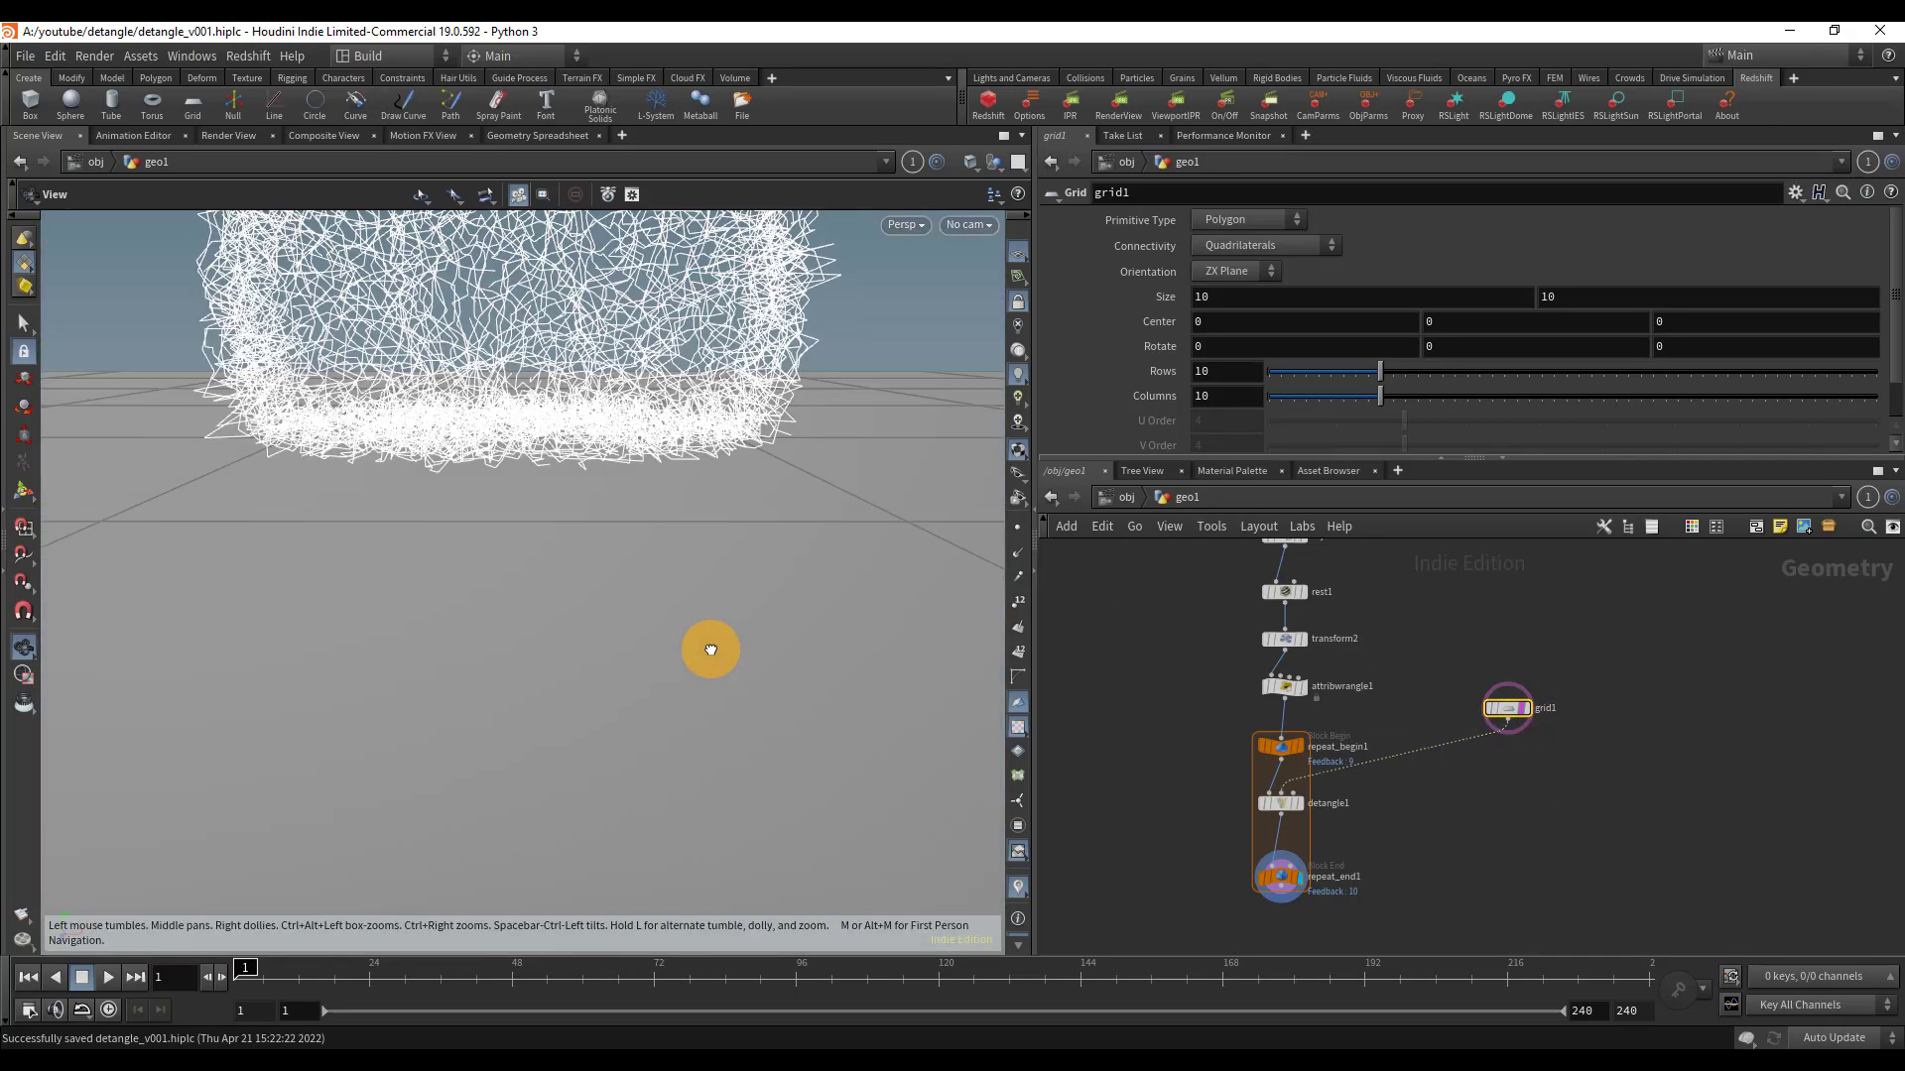
{"action": "left_click_drag", "start_coordinate": [705, 645], "coordinate": [535, 472]}
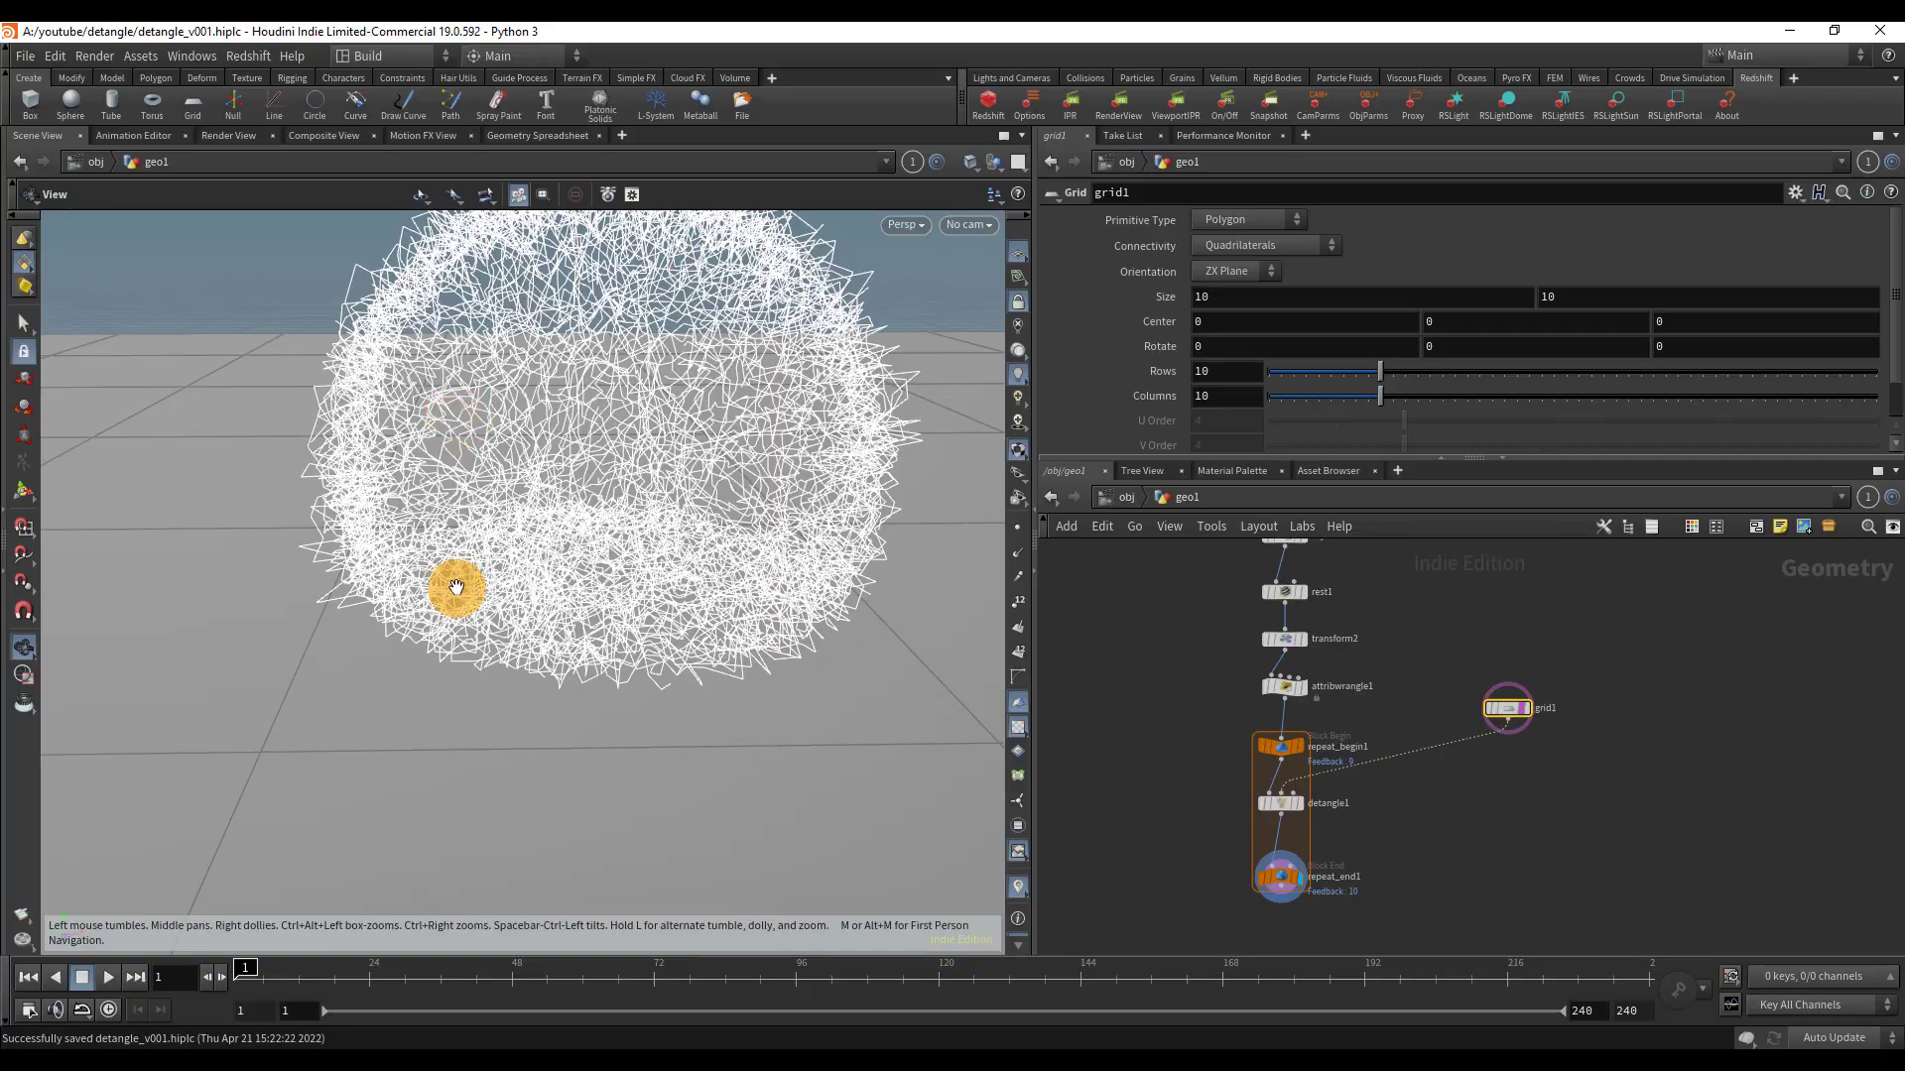
{"action": "right_click_drag", "start_coordinate": [608, 509], "coordinate": [820, 421]}
{"action": "key", "text": "h"}
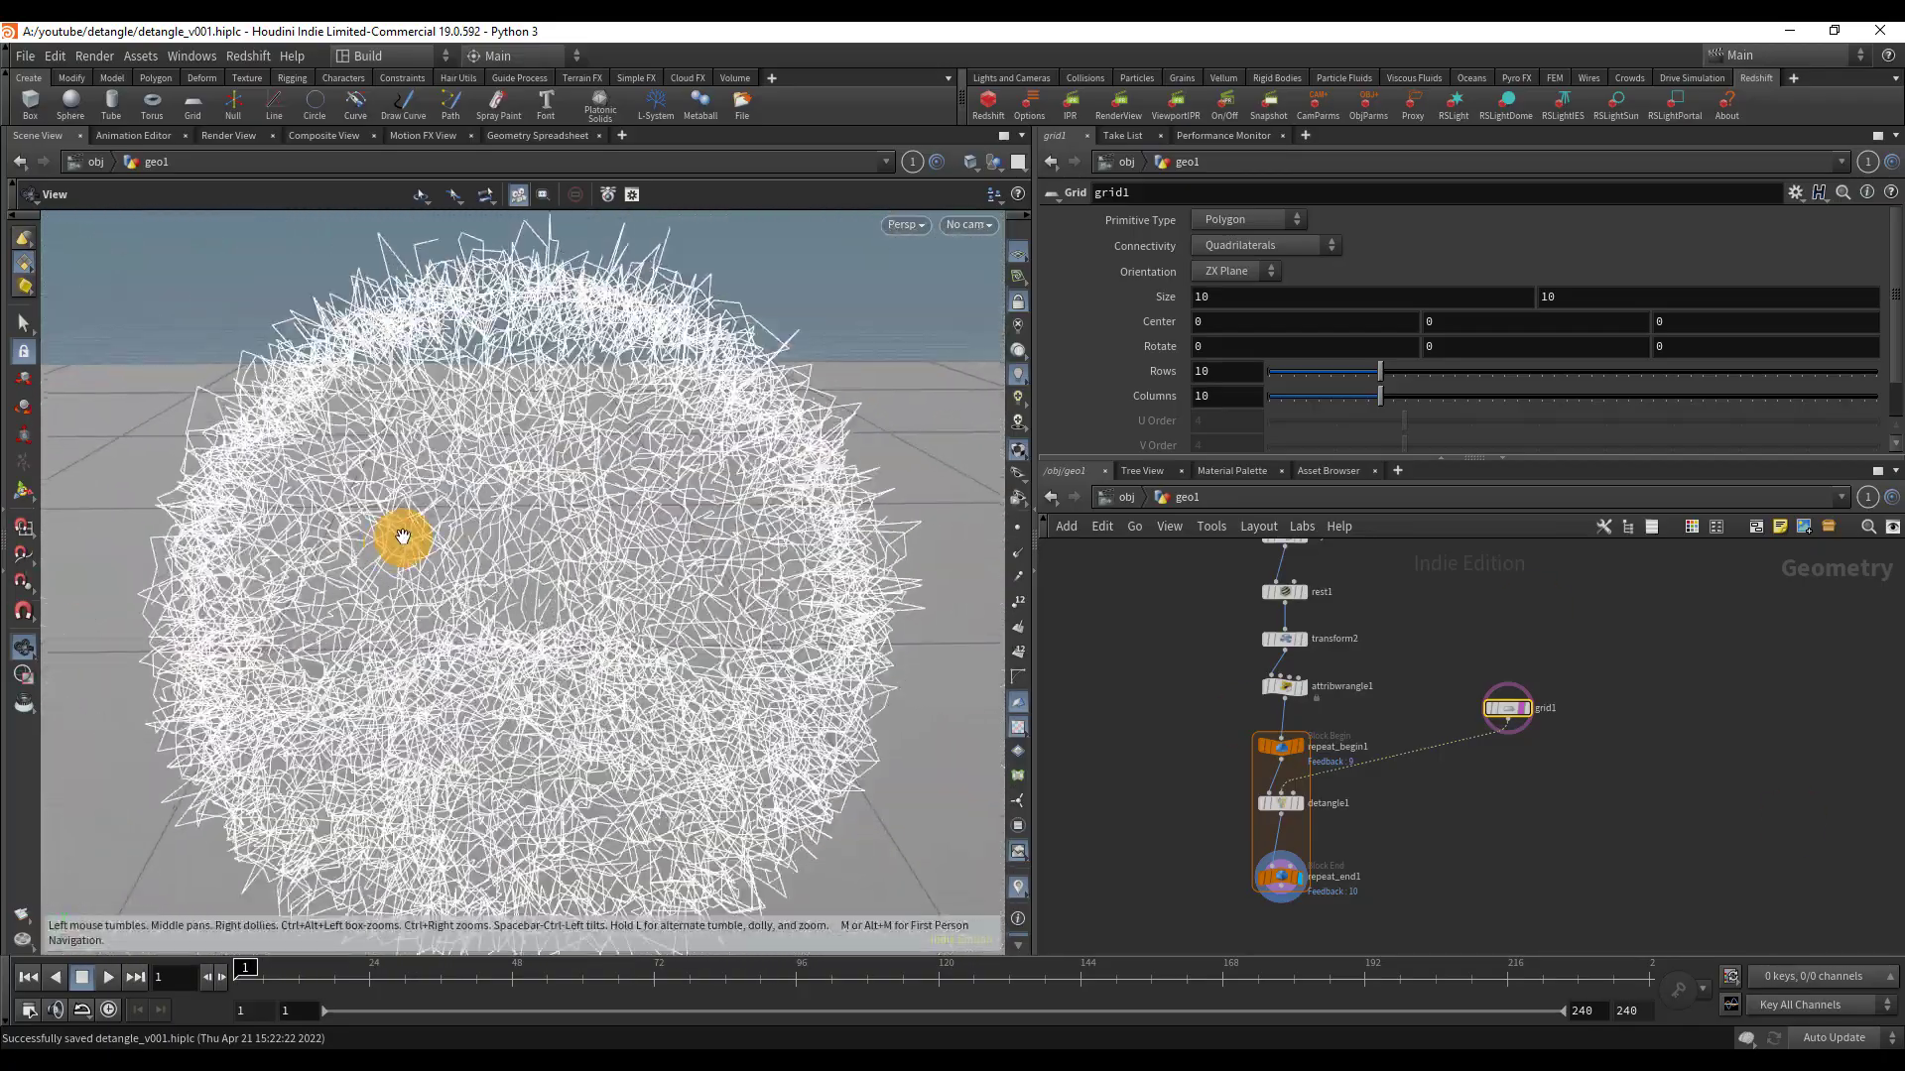
- Set resample1's maximum segments to 150 and inspect the denser curves against the grid
{"action": "middle_click_drag", "start_coordinate": [1397, 633], "coordinate": [1395, 746]}
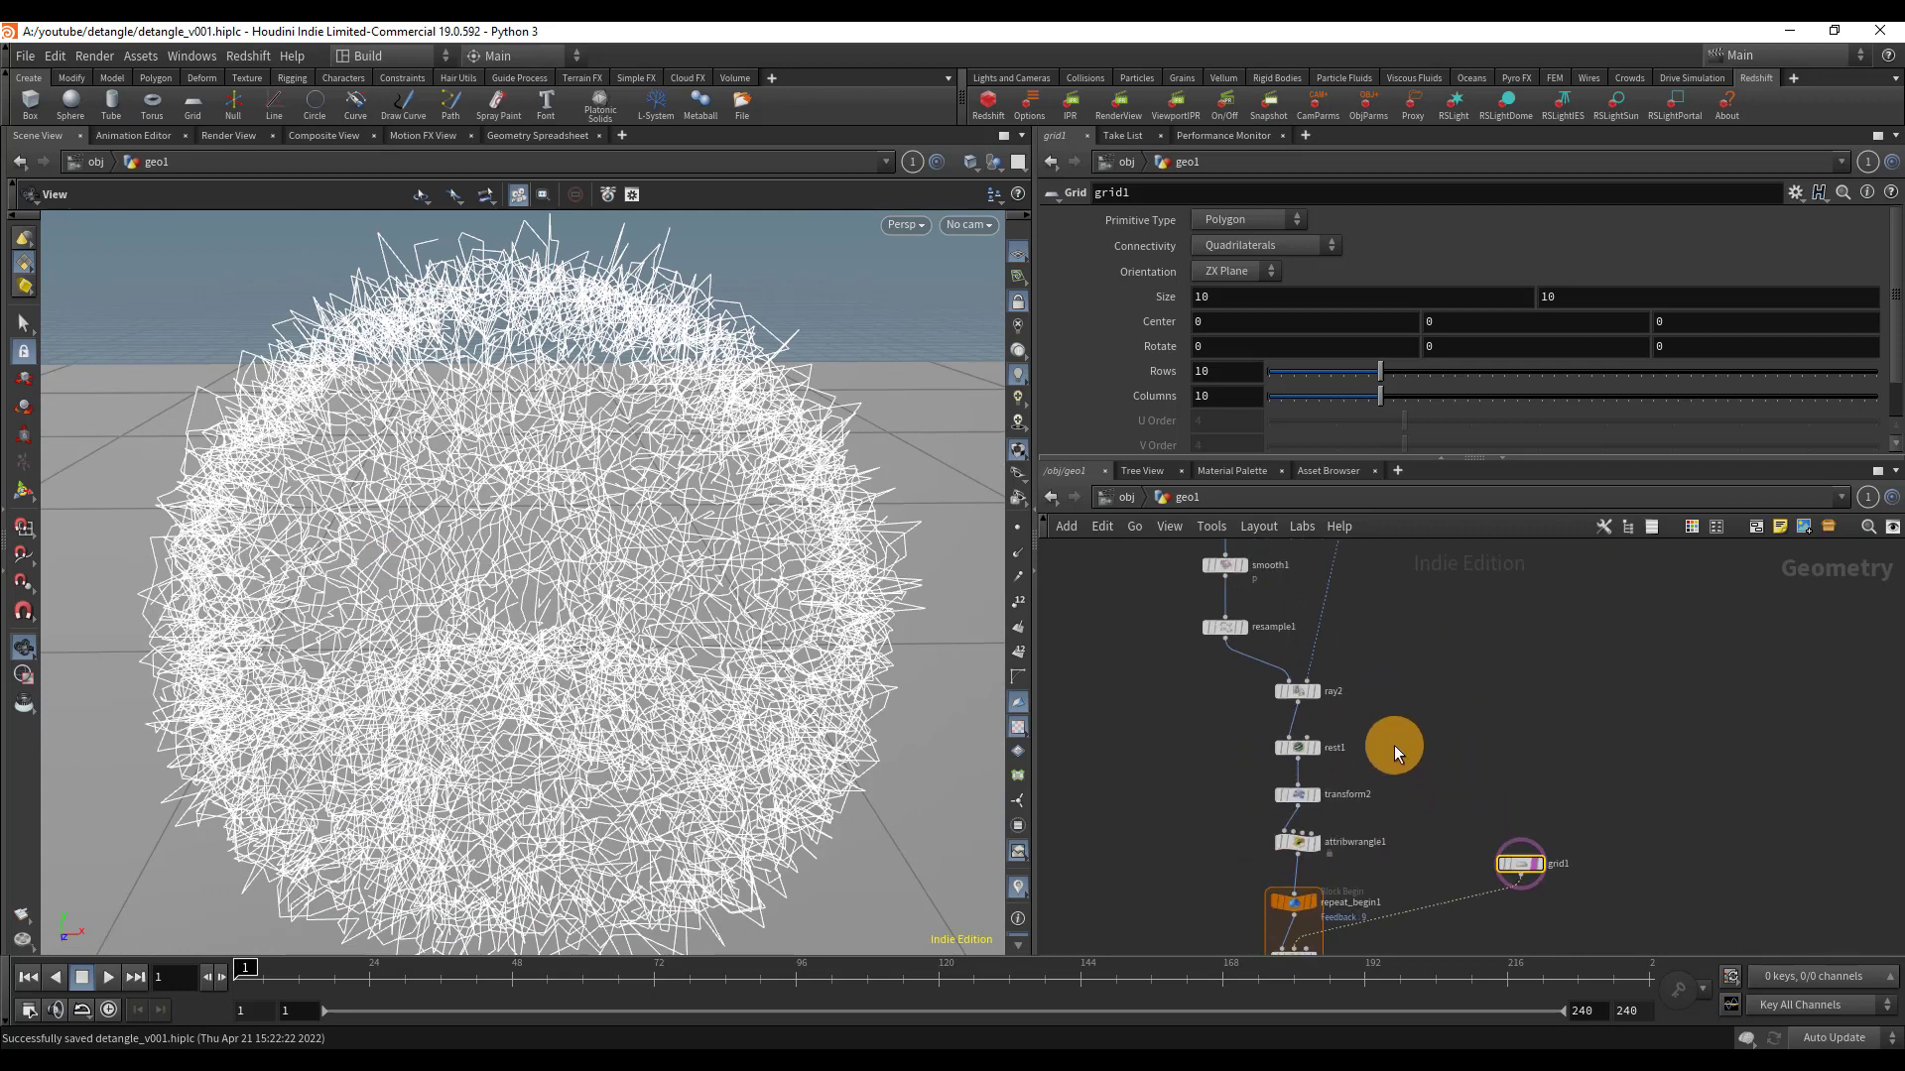
{"action": "left_click", "coordinate": [1278, 610]}
{"action": "left_click", "coordinate": [1232, 351]}
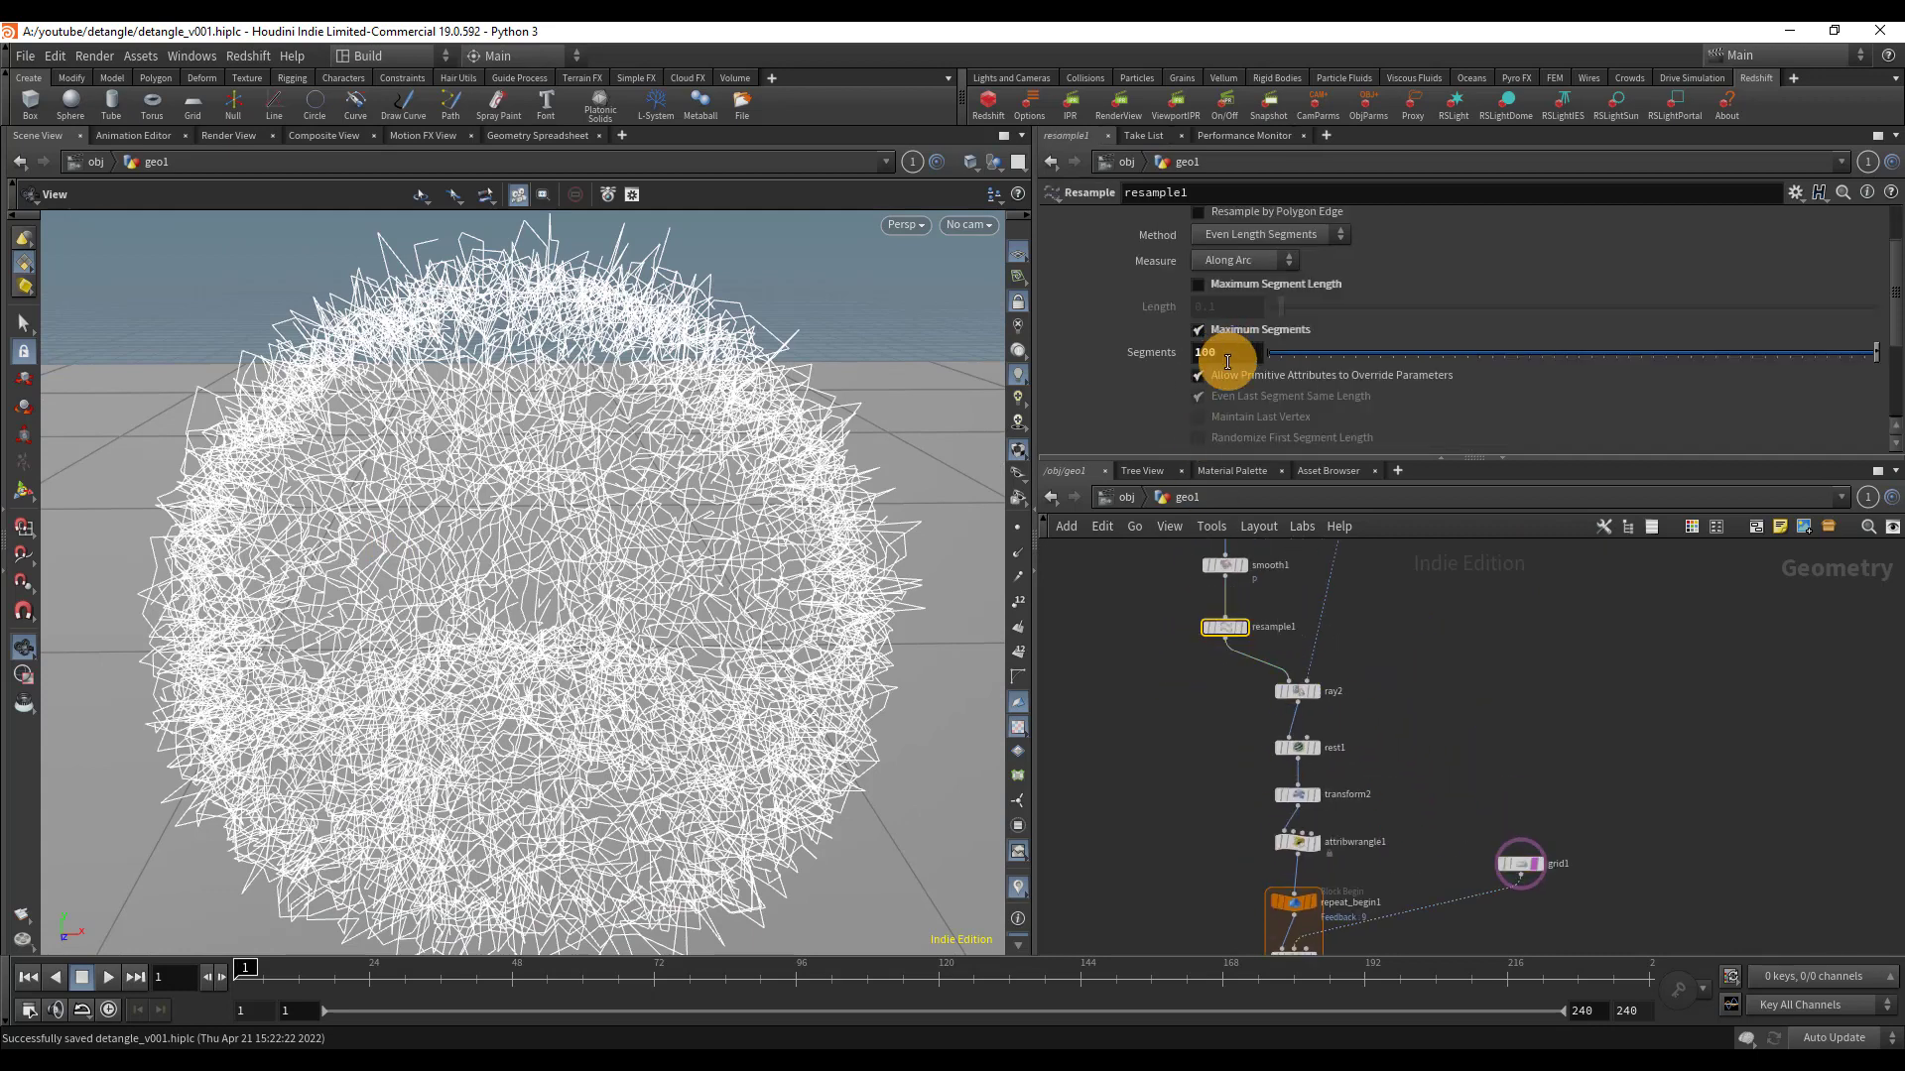
{"action": "left_click", "coordinate": [1227, 361]}
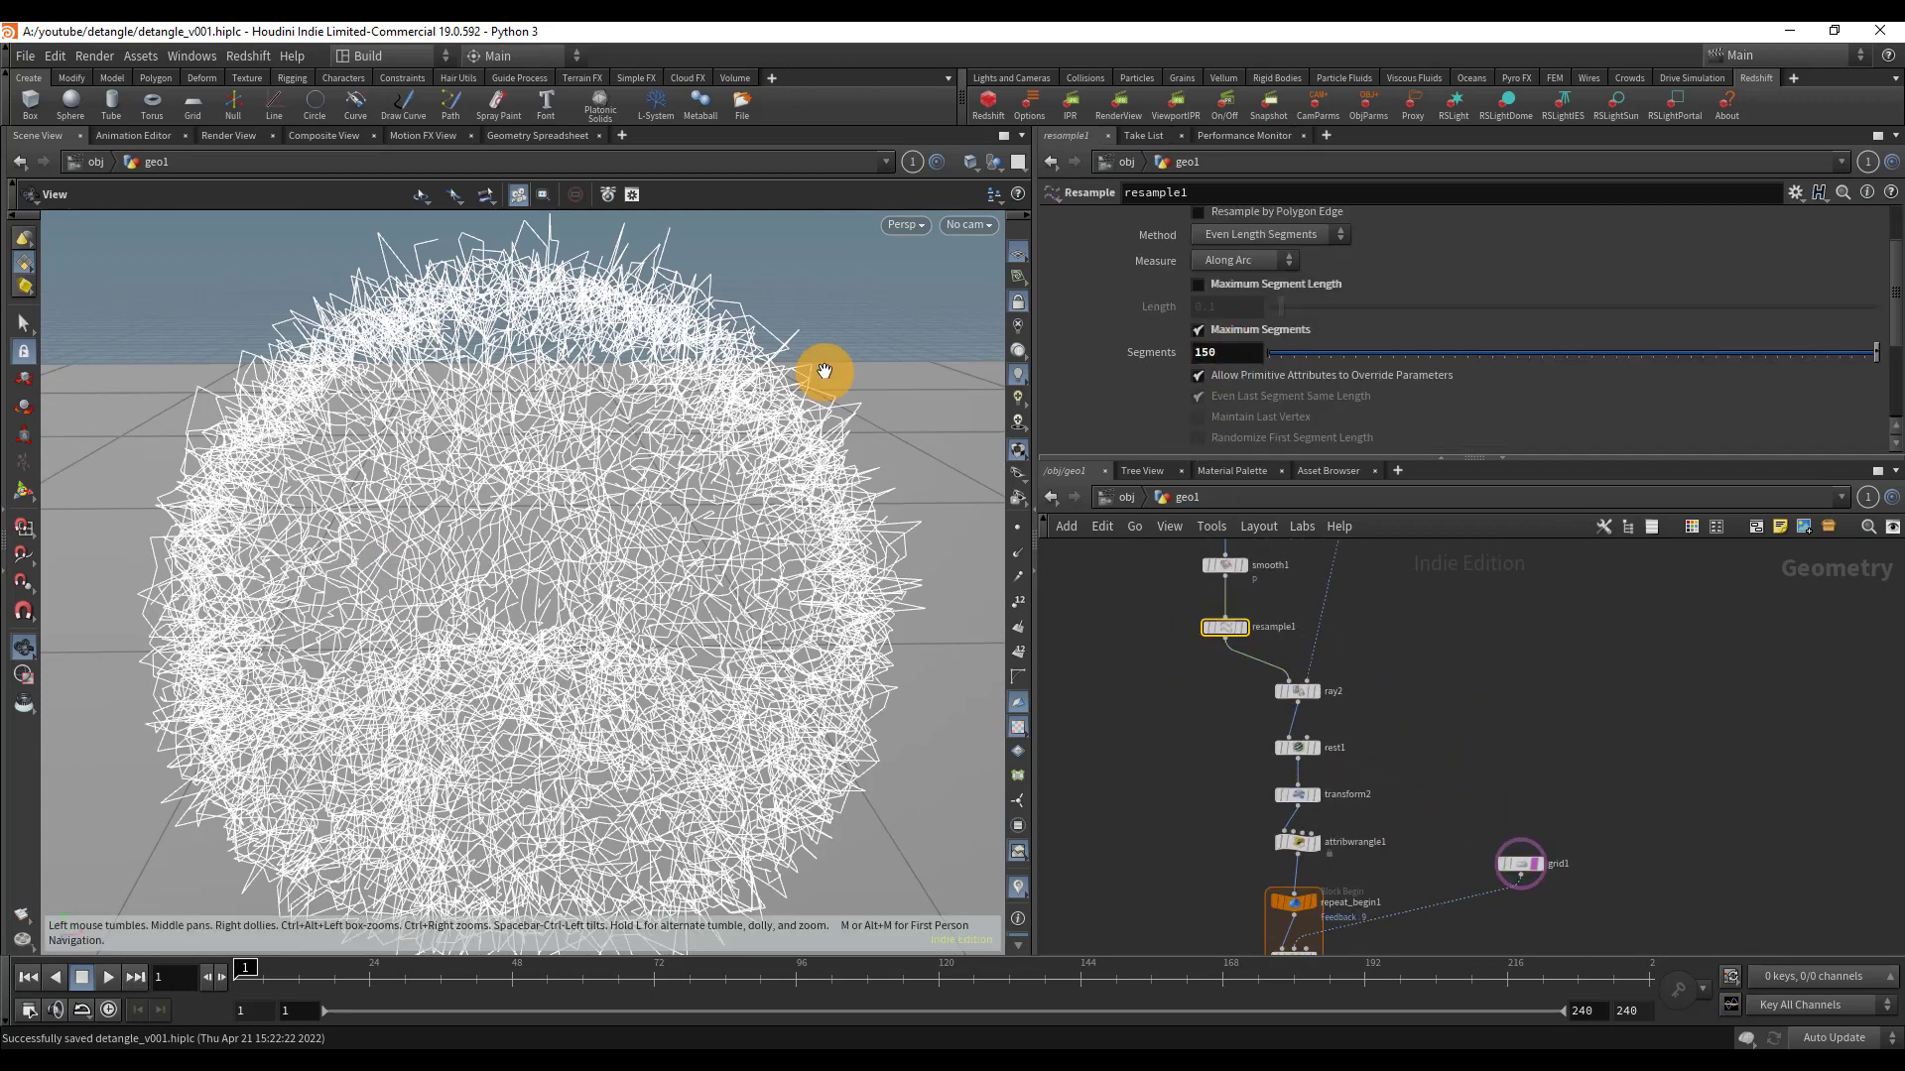
{"action": "scroll", "coordinate": [710, 553], "scroll_direction": "down", "scroll_amount": 5}
{"action": "scroll", "coordinate": [850, 421], "scroll_direction": "up", "scroll_amount": 5}
{"action": "scroll", "coordinate": [461, 427], "scroll_direction": "up", "scroll_amount": 5}
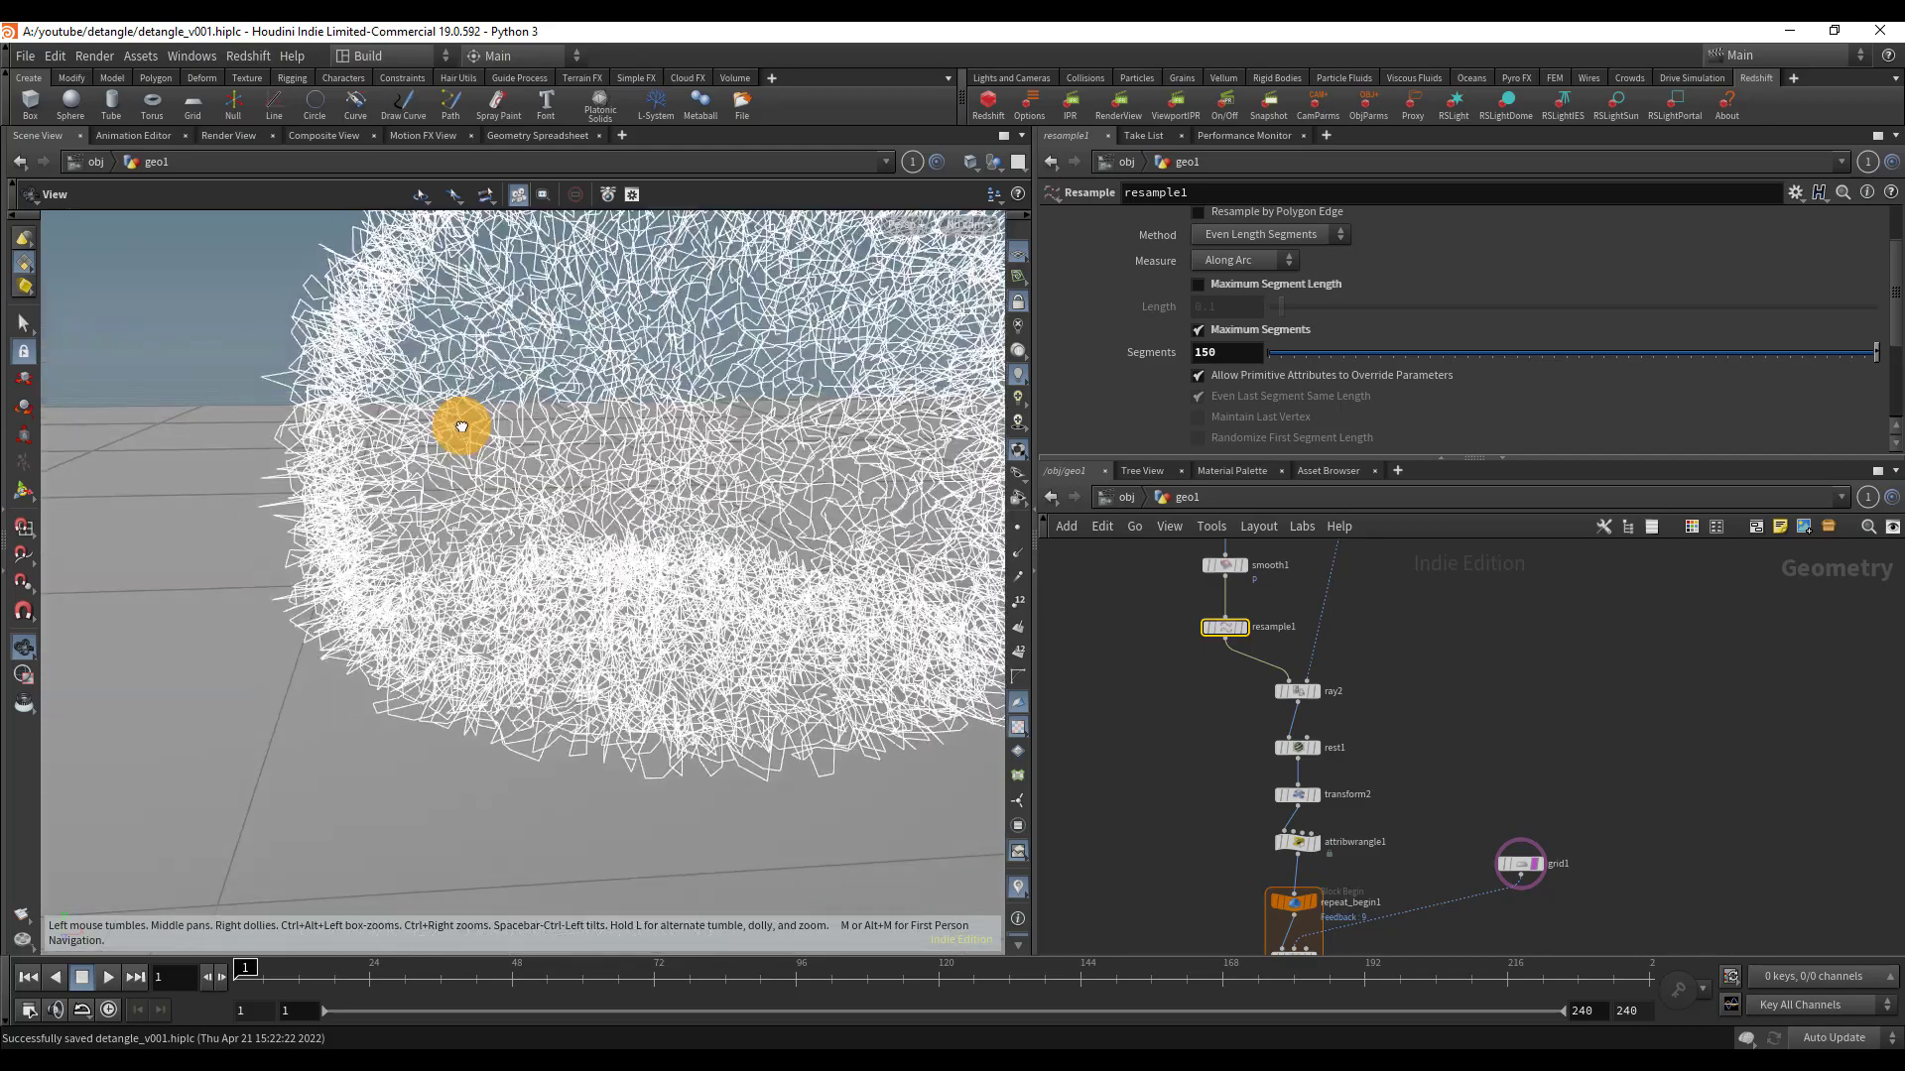
{"action": "scroll", "coordinate": [461, 427], "scroll_direction": "up", "scroll_amount": 3}
{"action": "scroll", "coordinate": [628, 357], "scroll_direction": "down", "scroll_amount": 5}
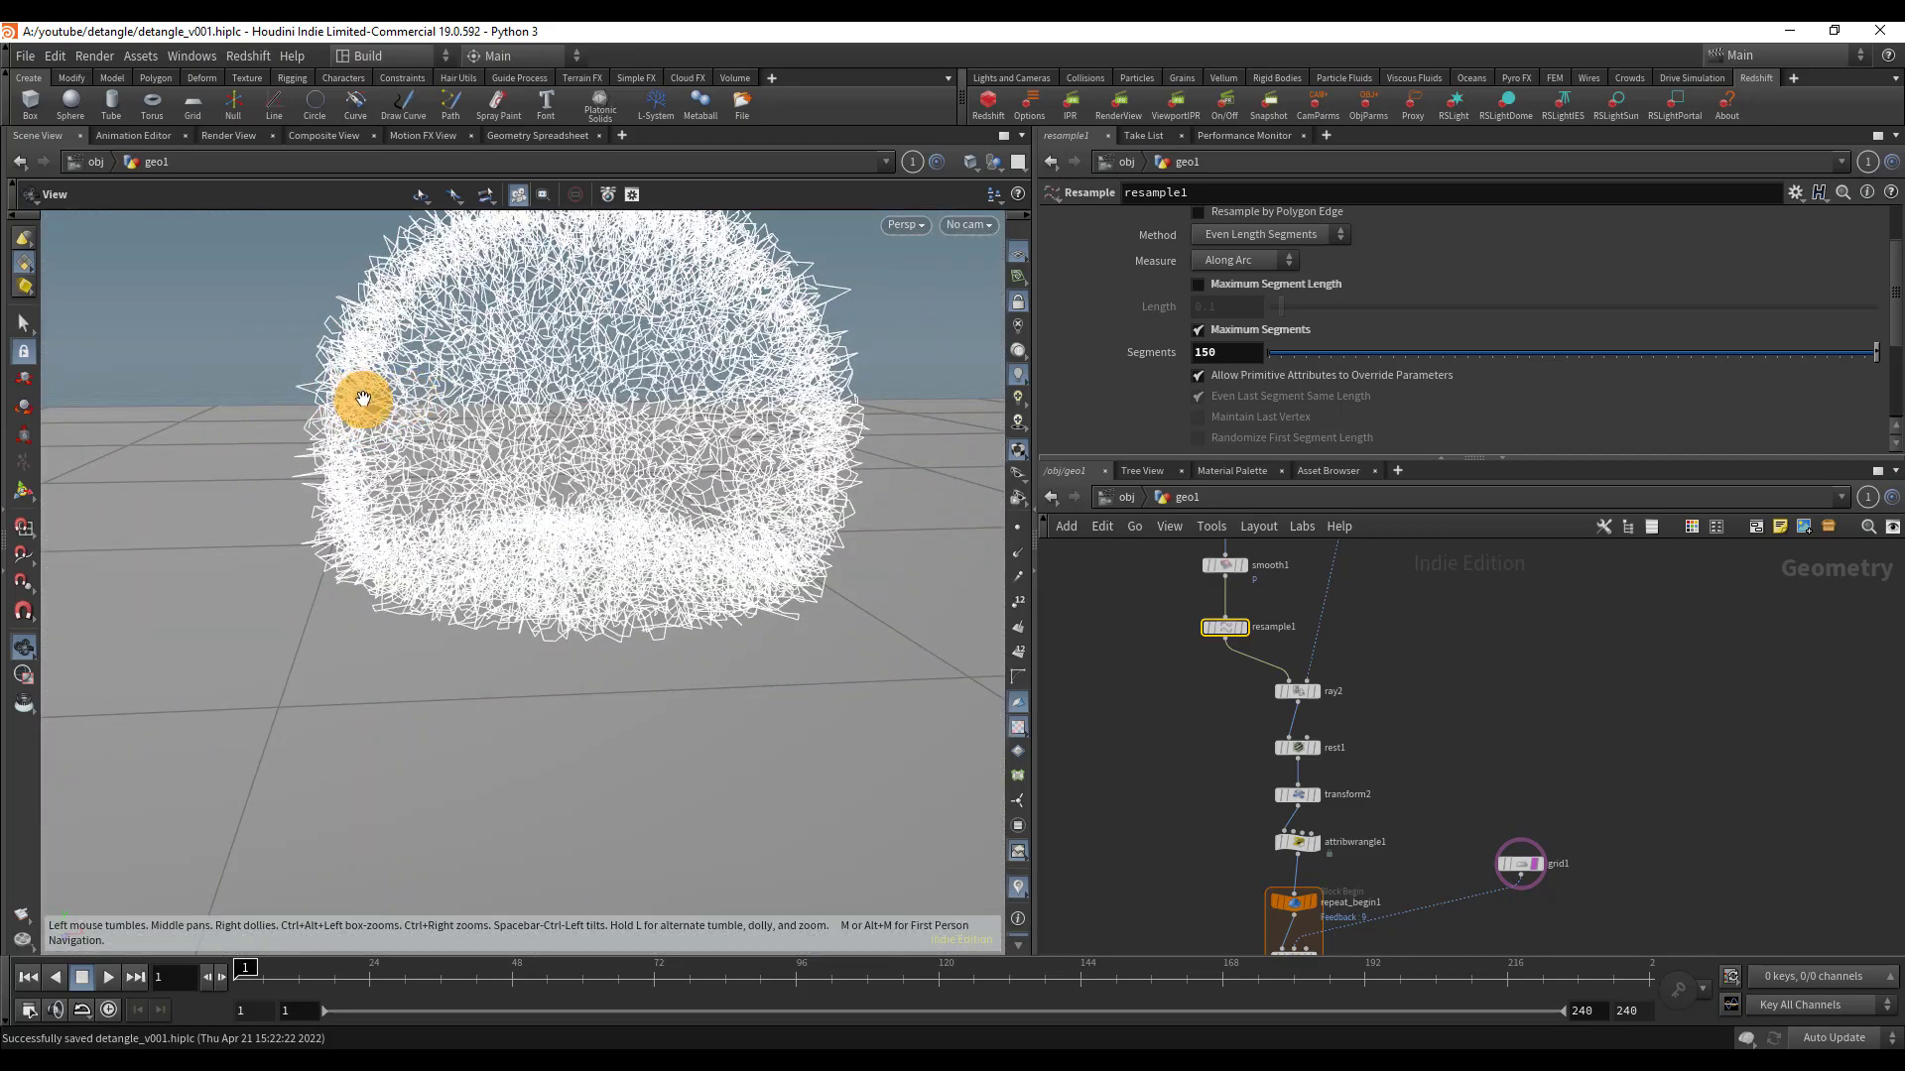
- Set the Iterations of repeat_end1 to 5
{"action": "scroll", "coordinate": [1290, 700], "scroll_direction": "up", "scroll_amount": 3}
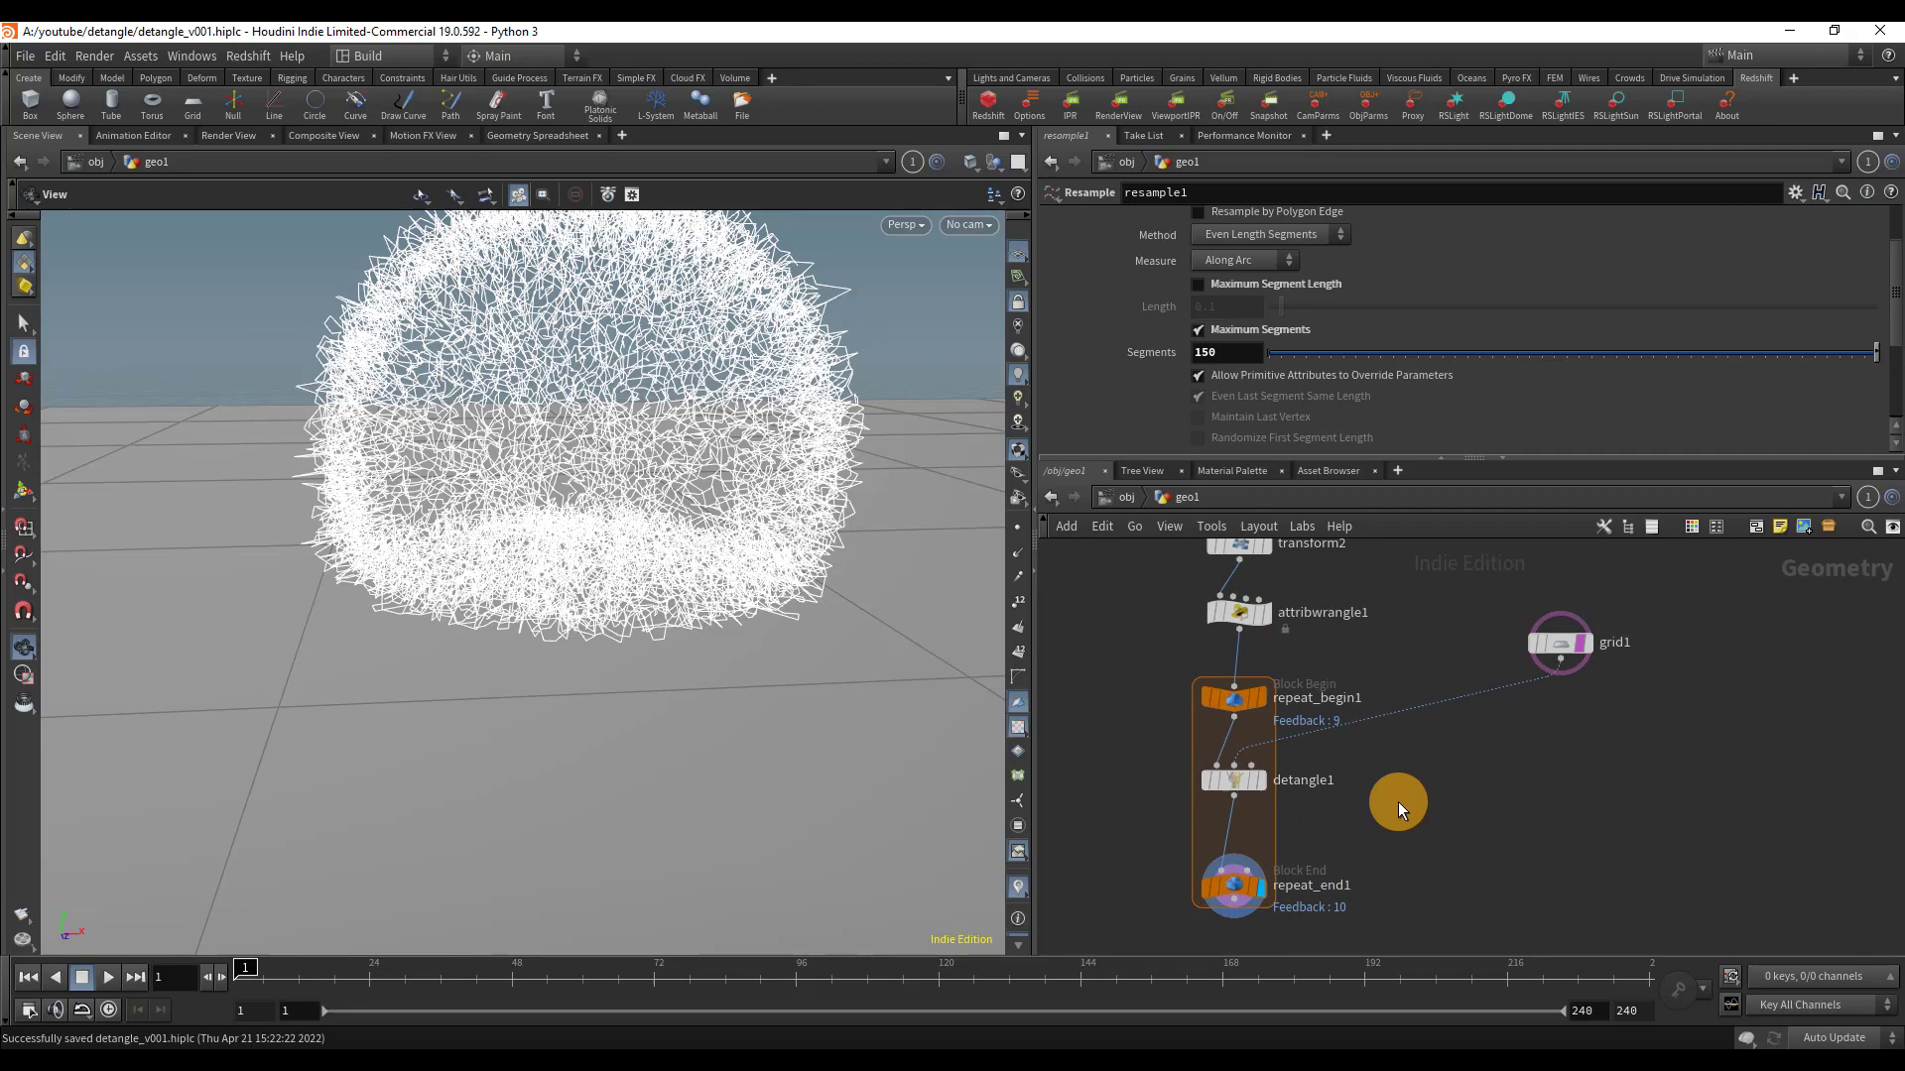
{"action": "left_click", "coordinate": [1330, 872]}
{"action": "left_click", "coordinate": [1229, 271]}
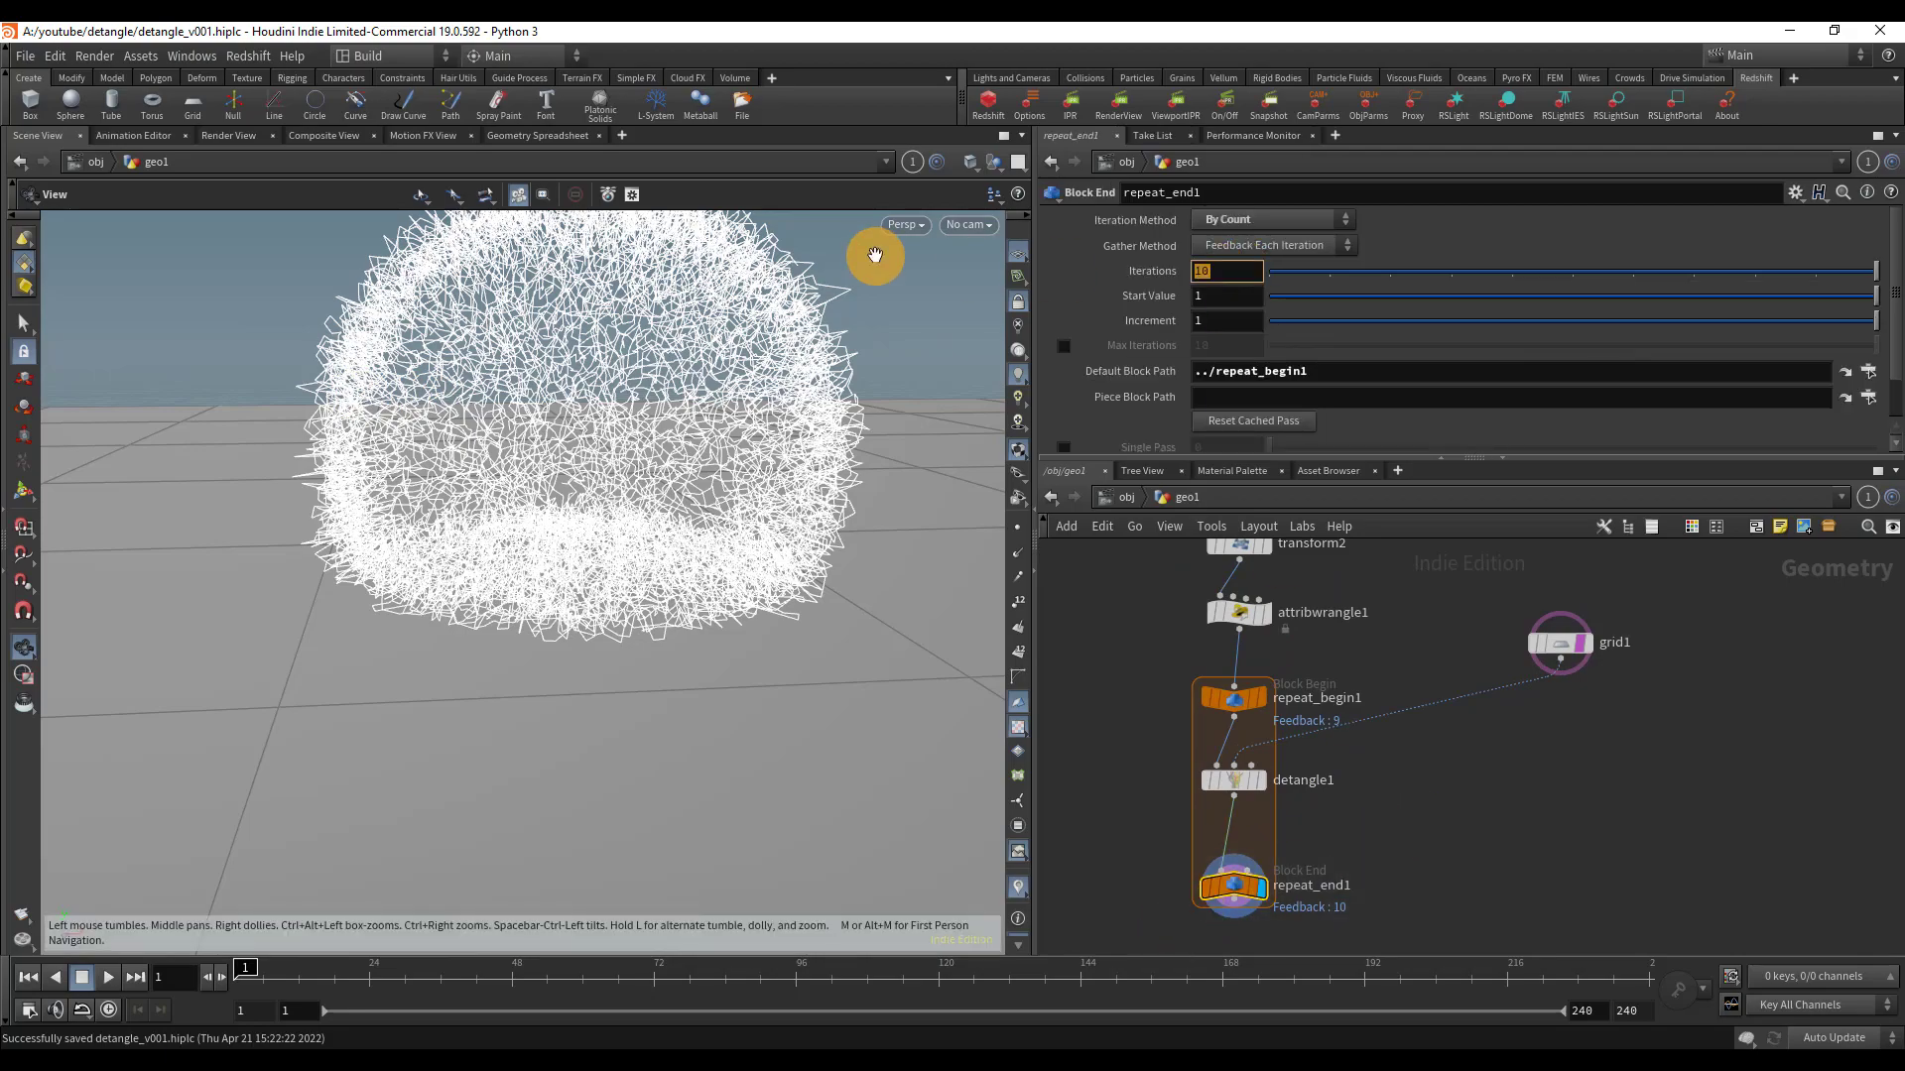
{"action": "type", "text": "5"}
{"action": "key", "text": "Return"}
{"action": "right_click_drag", "start_coordinate": [539, 429], "coordinate": [967, 521]}
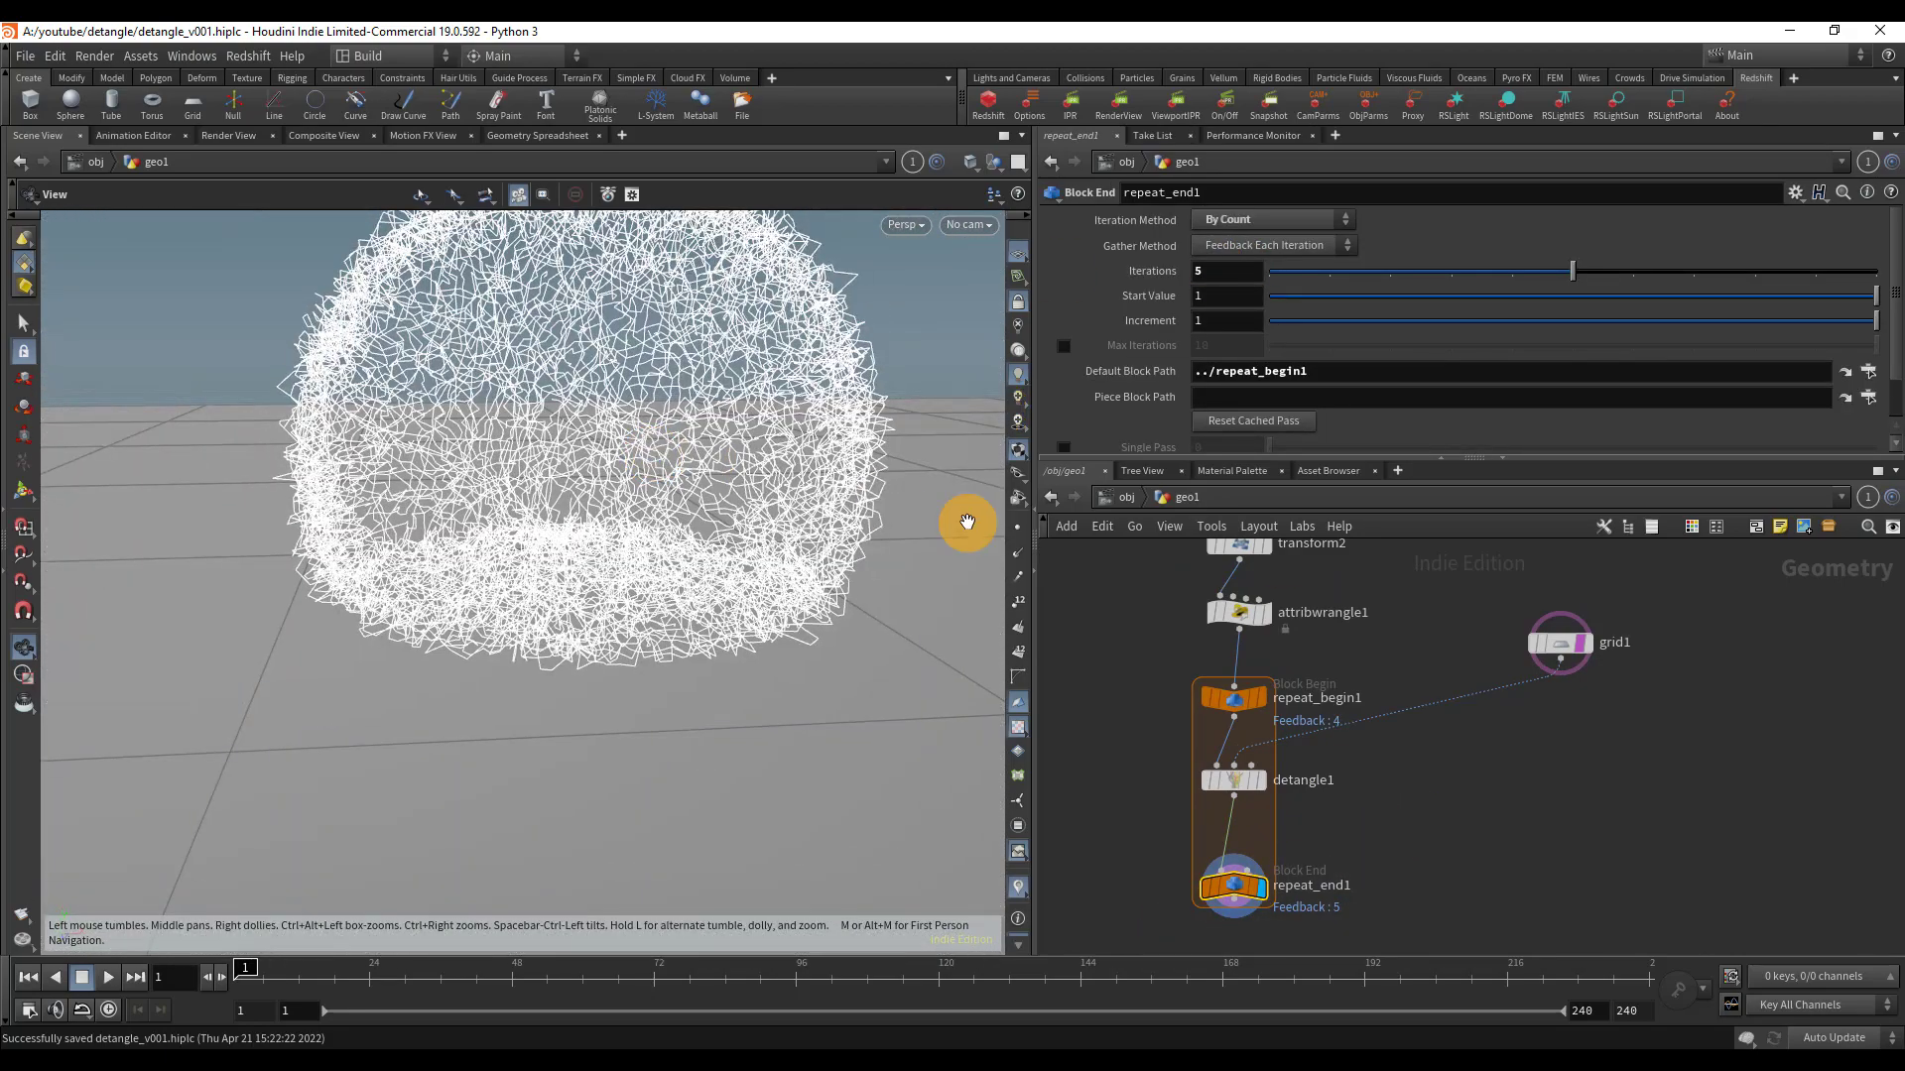
- Add a Resample node after repeat_end1 and display its result
{"action": "scroll", "coordinate": [1479, 748], "scroll_direction": "down", "scroll_amount": 5}
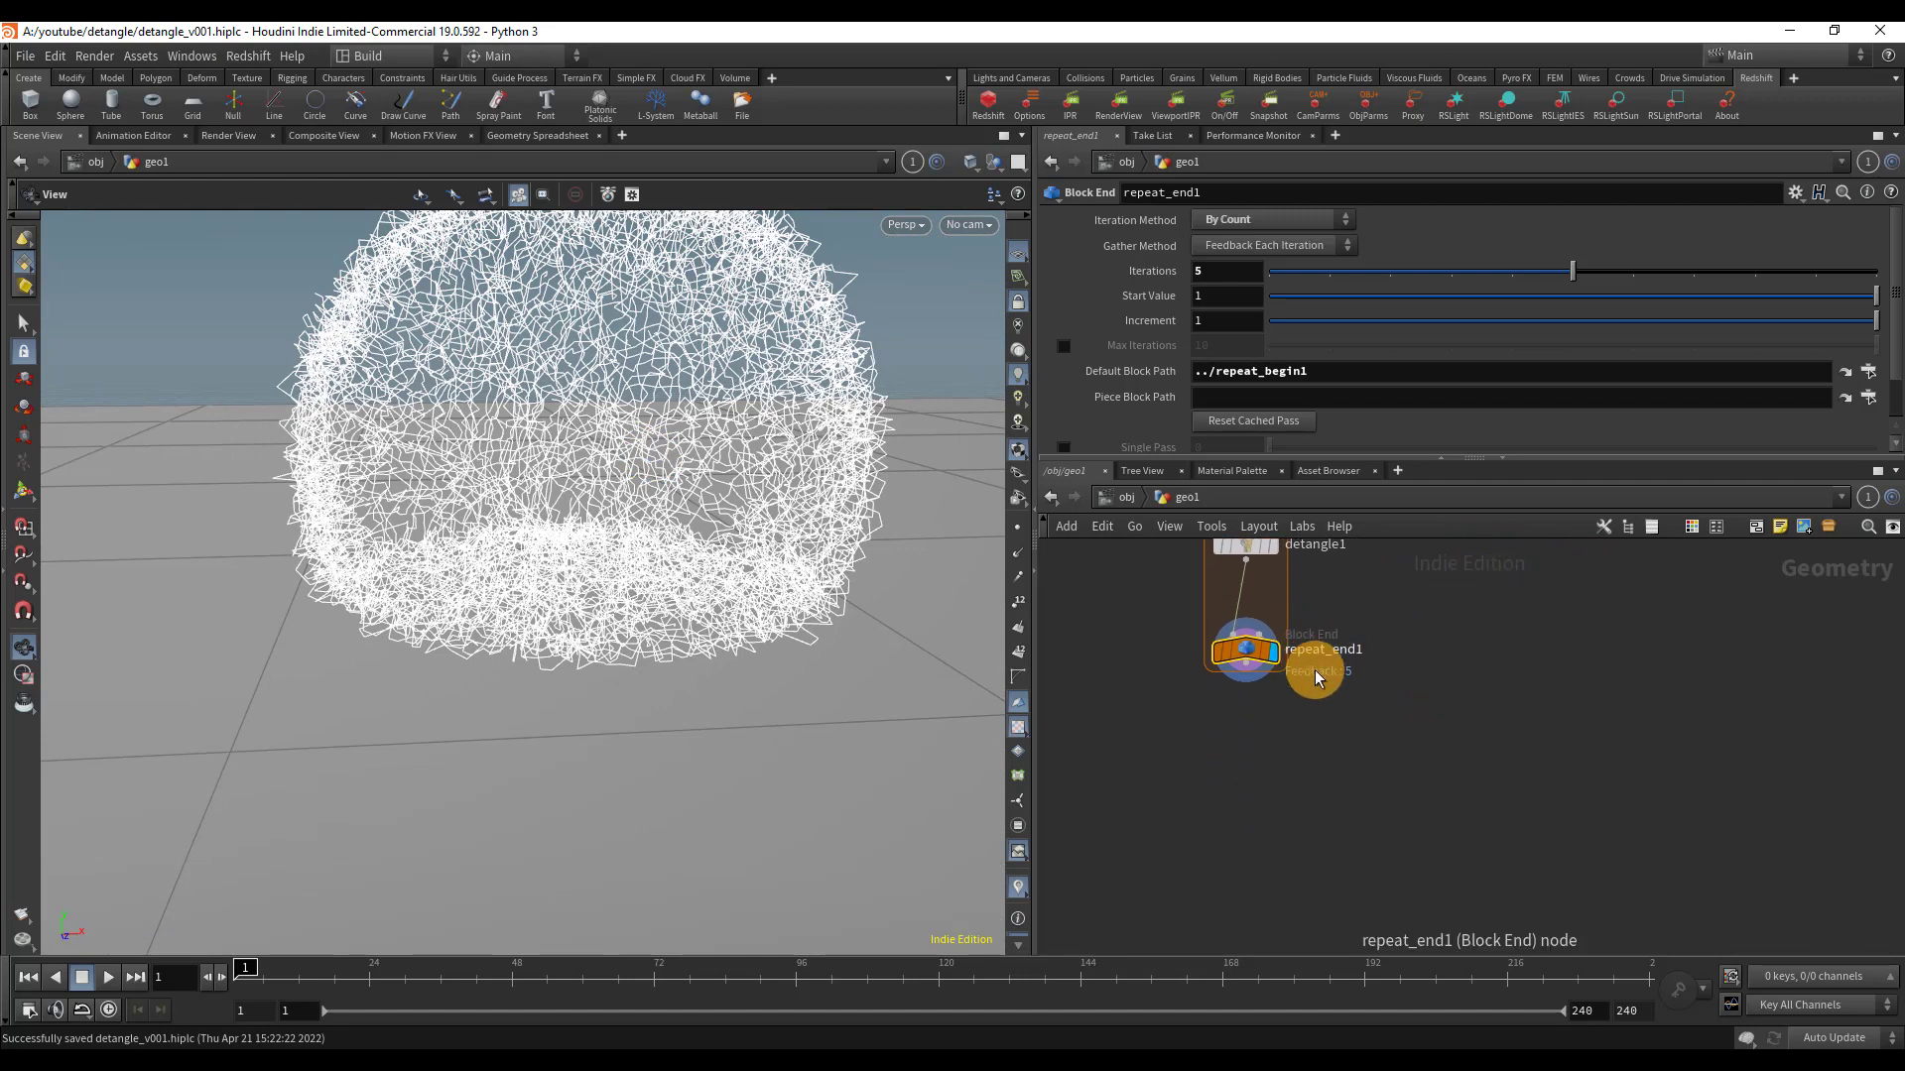
{"action": "left_click_drag", "start_coordinate": [1245, 650], "coordinate": [1245, 637]}
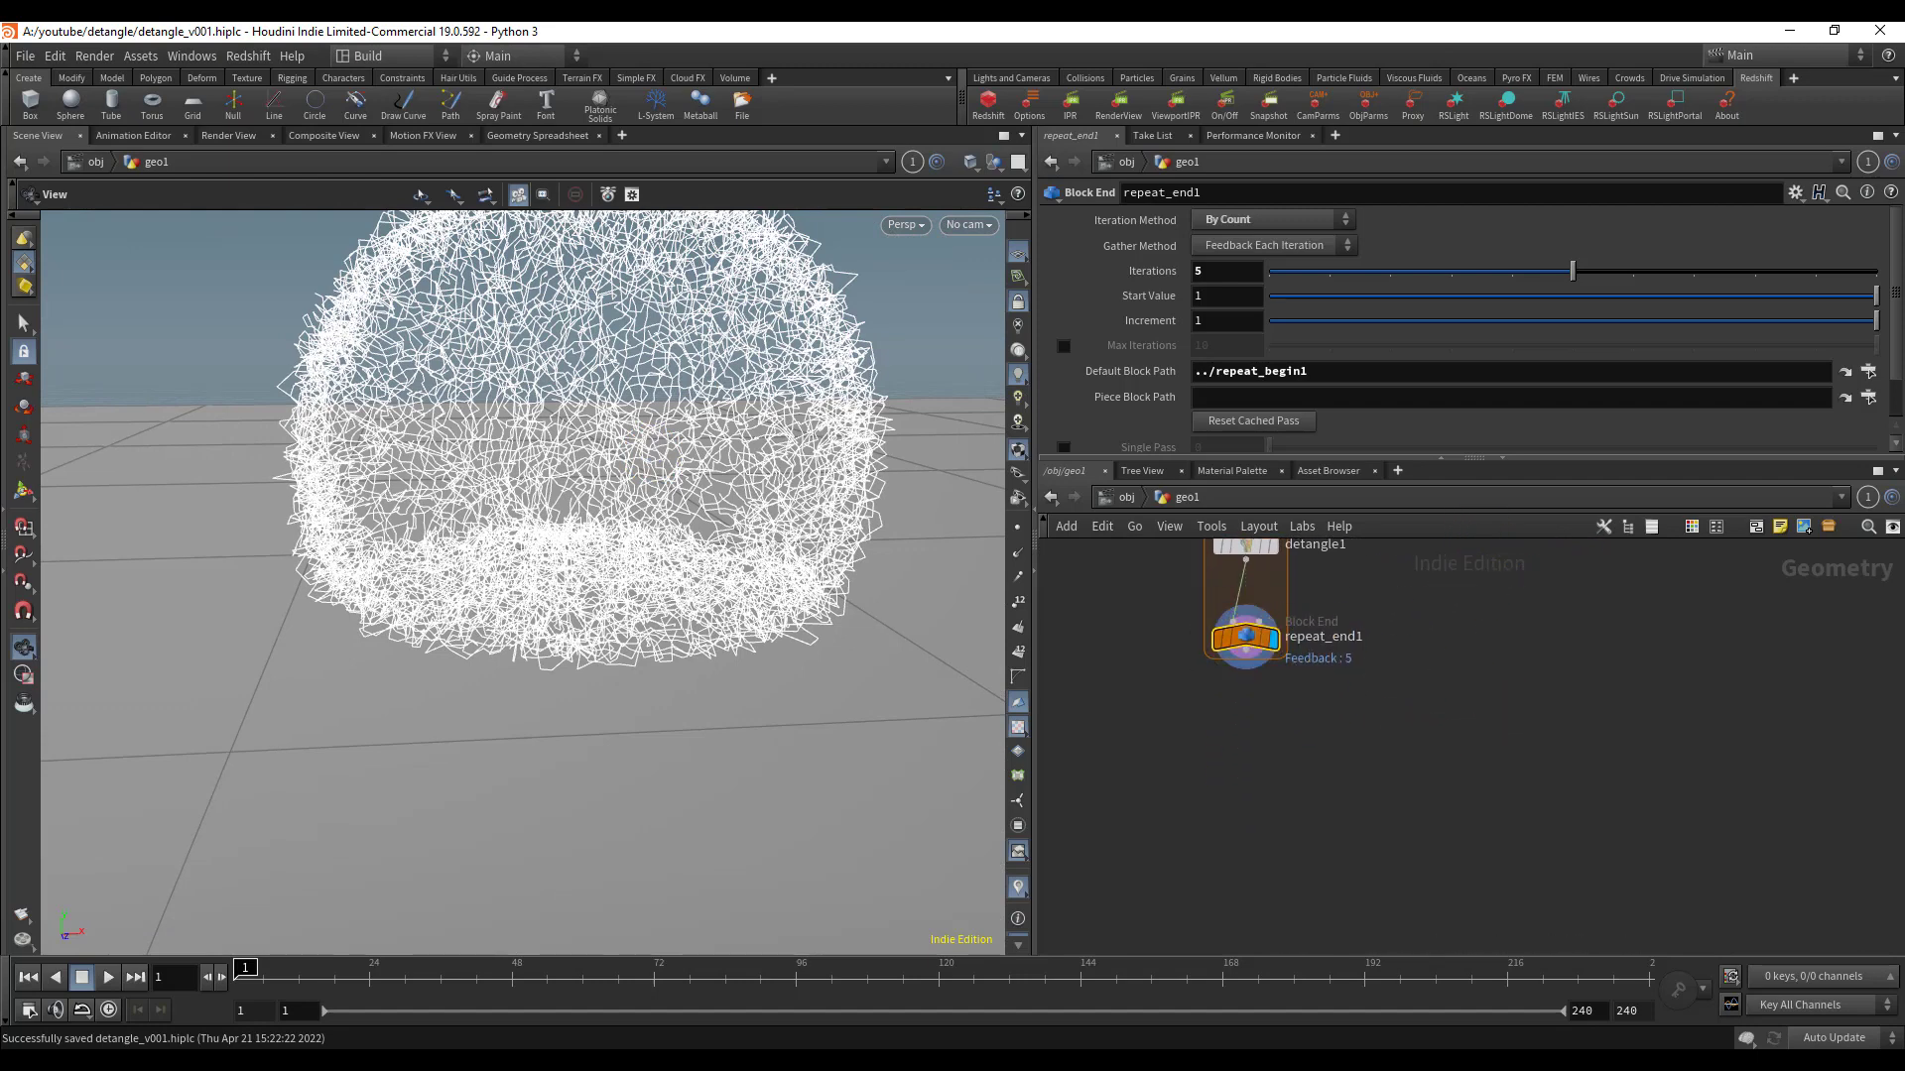
{"action": "key", "text": "Tab"}
{"action": "type", "text": "resa"}
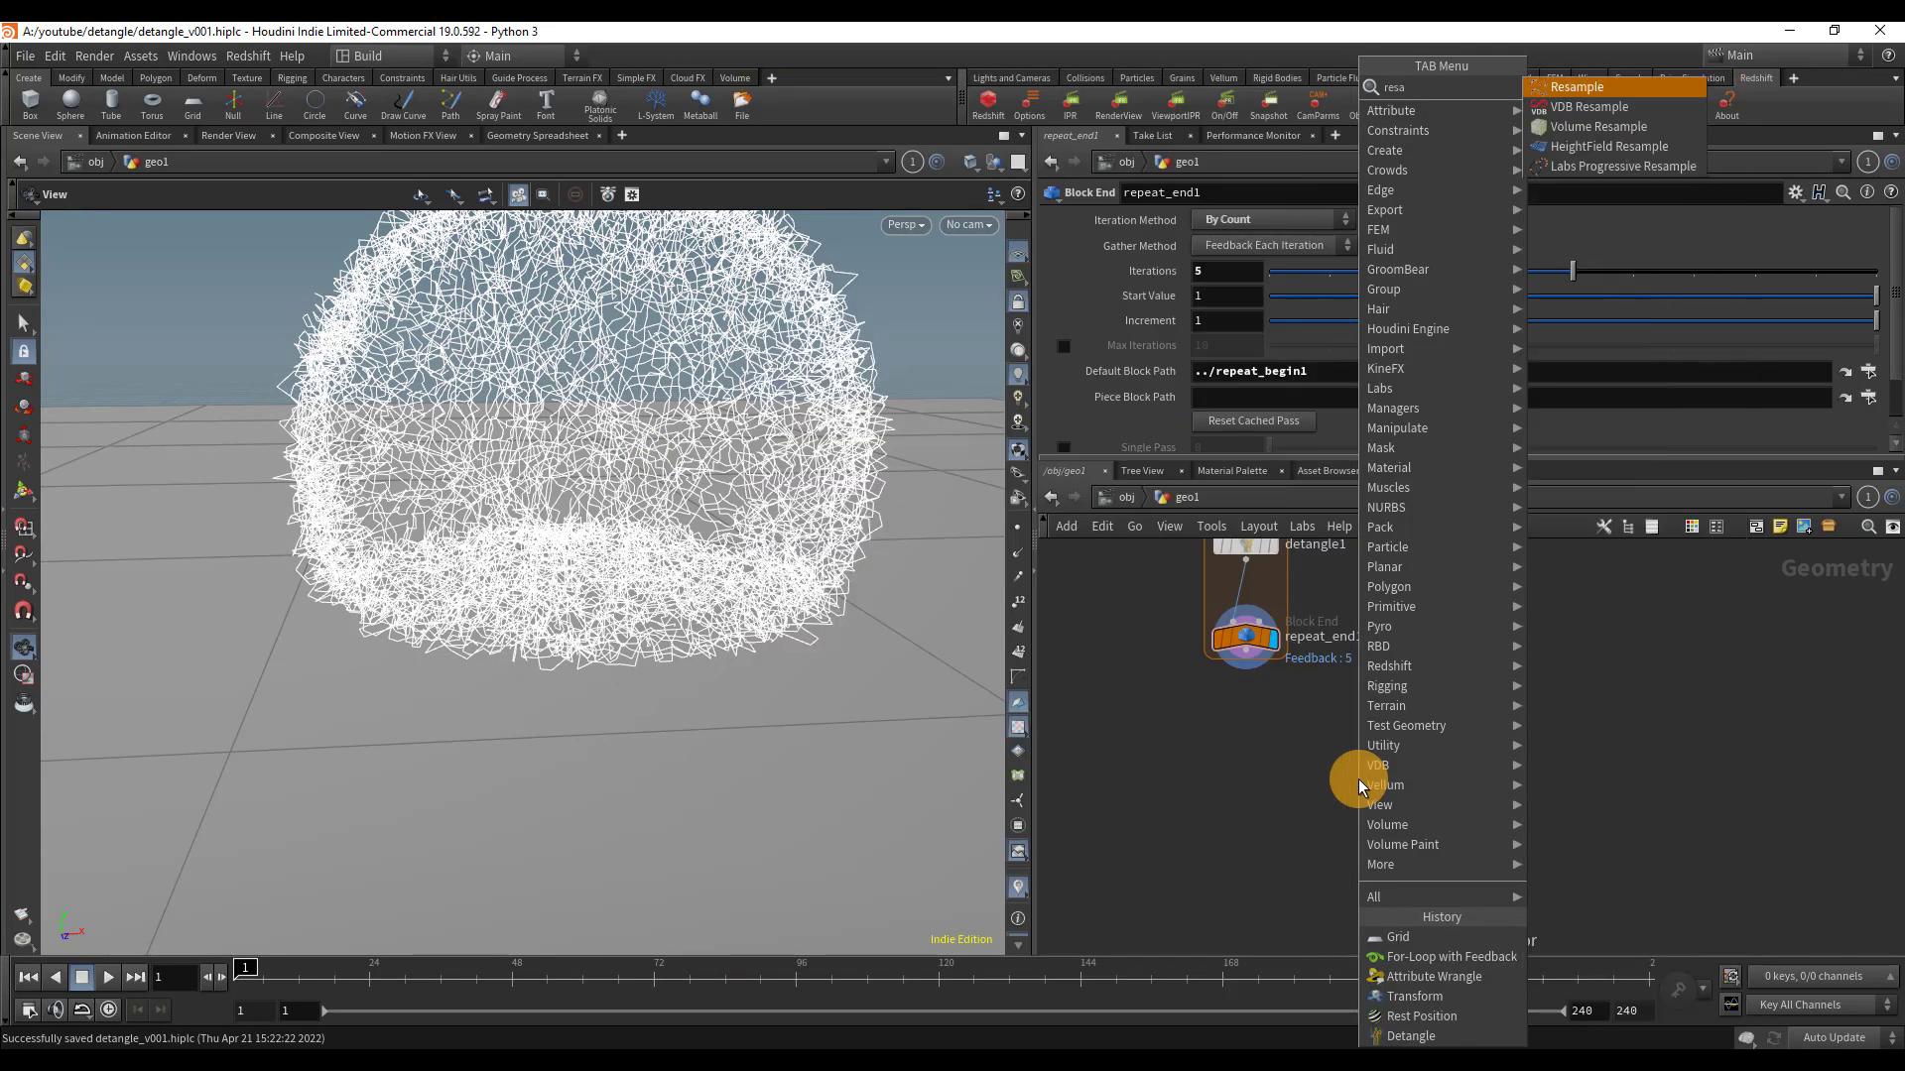
{"action": "key", "text": "Return"}
{"action": "left_click", "coordinate": [1252, 728]}
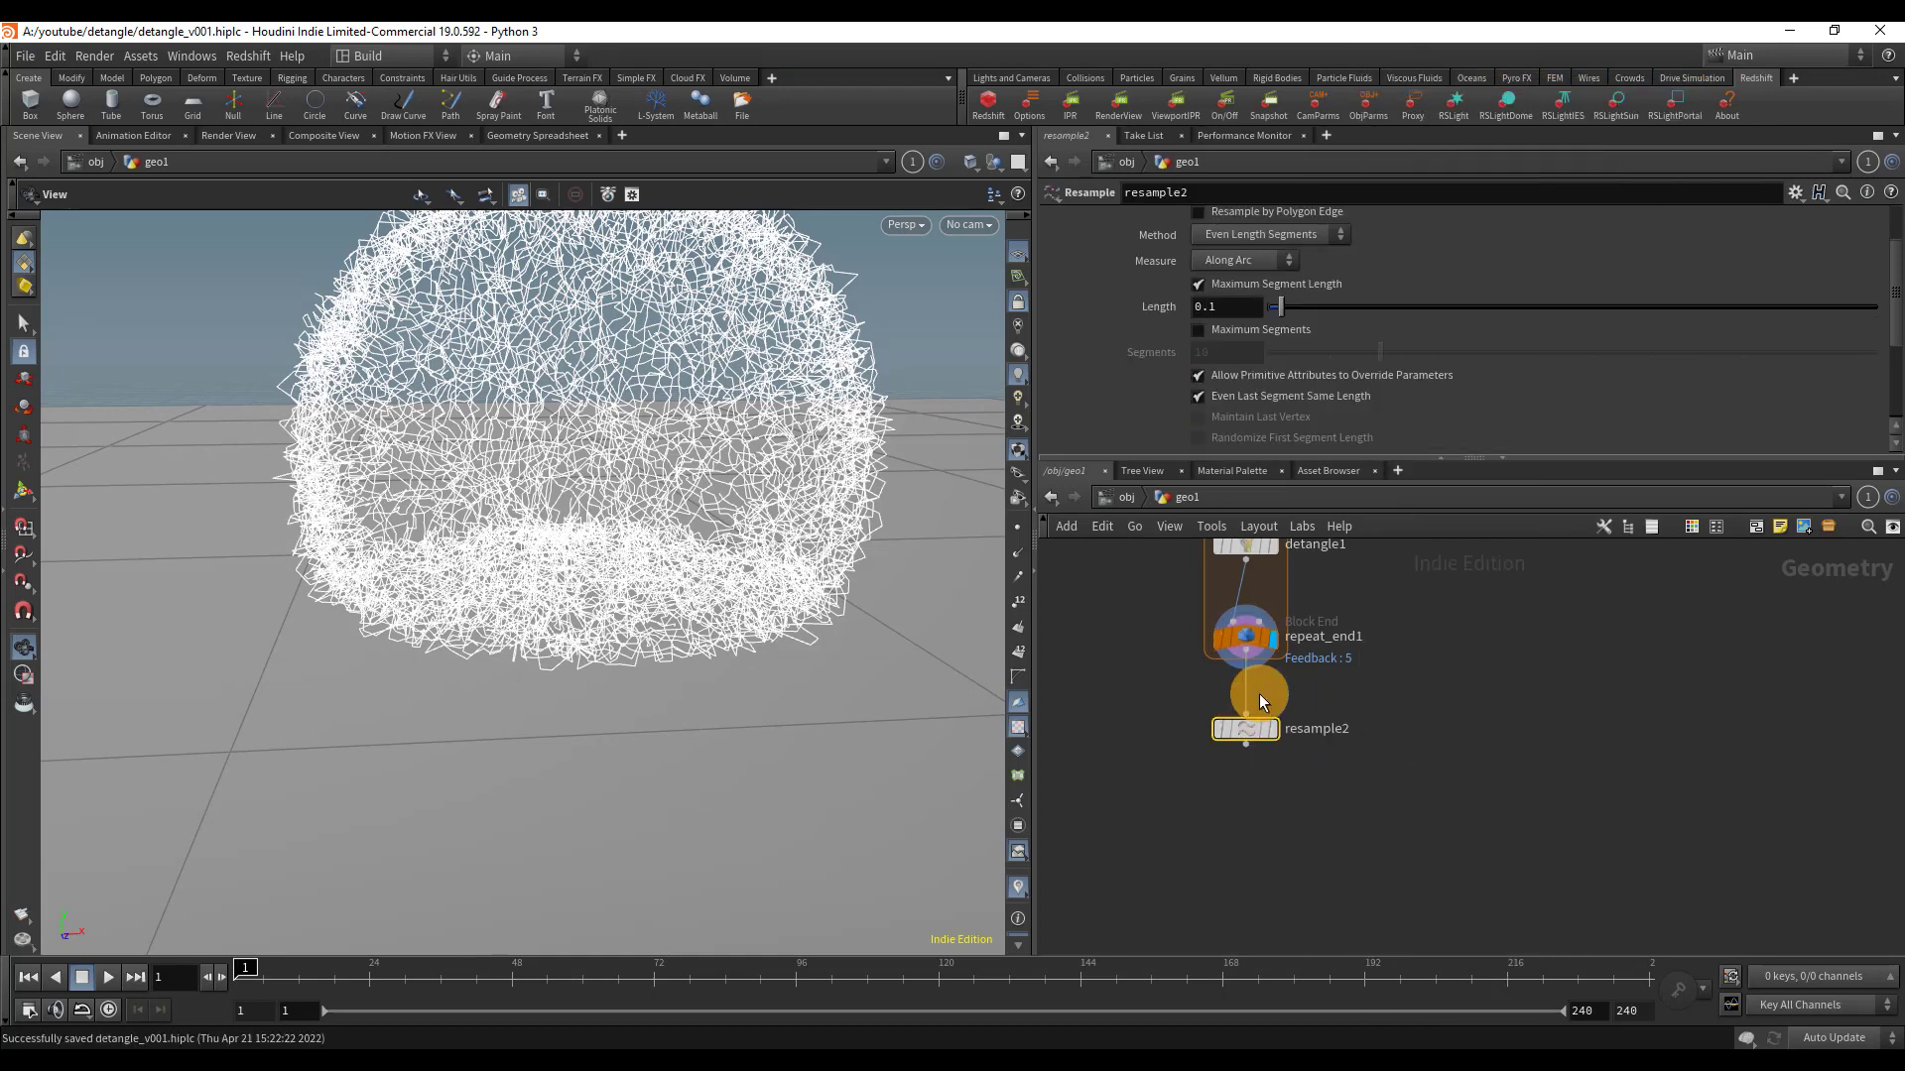
{"action": "left_click", "coordinate": [1273, 729]}
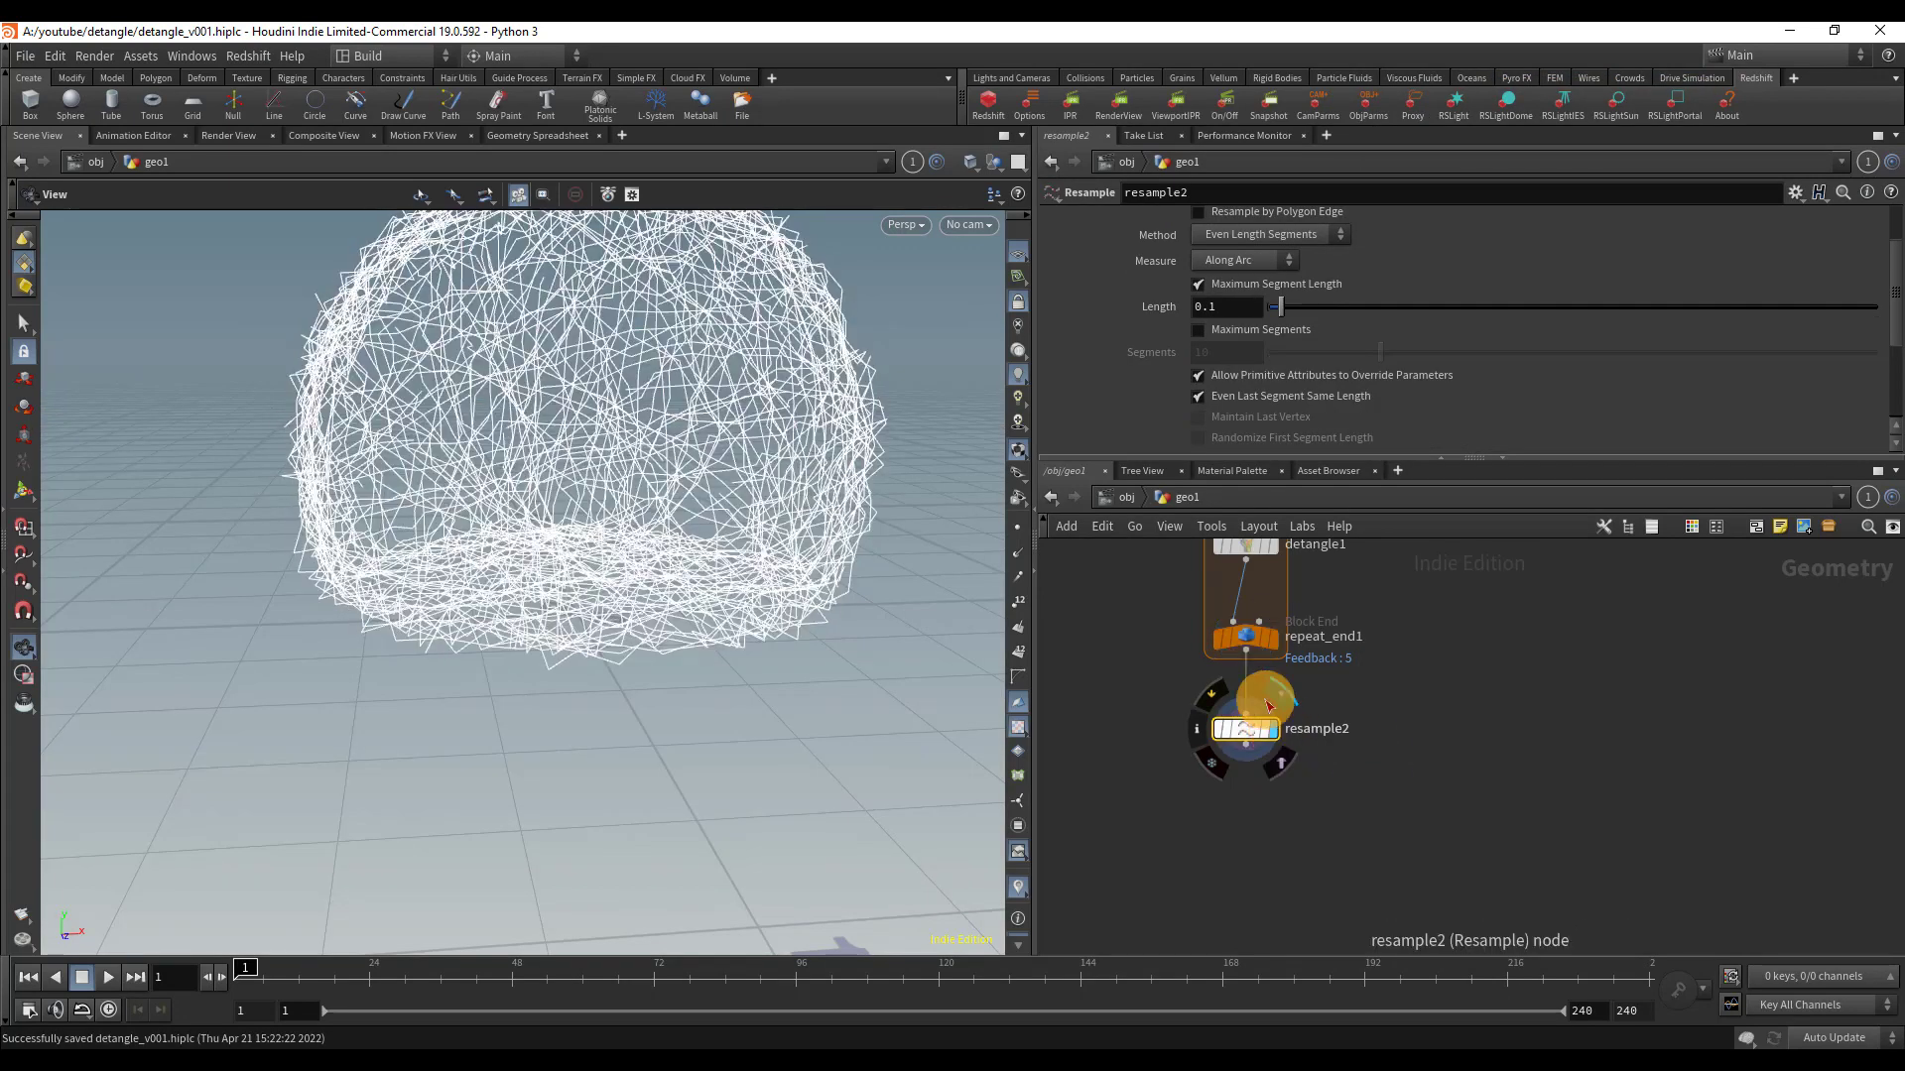
- Disable resample2's maximum segment length and limit it by maximum segments instead, set to 450
{"action": "left_click", "coordinate": [1228, 285]}
{"action": "left_click", "coordinate": [1233, 330]}
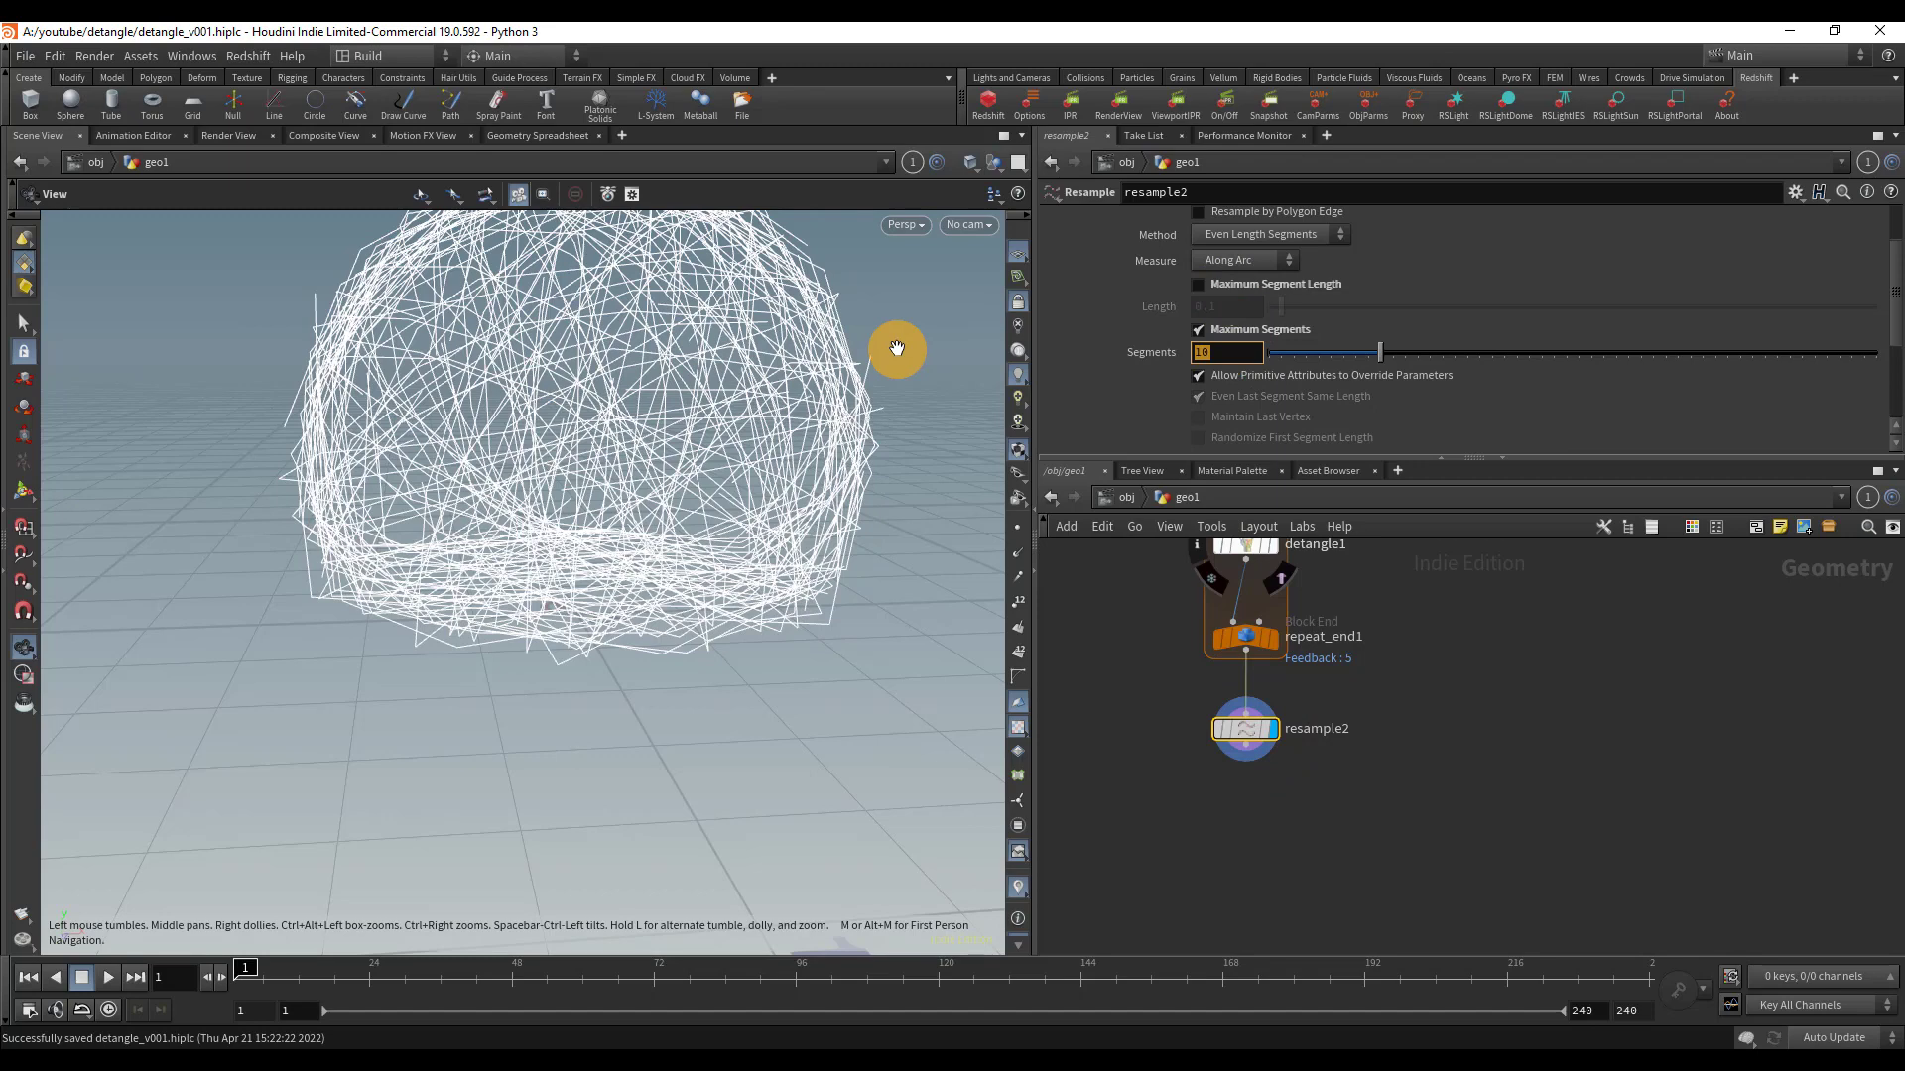
{"action": "key", "text": "Return"}
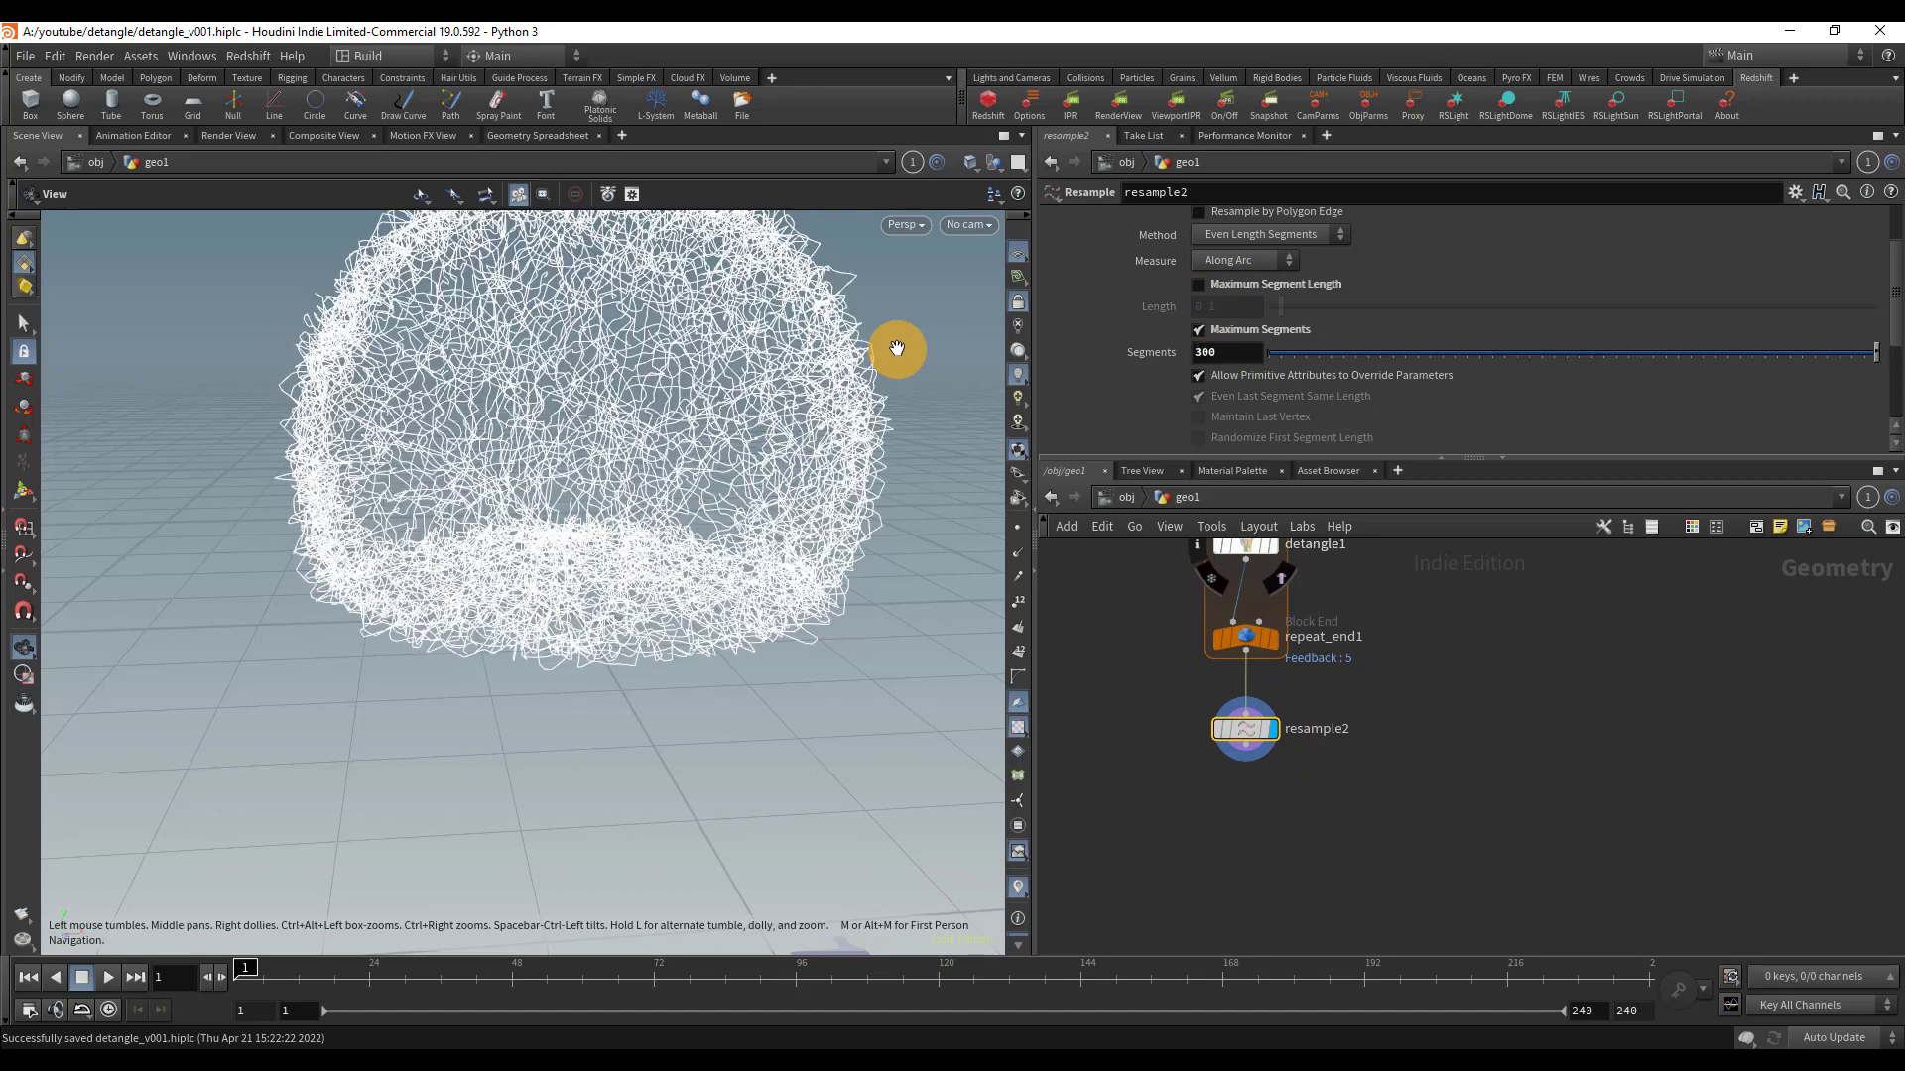
{"action": "double_click", "coordinate": [1195, 352]}
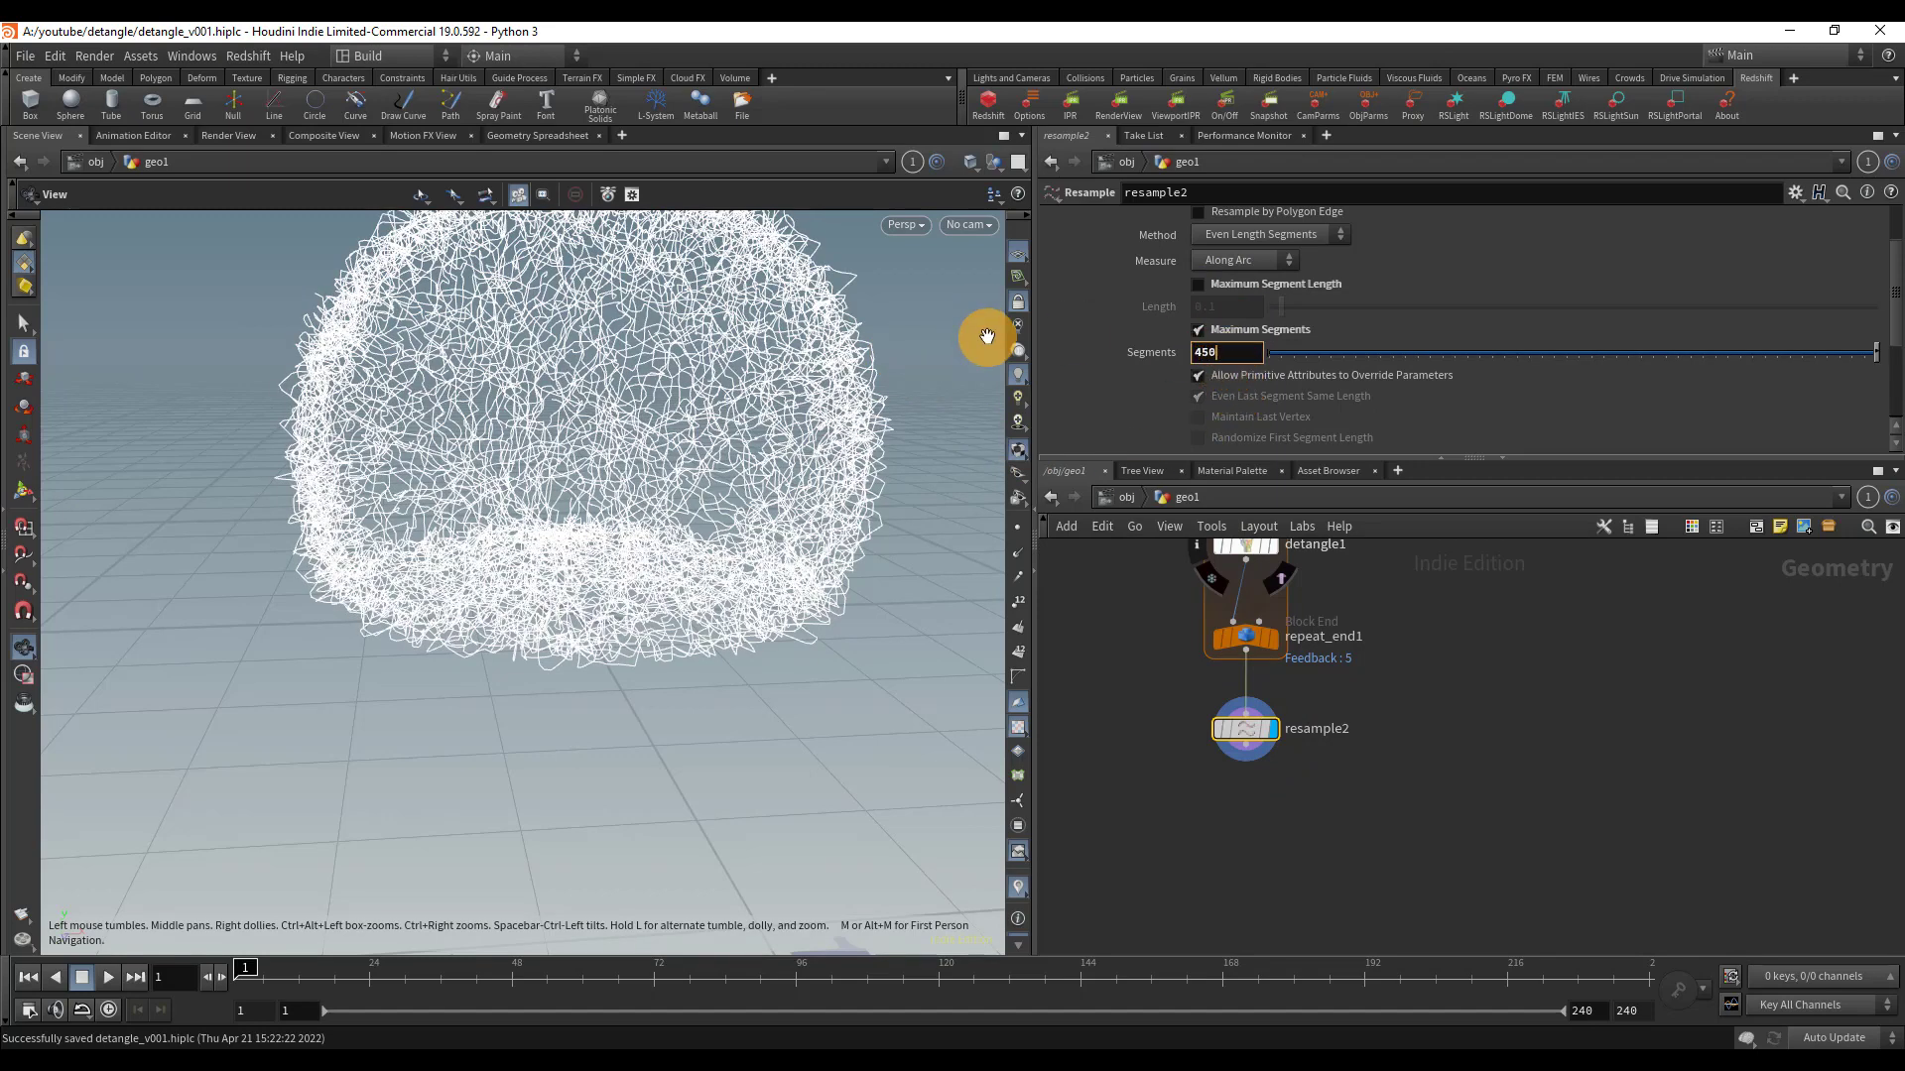
- Set resample2 to treat polygons as Subdivision Curves
{"action": "scroll", "coordinate": [1377, 324], "scroll_direction": "down", "scroll_amount": 4}
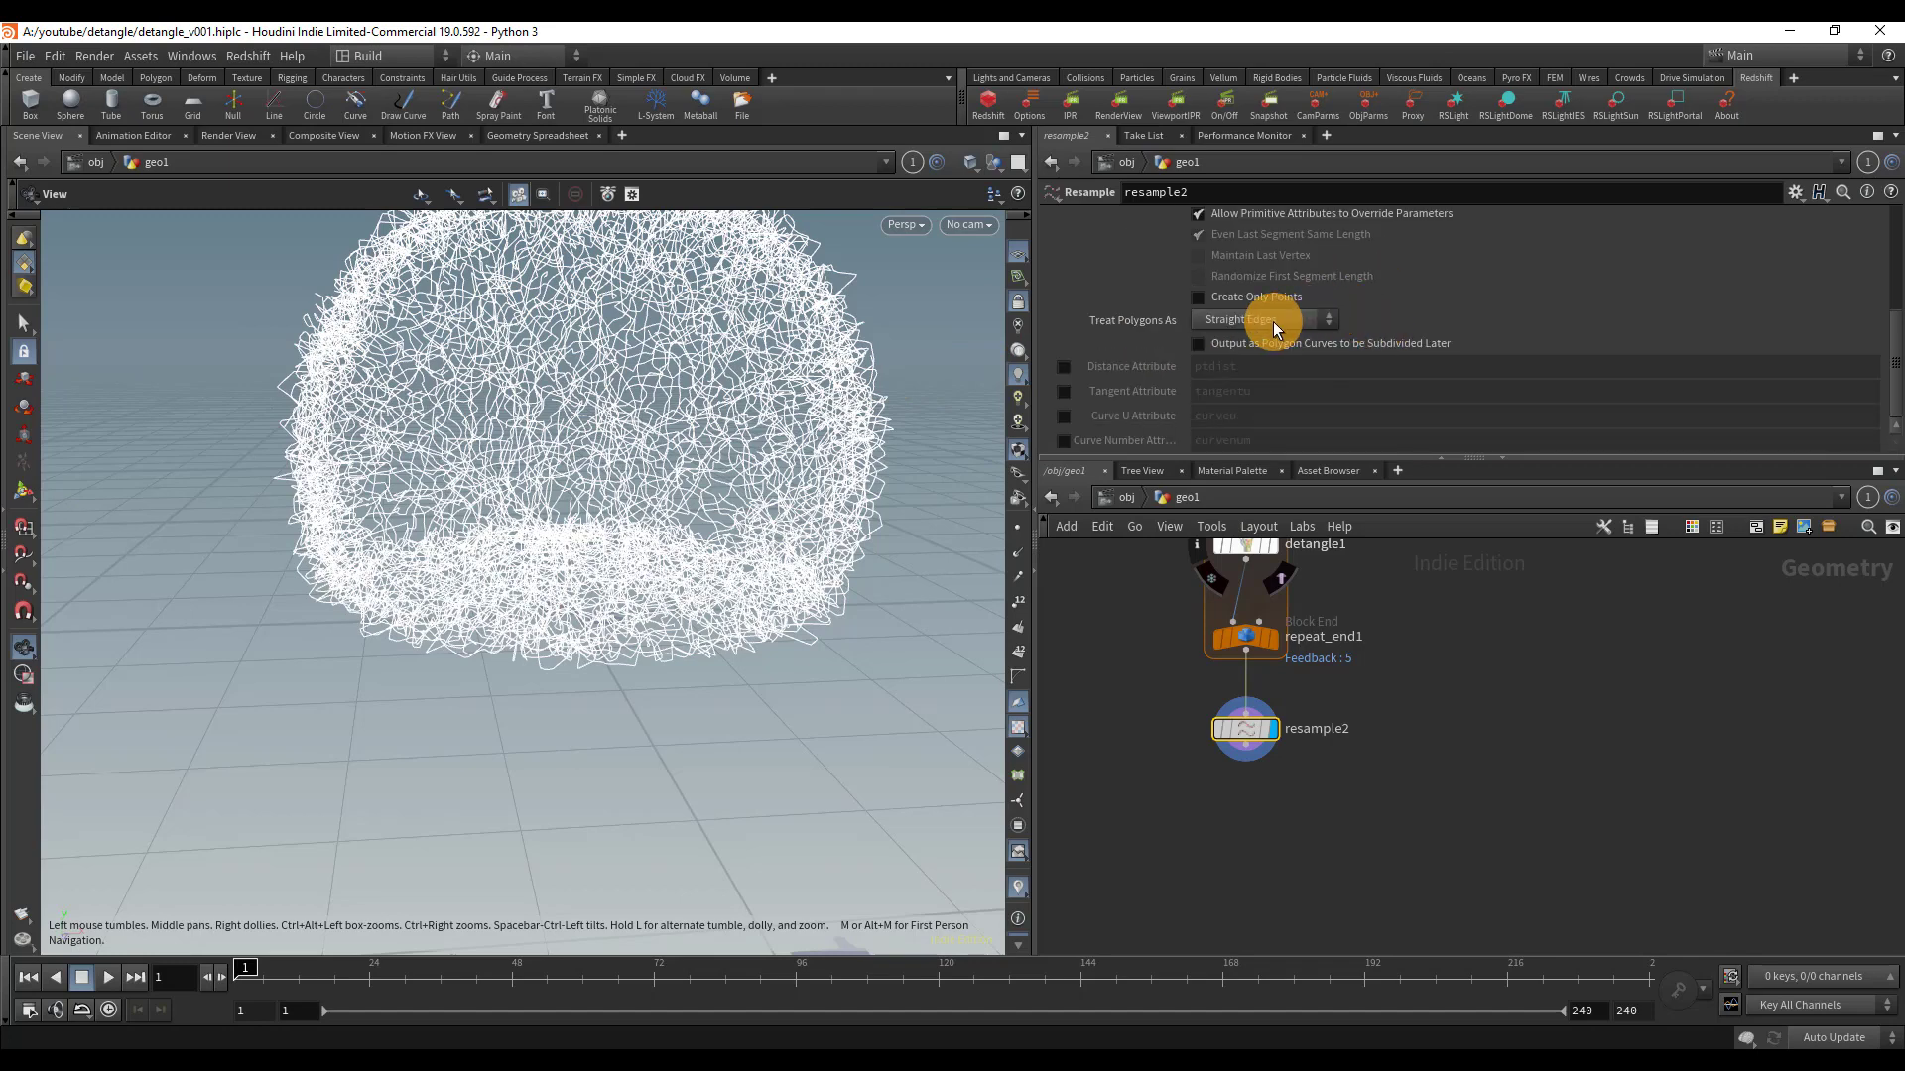
{"action": "left_click", "coordinate": [1266, 320]}
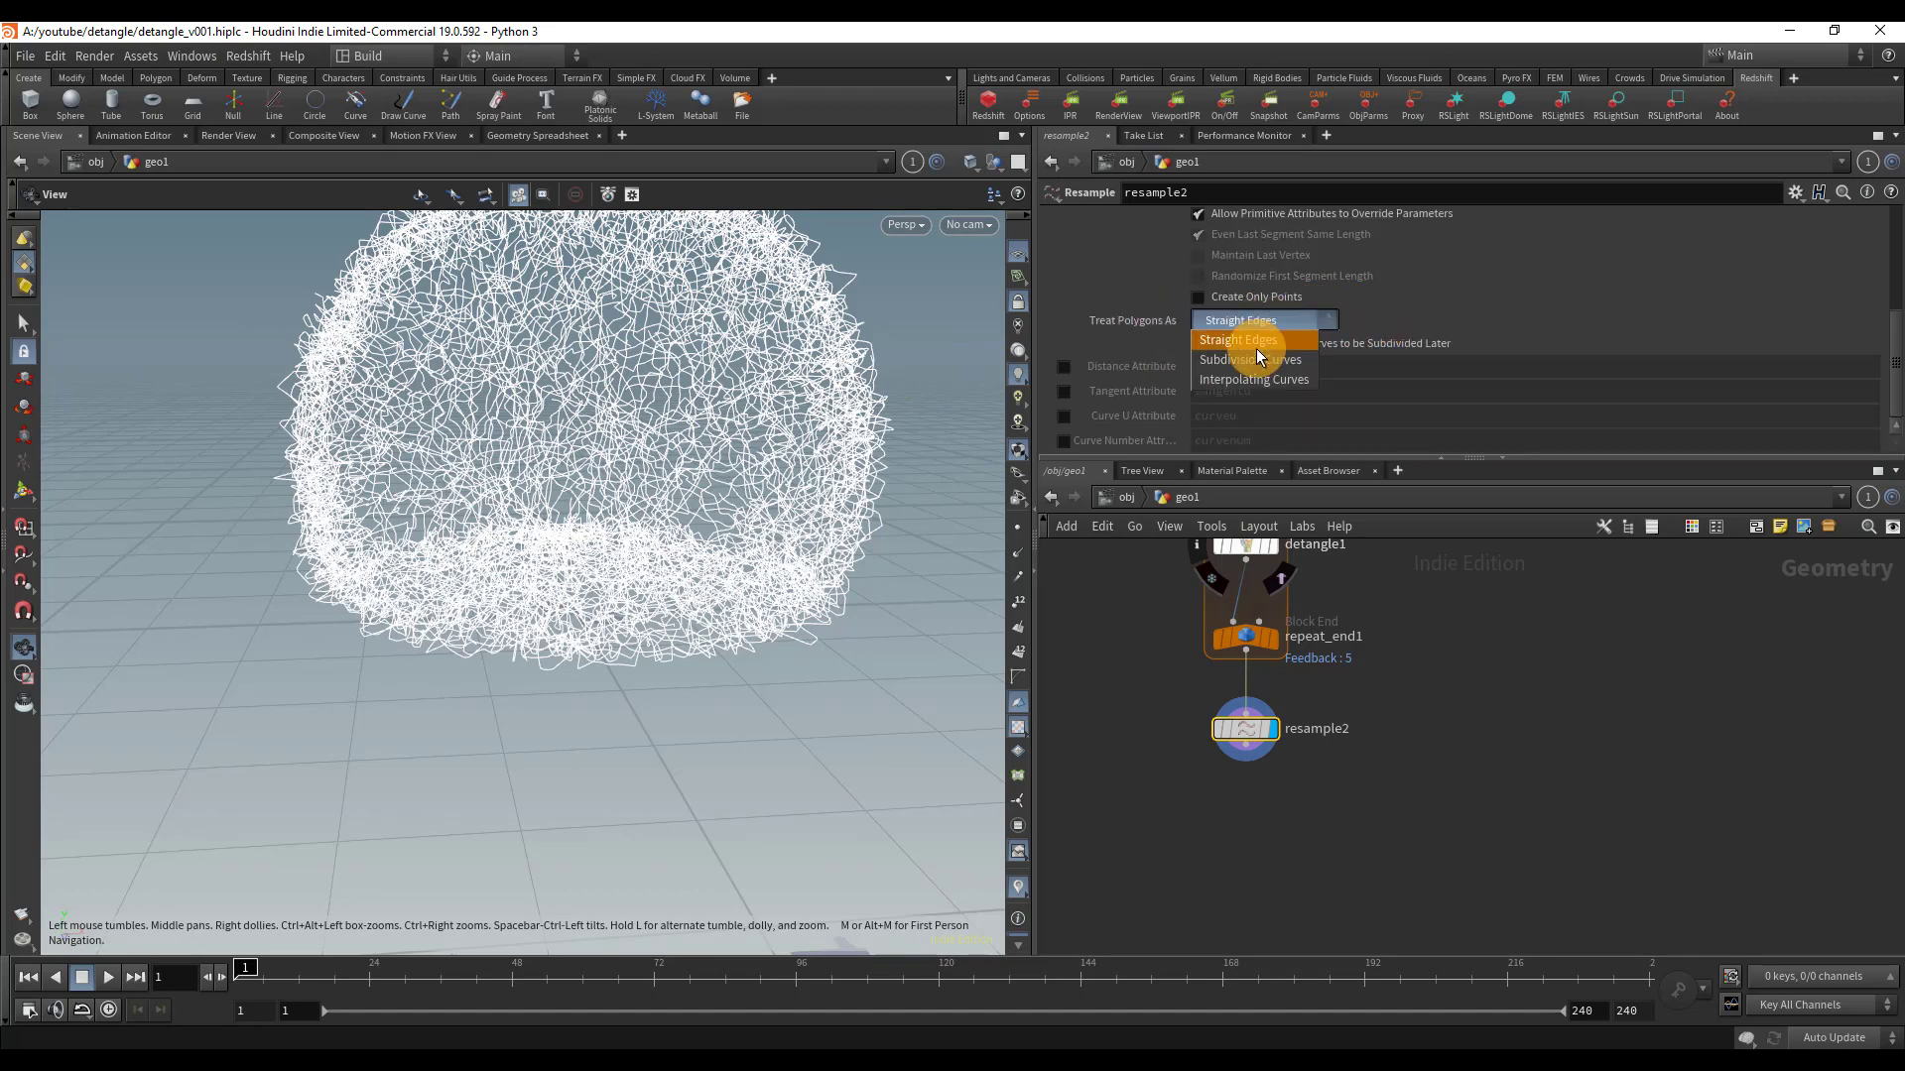
{"action": "left_click", "coordinate": [1274, 365]}
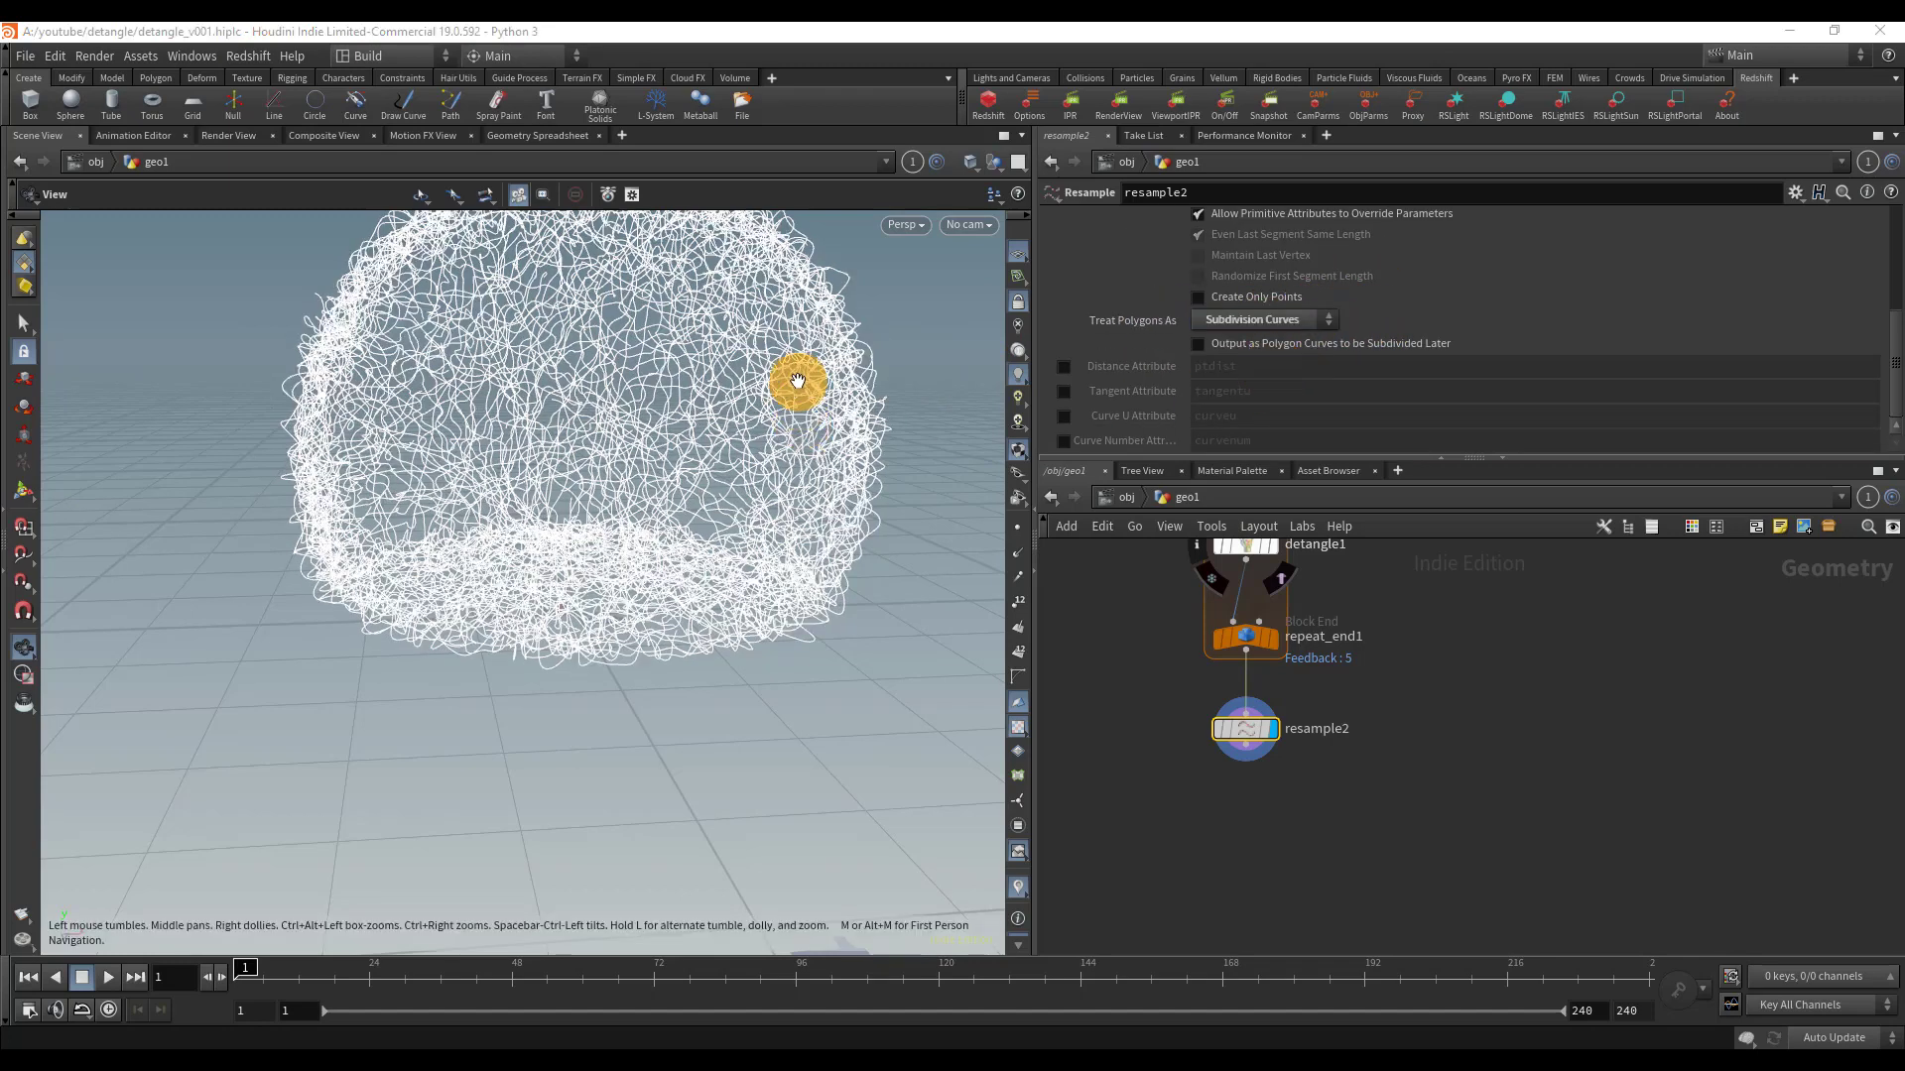
- Examine the smoothed curves up close and check their point density with point display temporarily on
{"action": "scroll", "coordinate": [952, 391], "scroll_direction": "up", "scroll_amount": 5}
{"action": "scroll", "coordinate": [502, 433], "scroll_direction": "down", "scroll_amount": 8}
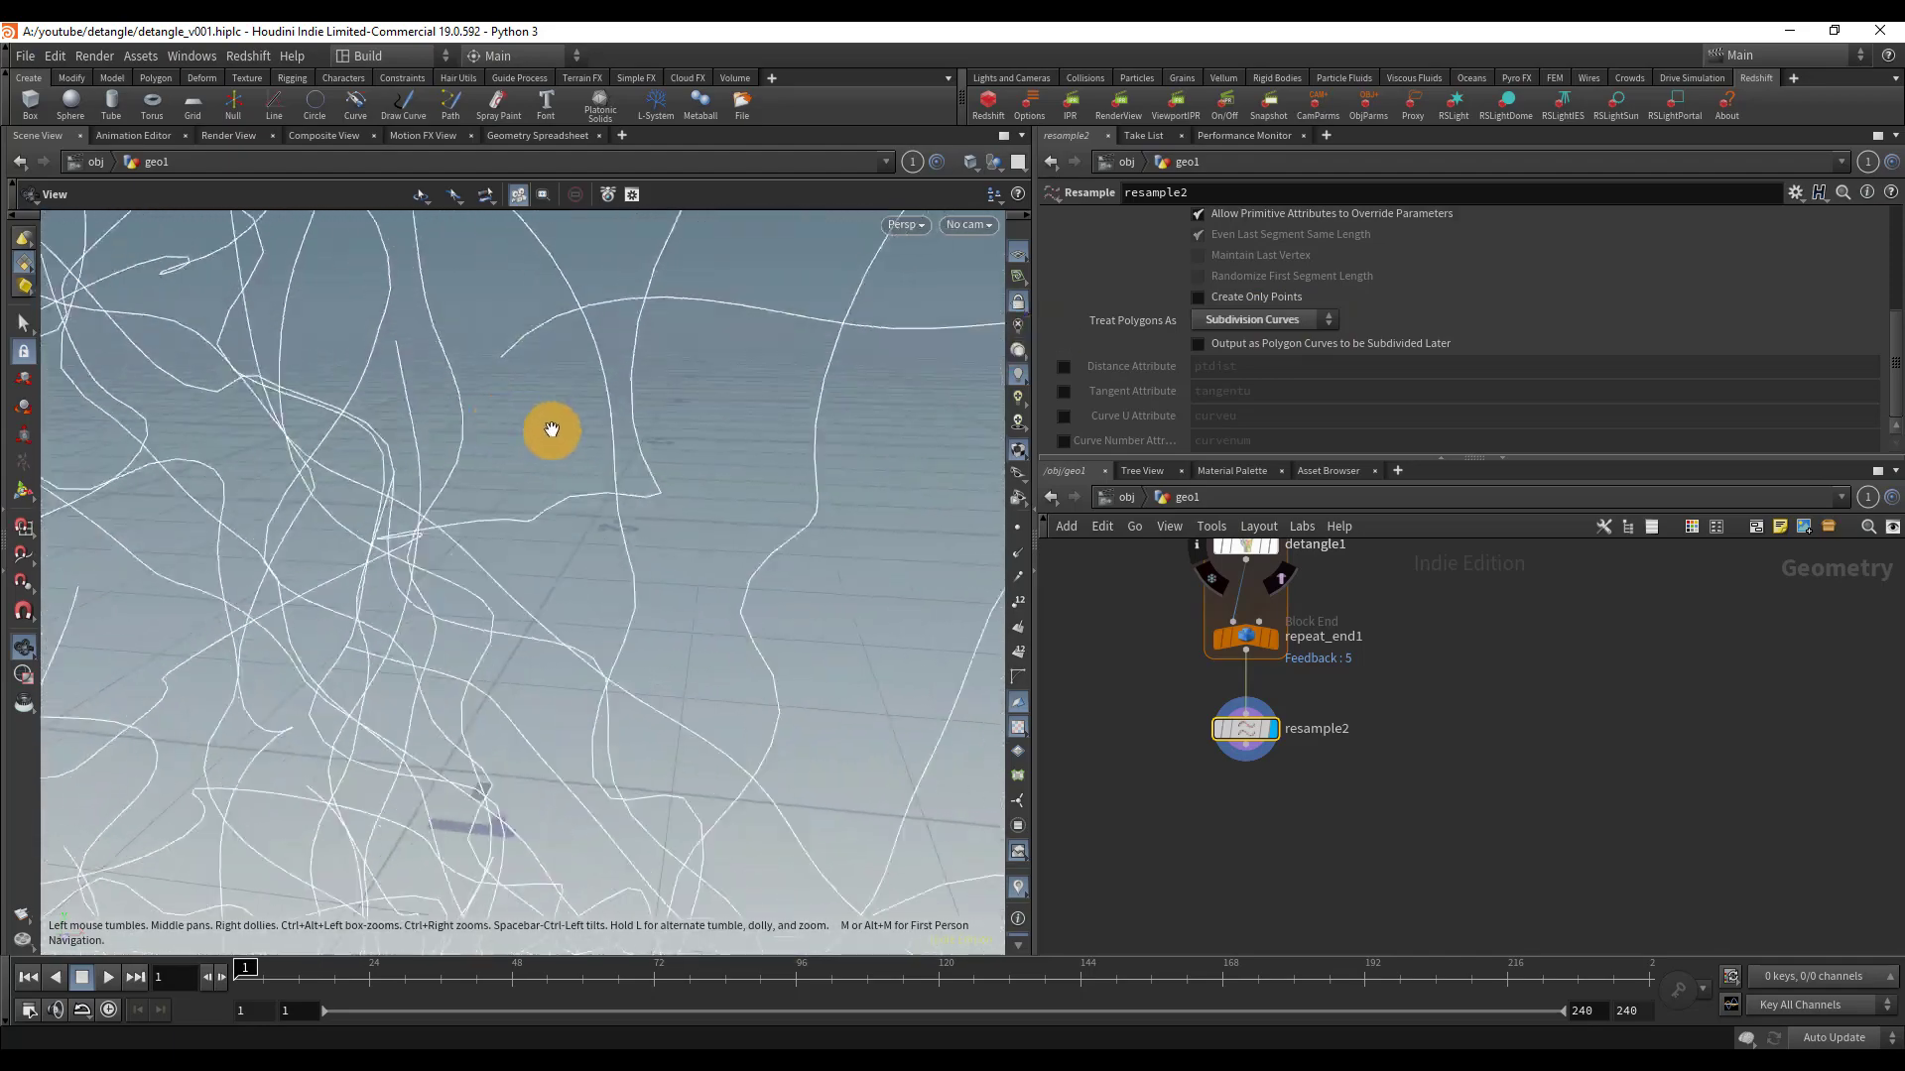
{"action": "middle_click_drag", "start_coordinate": [314, 510], "coordinate": [493, 526]}
{"action": "left_click", "coordinate": [1016, 539]}
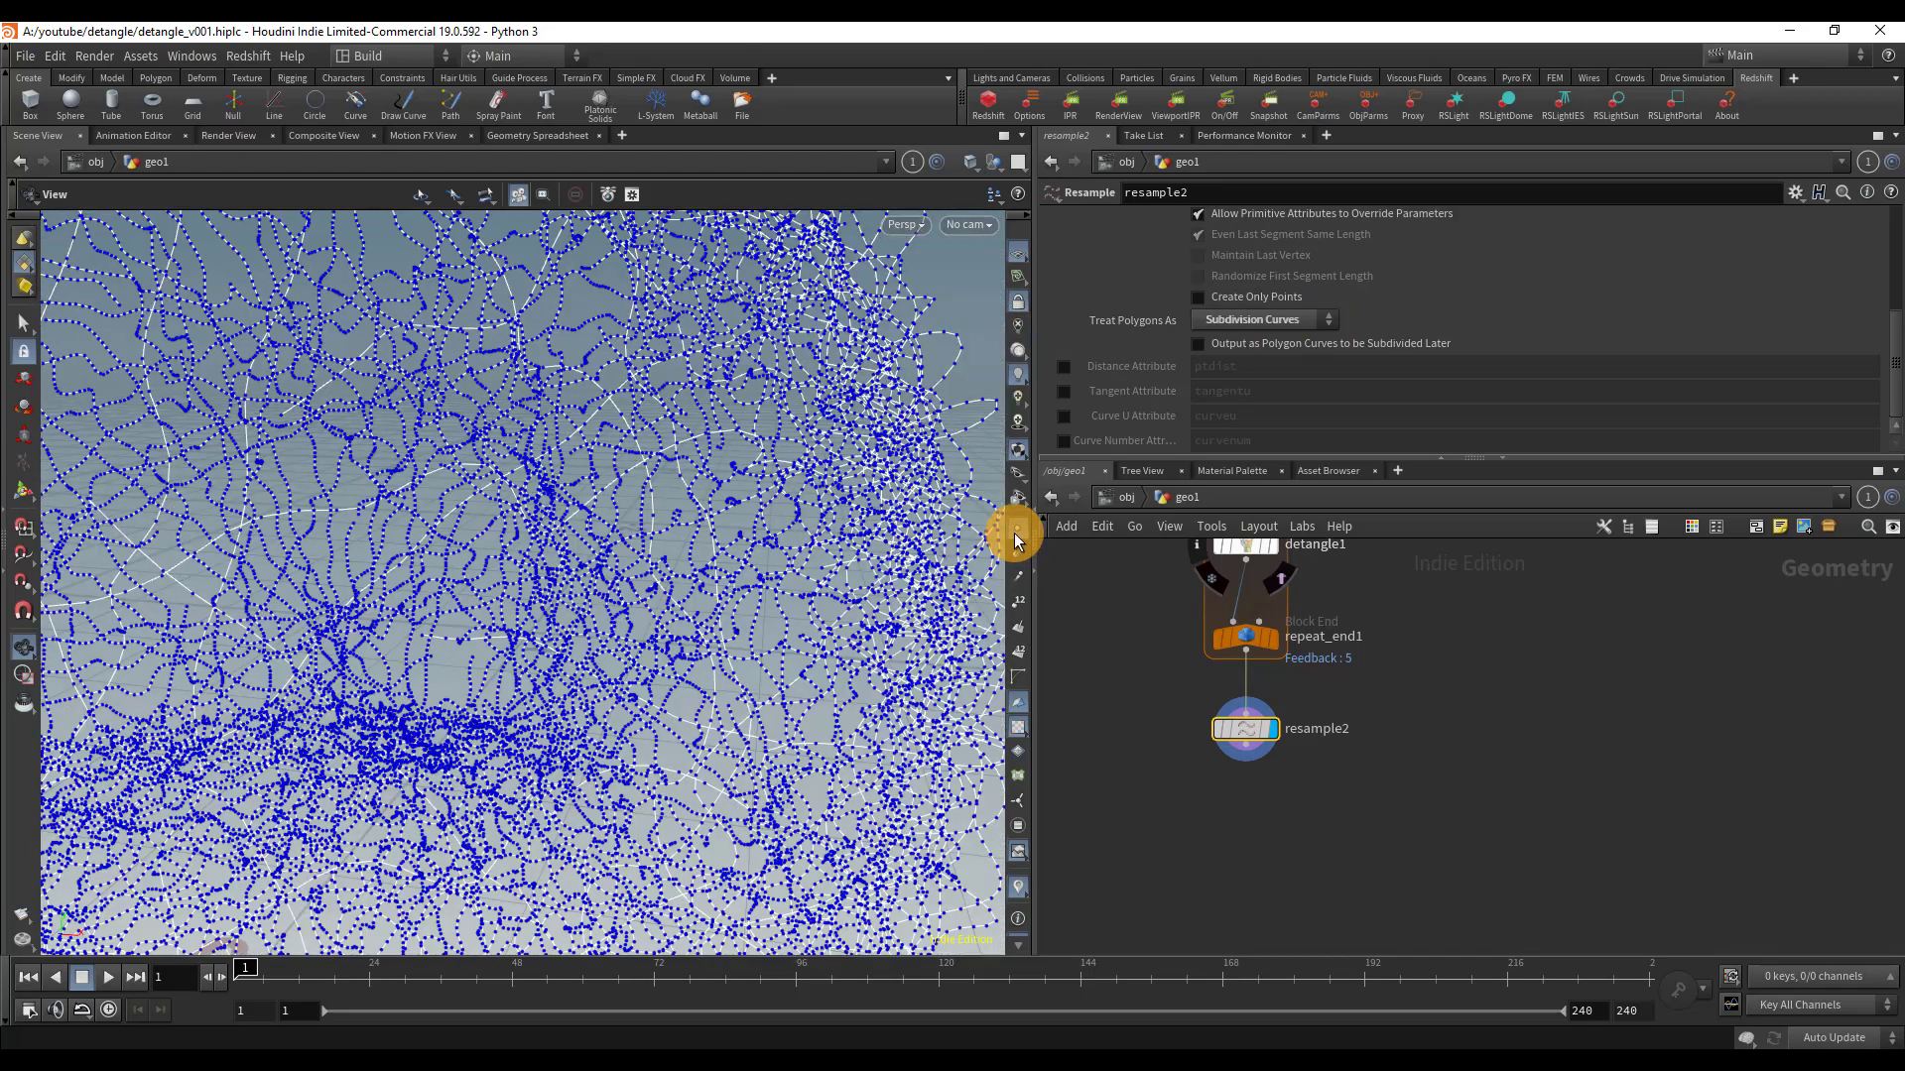
{"action": "left_click", "coordinate": [1015, 538]}
{"action": "scroll", "coordinate": [432, 496], "scroll_direction": "down", "scroll_amount": 10}
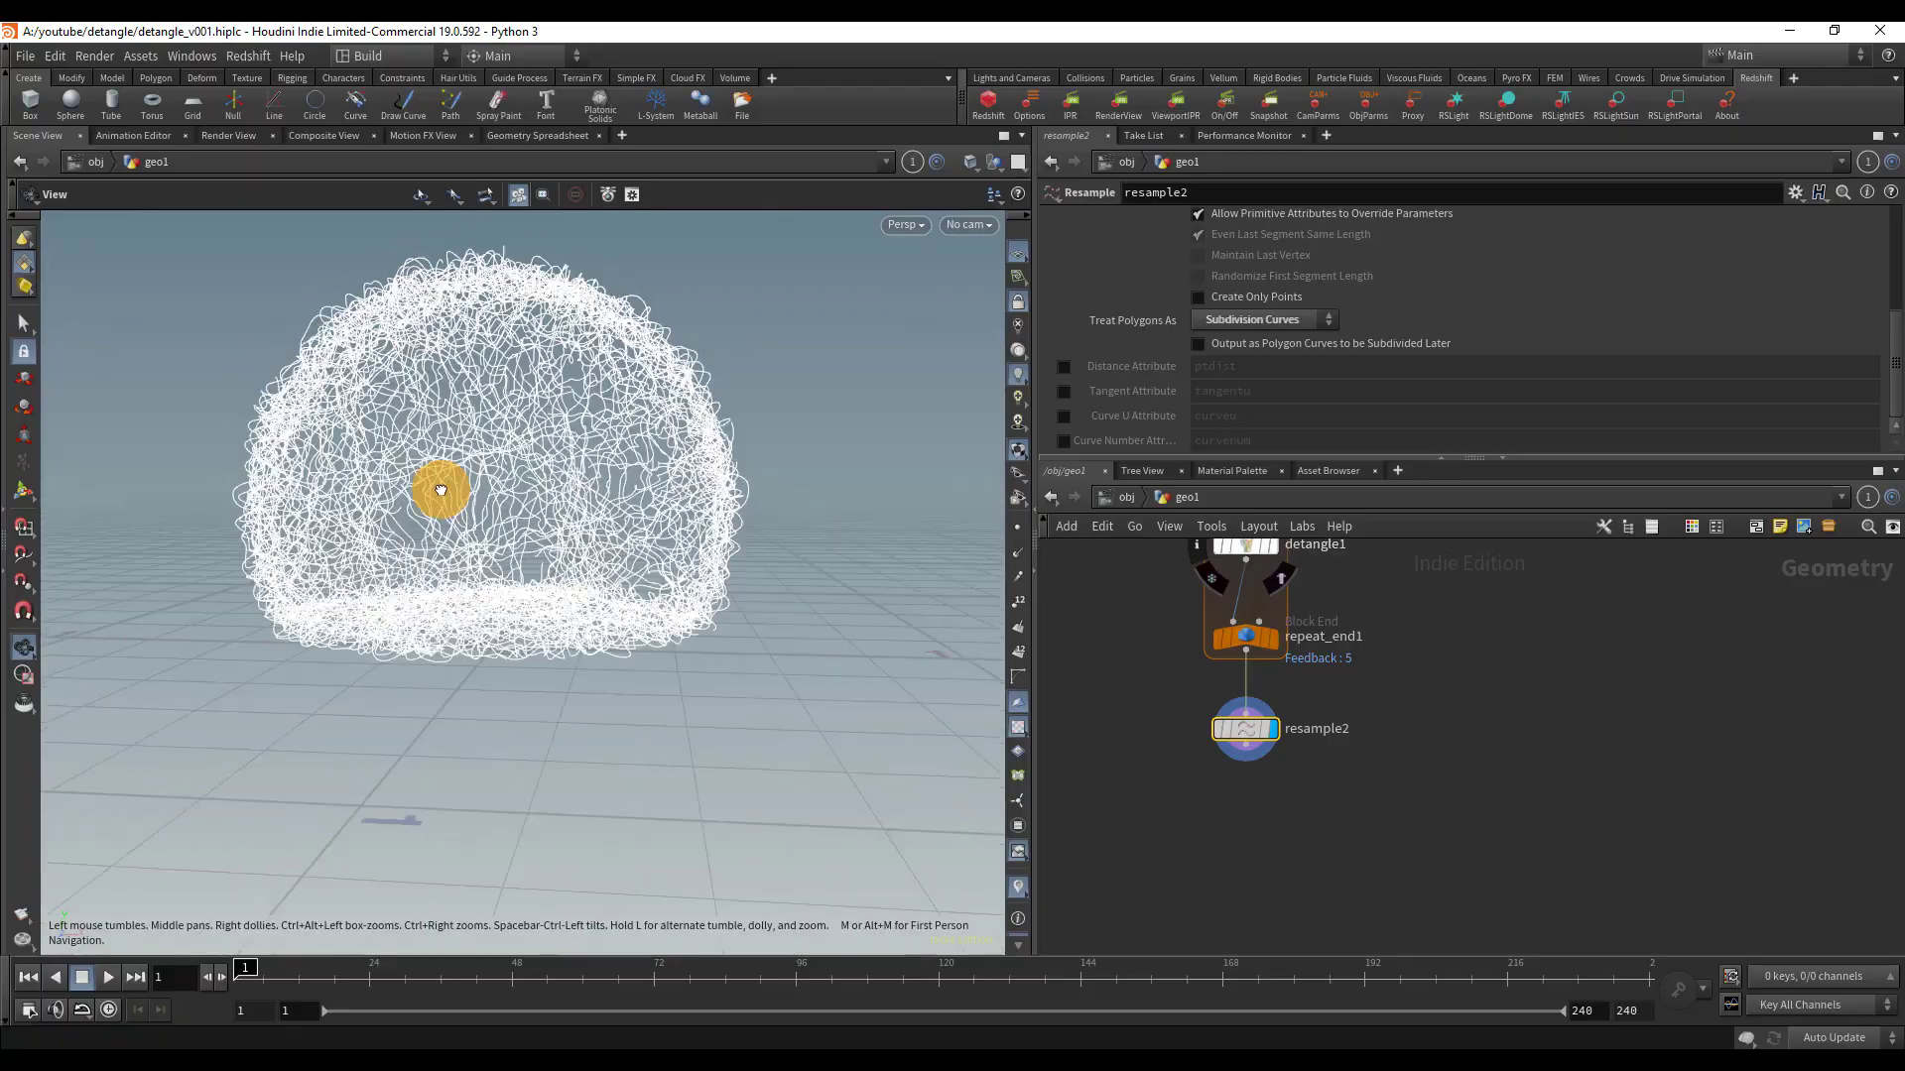
{"action": "right_click_drag", "start_coordinate": [517, 498], "coordinate": [1452, 670]}
- Set the pscale value in attribwrangle1's VEX expression to 0.01 and inspect the curves up close
{"action": "middle_click_drag", "start_coordinate": [1453, 670], "coordinate": [1361, 736]}
{"action": "left_click", "coordinate": [1329, 560]}
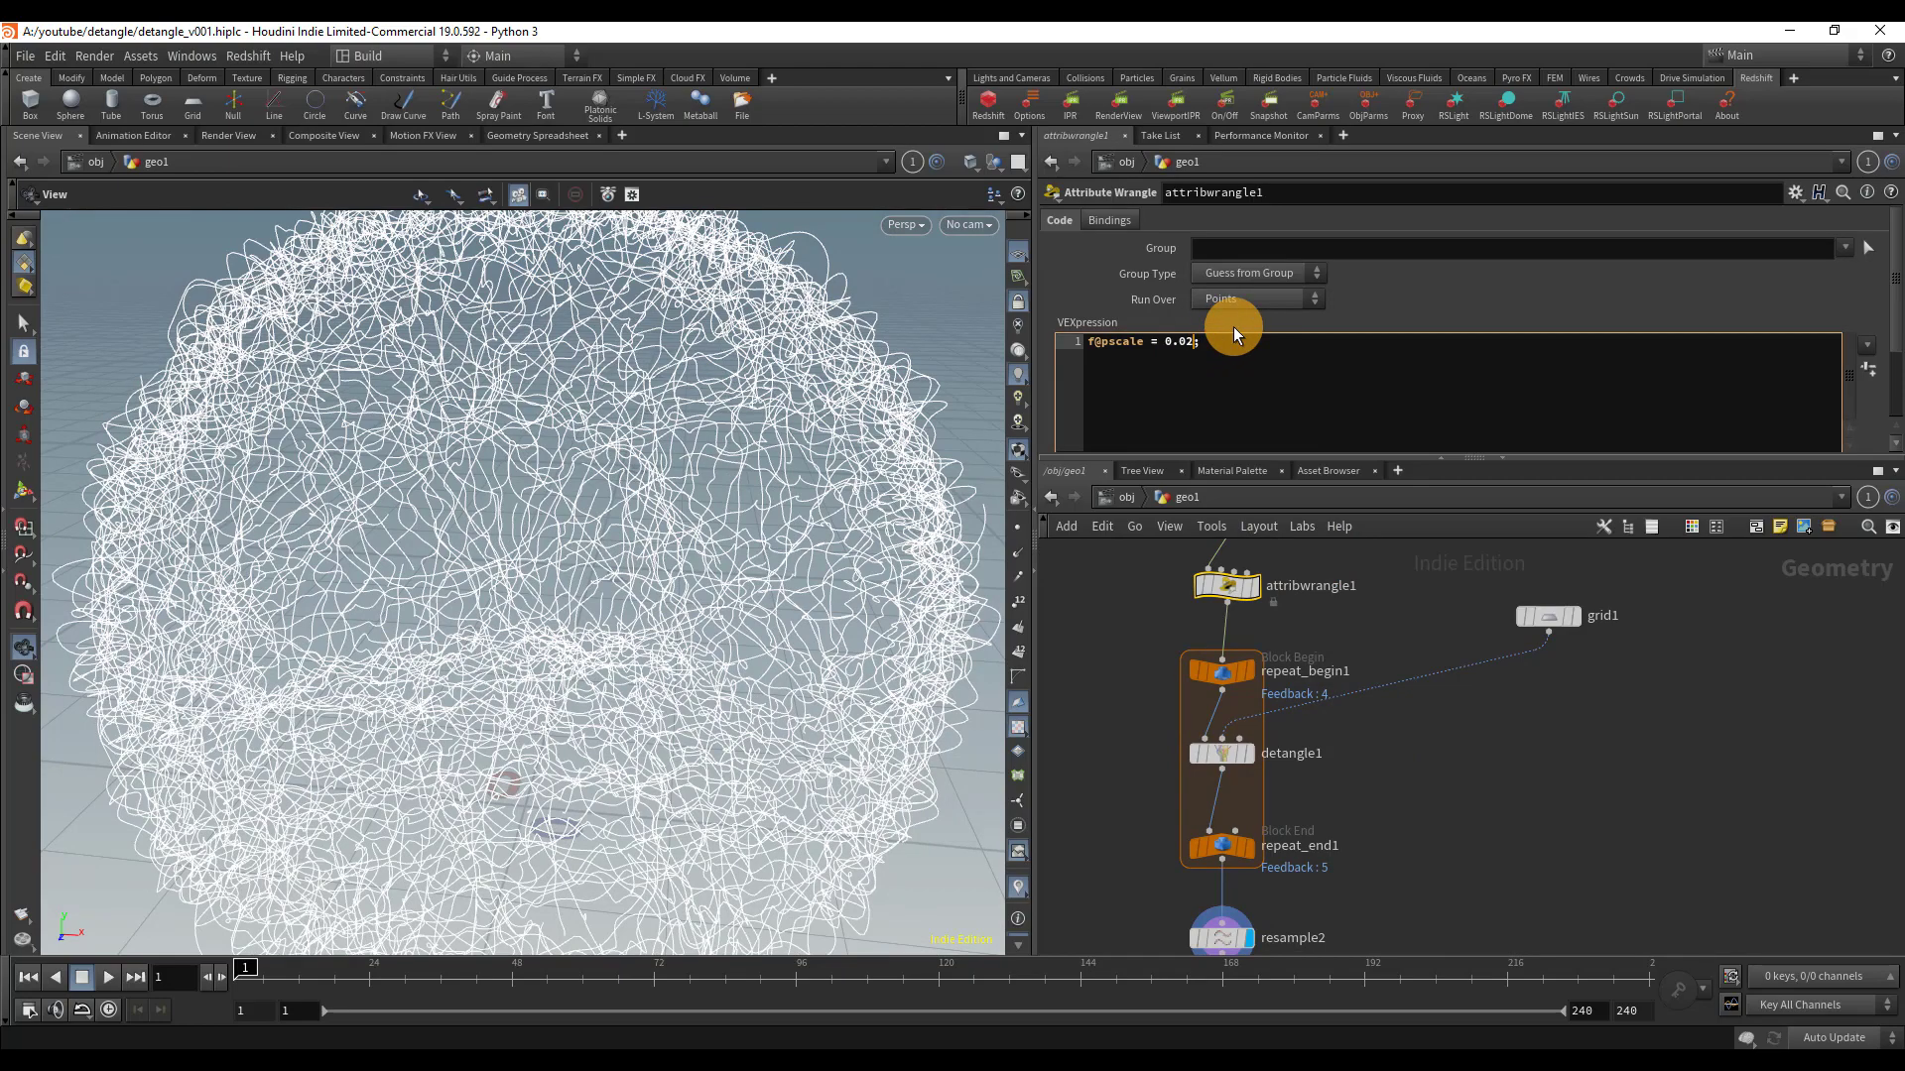
{"action": "key", "text": "BackSpace"}
{"action": "type", "text": "1"}
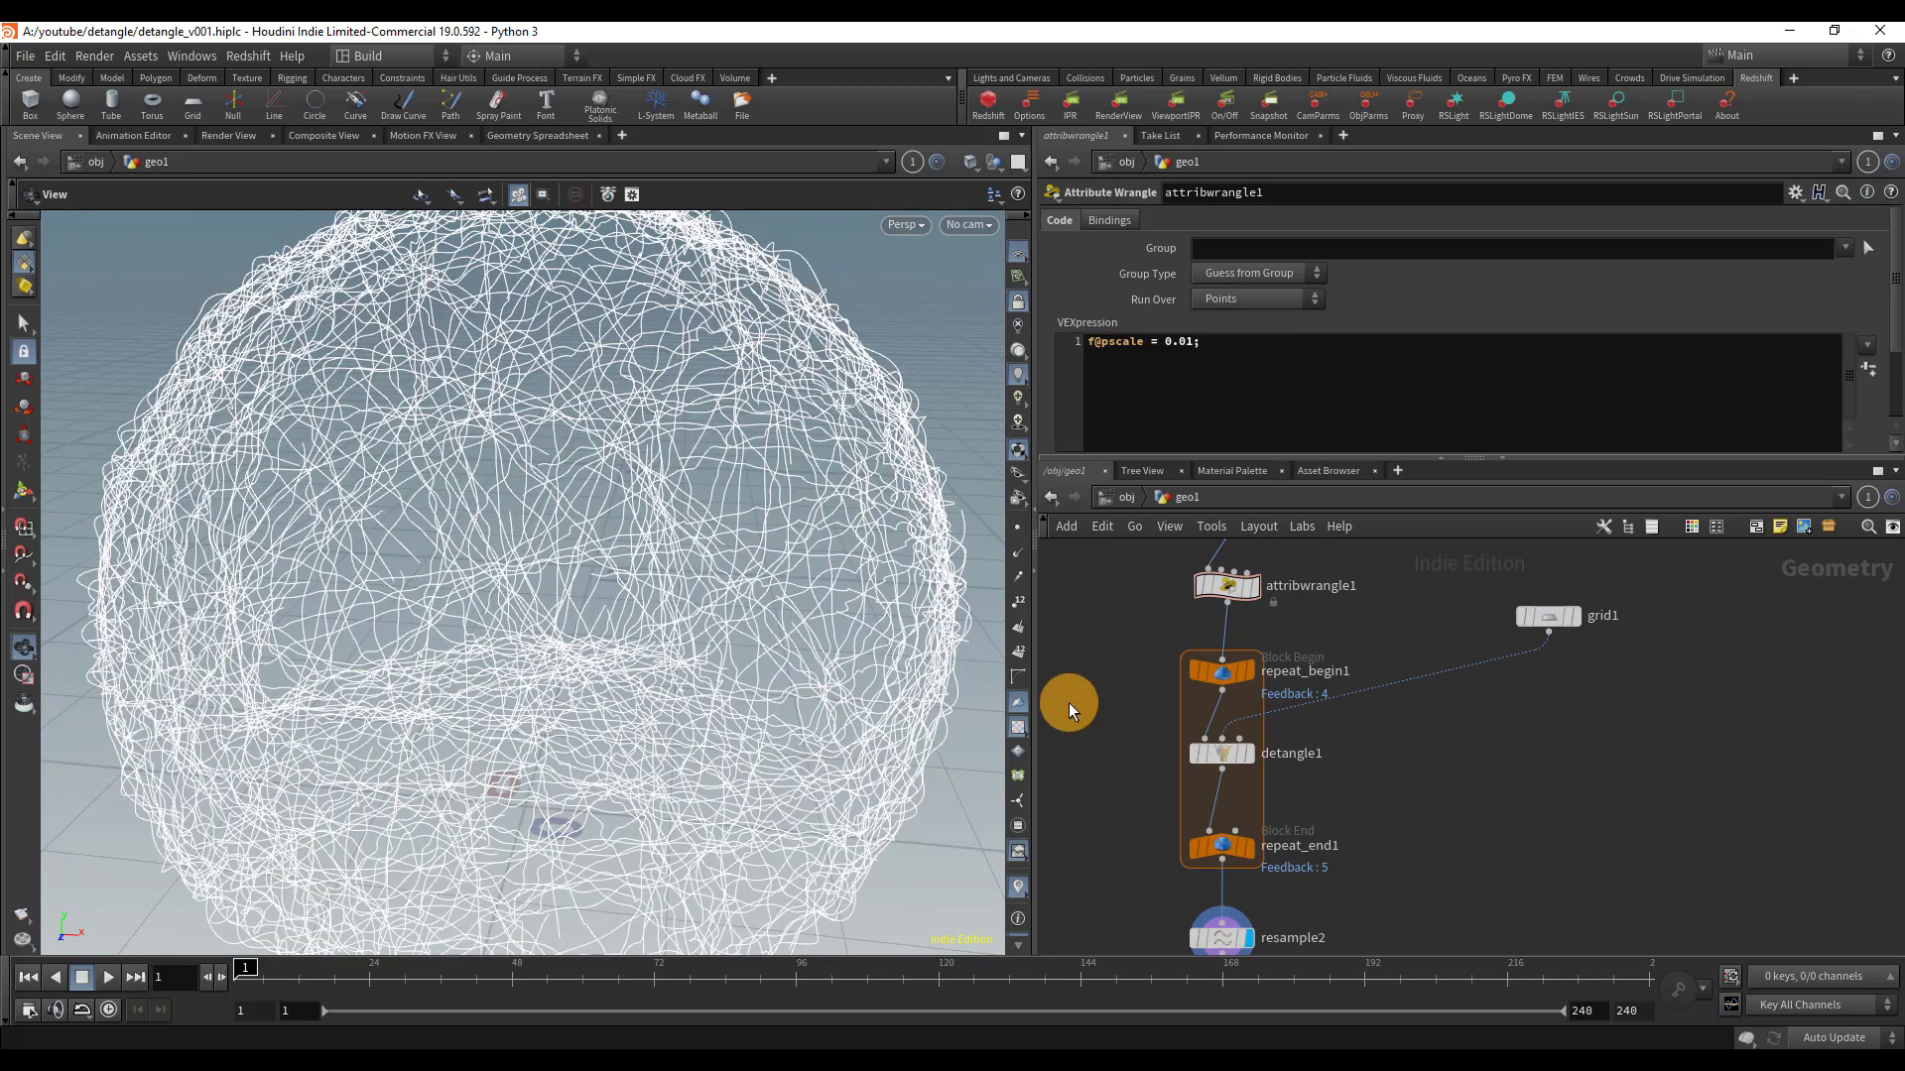
{"action": "scroll", "coordinate": [751, 457], "scroll_direction": "up", "scroll_amount": 10}
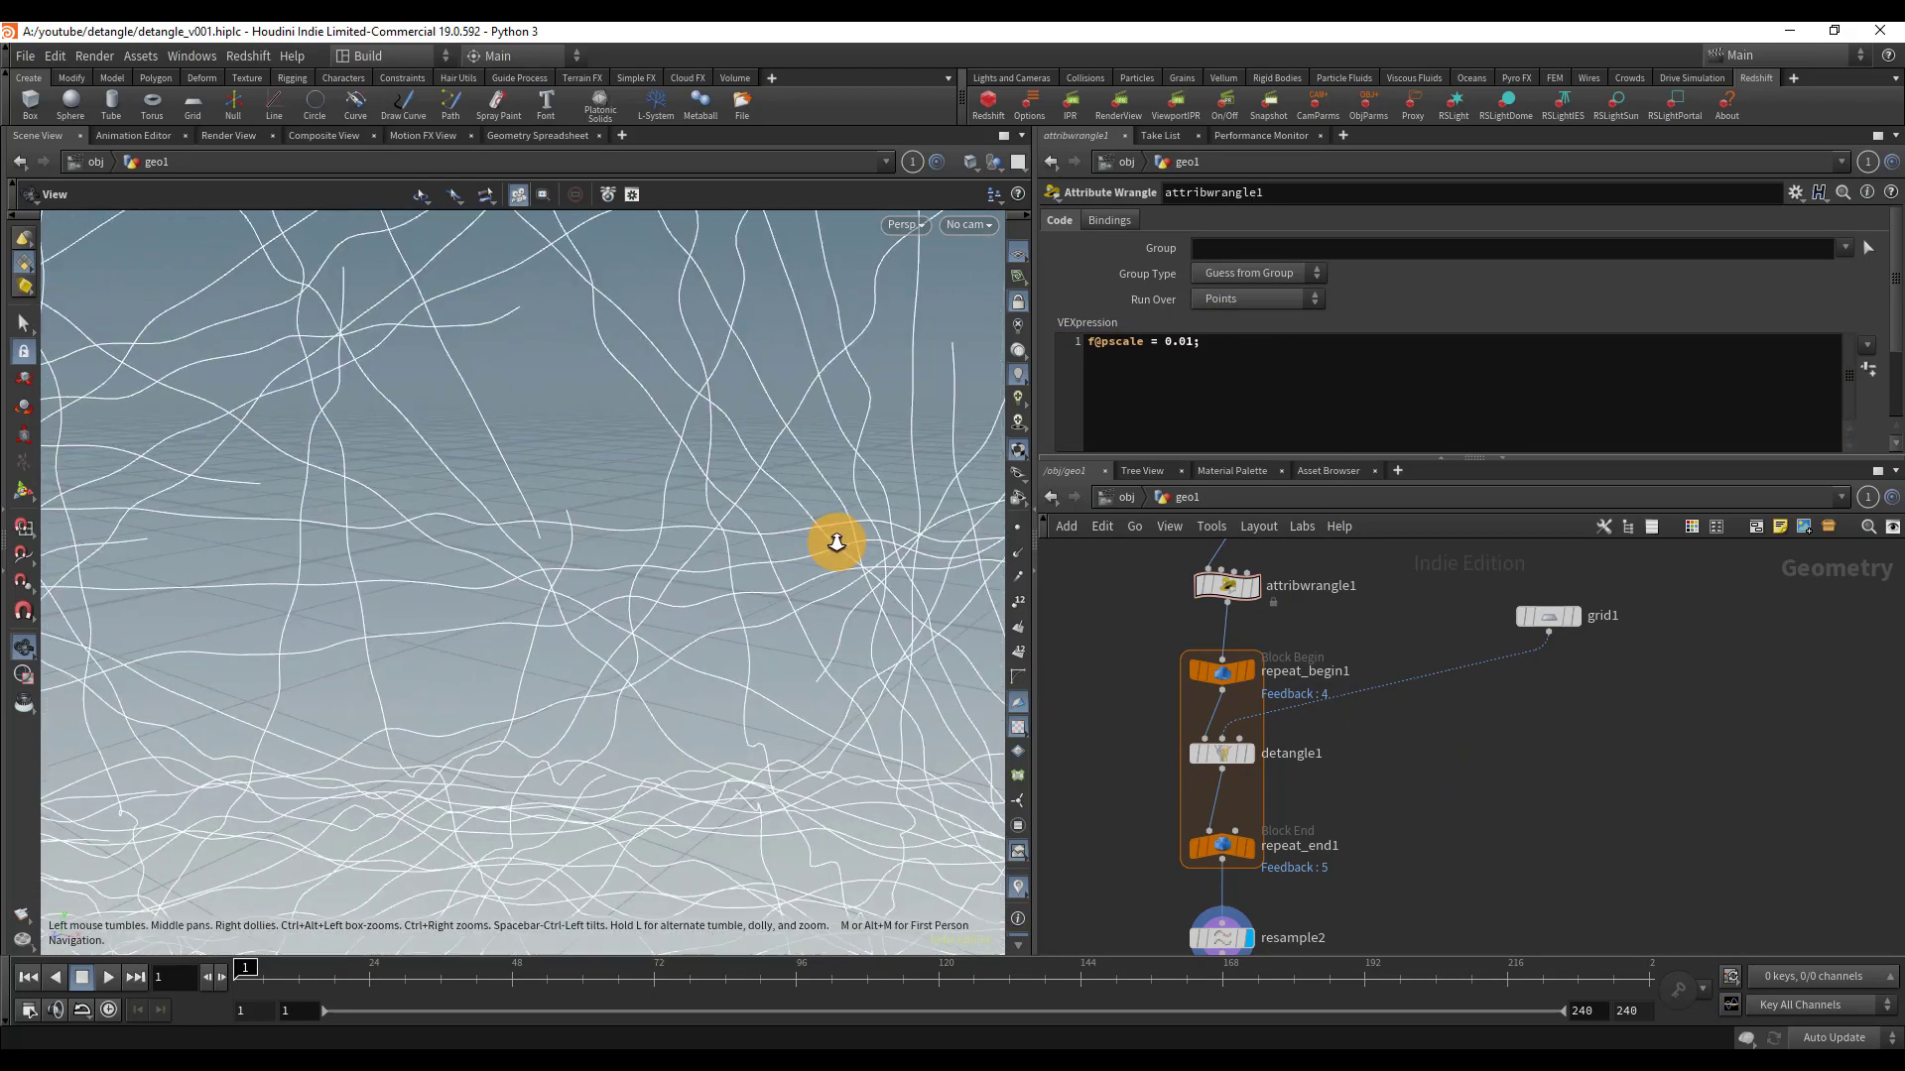
- Set scatter1's Force Total Count to 200 and move resample2 further below the repeat block
{"action": "scroll", "coordinate": [578, 600], "scroll_direction": "down", "scroll_amount": 10}
{"action": "left_click_drag", "start_coordinate": [620, 595], "coordinate": [650, 590]}
{"action": "scroll", "coordinate": [695, 593], "scroll_direction": "up", "scroll_amount": 3}
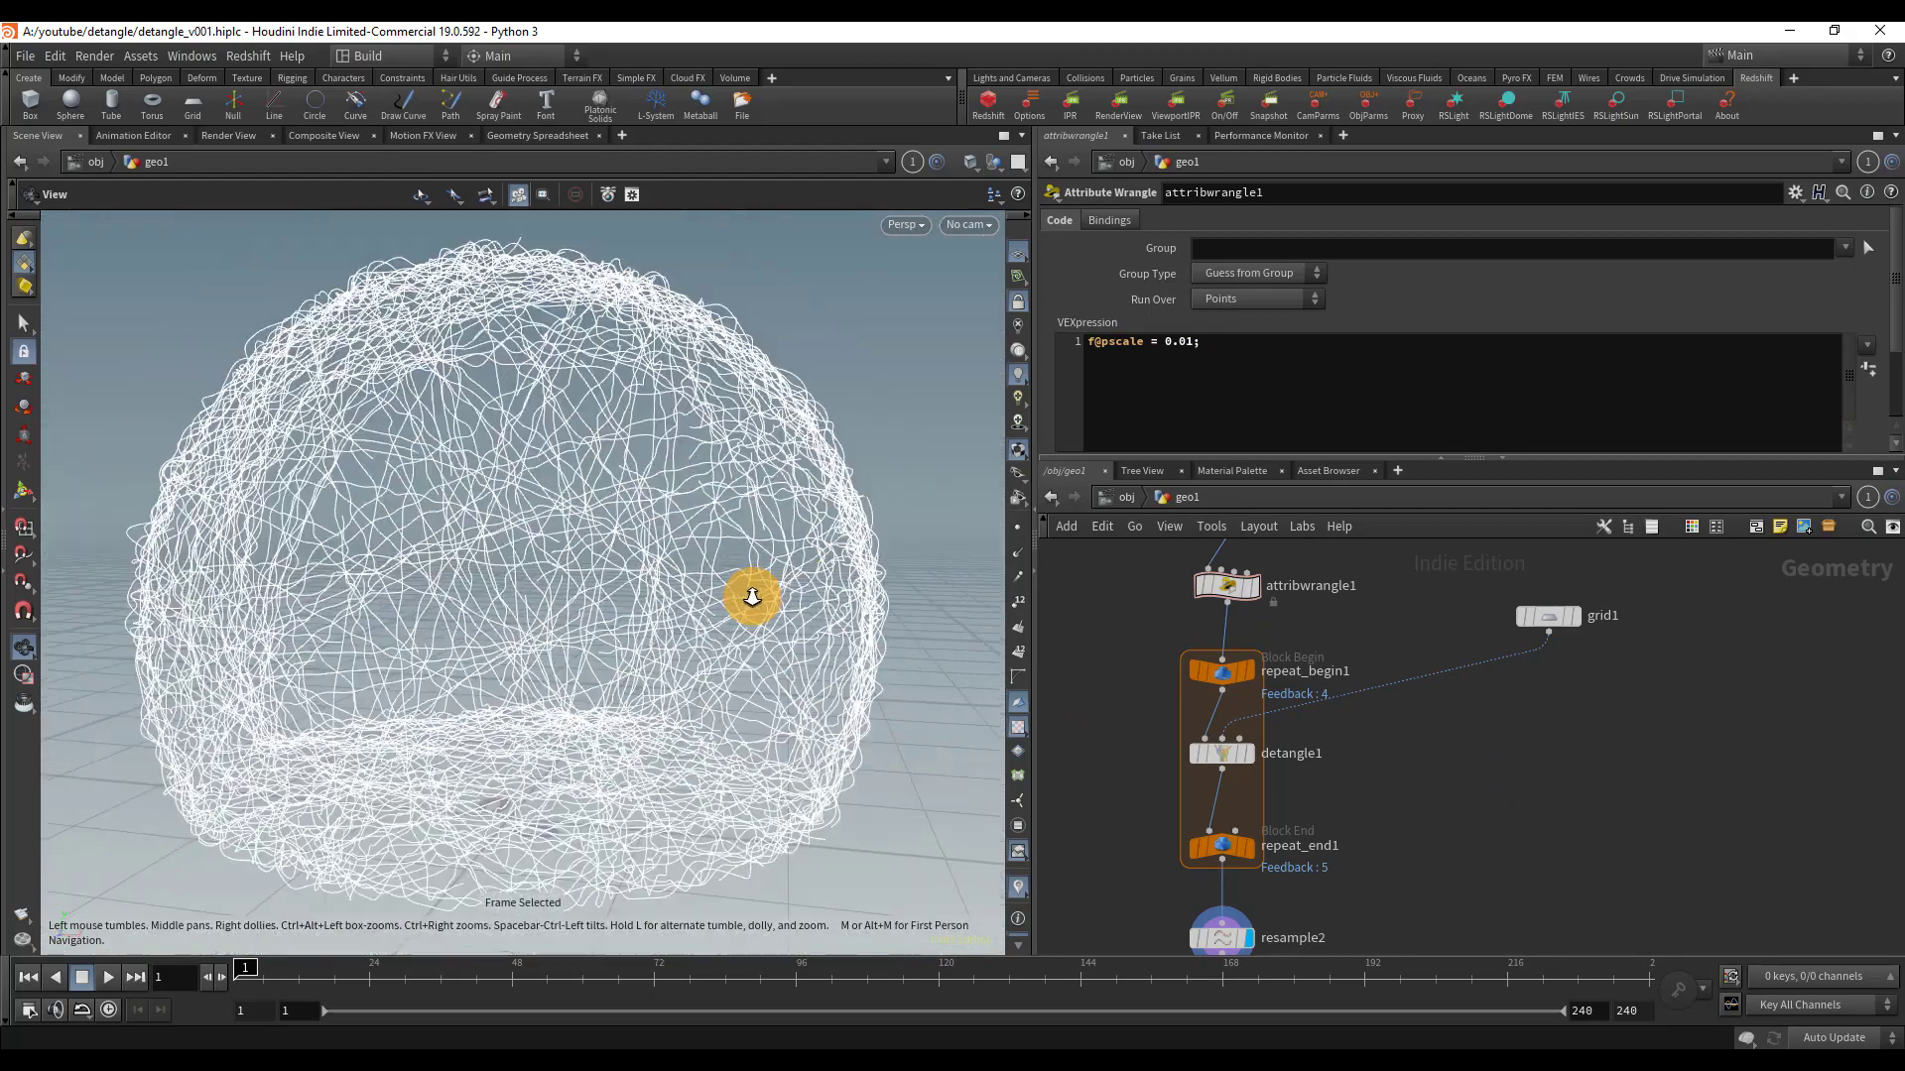
{"action": "scroll", "coordinate": [1488, 563], "scroll_direction": "down", "scroll_amount": 3}
{"action": "middle_click_drag", "start_coordinate": [1488, 563], "coordinate": [1331, 758]}
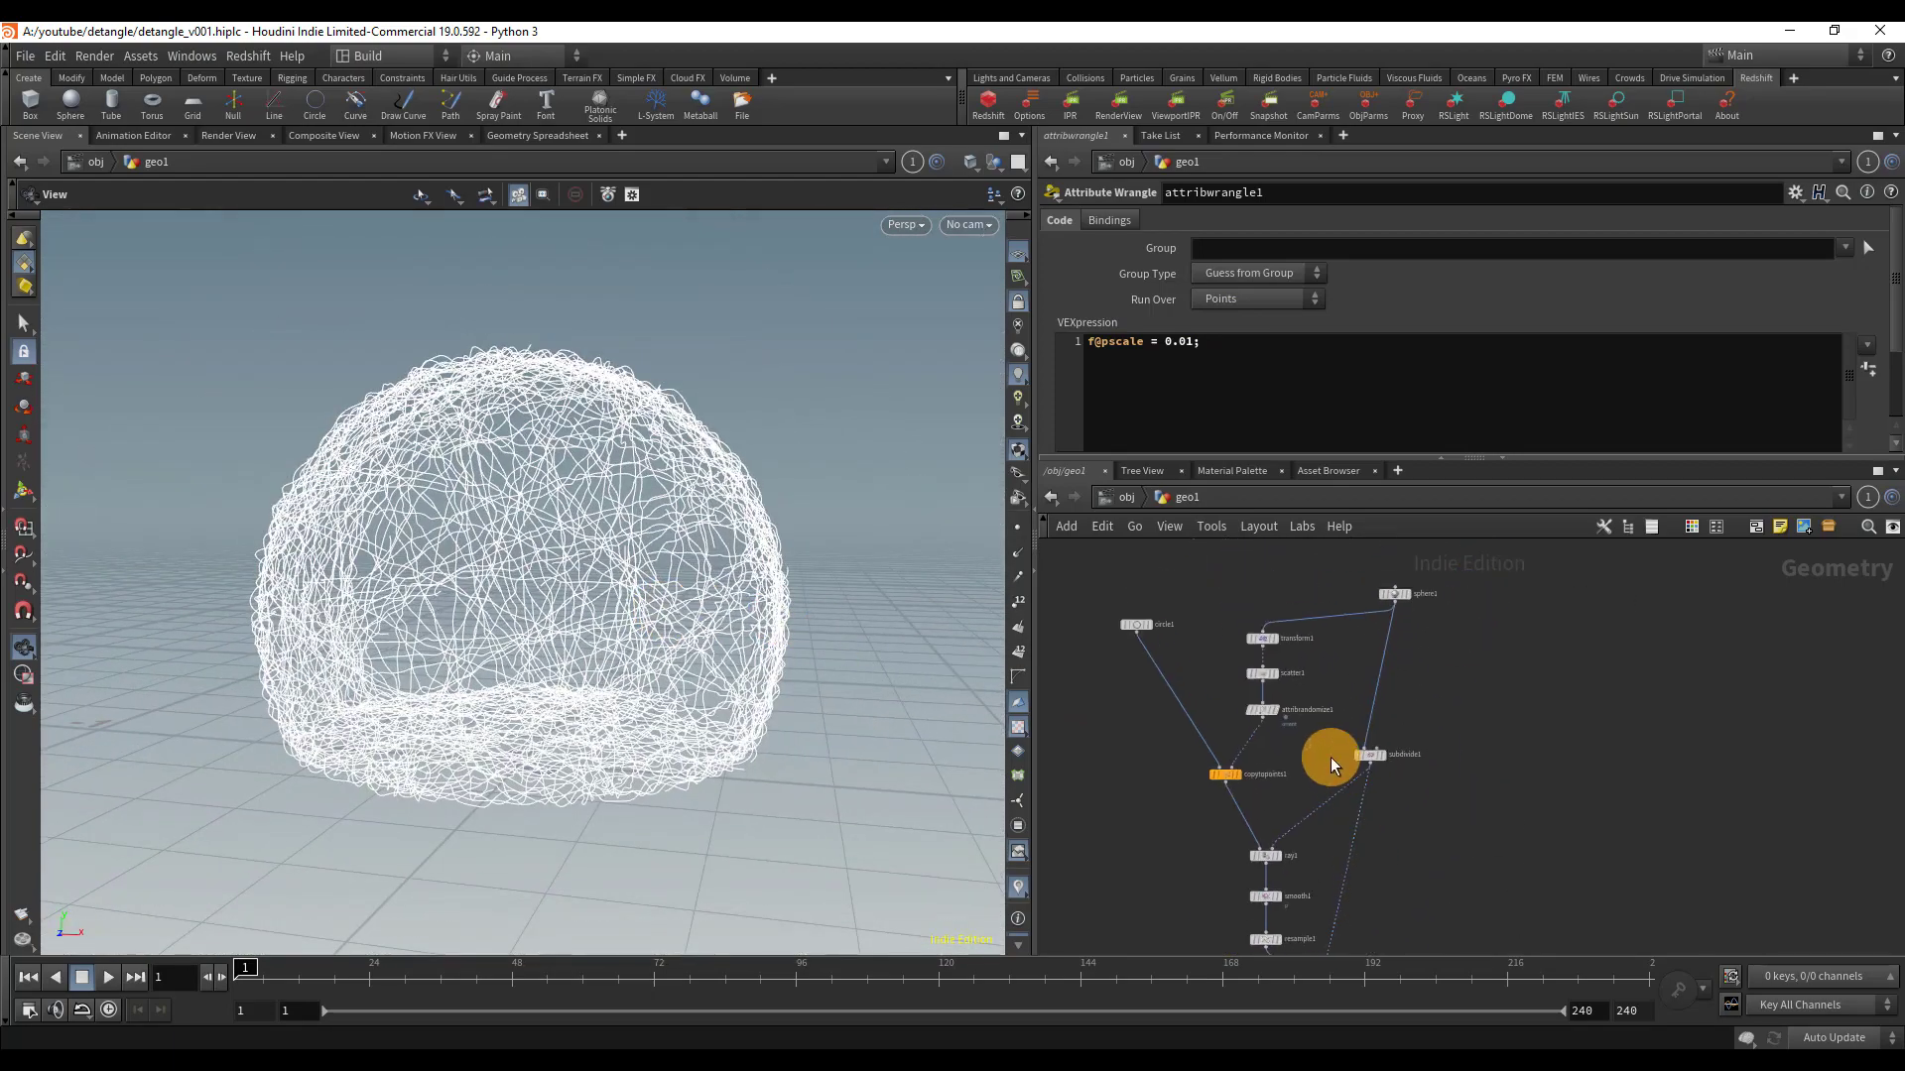
{"action": "scroll", "coordinate": [1314, 668], "scroll_direction": "up", "scroll_amount": 4}
{"action": "left_click", "coordinate": [1193, 703]}
{"action": "left_click", "coordinate": [1200, 415]}
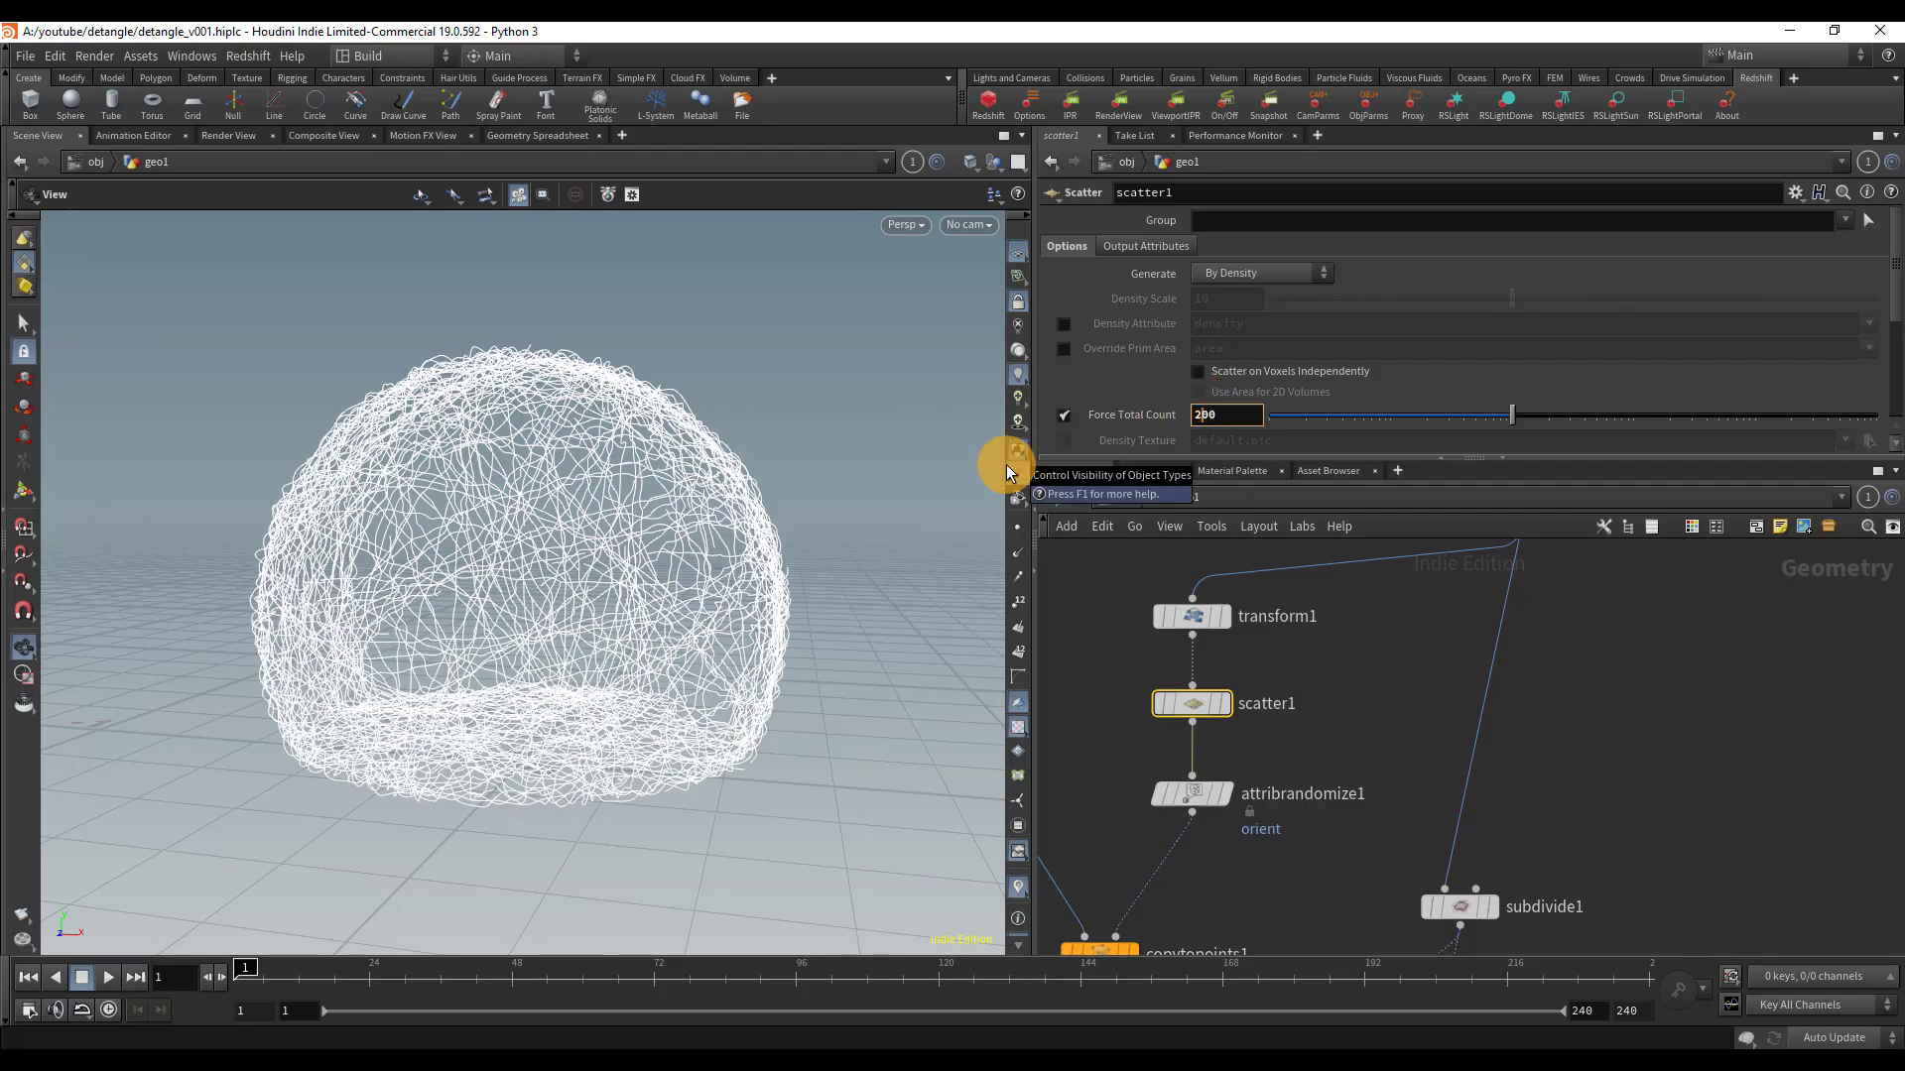
{"action": "type", "text": "2"}
{"action": "key", "text": "Return"}
{"action": "scroll", "coordinate": [667, 486], "scroll_direction": "up", "scroll_amount": 3}
{"action": "right_click_drag", "start_coordinate": [666, 486], "coordinate": [1439, 808]}
{"action": "scroll", "coordinate": [1310, 681], "scroll_direction": "up", "scroll_amount": 5}
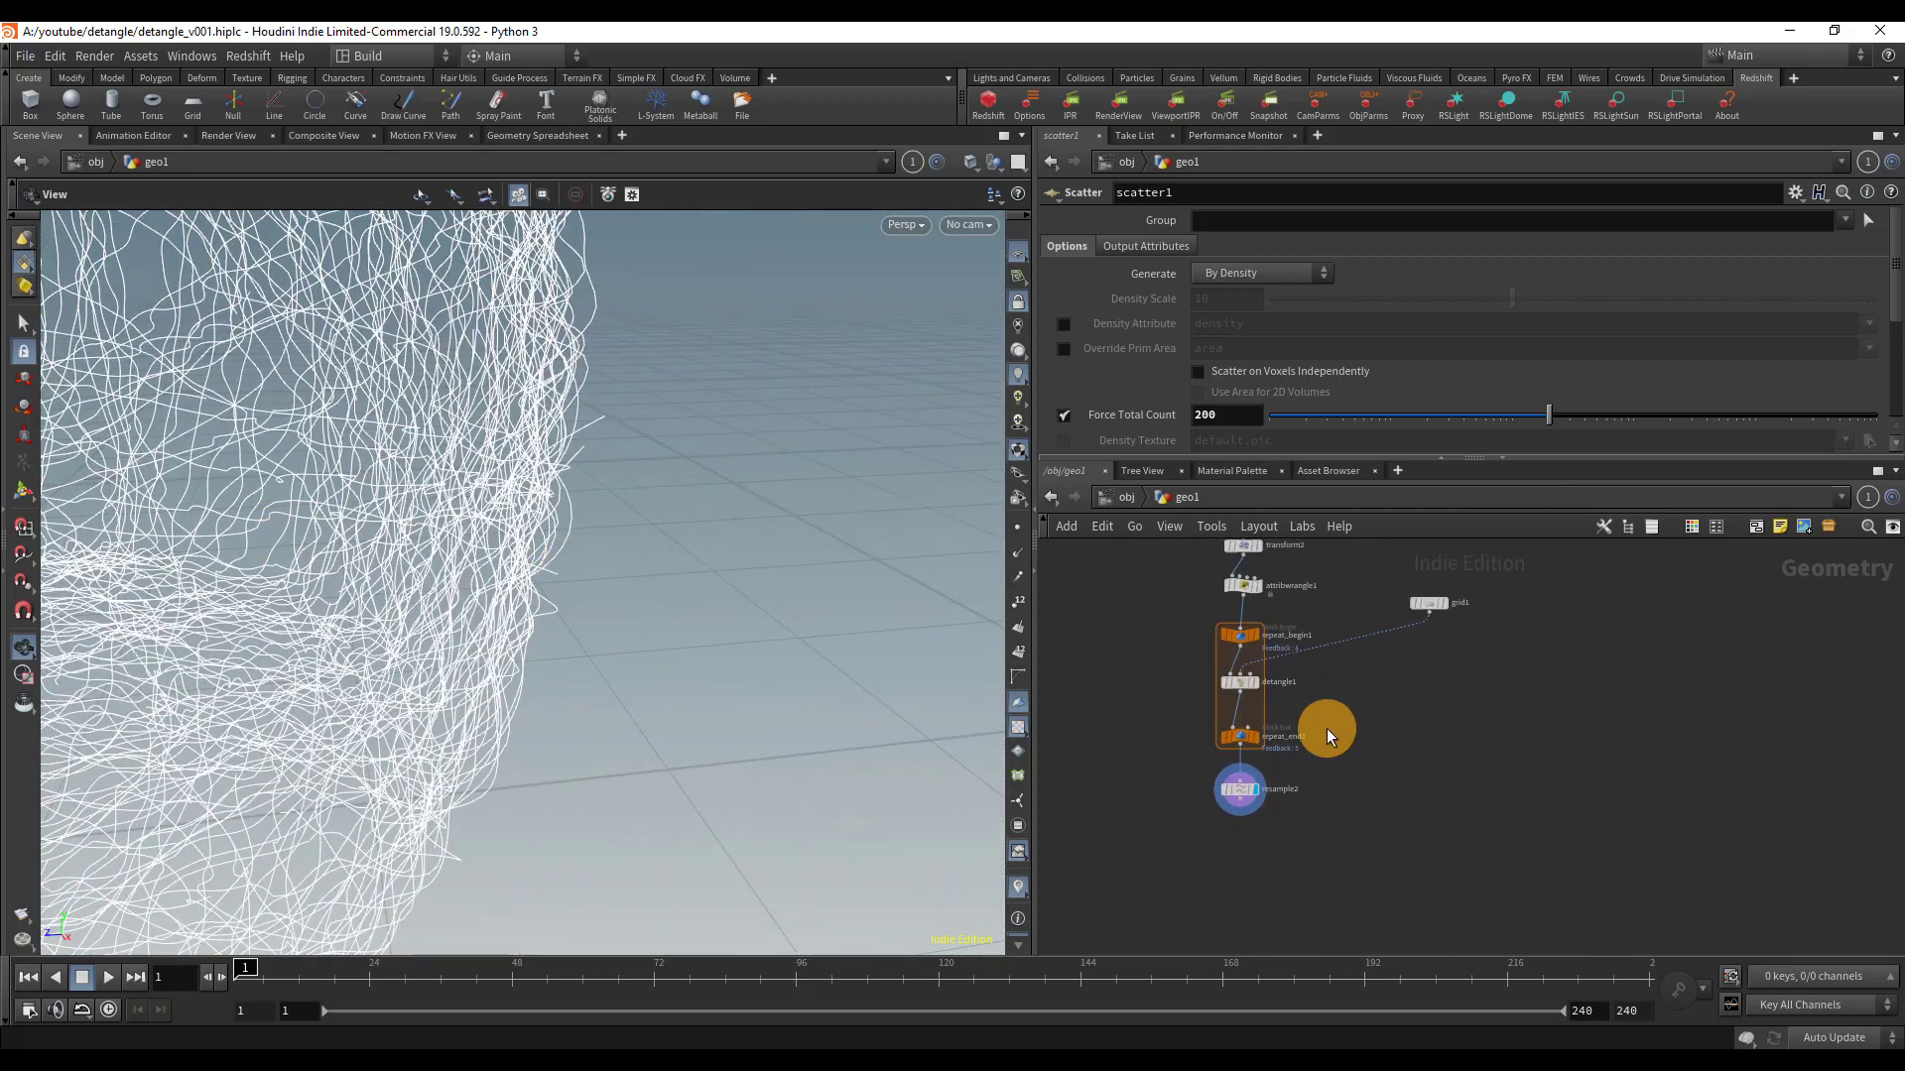
{"action": "left_click_drag", "start_coordinate": [1240, 794], "coordinate": [1240, 873]}
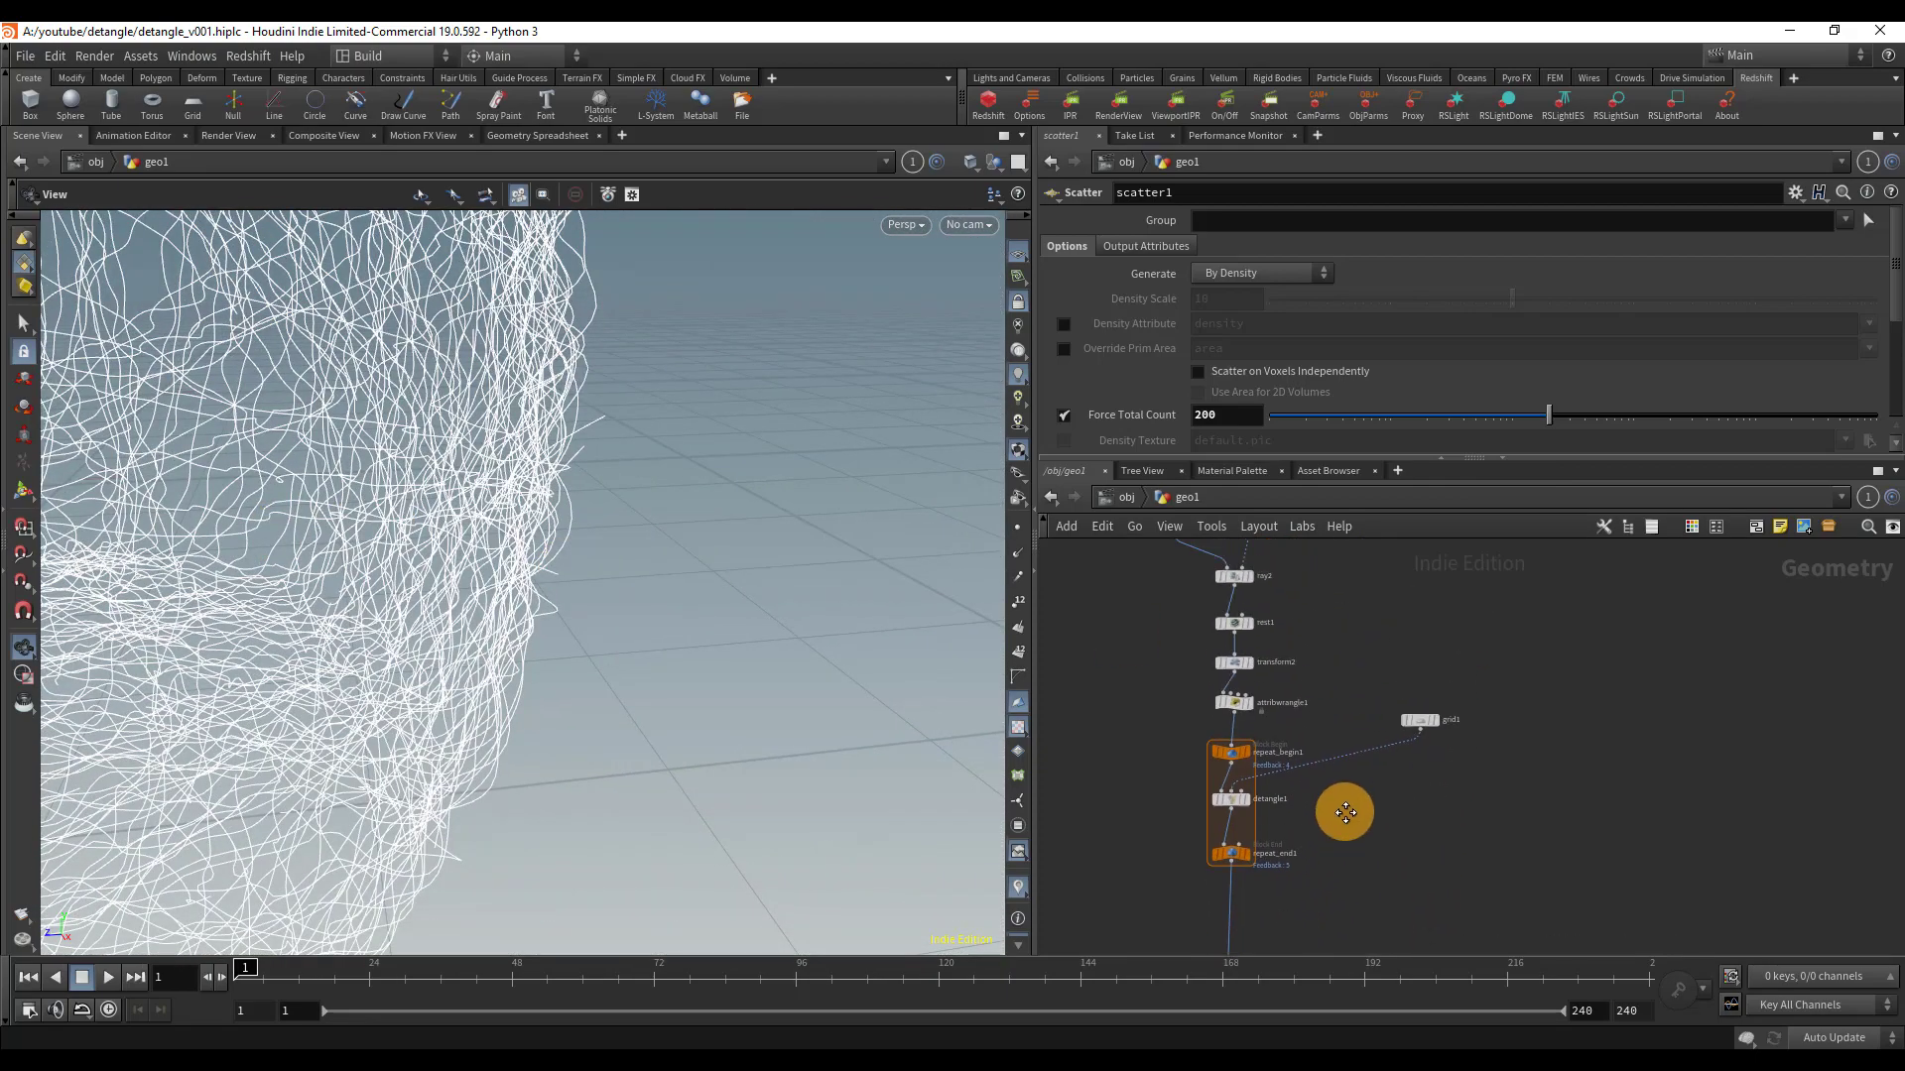
- Set the pscale value in attribwrangle1's VEX expression to 0.015
{"action": "scroll", "coordinate": [1278, 694], "scroll_direction": "up", "scroll_amount": 2}
{"action": "left_click", "coordinate": [1226, 705]}
{"action": "left_click", "coordinate": [1197, 345]}
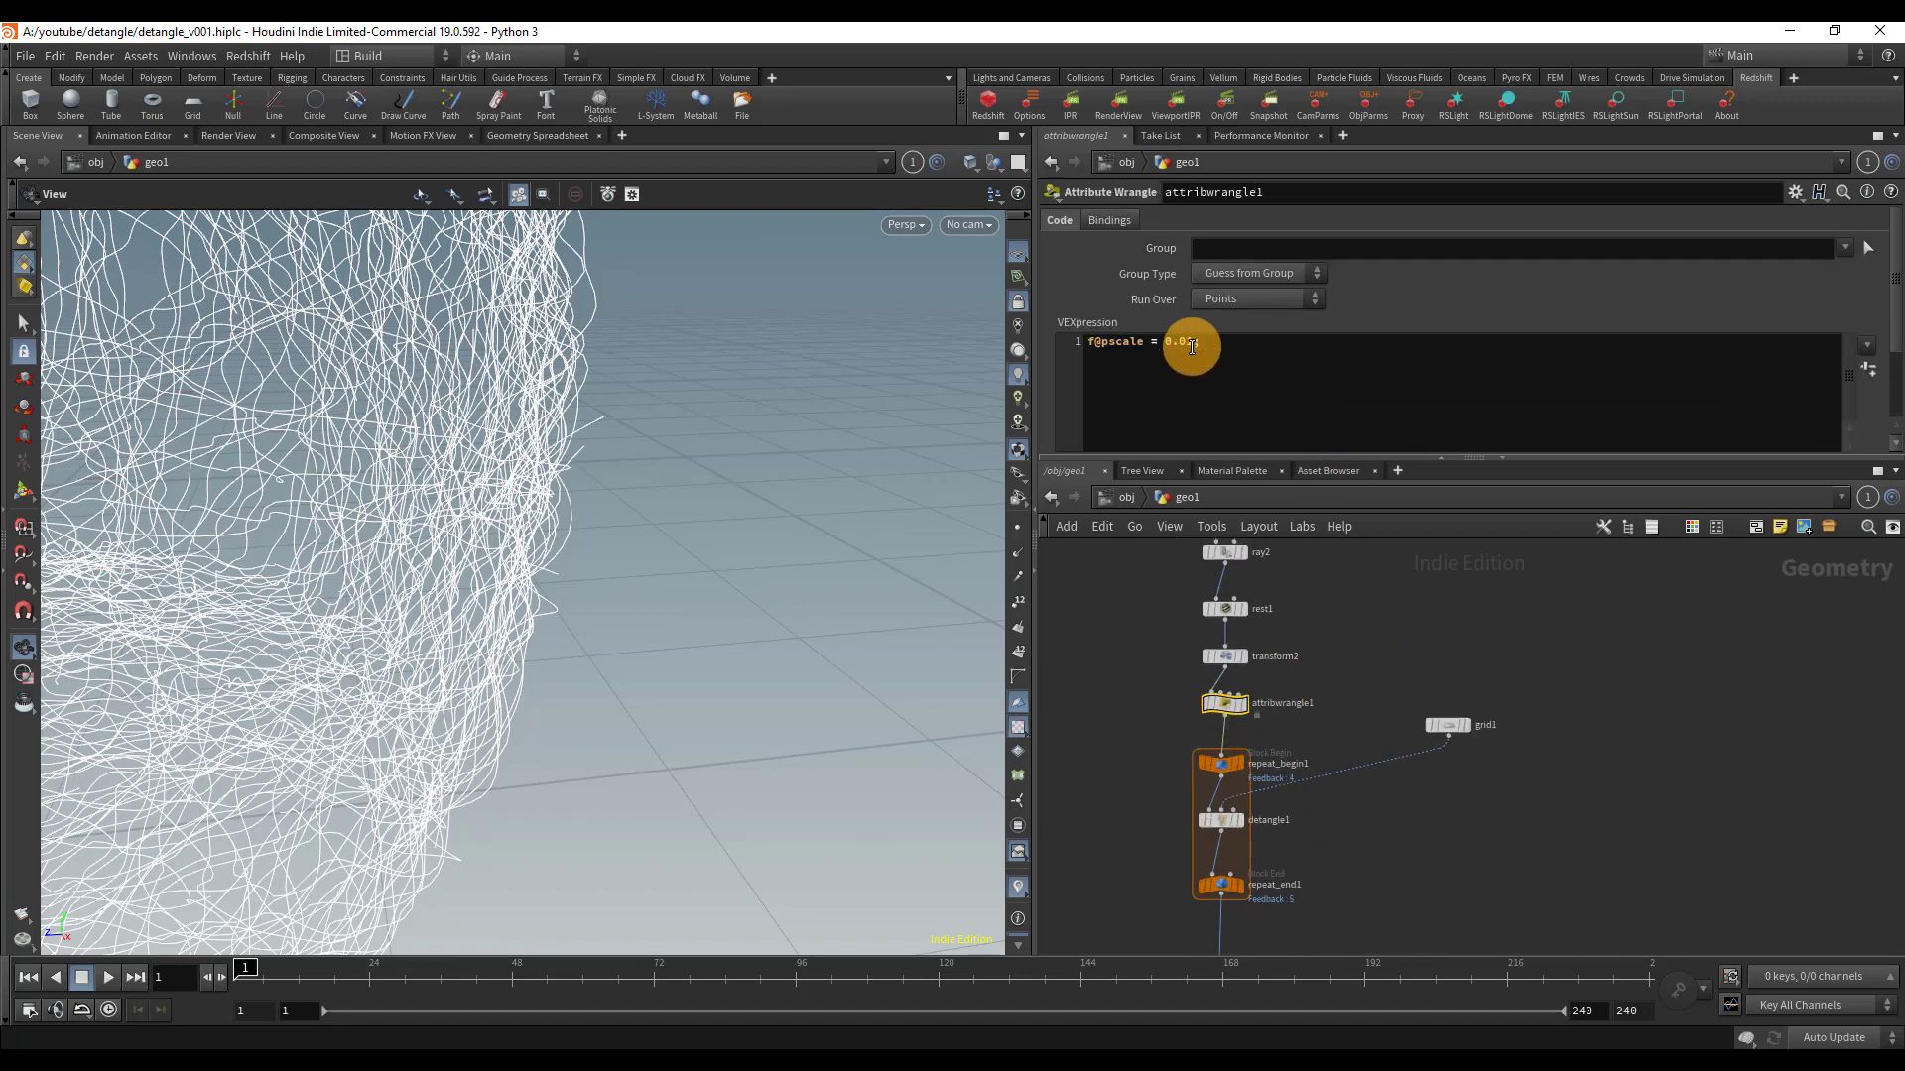
{"action": "type", "text": ";"}
{"action": "type", "text": "5"}
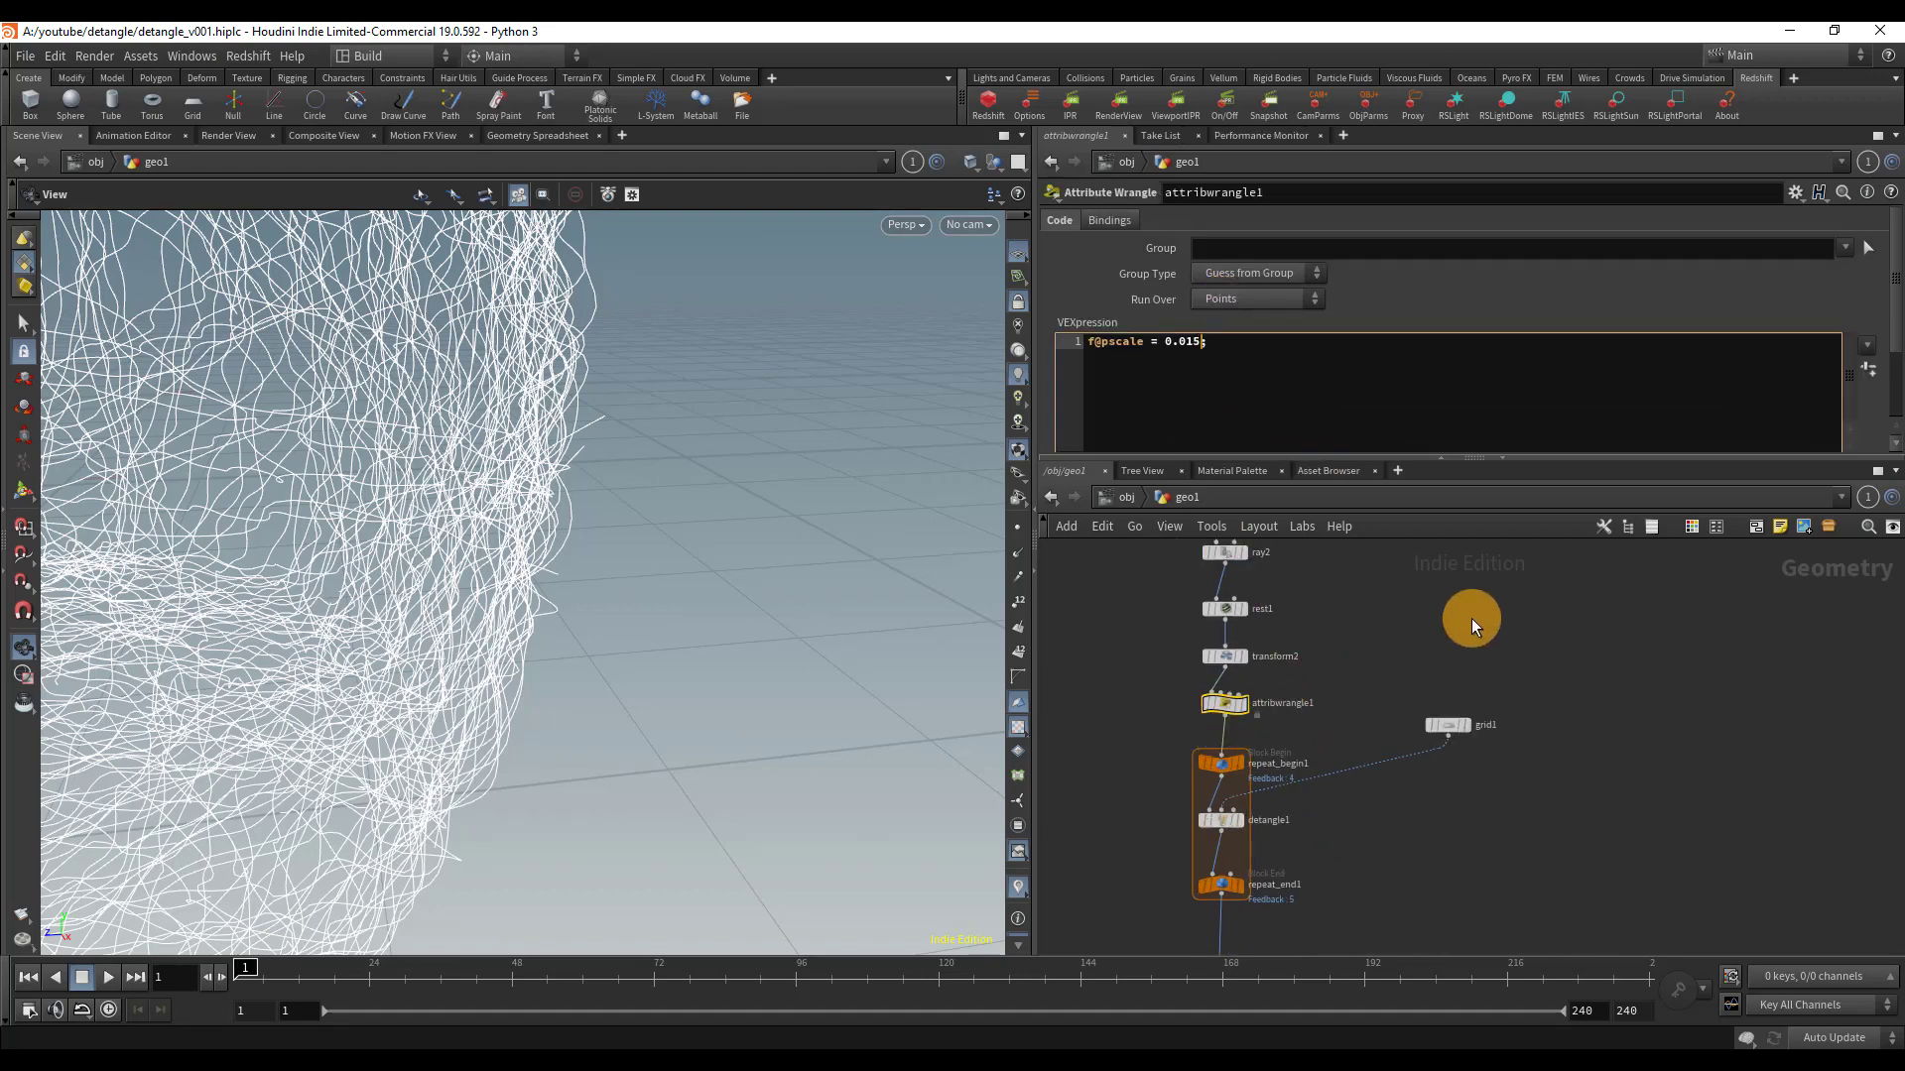
{"action": "left_click", "coordinate": [1472, 617]}
- Set the pscale value in attribwrangle1's VEX expression to 0.03 and inspect the curves
{"action": "left_click_drag", "start_coordinate": [1207, 347], "coordinate": [1189, 359]}
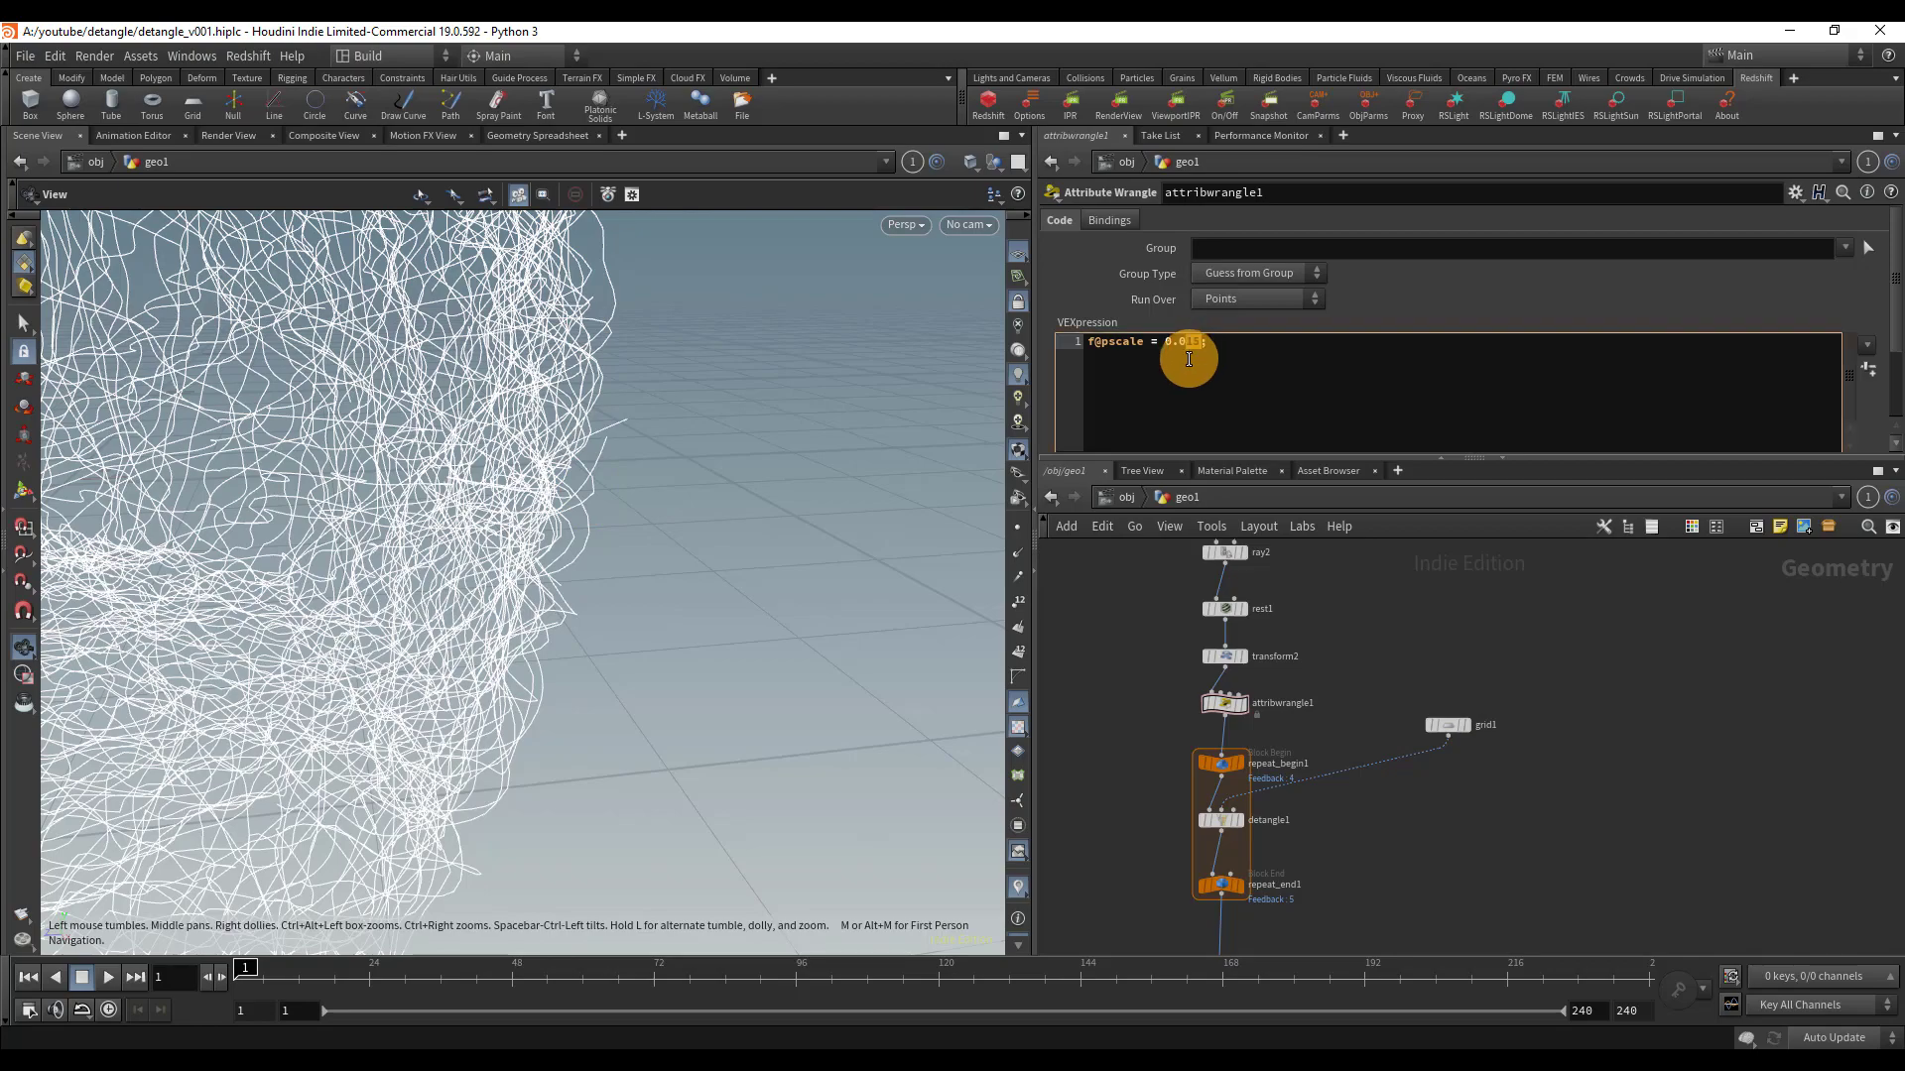
{"action": "left_click", "coordinate": [1446, 598]}
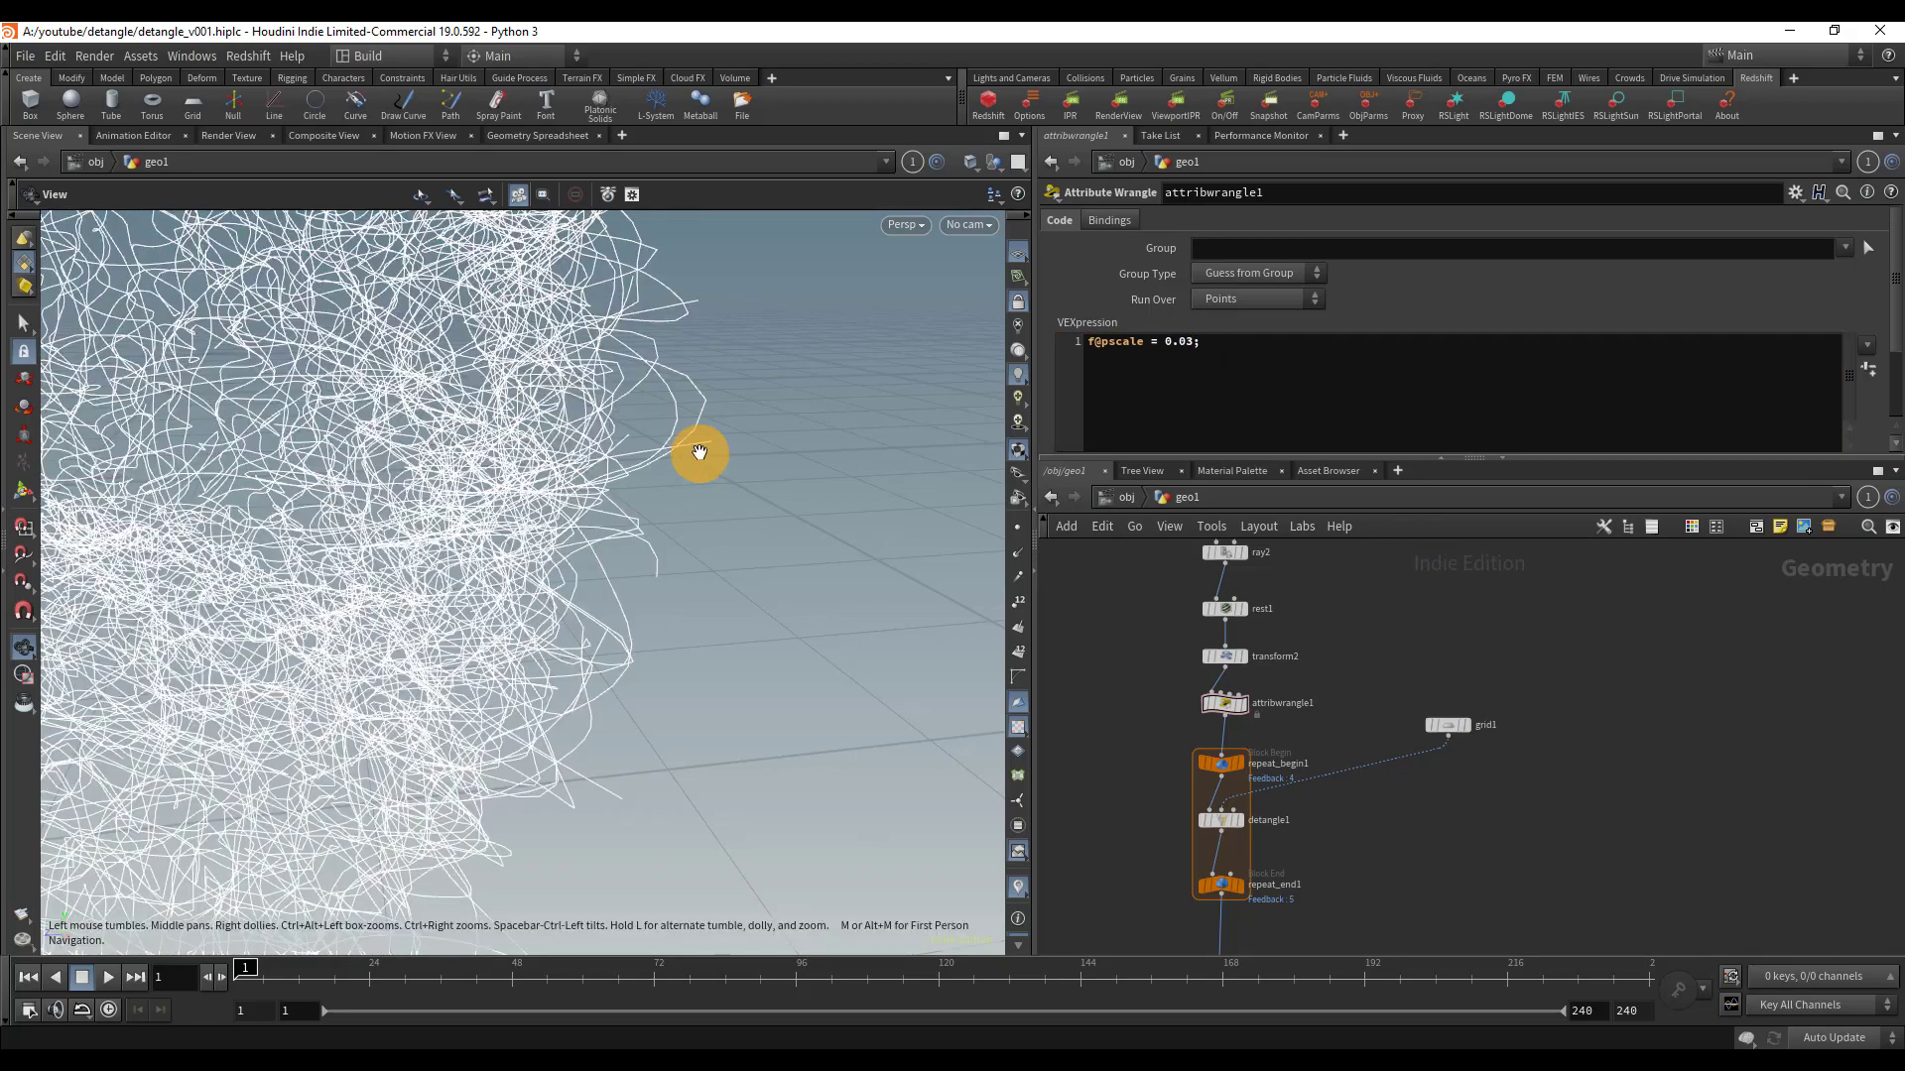
{"action": "right_click_drag", "start_coordinate": [693, 455], "coordinate": [837, 455]}
- Insert a Smooth node between repeat_end1 and resample2 and display its result
{"action": "middle_click_drag", "start_coordinate": [1409, 938], "coordinate": [1406, 765]}
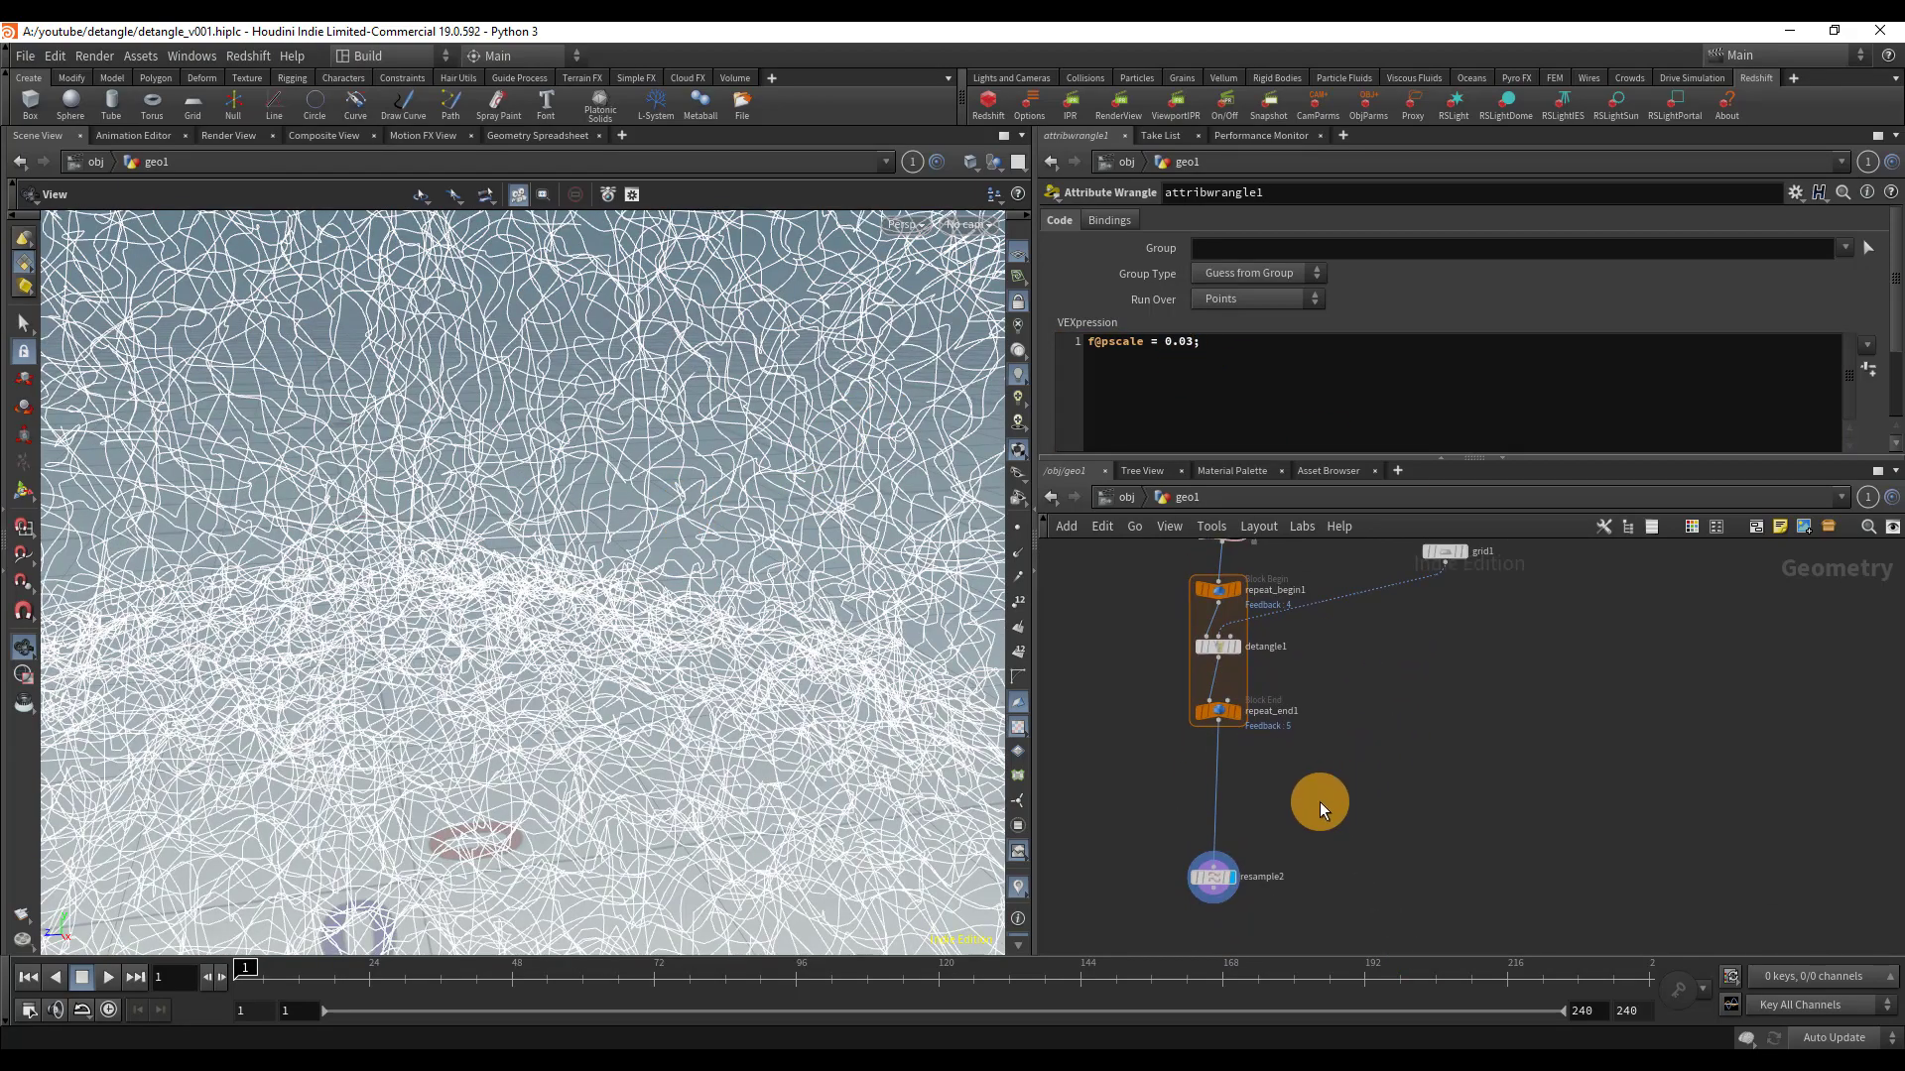
{"action": "key", "text": "Tab"}
{"action": "key", "text": "Return"}
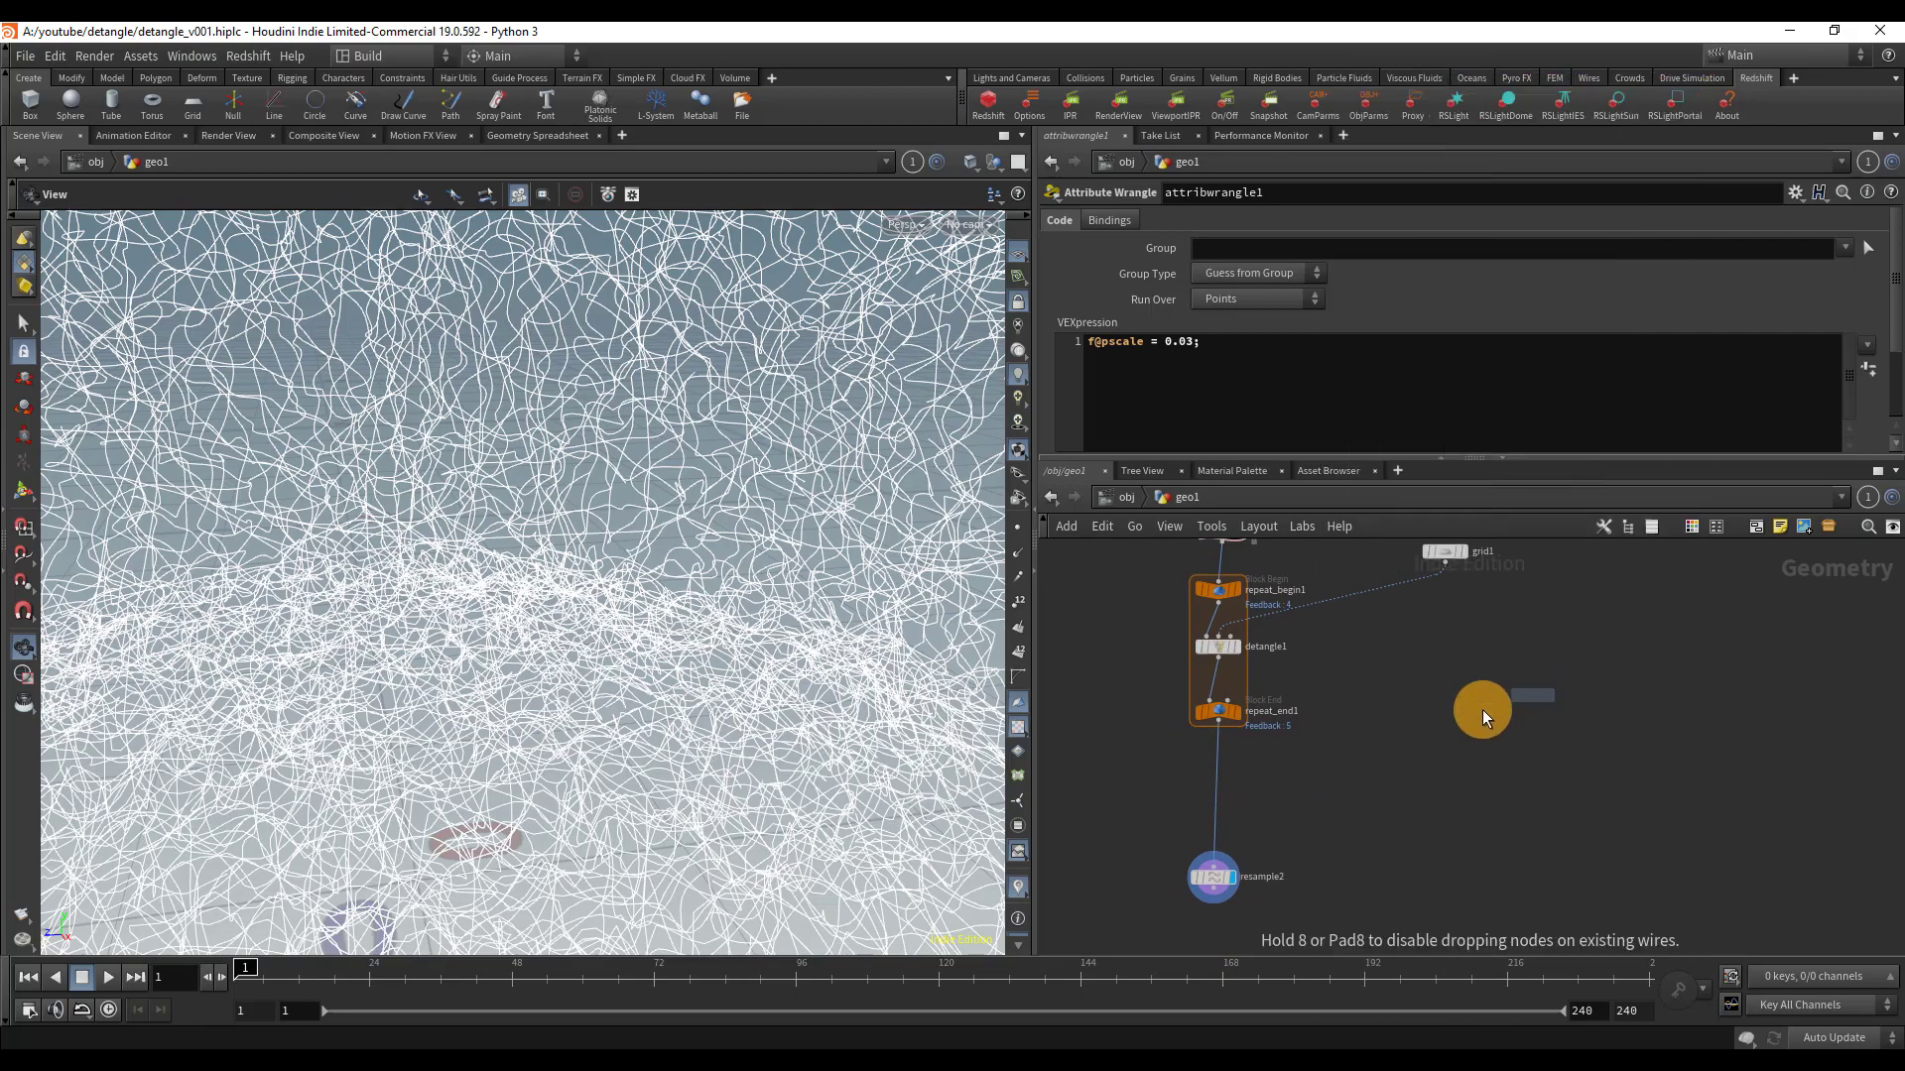
{"action": "scroll", "coordinate": [1279, 784], "scroll_direction": "up", "scroll_amount": 2}
{"action": "left_click", "coordinate": [1215, 756]}
{"action": "left_click", "coordinate": [1212, 756]}
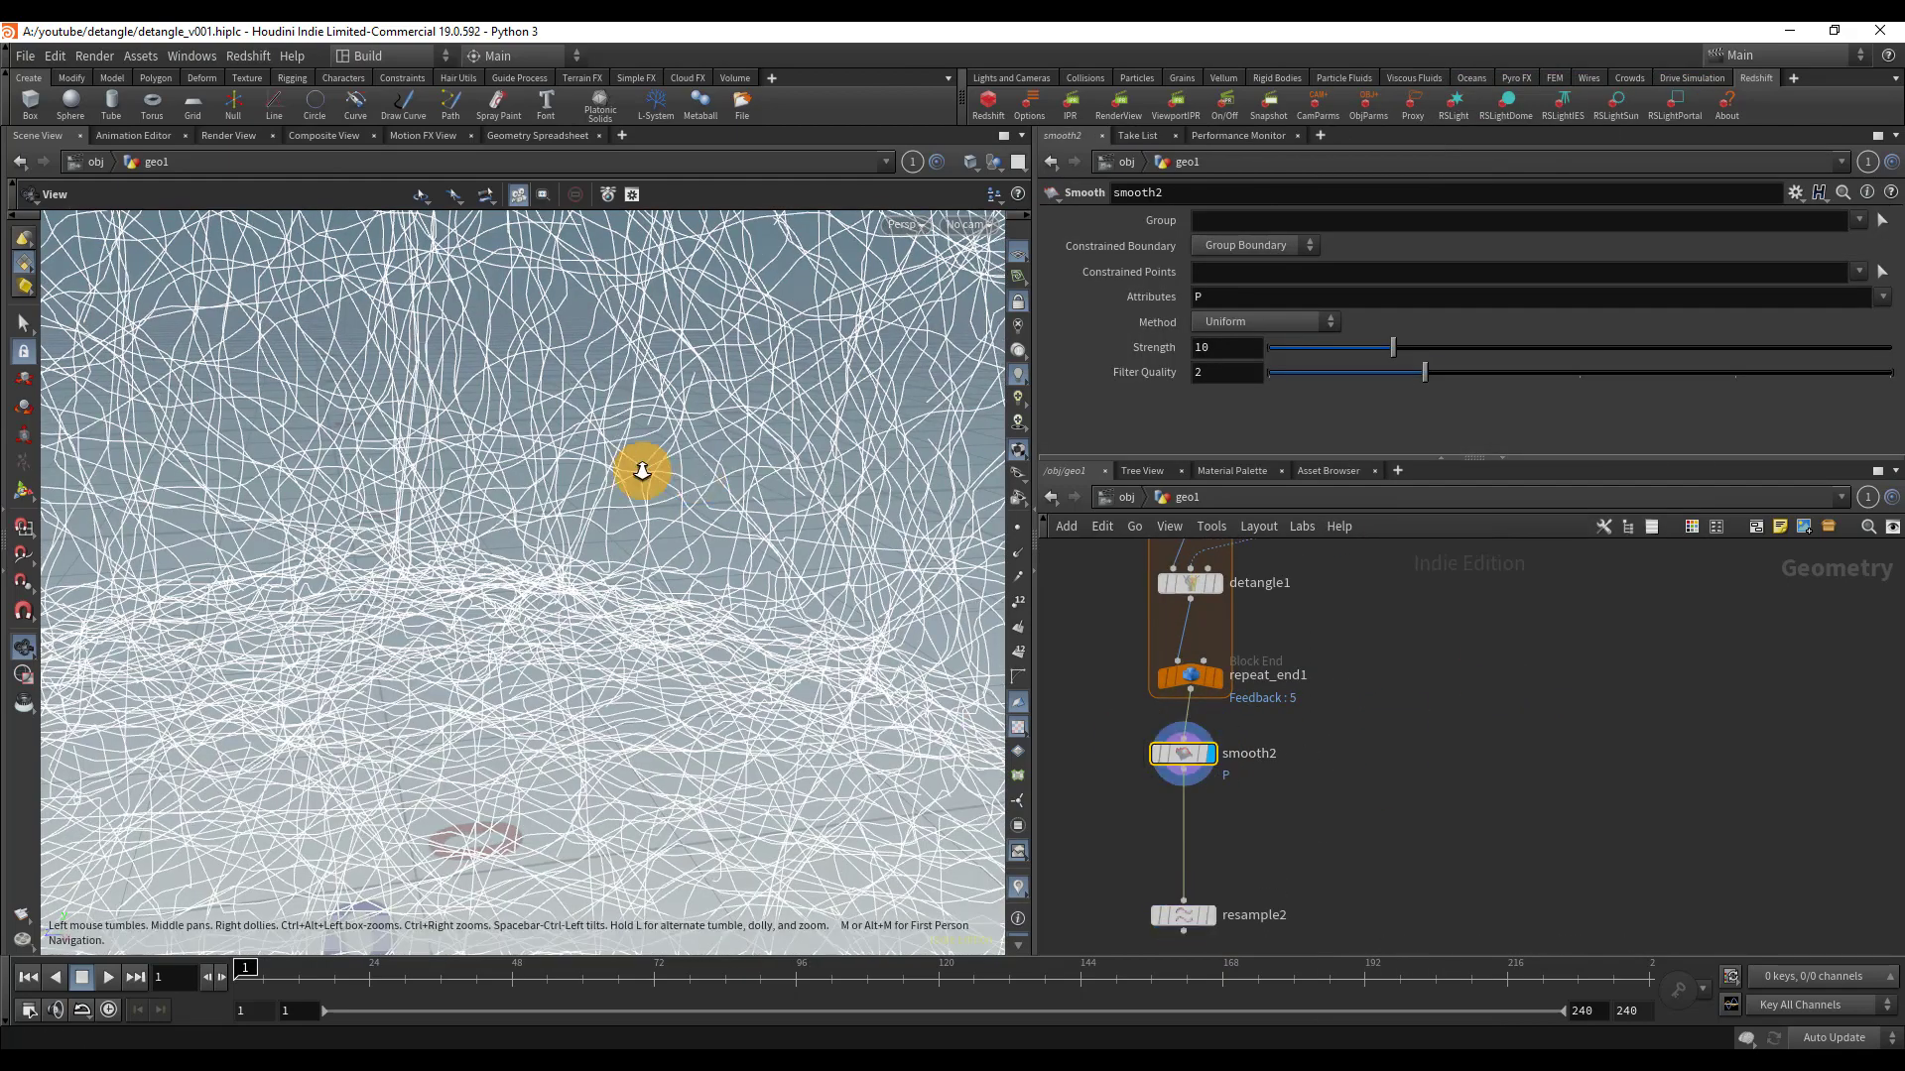
{"action": "right_click_drag", "start_coordinate": [638, 467], "coordinate": [824, 427]}
- Display resample2 again and line up smooth2 and resample2 closely beneath repeat_end1
{"action": "middle_click_drag", "start_coordinate": [1230, 937], "coordinate": [1252, 859]}
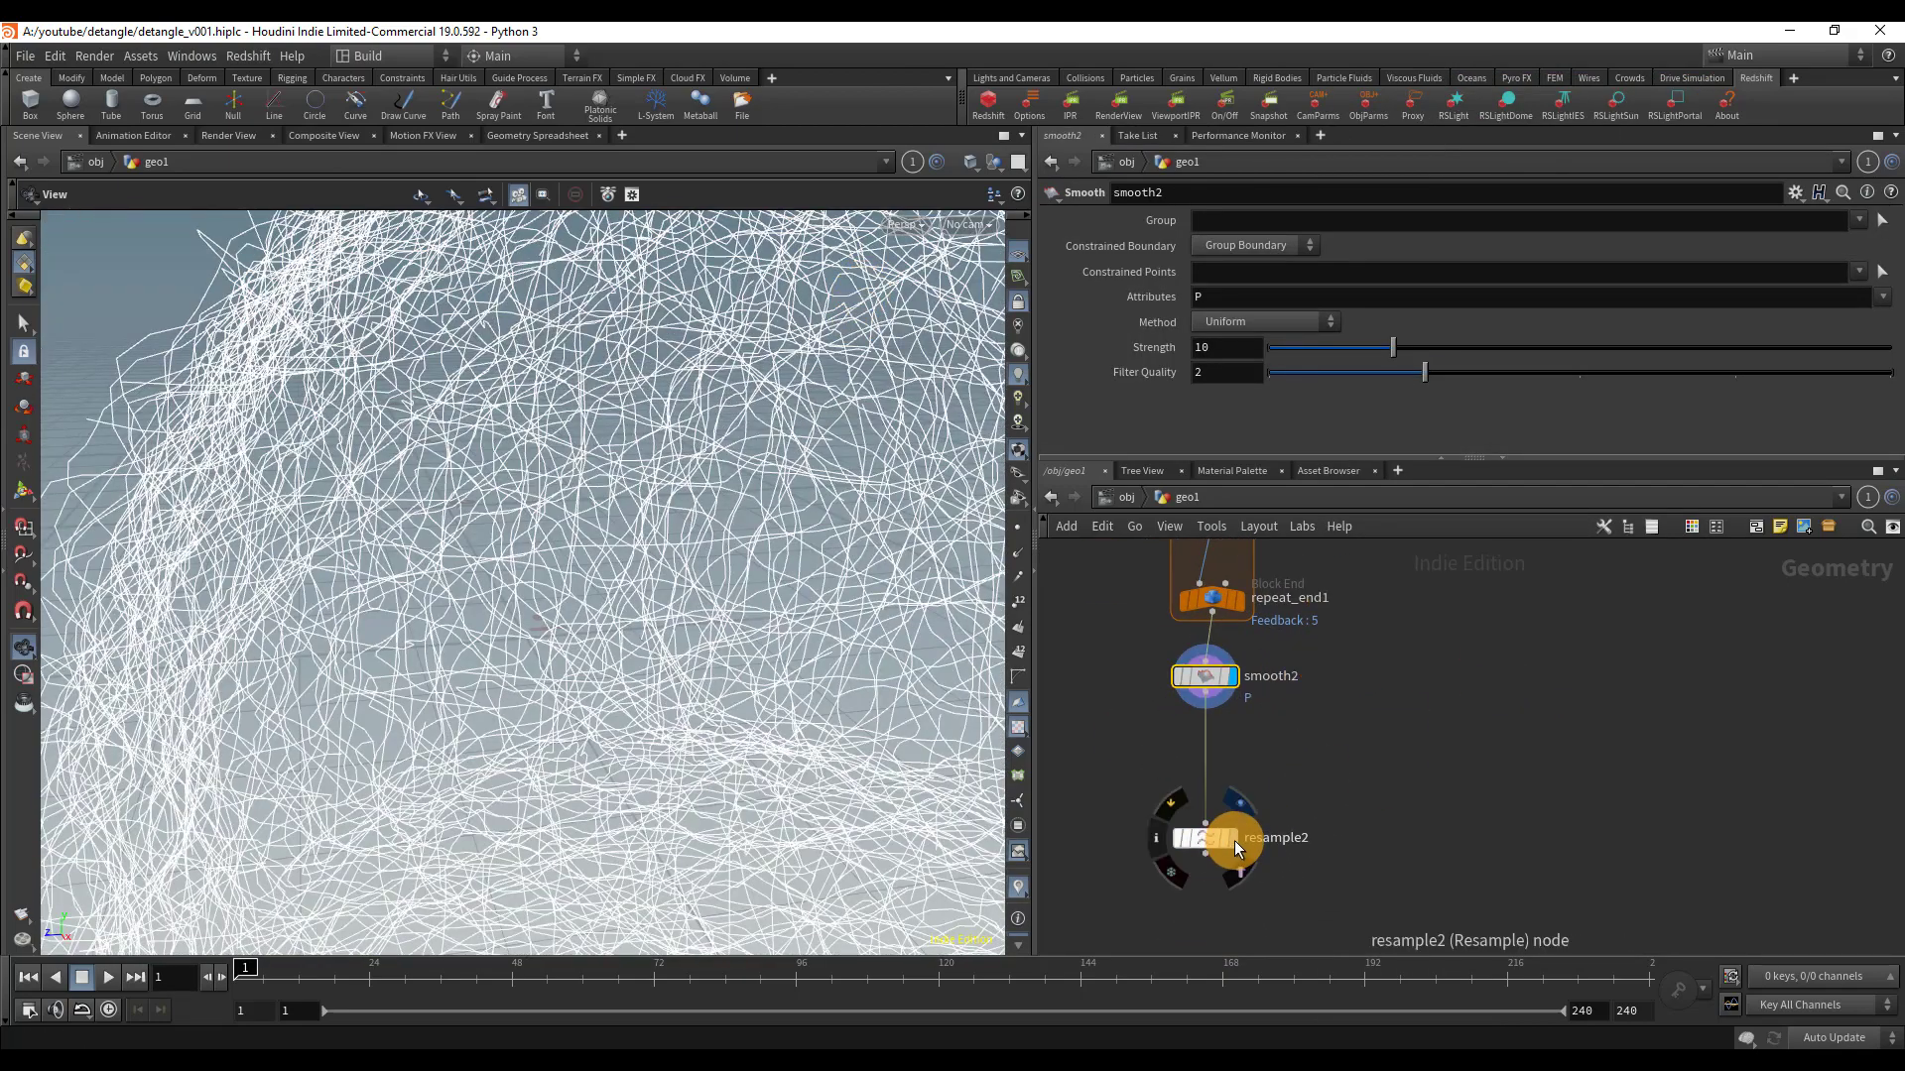
{"action": "left_click", "coordinate": [1234, 841]}
{"action": "left_click_drag", "start_coordinate": [1222, 849], "coordinate": [1224, 763]}
{"action": "left_click", "coordinate": [1222, 677]}
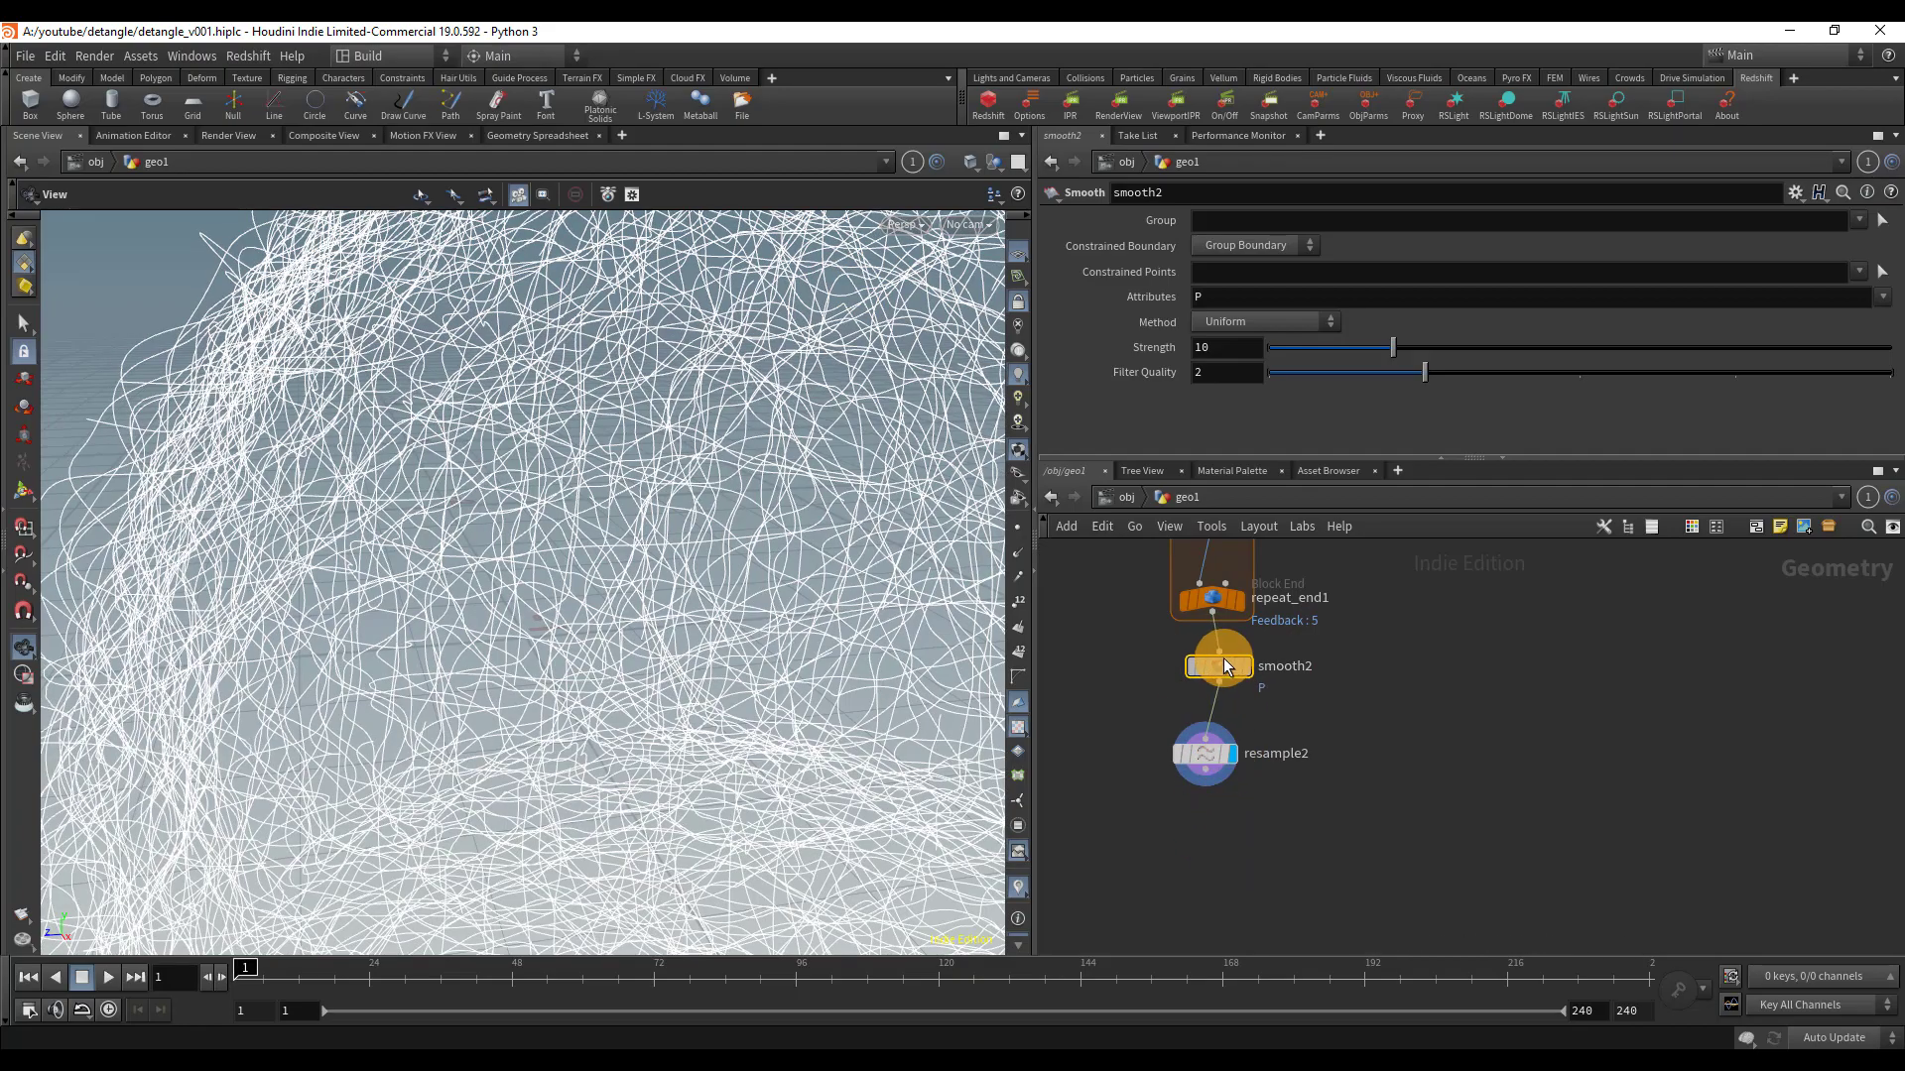
{"action": "left_click_drag", "start_coordinate": [1223, 678], "coordinate": [1237, 666]}
{"action": "left_click_drag", "start_coordinate": [1204, 754], "coordinate": [1218, 740]}
- Examine the smoothed and resampled curves of the whole dome from several angles and distances
{"action": "key", "text": "space+f"}
{"action": "right_click_drag", "start_coordinate": [722, 537], "coordinate": [740, 497]}
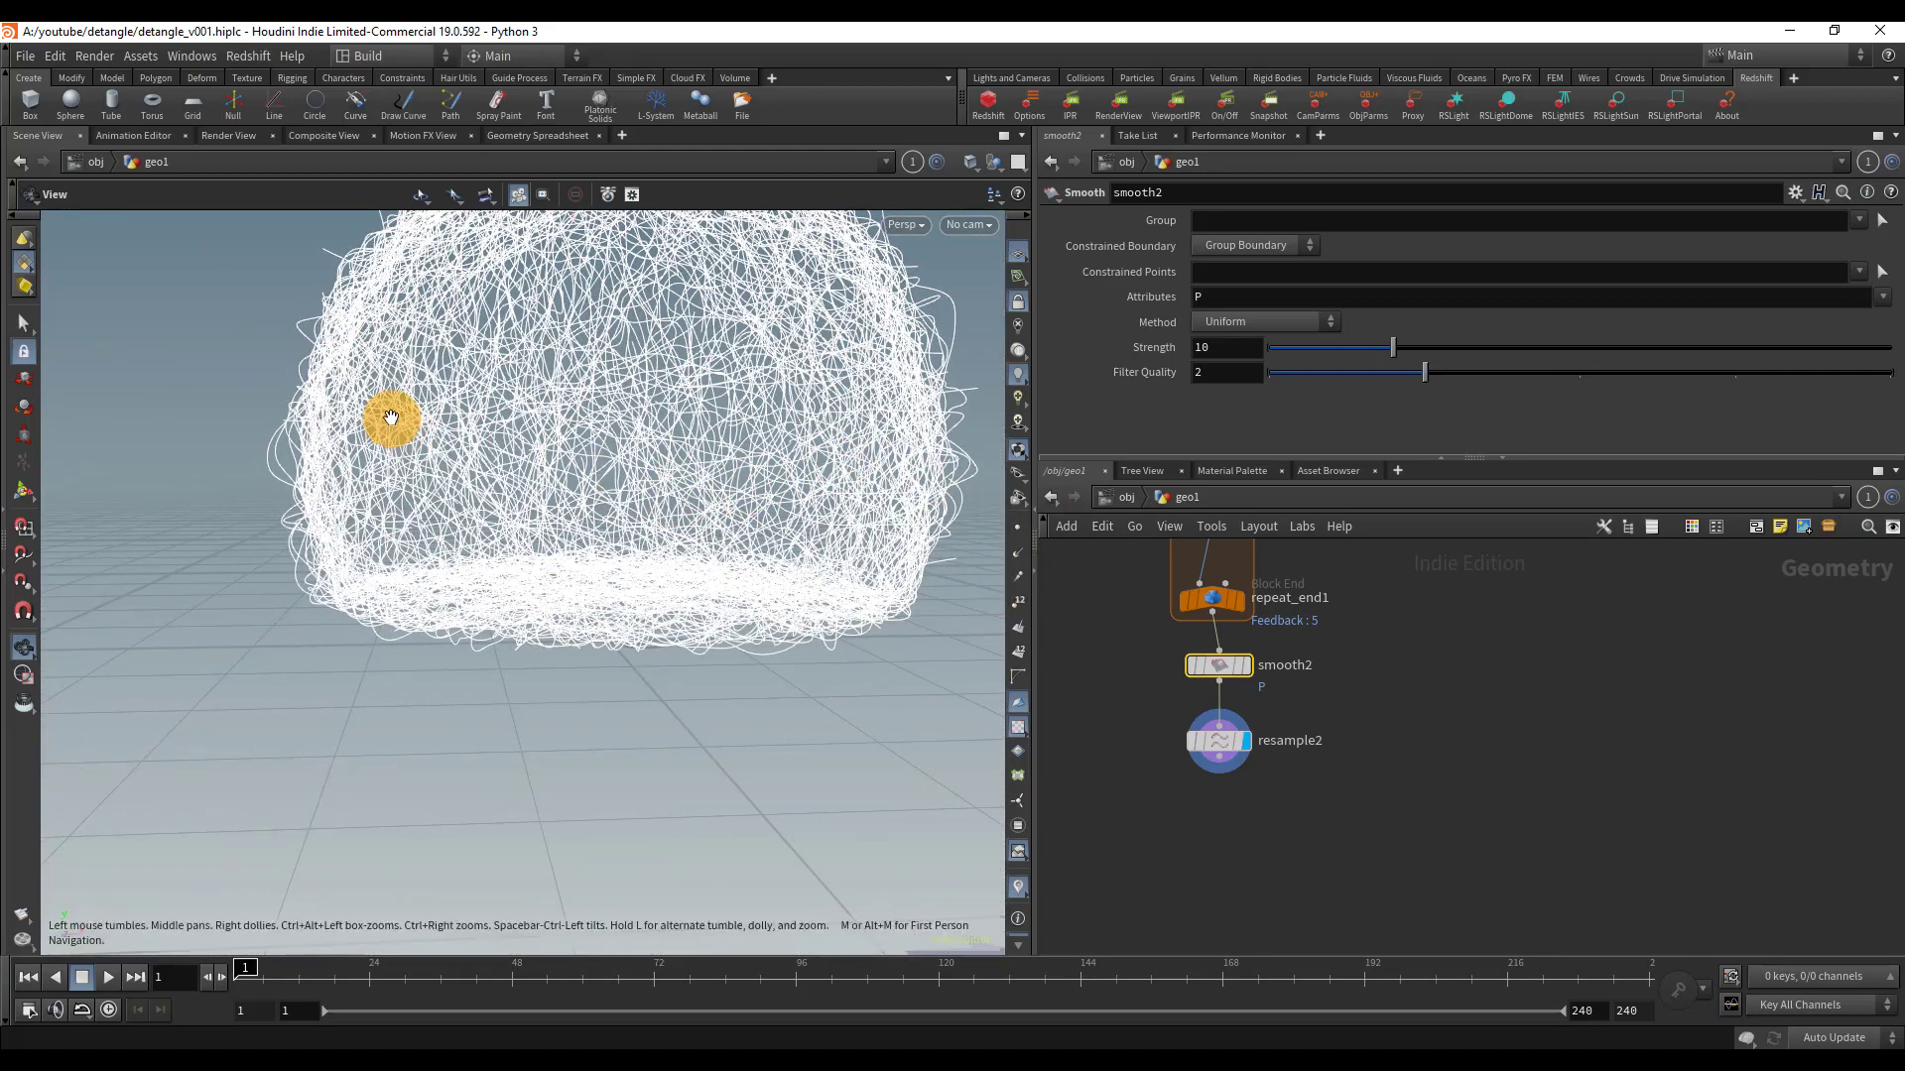
{"action": "left_click_drag", "start_coordinate": [387, 425], "coordinate": [586, 553]}
{"action": "right_click_drag", "start_coordinate": [587, 553], "coordinate": [557, 603]}
{"action": "middle_click_drag", "start_coordinate": [557, 603], "coordinate": [629, 562]}
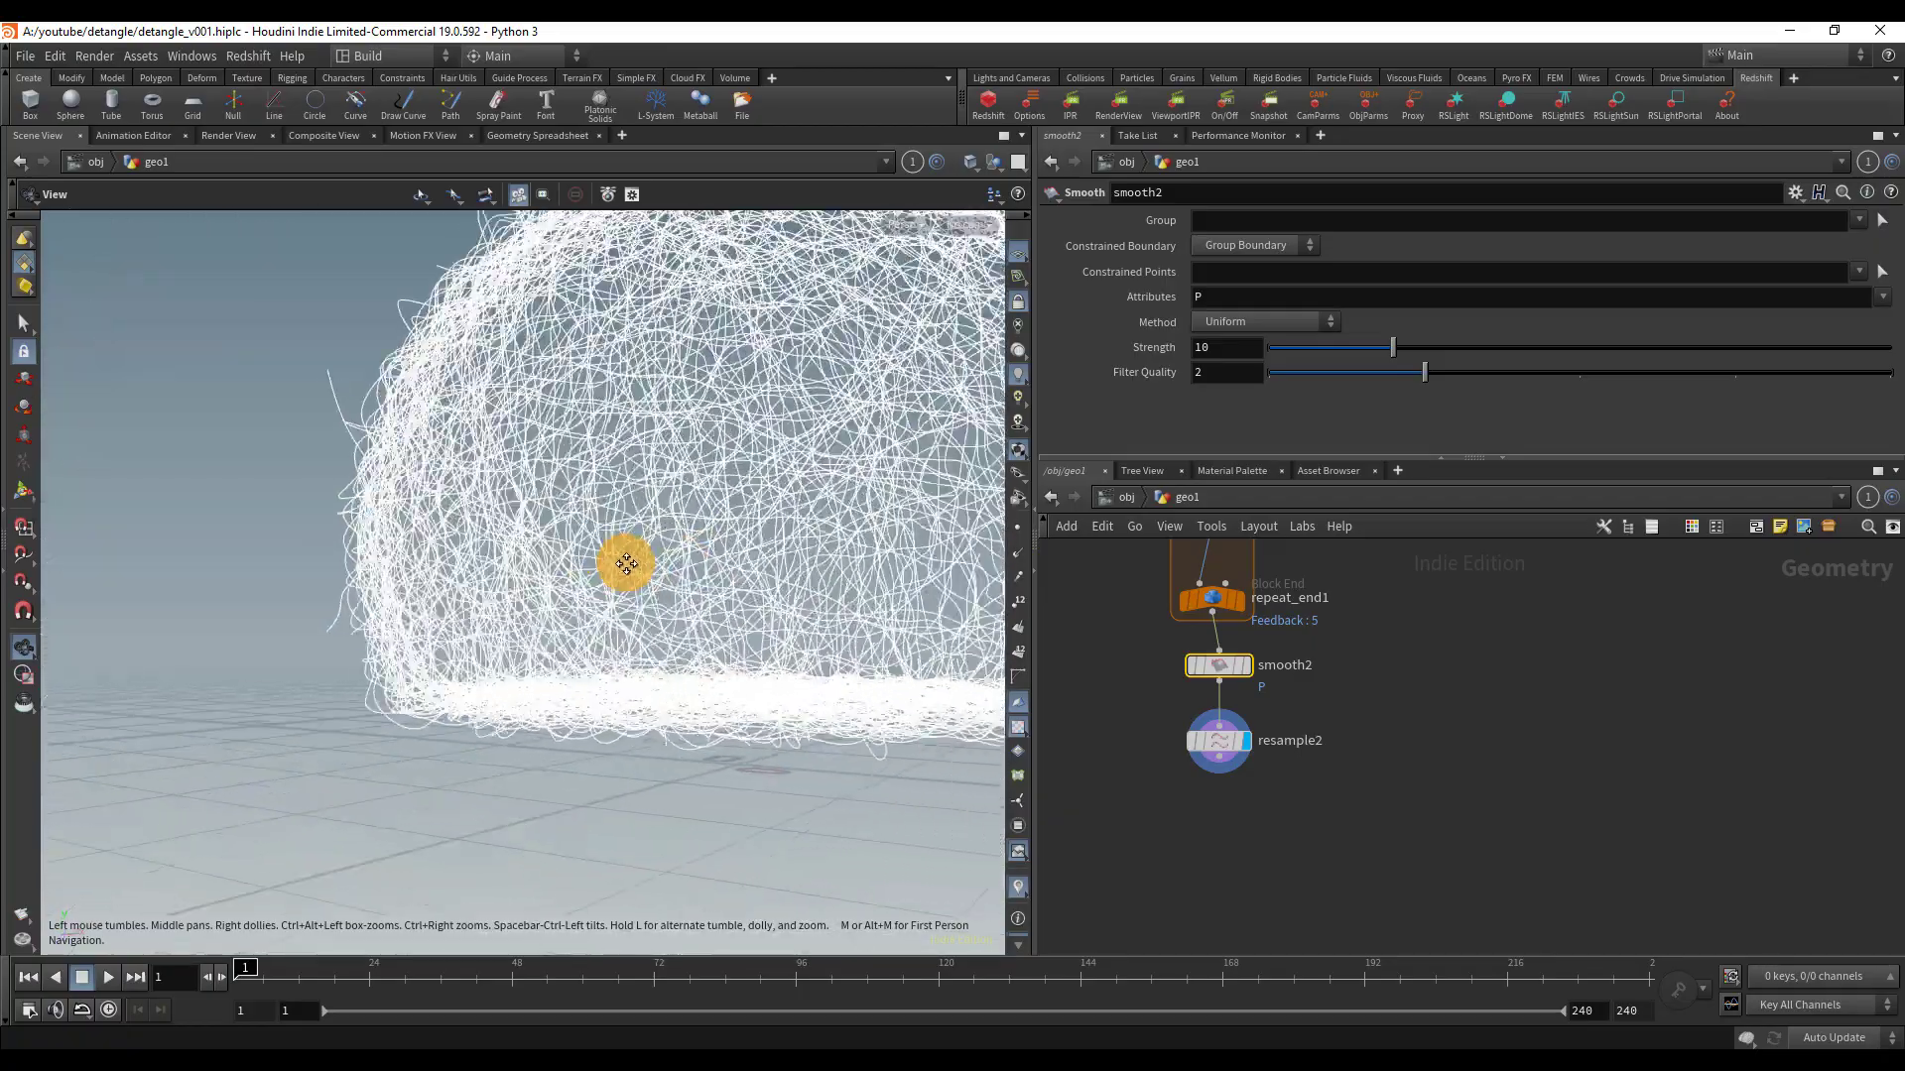
{"action": "left_click", "coordinate": [1159, 818]}
{"action": "scroll", "coordinate": [552, 582], "scroll_direction": "down", "scroll_amount": 5}
- Add a Sort node after resample2 and set its Primitive Sort to Random
{"action": "left_click", "coordinate": [1273, 794]}
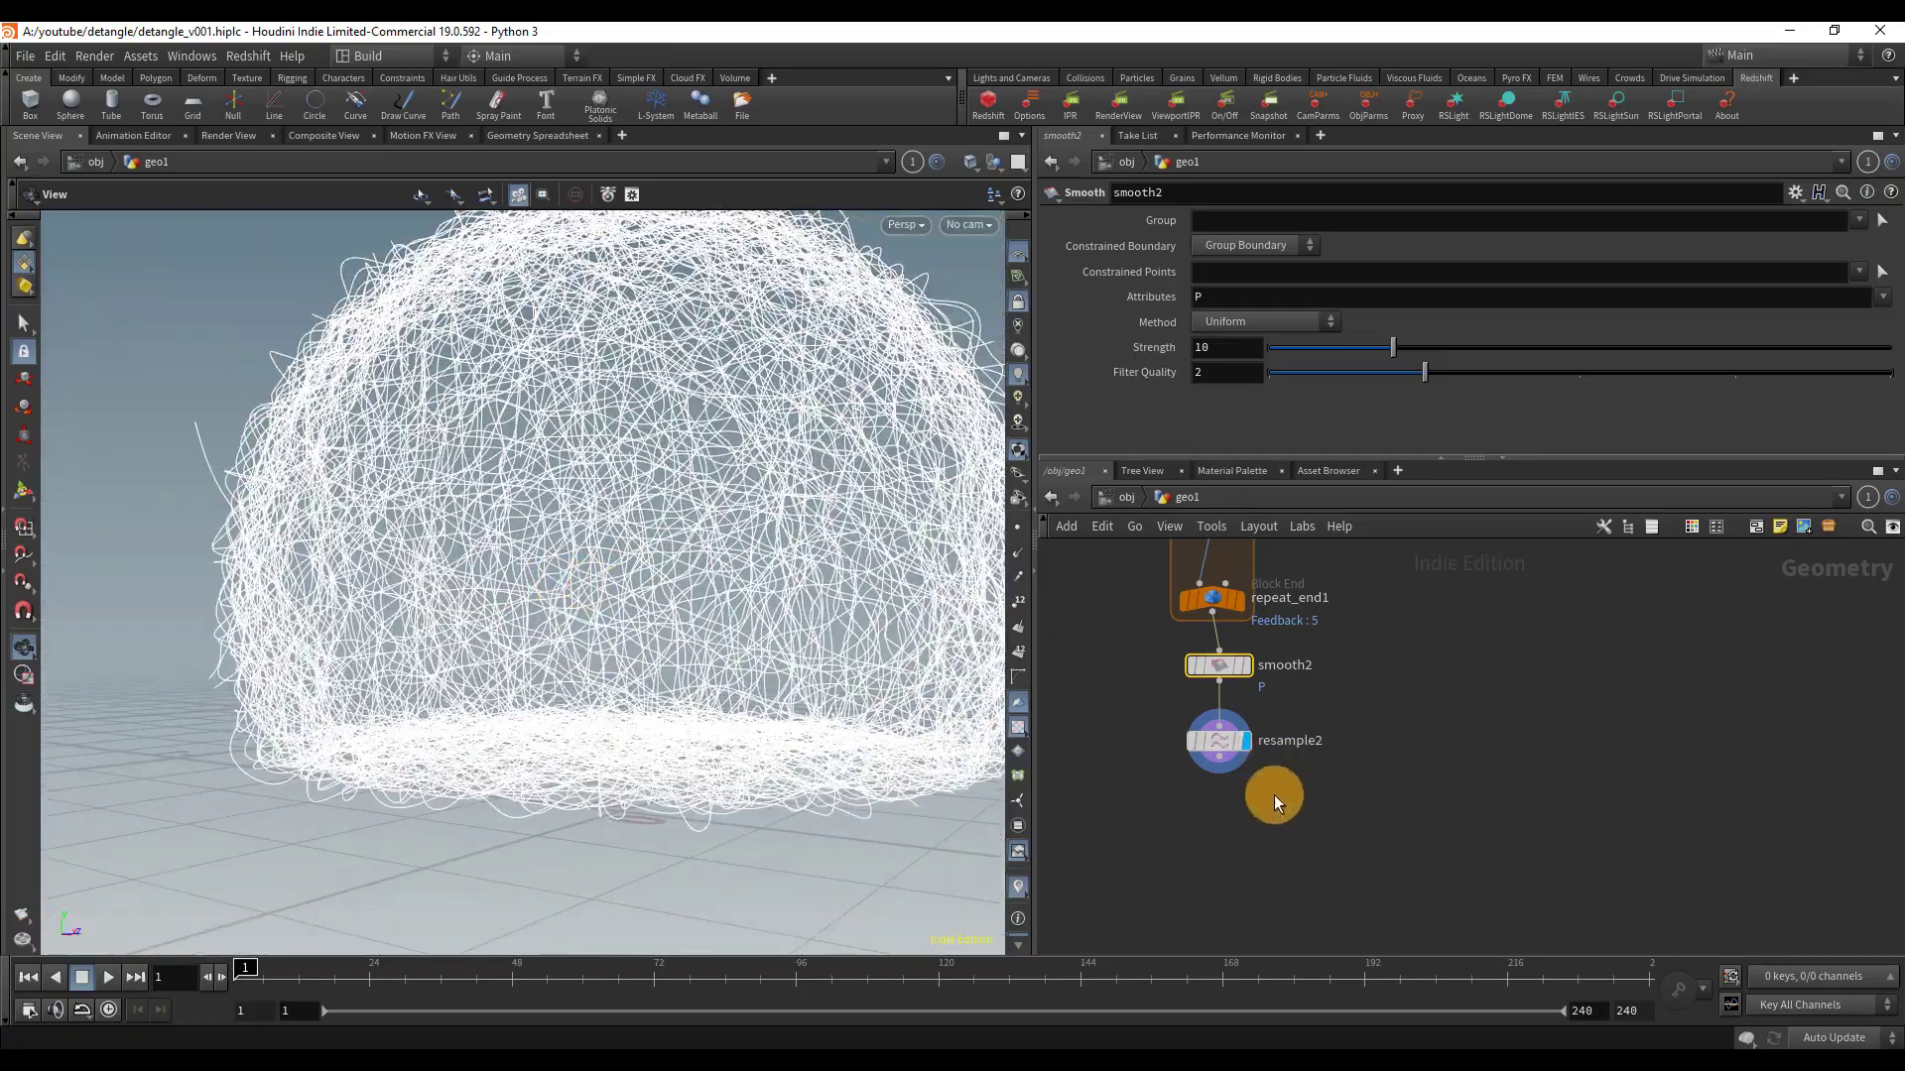
{"action": "key", "text": "Tab"}
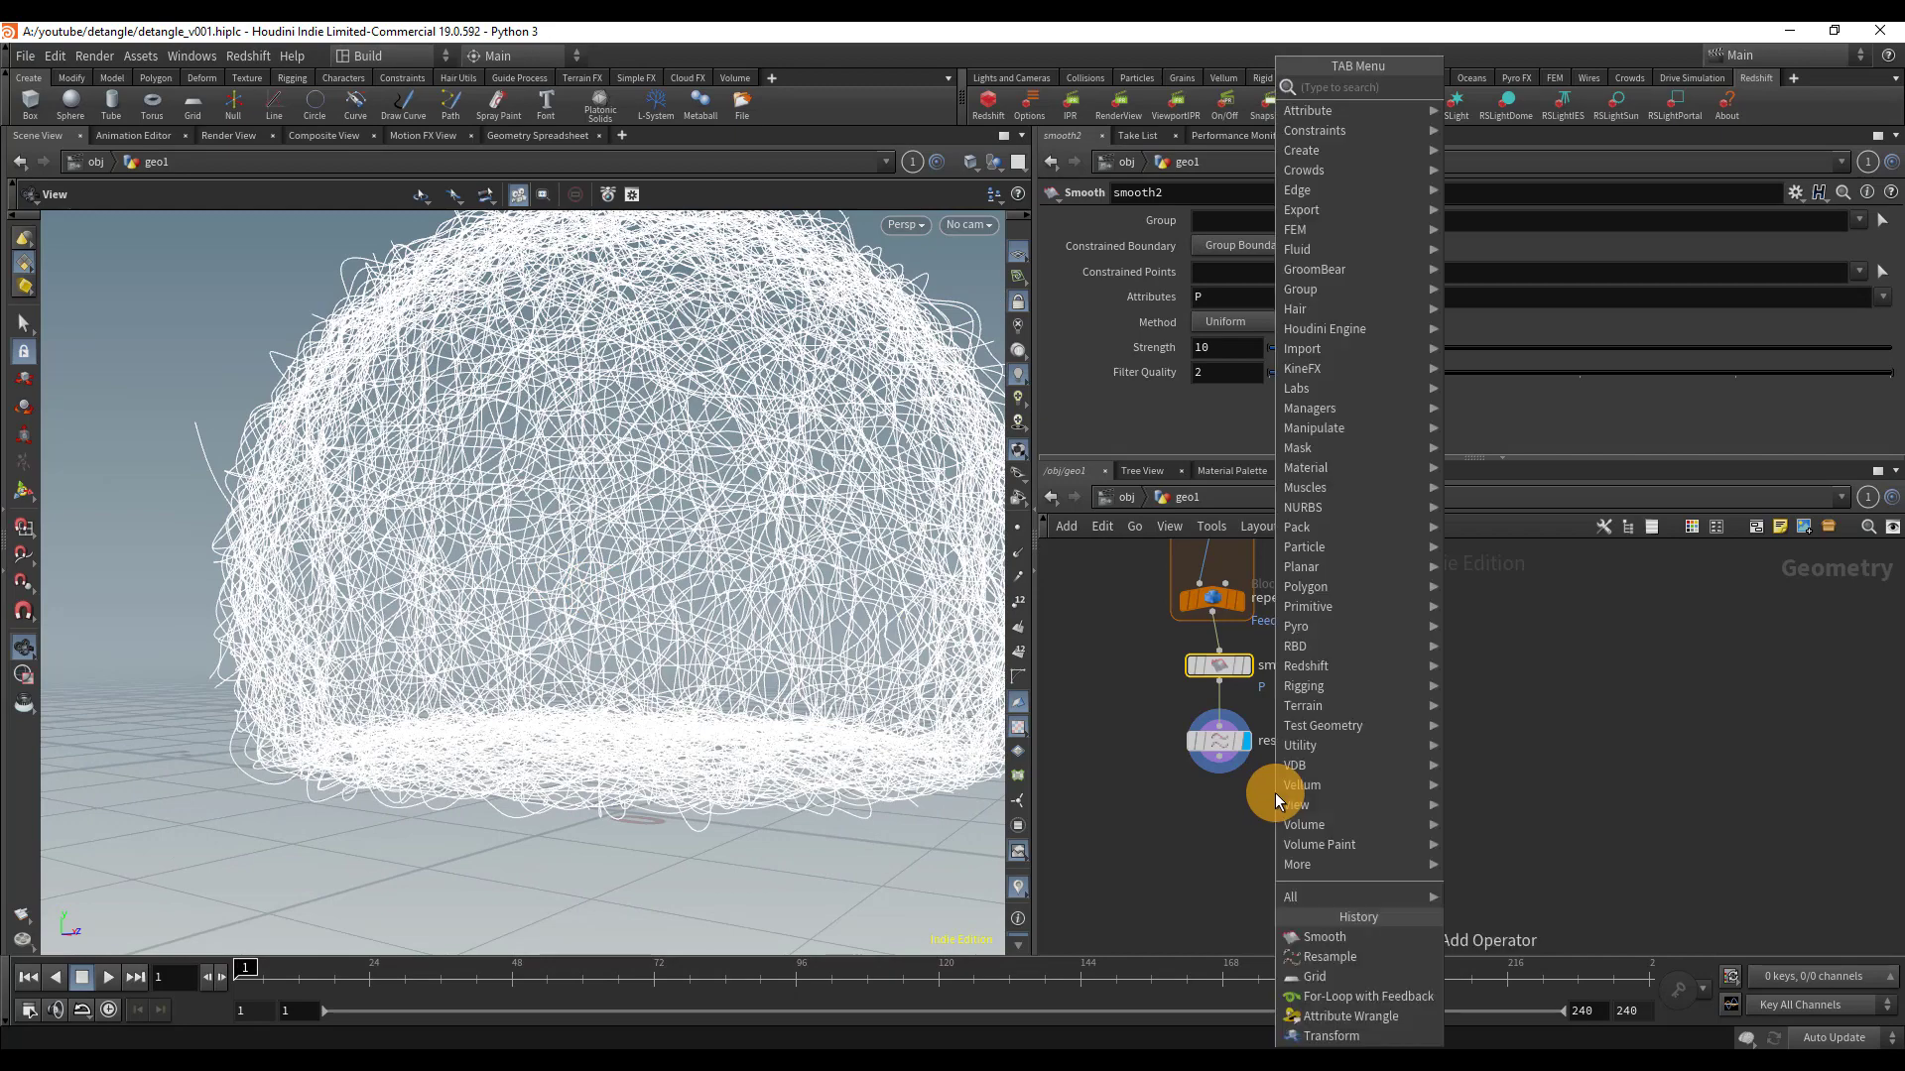
{"action": "mouse_move", "coordinate": [1276, 794]}
{"action": "key", "text": "Return"}
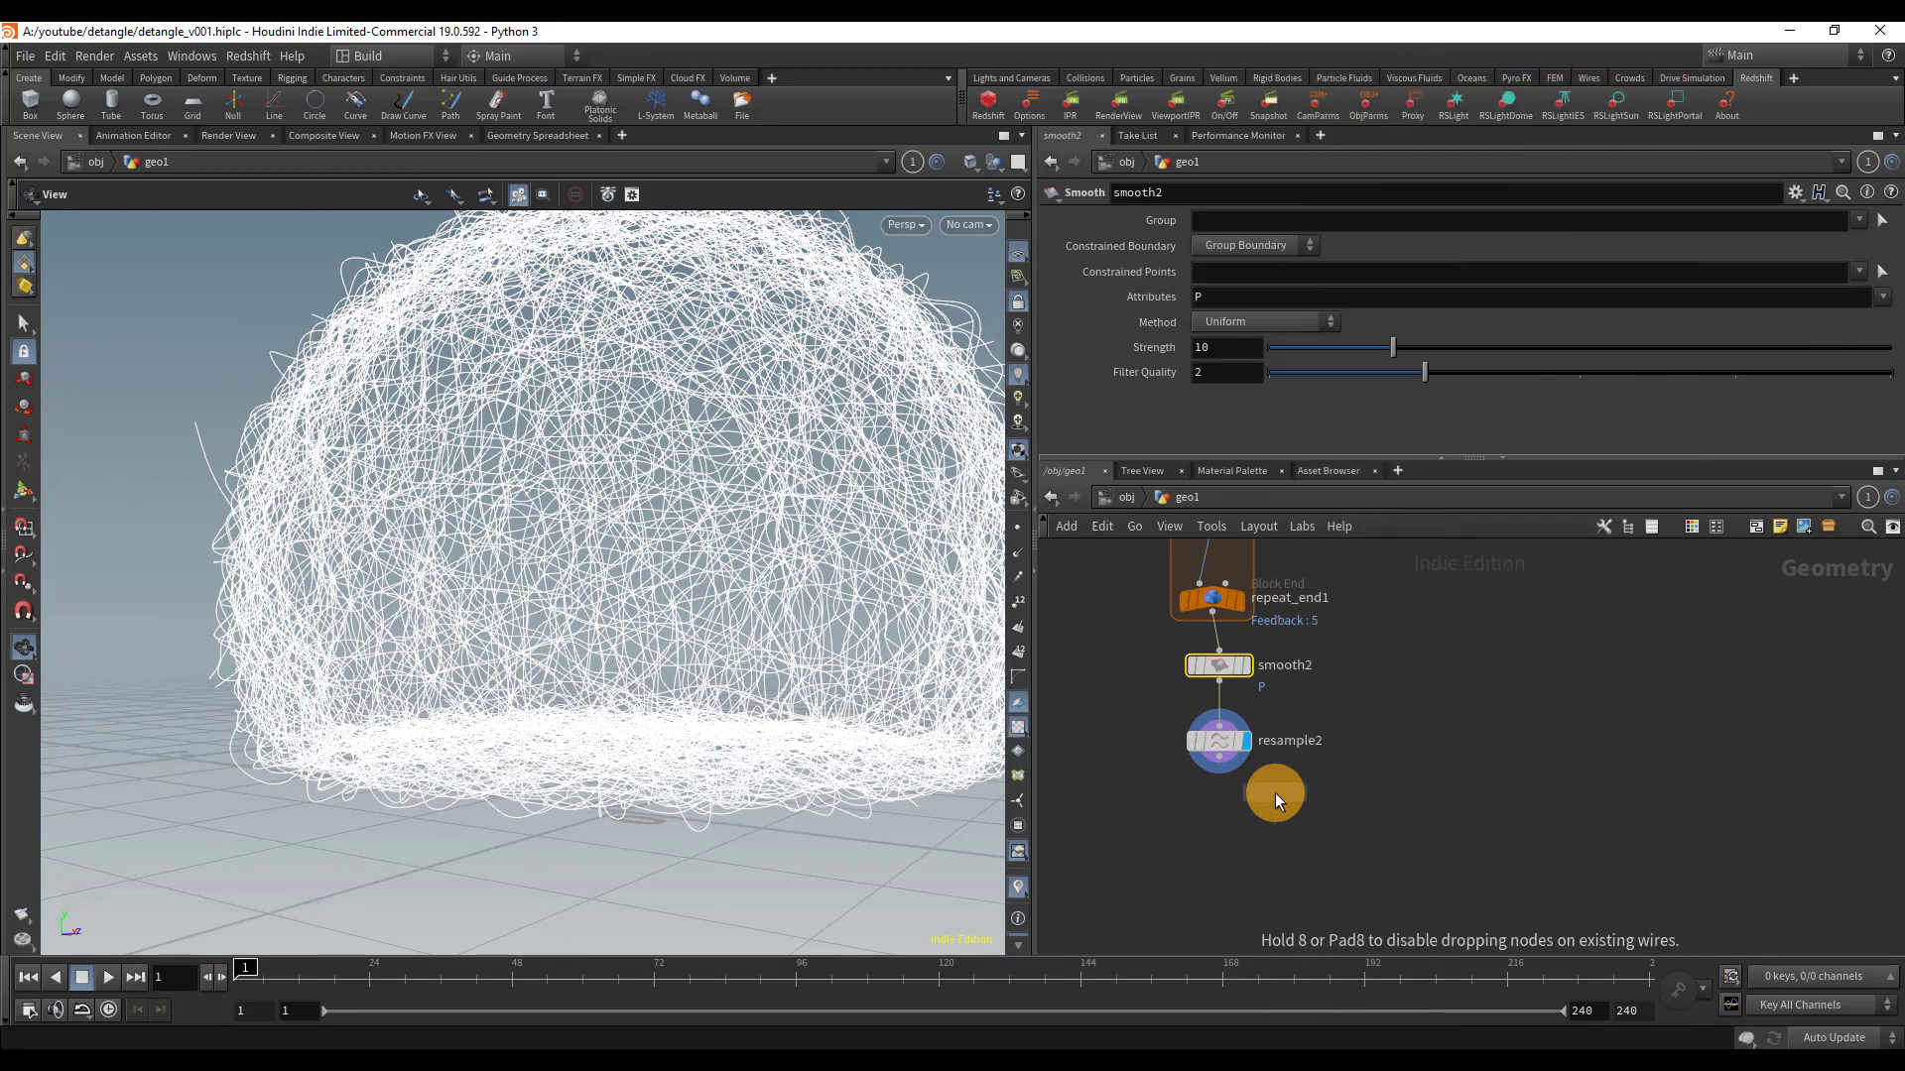
{"action": "left_click", "coordinate": [1221, 825]}
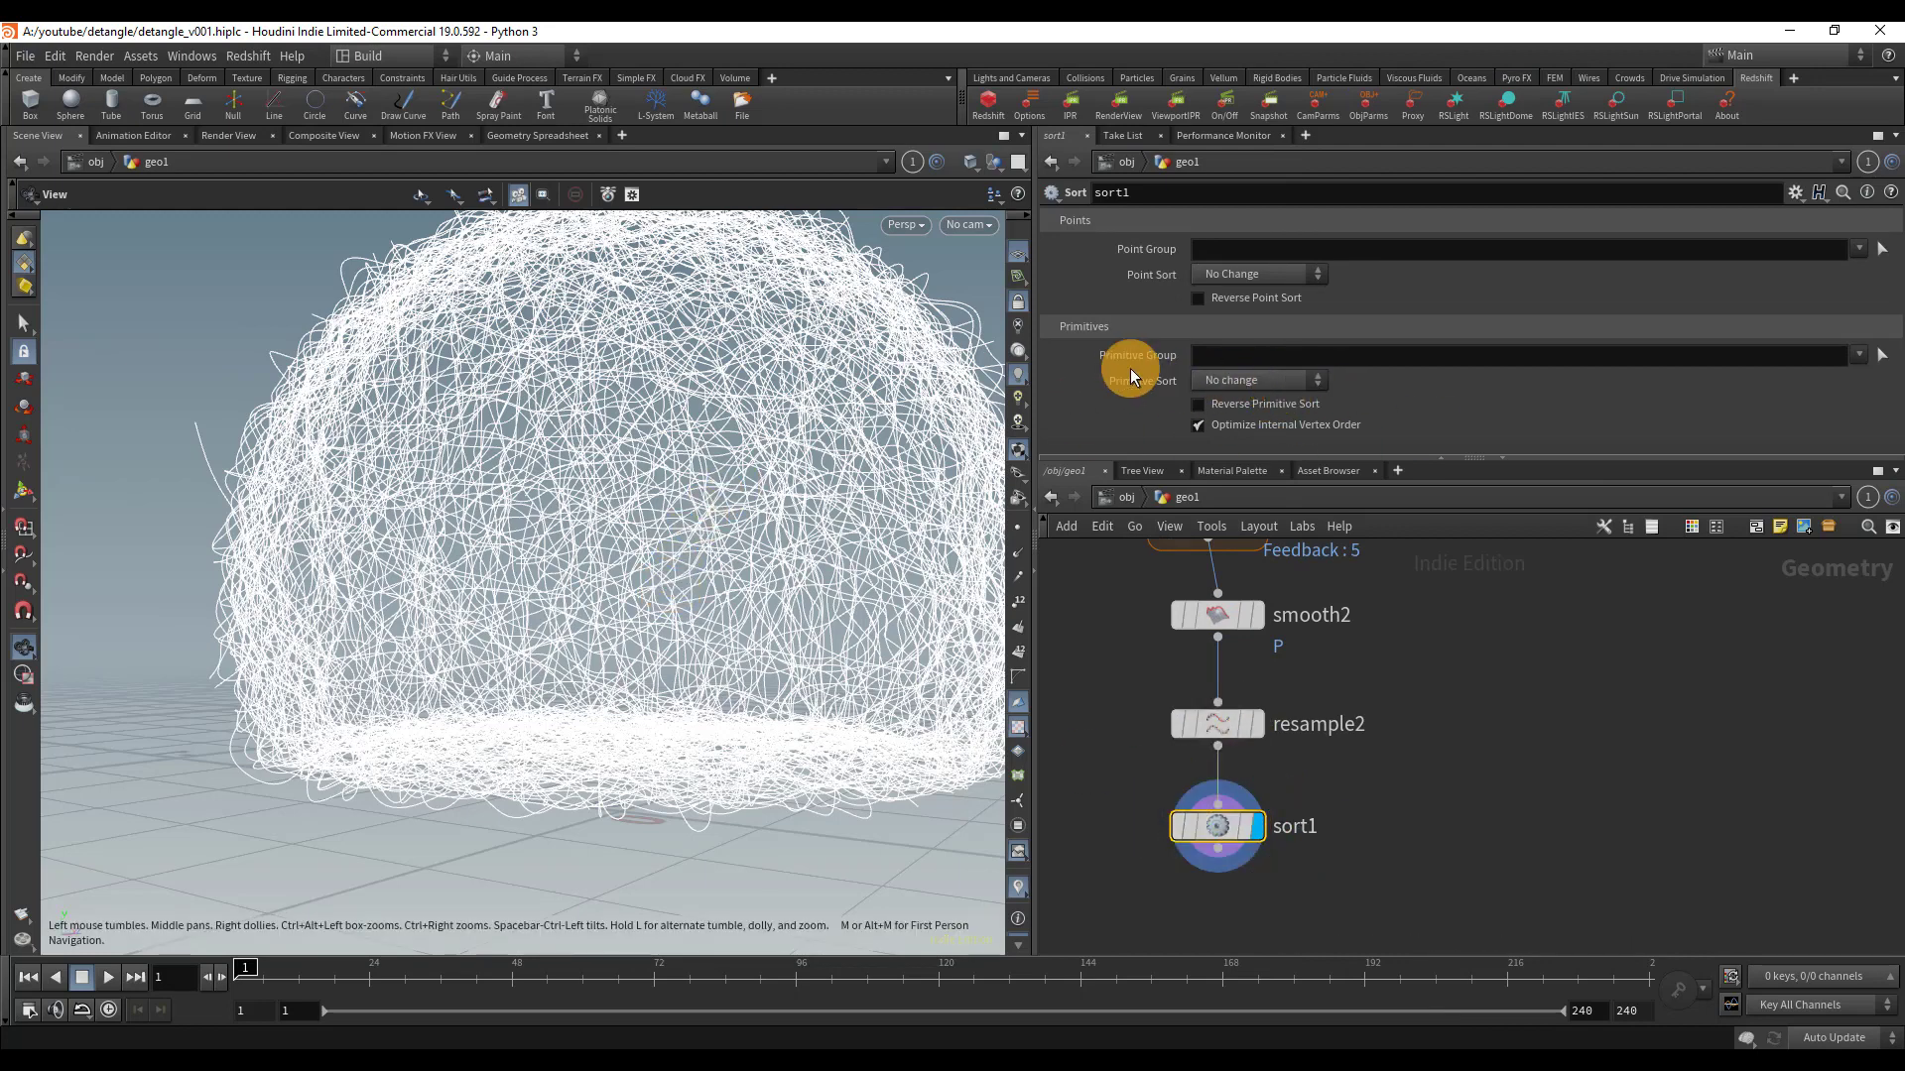
{"action": "left_click", "coordinate": [1248, 387]}
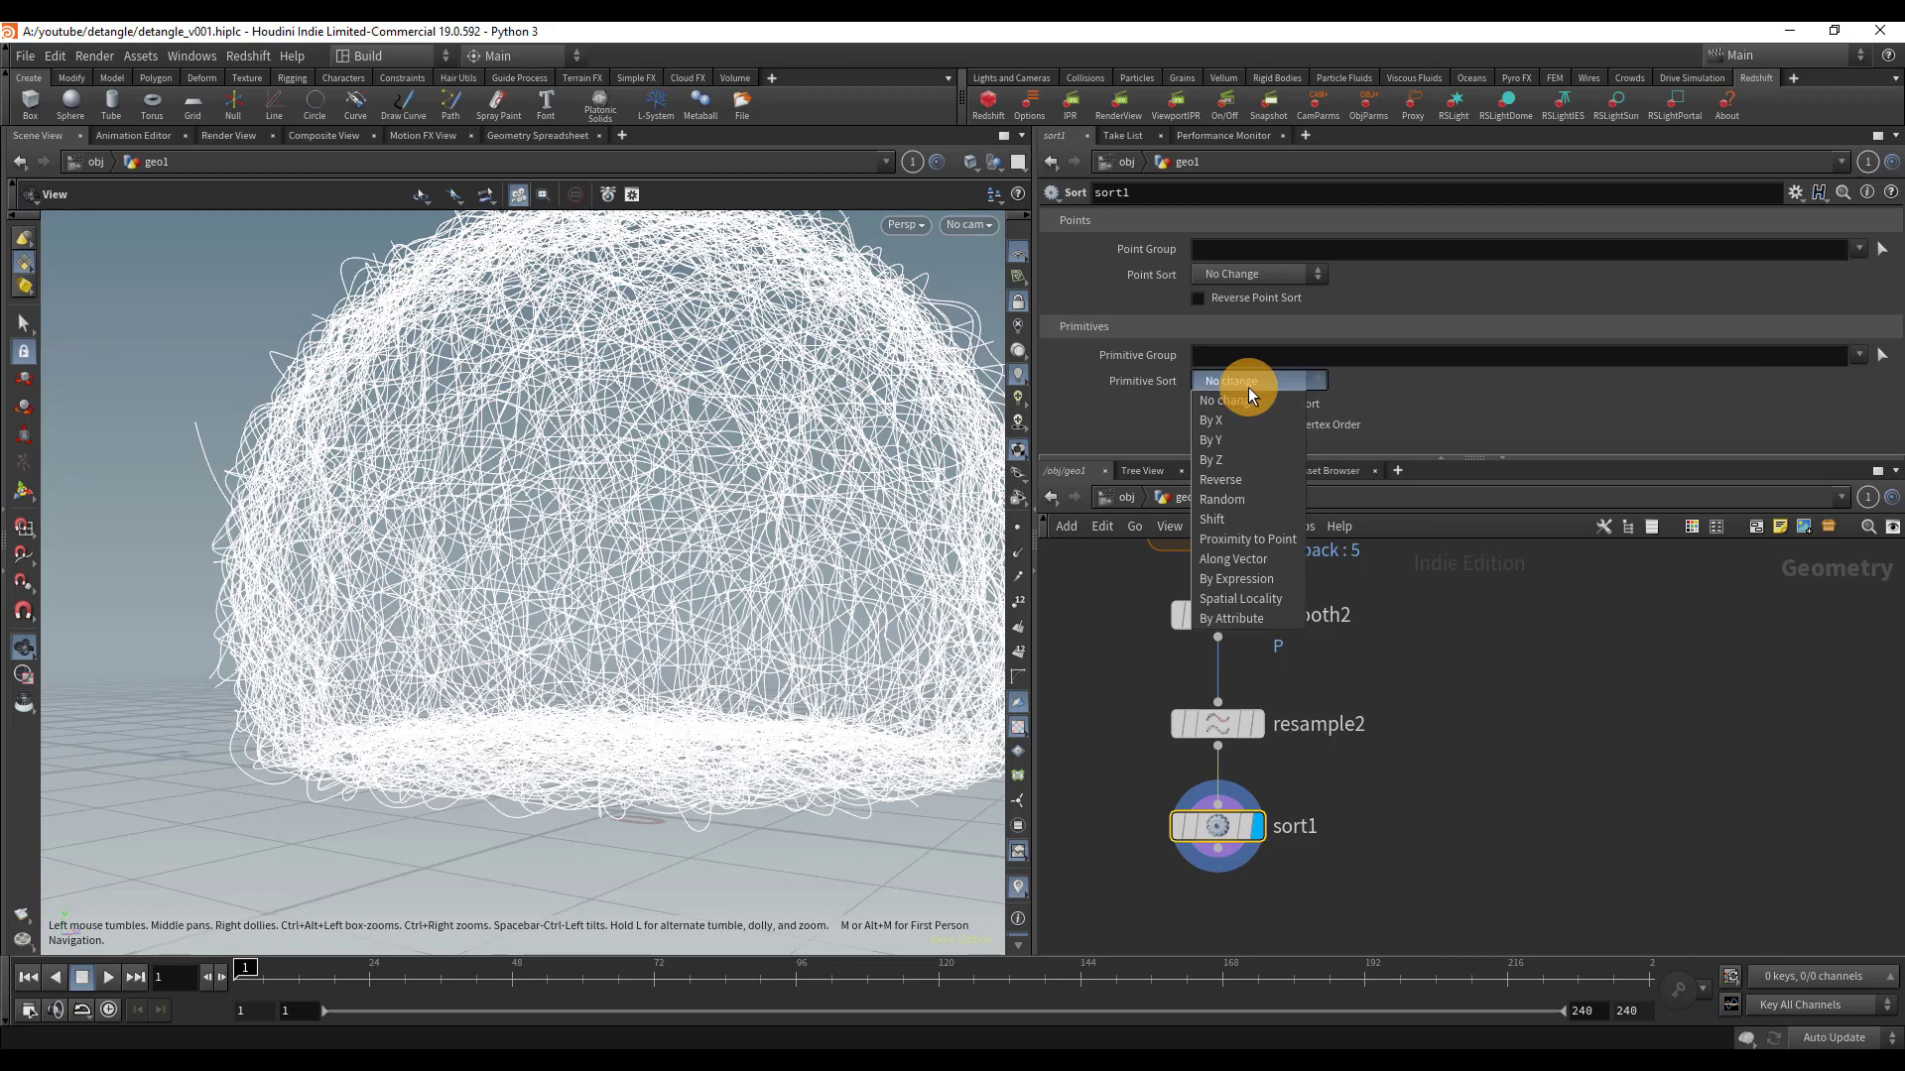
{"action": "left_click", "coordinate": [1239, 498]}
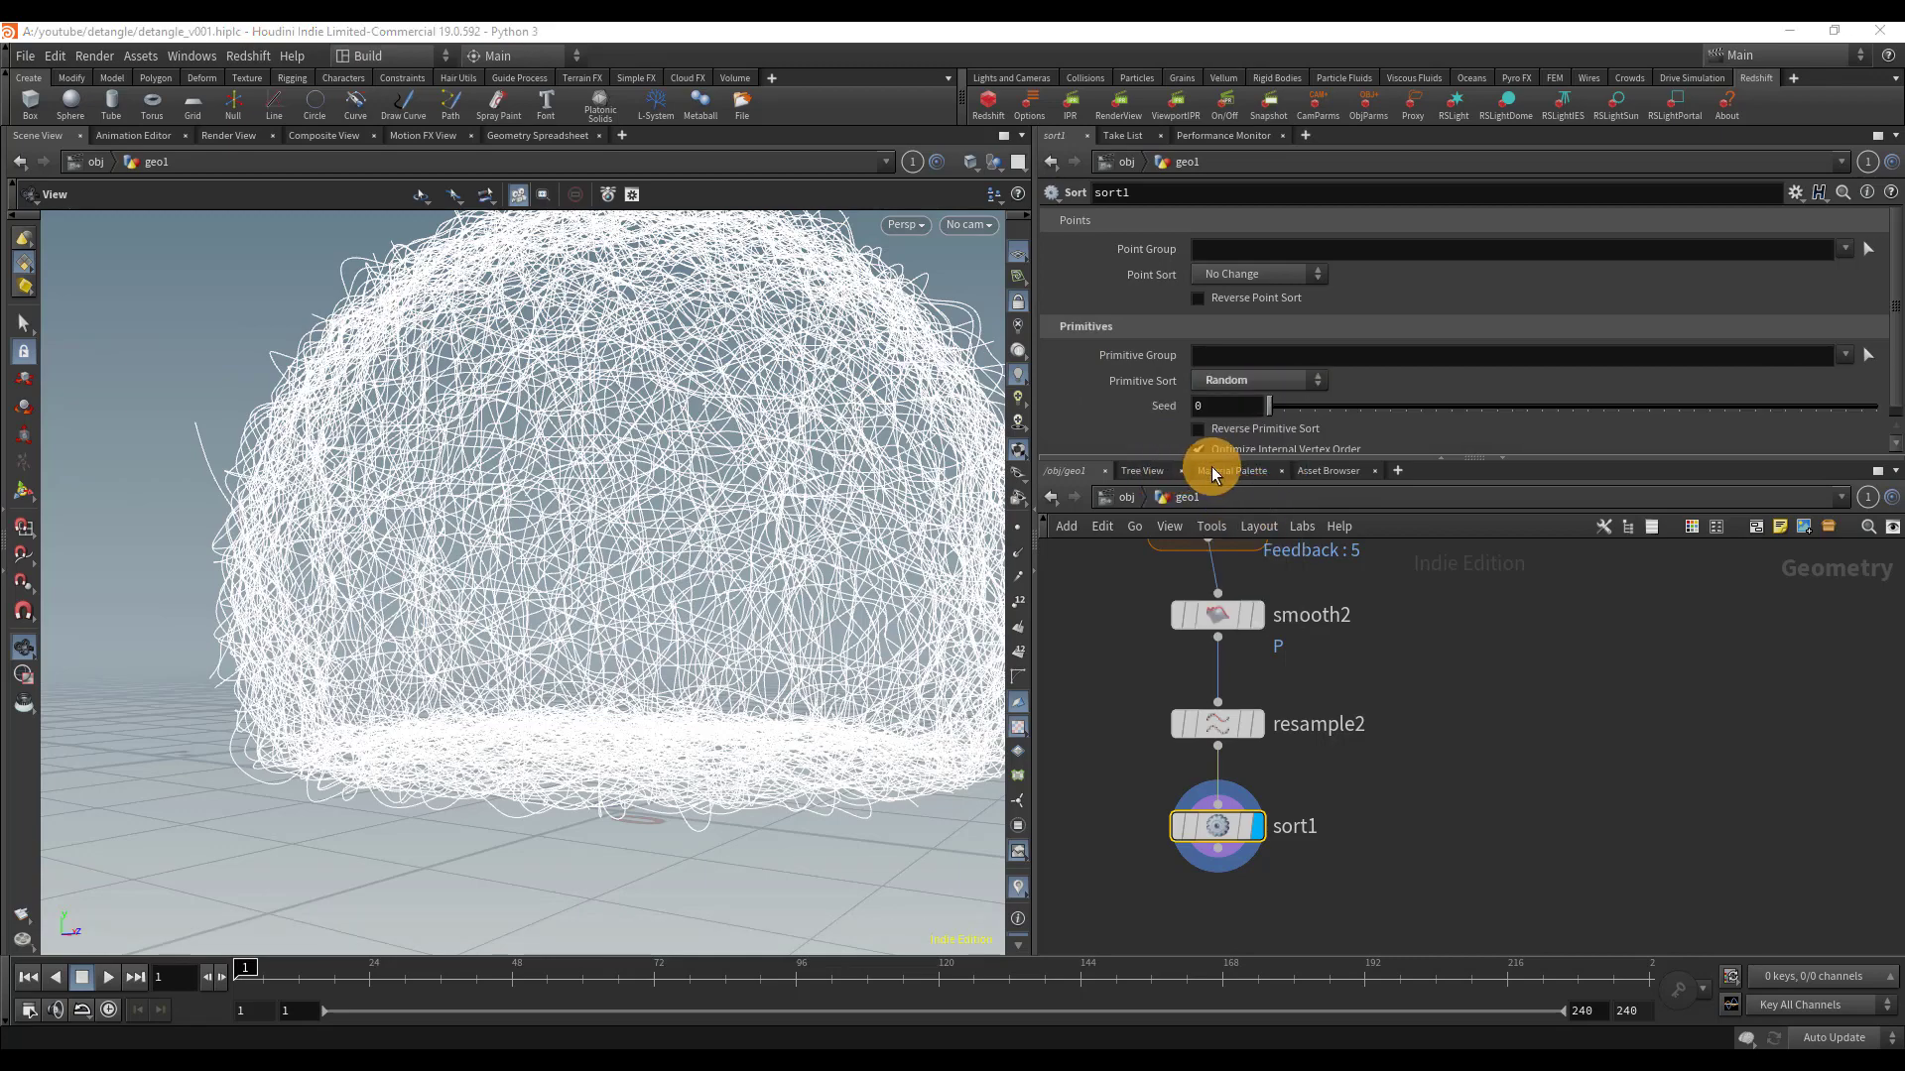
- Bypass the sort1 node
{"action": "left_click_drag", "start_coordinate": [754, 437], "coordinate": [585, 449]}
{"action": "left_click", "coordinate": [1222, 830]}
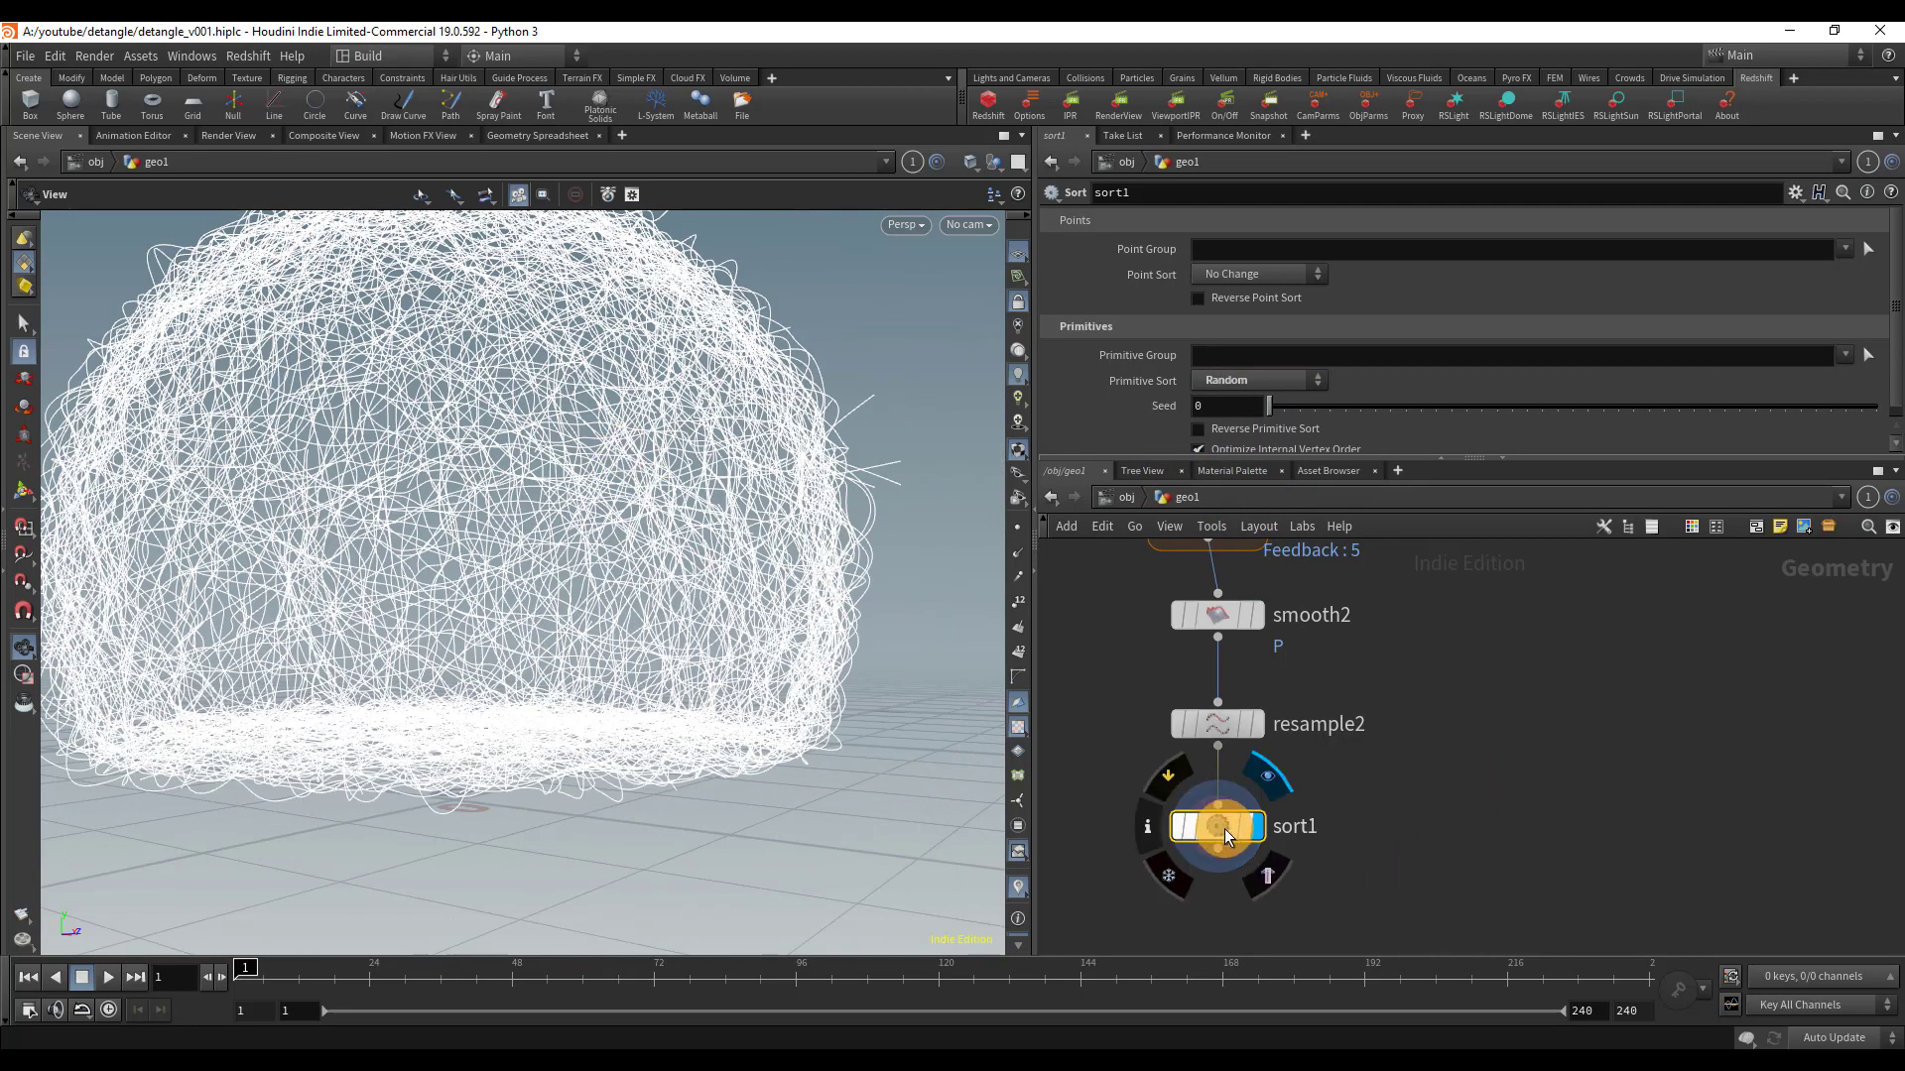
{"action": "middle_click_drag", "start_coordinate": [1472, 877], "coordinate": [1337, 738]}
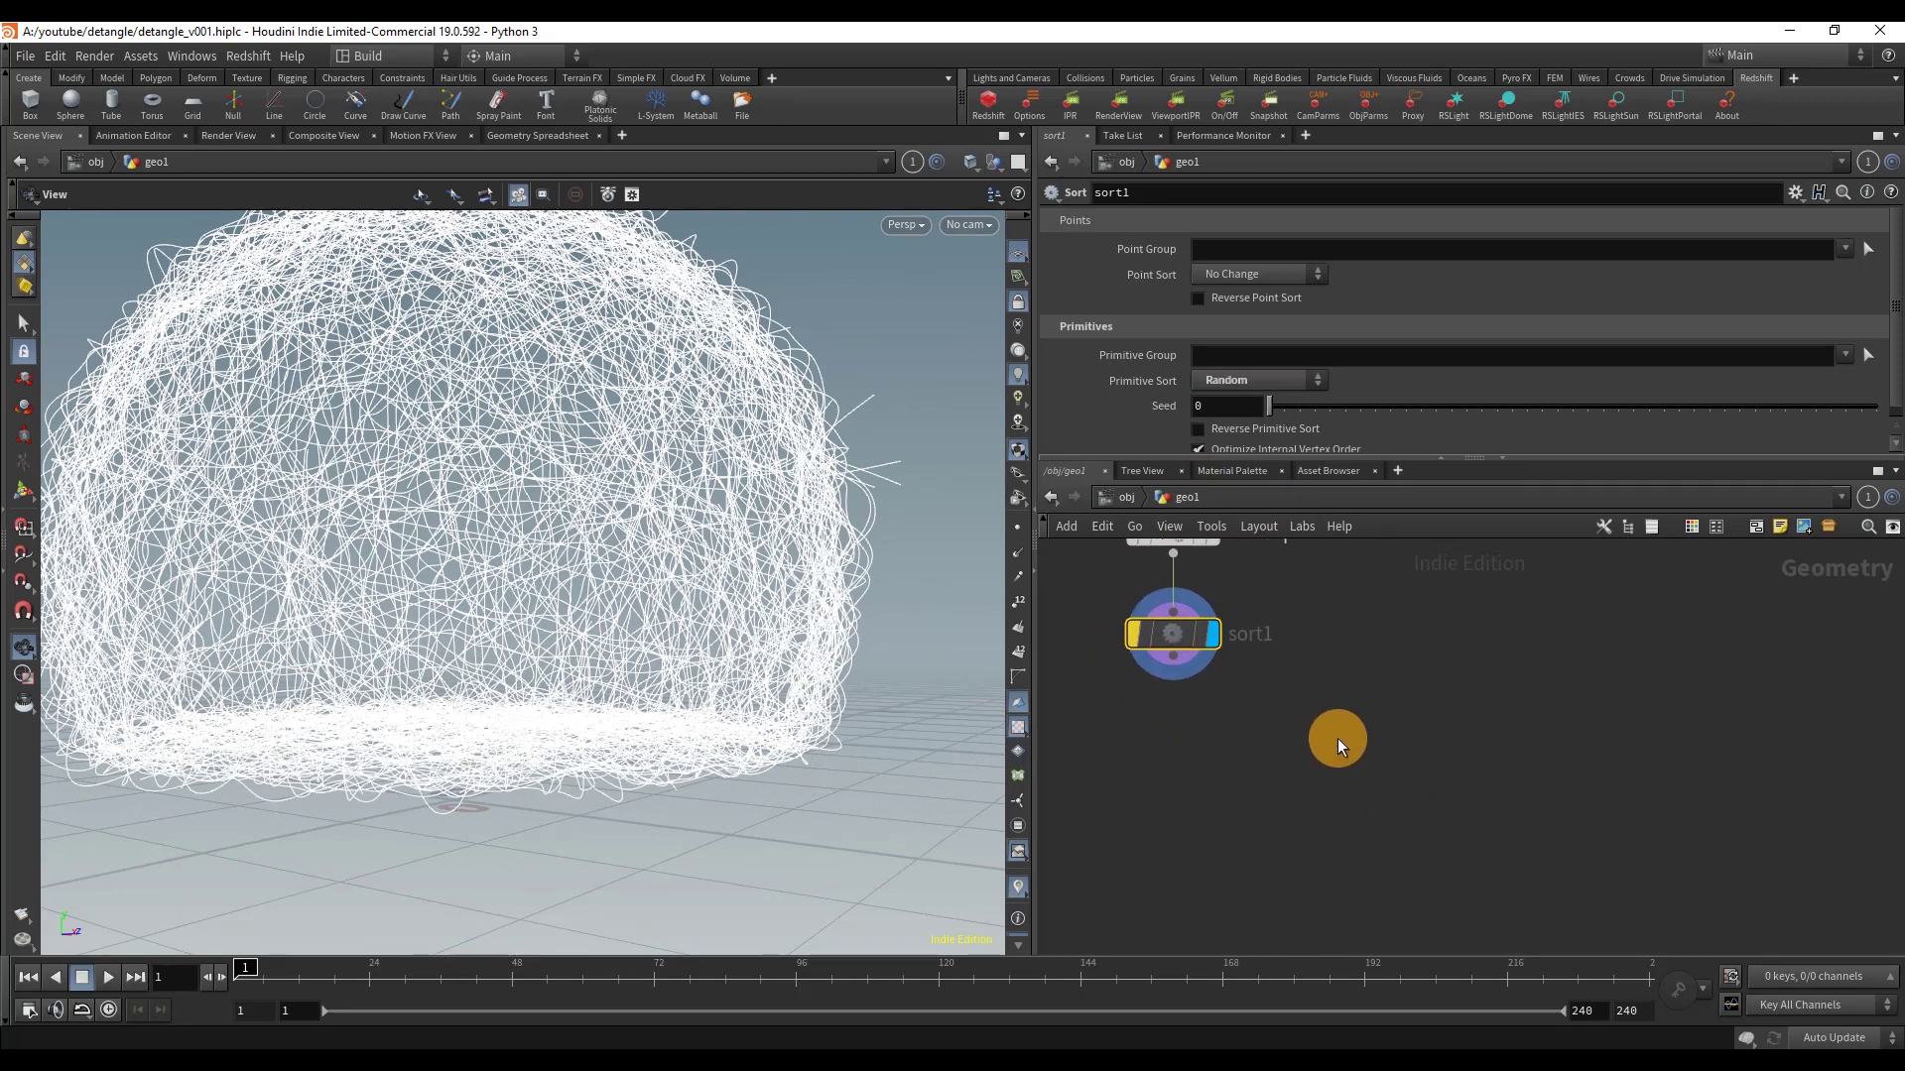
- Add an Enumerate node connected below sort1
{"action": "key", "text": "Tab"}
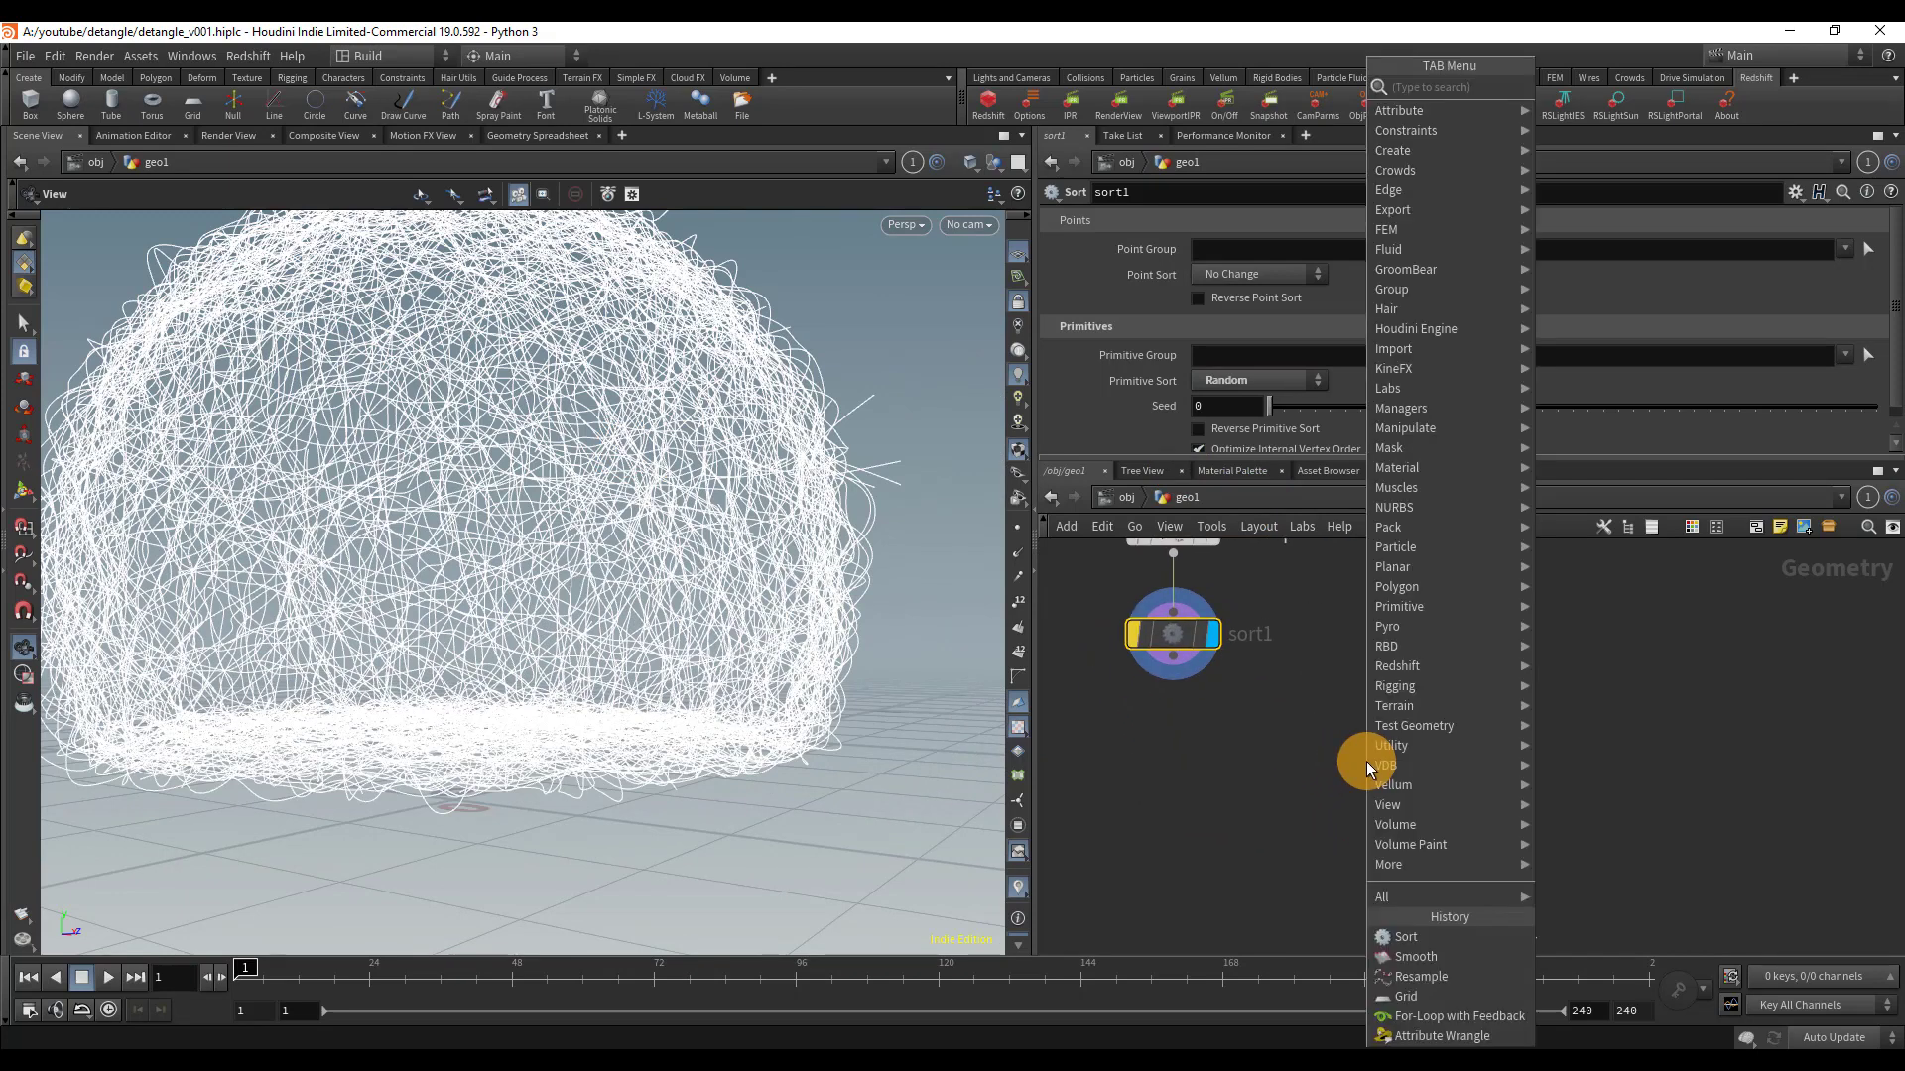
{"action": "type", "text": "ernu"}
{"action": "key", "text": "BackSpace"}
{"action": "key", "text": "BackSpace"}
{"action": "type", "text": "num"}
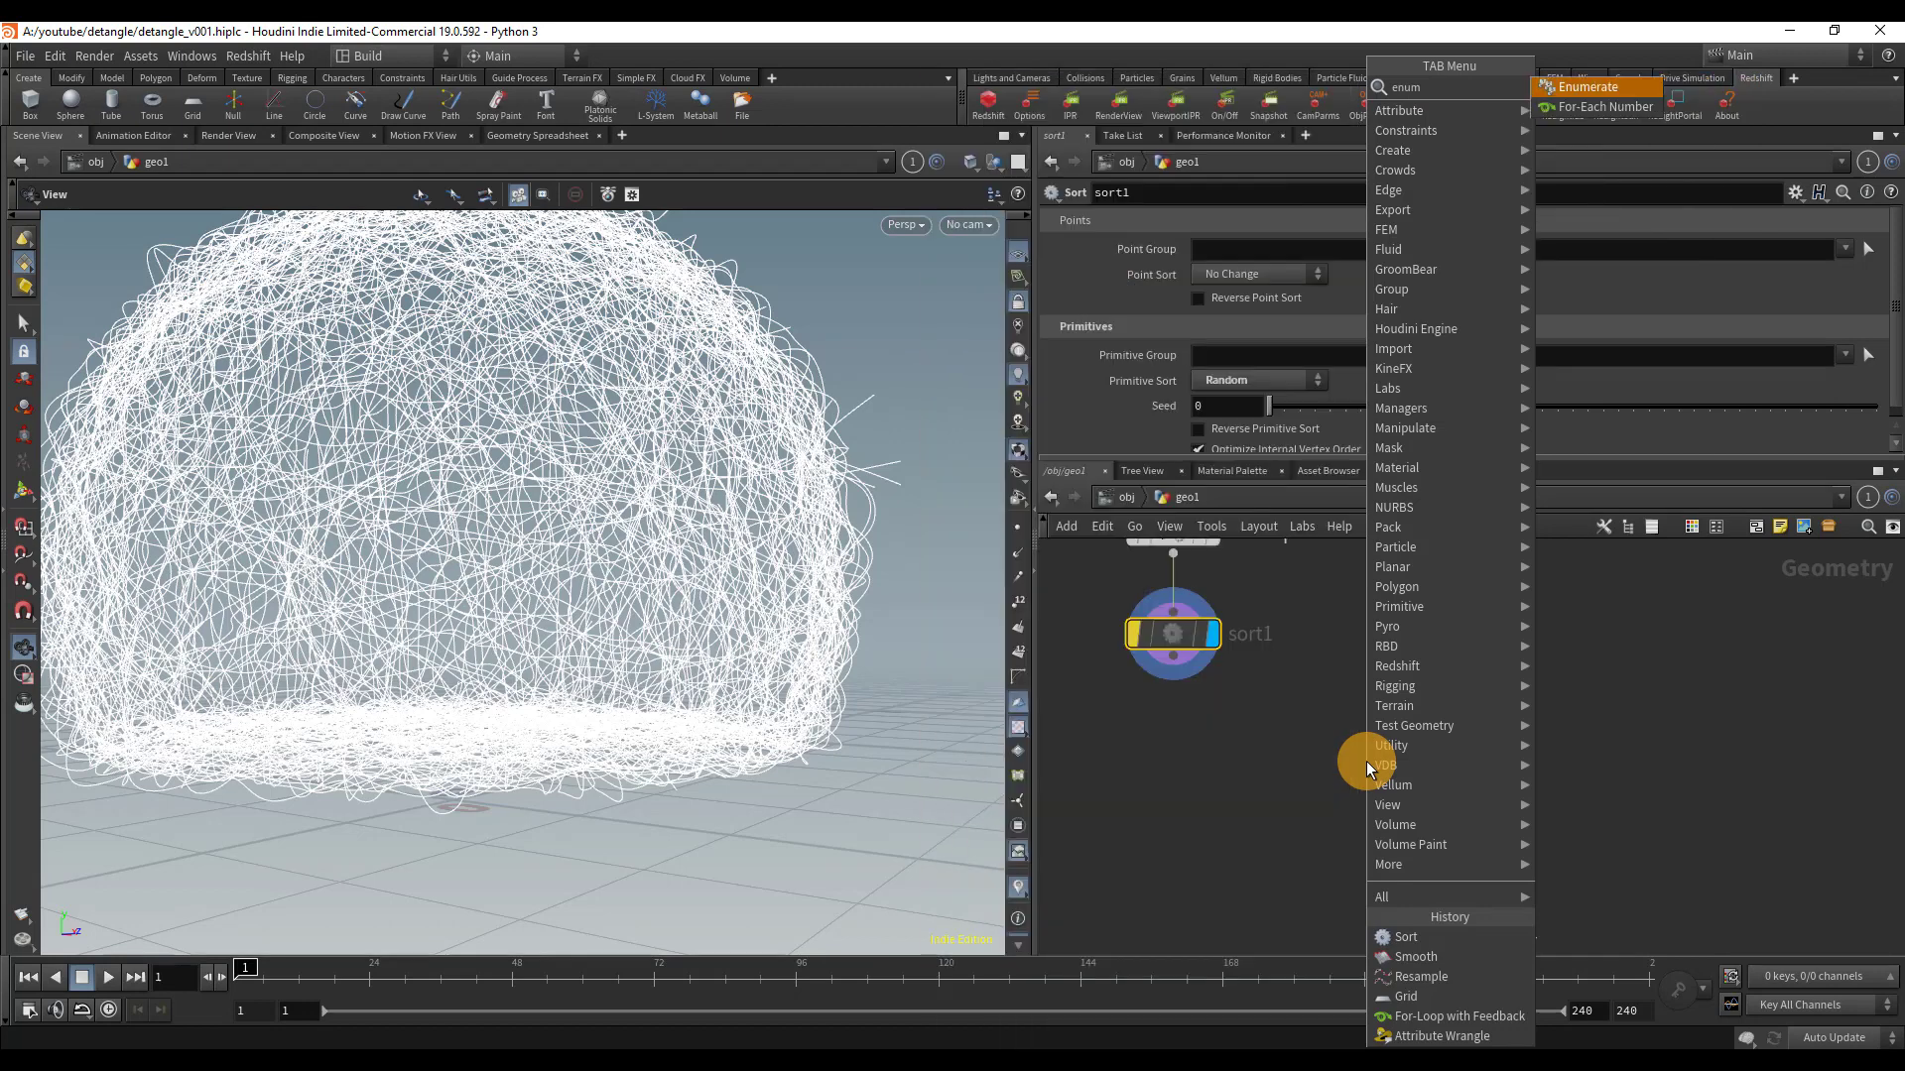
{"action": "key", "text": "Return"}
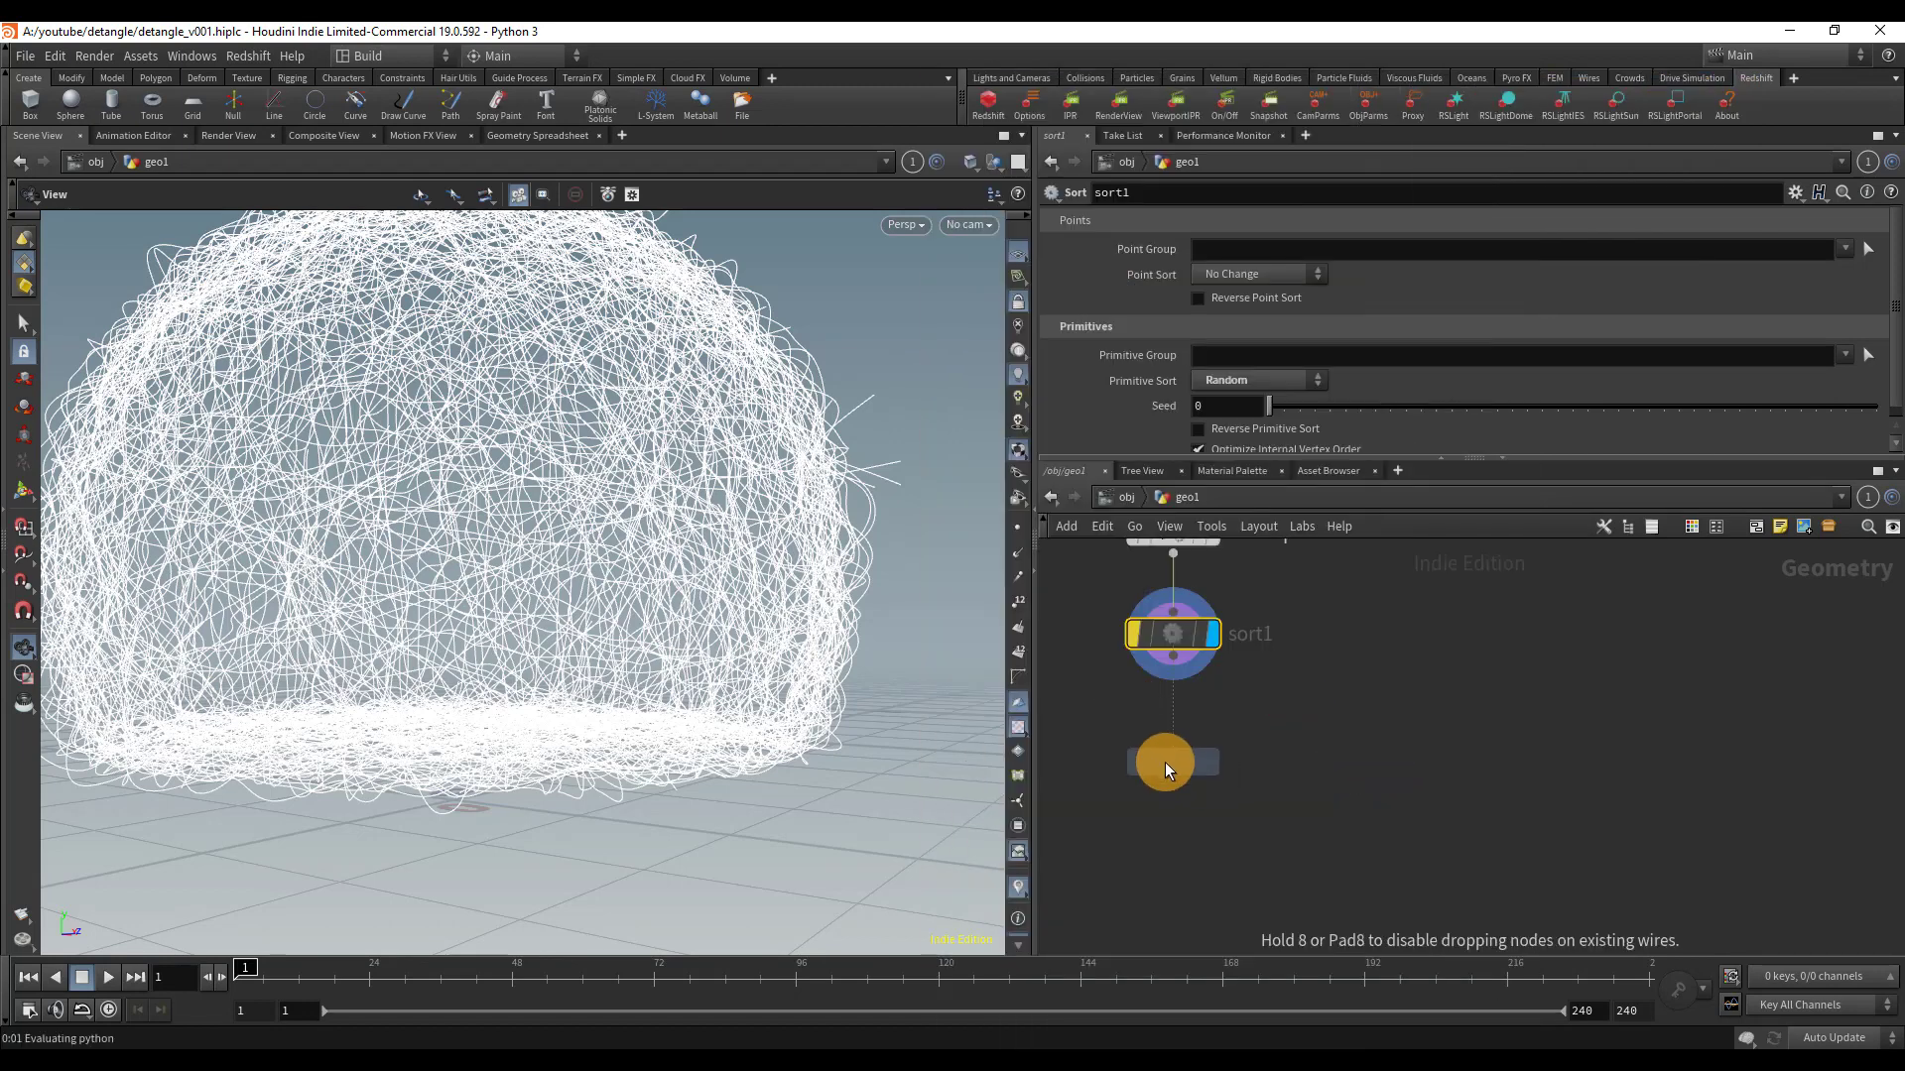
{"action": "left_click", "coordinate": [1165, 761]}
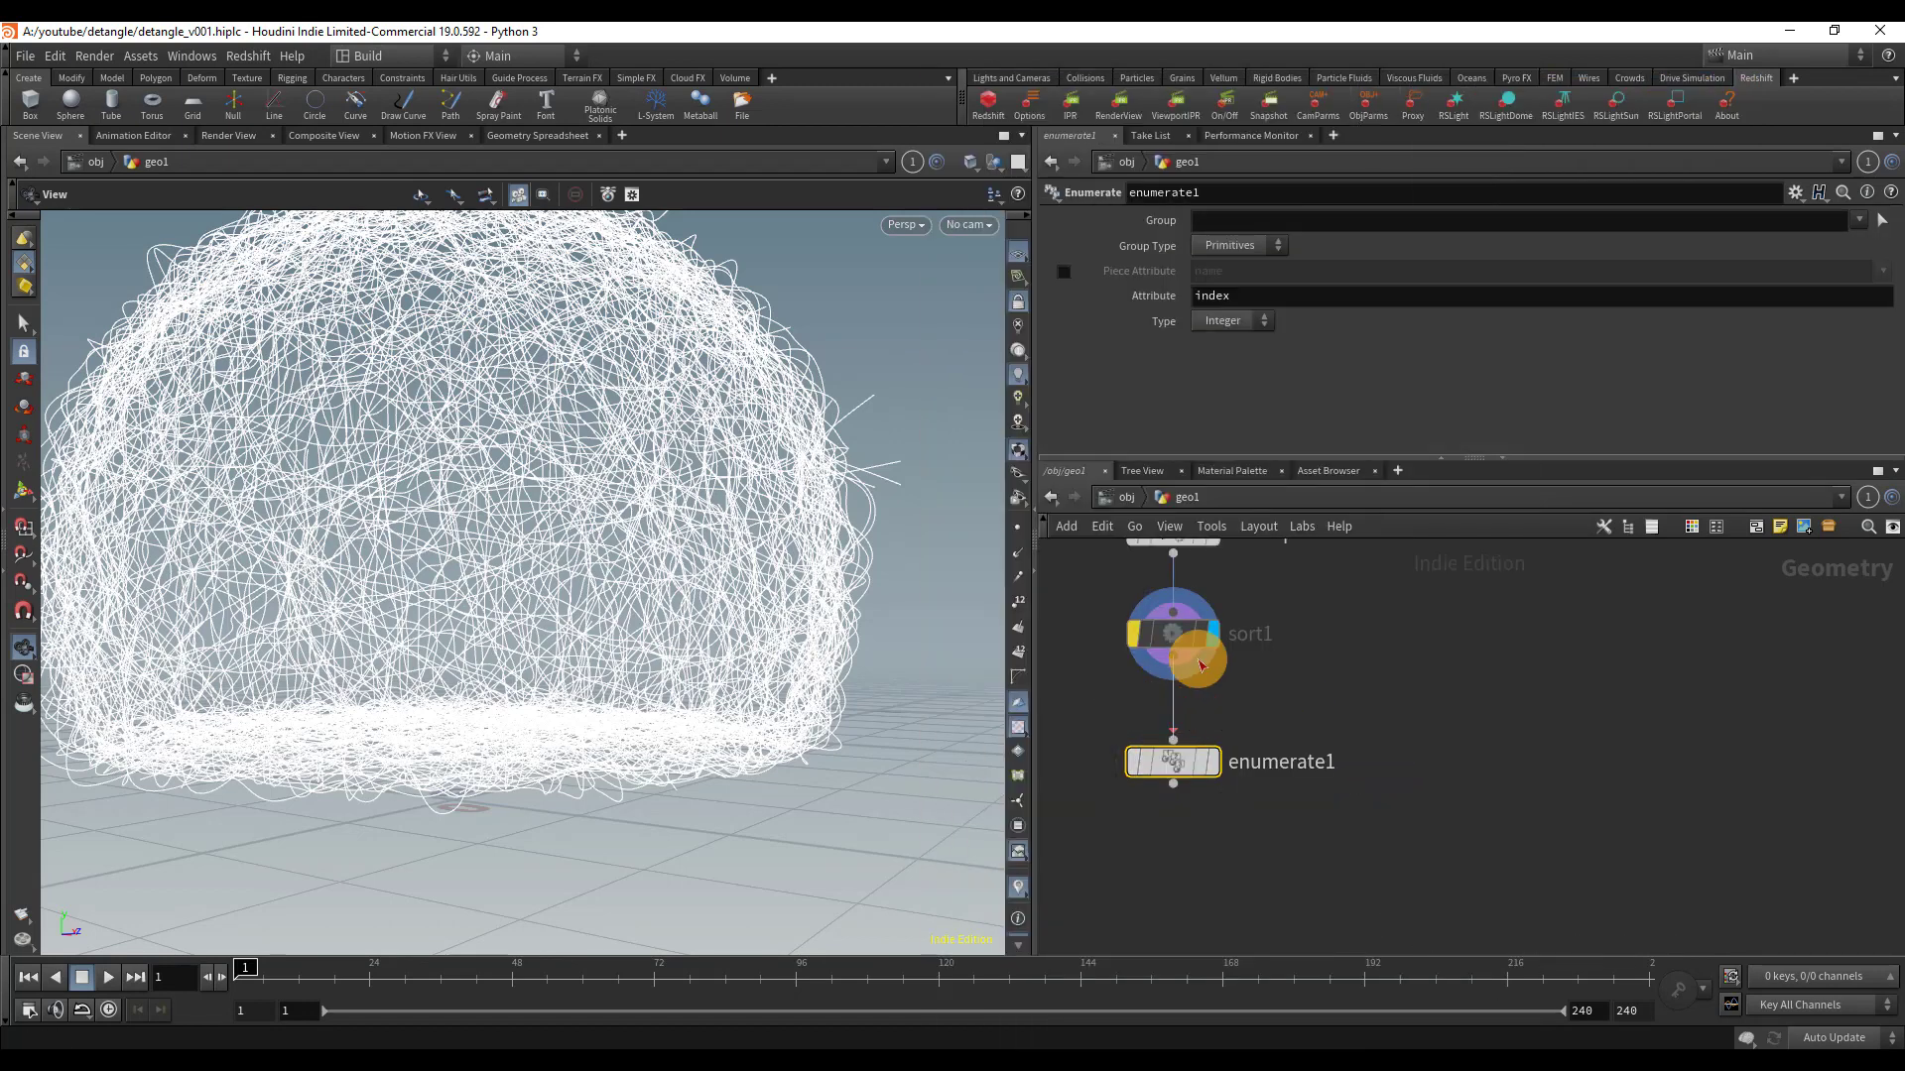
- Display enumerate1 and set its attribute name to id
{"action": "left_click", "coordinate": [1216, 763]}
{"action": "left_click", "coordinate": [1262, 297]}
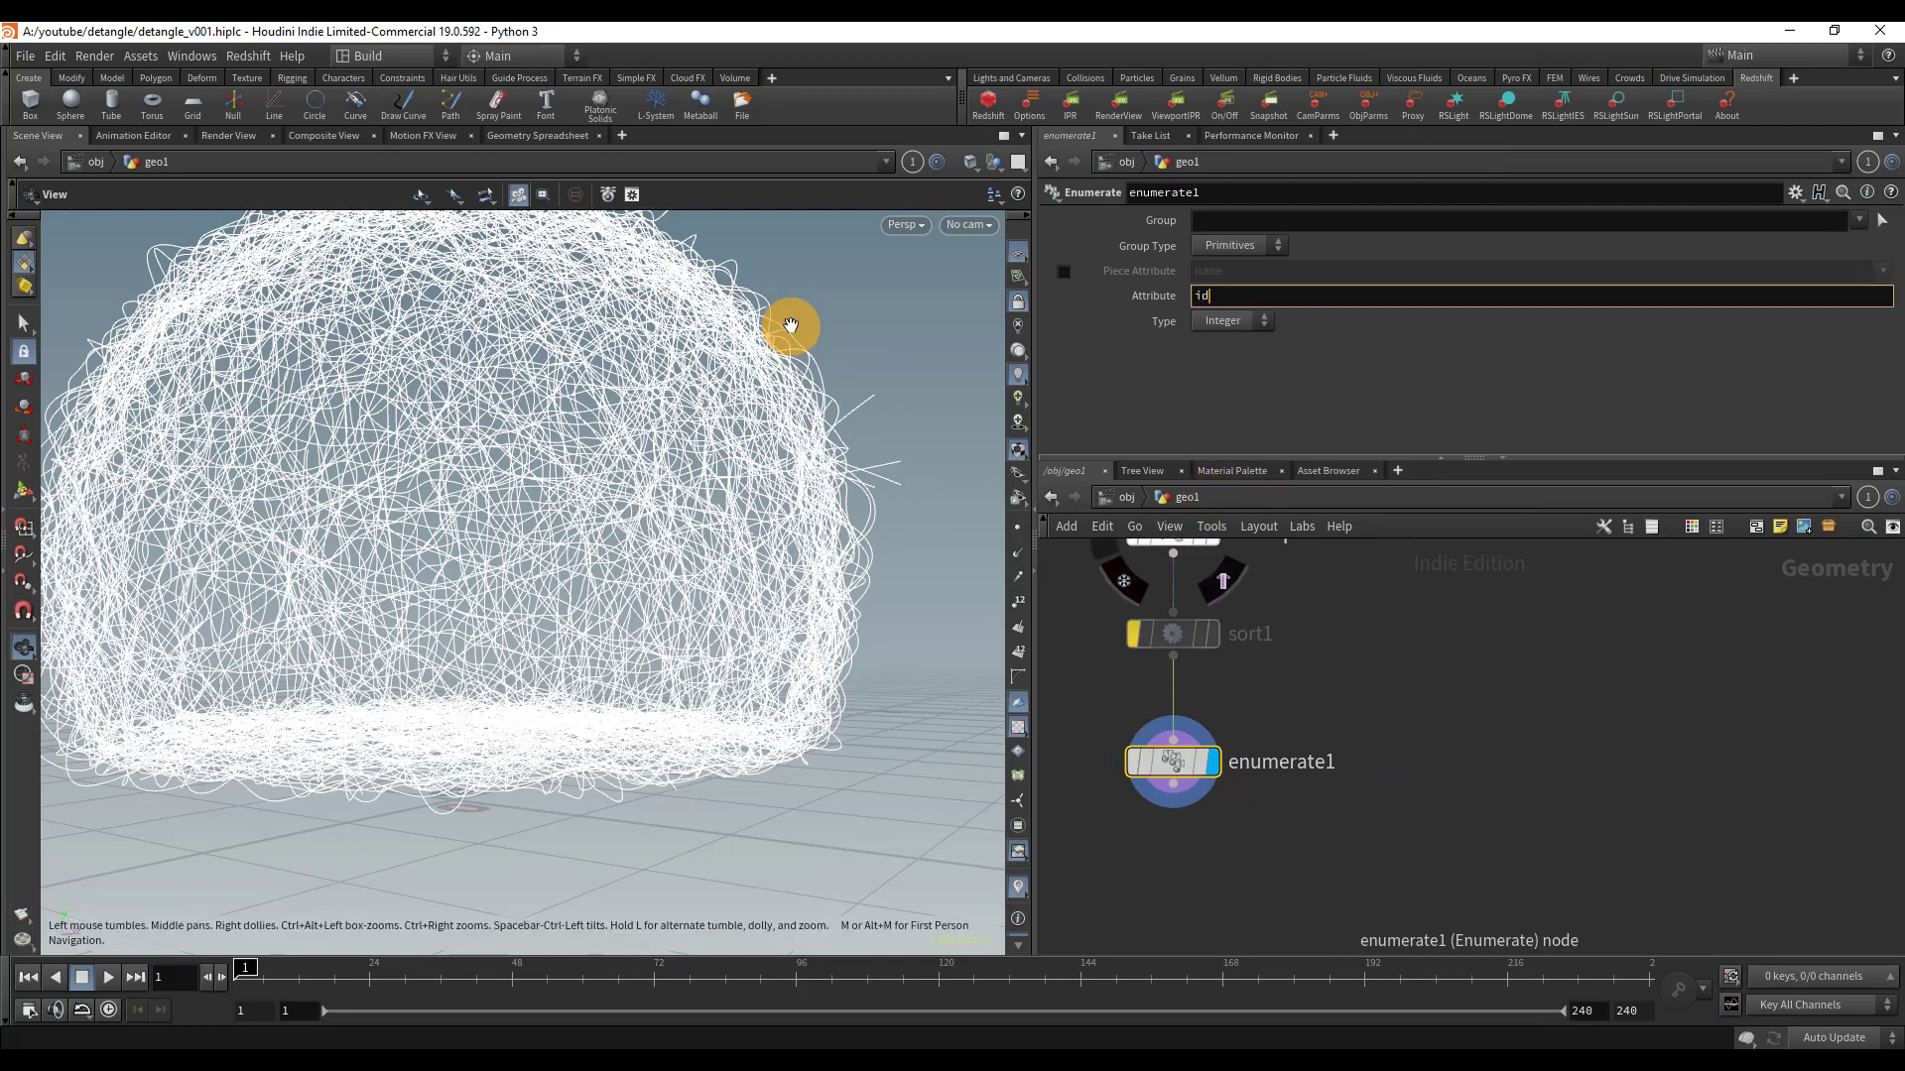
{"action": "key", "text": "Return"}
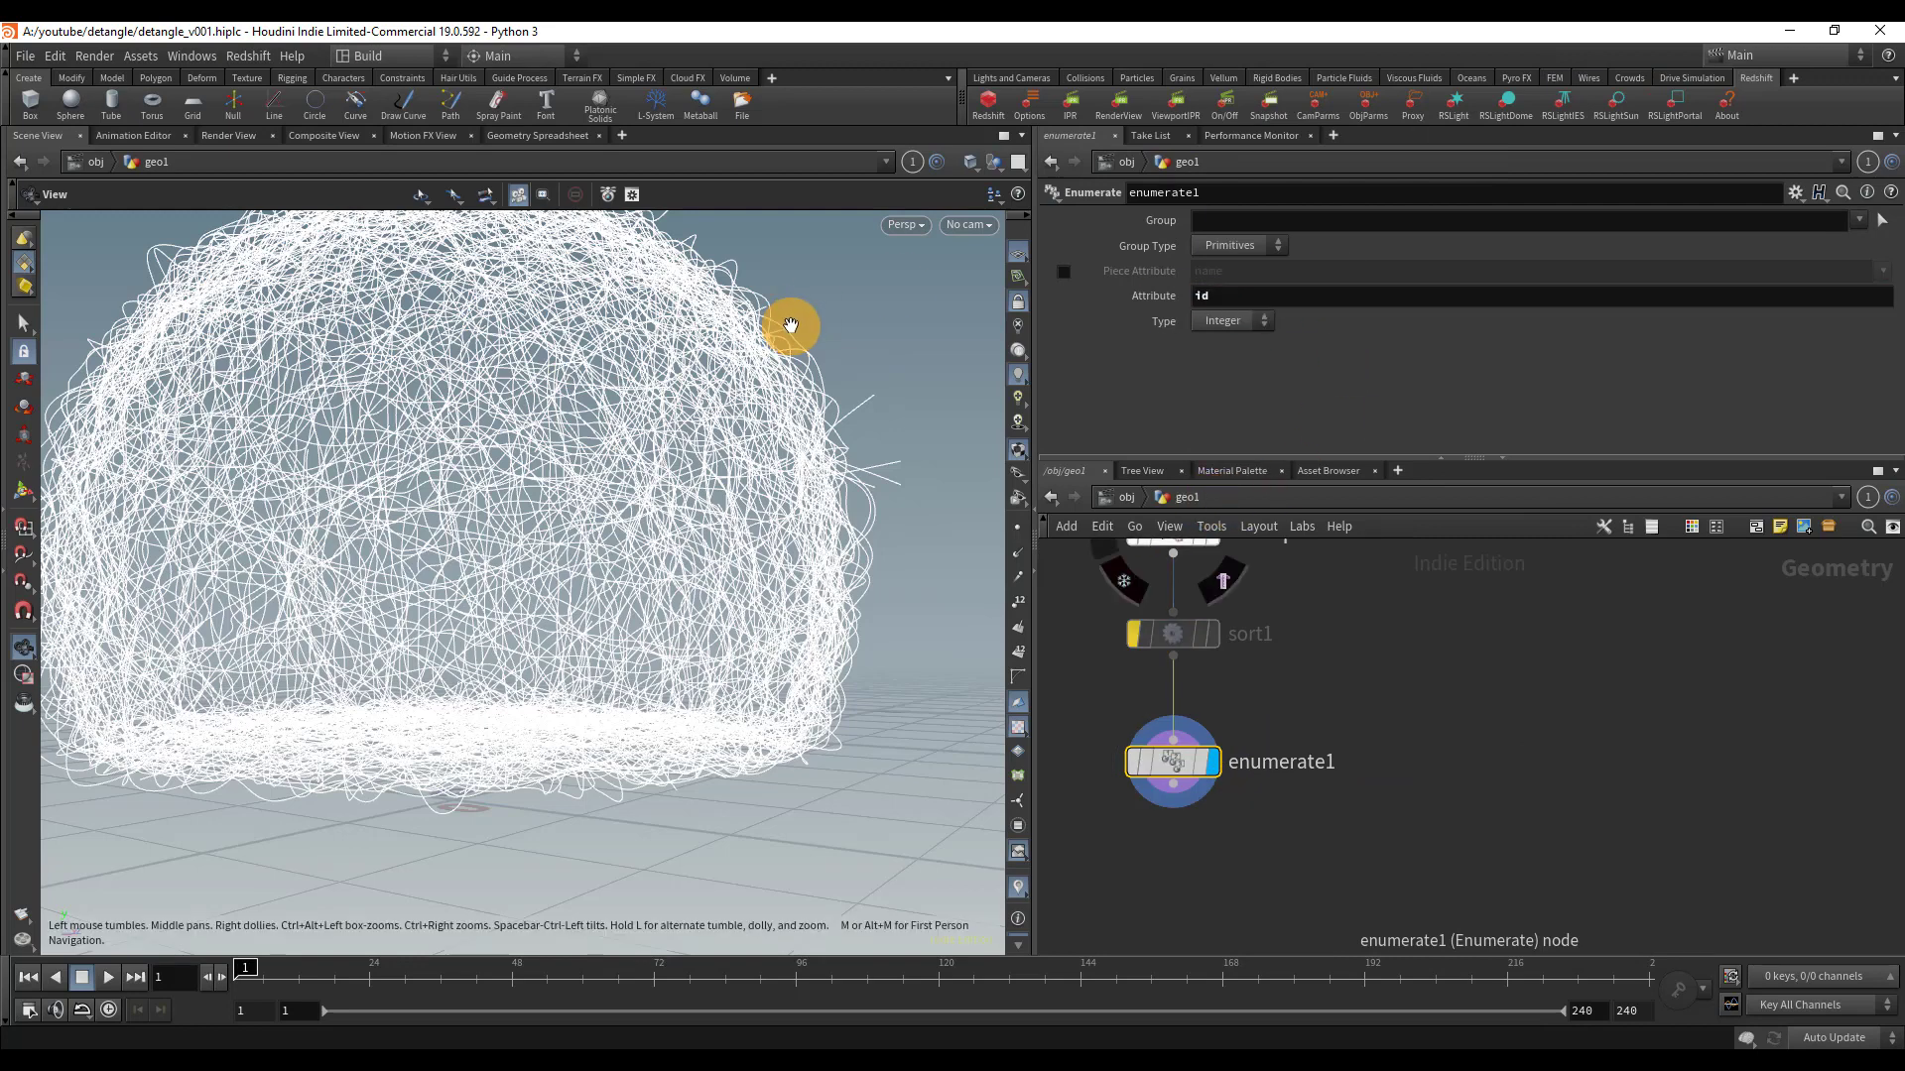
{"action": "left_click_drag", "start_coordinate": [790, 325], "coordinate": [635, 536]}
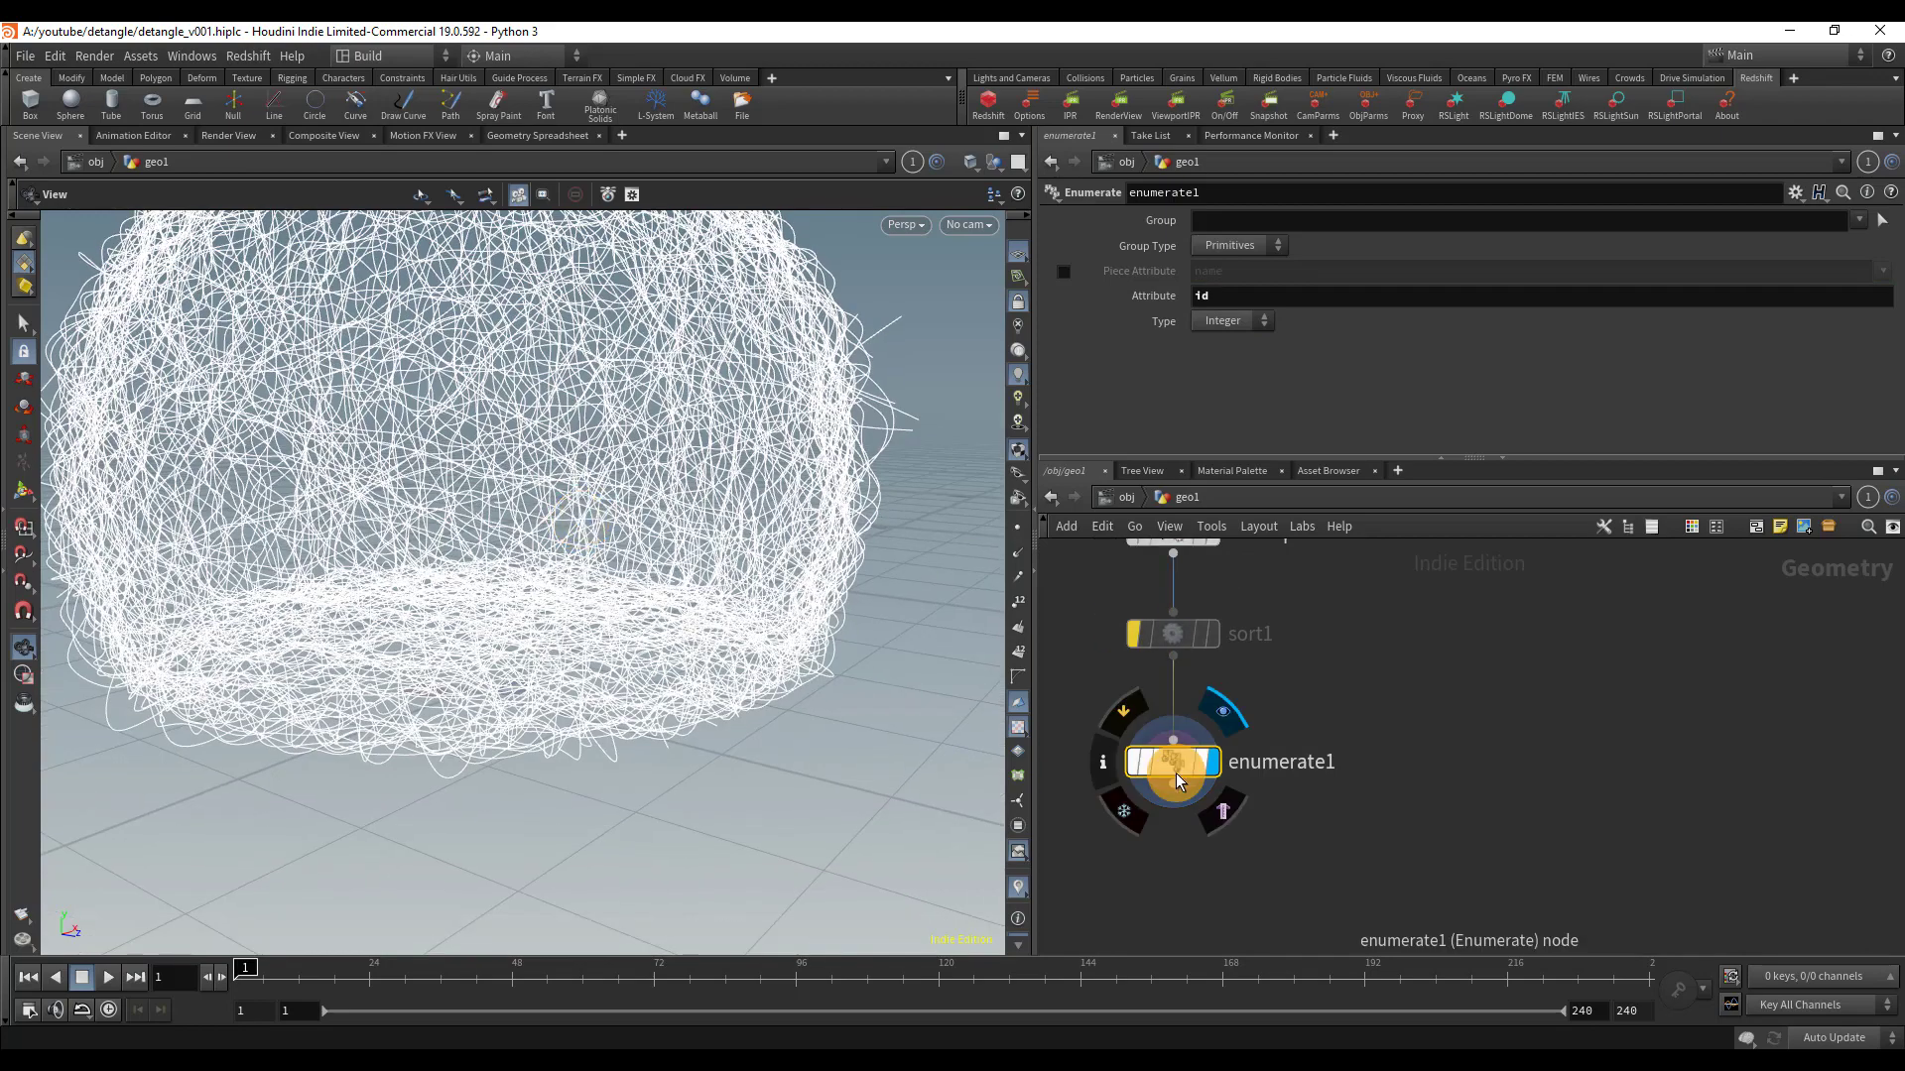
- Add an Attribute Promote node, connect it below enumerate1 and display it
{"action": "key", "text": "Tab"}
{"action": "type", "text": "at"}
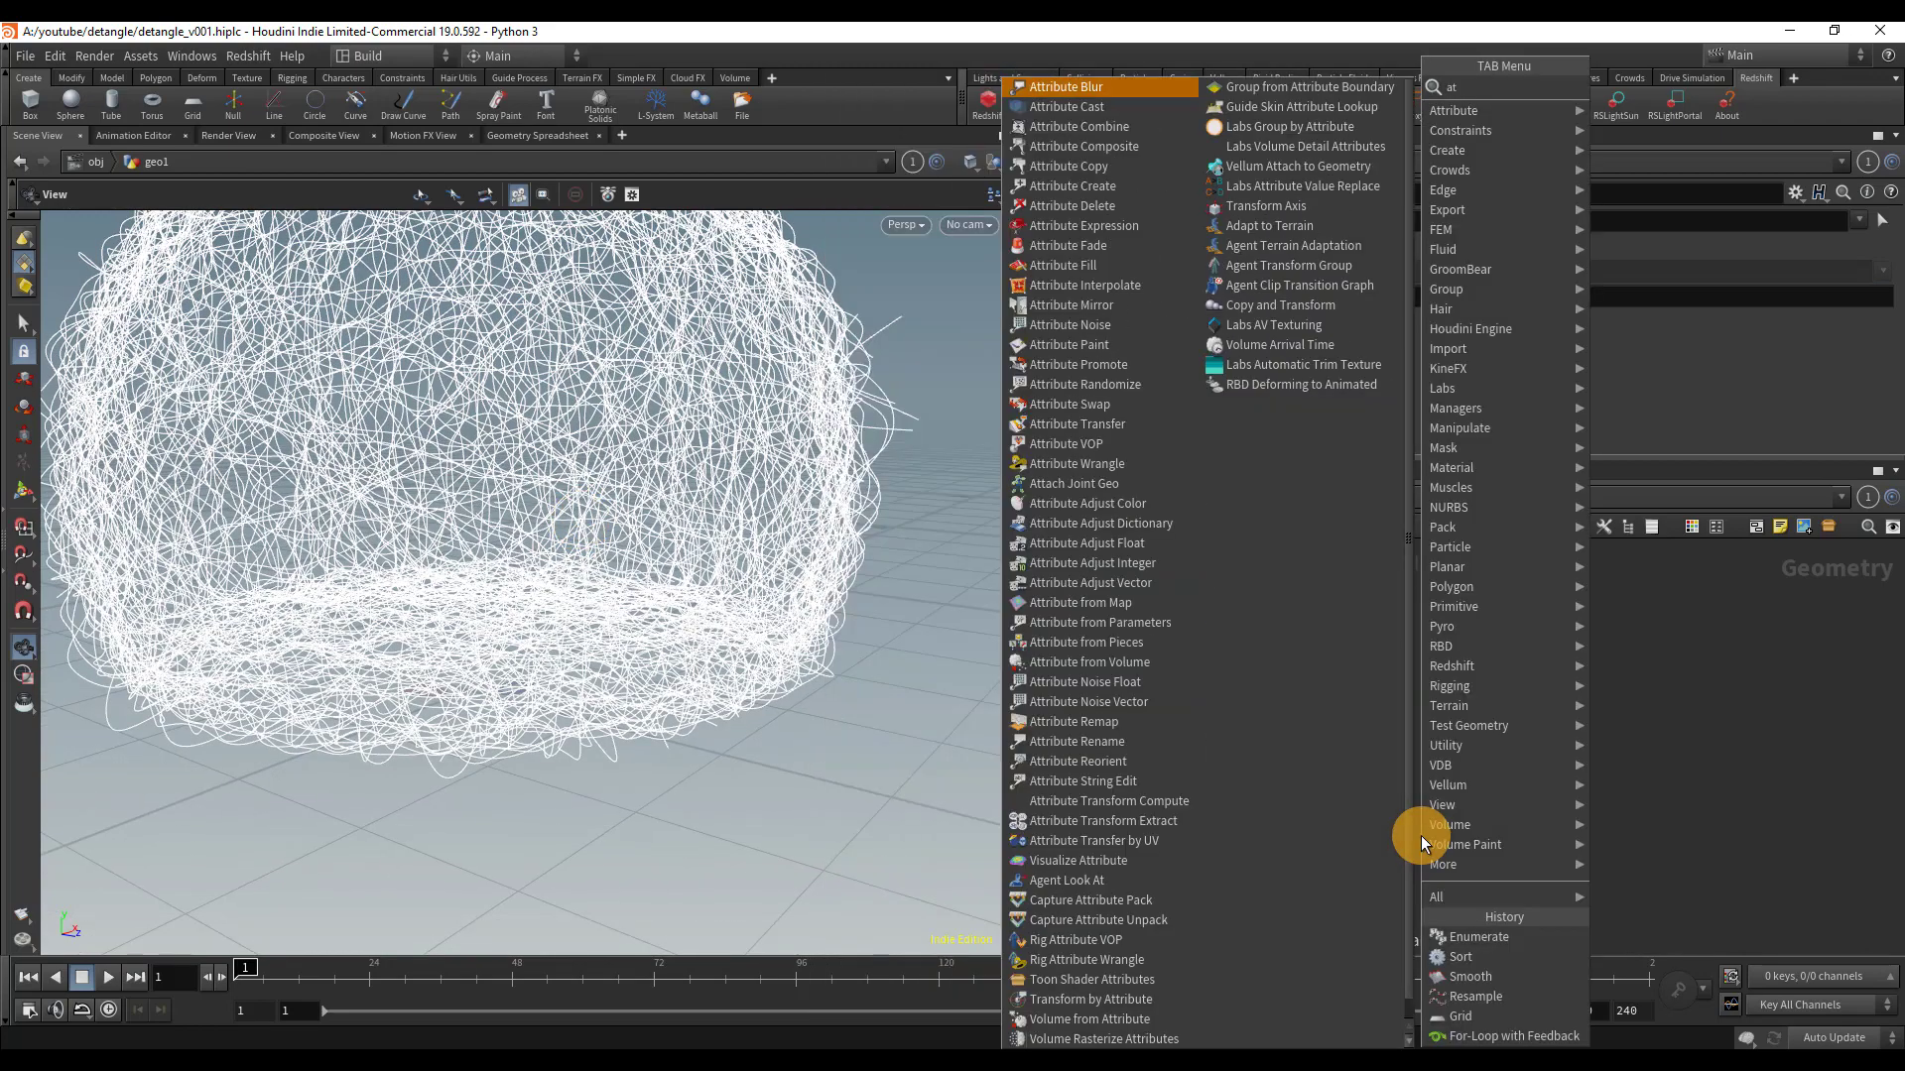
{"action": "key", "text": "Return"}
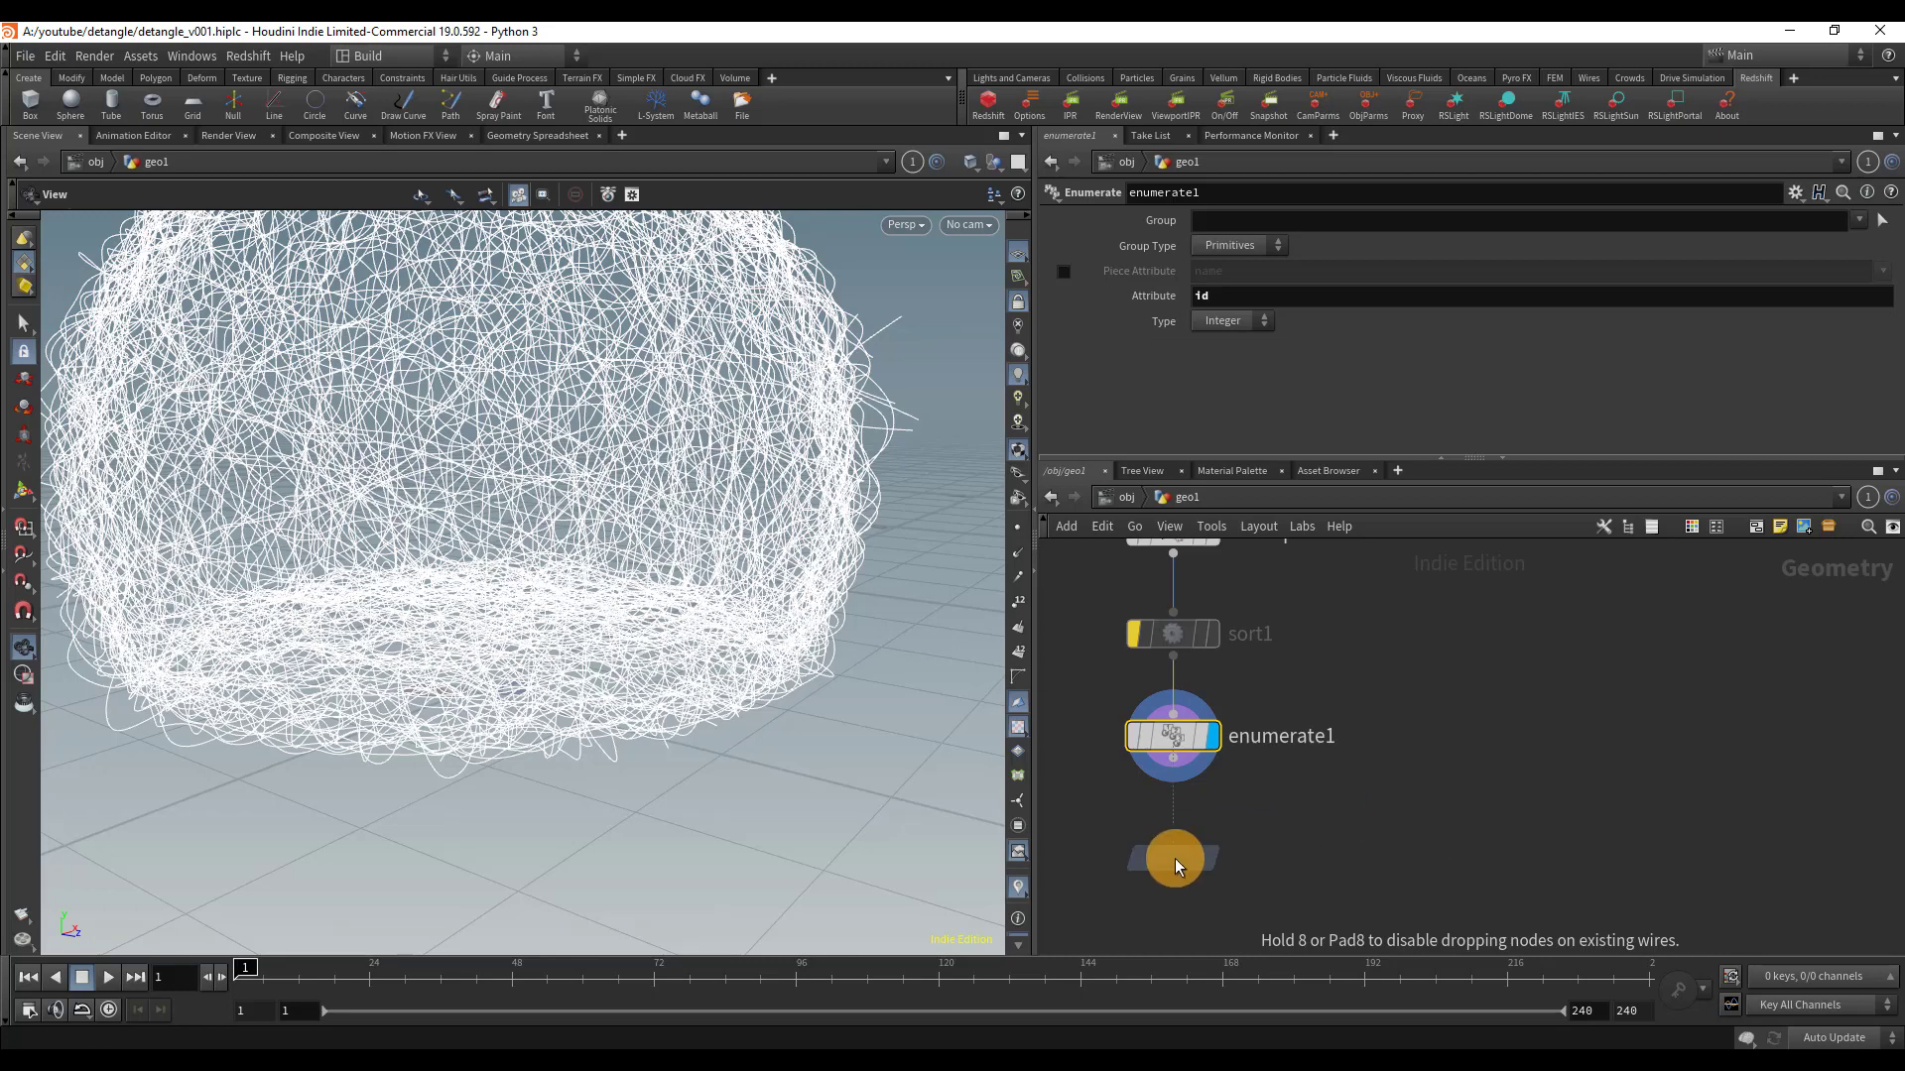
{"action": "left_click", "coordinate": [1175, 859]}
{"action": "left_click", "coordinate": [1158, 734]}
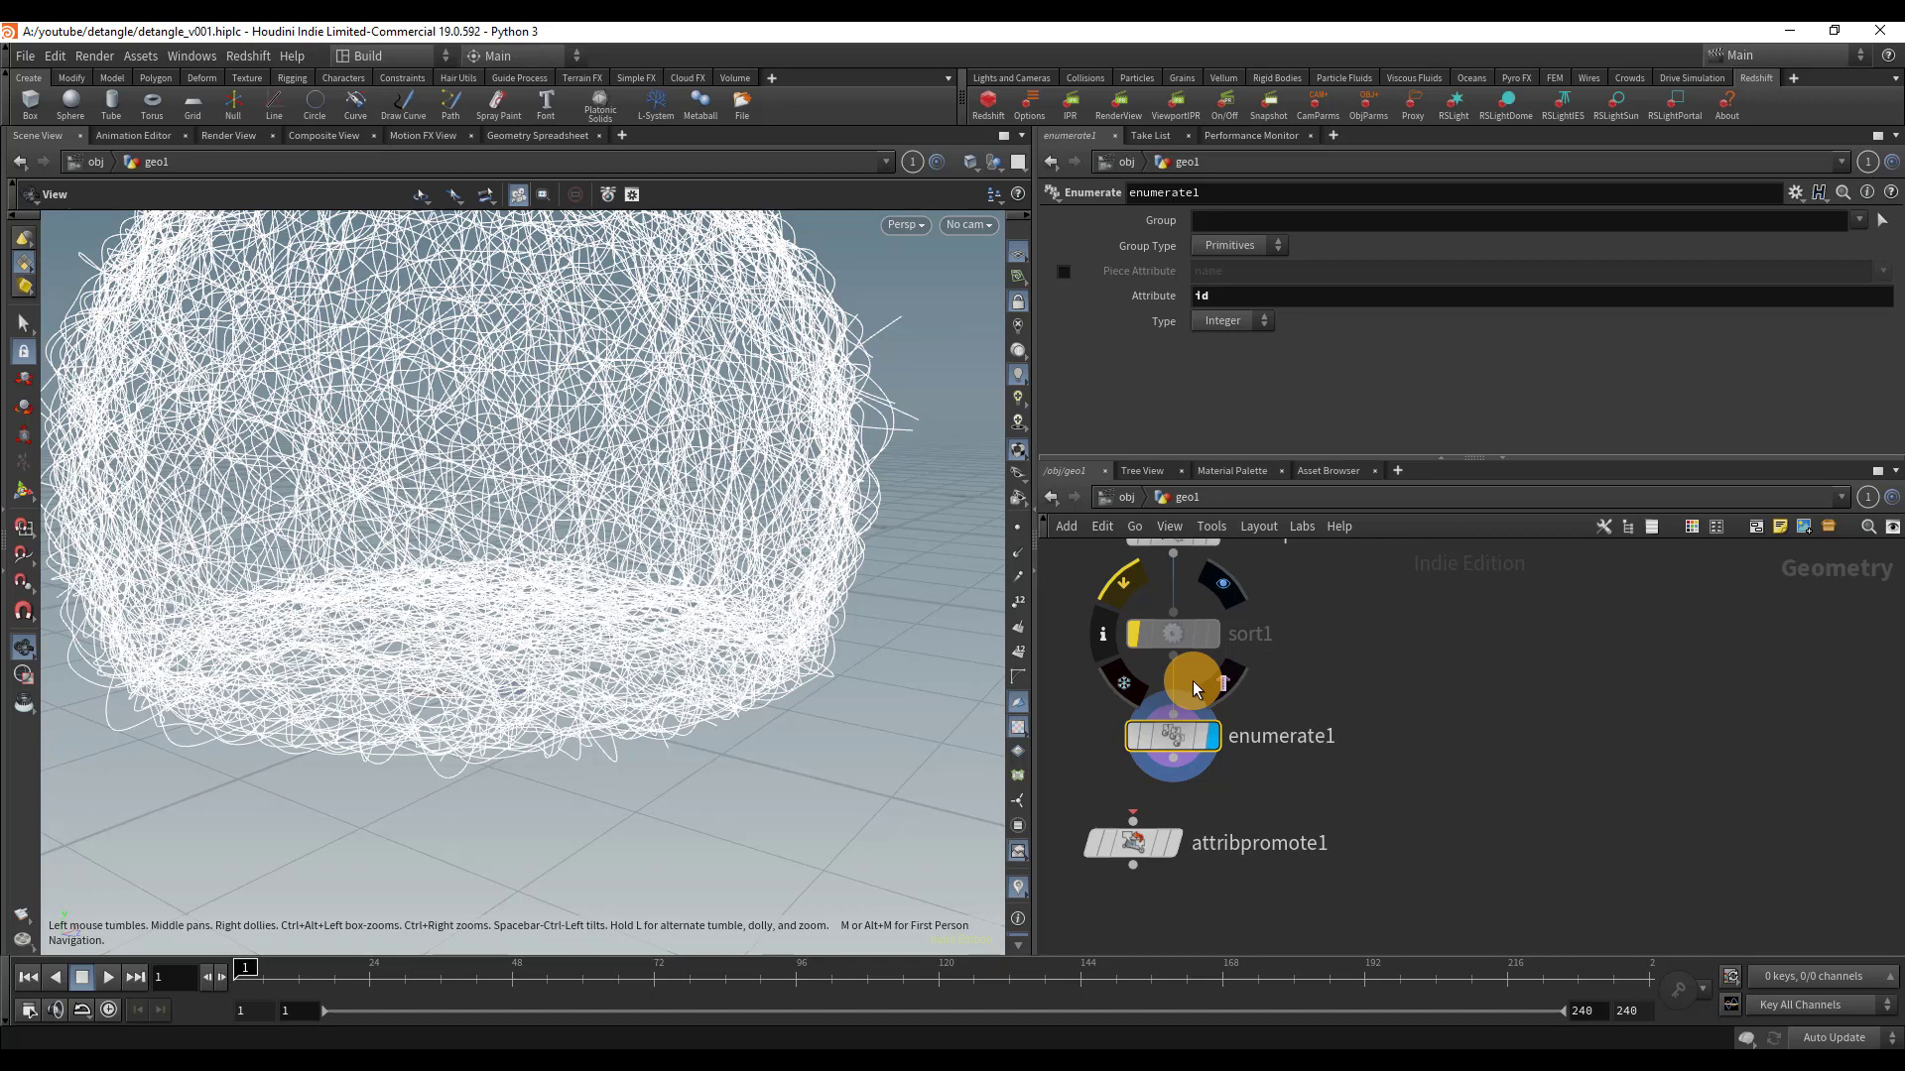
{"action": "middle_click_drag", "start_coordinate": [1094, 829], "coordinate": [1087, 761]}
{"action": "left_click_drag", "start_coordinate": [1088, 761], "coordinate": [1161, 779]}
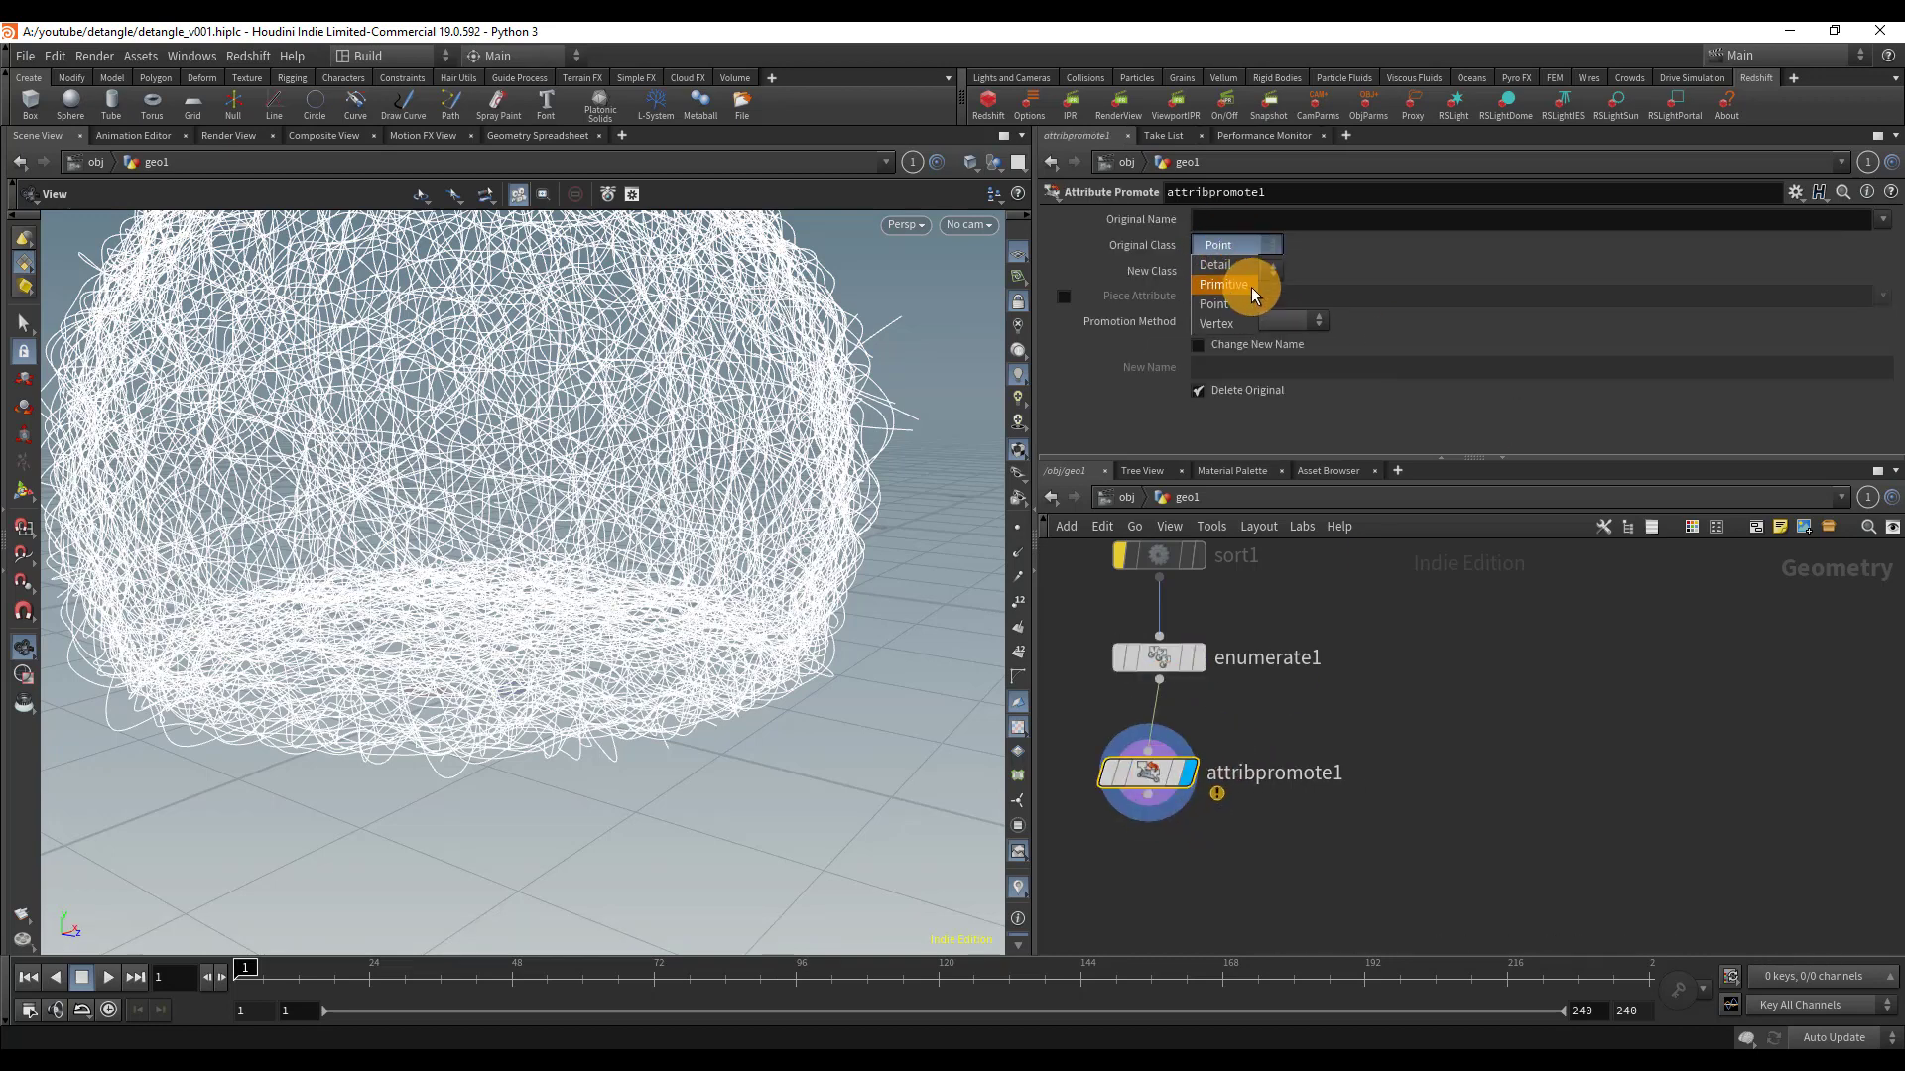
- Set attribpromote1 to promote the primitive attribute id to points
{"action": "left_click", "coordinate": [1881, 219]}
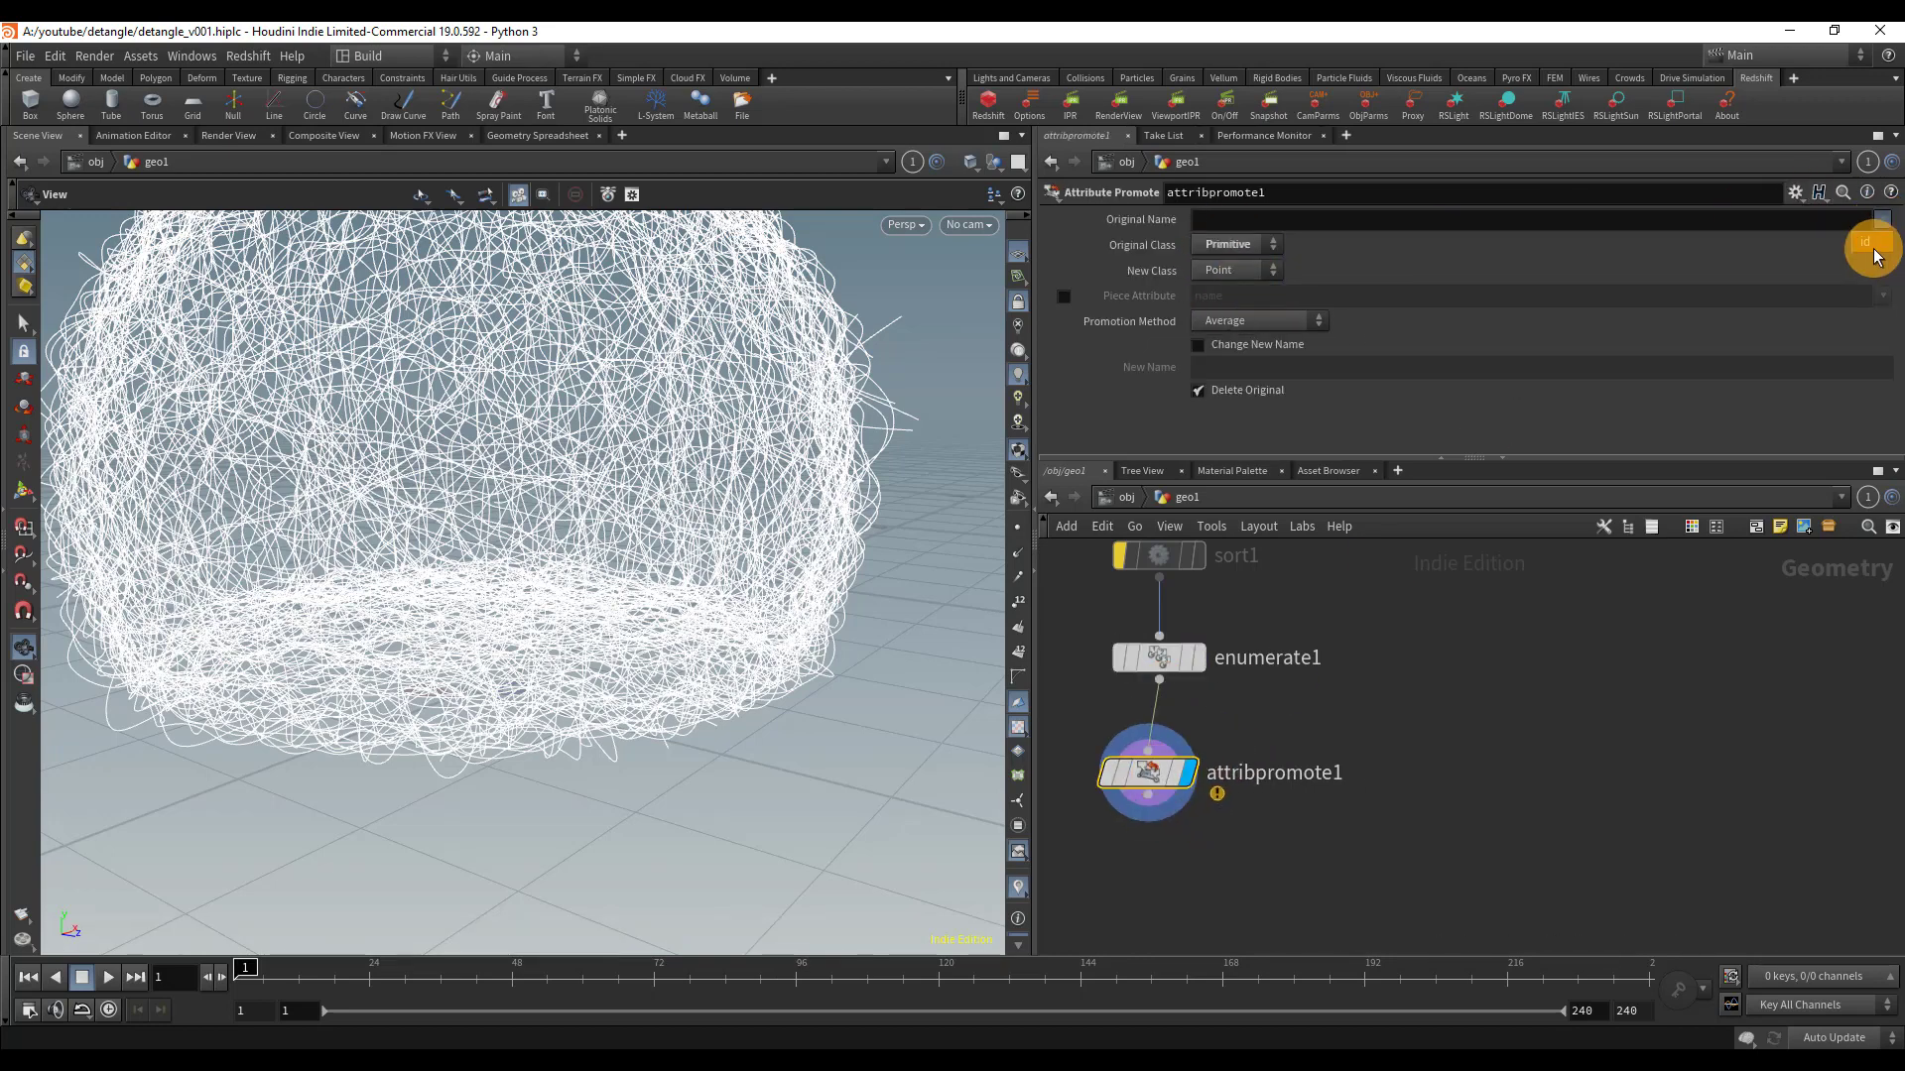
{"action": "left_click", "coordinate": [1872, 246]}
- Add a Color node connected below attribpromote1 and display it
{"action": "middle_click_drag", "start_coordinate": [1479, 847], "coordinate": [1507, 713]}
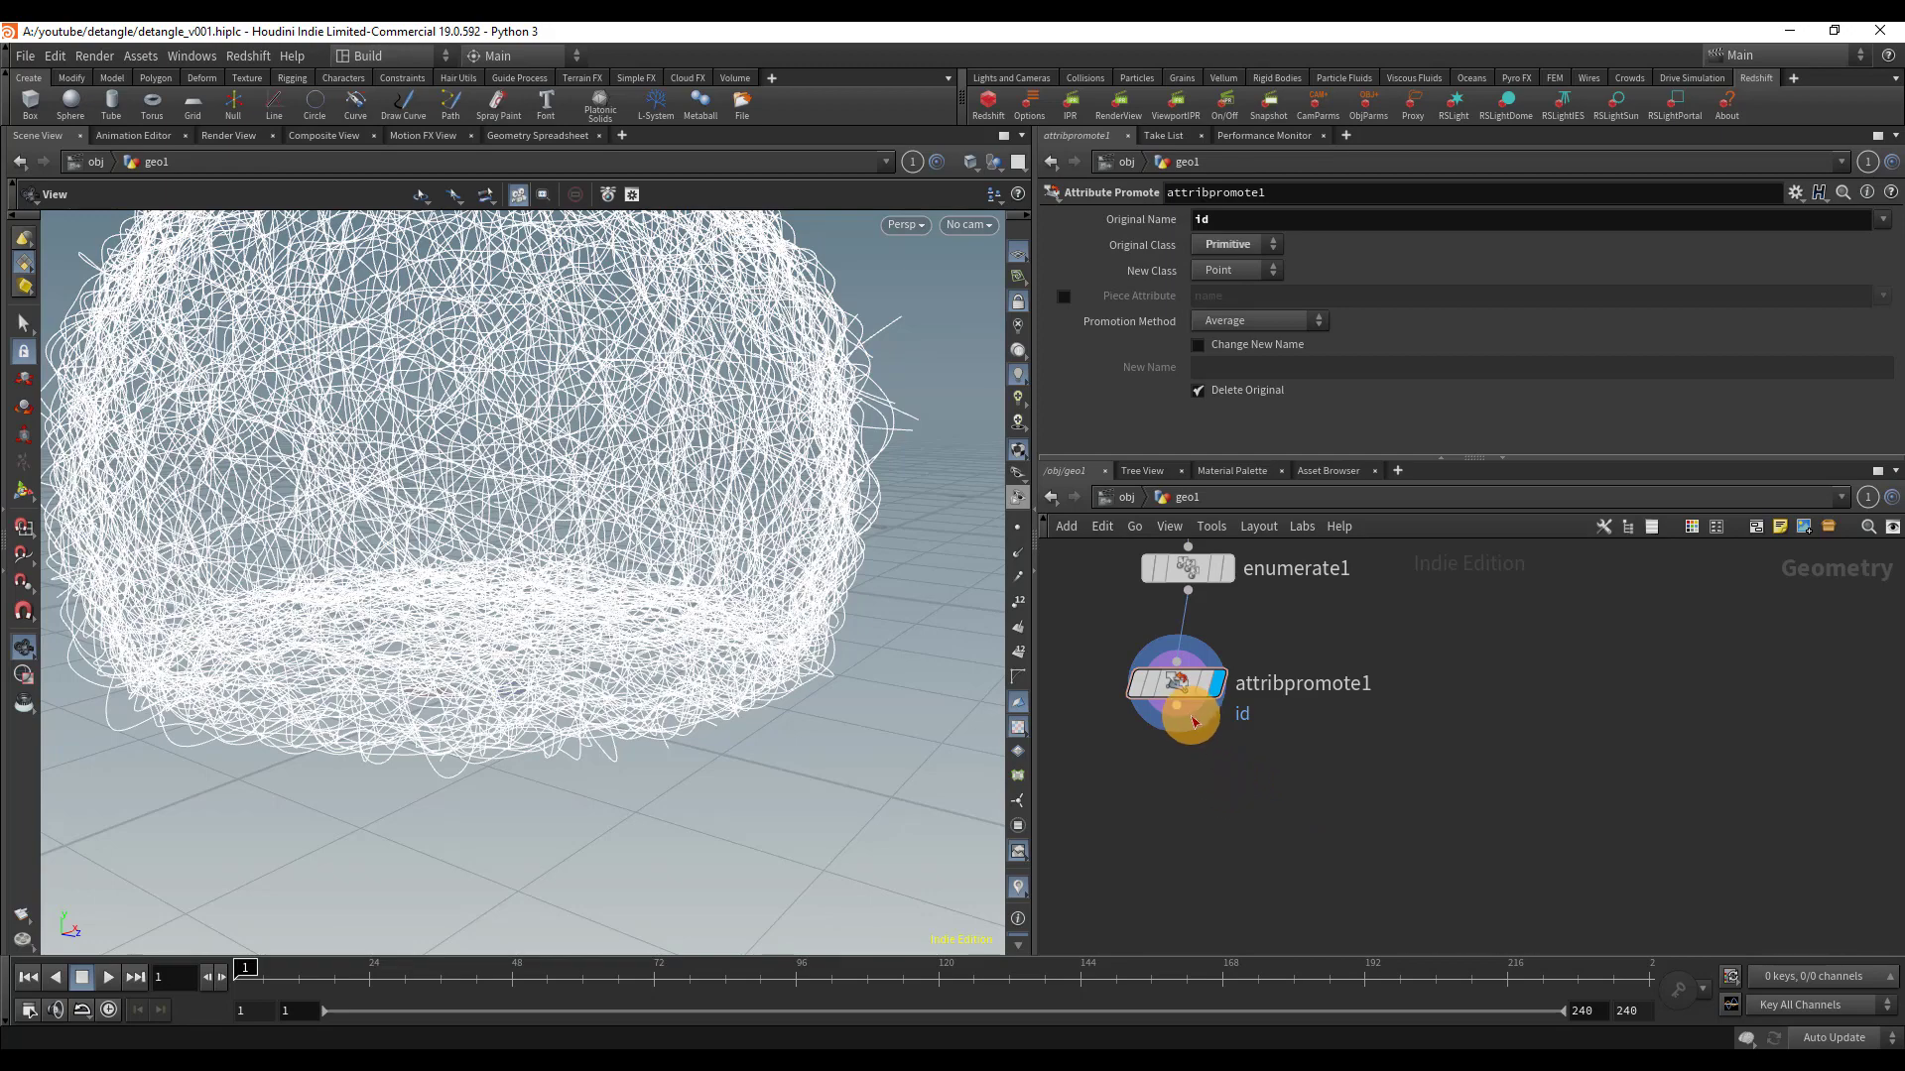
{"action": "key", "text": "Tab"}
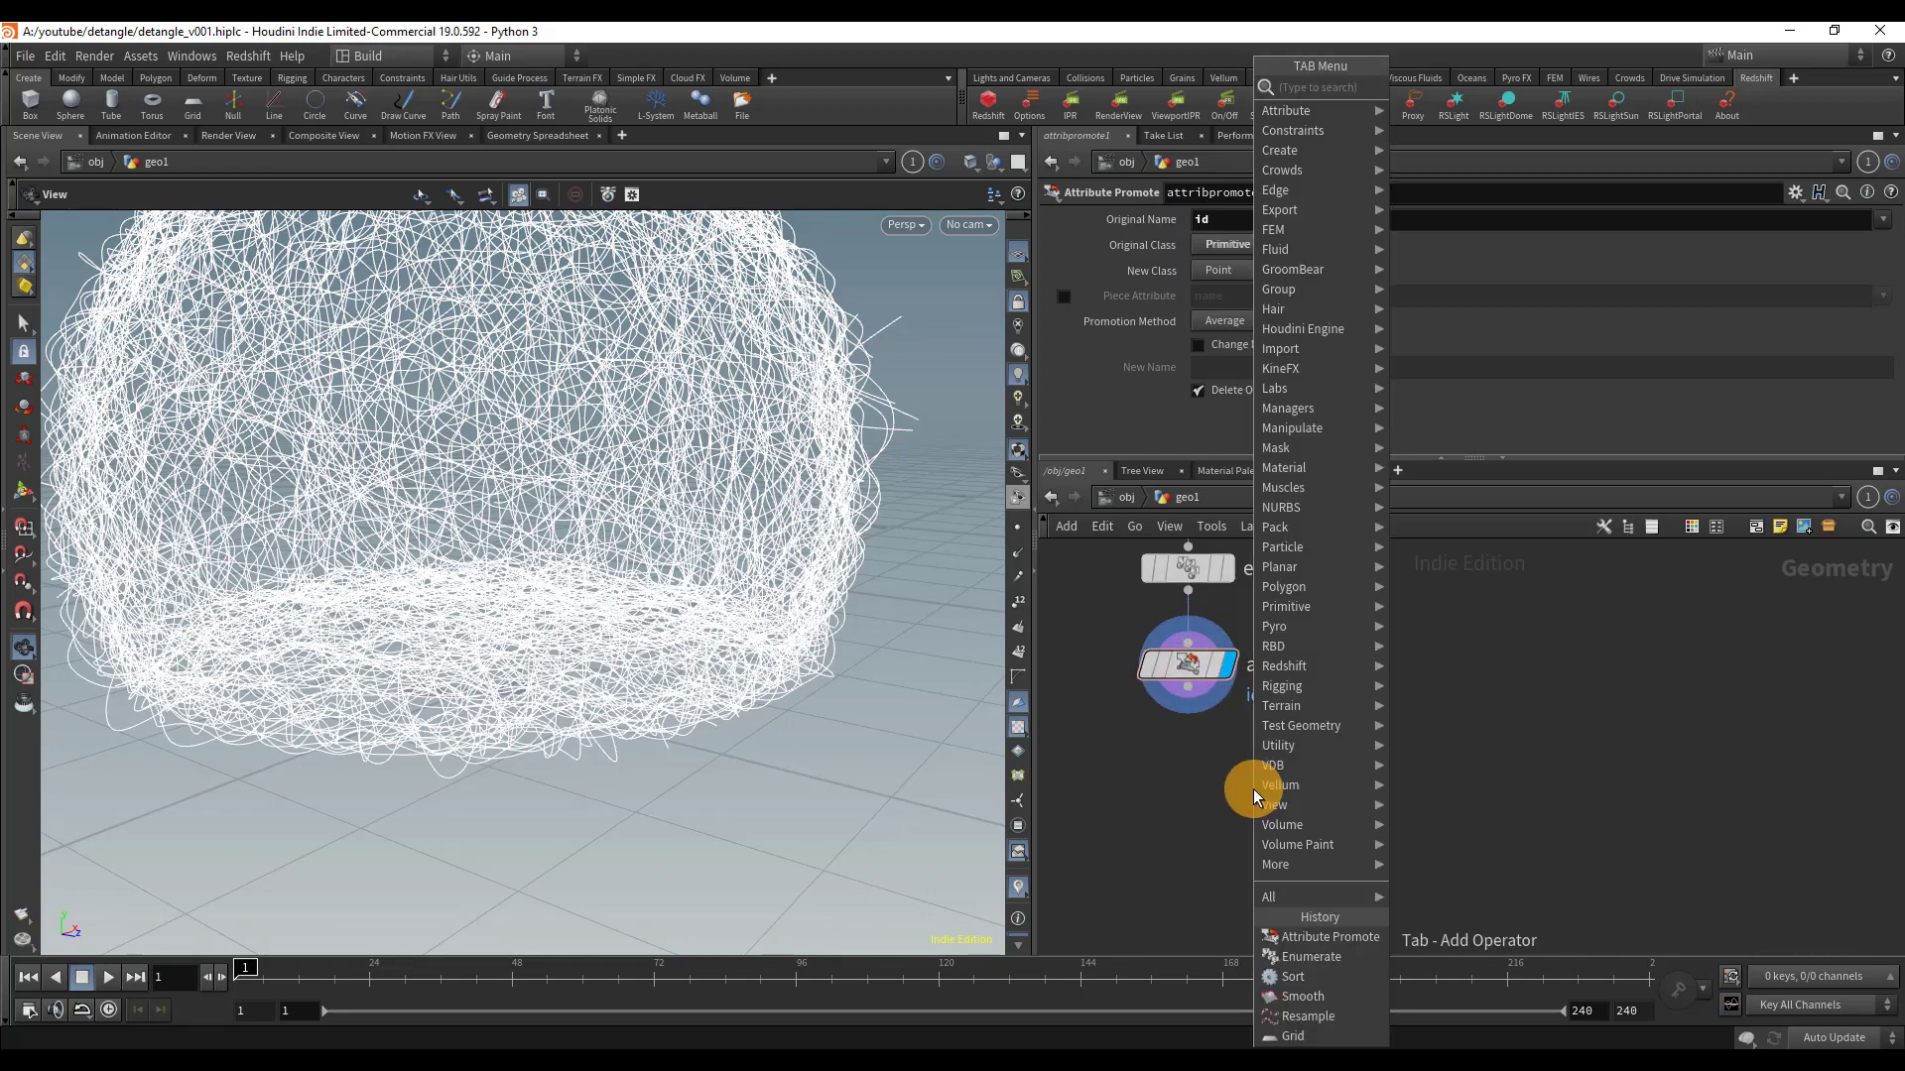
{"action": "type", "text": "color"}
{"action": "key", "text": "Return"}
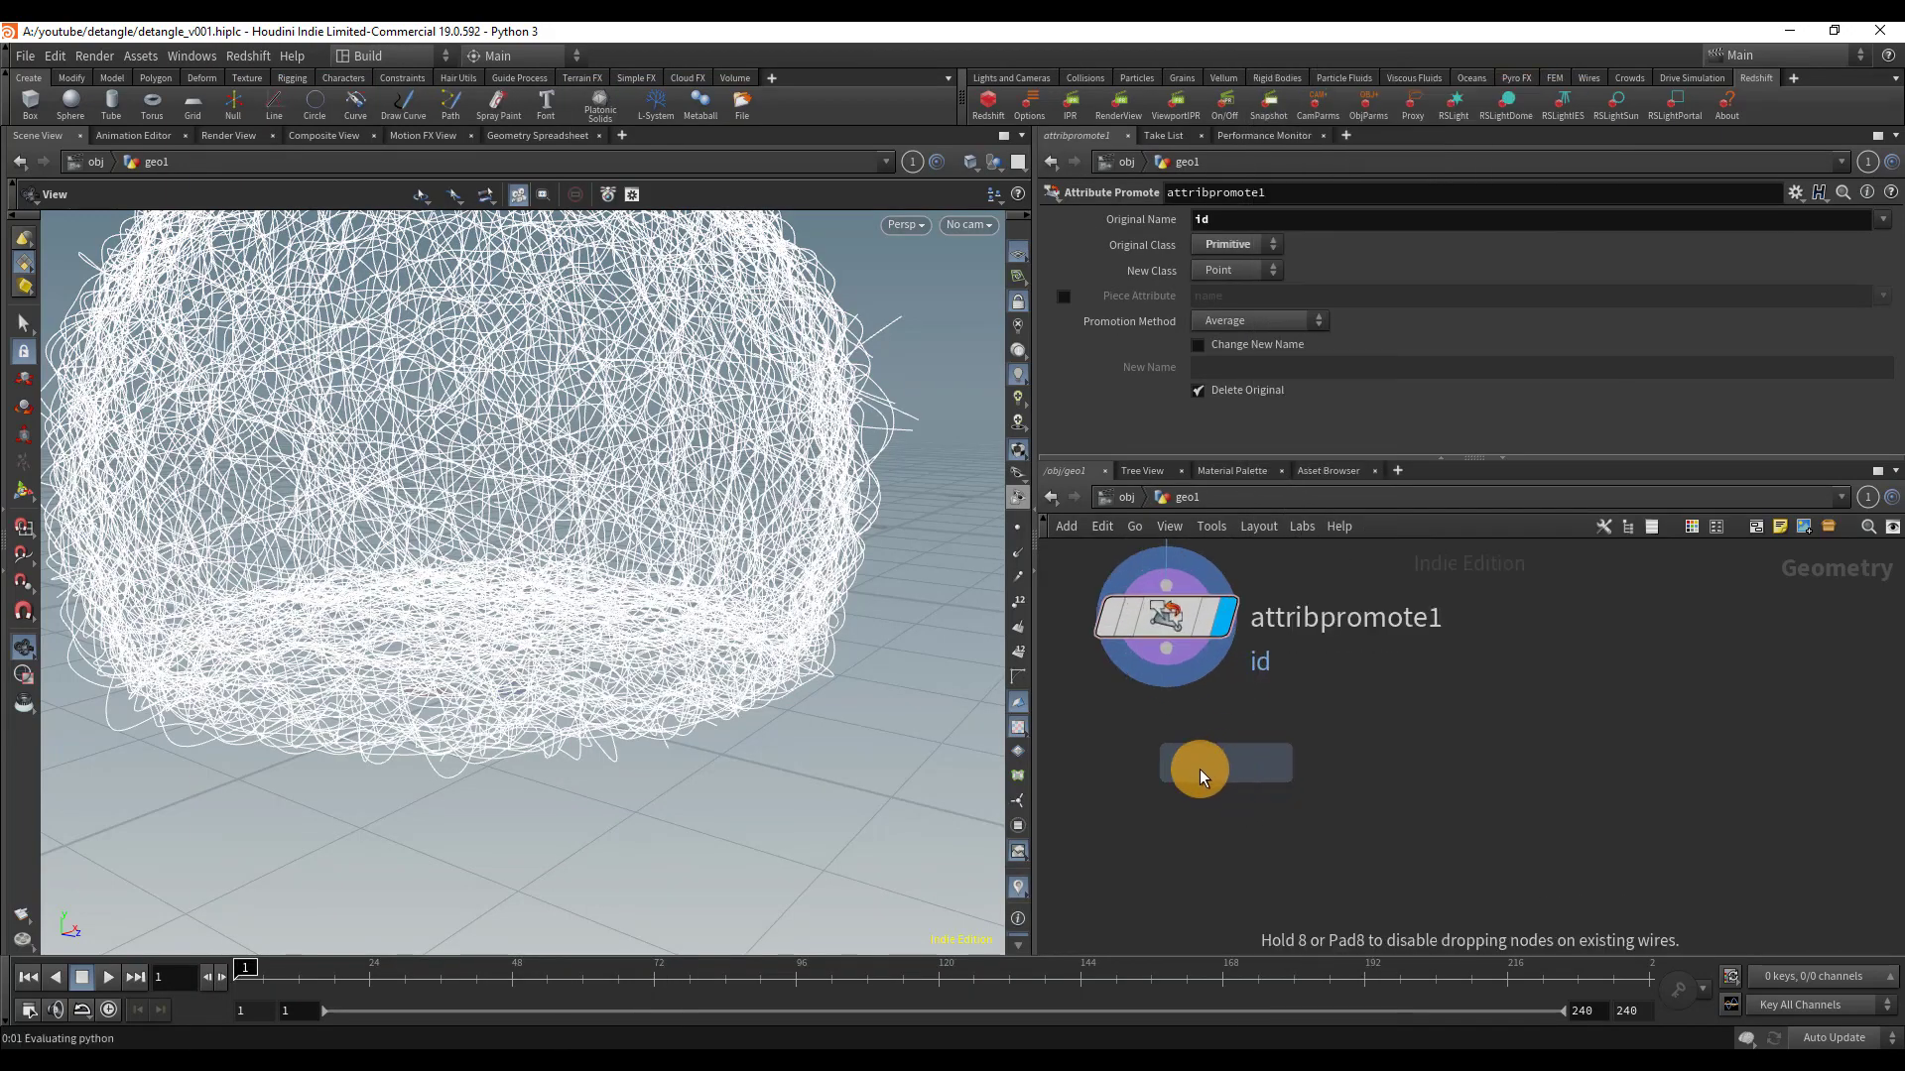
{"action": "left_click", "coordinate": [1176, 802]}
{"action": "left_click", "coordinate": [1238, 804]}
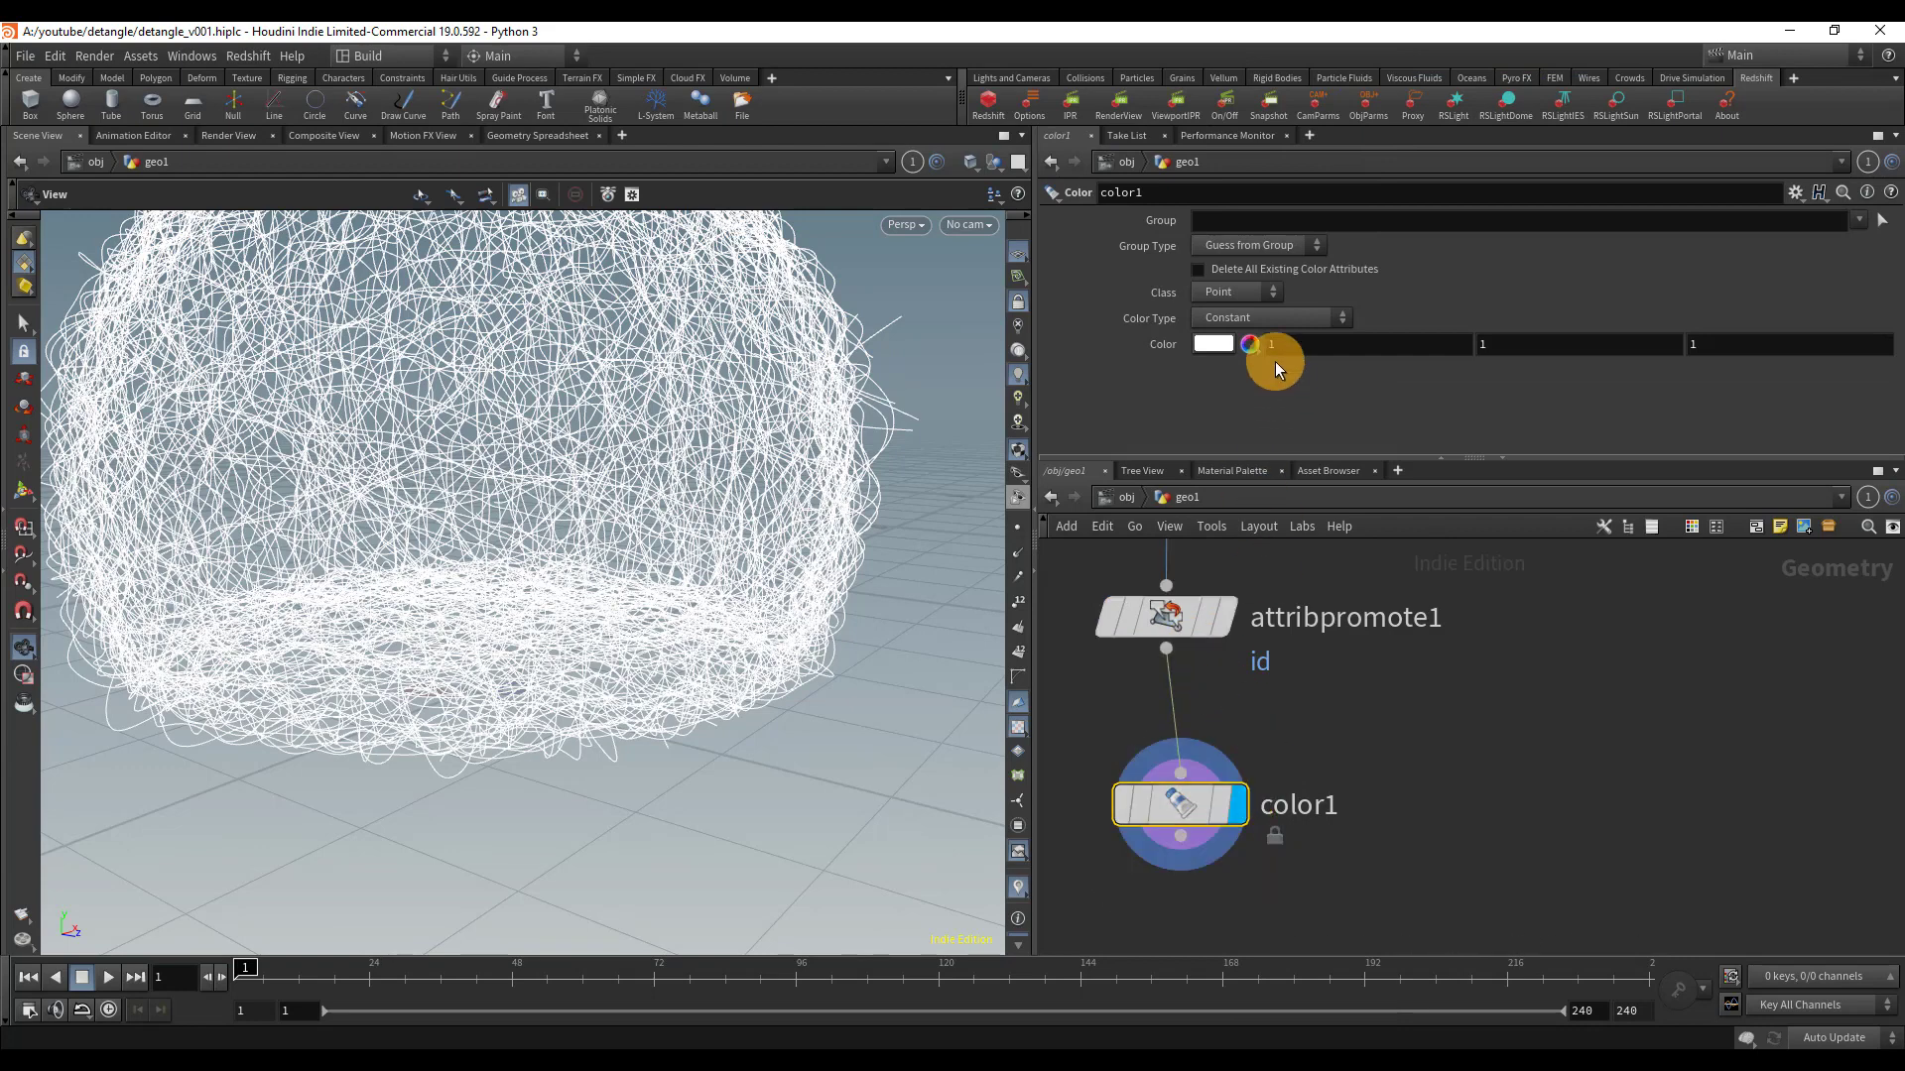
- Set color1 to Ramp from Attribute, with the blue-cyan-white ramp preset and id as the attribute
{"action": "left_click", "coordinate": [1268, 317]}
{"action": "left_click", "coordinate": [1269, 400]}
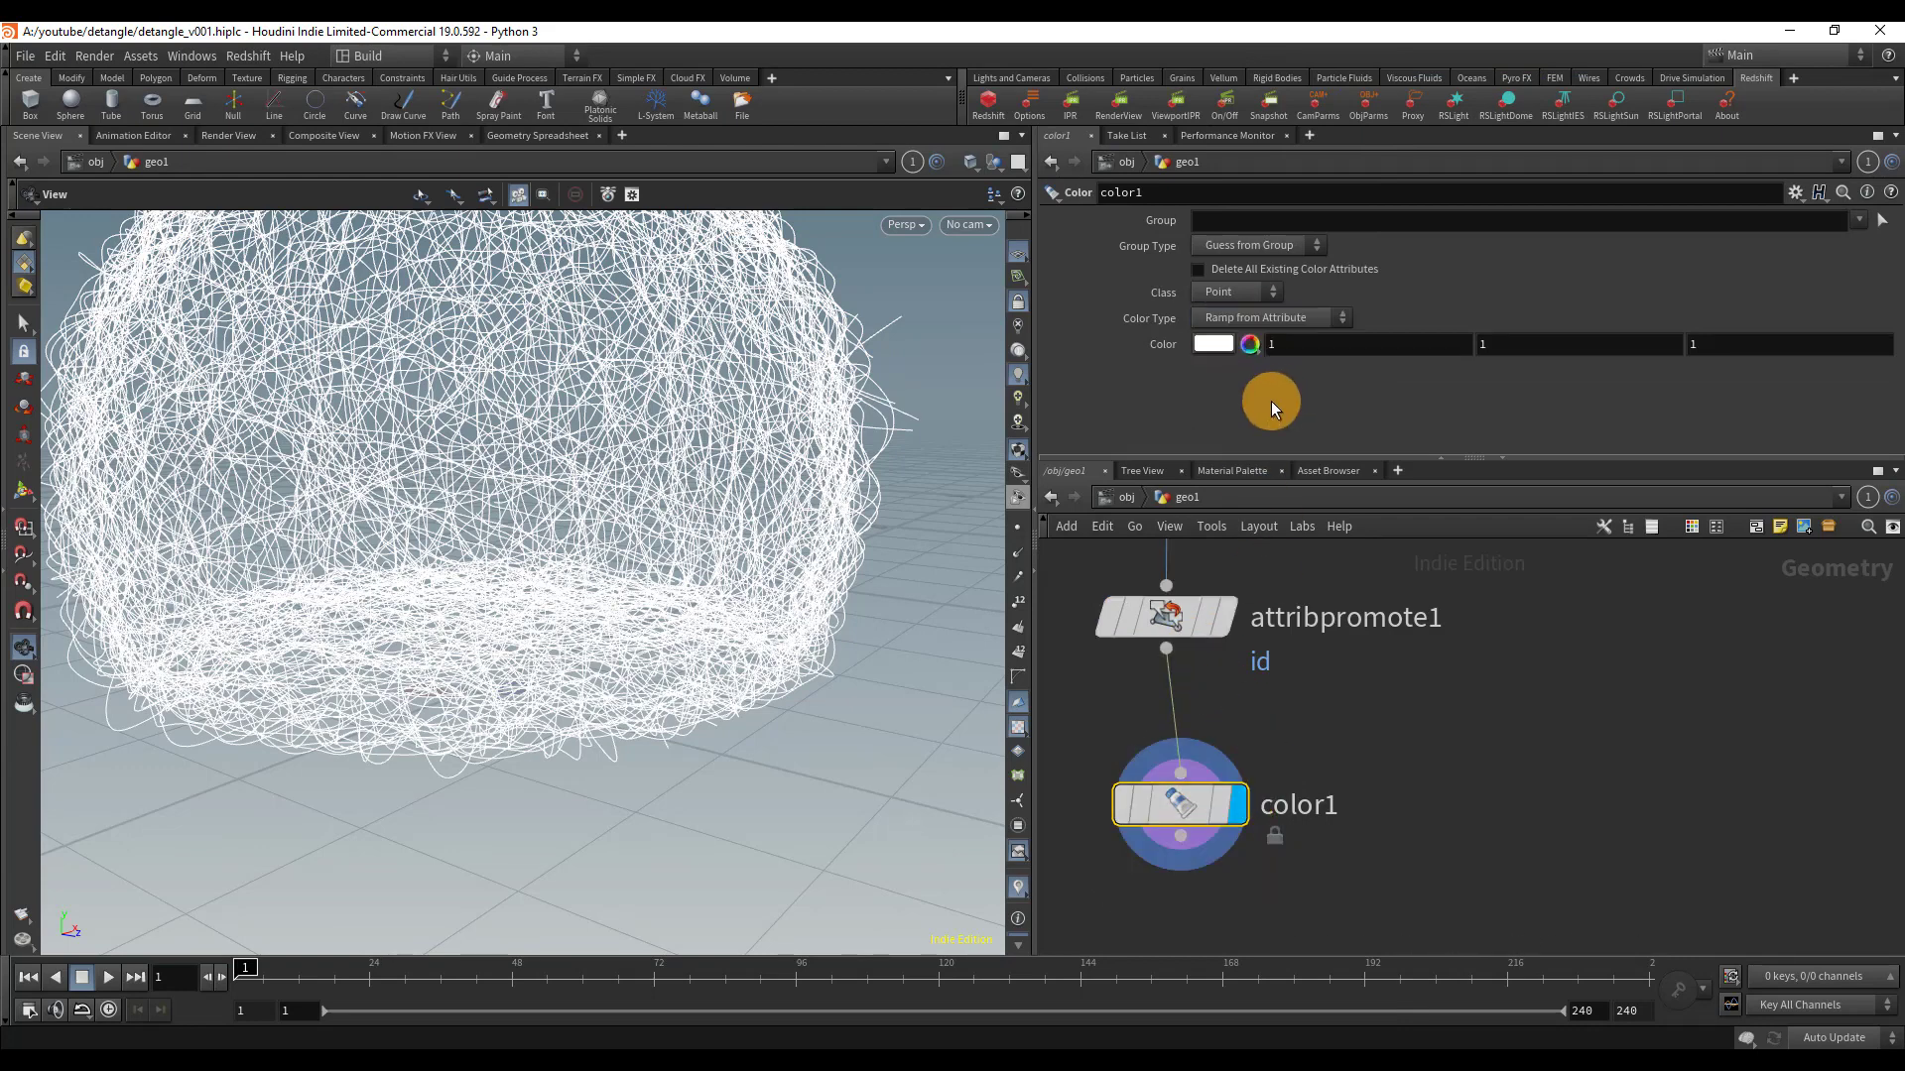
{"action": "left_click", "coordinate": [1868, 344]}
{"action": "left_click", "coordinate": [1870, 396]}
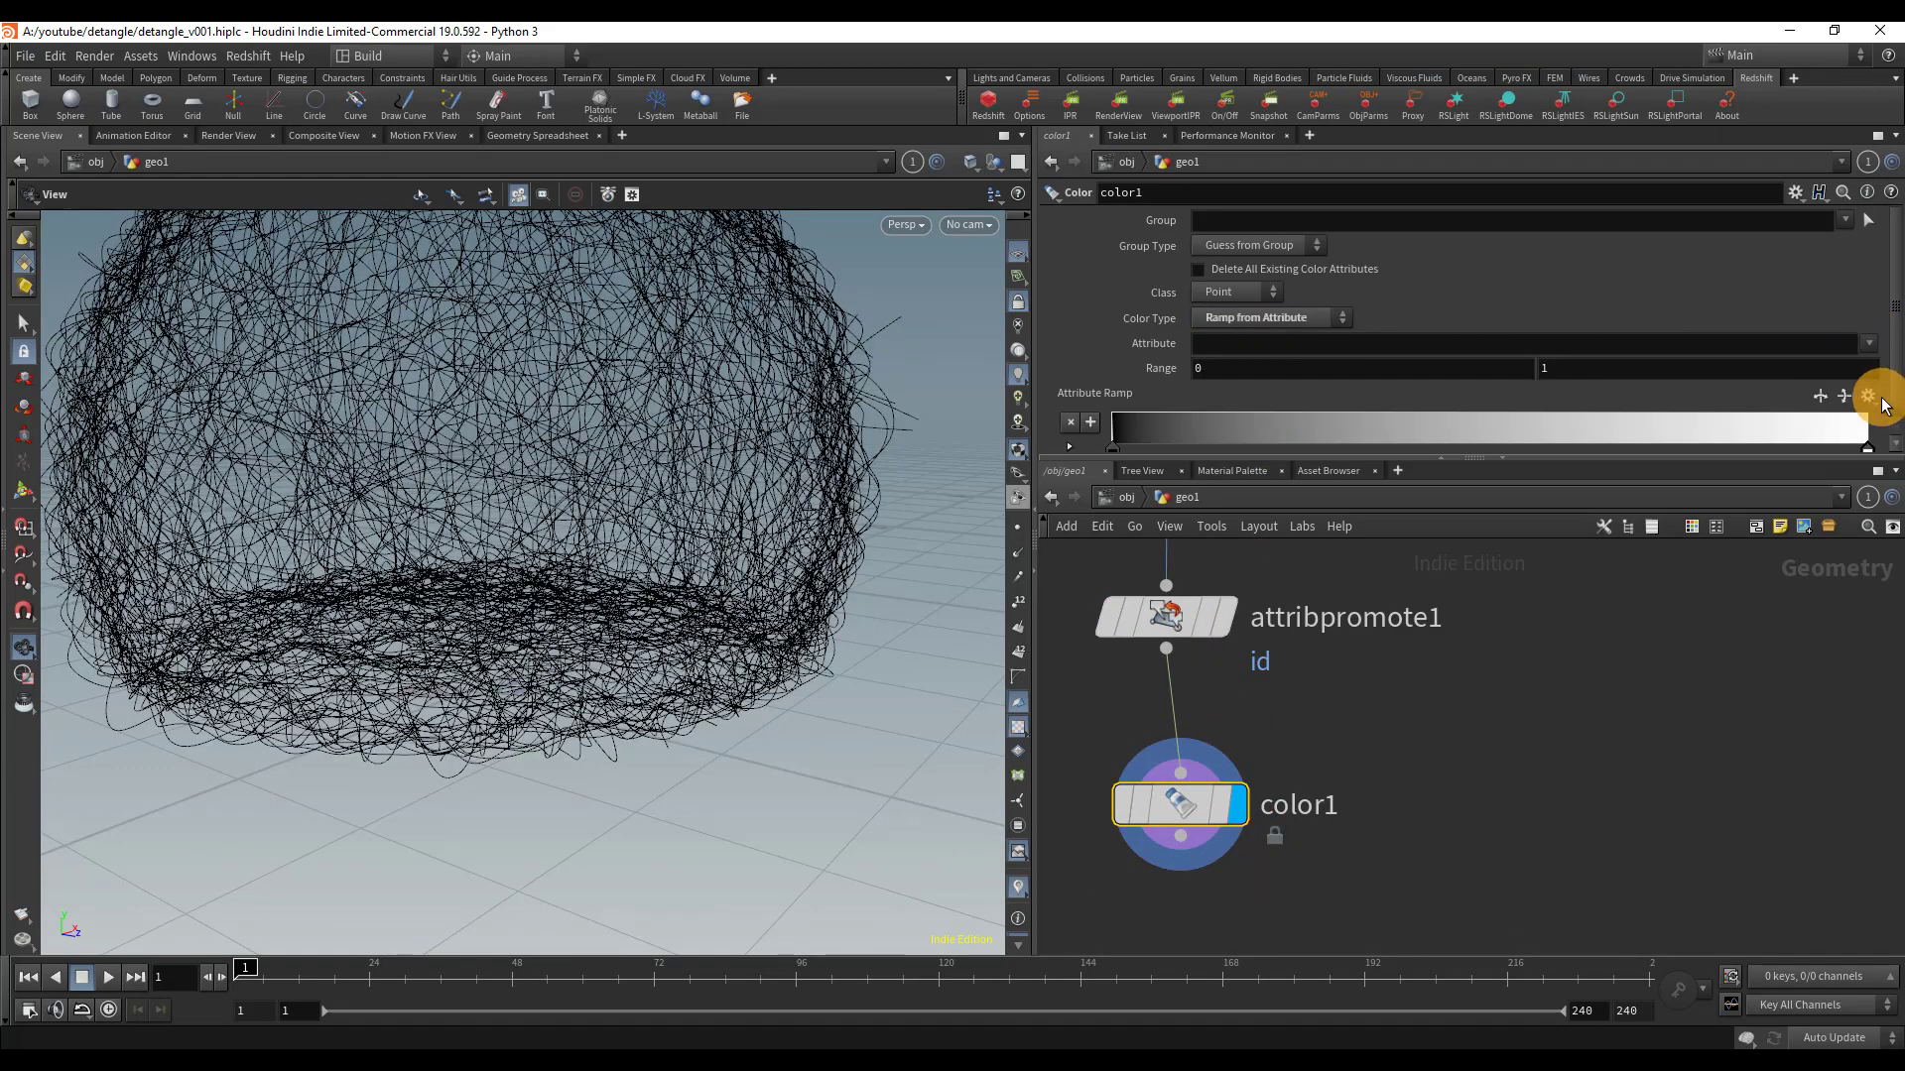
{"action": "left_click", "coordinate": [1869, 396]}
{"action": "left_click", "coordinate": [1855, 695]}
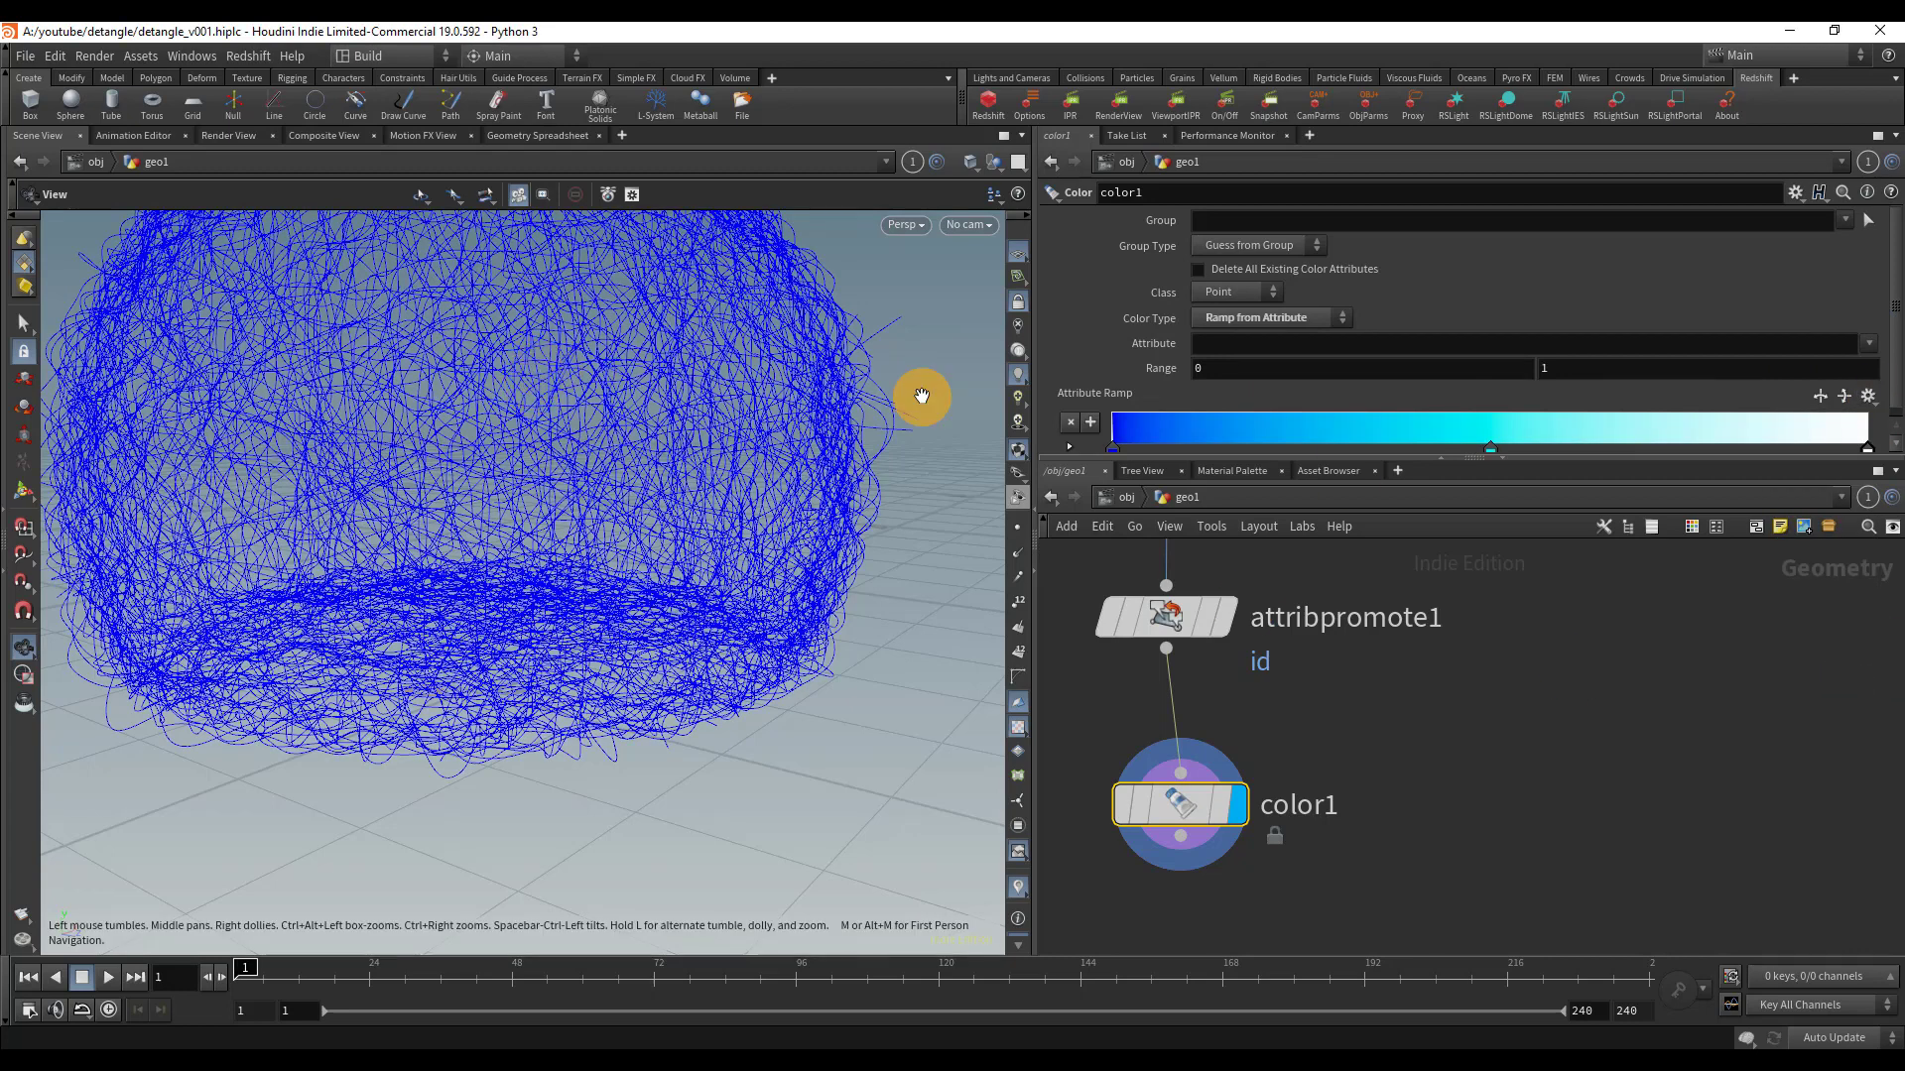
{"action": "left_click", "coordinate": [1871, 345]}
{"action": "left_click", "coordinate": [1822, 385]}
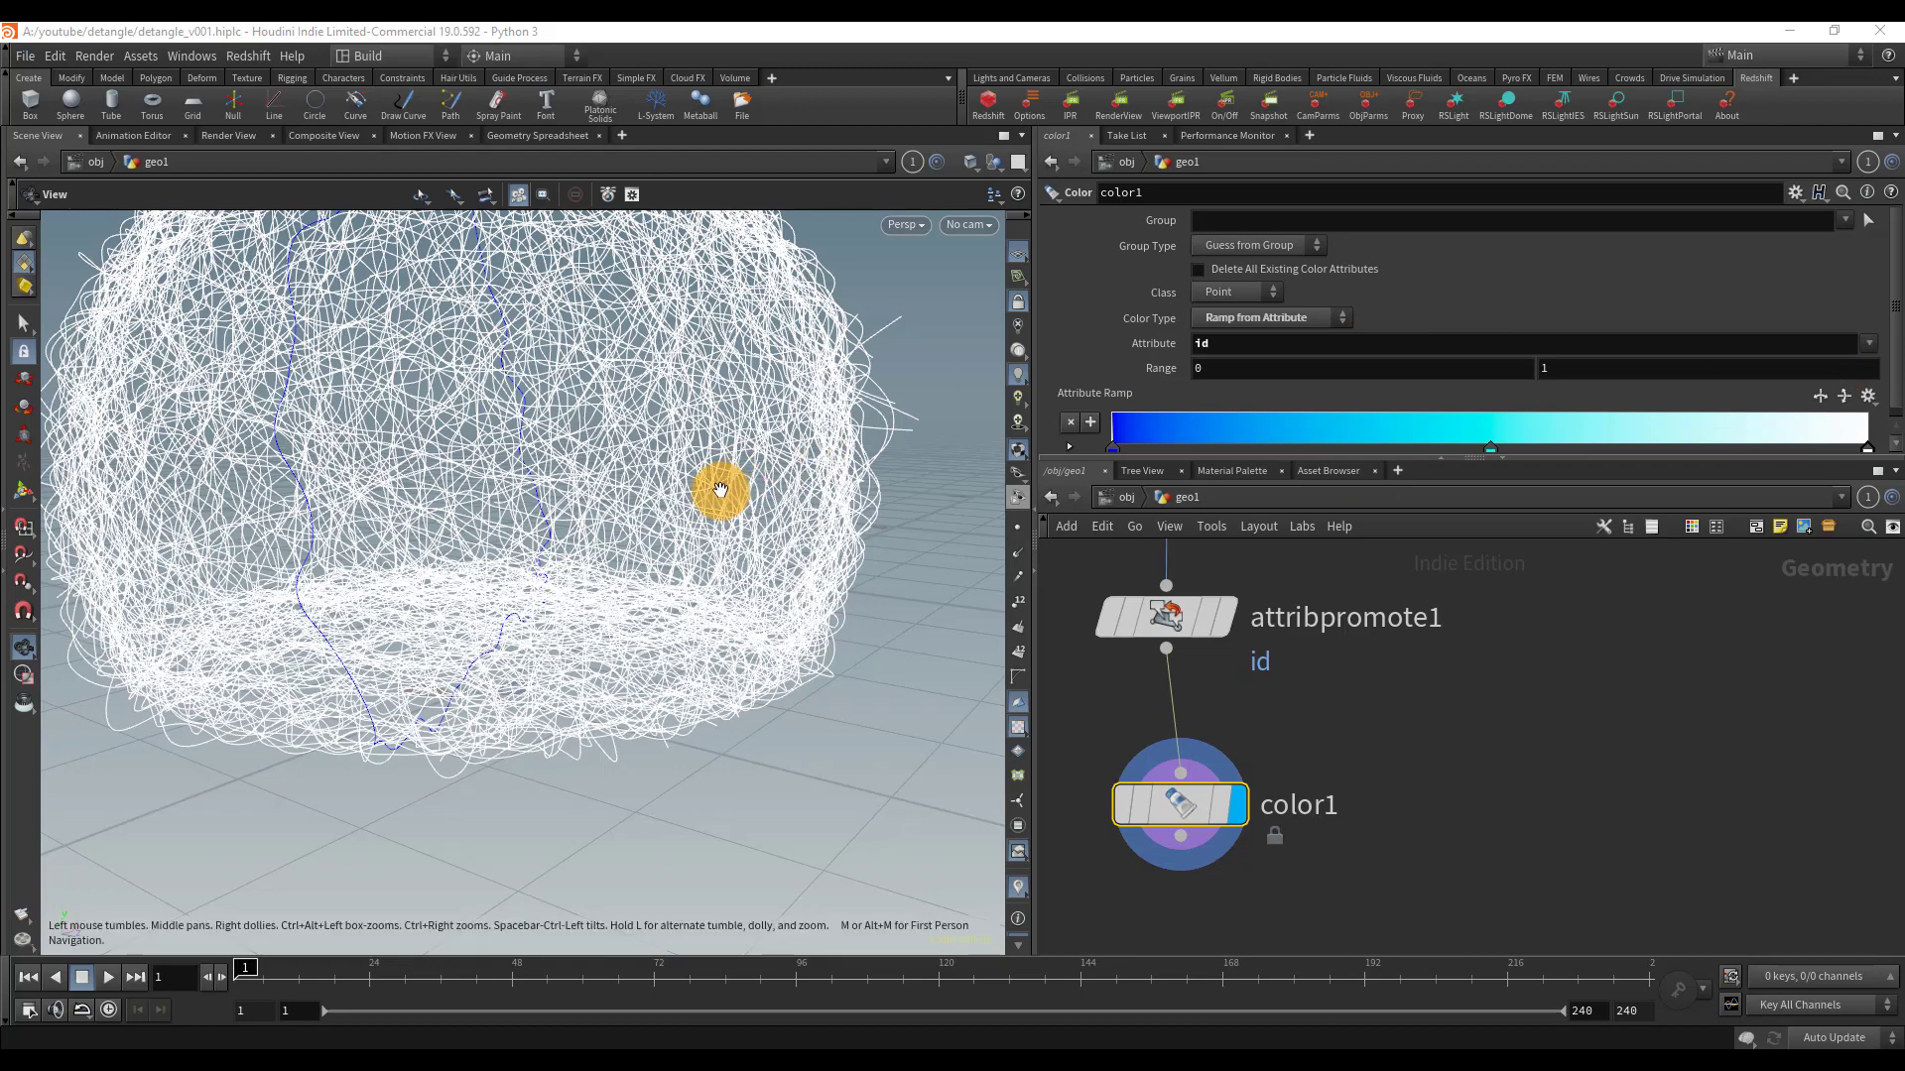
- Re-enable the bypassed sort1 node above enumerate1
{"action": "left_click_drag", "start_coordinate": [630, 522], "coordinate": [630, 526]}
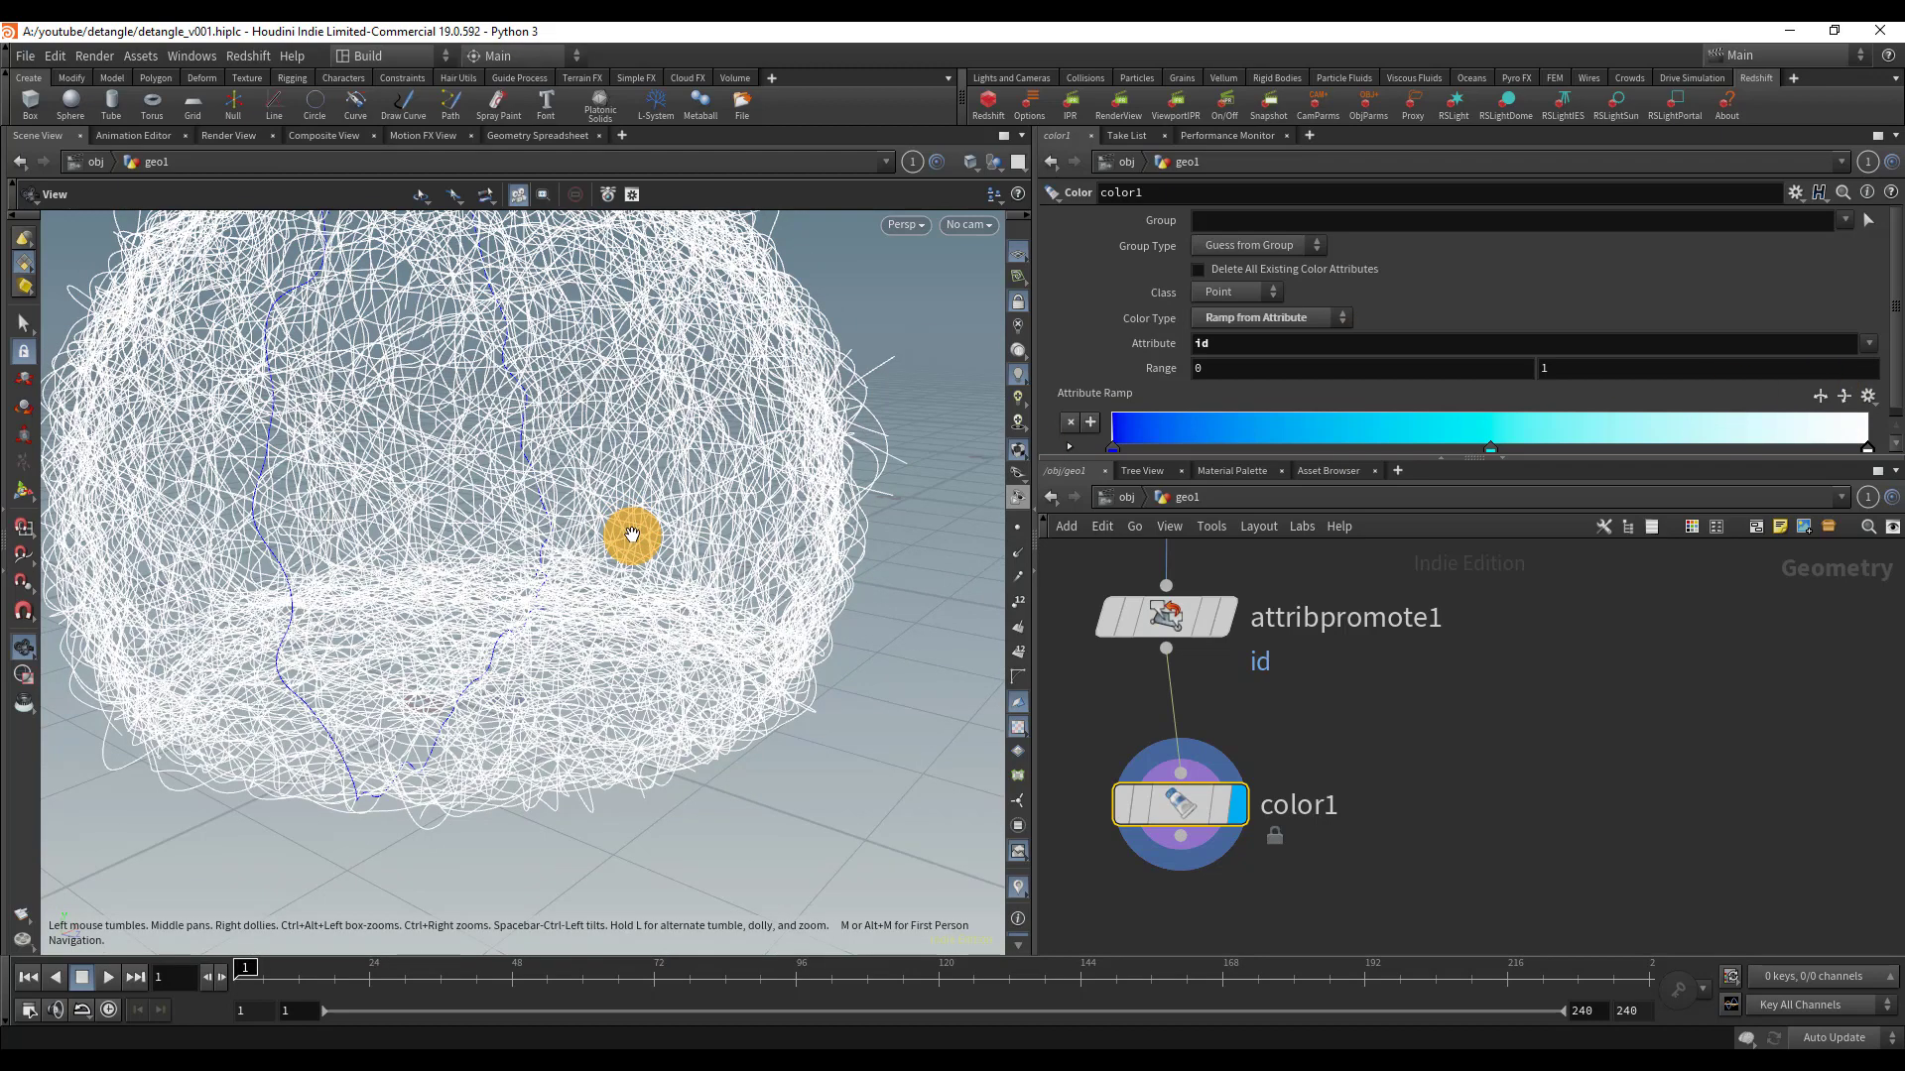
{"action": "scroll", "coordinate": [1436, 686], "scroll_direction": "down", "scroll_amount": 3}
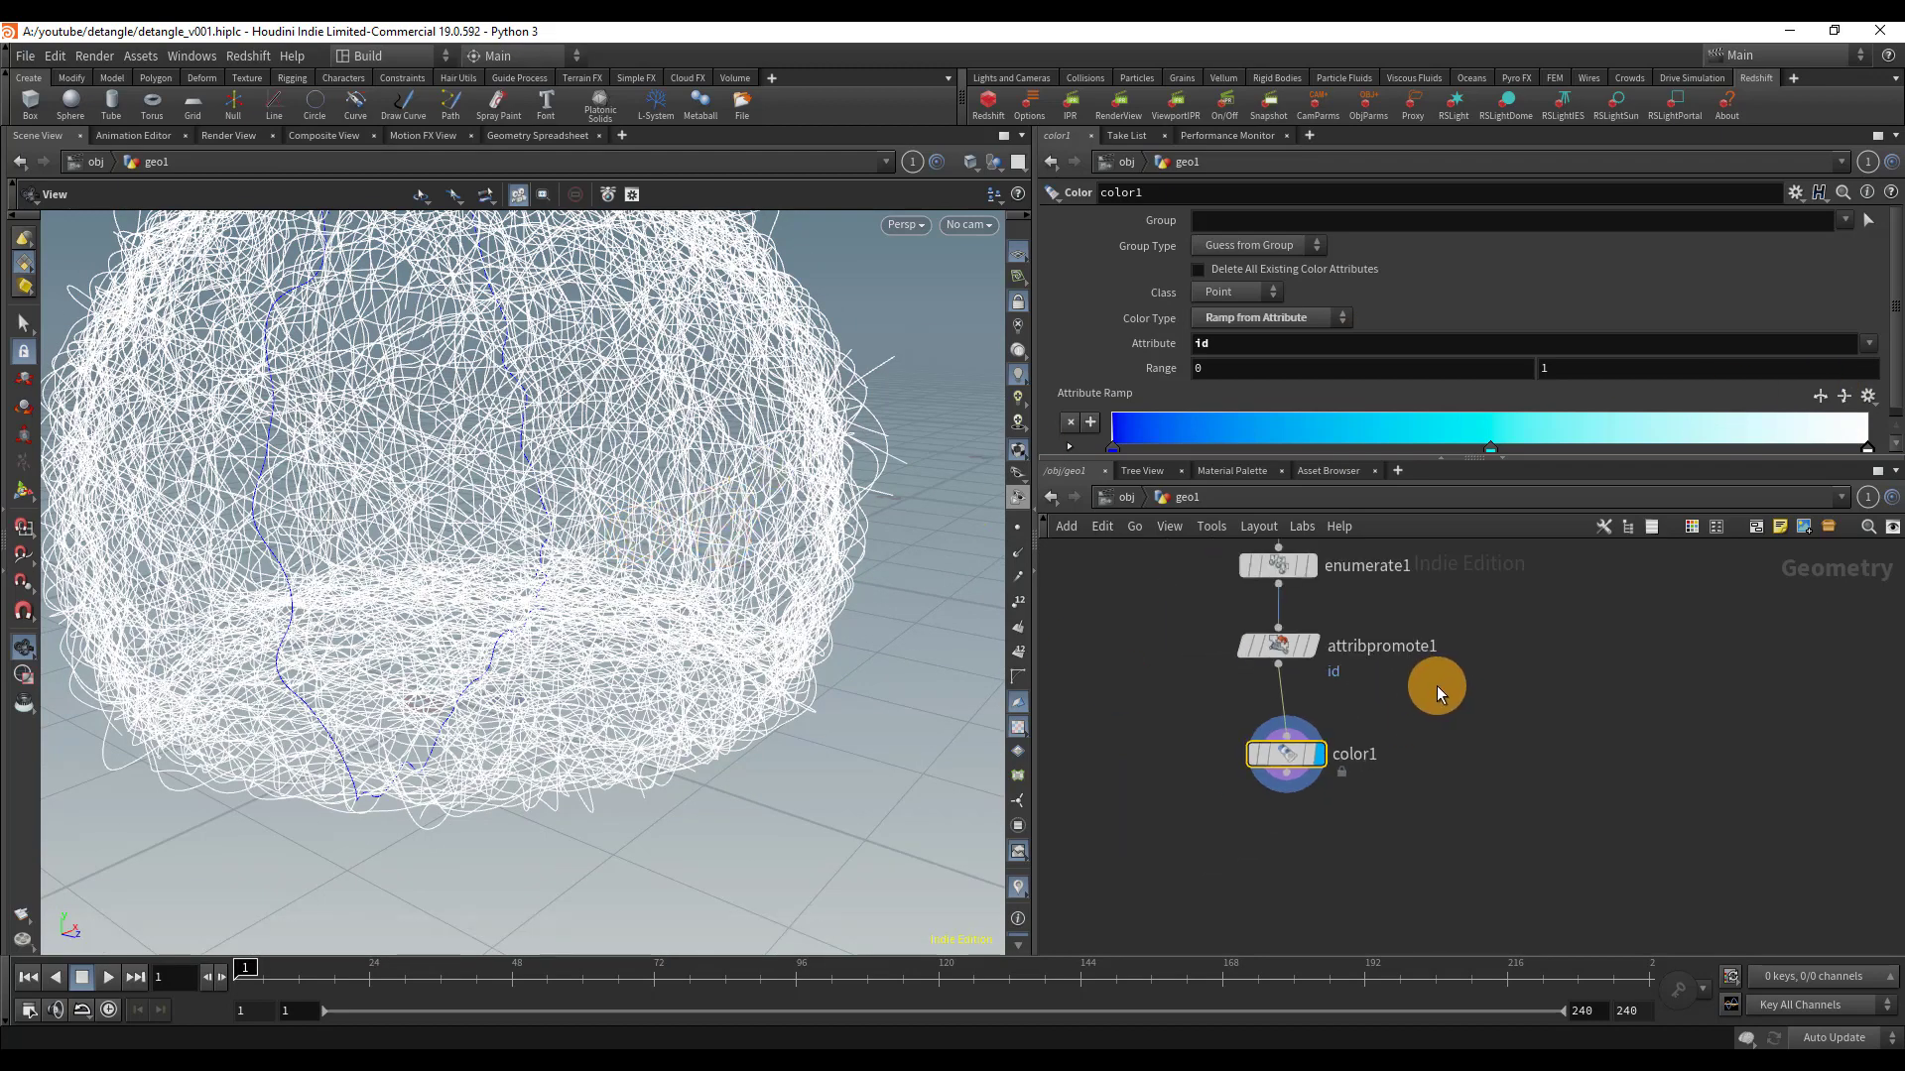
{"action": "middle_click_drag", "start_coordinate": [1437, 686], "coordinate": [1399, 811]}
{"action": "mouse_move", "coordinate": [1236, 669]}
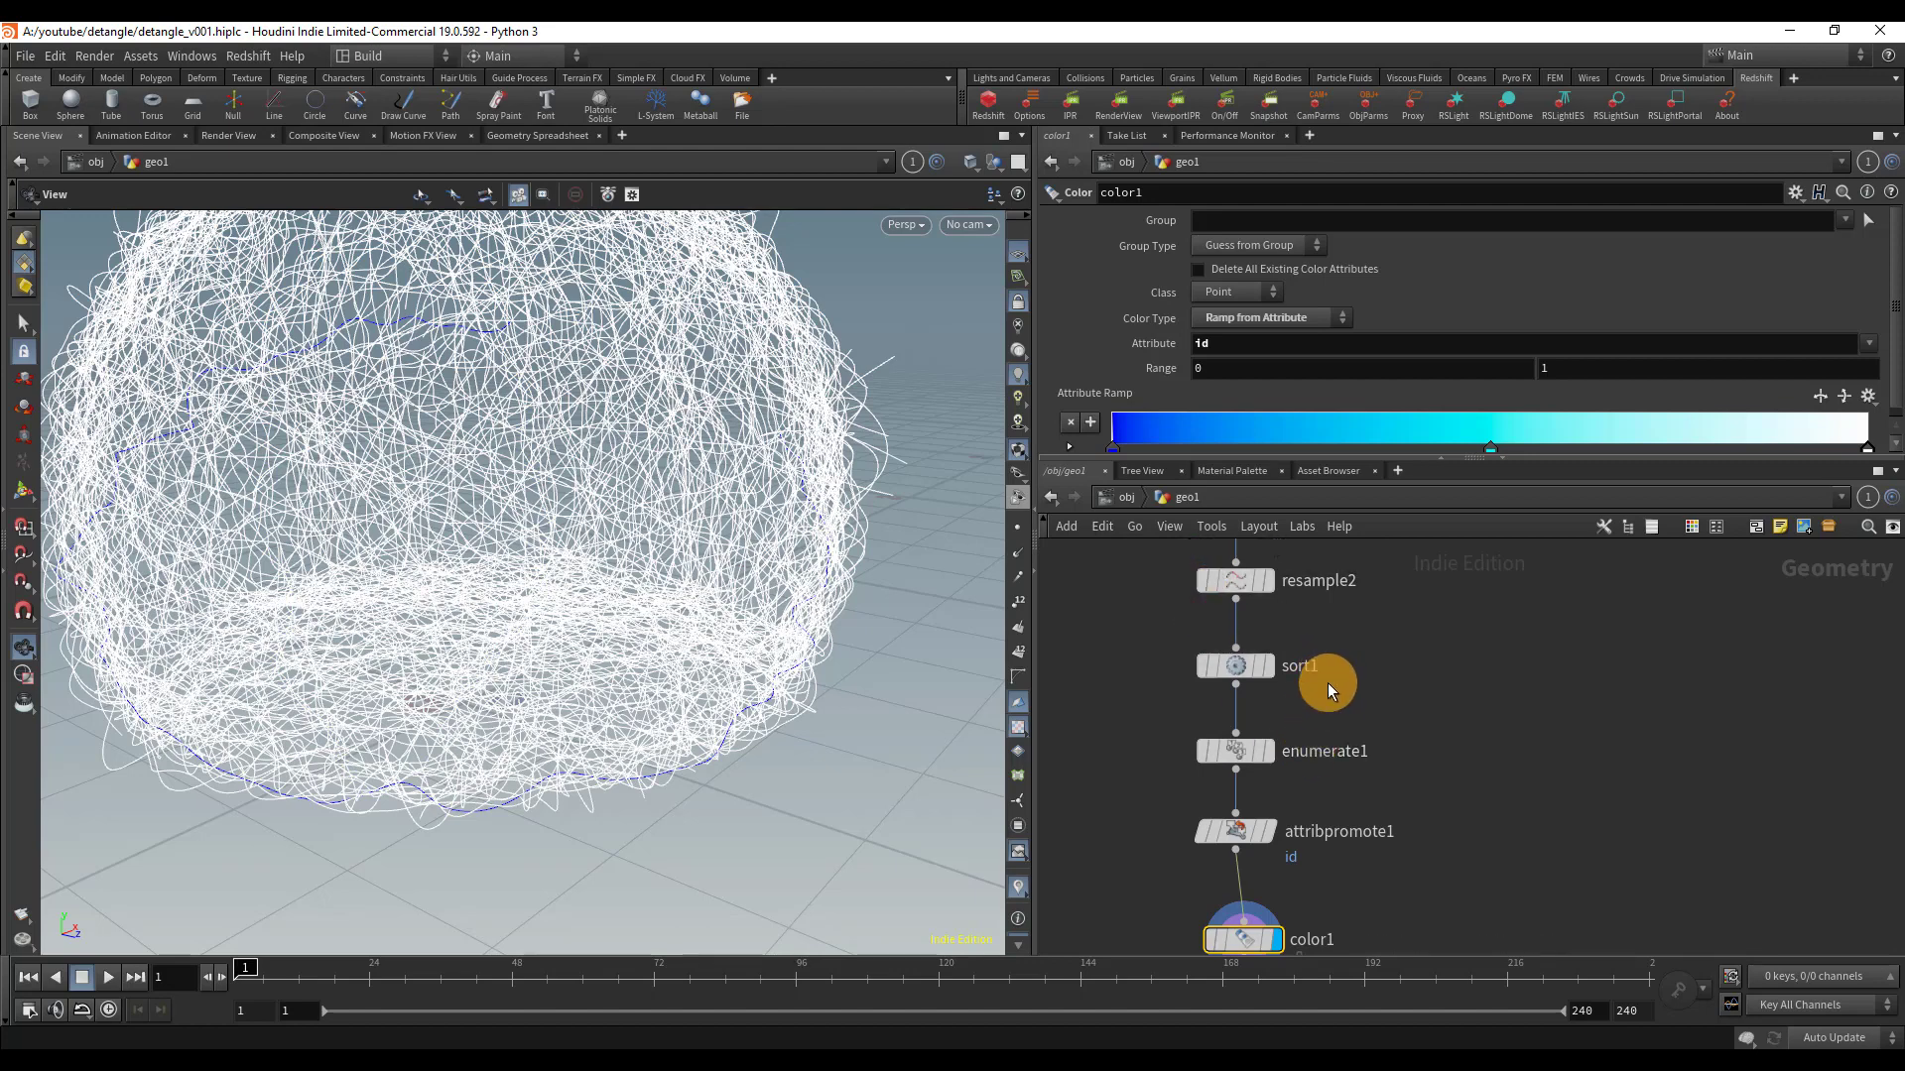
- Examine the enumerate1 settings, the primitive count in color1's node info and the coloured curves
{"action": "left_click", "coordinate": [1230, 751]}
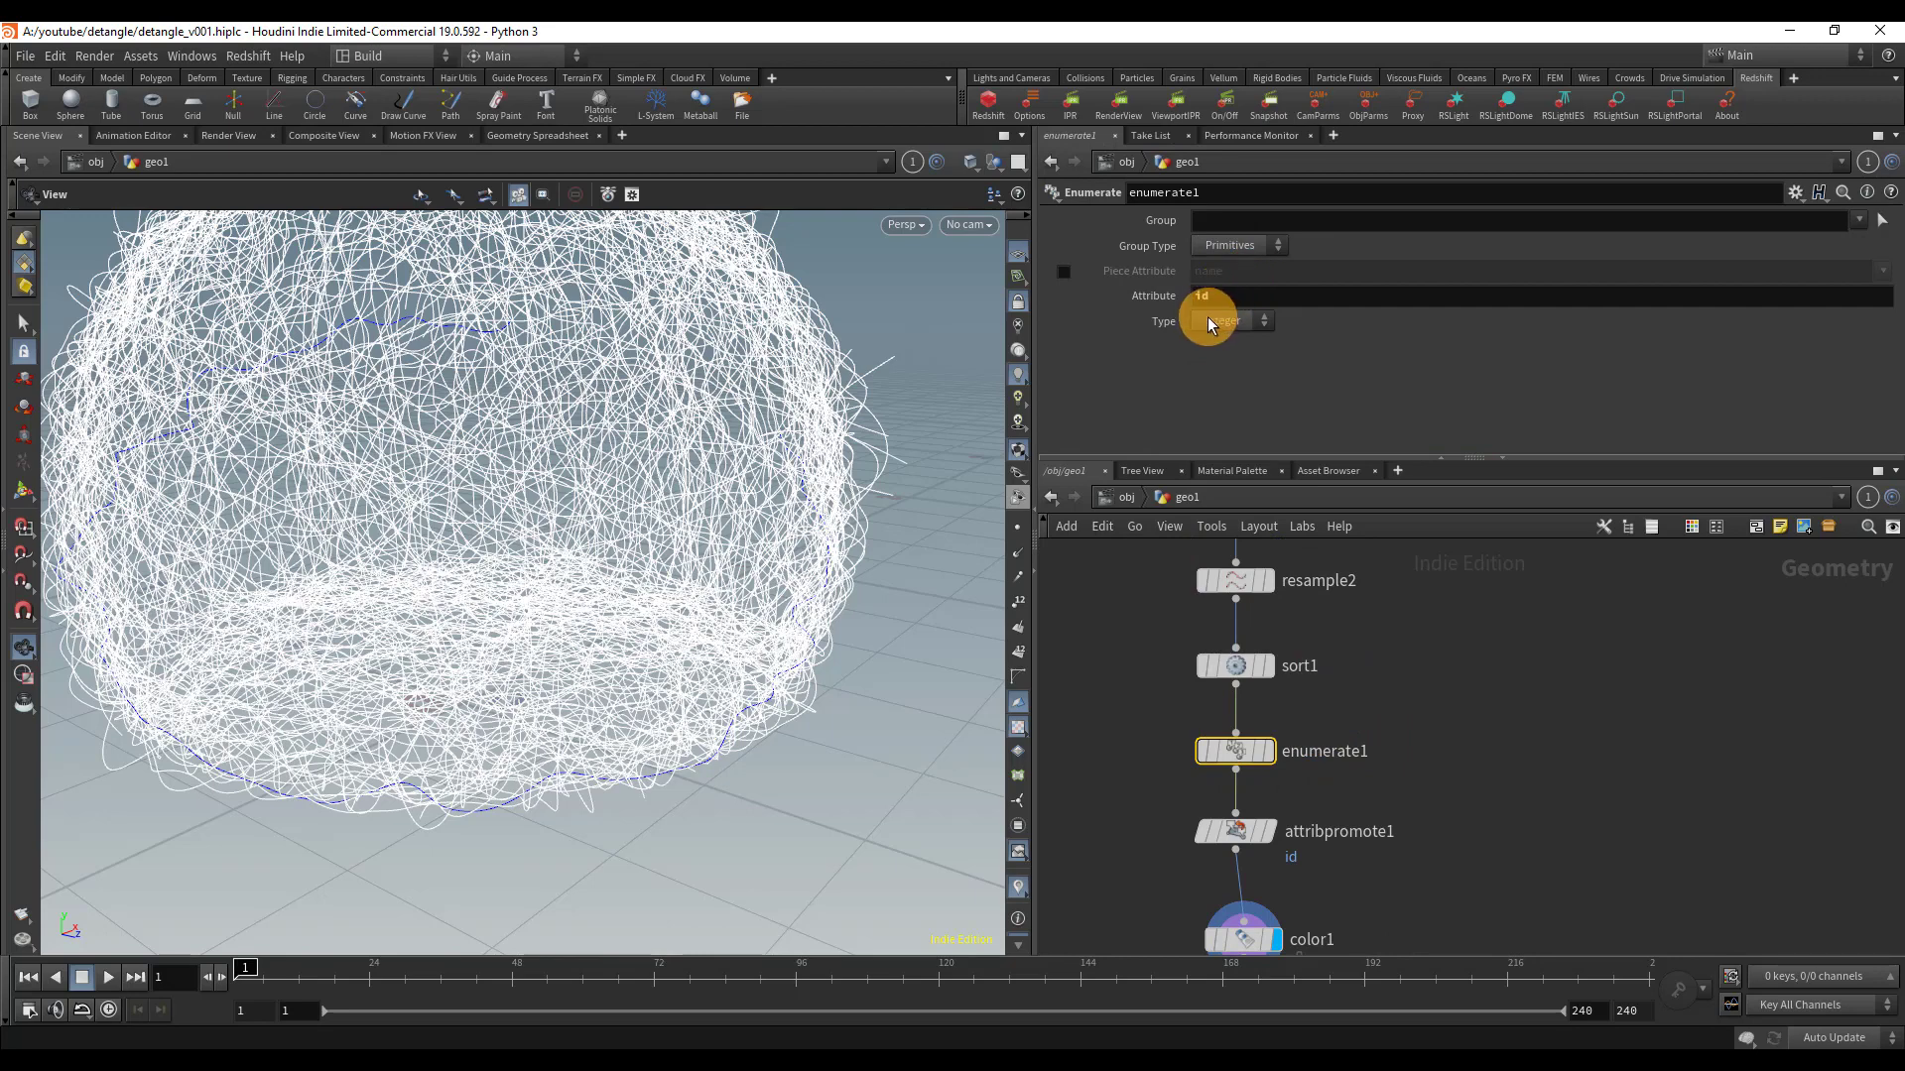
{"action": "mouse_move", "coordinate": [1210, 773]}
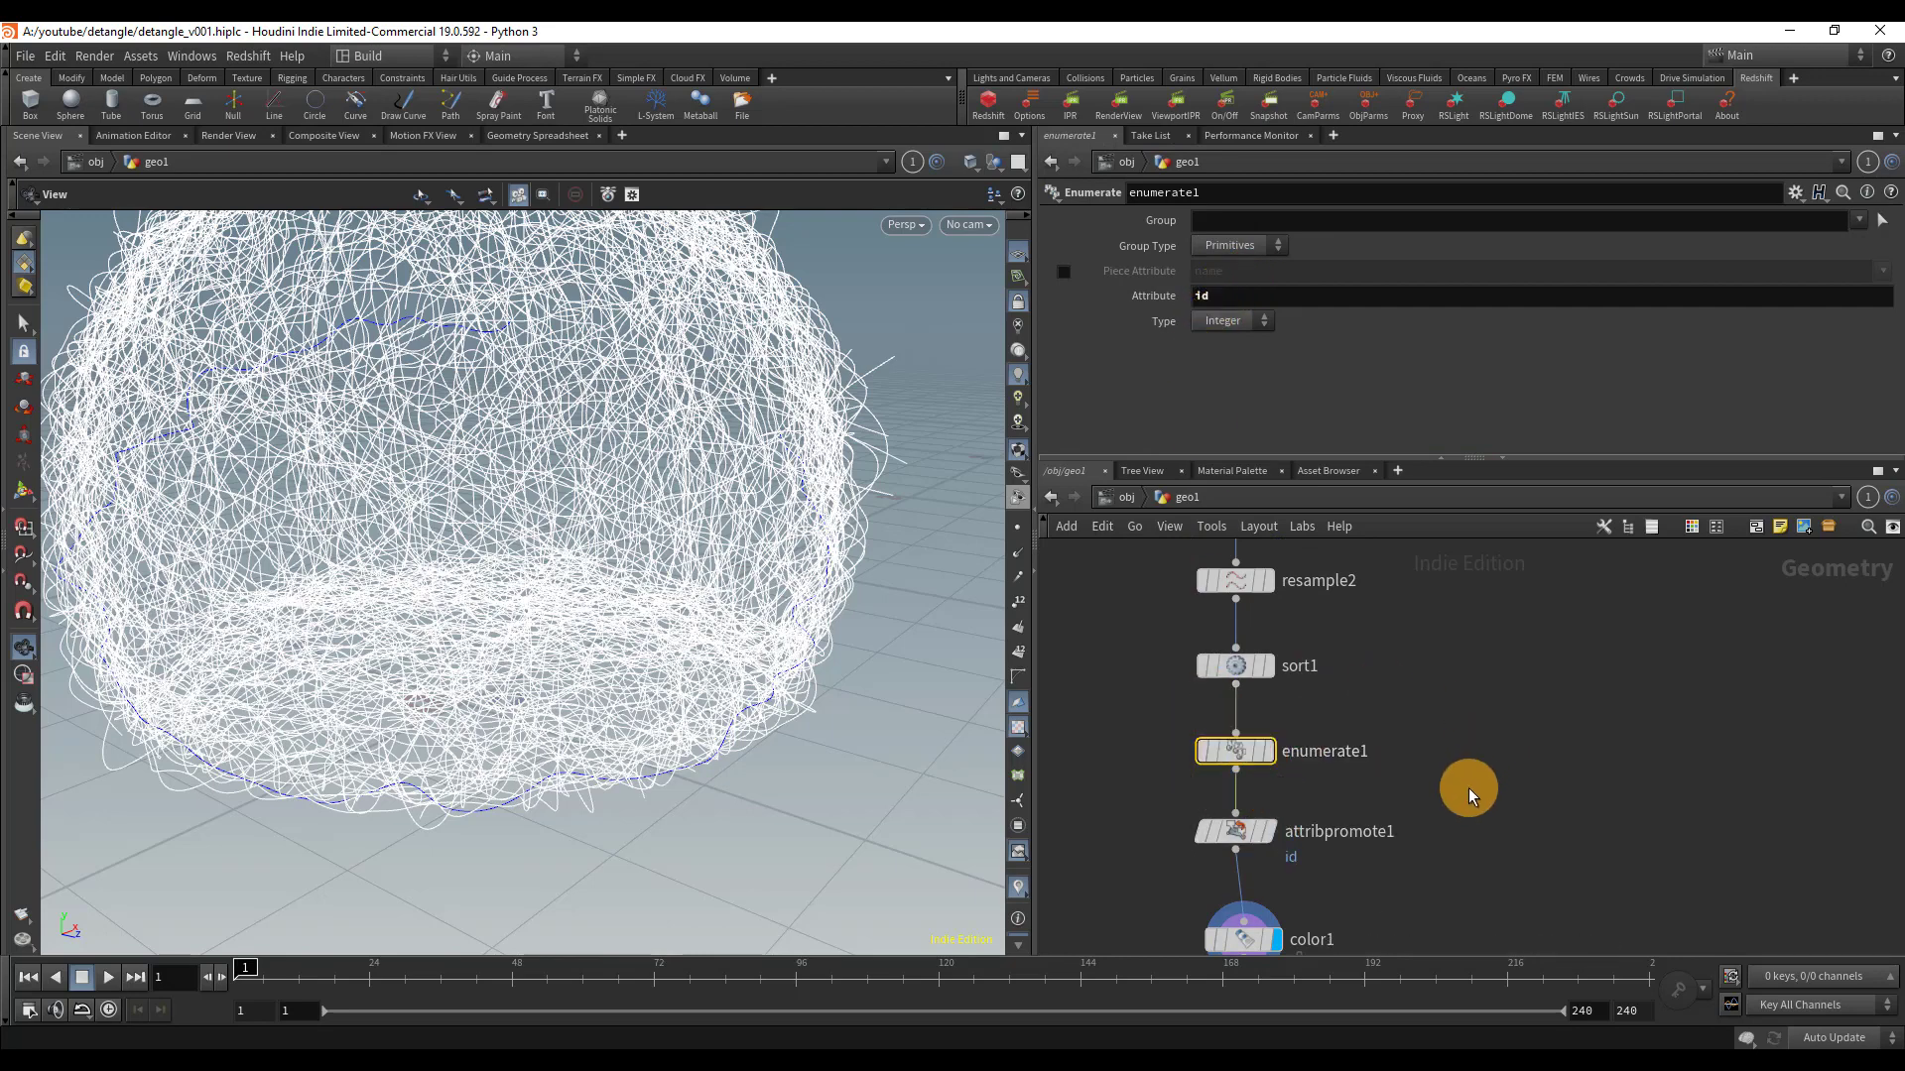
{"action": "middle_click_drag", "start_coordinate": [1469, 794], "coordinate": [1381, 723]}
{"action": "mouse_move", "coordinate": [1177, 842]}
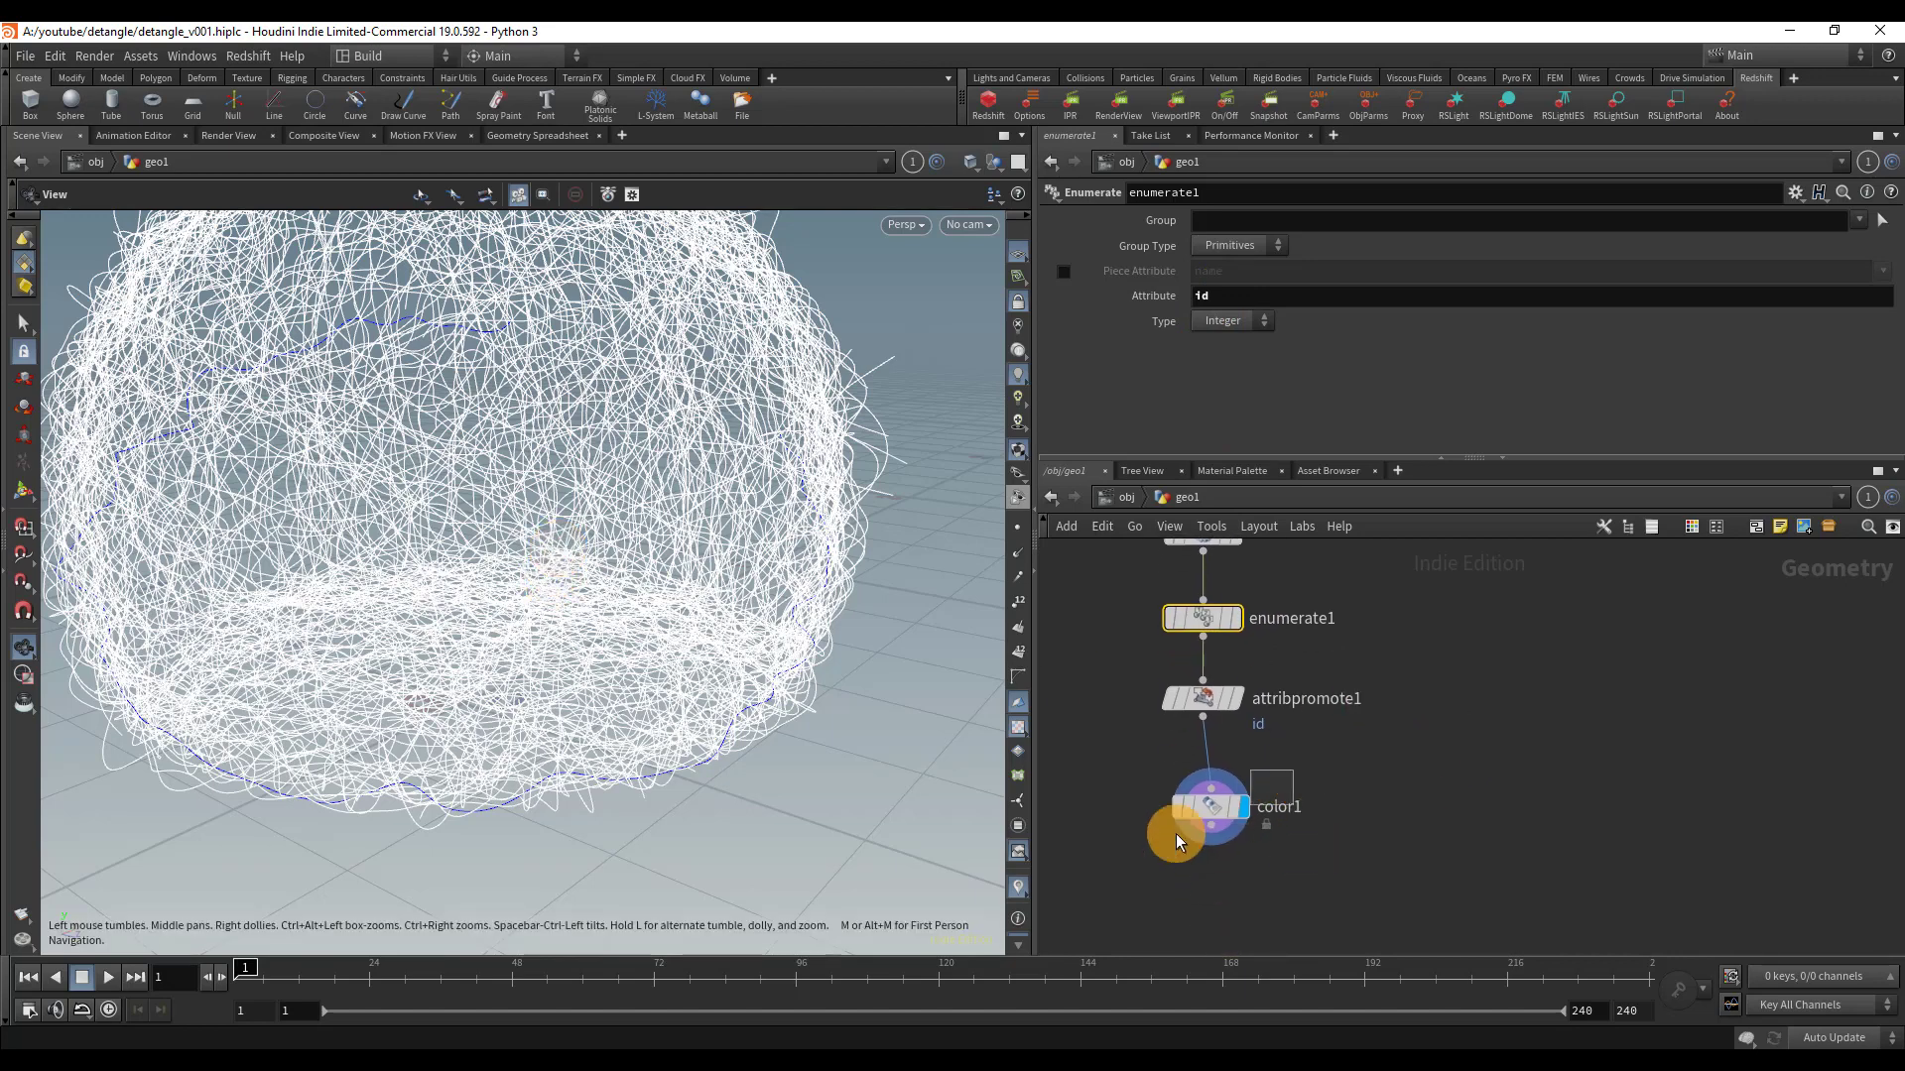
{"action": "left_click", "coordinate": [1195, 811]}
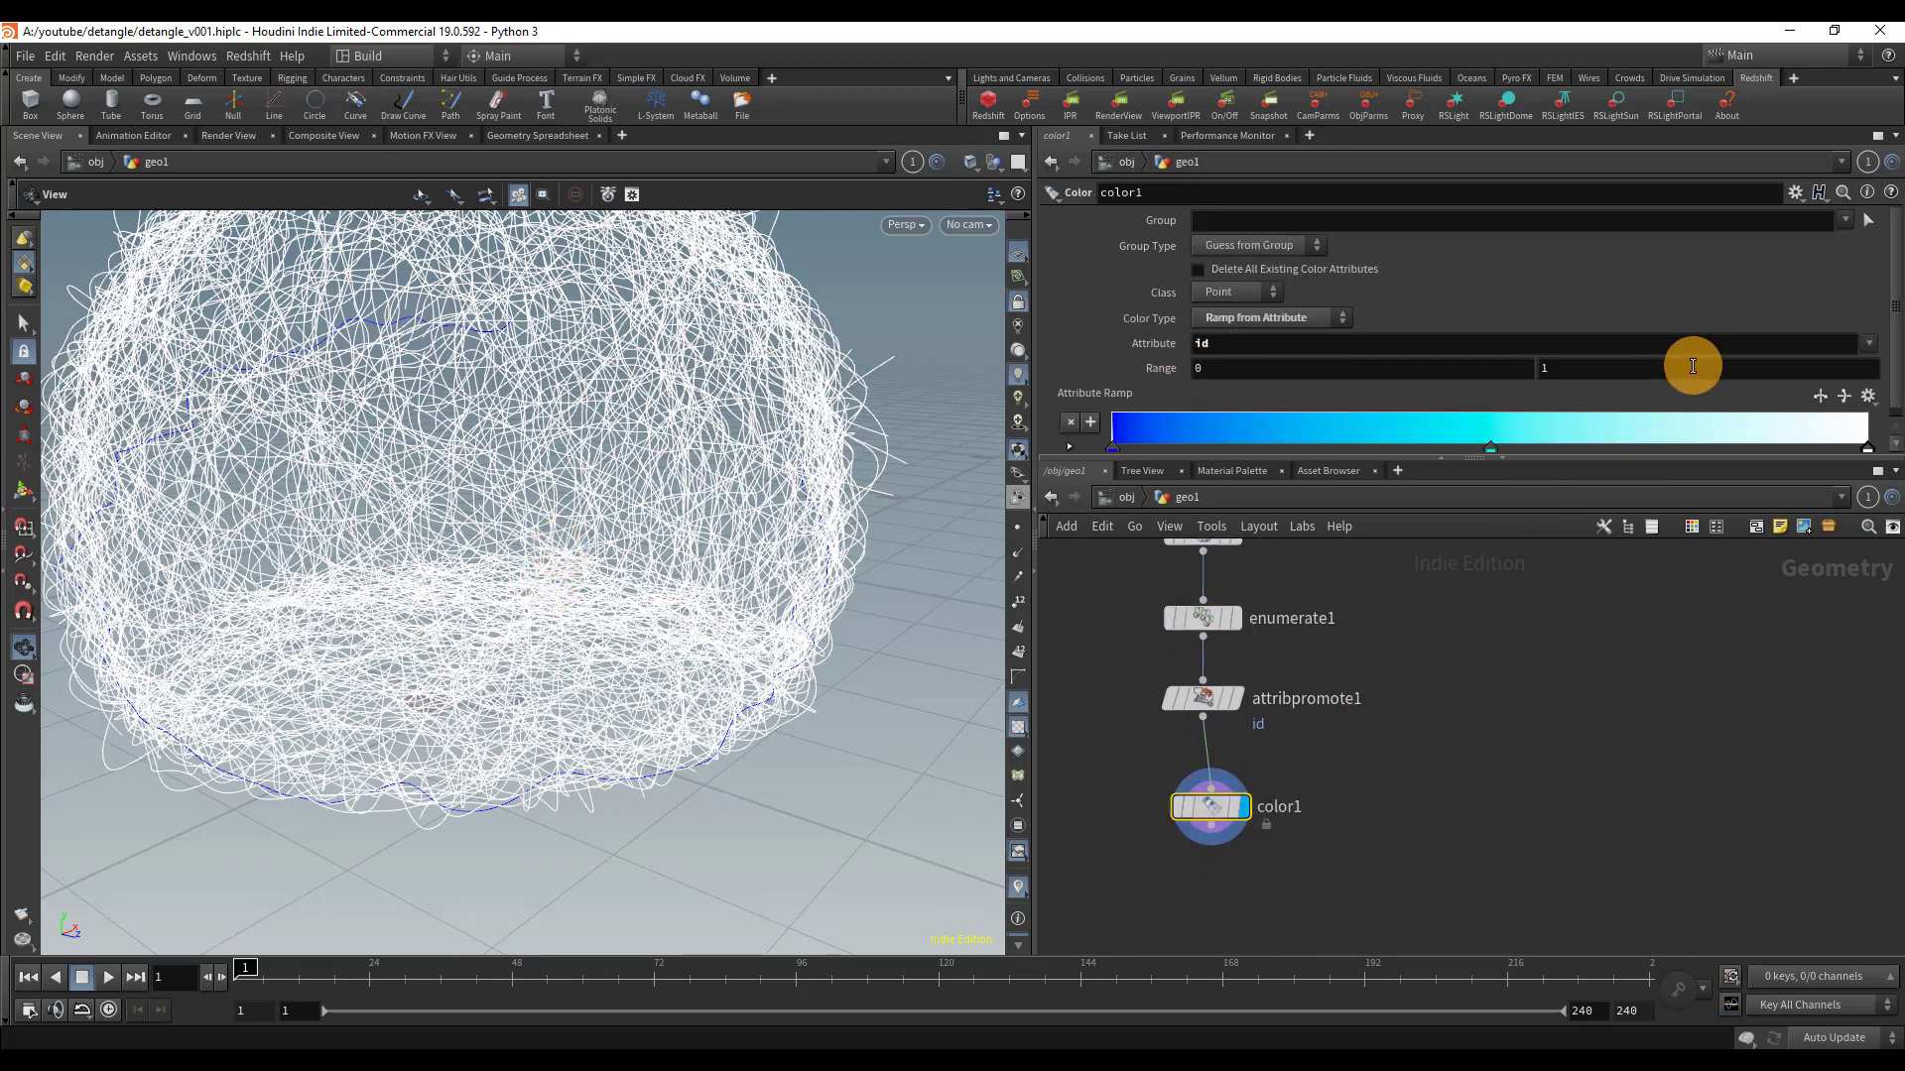
{"action": "middle_click", "coordinate": [1200, 813]}
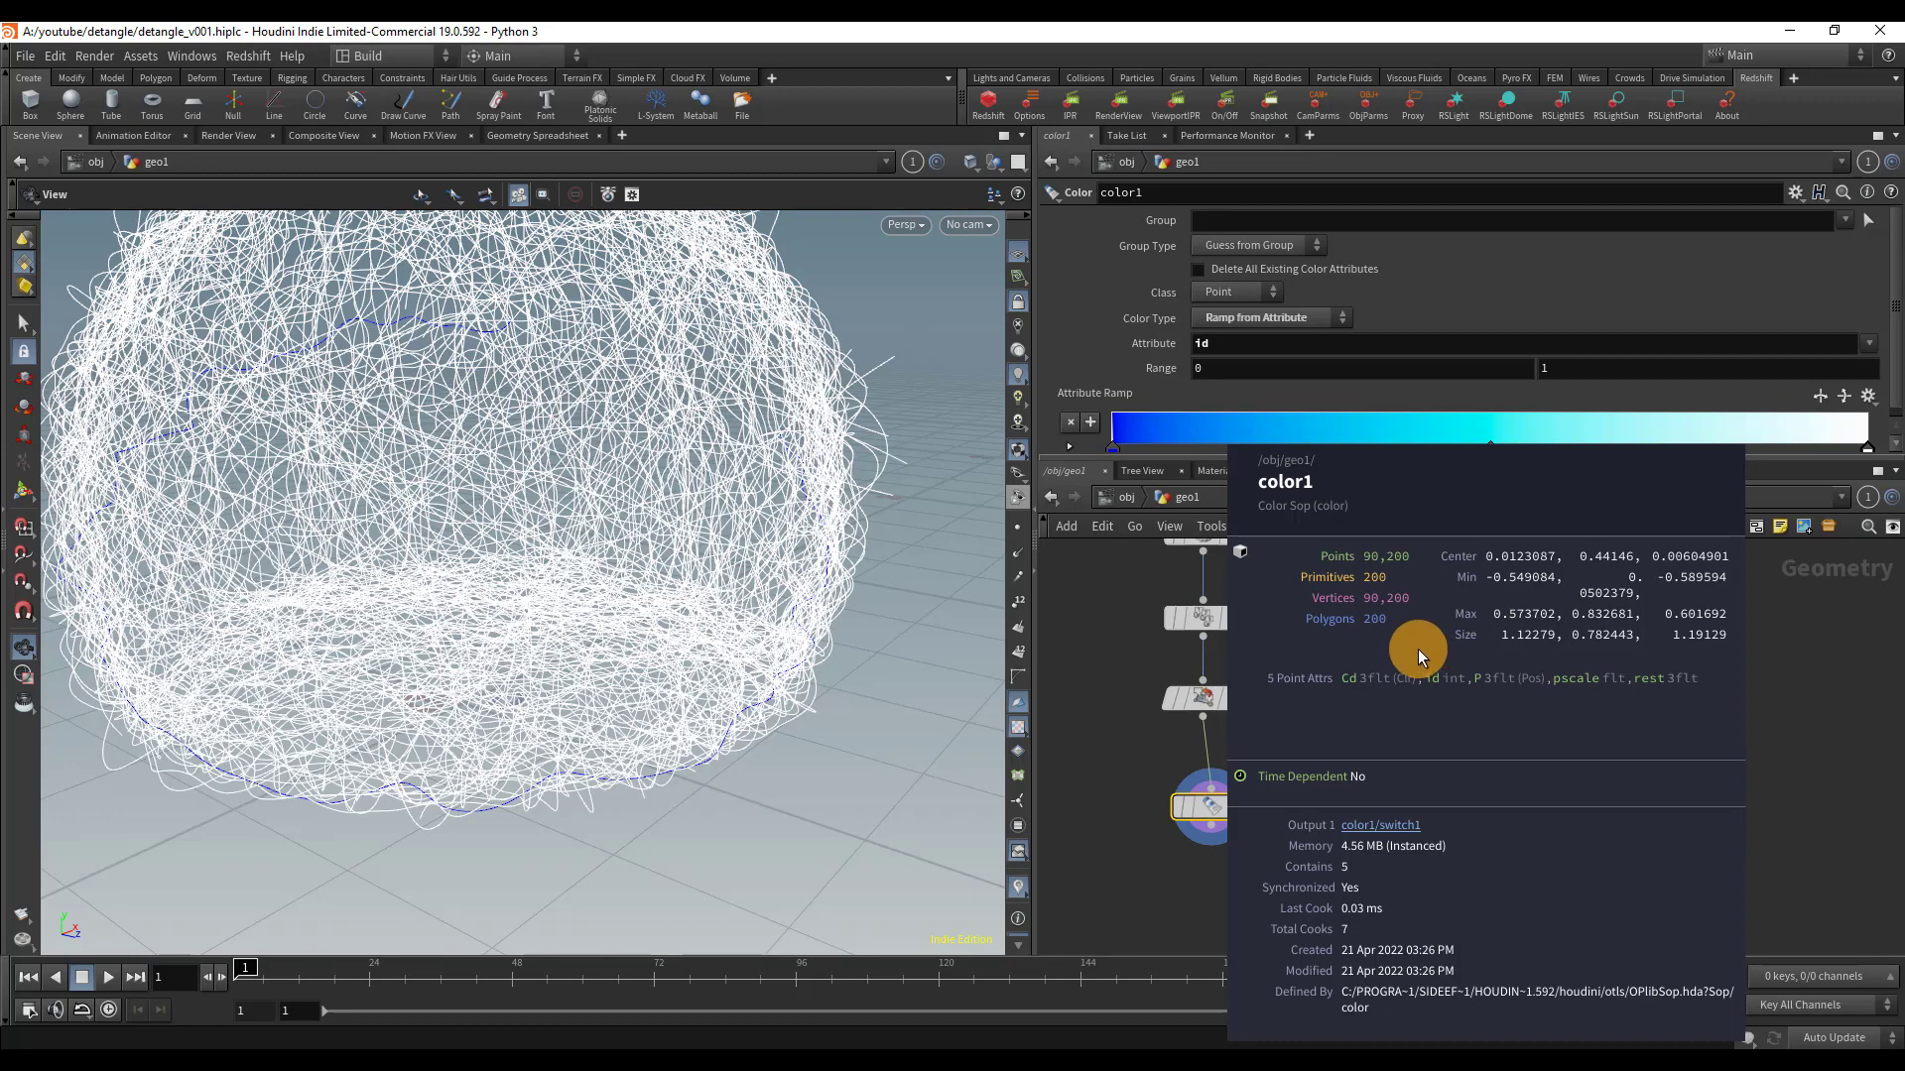
{"action": "left_click", "coordinate": [1201, 618]}
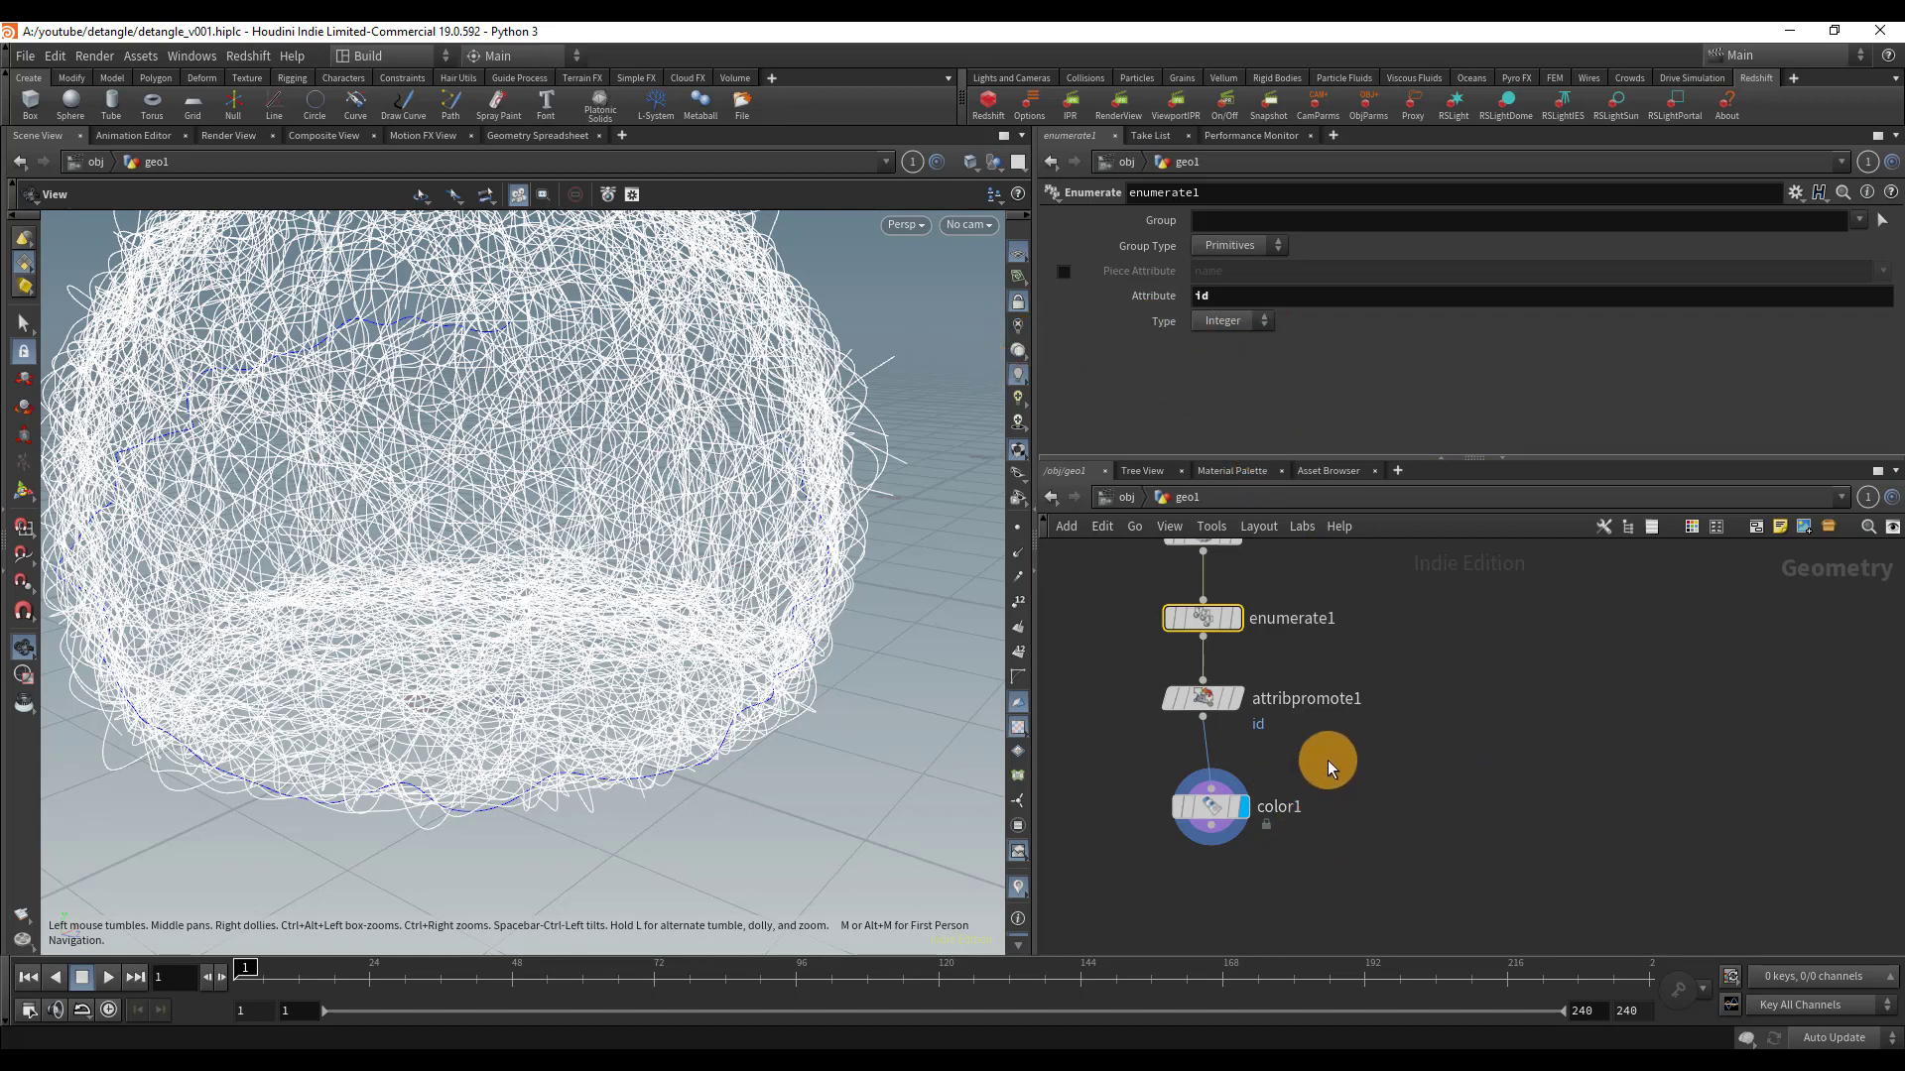
{"action": "left_click_drag", "start_coordinate": [446, 531], "coordinate": [536, 545]}
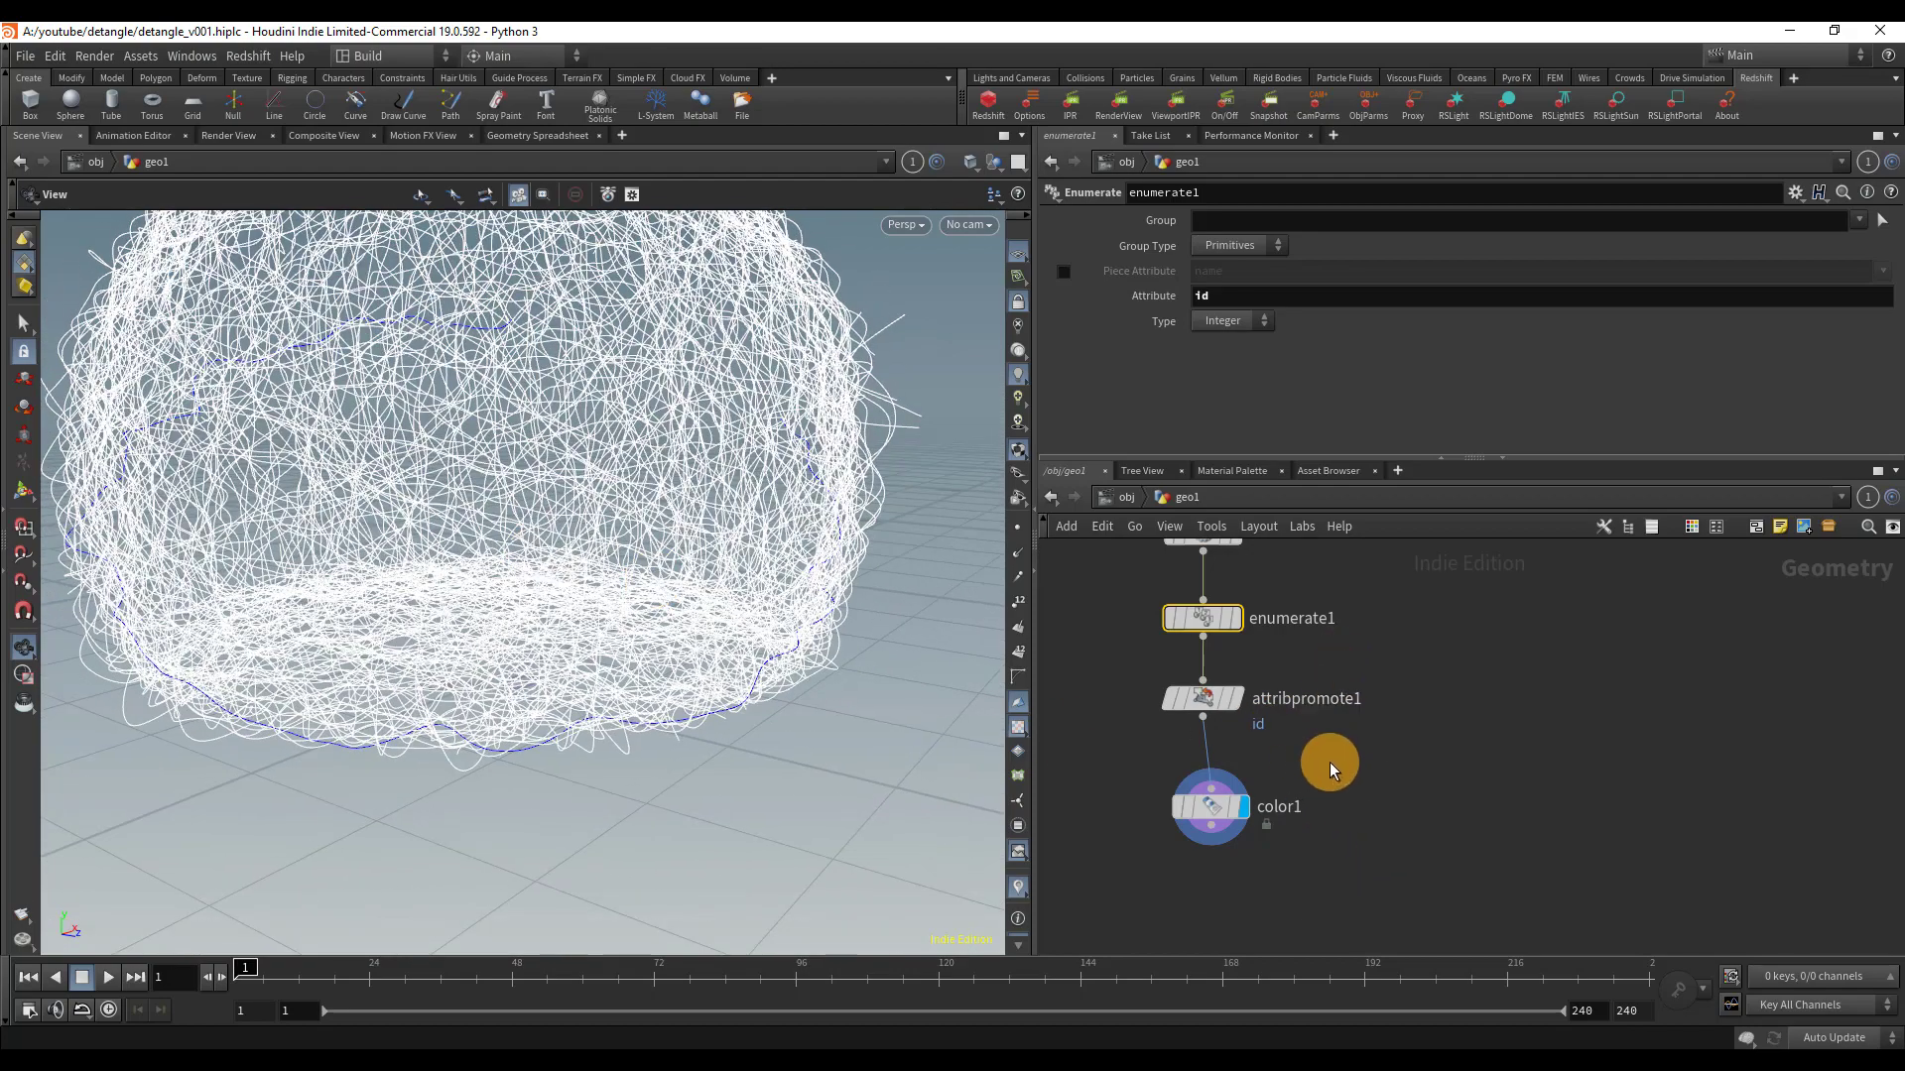
- Set the upper end of color1's attribute range to nprims(0)-1 and show its evaluated value
{"action": "left_click", "coordinate": [1215, 808]}
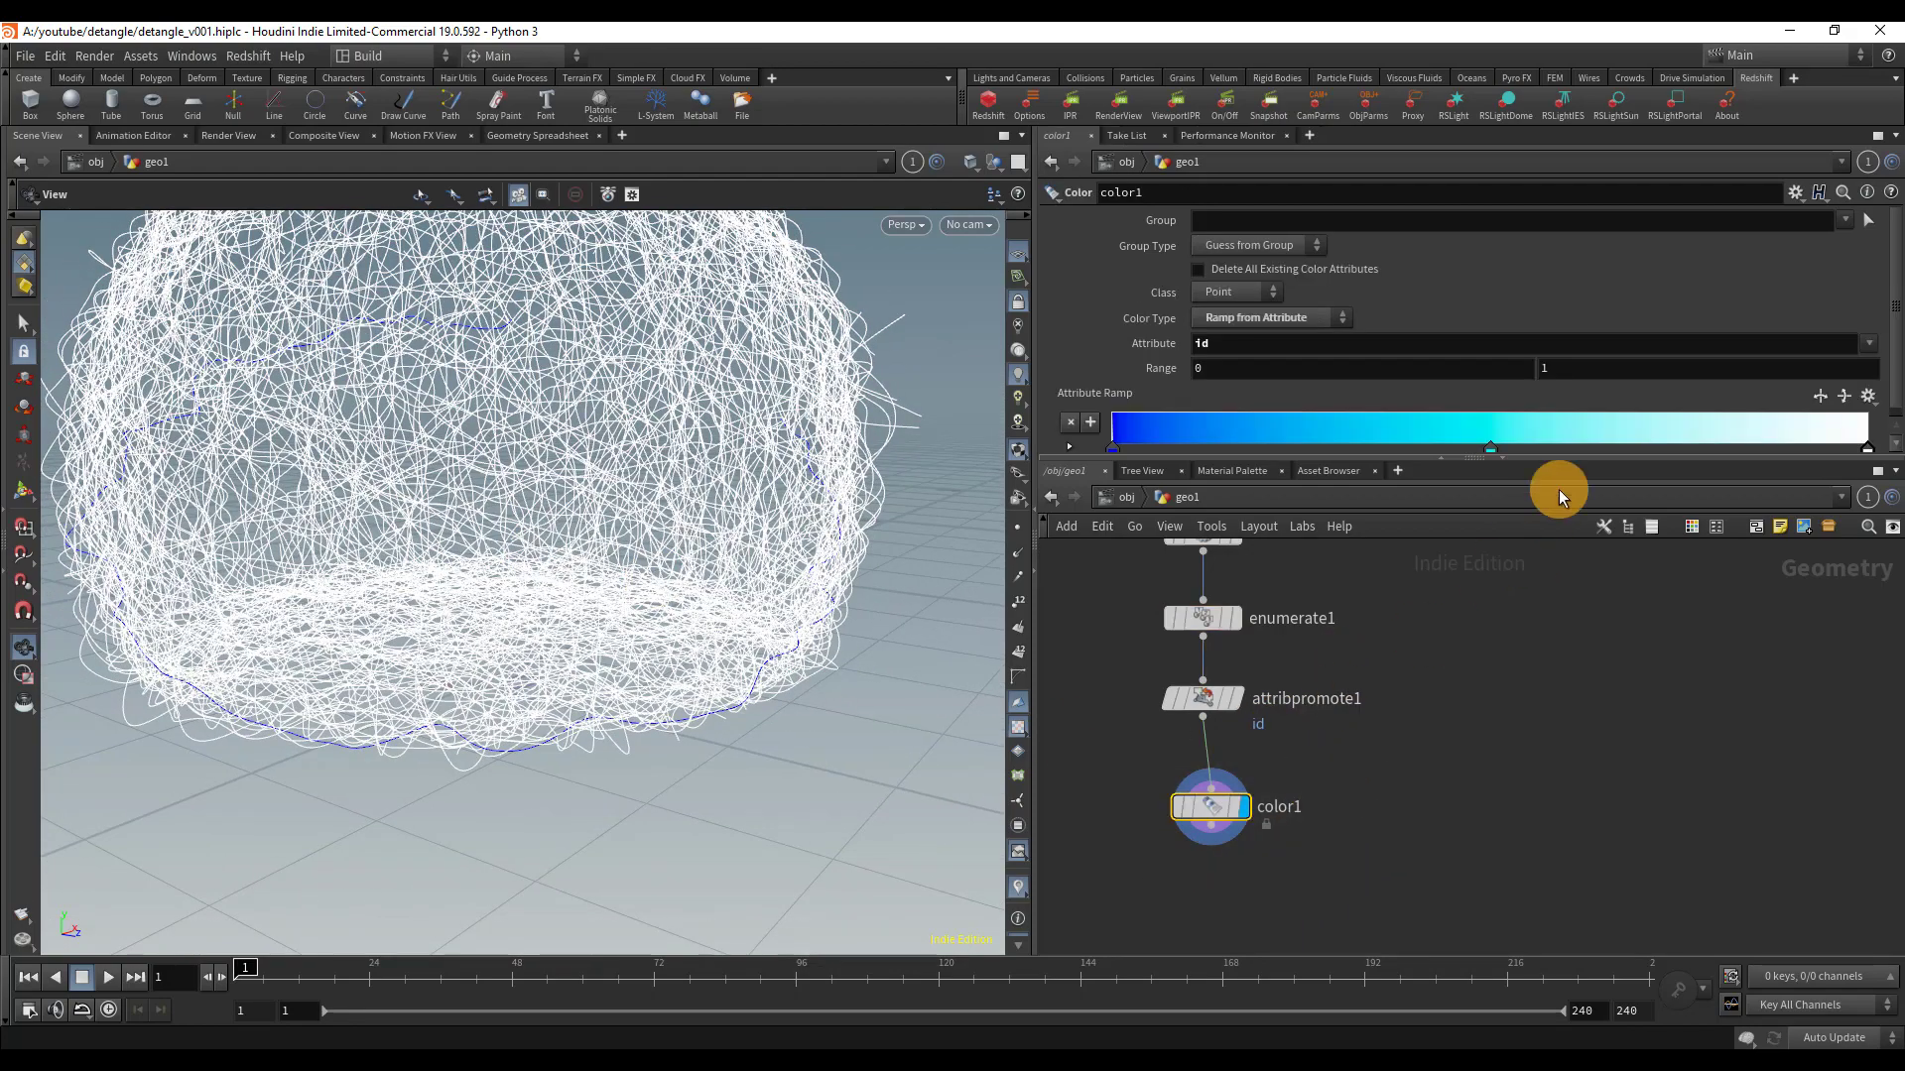
{"action": "left_click", "coordinate": [1642, 370]}
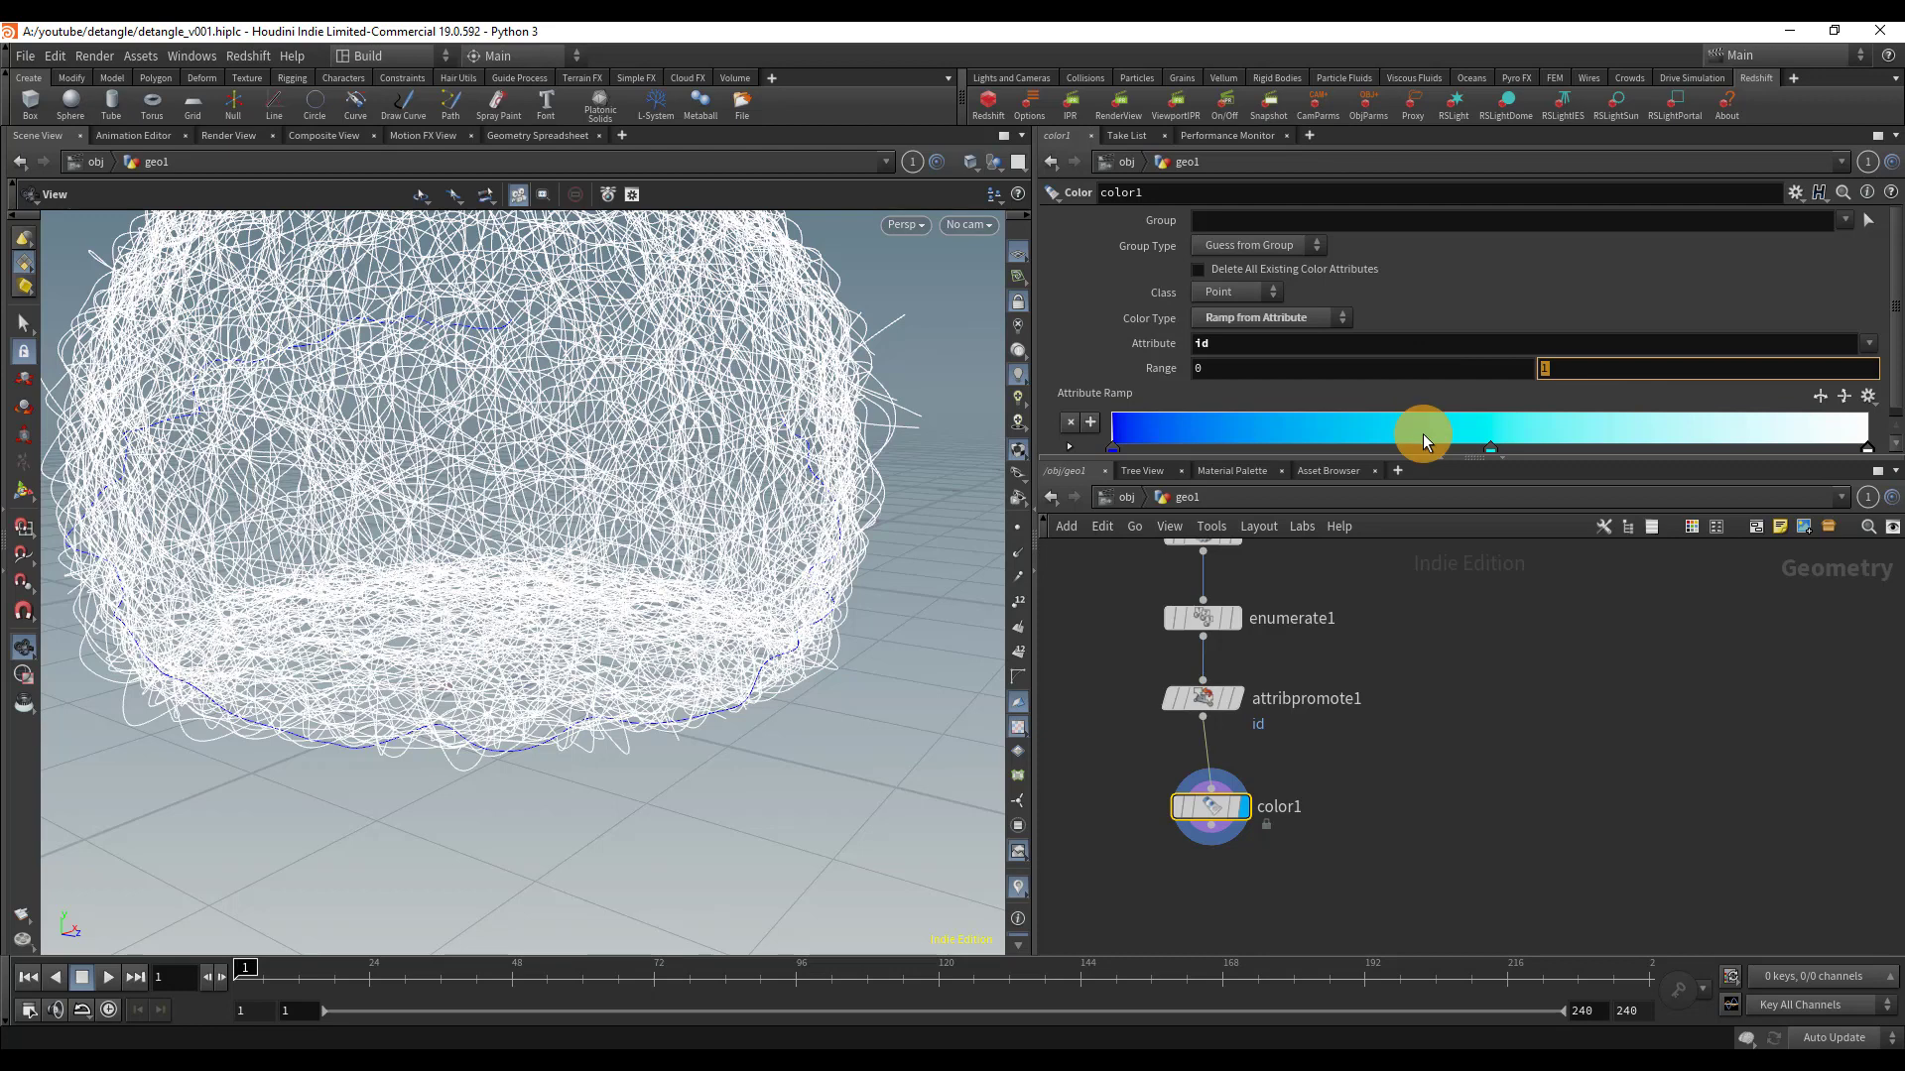
{"action": "type", "text": "nprims(0"}
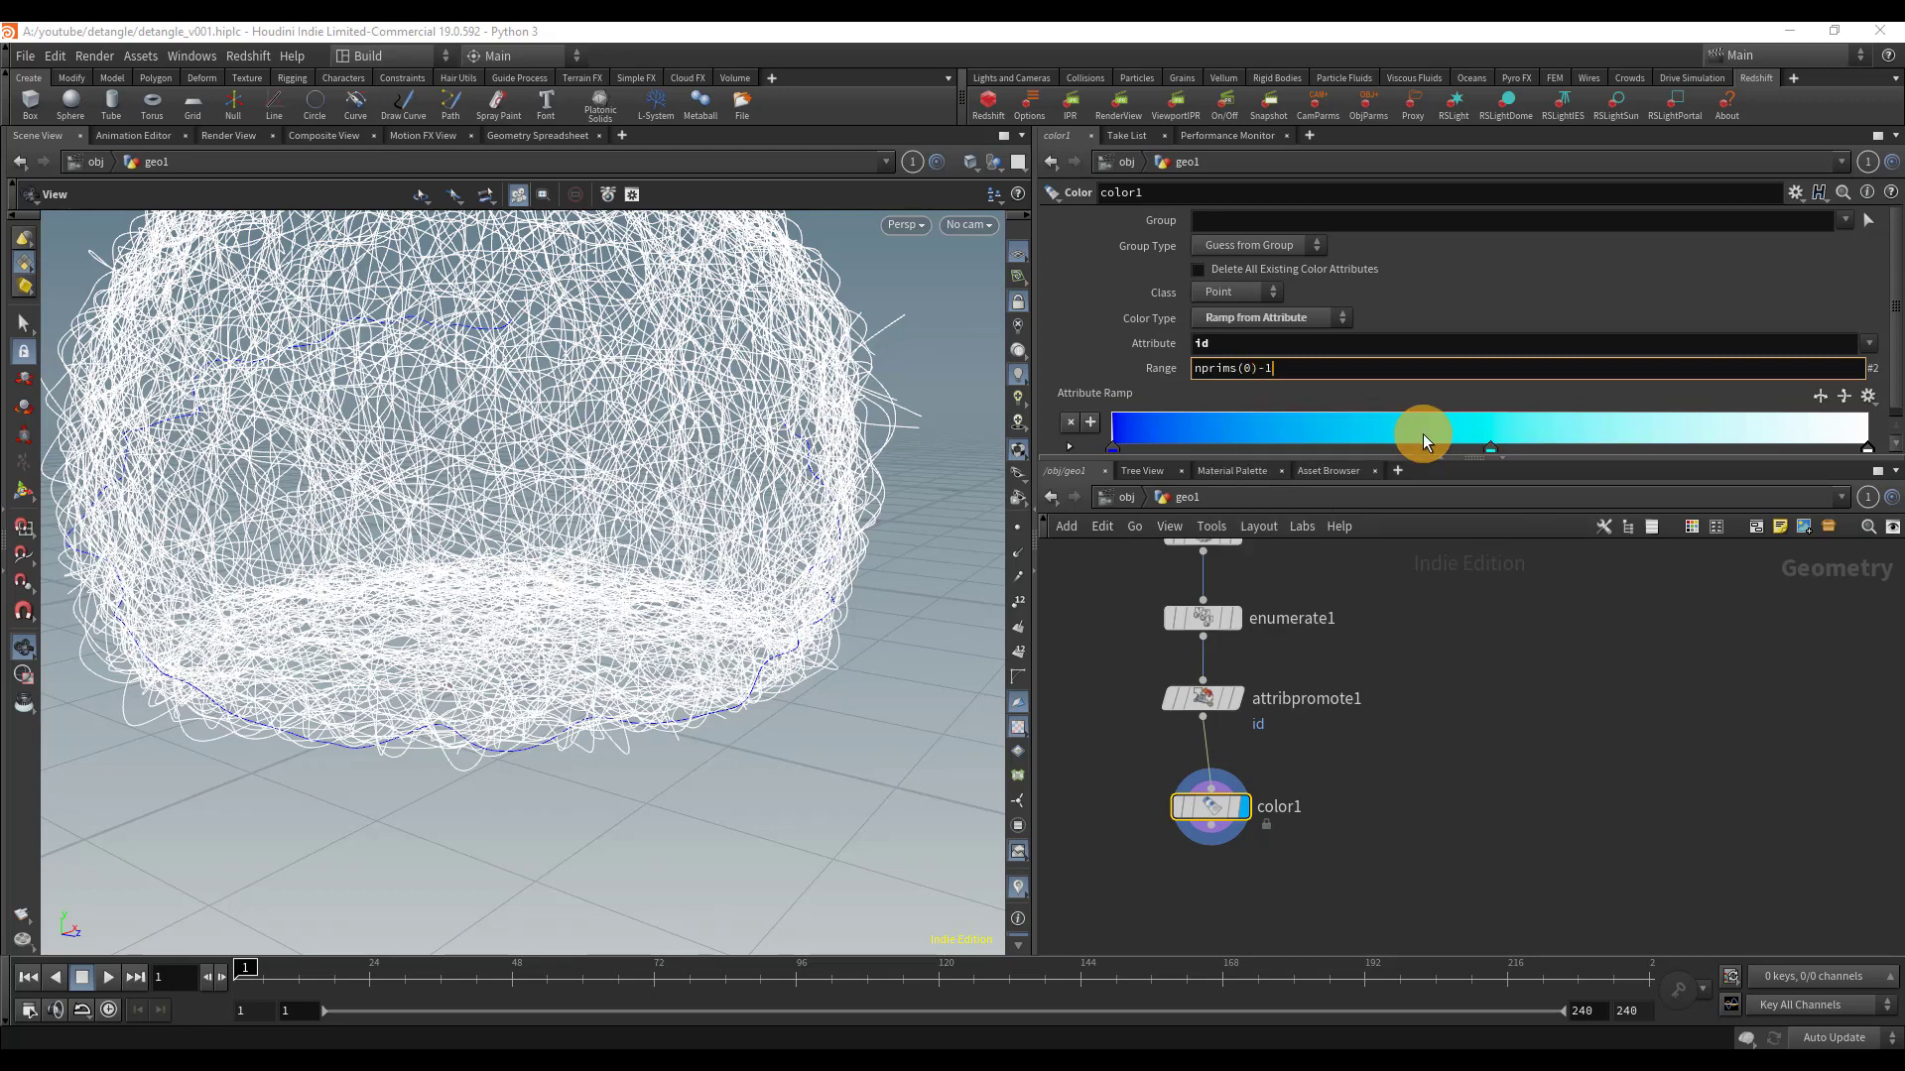
{"action": "type", "text": "-1"}
{"action": "key", "text": "Return"}
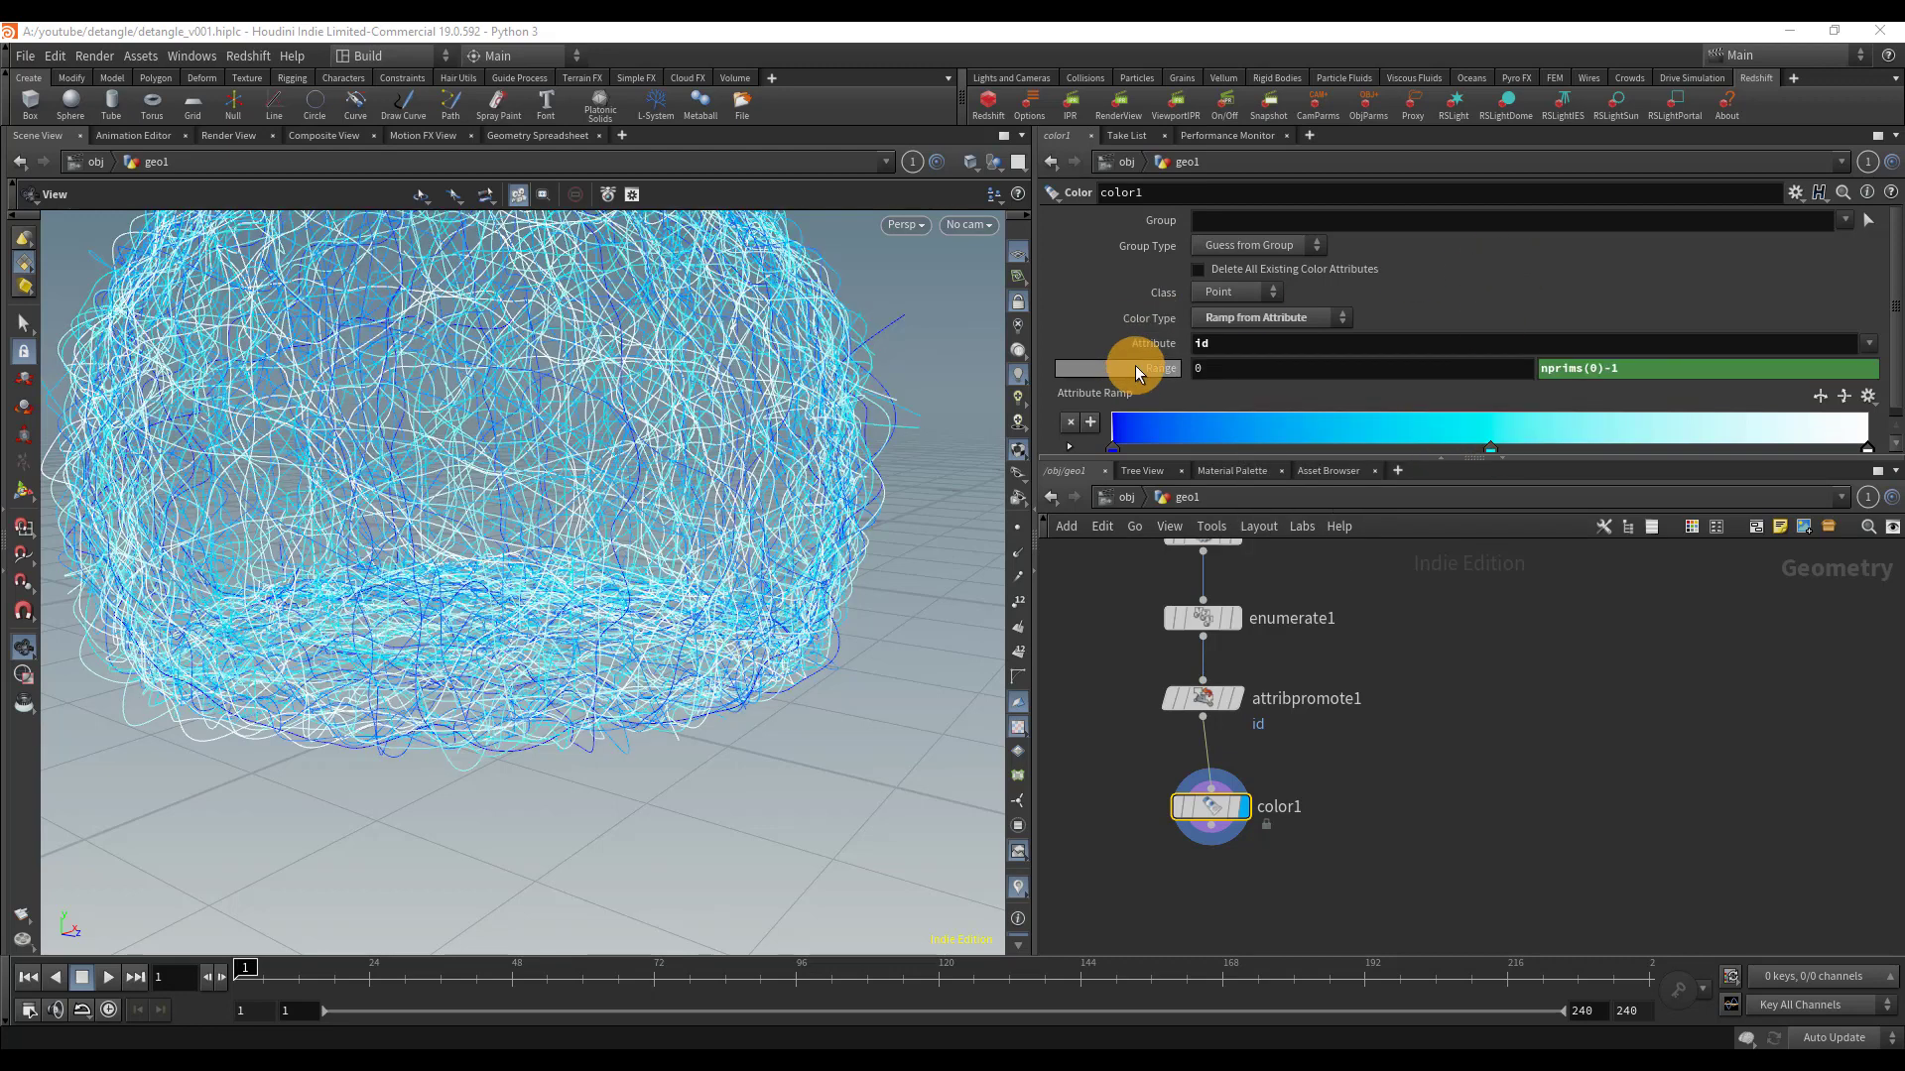
{"action": "left_click", "coordinate": [1138, 372]}
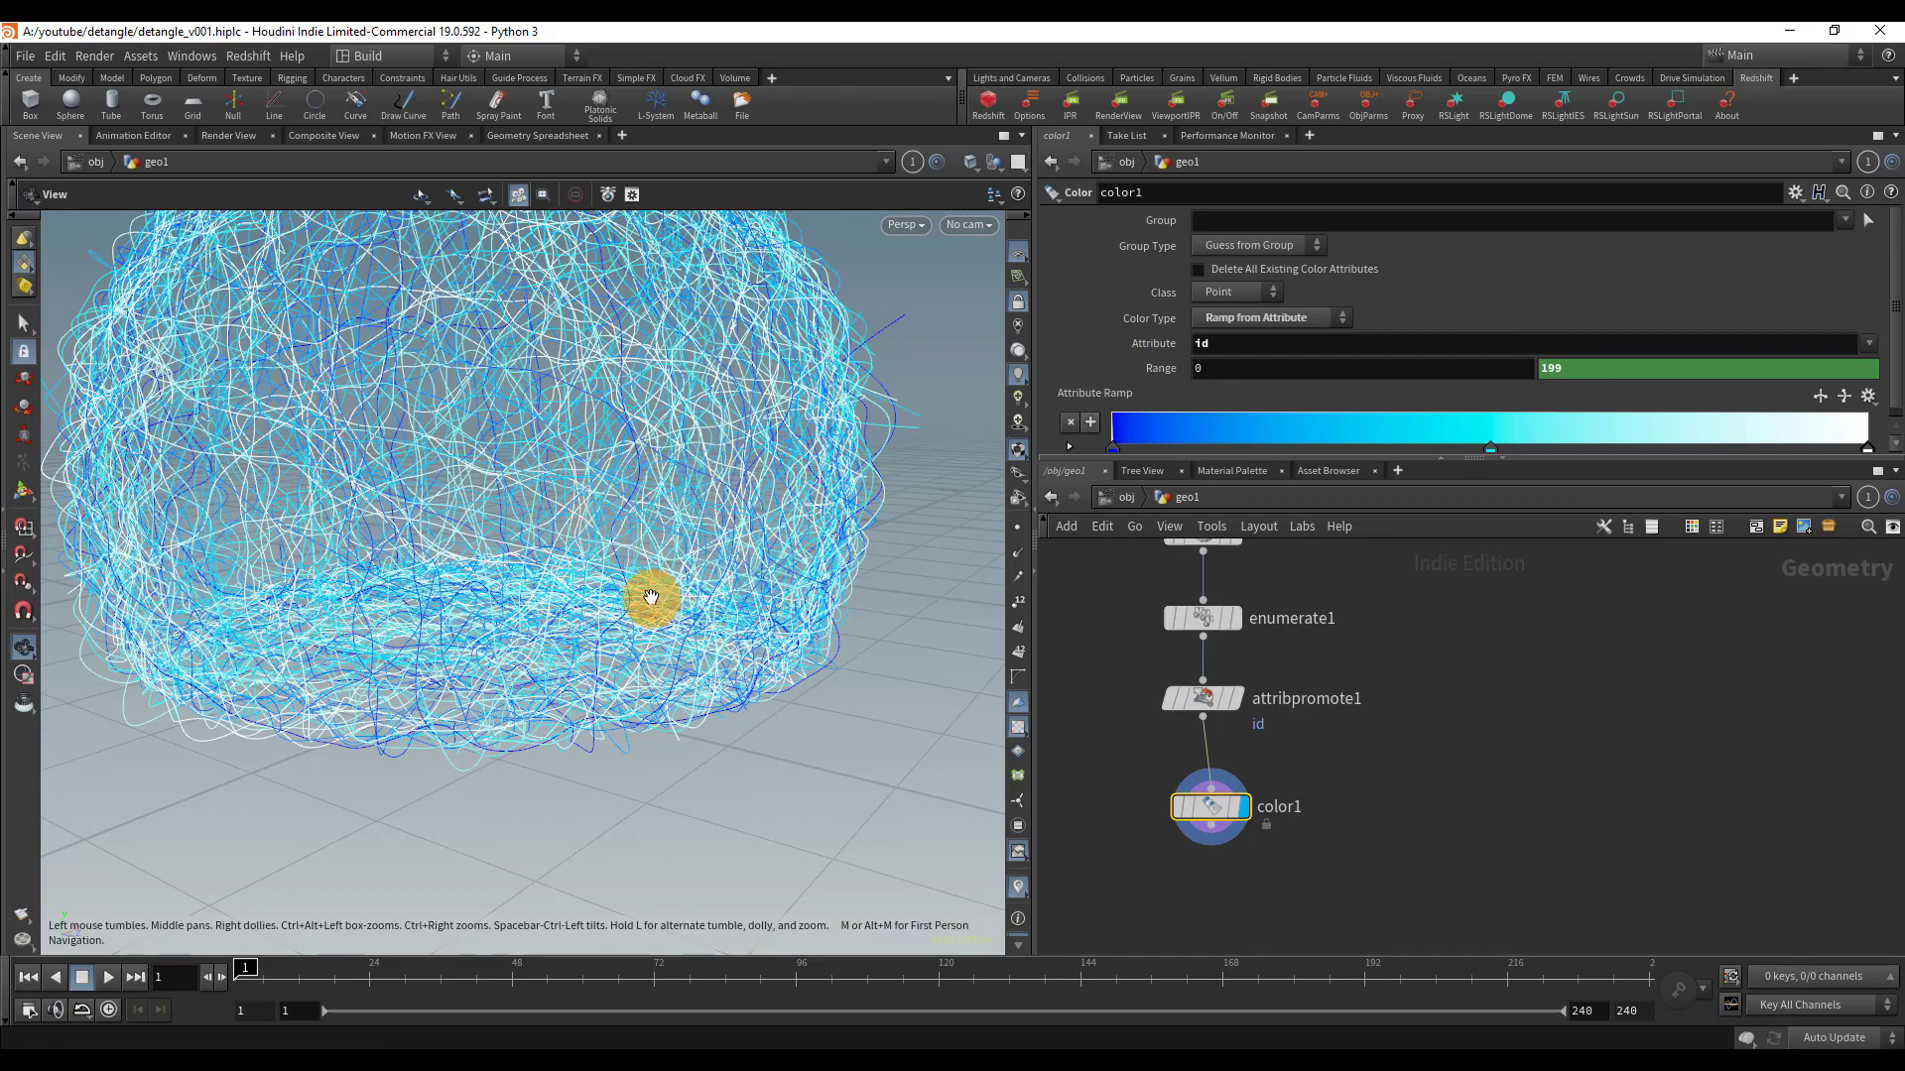
- Toggle the bypass of sort1 on and off to compare how the curve colours are distributed over the dome
{"action": "left_click_drag", "start_coordinate": [651, 597], "coordinate": [616, 510]}
{"action": "scroll", "coordinate": [540, 583], "scroll_direction": "down", "scroll_amount": 3}
{"action": "left_click_drag", "start_coordinate": [540, 582], "coordinate": [541, 477]}
{"action": "scroll", "coordinate": [1494, 623], "scroll_direction": "down", "scroll_amount": 3}
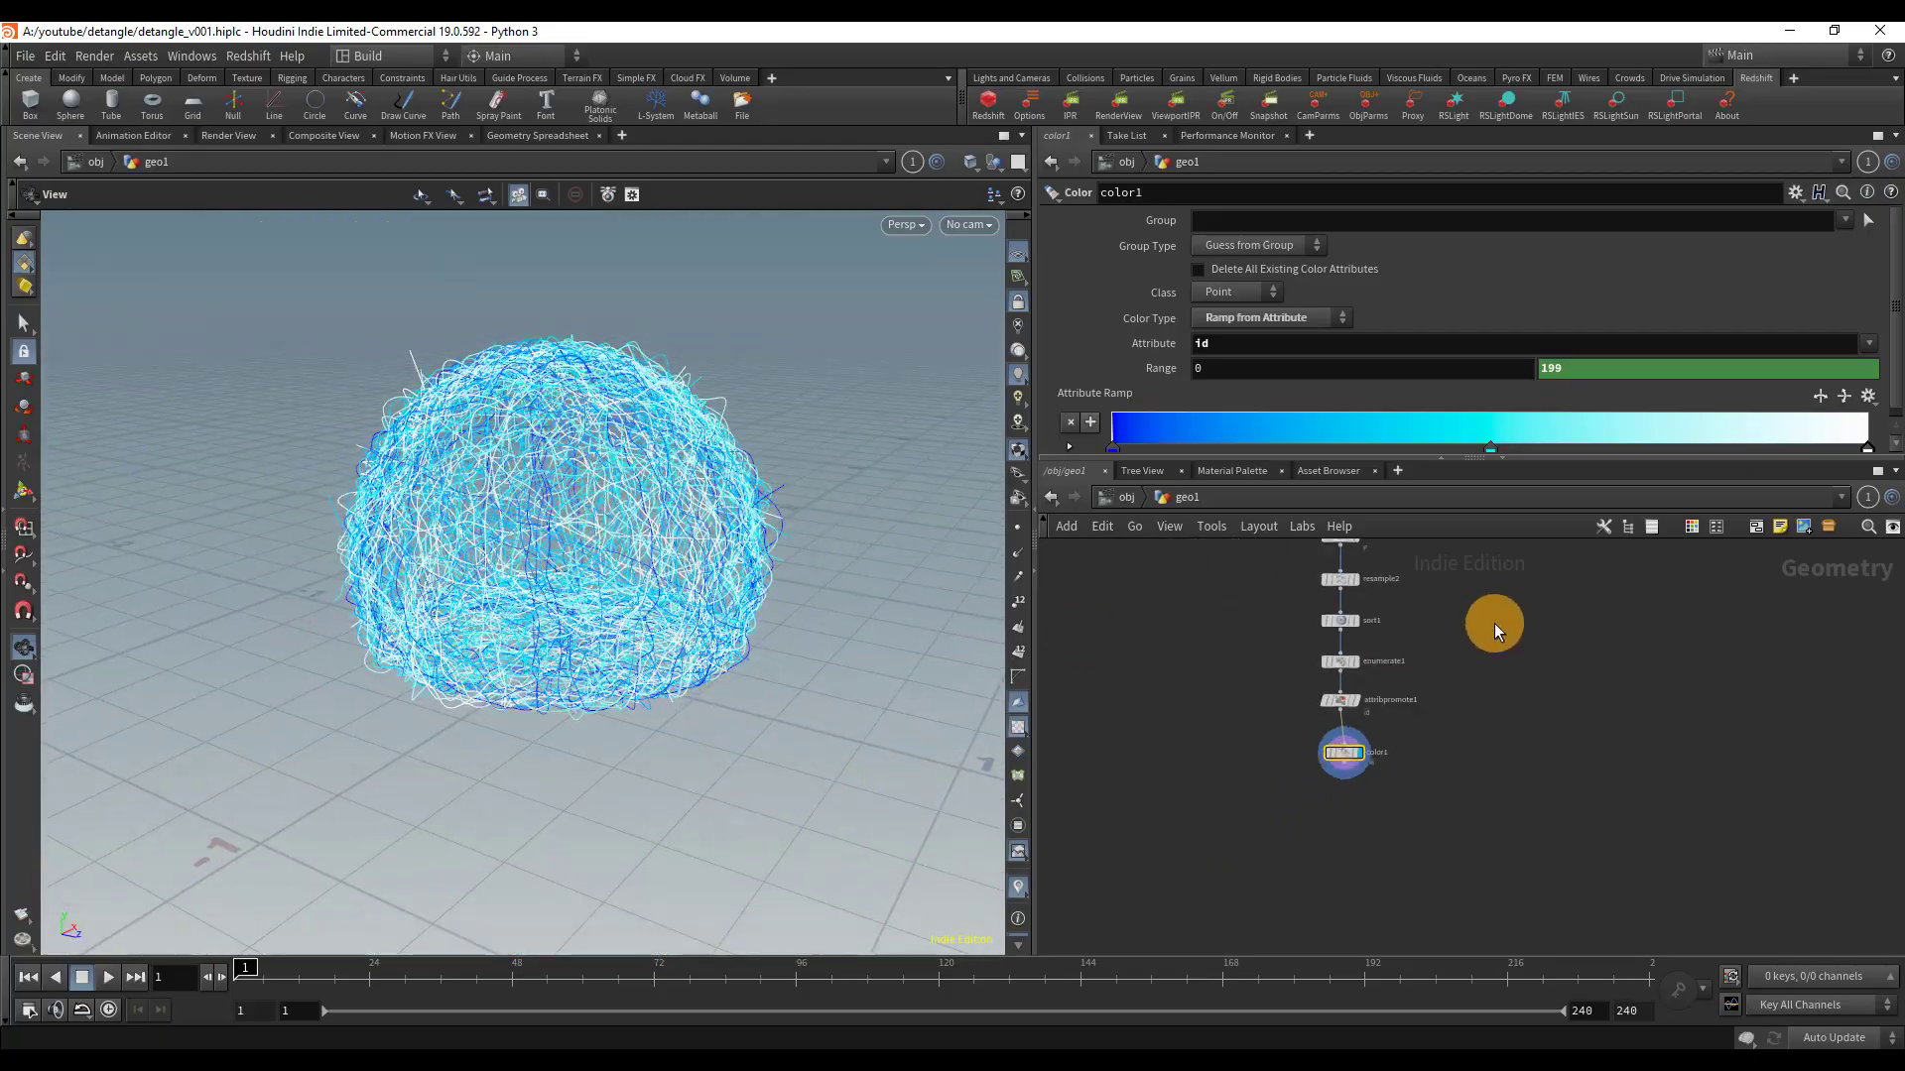
{"action": "scroll", "coordinate": [1494, 623], "scroll_direction": "up", "scroll_amount": 2}
{"action": "left_click", "coordinate": [1236, 729]}
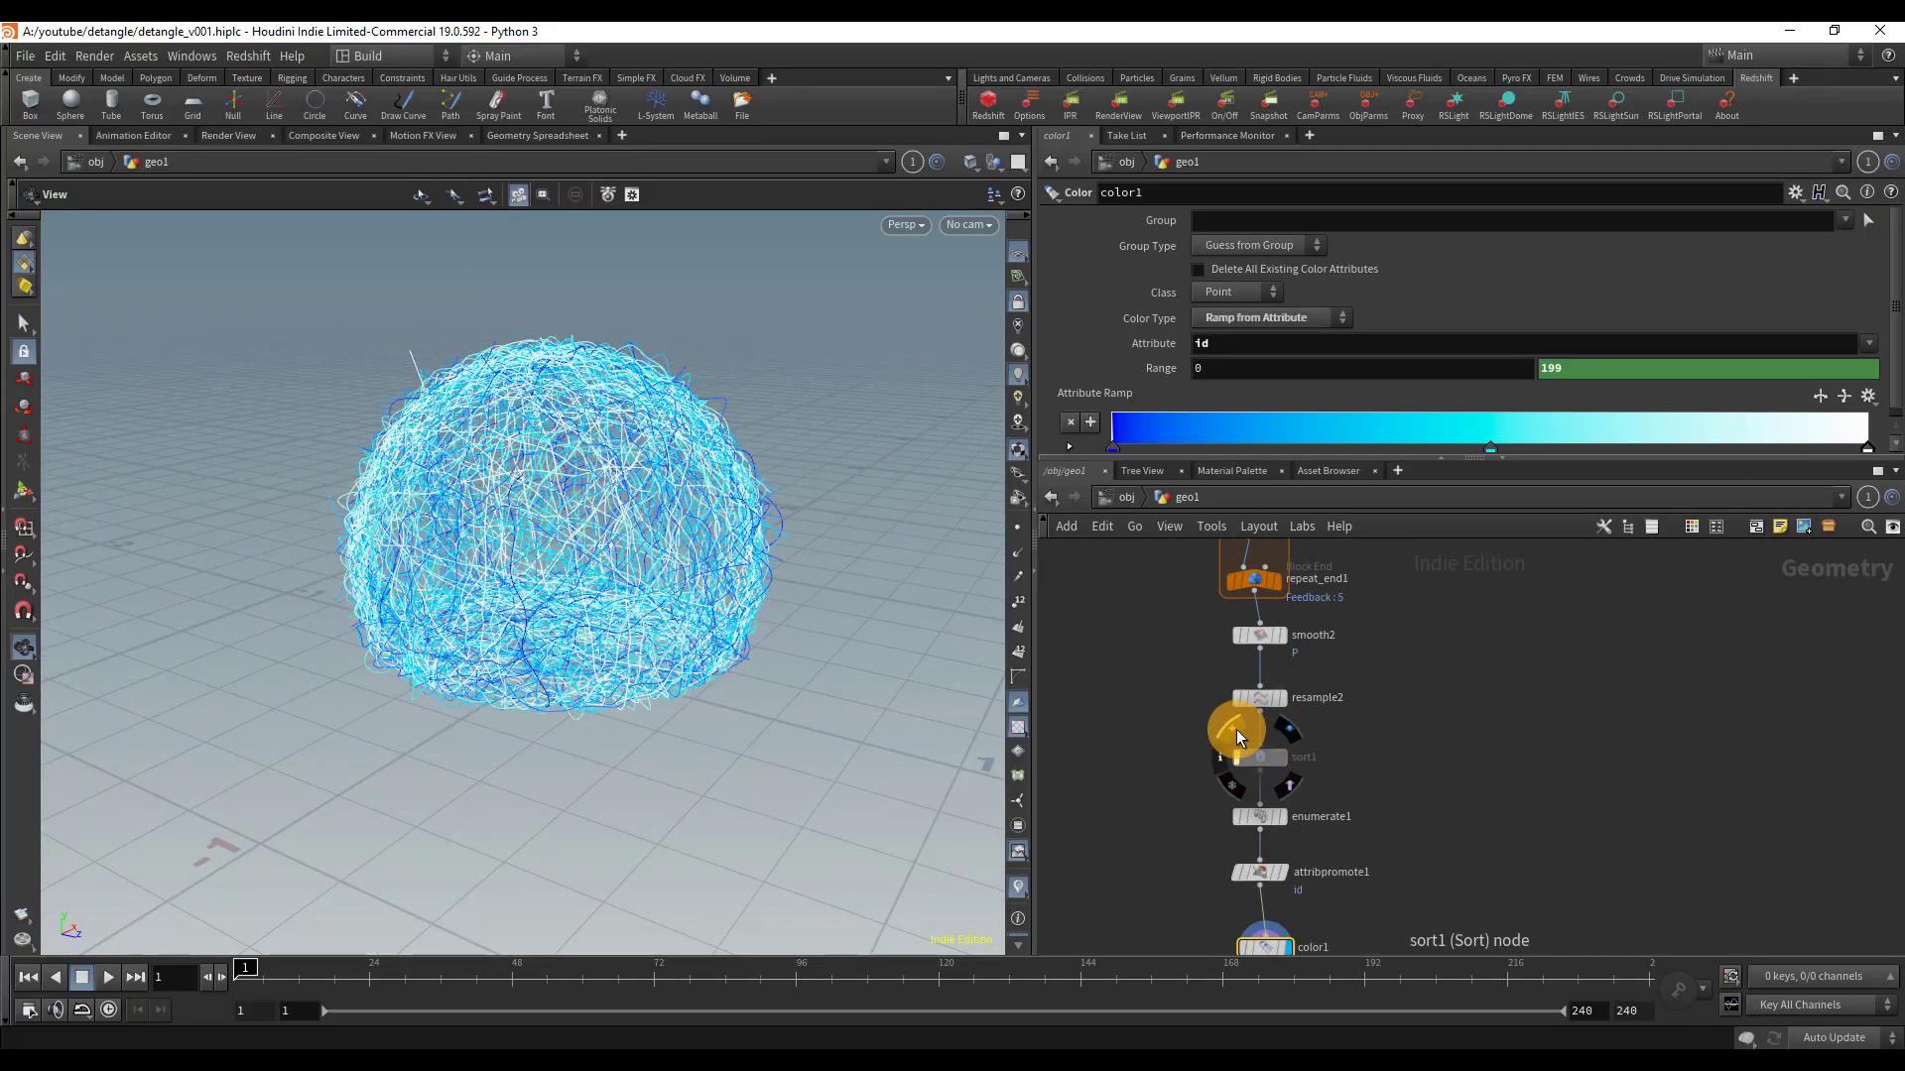
{"action": "left_click", "coordinate": [1236, 729]}
{"action": "left_click", "coordinate": [1236, 729]}
{"action": "left_click", "coordinate": [1236, 729]}
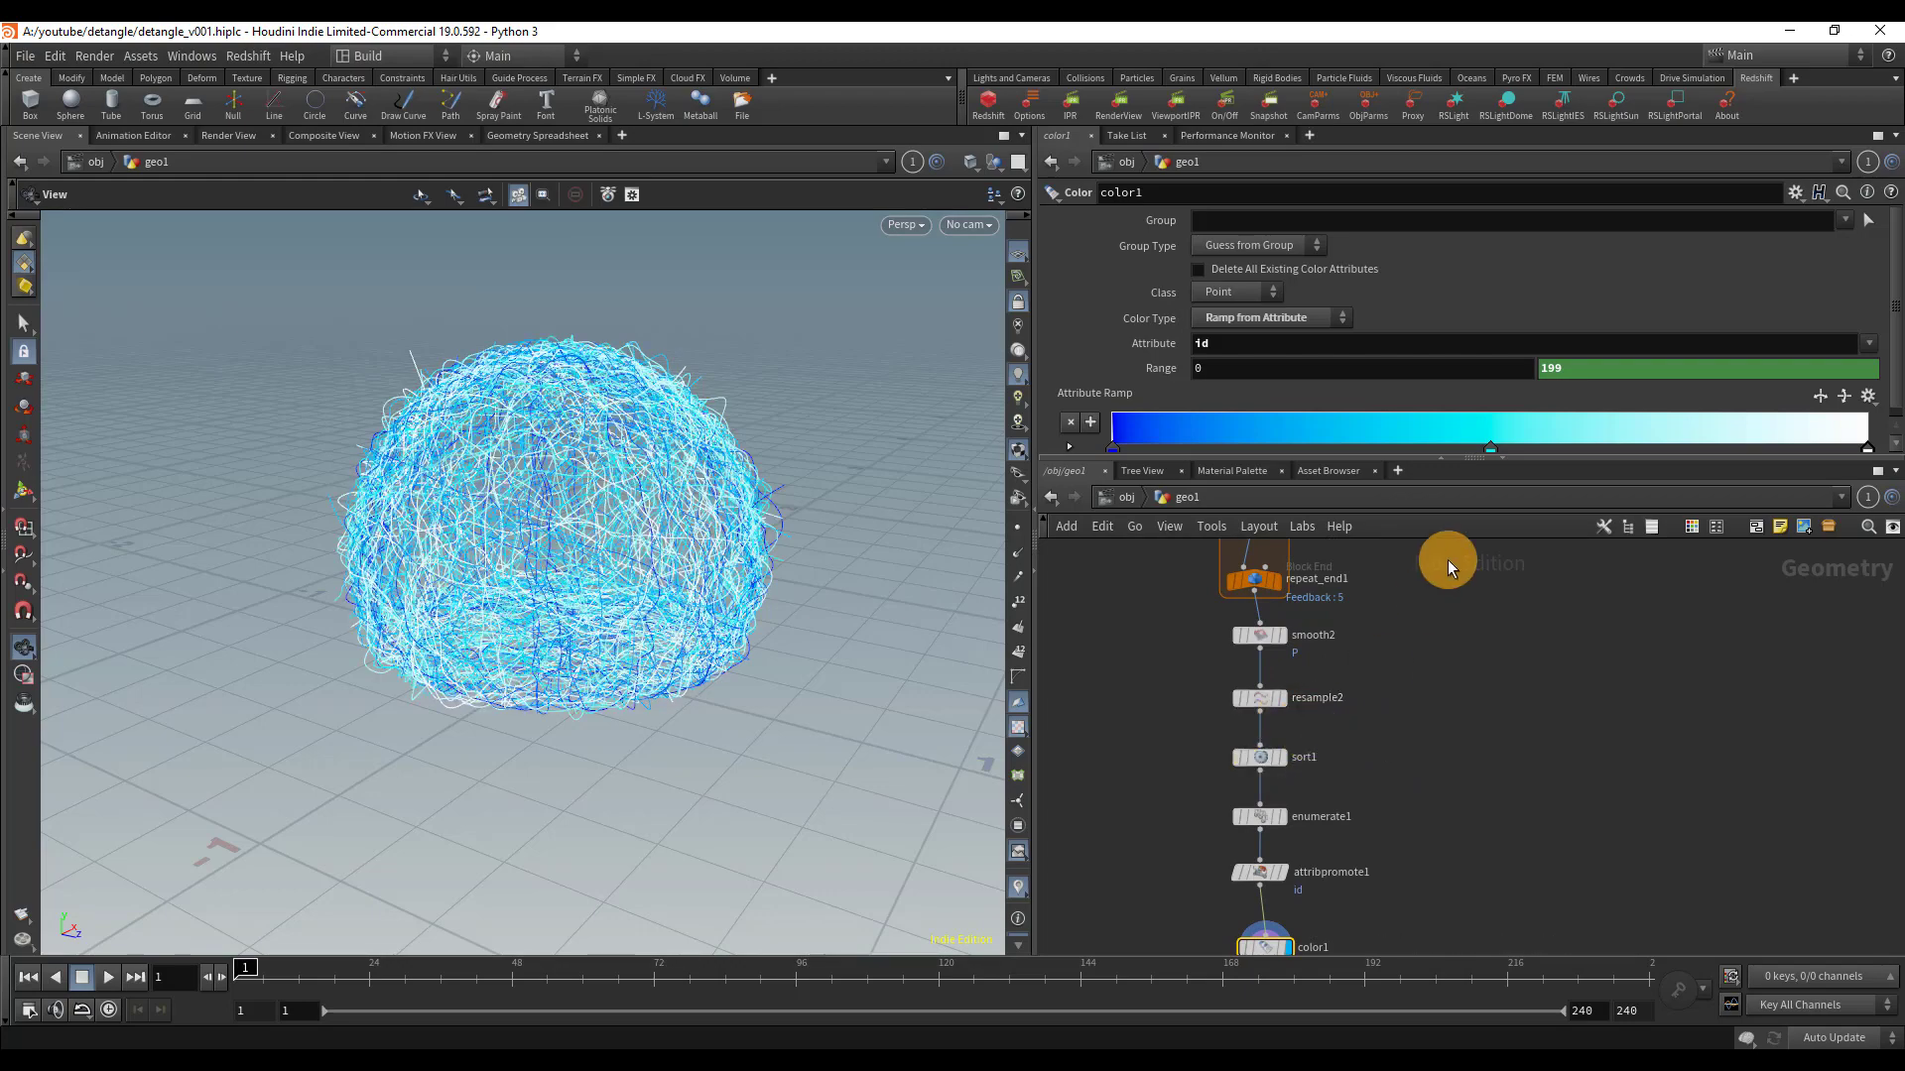
{"action": "scroll", "coordinate": [659, 486], "scroll_direction": "up", "scroll_amount": 4}
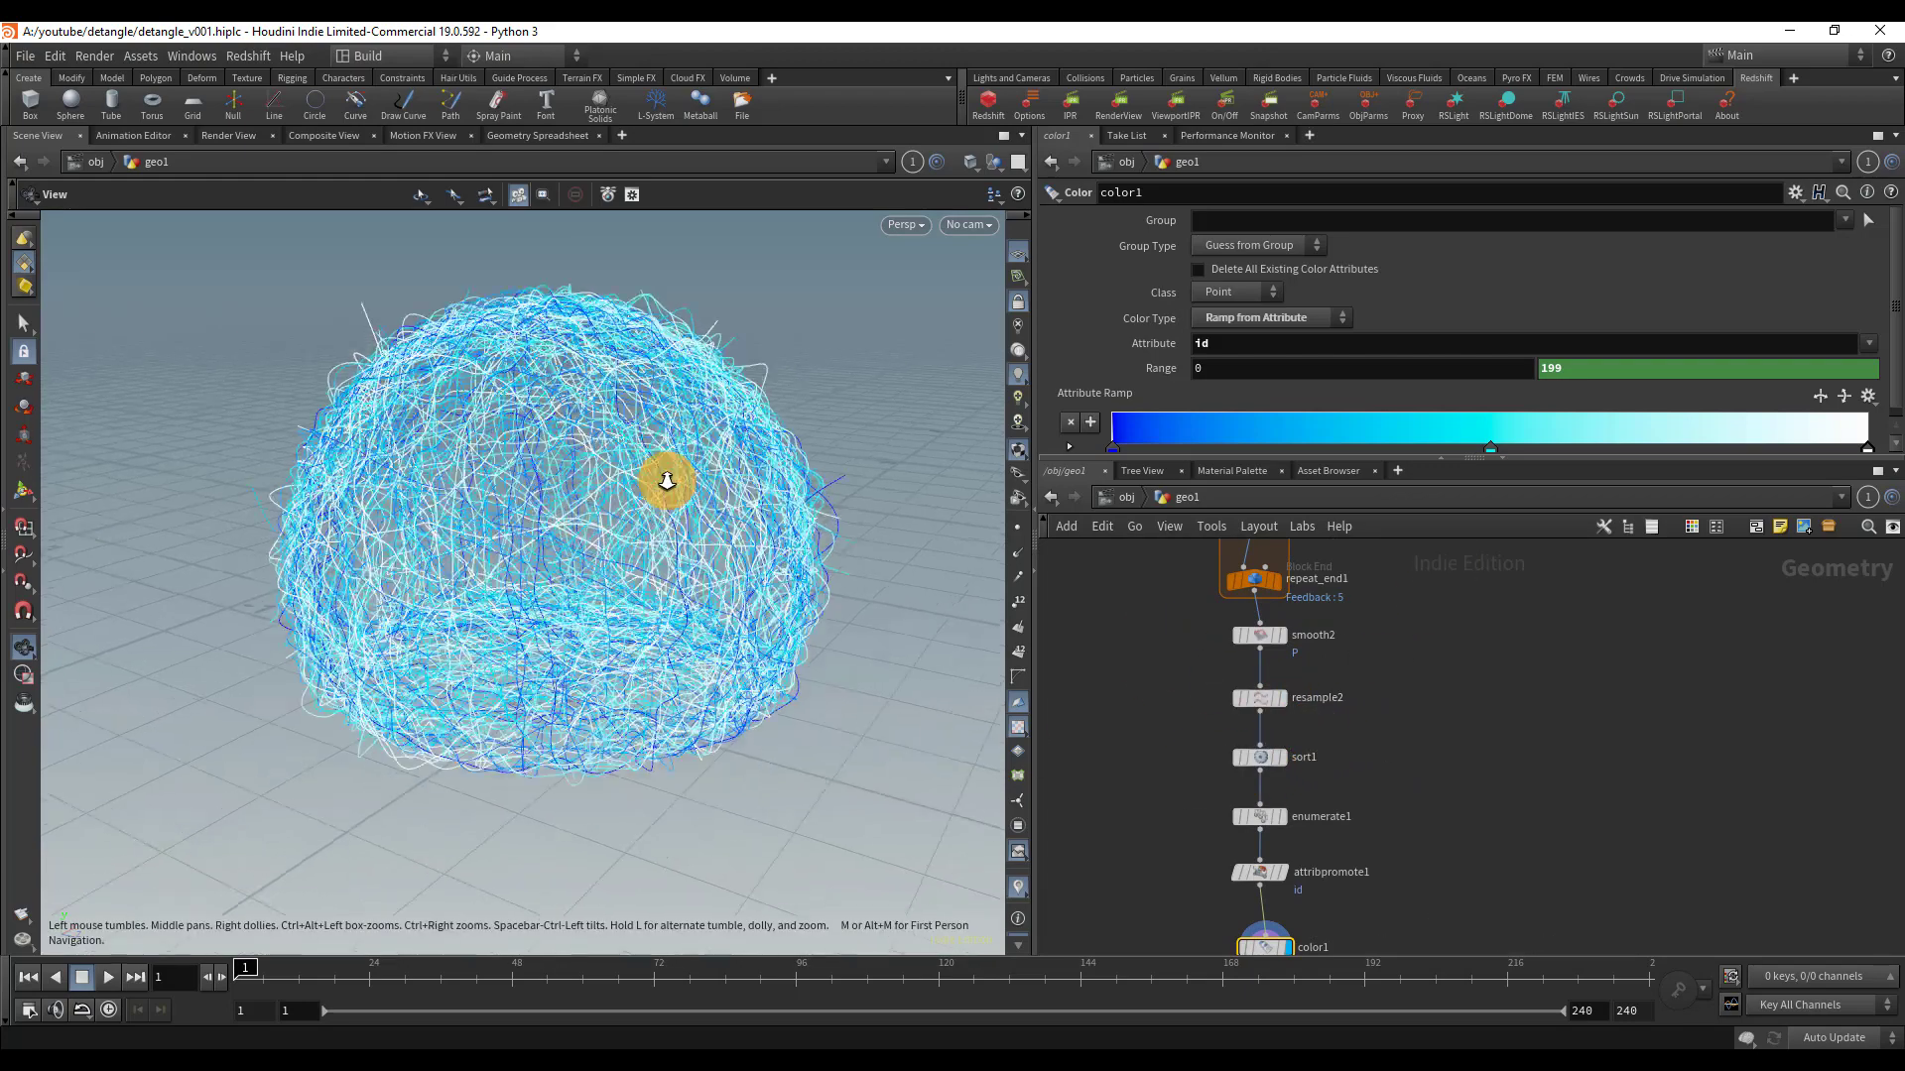
{"action": "left_click_drag", "start_coordinate": [629, 538], "coordinate": [711, 480]}
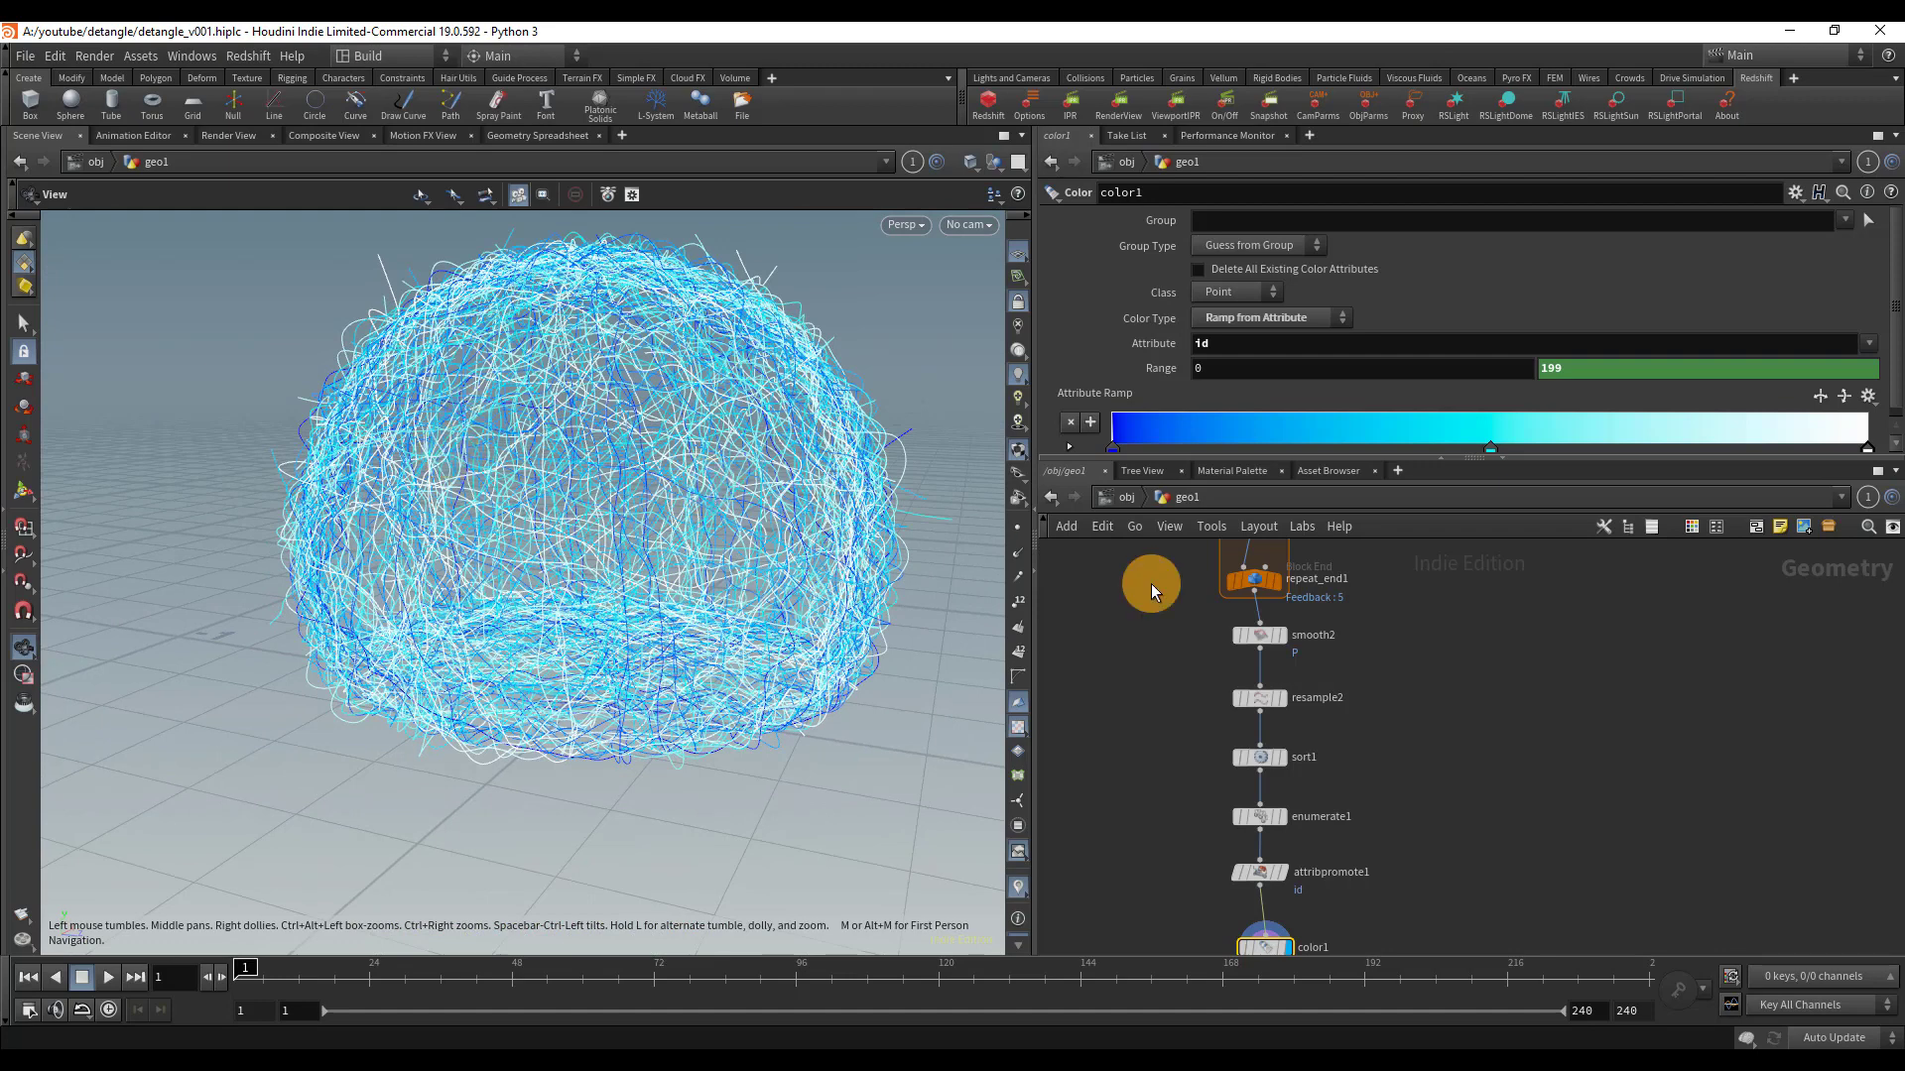
{"action": "scroll", "coordinate": [1331, 772], "scroll_direction": "up", "scroll_amount": 2}
{"action": "left_click", "coordinate": [1234, 722]}
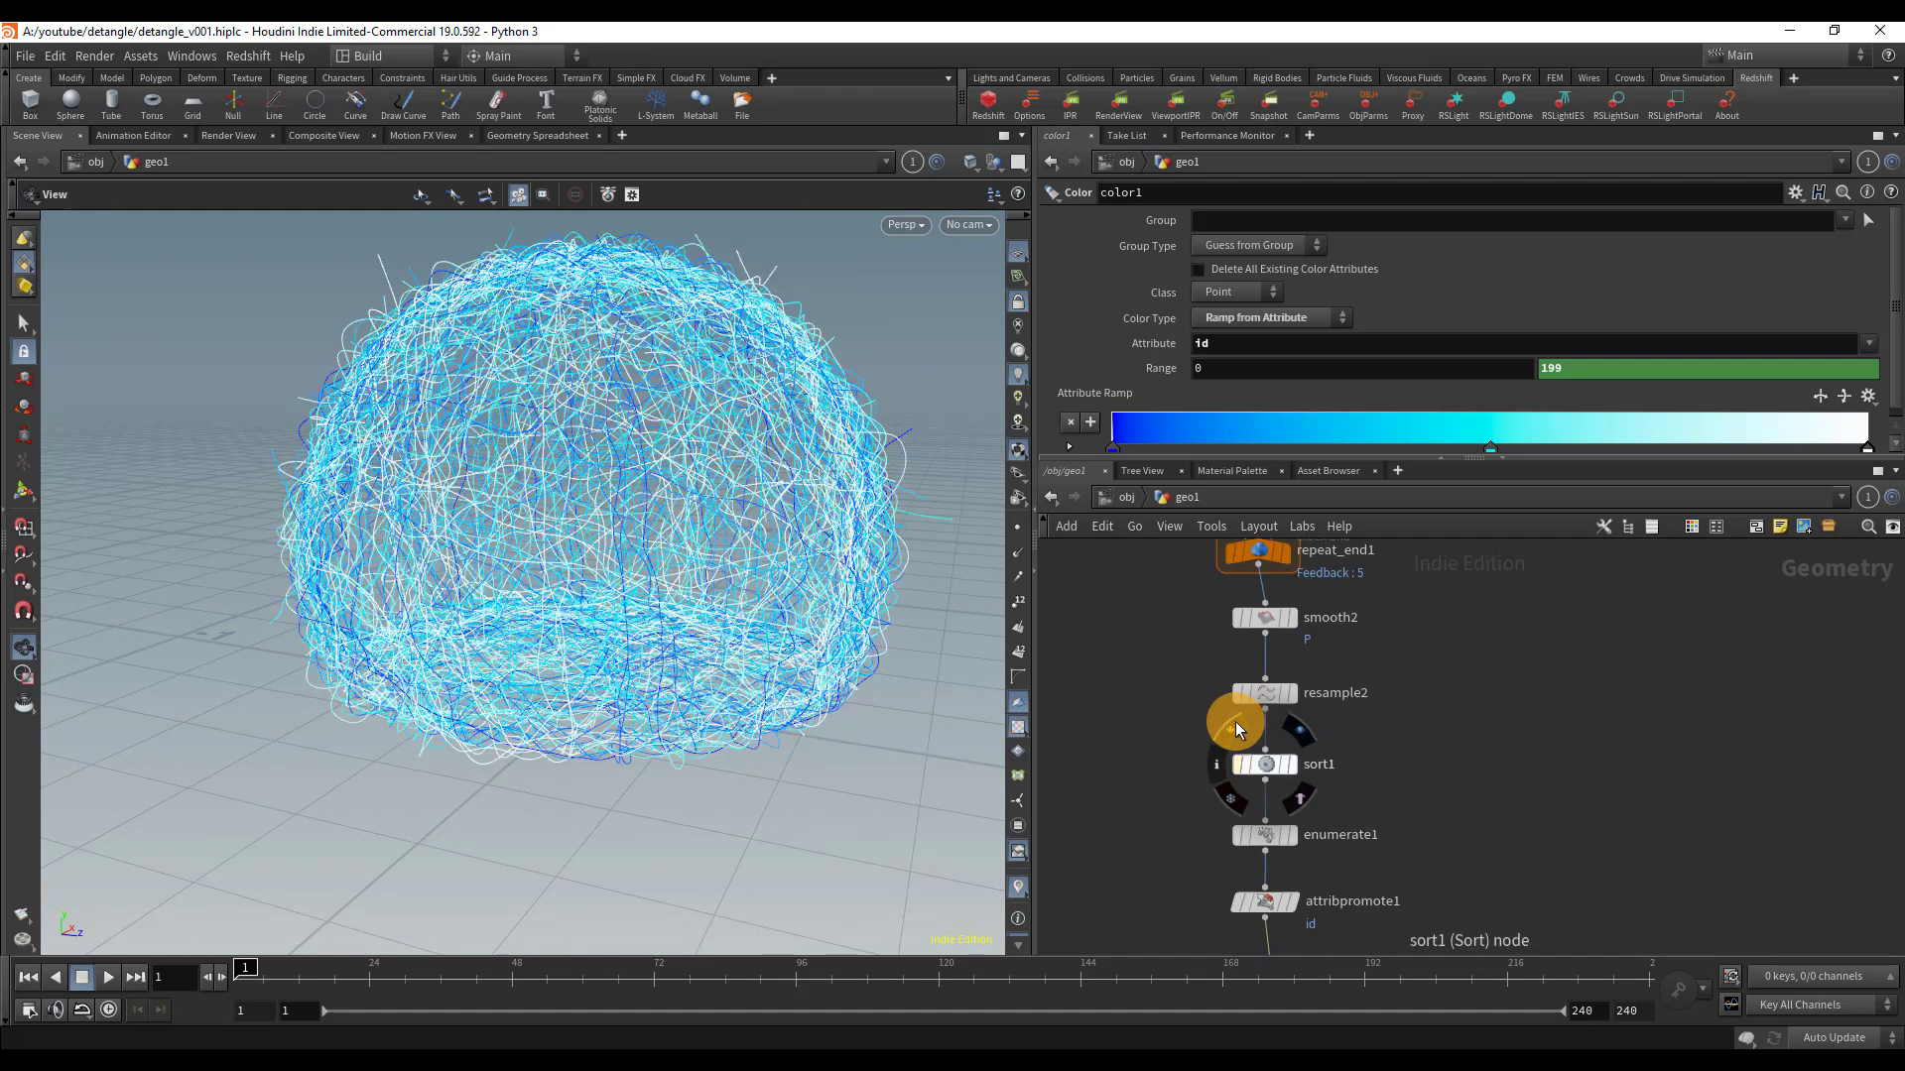
{"action": "left_click", "coordinate": [1235, 722]}
{"action": "left_click", "coordinate": [1231, 729]}
- Add a Sweep node connected below color1 and display it
{"action": "middle_click_drag", "start_coordinate": [1473, 848], "coordinate": [1414, 640]}
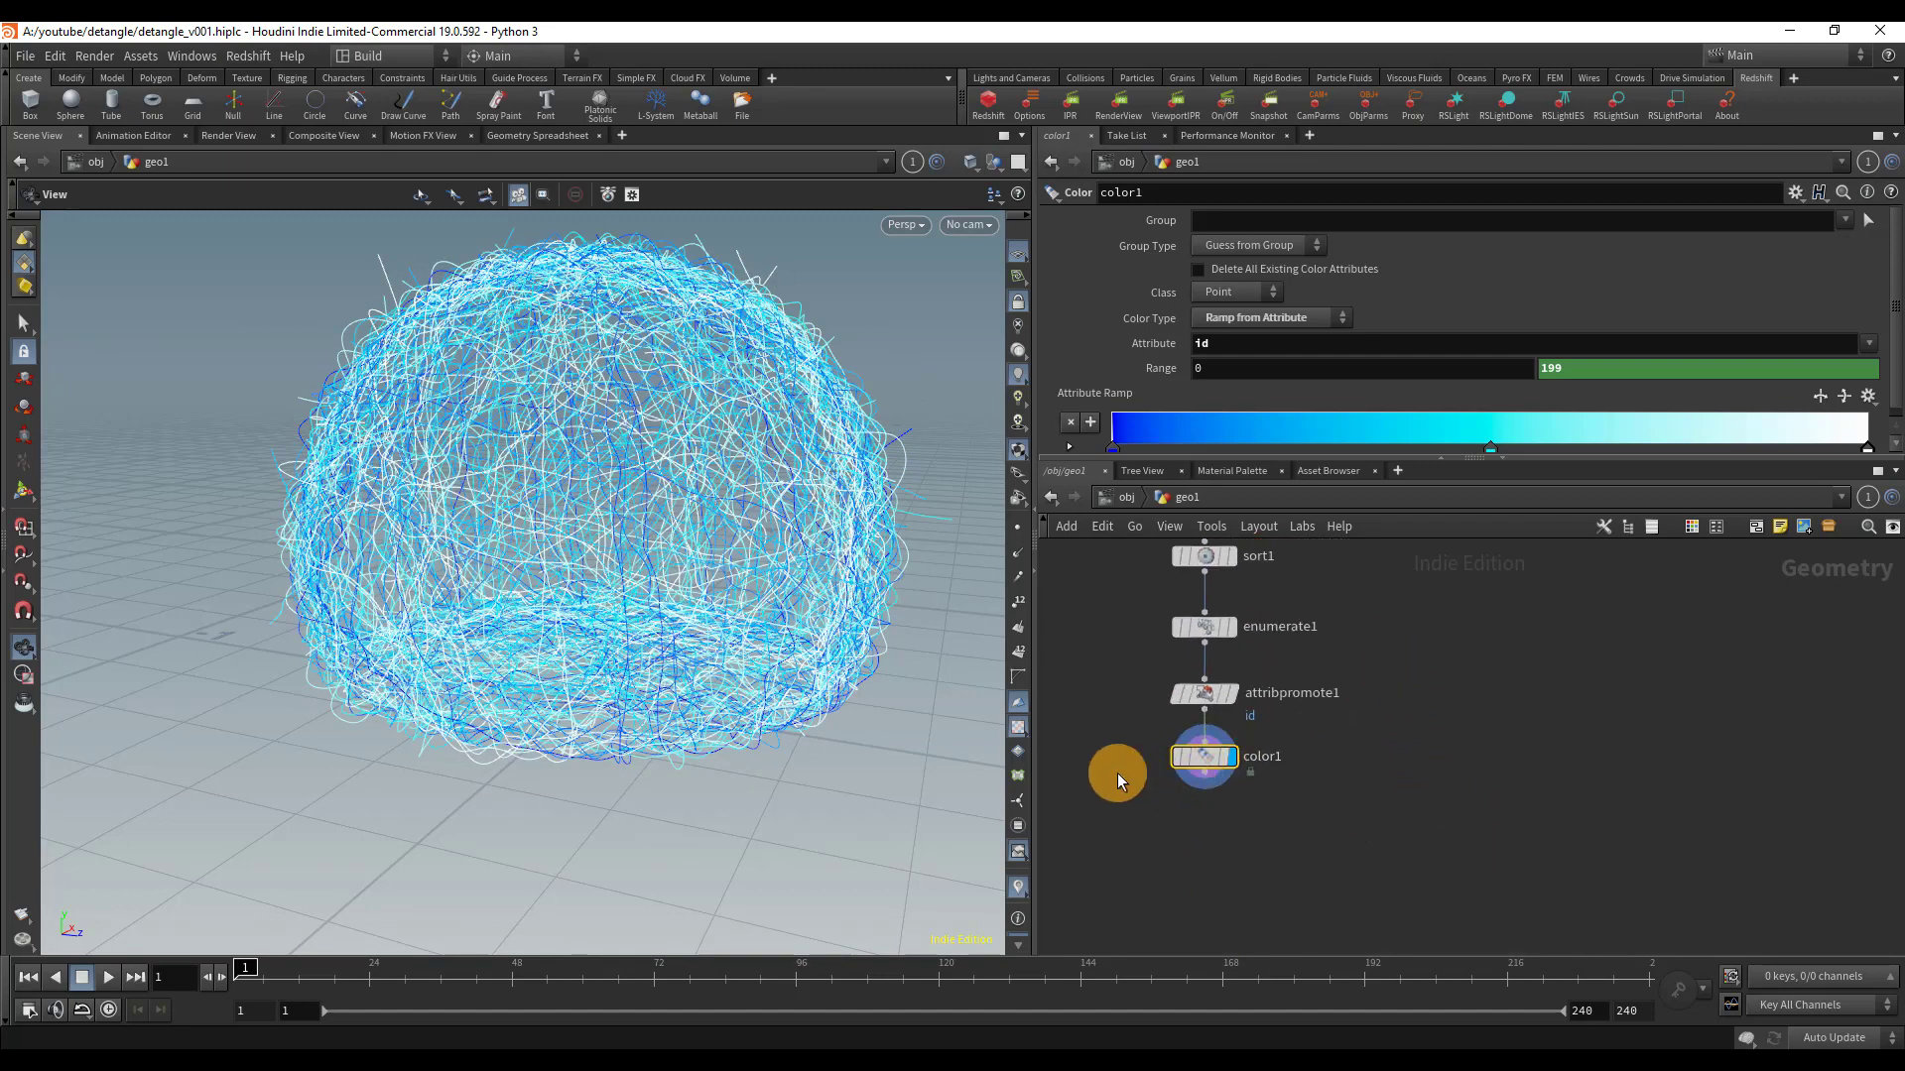
{"action": "scroll", "coordinate": [680, 510], "scroll_direction": "up", "scroll_amount": 10}
{"action": "scroll", "coordinate": [554, 473], "scroll_direction": "down", "scroll_amount": 10}
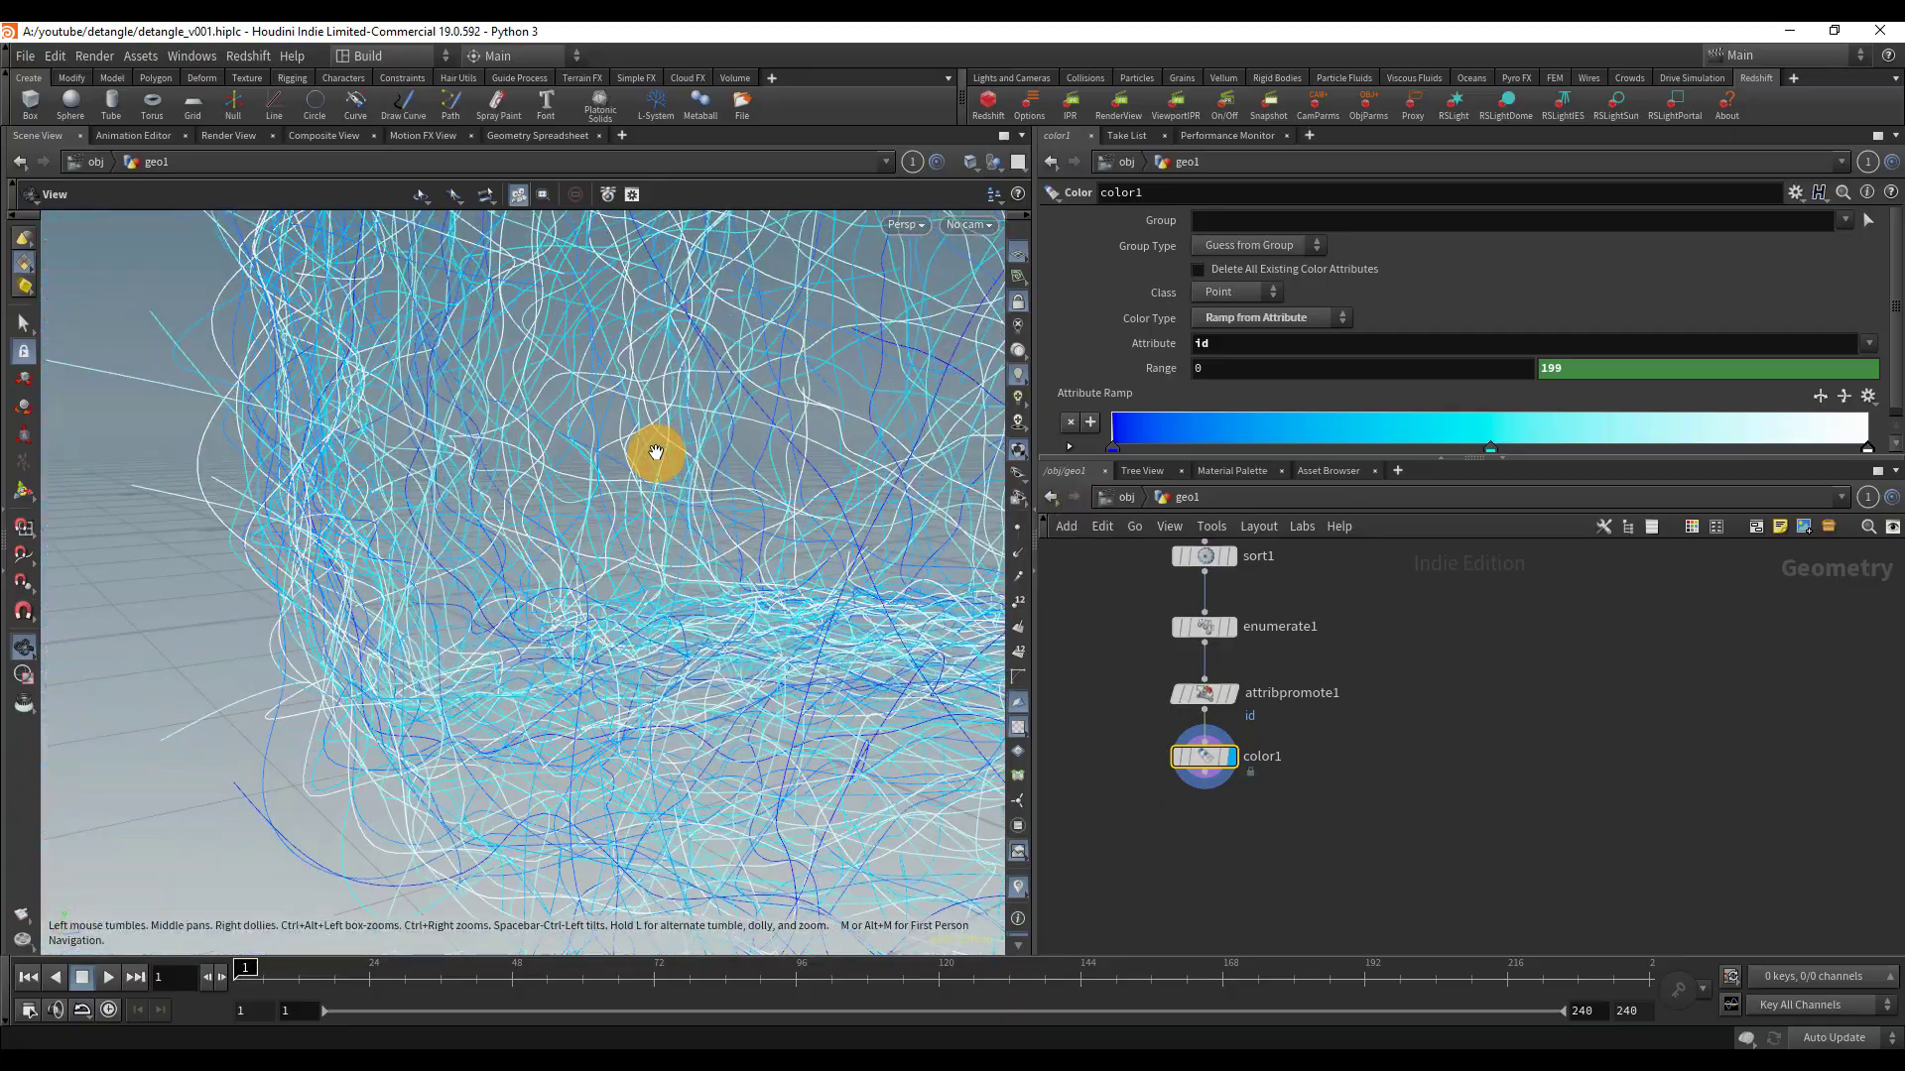
{"action": "left_click_drag", "start_coordinate": [651, 450], "coordinate": [645, 556]}
{"action": "key", "text": "Tab"}
{"action": "type", "text": "sort"}
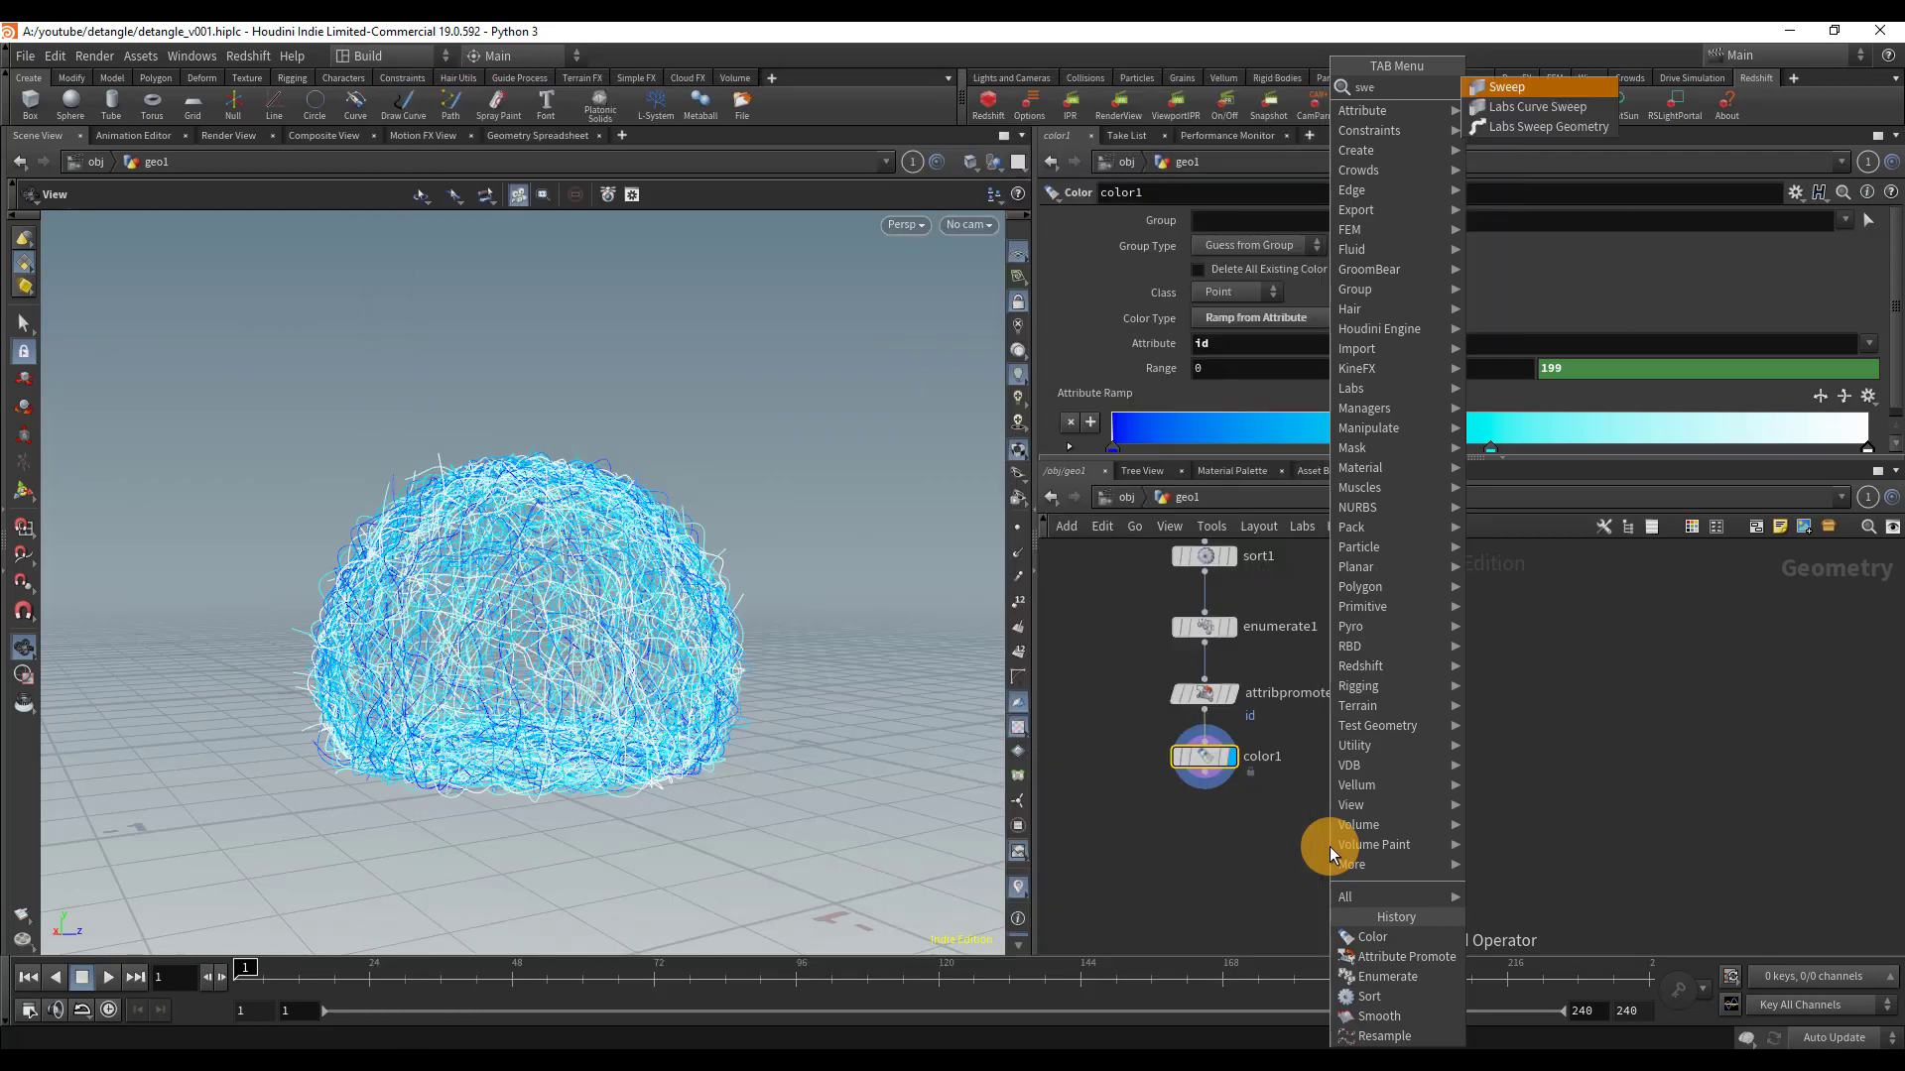
{"action": "key", "text": "Return"}
{"action": "left_click", "coordinate": [1173, 883]}
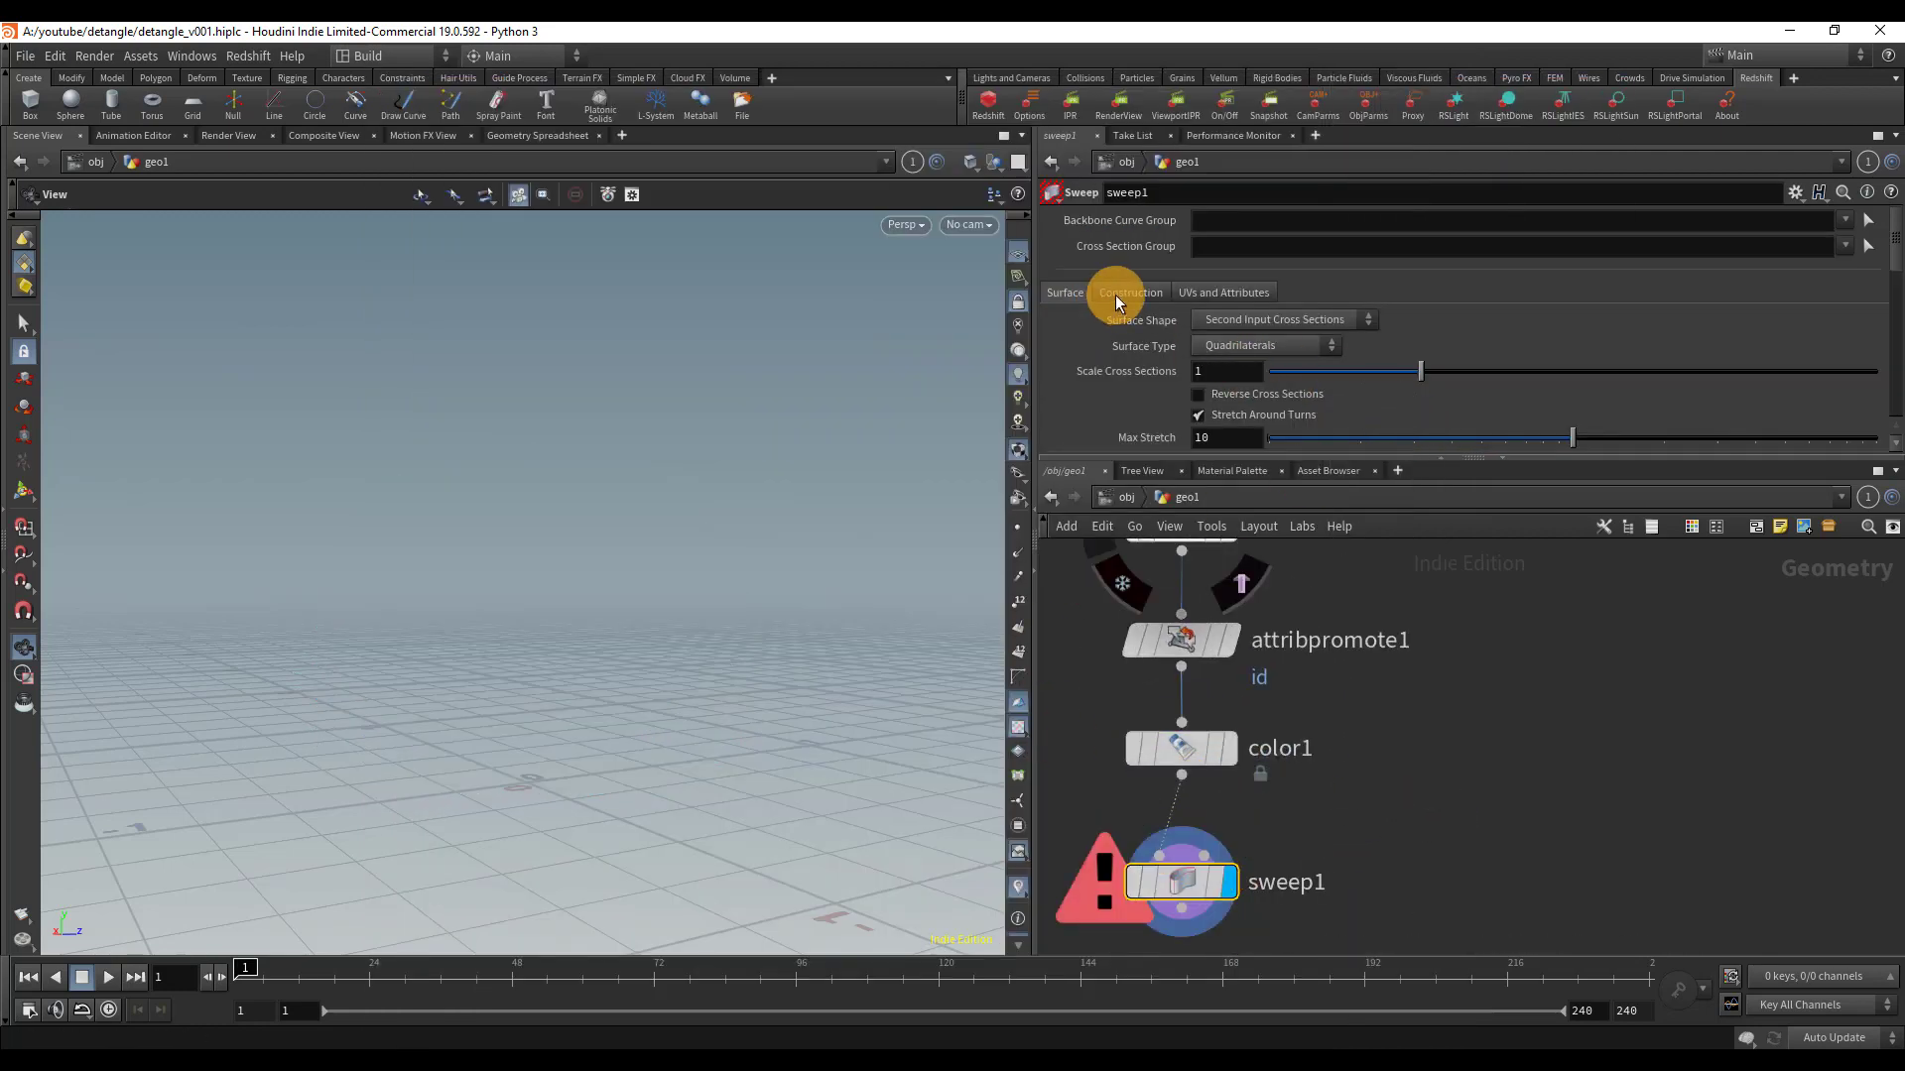
- On sweep1, turn off Transform Using Curve Point Attributes and set the Surface Shape to Round Tube
{"action": "left_click", "coordinate": [1174, 293]}
{"action": "scroll", "coordinate": [1373, 348], "scroll_direction": "down", "scroll_amount": 5}
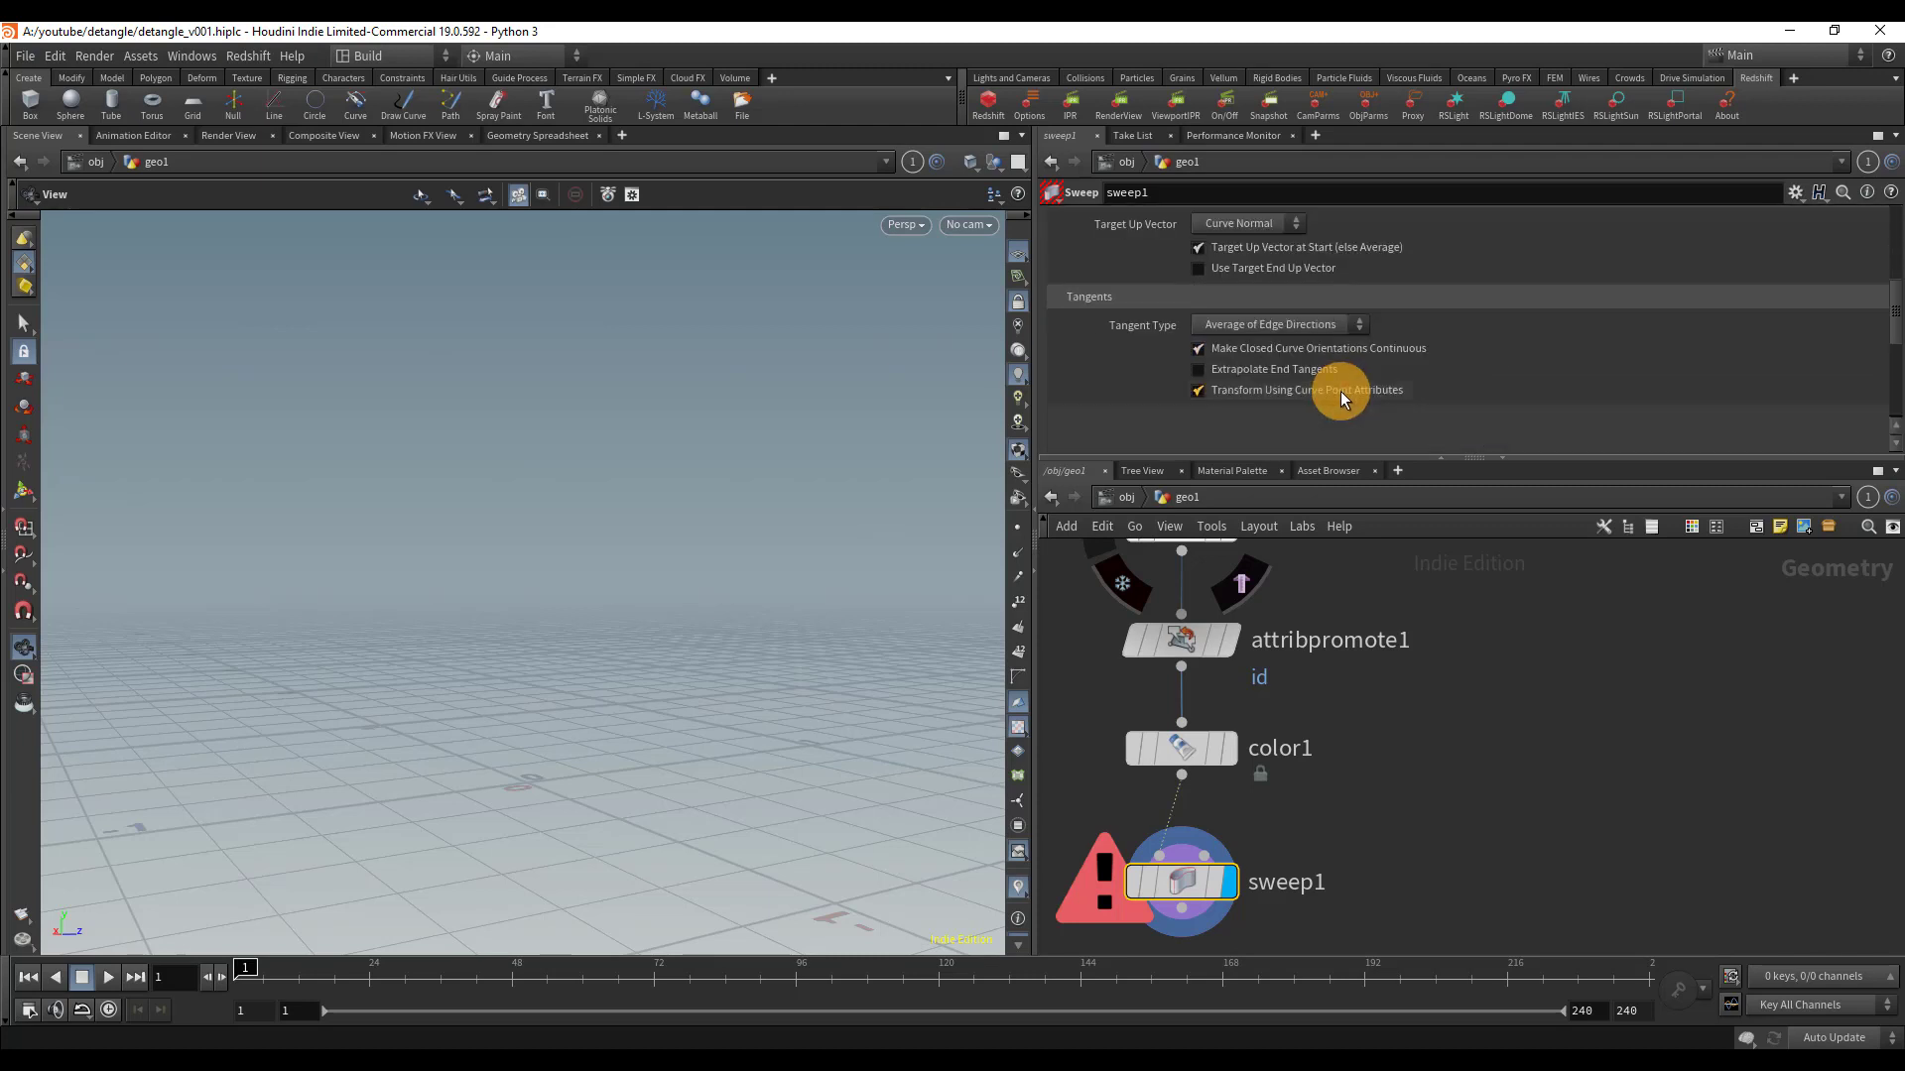
{"action": "left_click", "coordinate": [1276, 396]}
{"action": "scroll", "coordinate": [1188, 341], "scroll_direction": "up", "scroll_amount": 5}
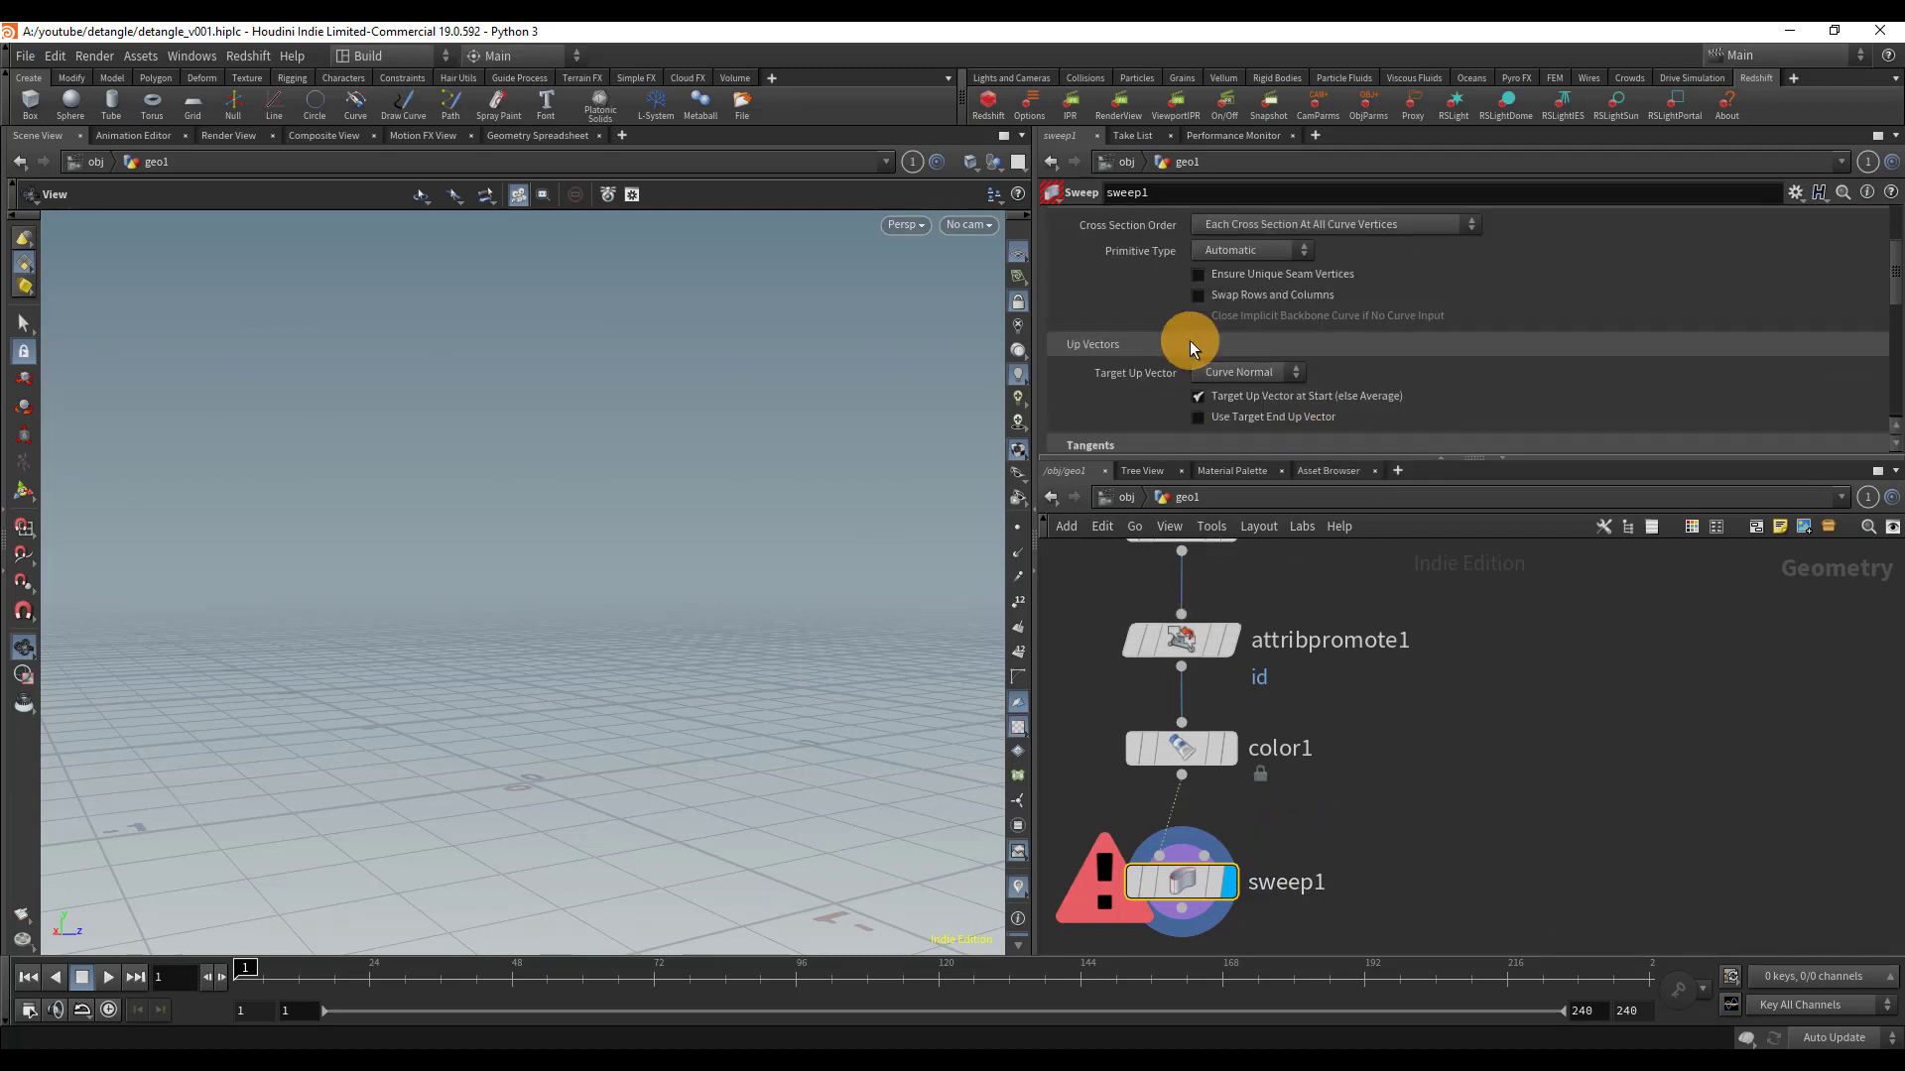
{"action": "left_click", "coordinate": [1277, 324]}
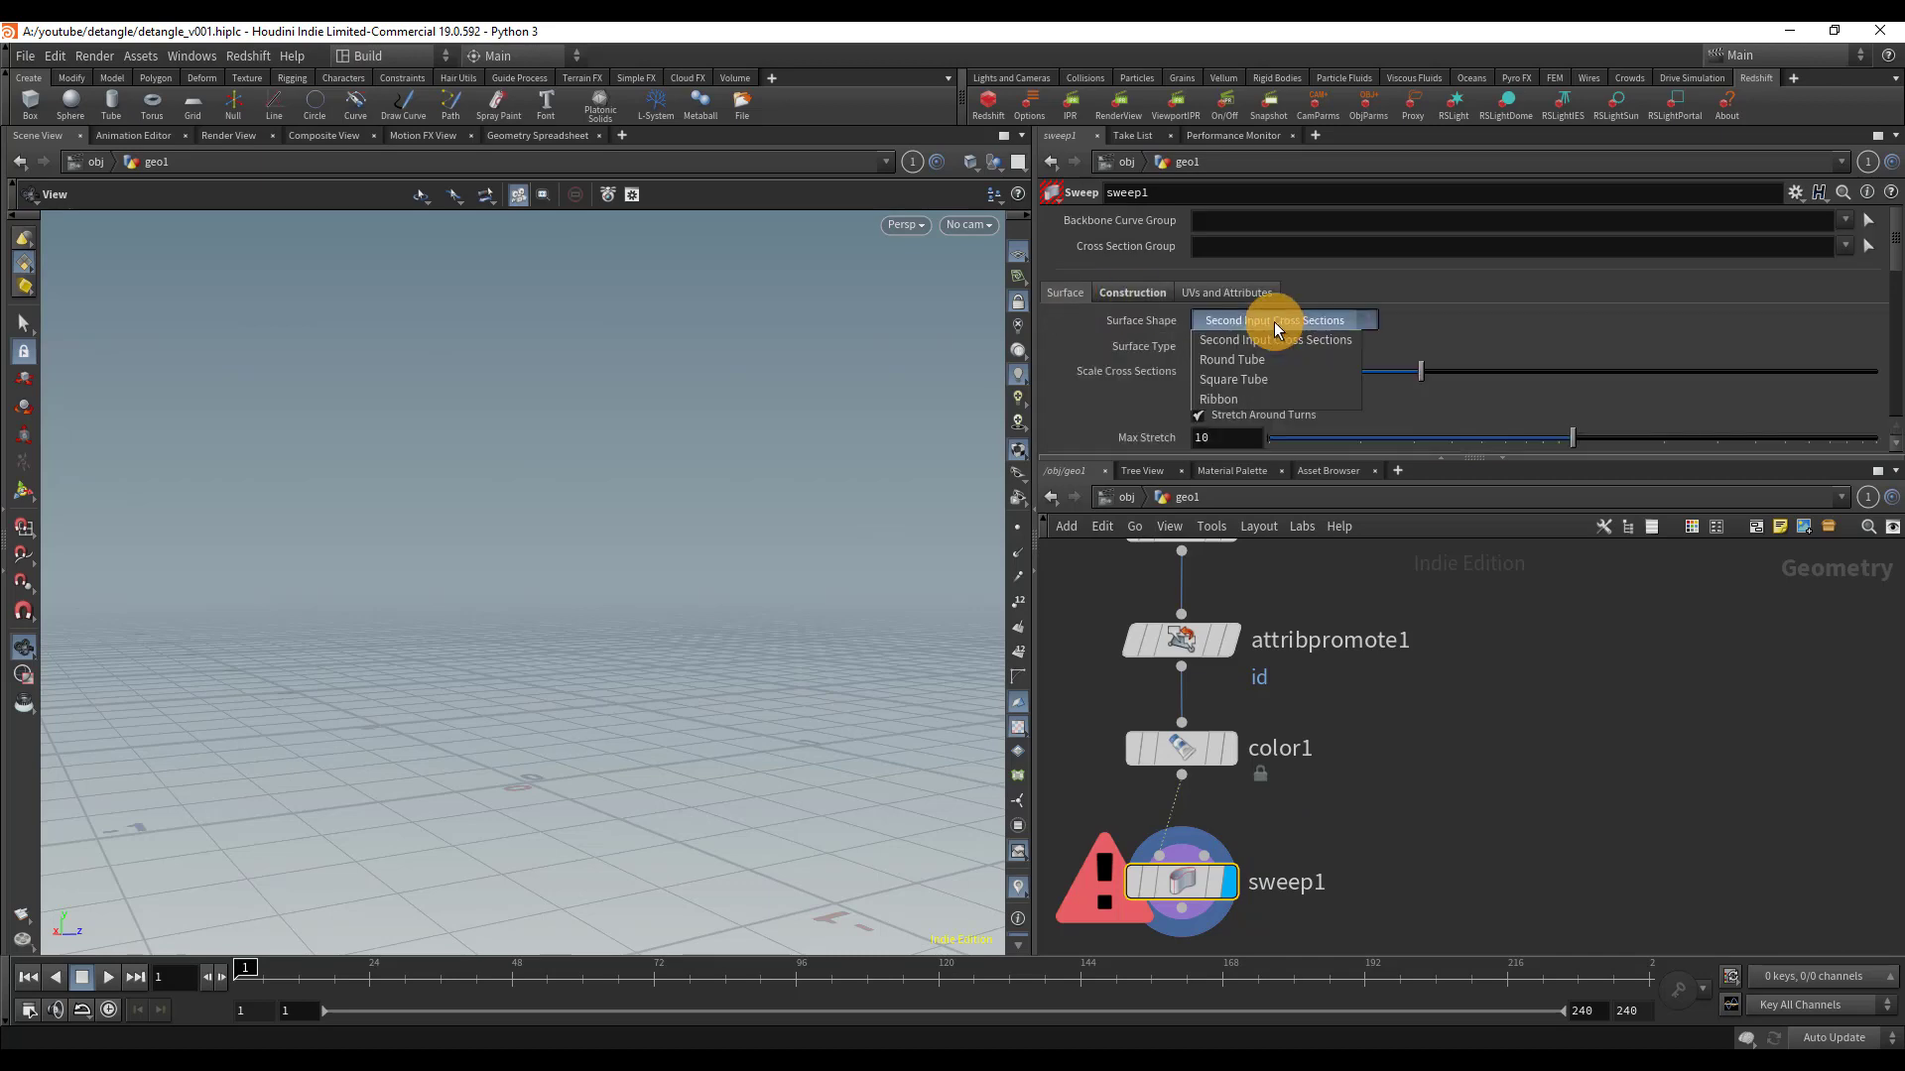
{"action": "left_click", "coordinate": [1240, 361]}
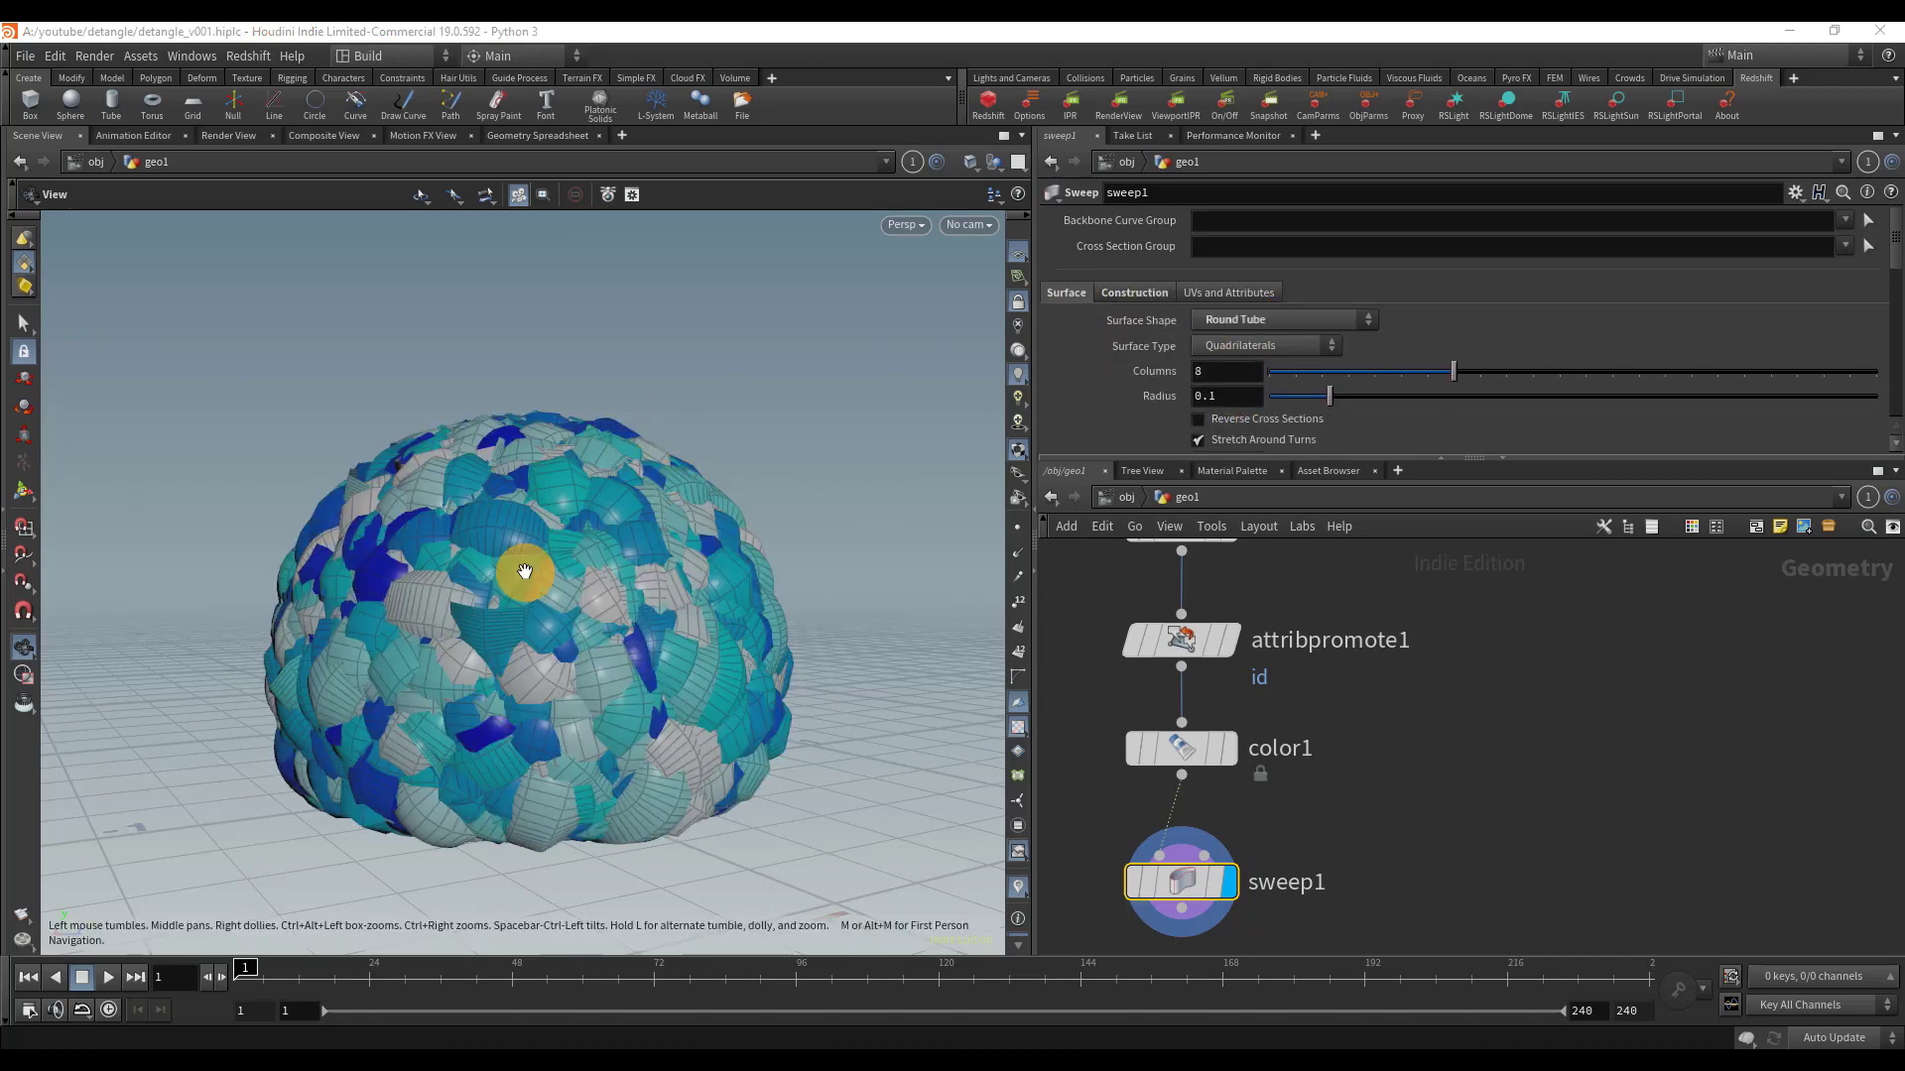
{"action": "scroll", "coordinate": [596, 570], "scroll_direction": "up", "scroll_amount": 5}
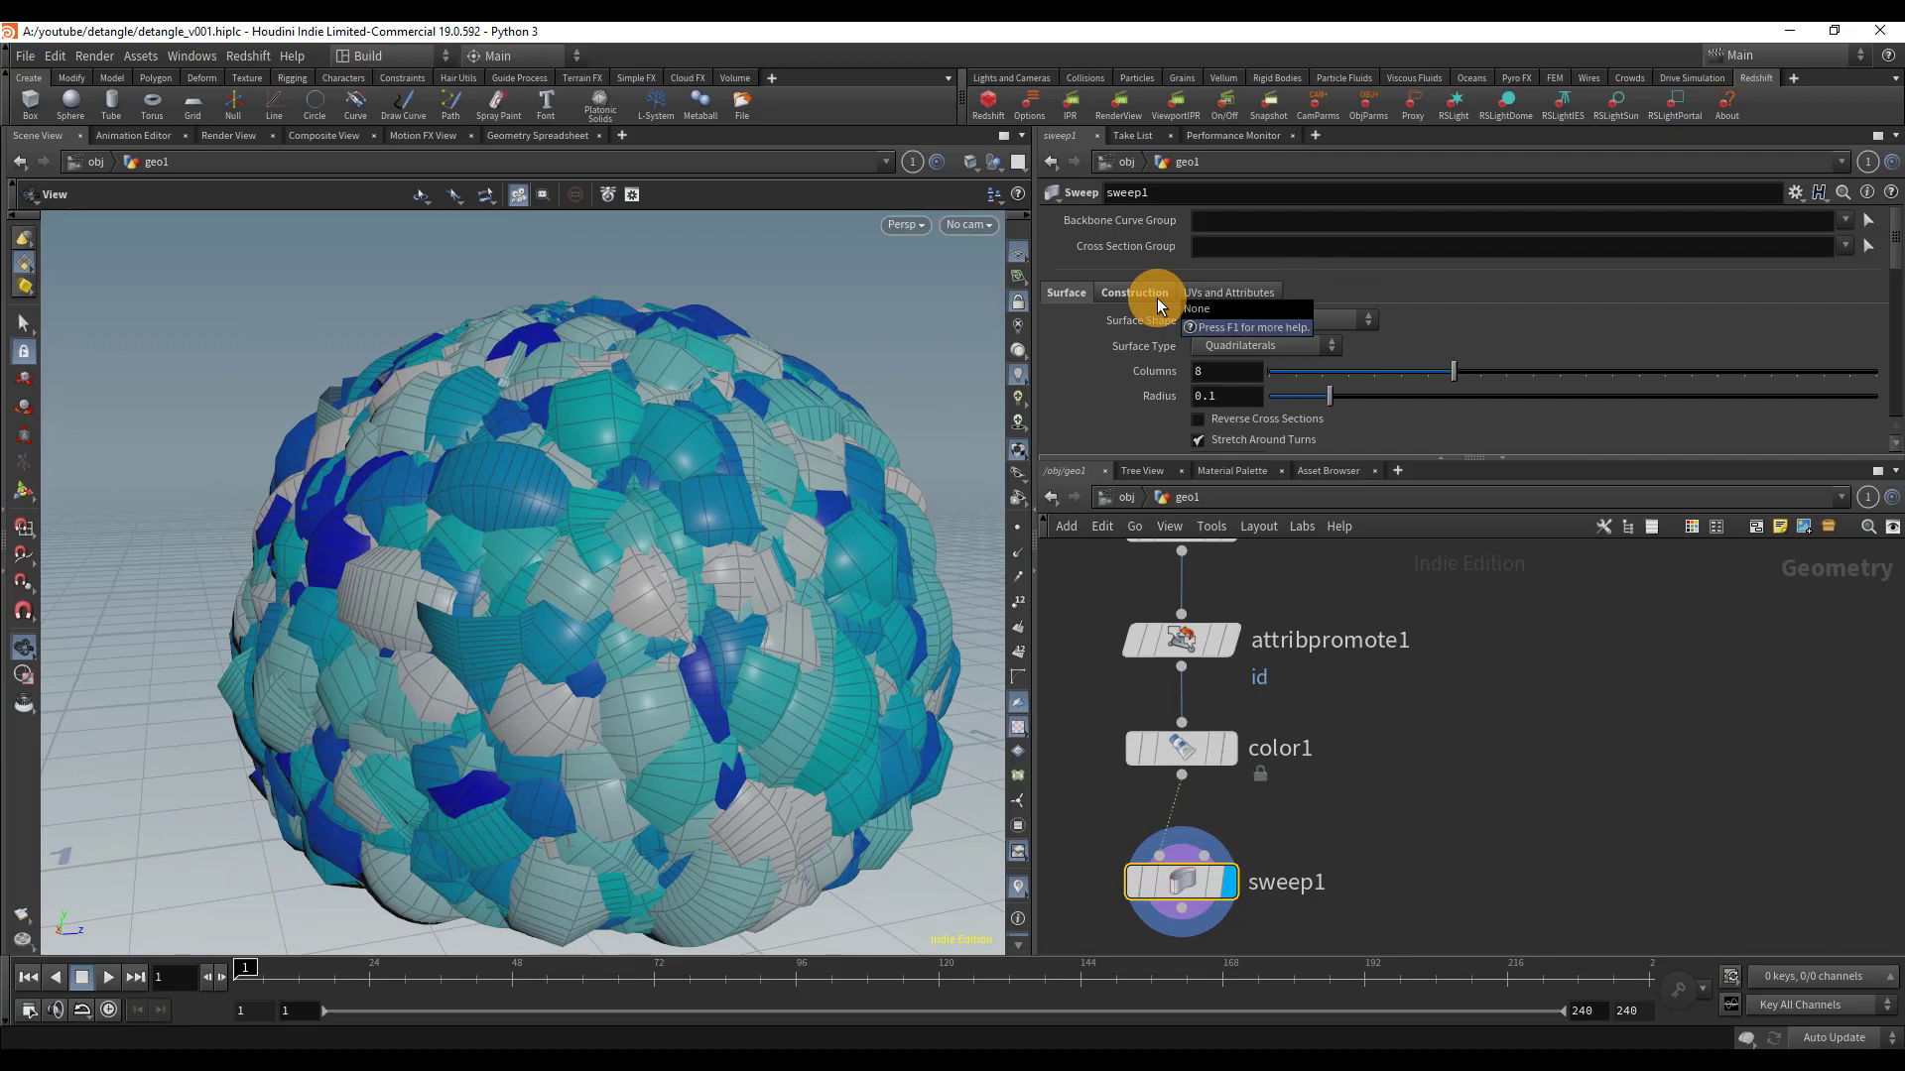
- Toggle sweep1's Transform Using Curve Point Attributes on and back off to compare the effect on tube thickness
{"action": "left_click", "coordinate": [1156, 297]}
{"action": "scroll", "coordinate": [1270, 327], "scroll_direction": "down", "scroll_amount": 5}
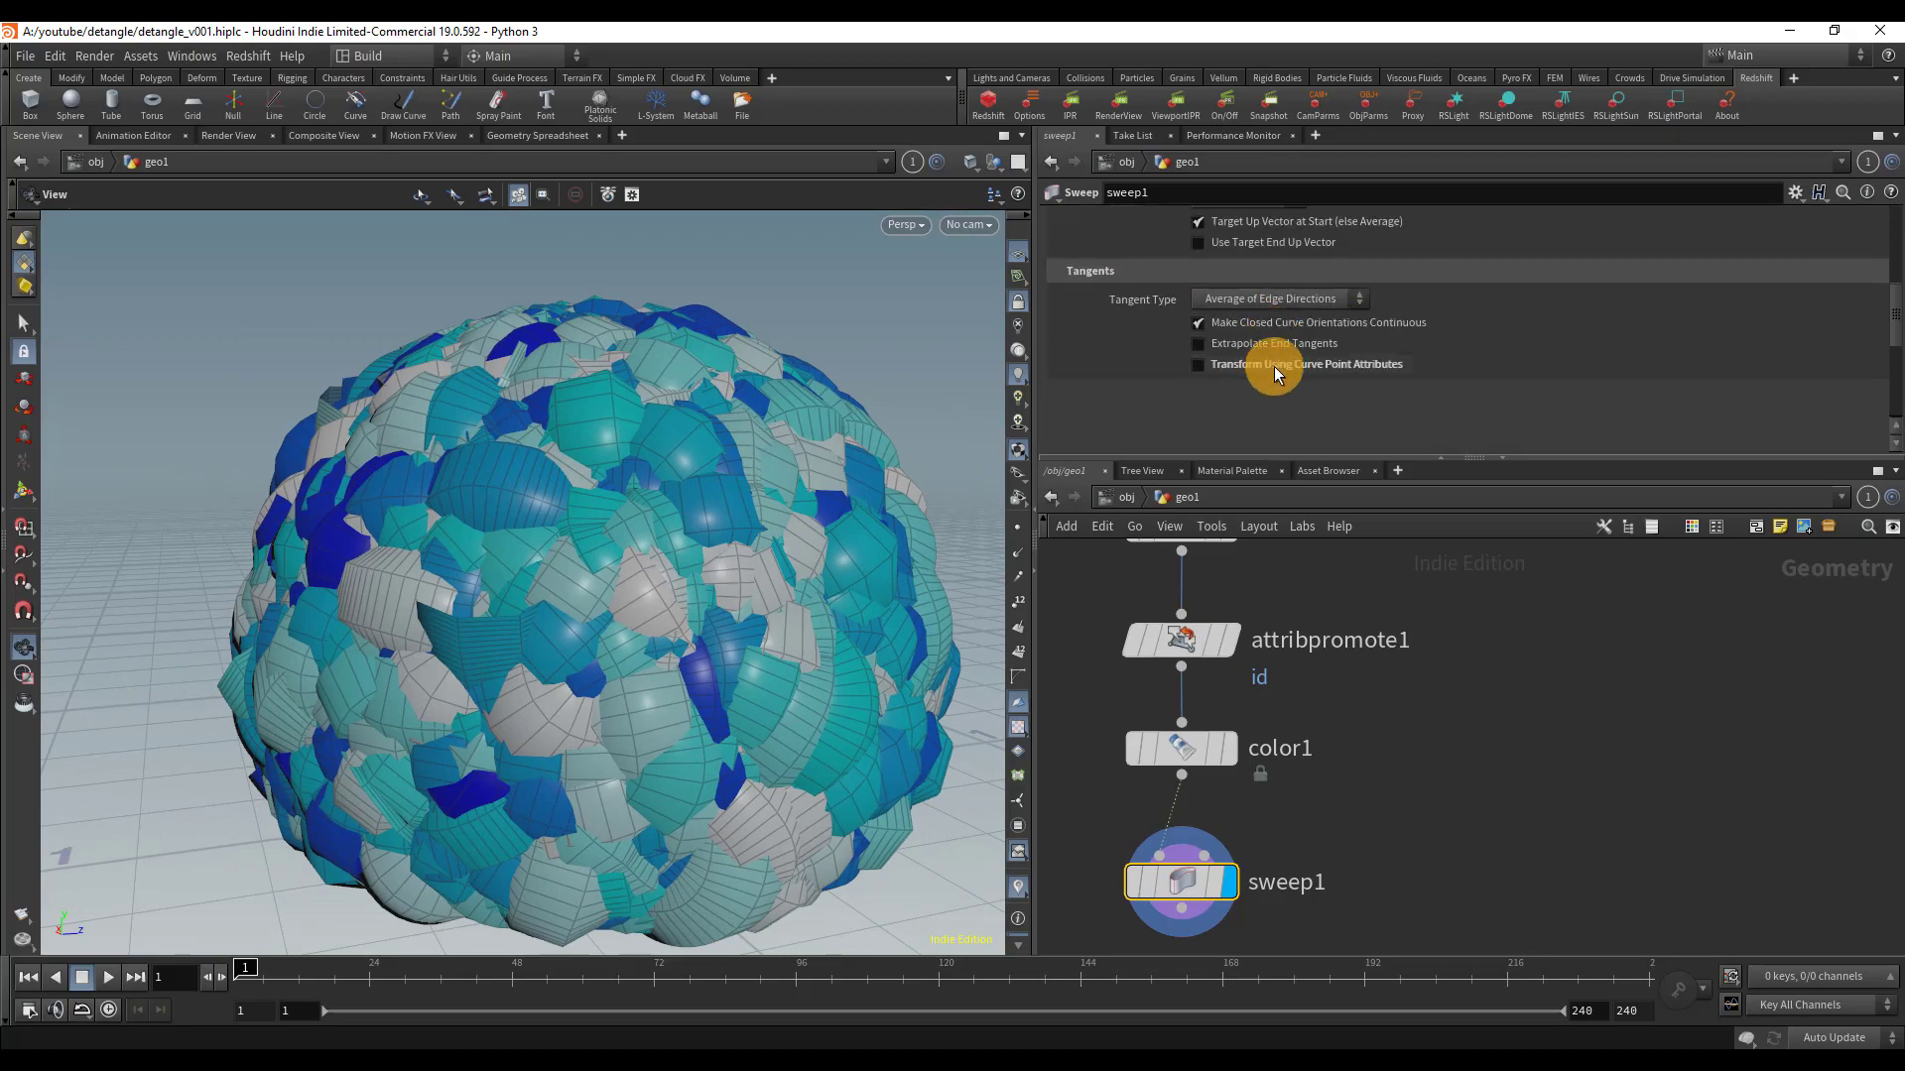
{"action": "left_click", "coordinate": [1274, 366]}
{"action": "scroll", "coordinate": [872, 539], "scroll_direction": "up", "scroll_amount": 5}
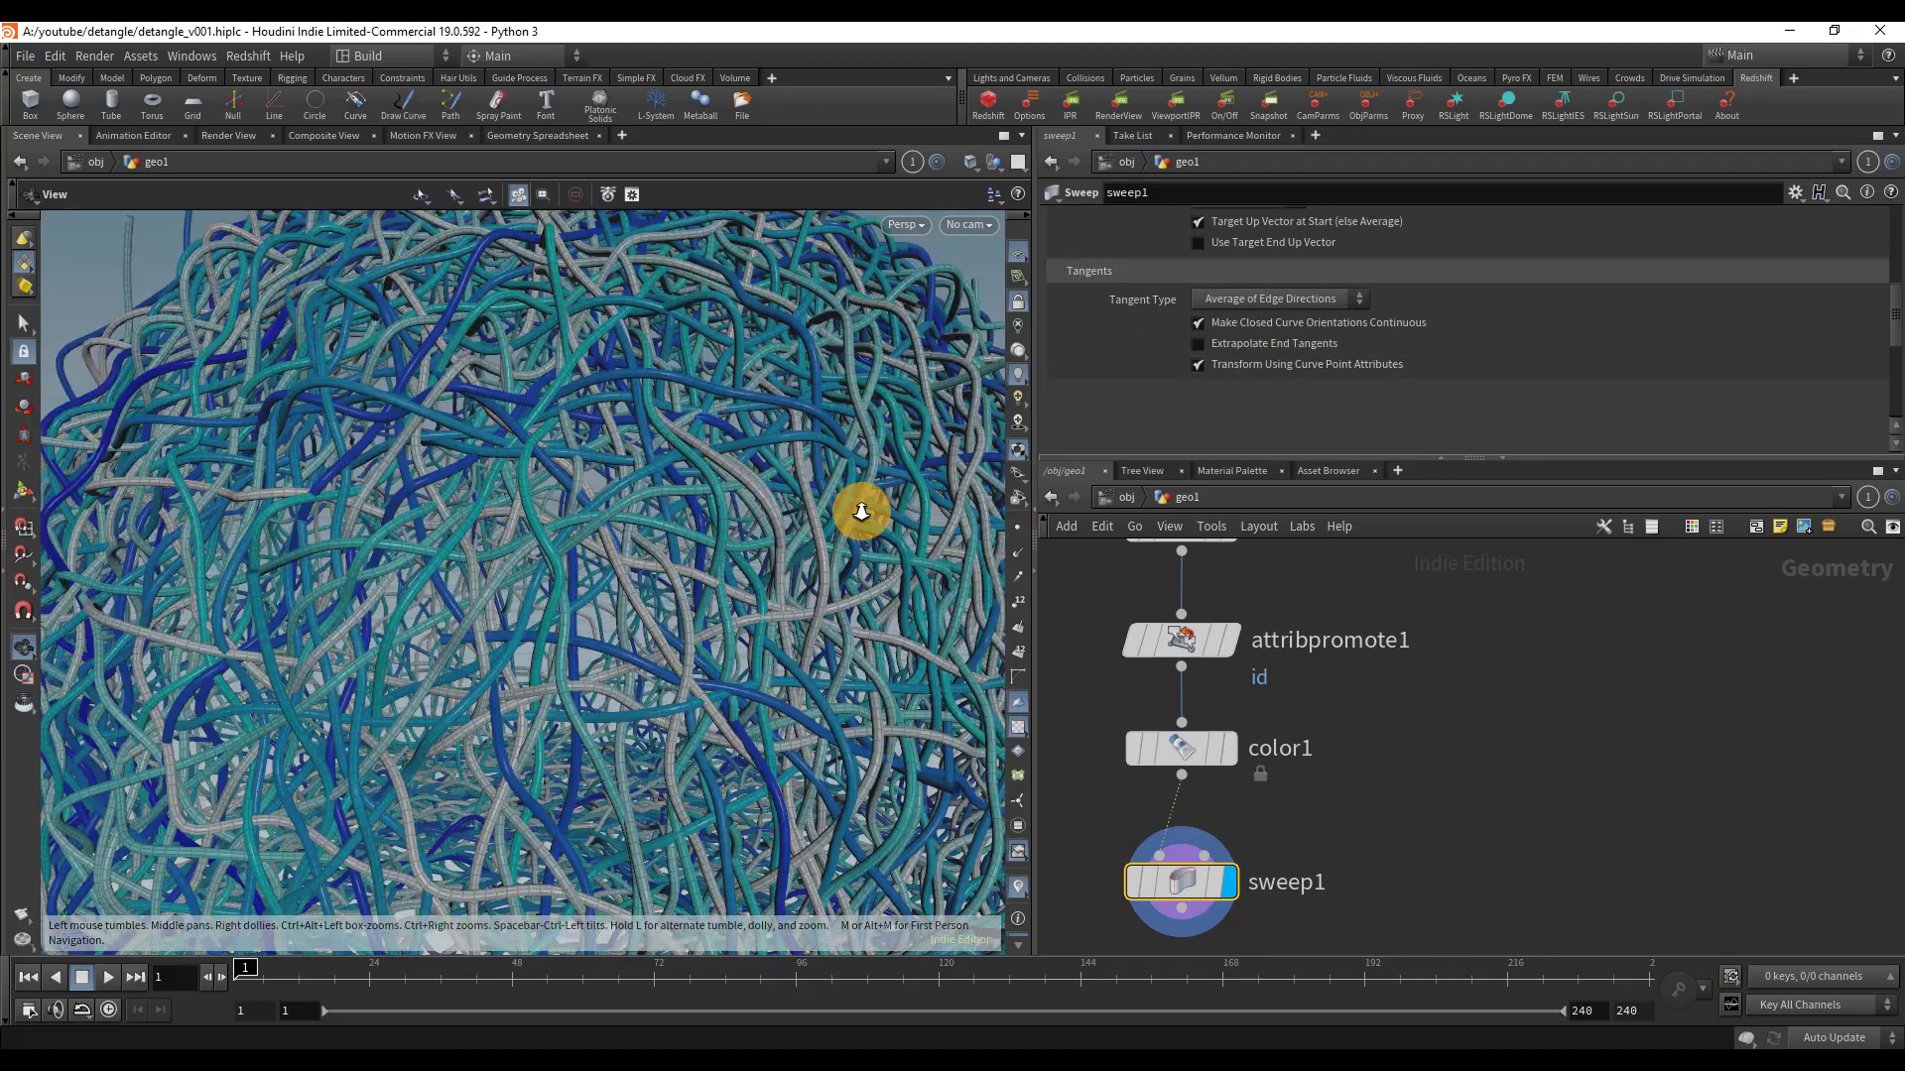
{"action": "left_click_drag", "start_coordinate": [861, 511], "coordinate": [731, 425]}
{"action": "left_click", "coordinate": [1278, 365]}
{"action": "scroll", "coordinate": [1395, 325], "scroll_direction": "up", "scroll_amount": 5}
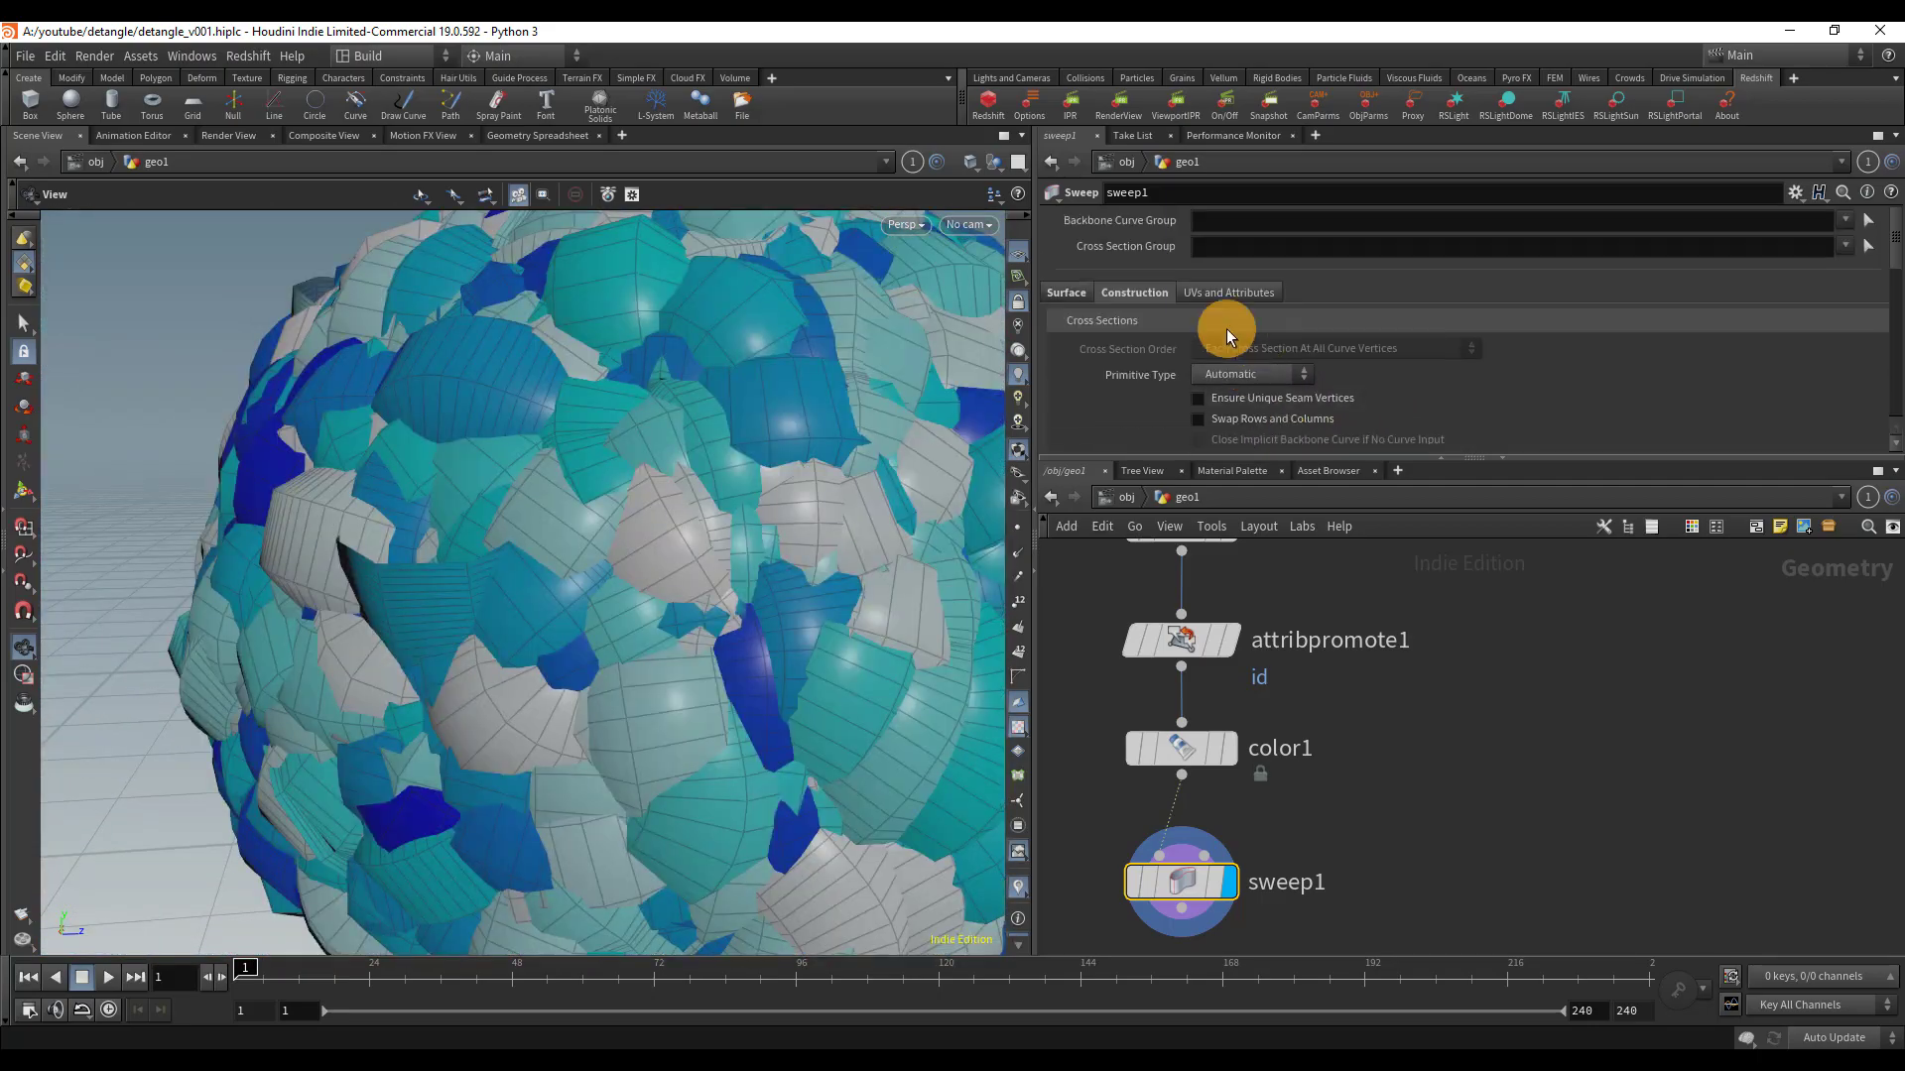
- Set the Radius of the sweep1 round tubes to 0.002
{"action": "left_click", "coordinate": [1066, 293]}
{"action": "left_click_drag", "start_coordinate": [1298, 400], "coordinate": [1255, 402]}
{"action": "right_click_drag", "start_coordinate": [680, 502], "coordinate": [591, 481]}
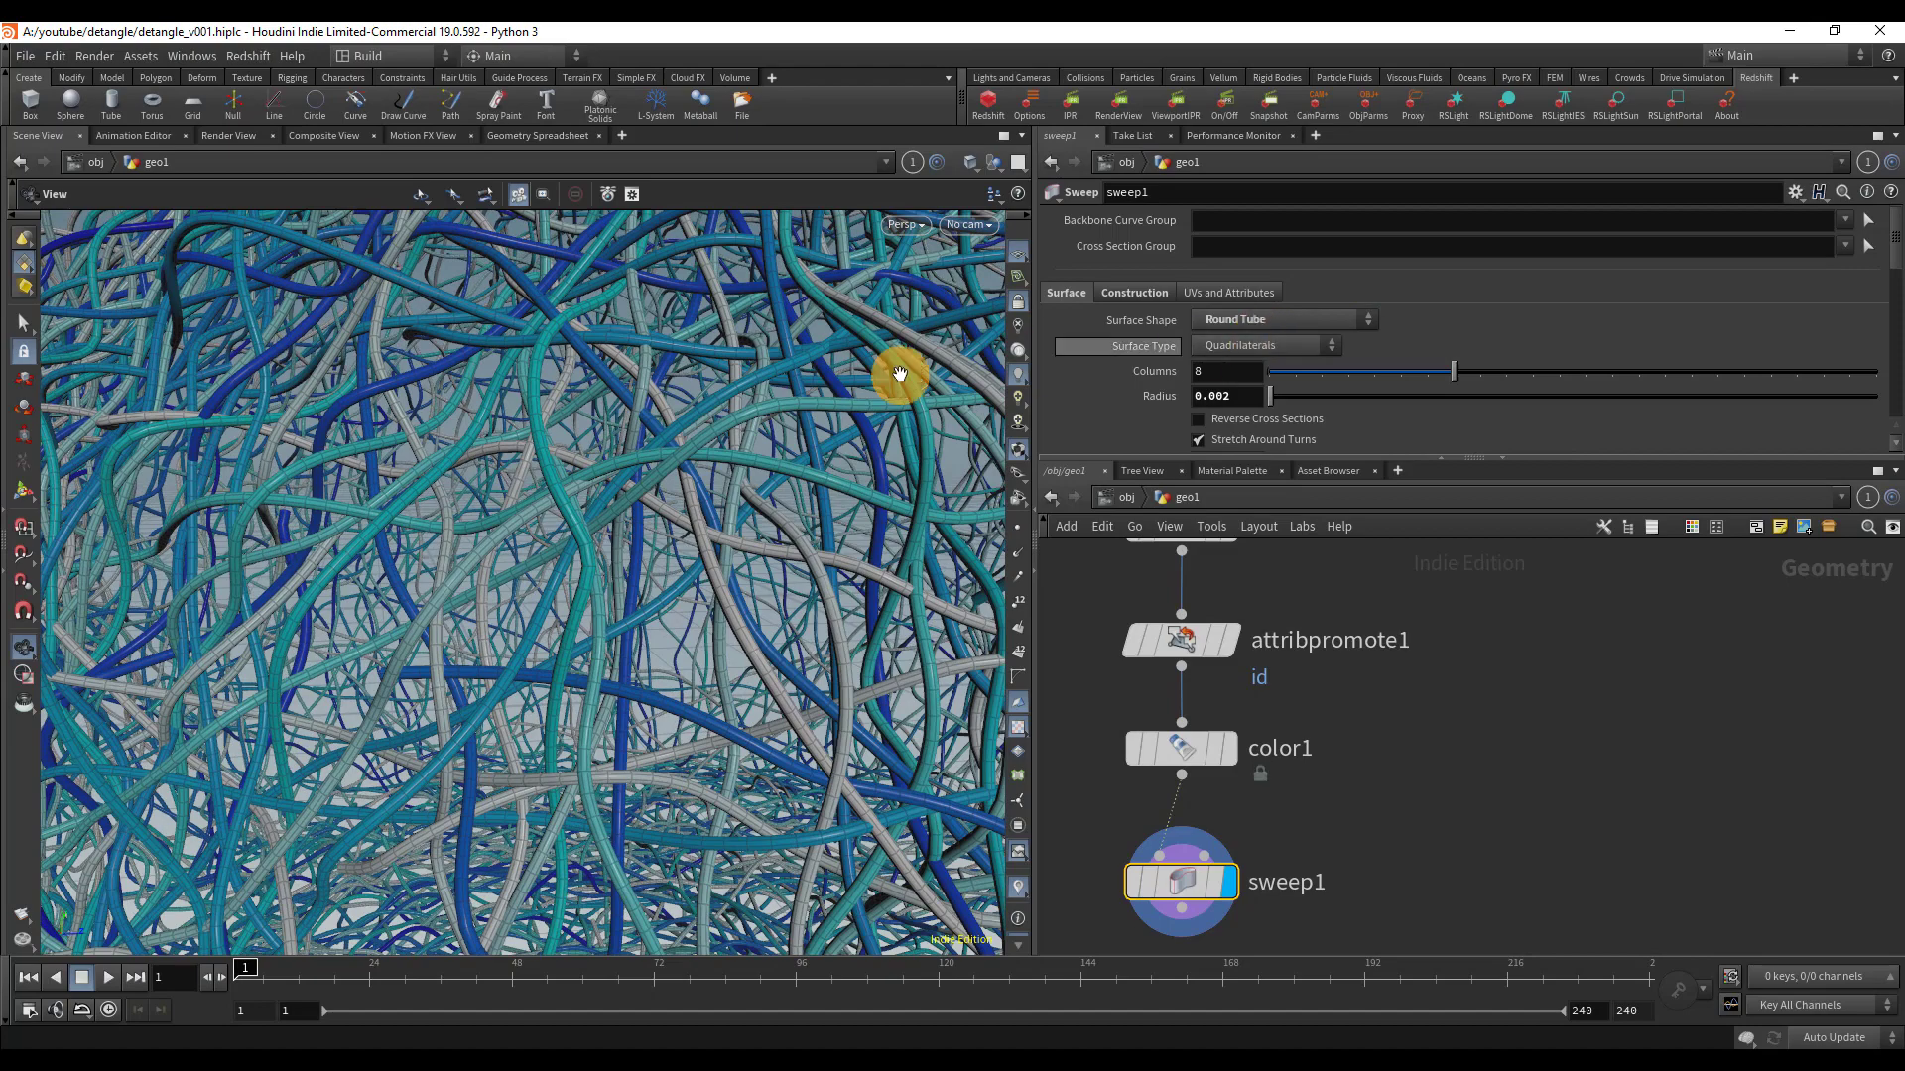
- Set sweep1's End Cap Type to Single Polygon and frame the whole dome of tubes
{"action": "scroll", "coordinate": [1286, 437], "scroll_direction": "down", "scroll_amount": 3}
{"action": "left_click", "coordinate": [1277, 389]}
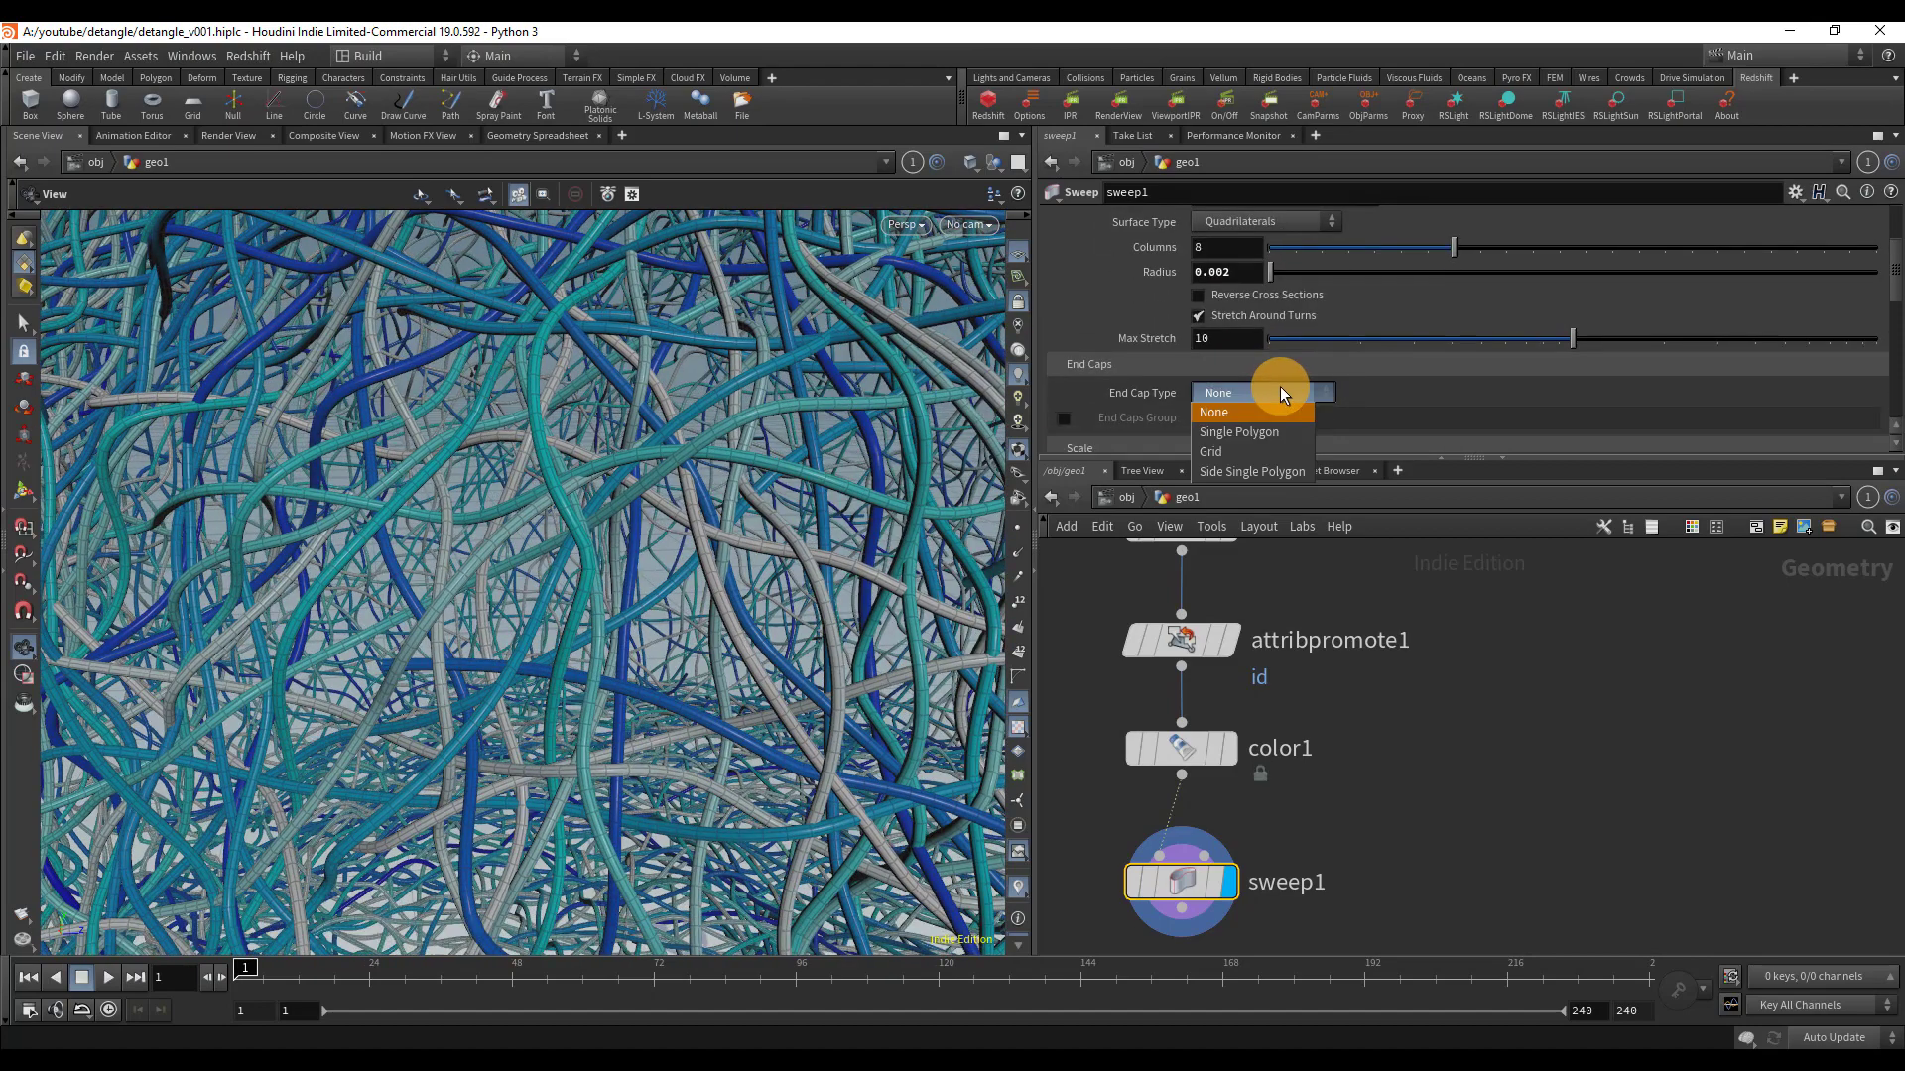
{"action": "left_click", "coordinate": [1268, 432]}
{"action": "right_click_drag", "start_coordinate": [264, 443], "coordinate": [660, 476]}
{"action": "key", "text": "g"}
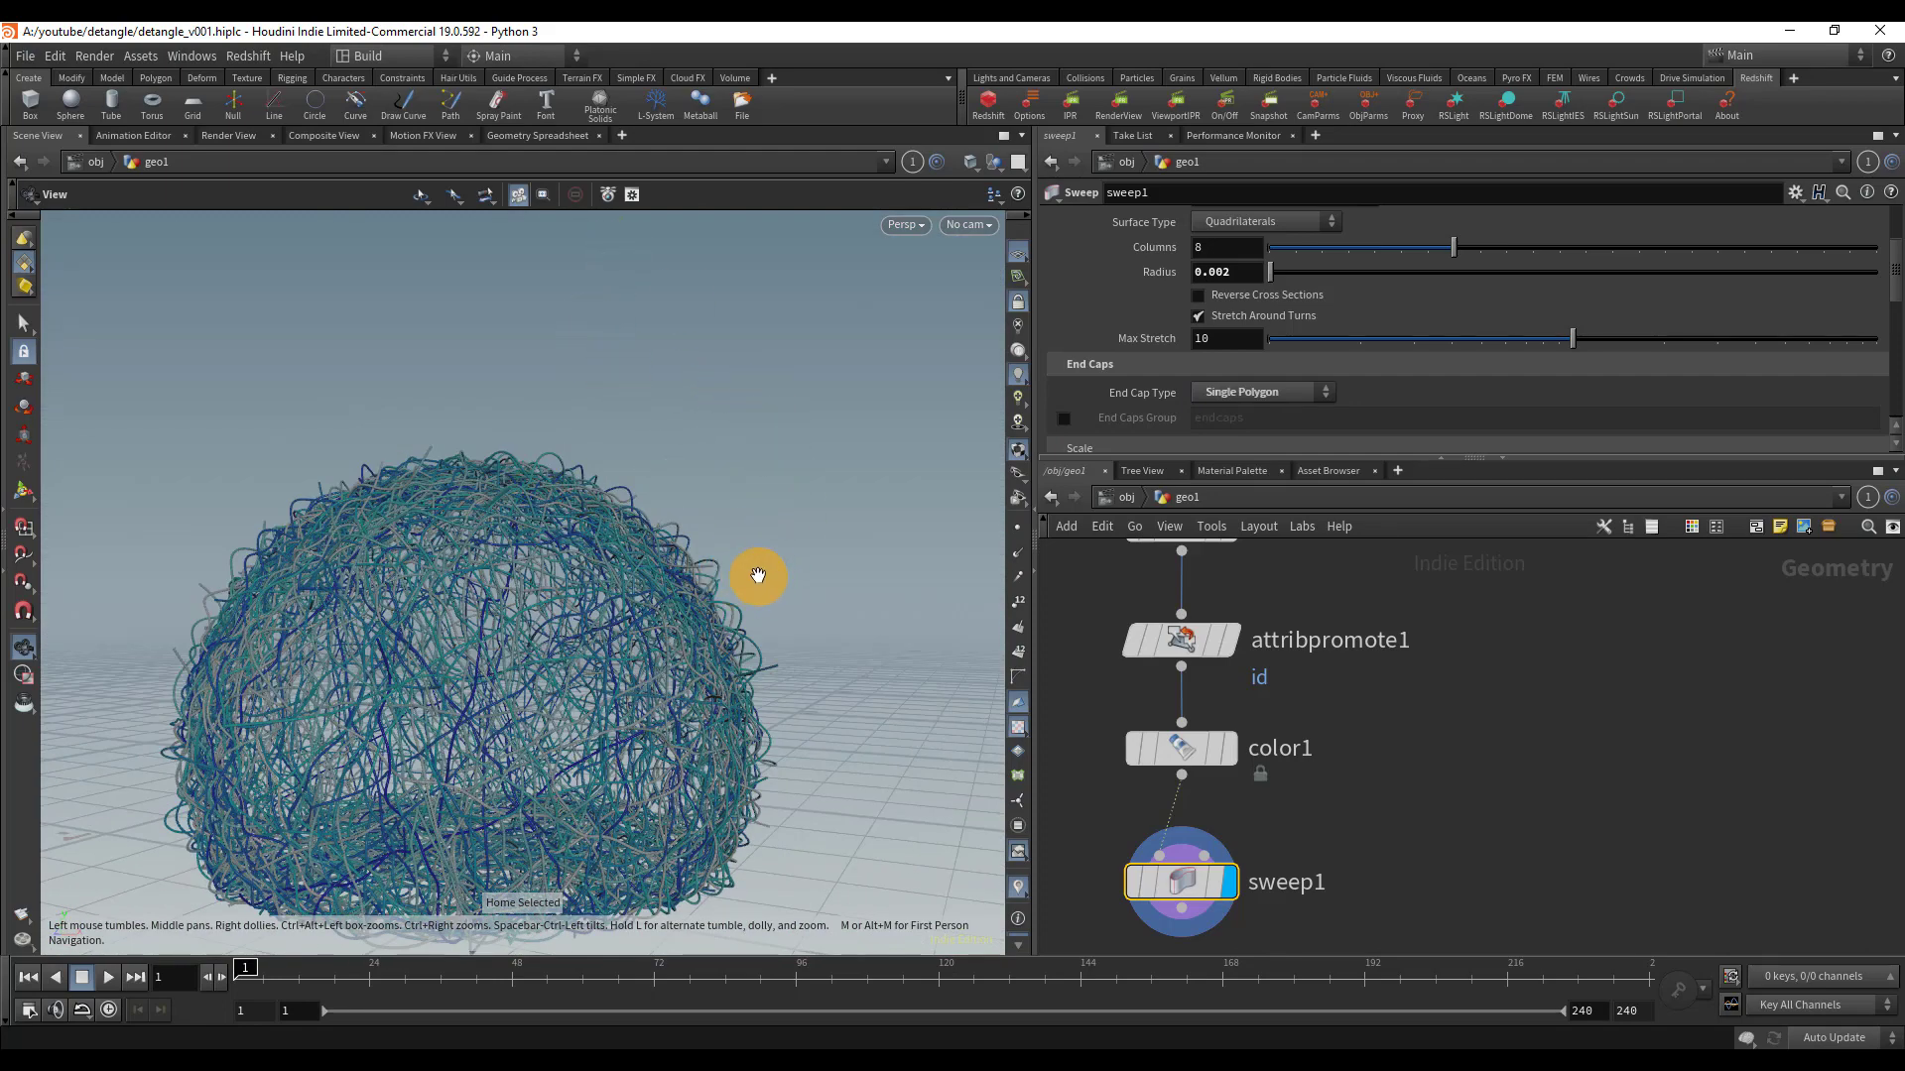
{"action": "left_click_drag", "start_coordinate": [595, 625], "coordinate": [717, 607]}
- Display the color1 node instead of the sweep and set scatter1's Force Total Count to 1000
{"action": "scroll", "coordinate": [1500, 734], "scroll_direction": "down", "scroll_amount": 5}
{"action": "middle_click_drag", "start_coordinate": [1500, 734], "coordinate": [1474, 872]}
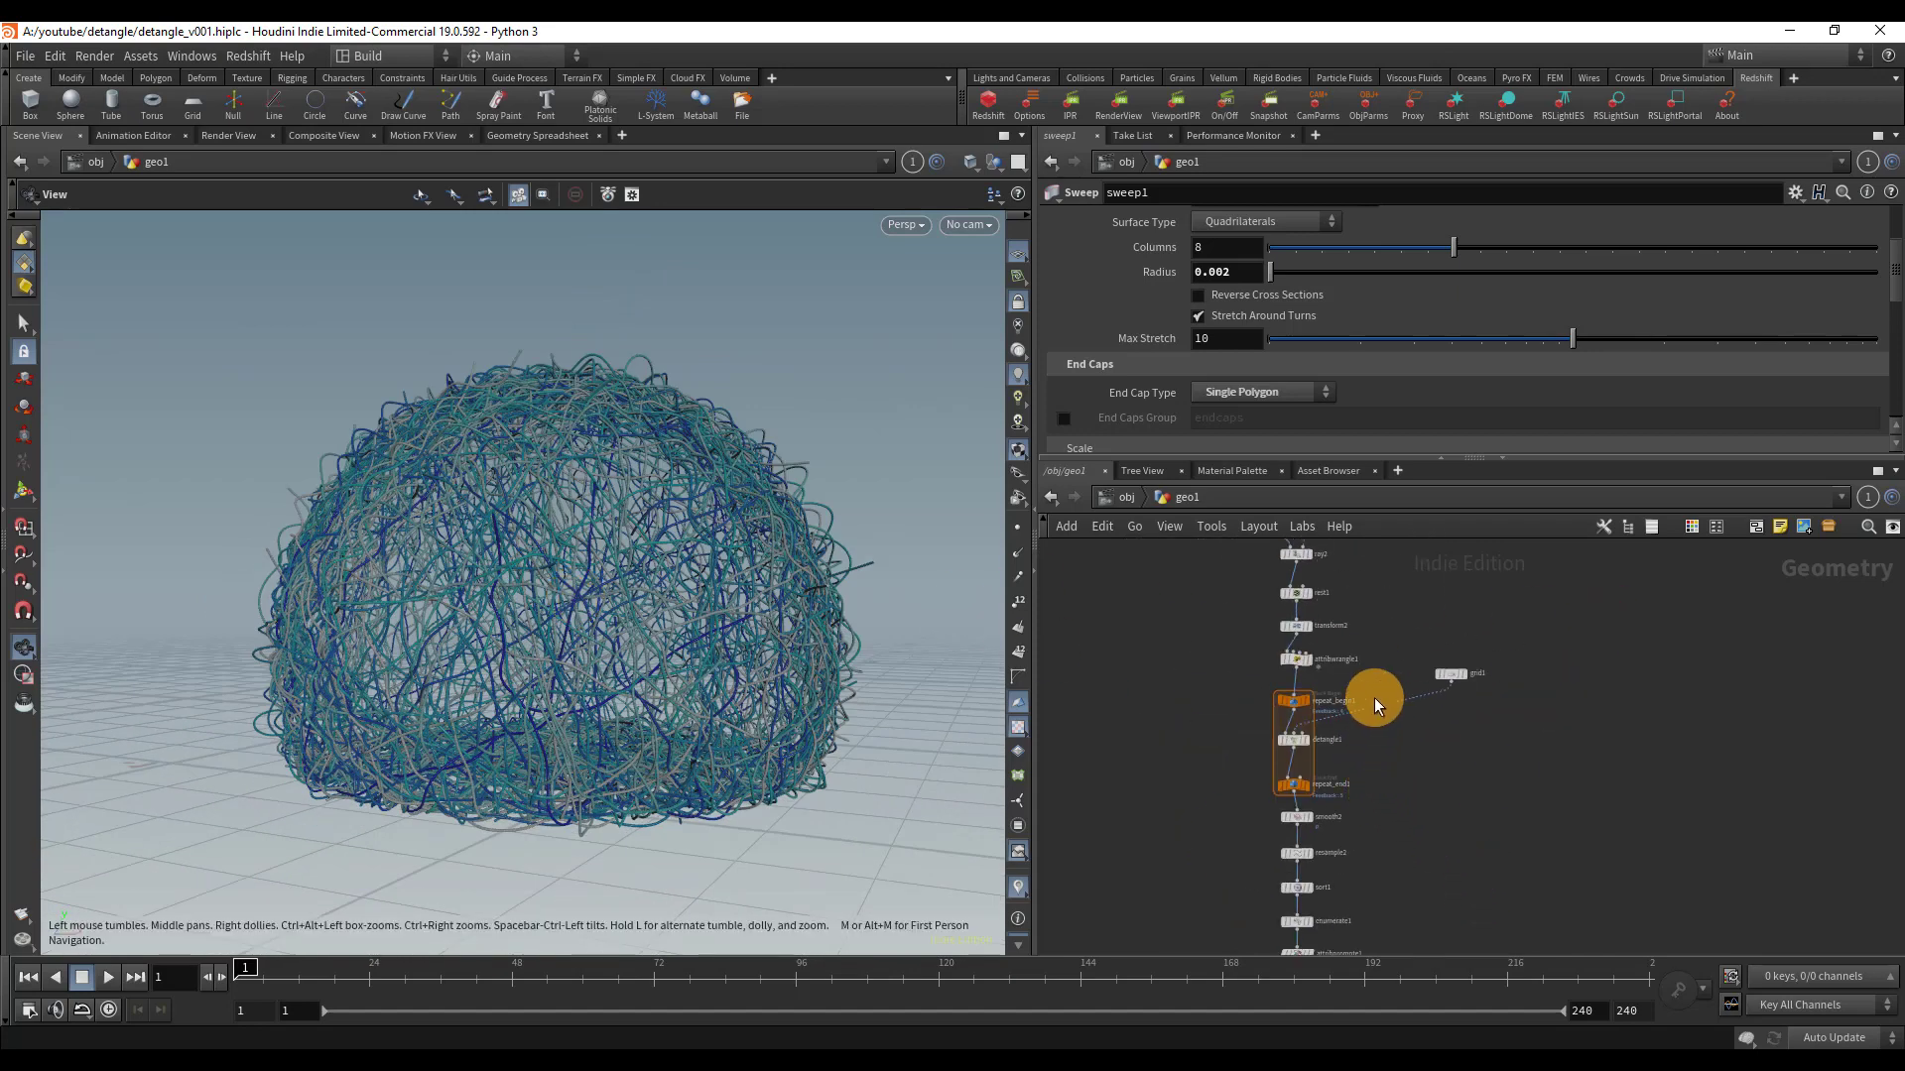
{"action": "middle_click_drag", "start_coordinate": [1373, 699], "coordinate": [1449, 880]}
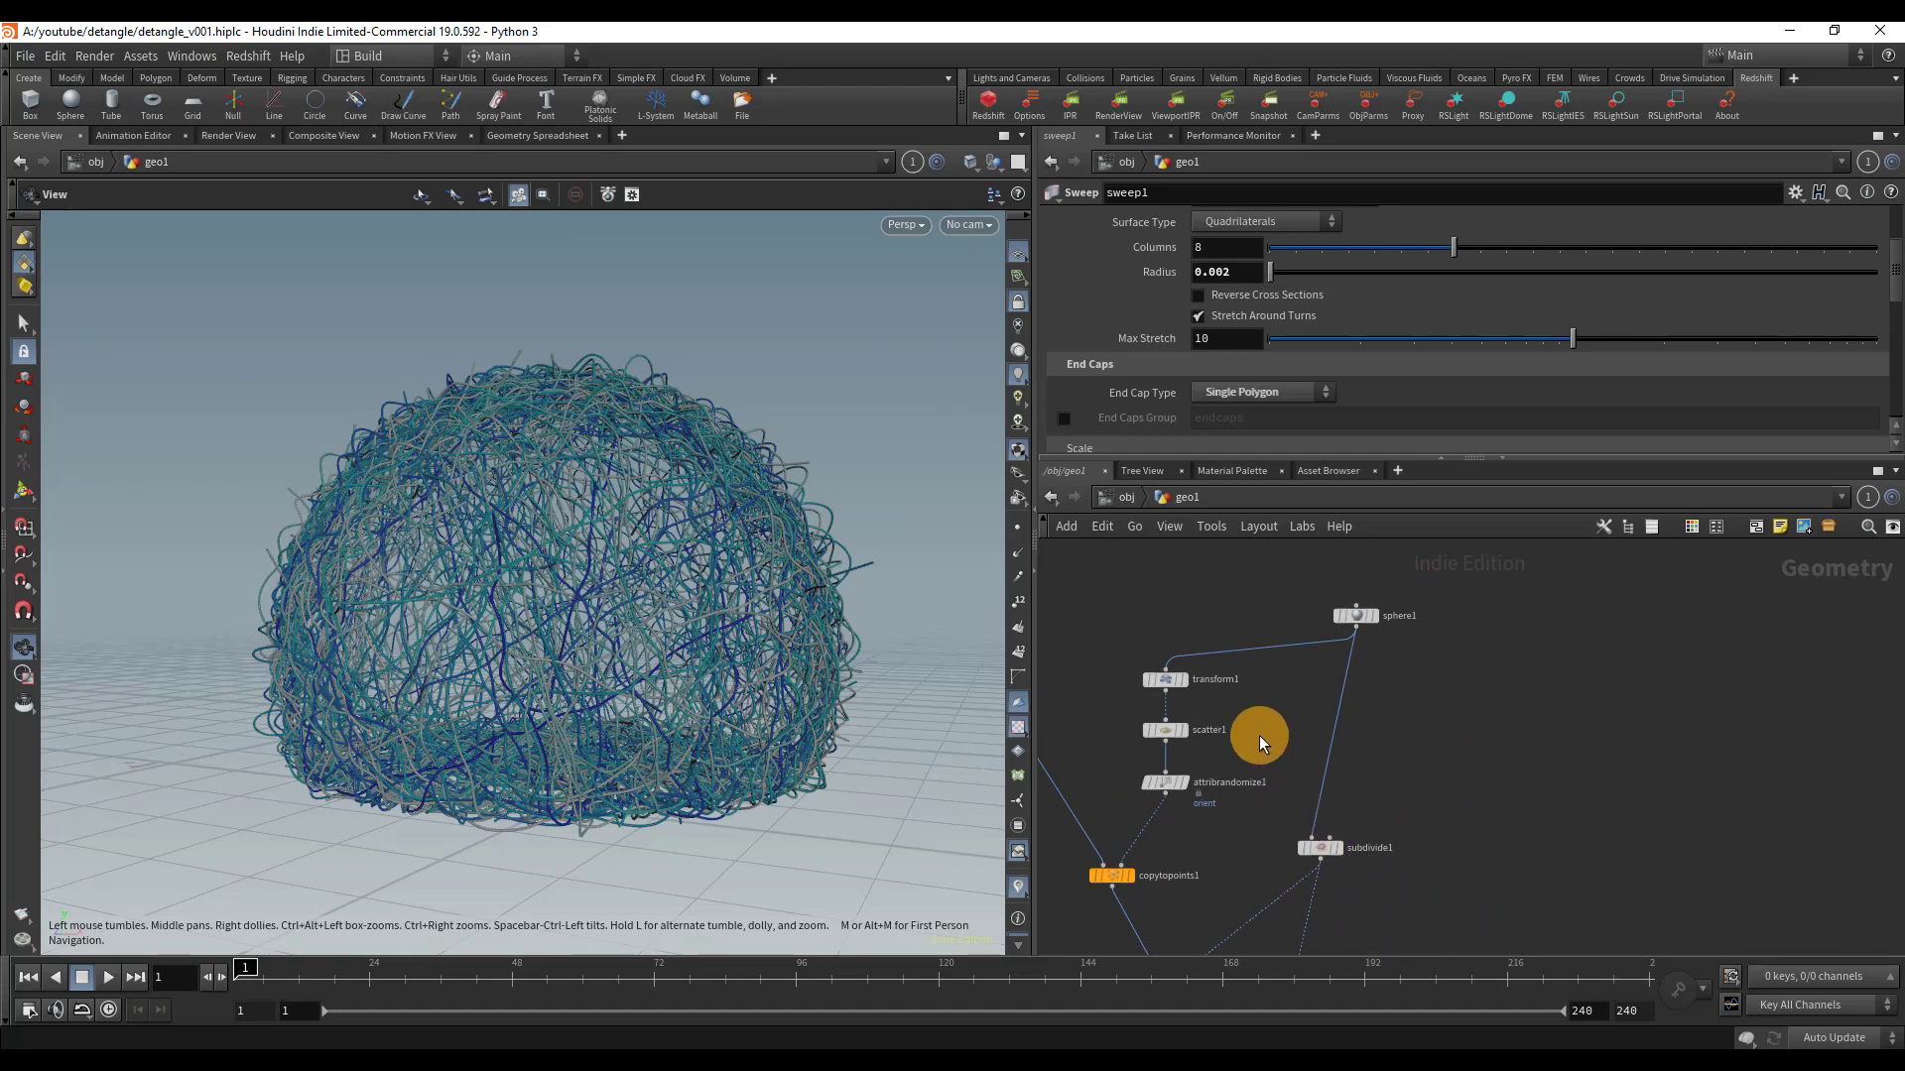
{"action": "left_click_drag", "start_coordinate": [1128, 742], "coordinate": [1128, 742]}
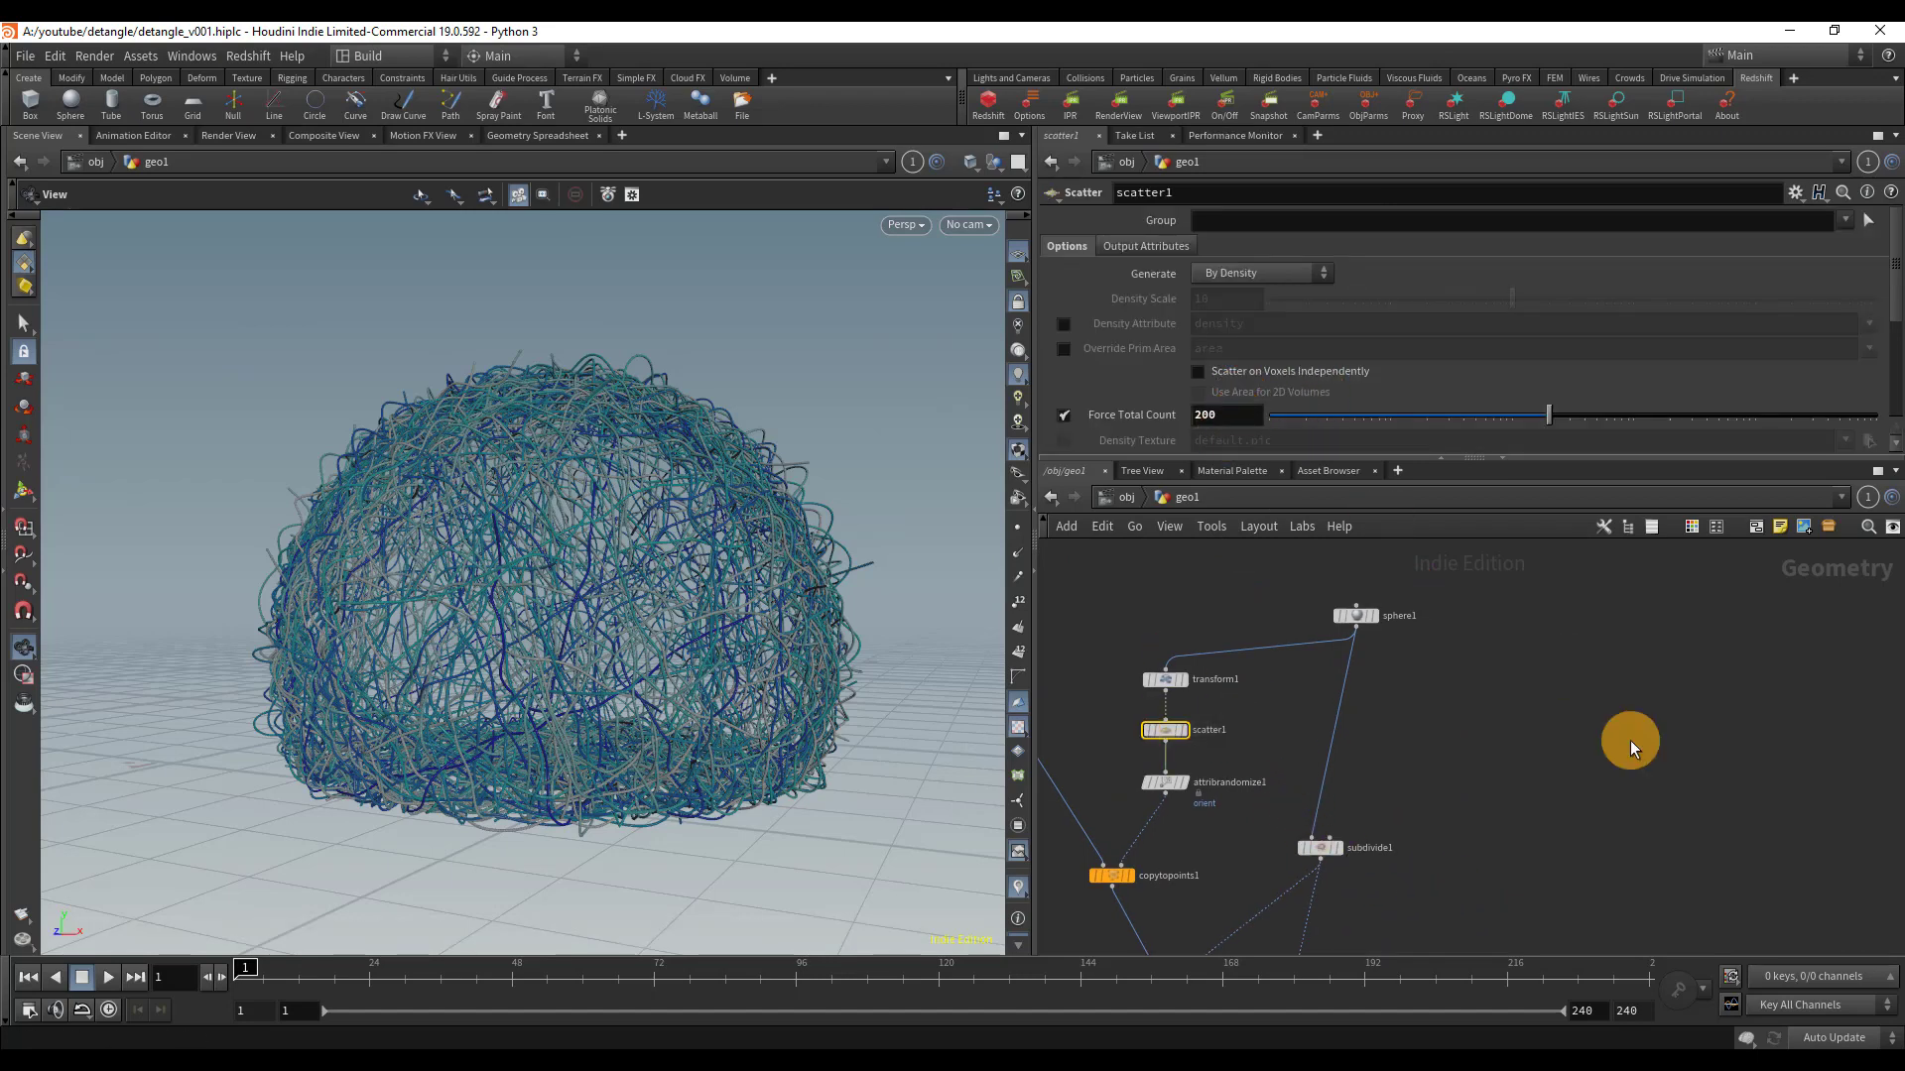
{"action": "middle_click_drag", "start_coordinate": [1629, 740], "coordinate": [1337, 730]}
{"action": "left_click", "coordinate": [1305, 665]}
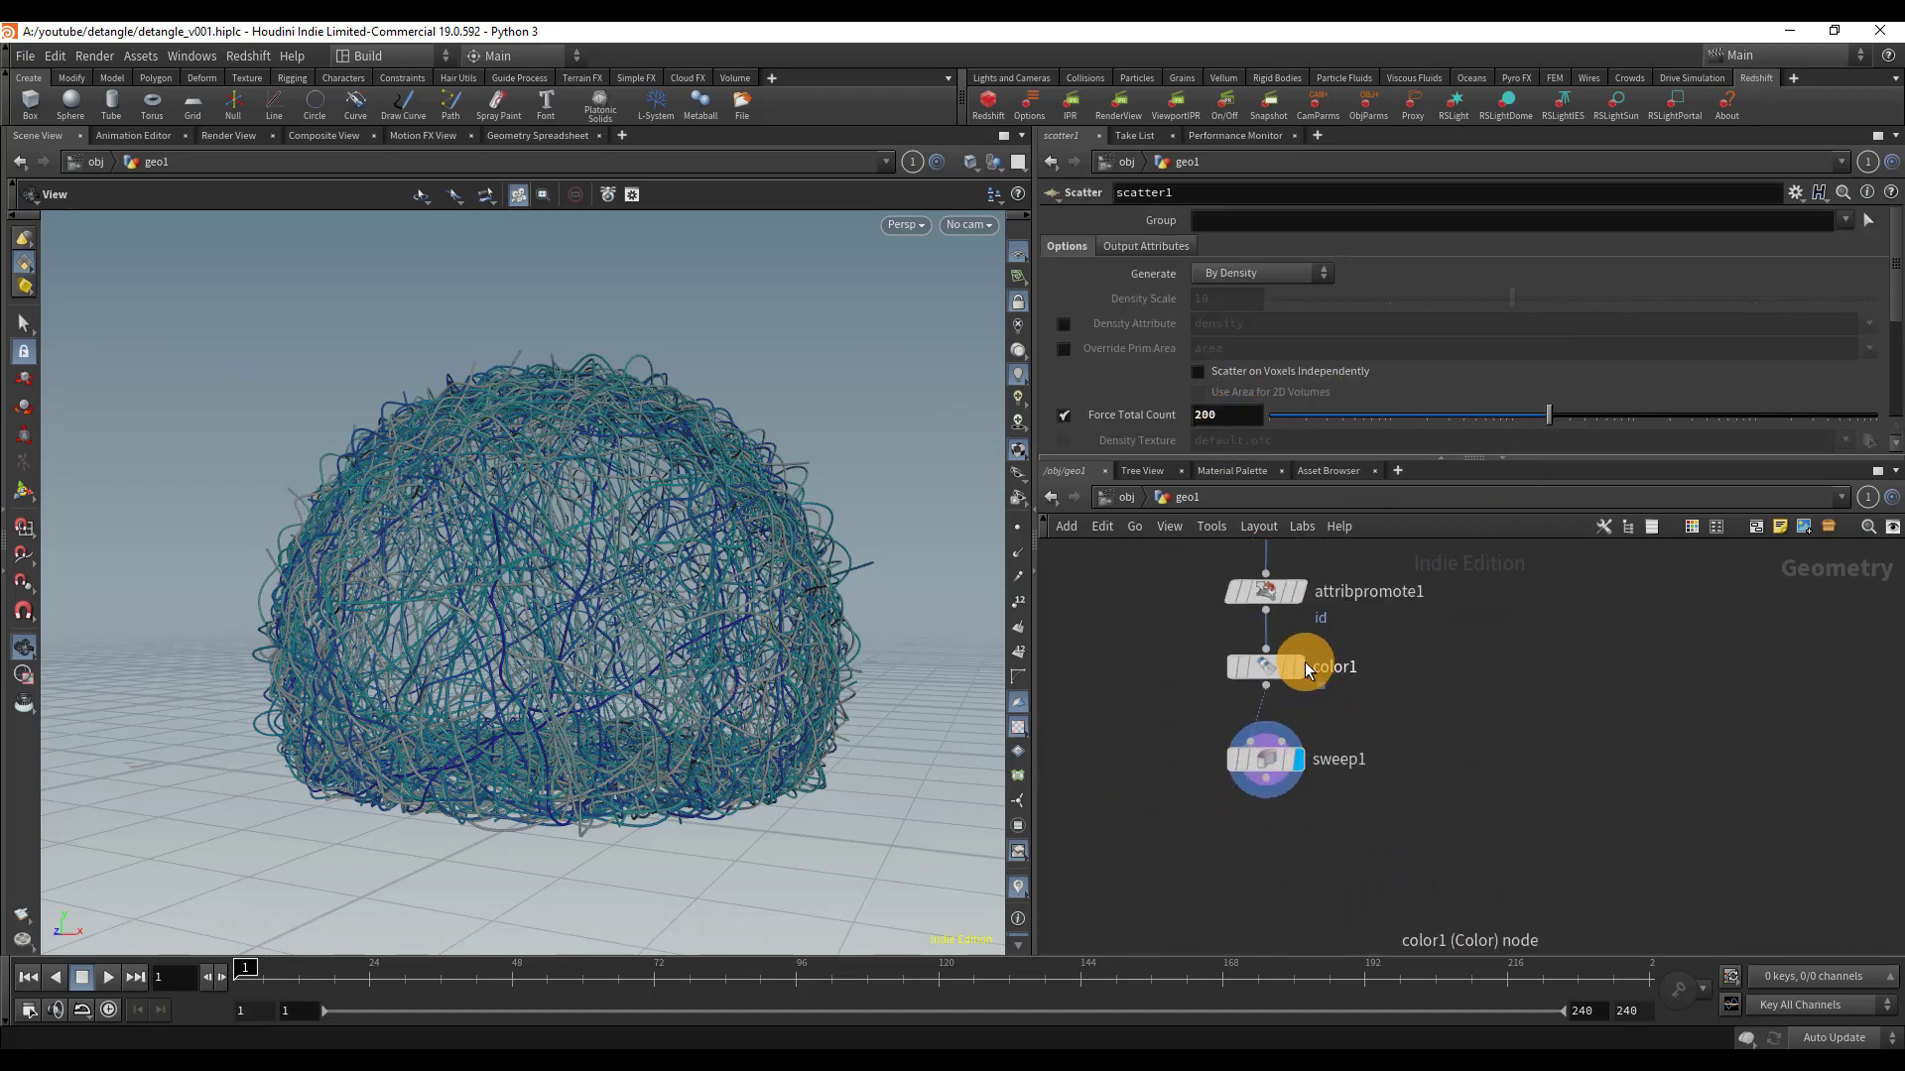
{"action": "right_click_drag", "start_coordinate": [1520, 550], "coordinate": [1372, 635]}
{"action": "left_click", "coordinate": [1227, 415]}
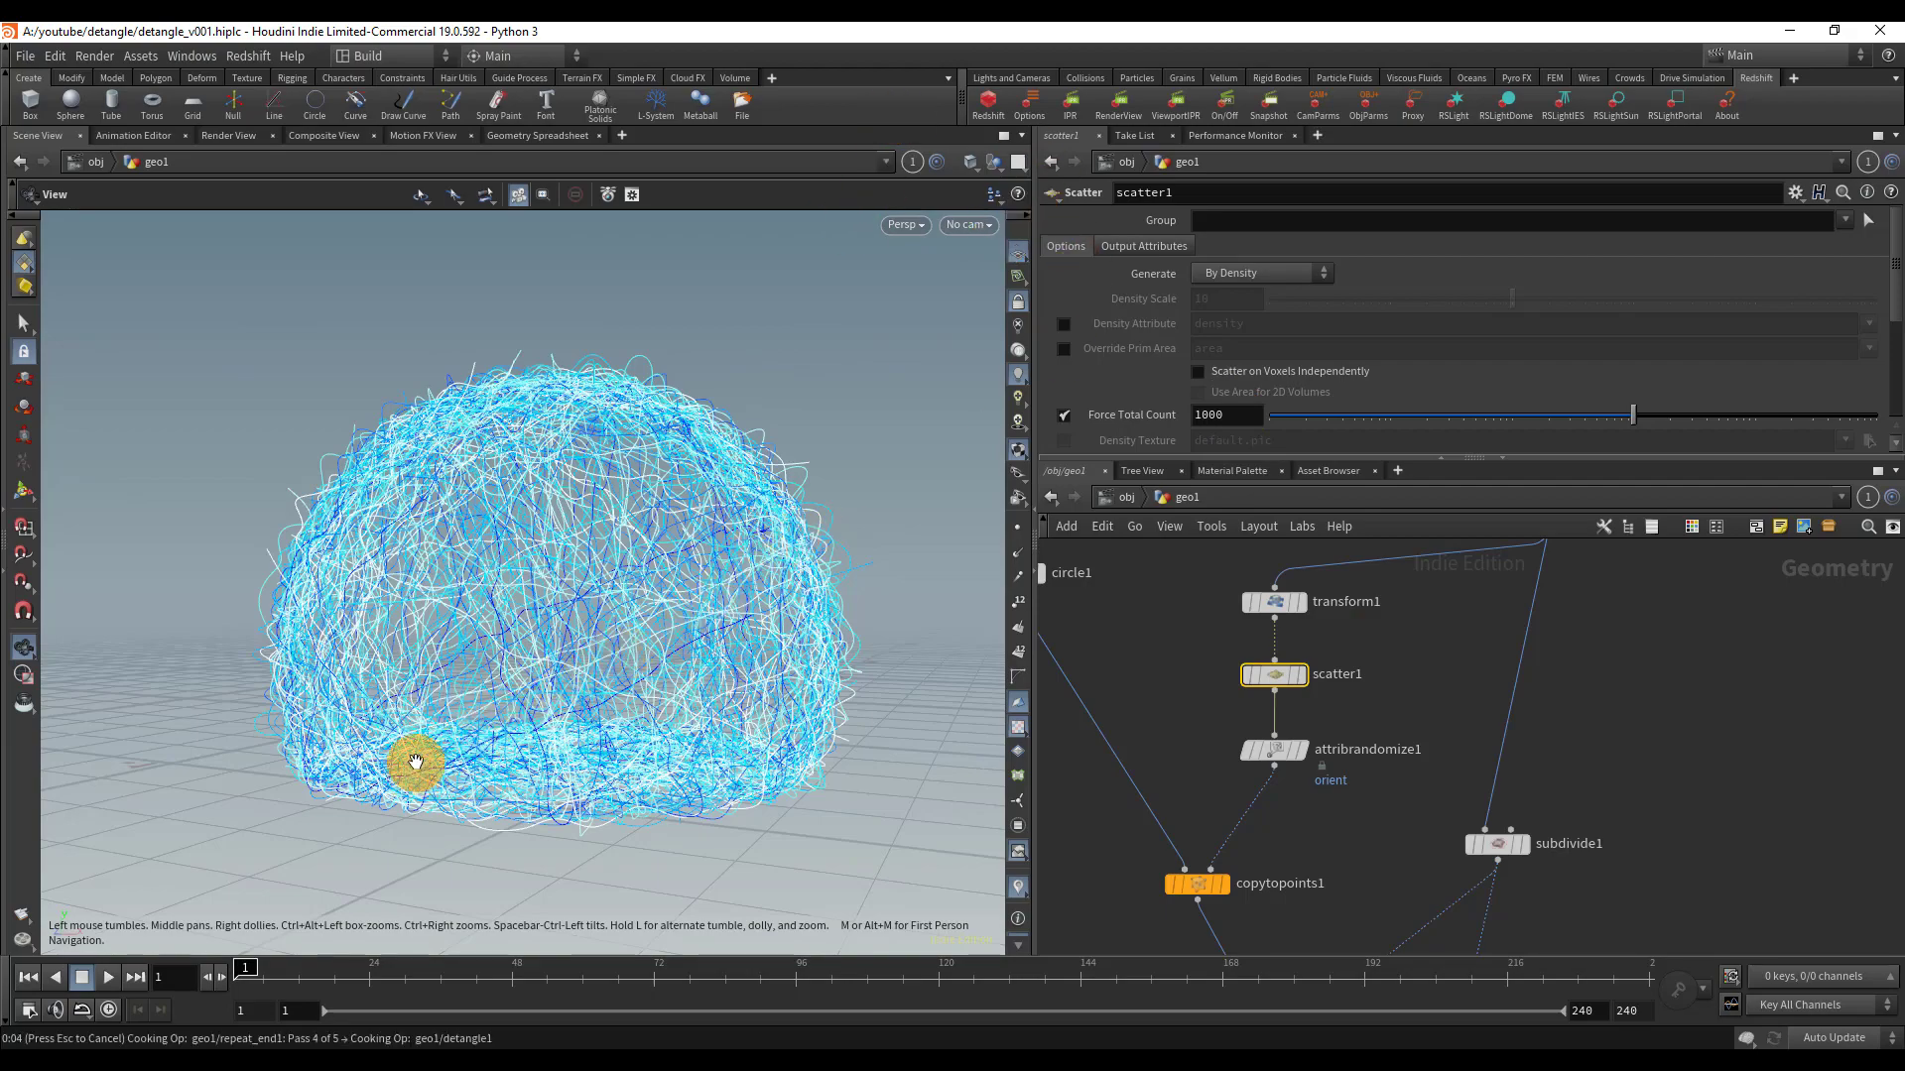
{"action": "scroll", "coordinate": [629, 599], "scroll_direction": "up", "scroll_amount": 8}
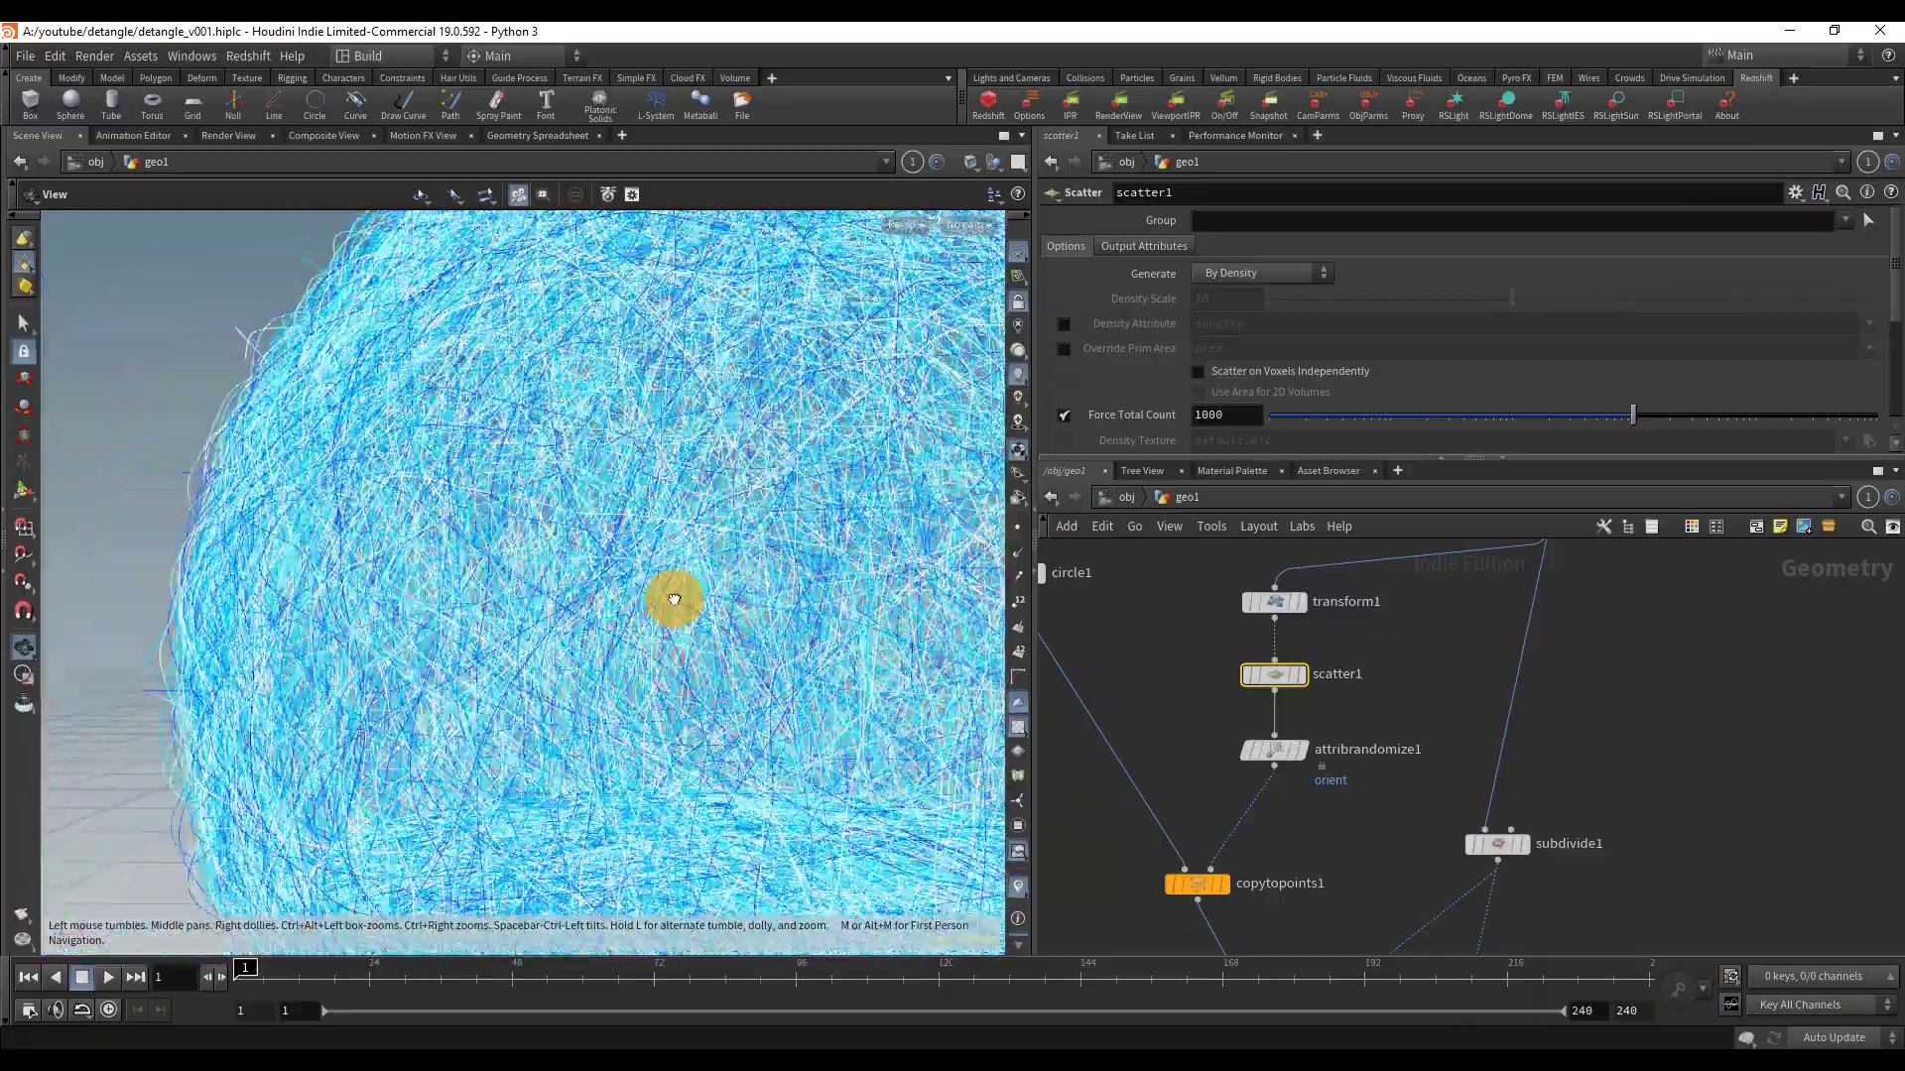
- Edit the f@pscale value in the VEX expression of attribwrangle1 above the feedback loop
{"action": "scroll", "coordinate": [1522, 553], "scroll_direction": "down", "scroll_amount": 10}
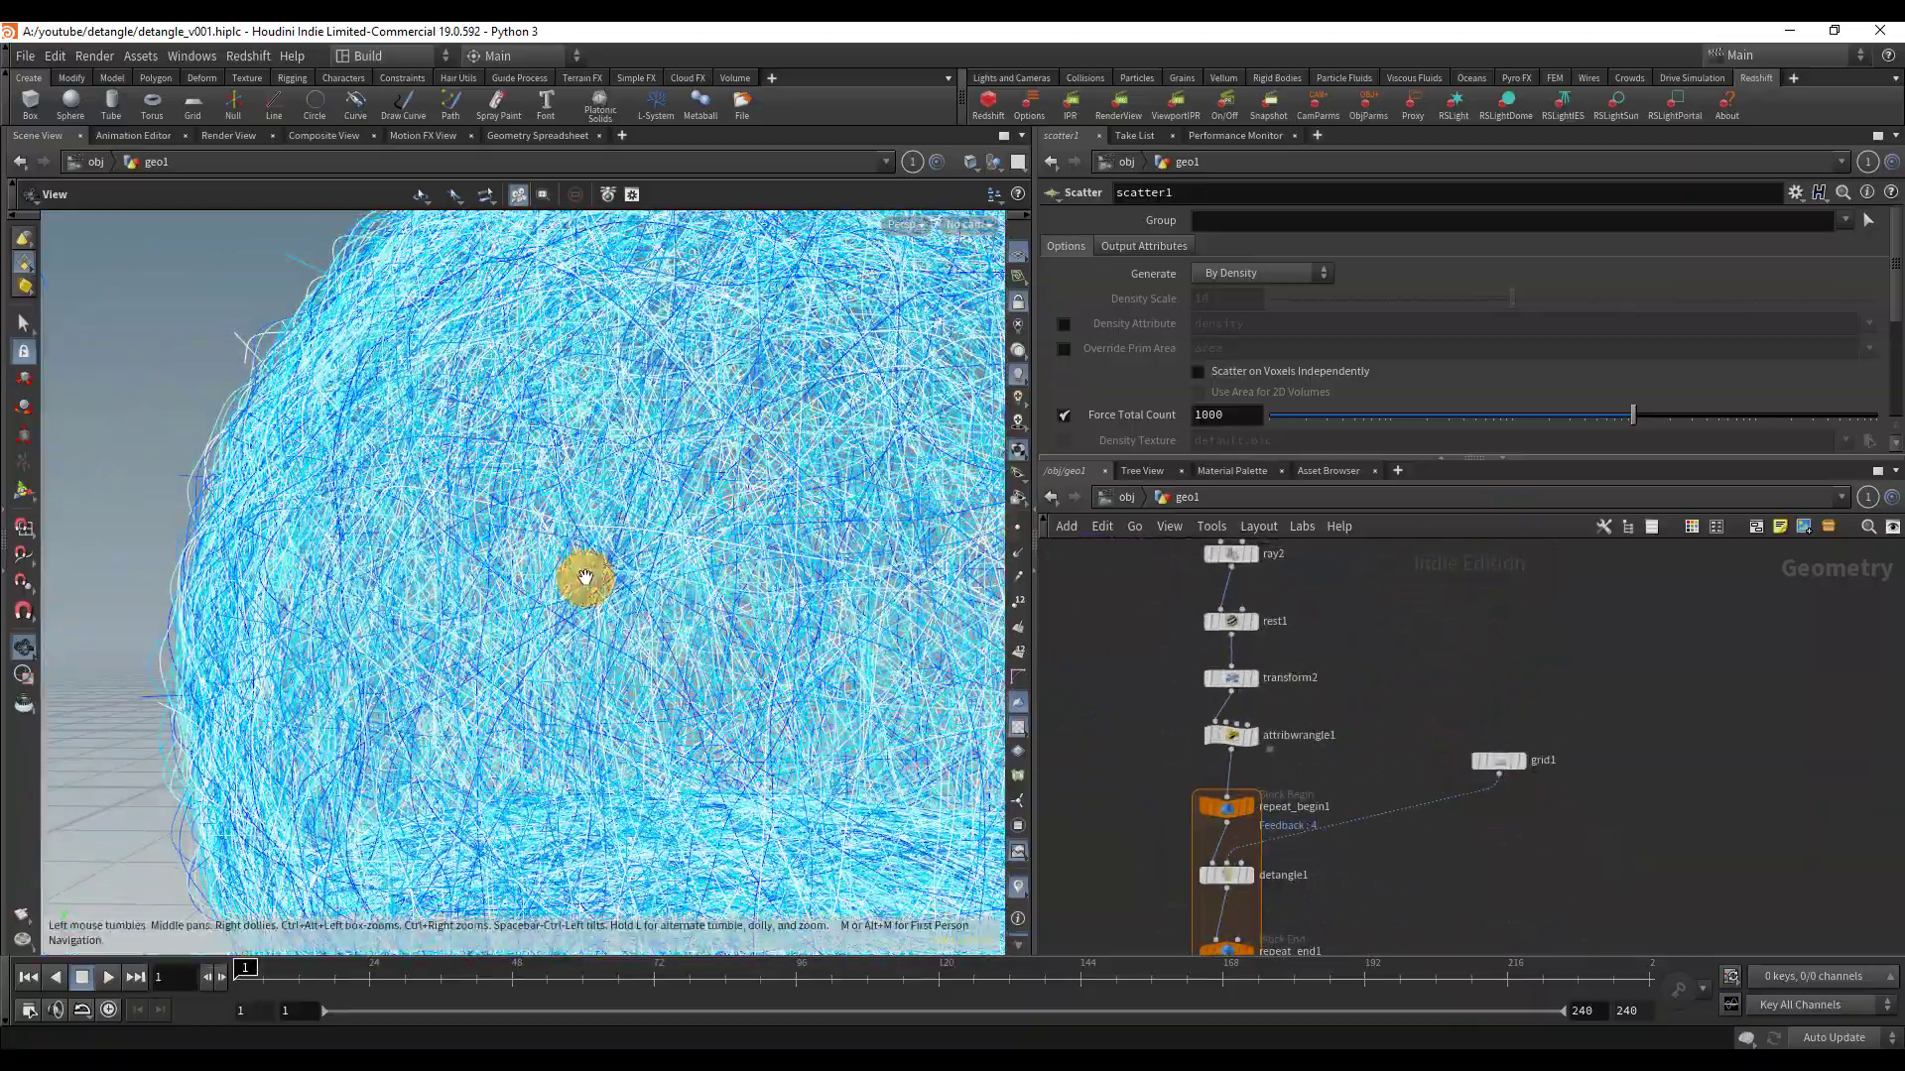
{"action": "left_click_drag", "start_coordinate": [585, 578], "coordinate": [757, 610]}
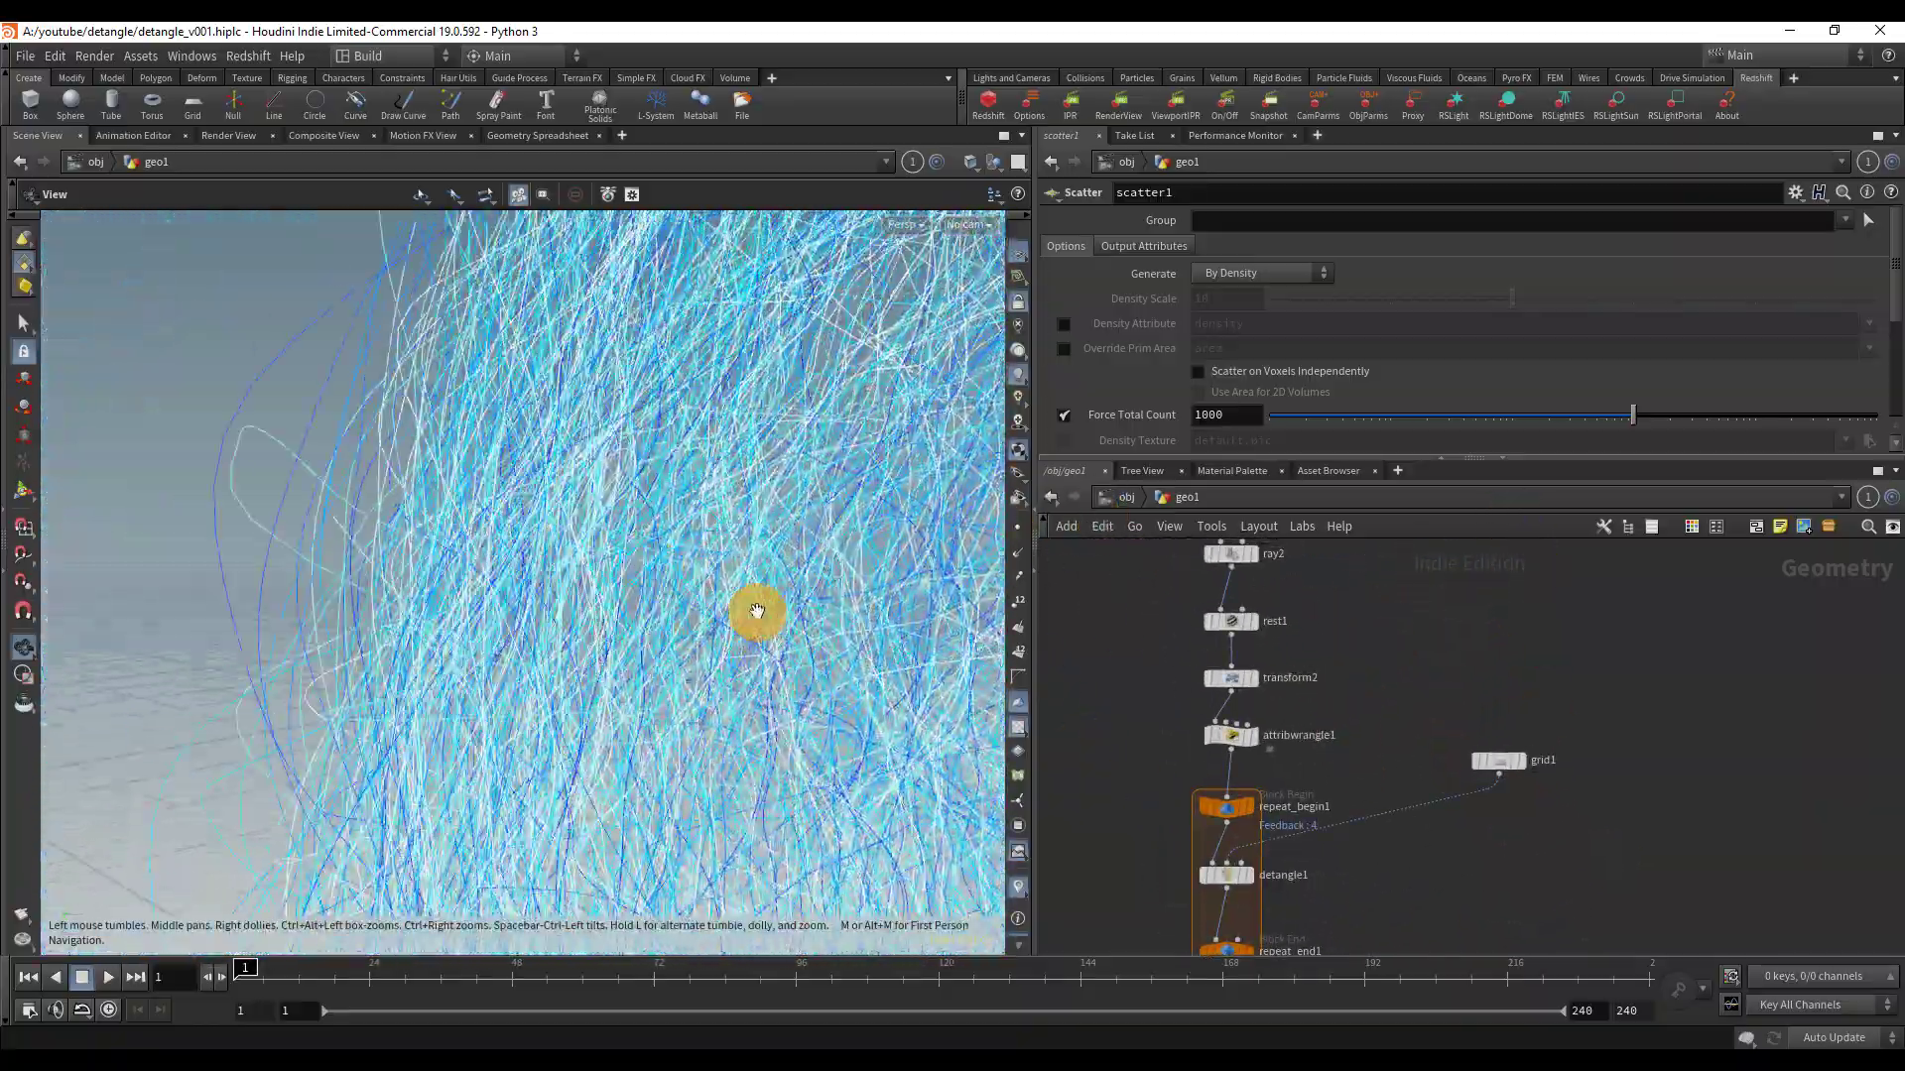
{"action": "left_click", "coordinate": [1230, 735]}
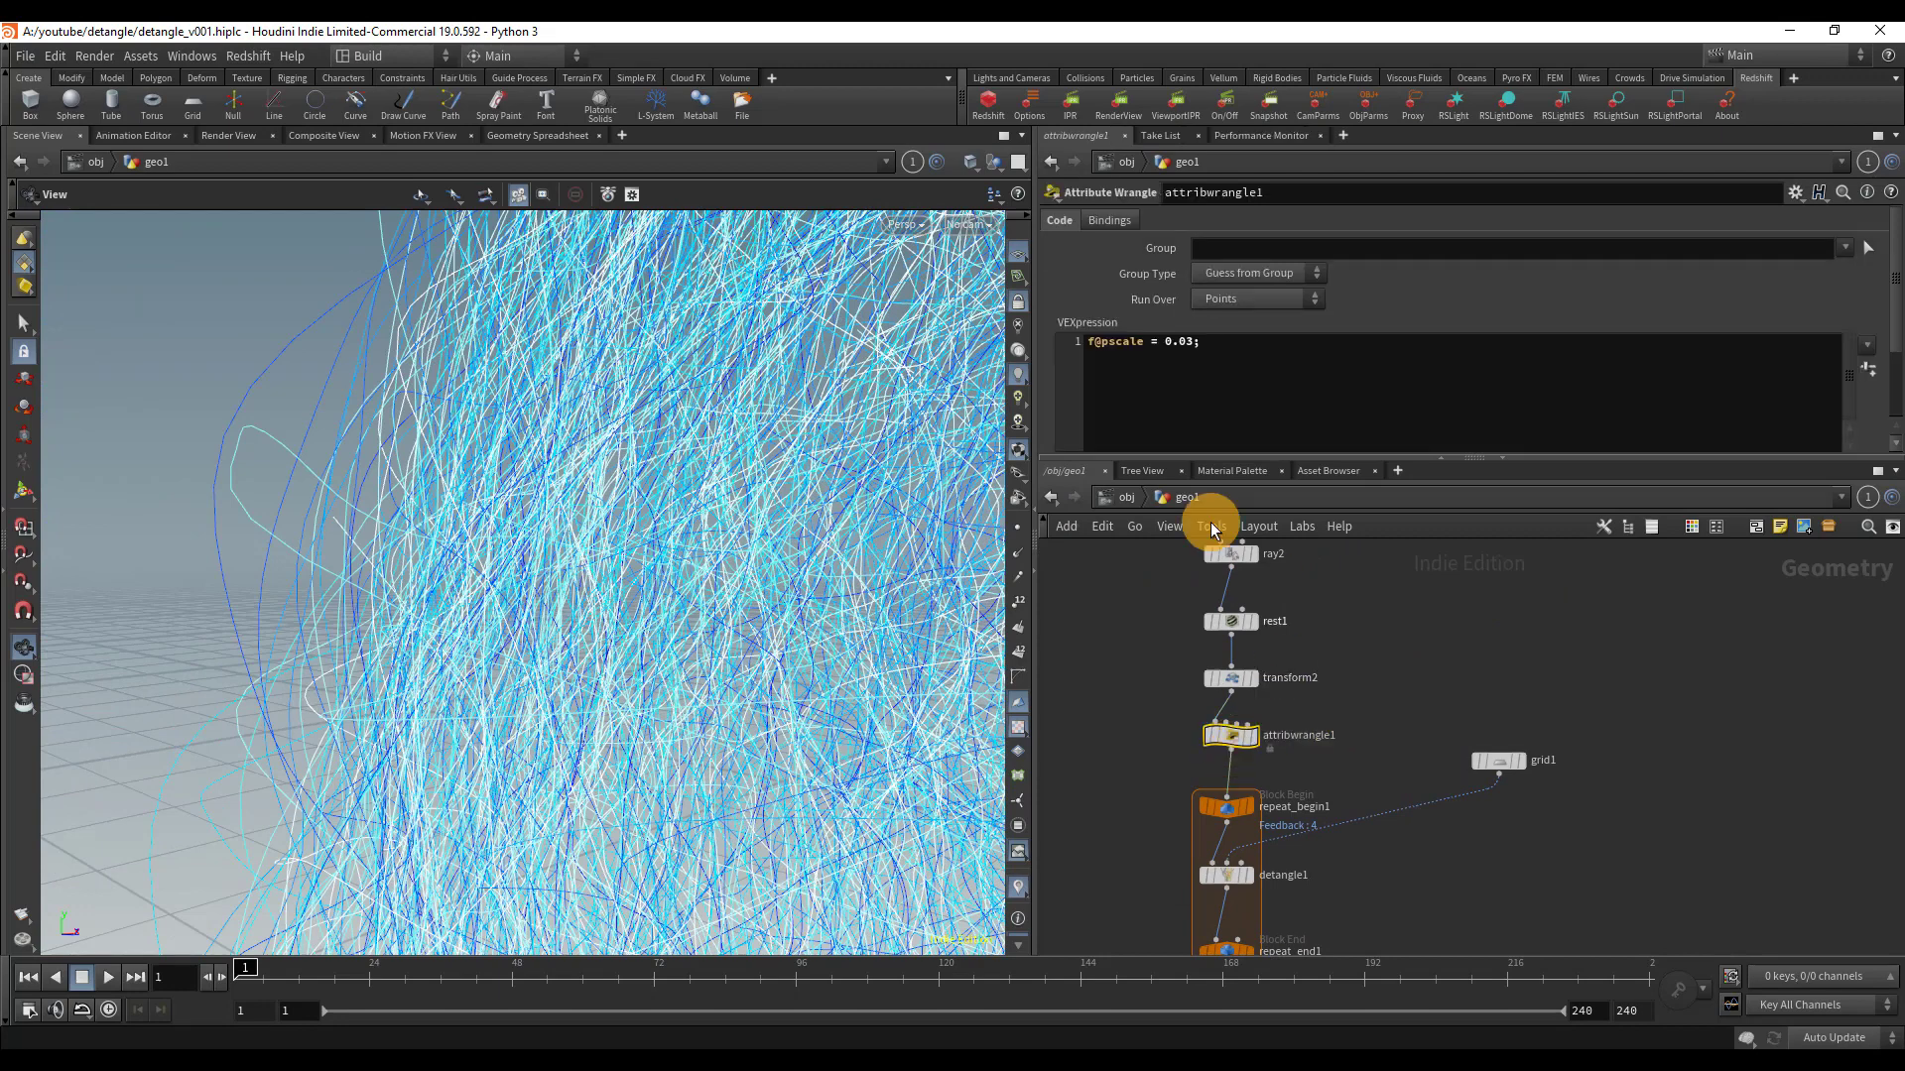
{"action": "left_click", "coordinate": [1189, 347]}
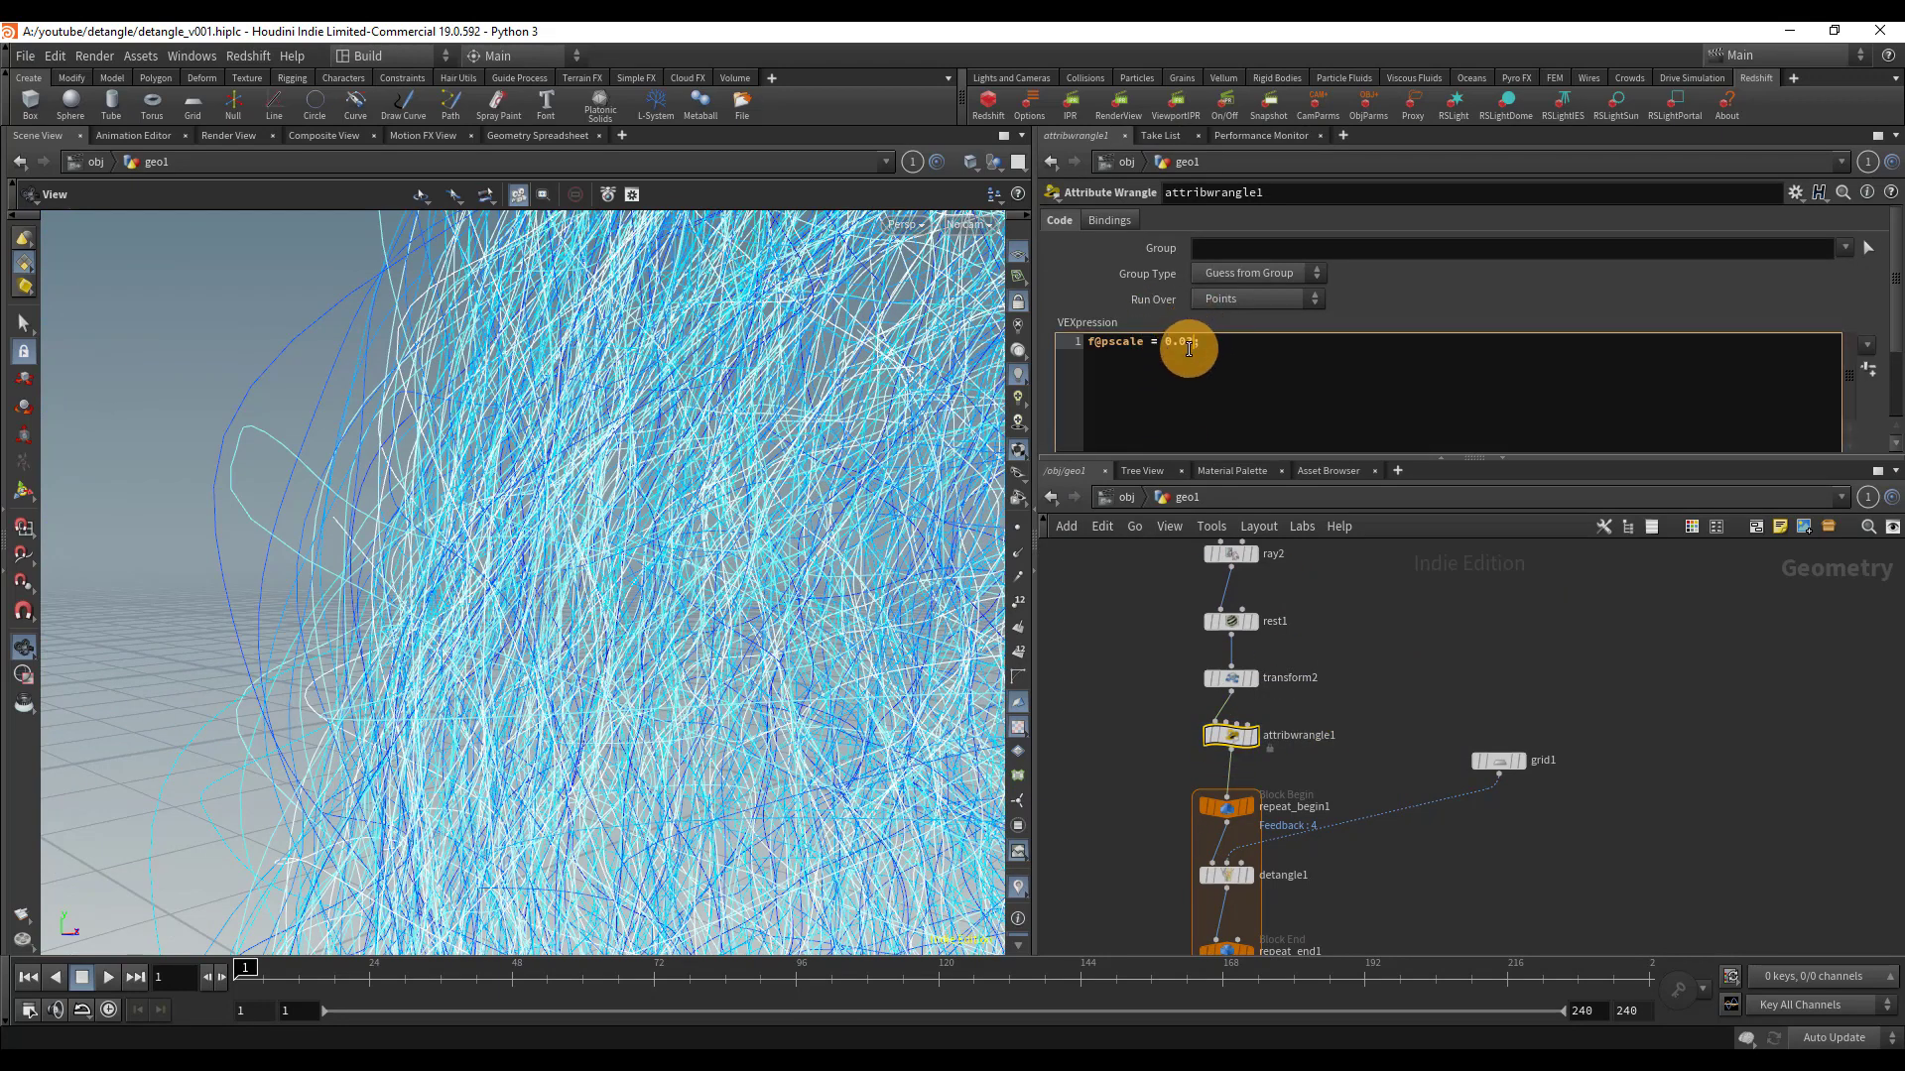
{"action": "left_click", "coordinate": [1436, 630]}
- Enable Resolve All Collisions on the detangle1 node and inspect the denser curve dome from several angles
{"action": "scroll", "coordinate": [1266, 604], "scroll_direction": "down", "scroll_amount": 2}
{"action": "left_click", "coordinate": [1223, 805]}
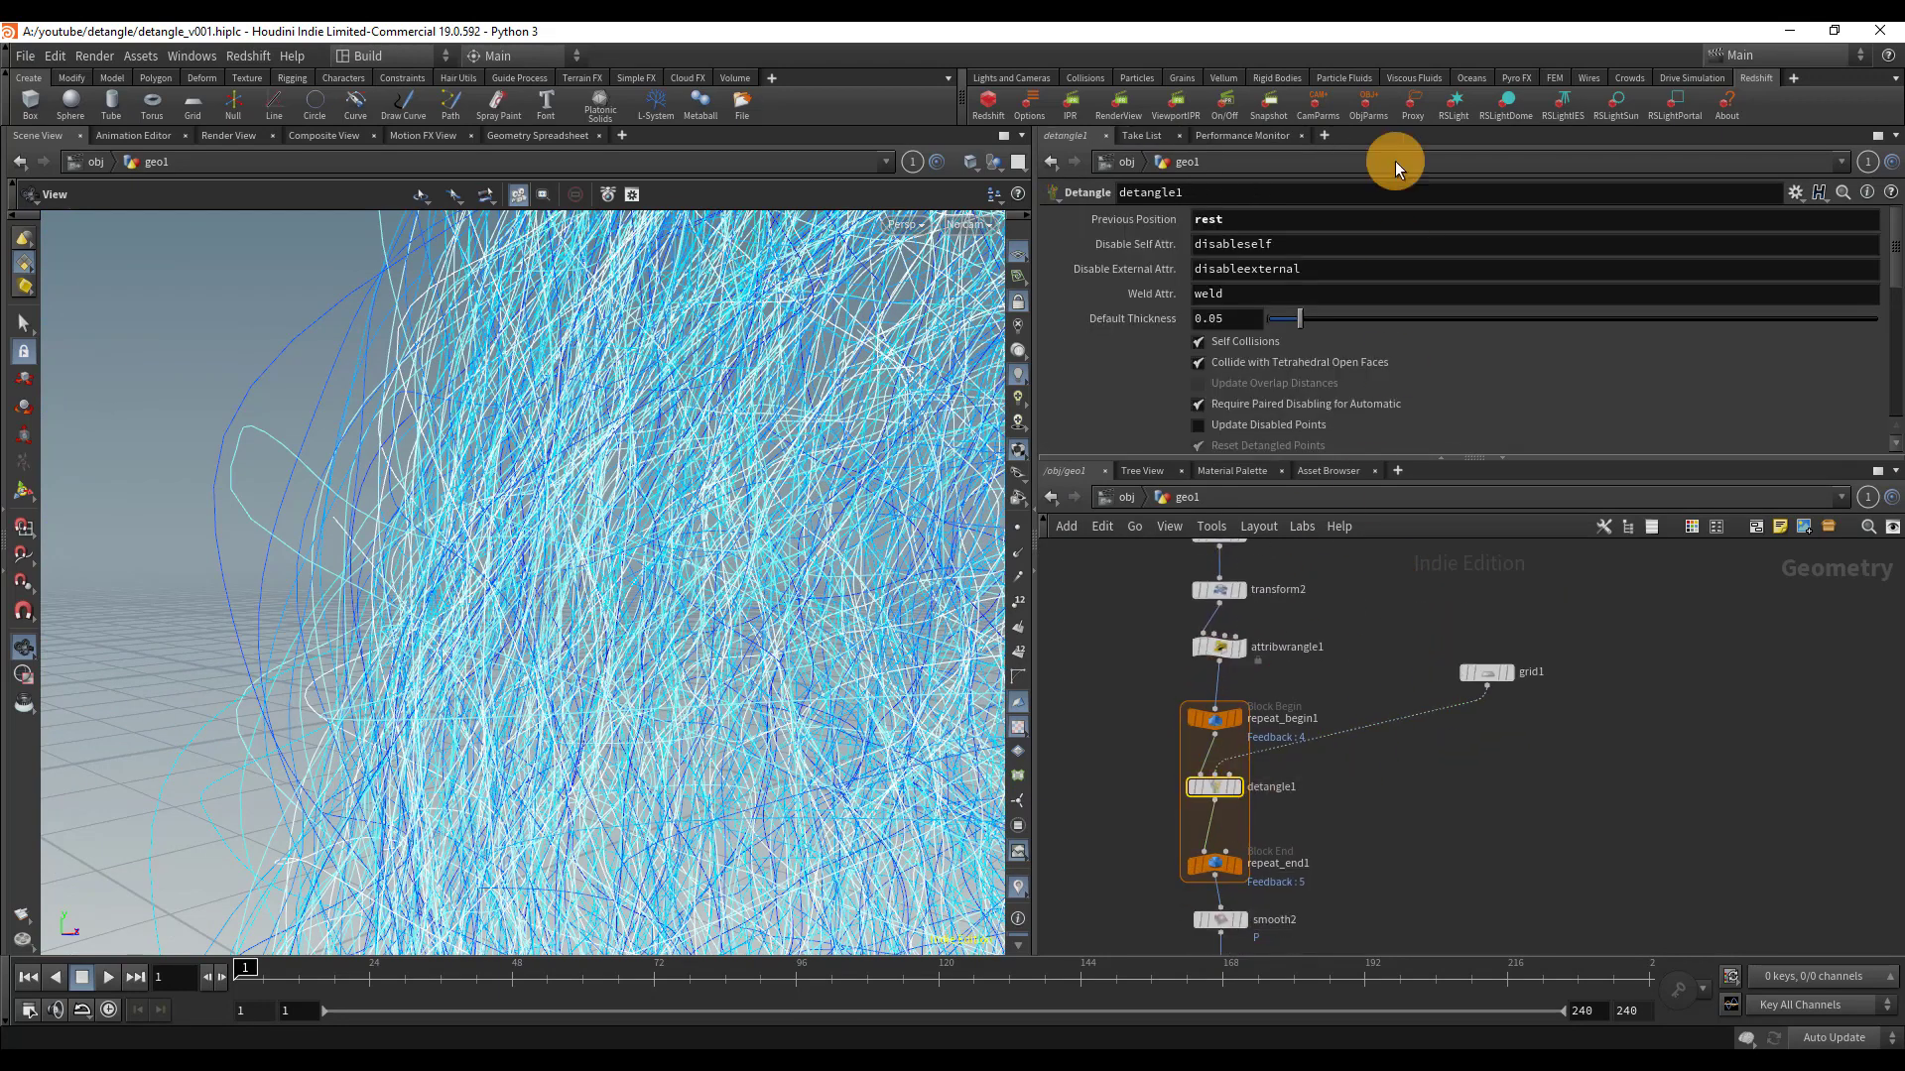
{"action": "scroll", "coordinate": [1409, 327], "scroll_direction": "down", "scroll_amount": 4}
{"action": "scroll", "coordinate": [1399, 328], "scroll_direction": "down", "scroll_amount": 2}
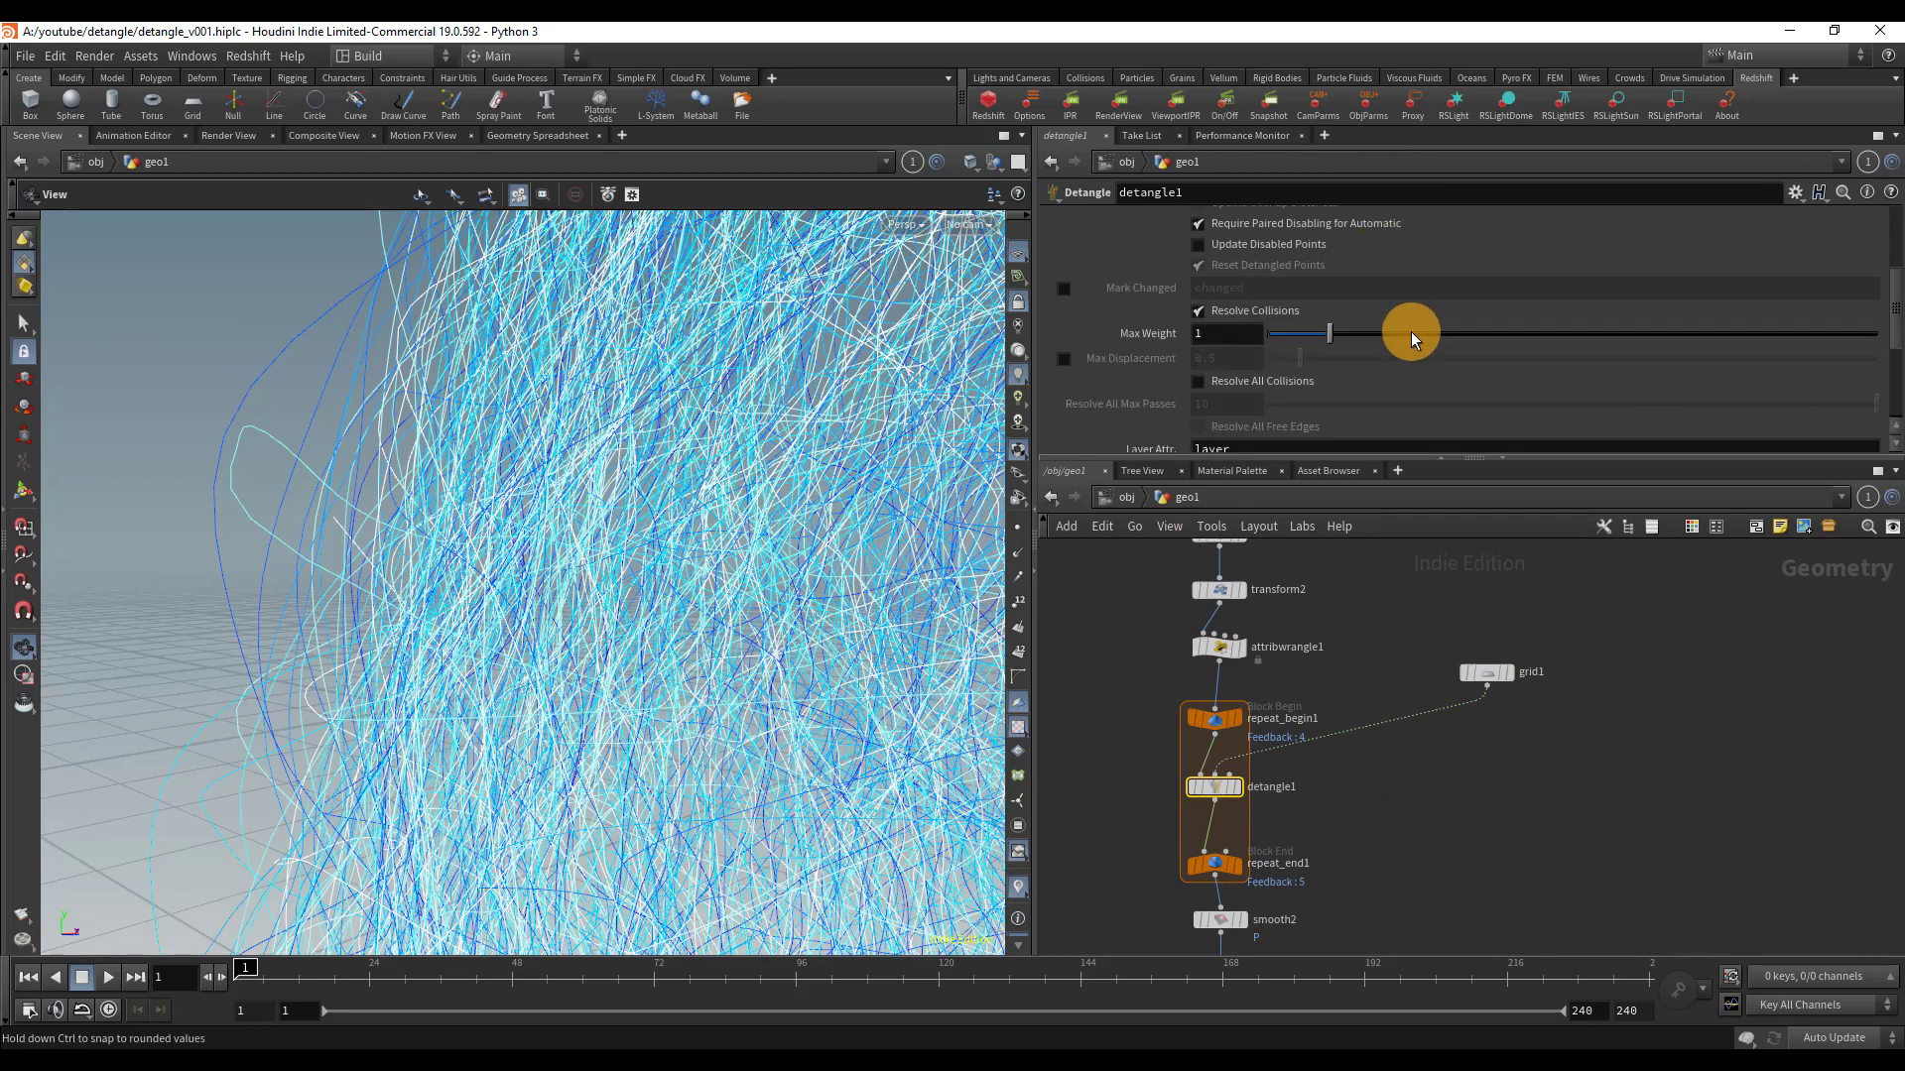
{"action": "left_click", "coordinate": [1278, 383]}
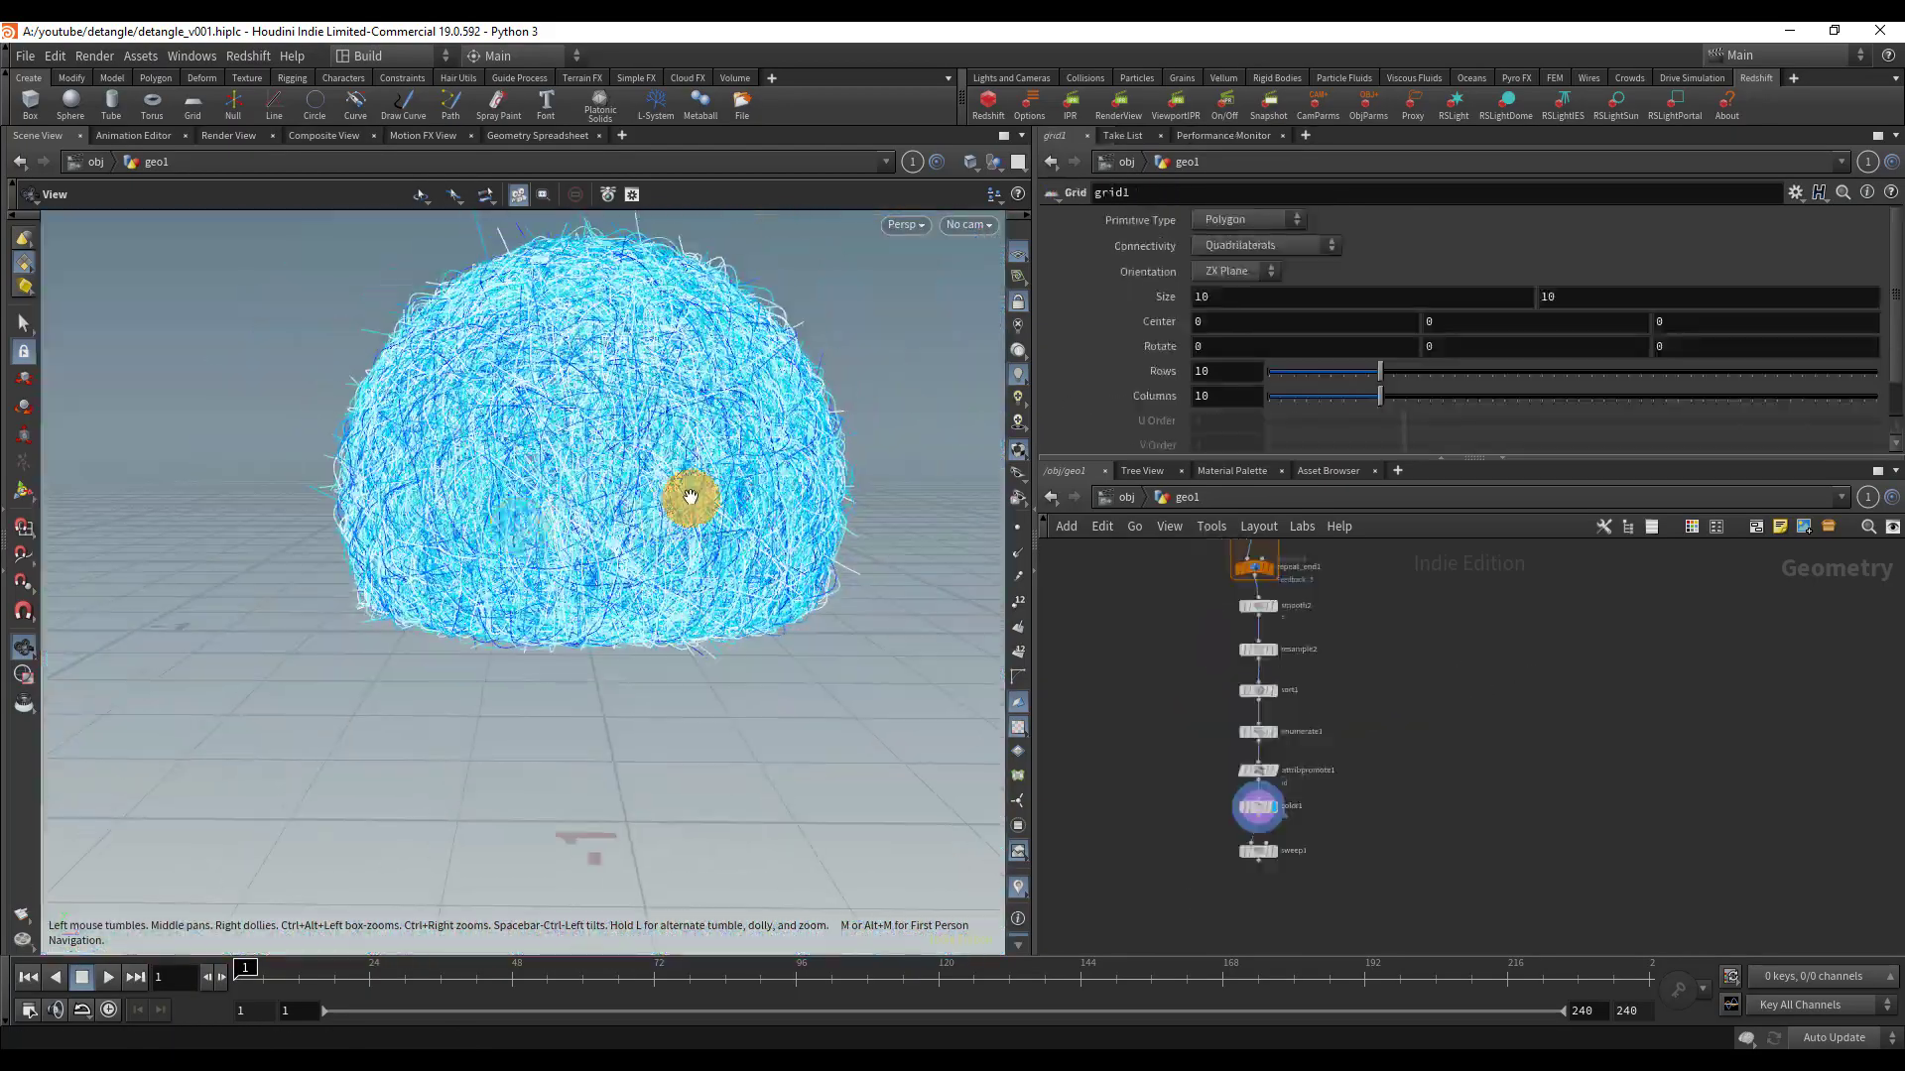
{"action": "left_click_drag", "start_coordinate": [694, 497], "coordinate": [591, 532]}
{"action": "scroll", "coordinate": [780, 543], "scroll_direction": "up", "scroll_amount": 5}
{"action": "right_click_drag", "start_coordinate": [779, 543], "coordinate": [396, 587]}
{"action": "left_click_drag", "start_coordinate": [396, 586], "coordinate": [681, 595]}
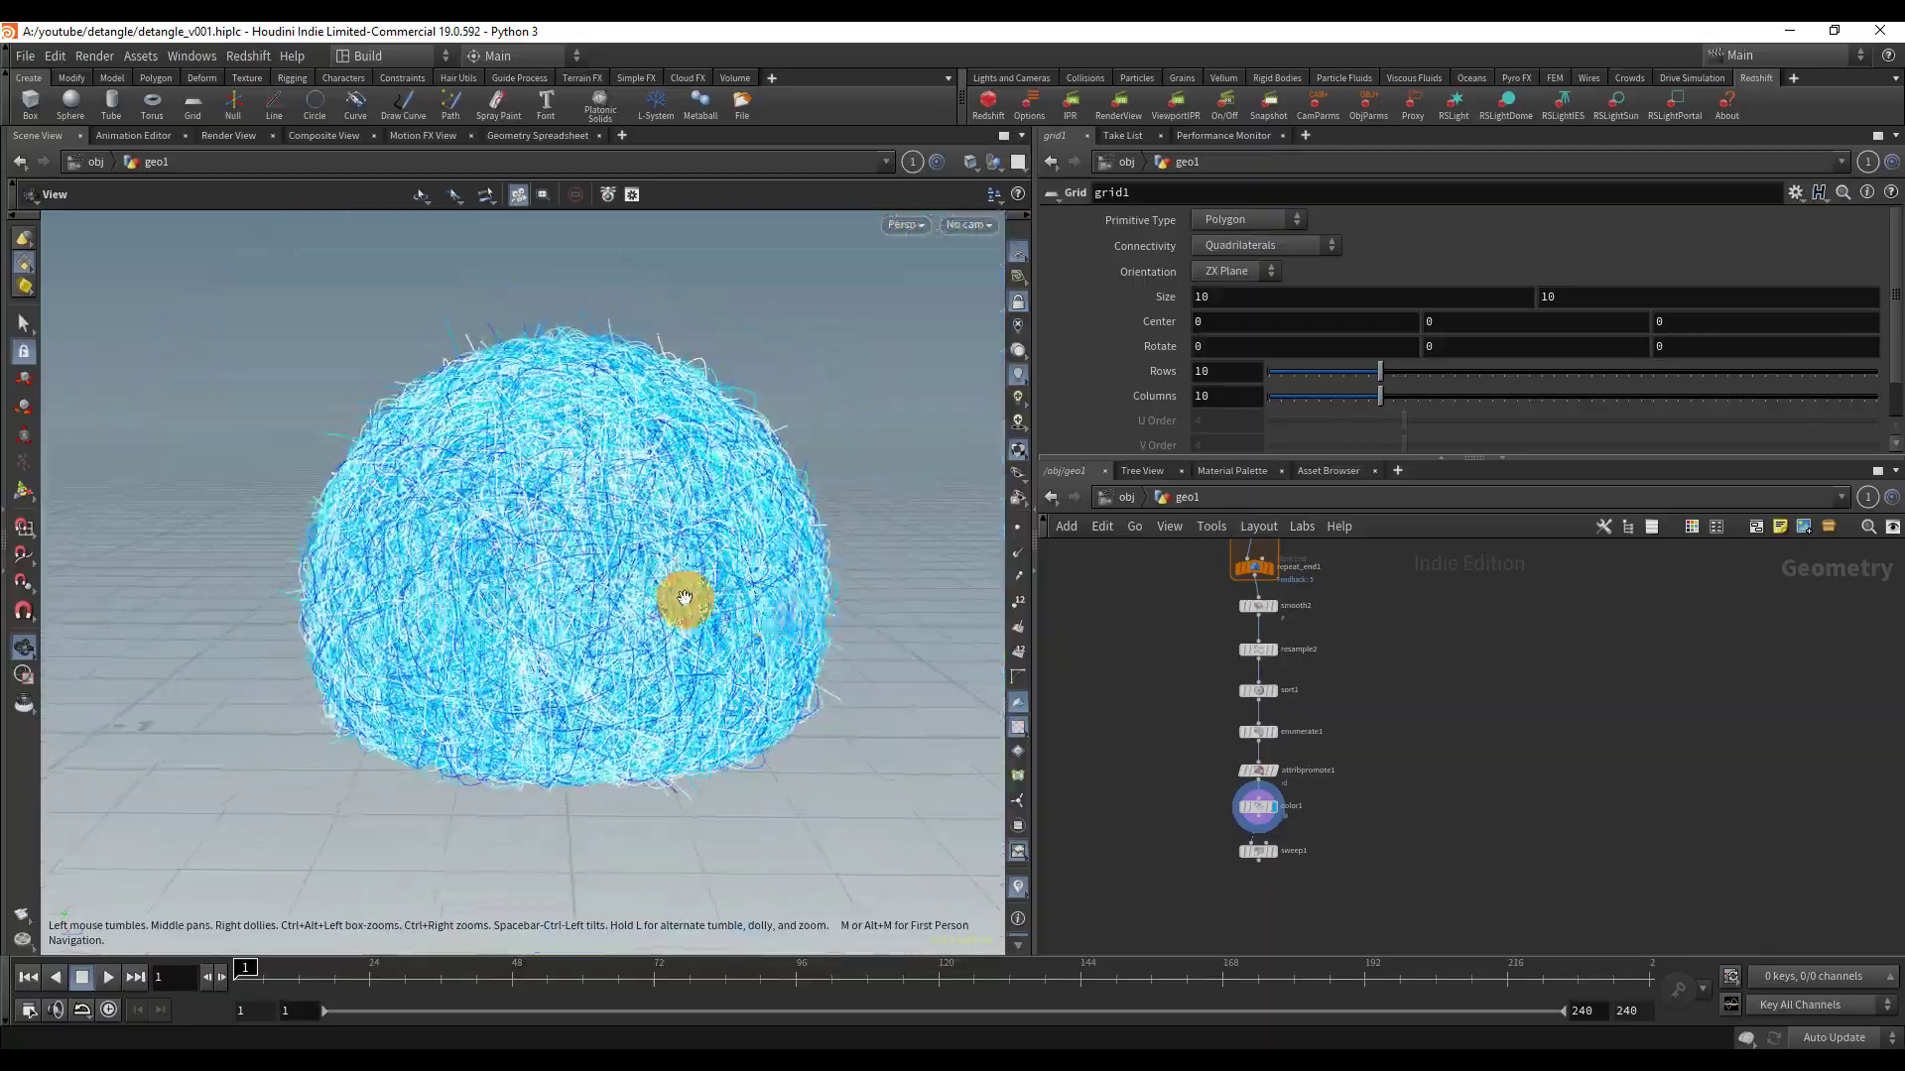